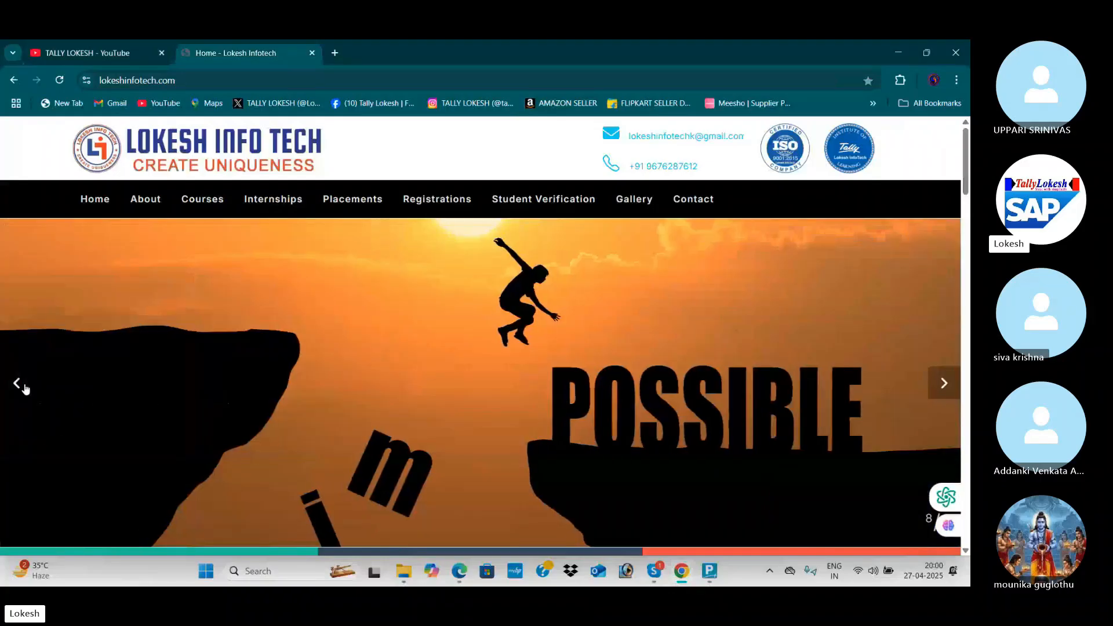
Step back six photos in the Lokesh Infotech slideshow, then show the TALLY LOKESH YouTube channel's videos.
{"action": "left_click", "coordinate": [26, 389]}
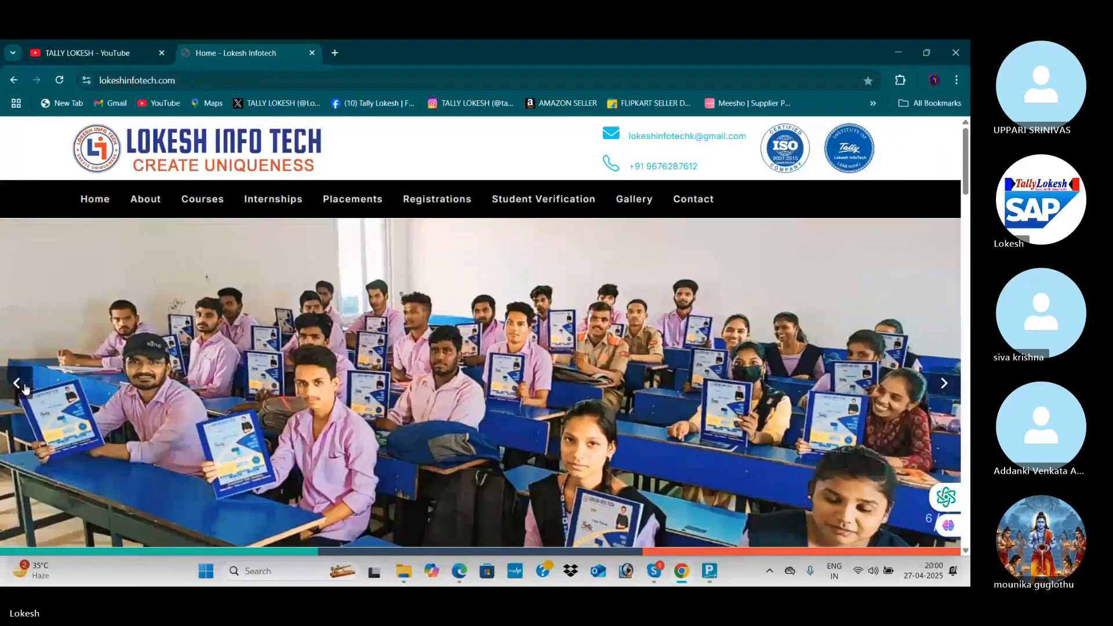
{"action": "left_click", "coordinate": [25, 389]}
{"action": "left_click", "coordinate": [25, 389]}
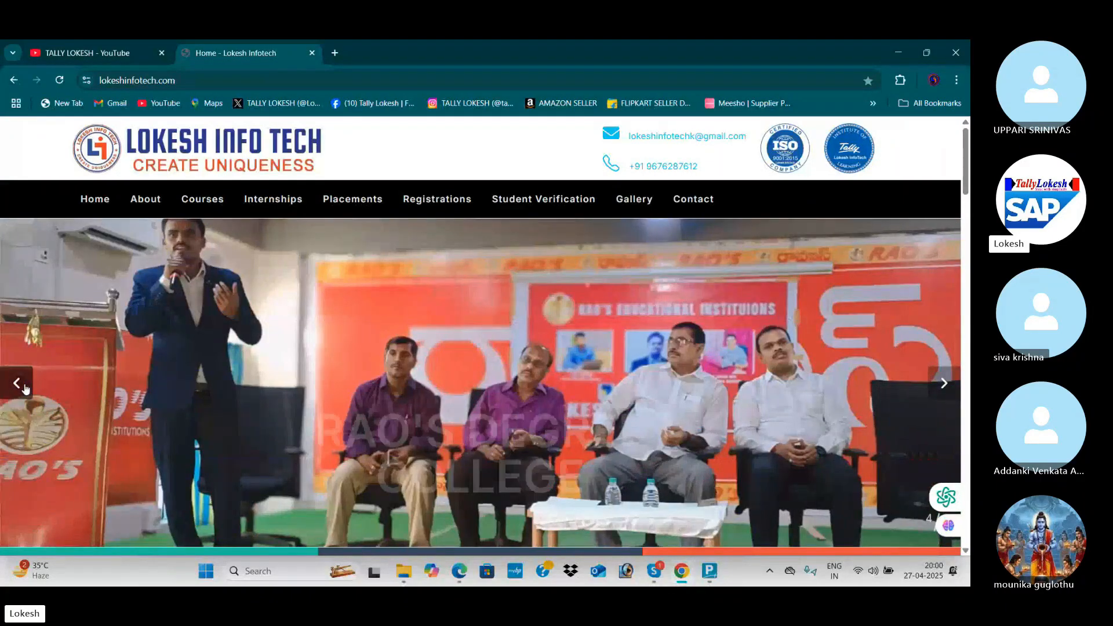
{"action": "left_click", "coordinate": [26, 389]}
{"action": "left_click", "coordinate": [25, 389]}
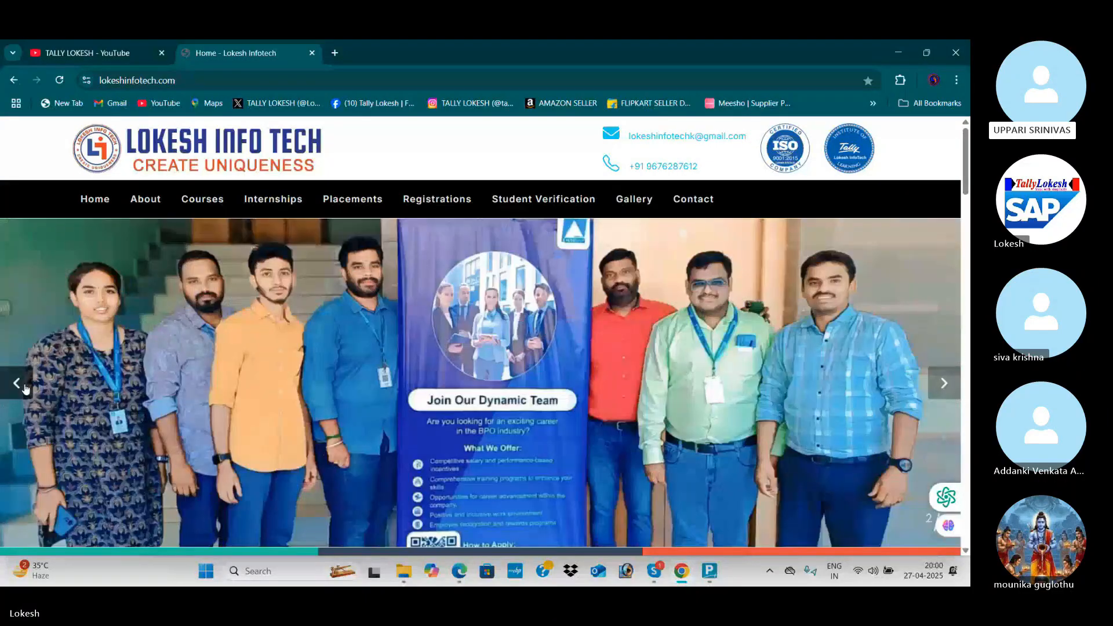
{"action": "left_click", "coordinate": [25, 389]}
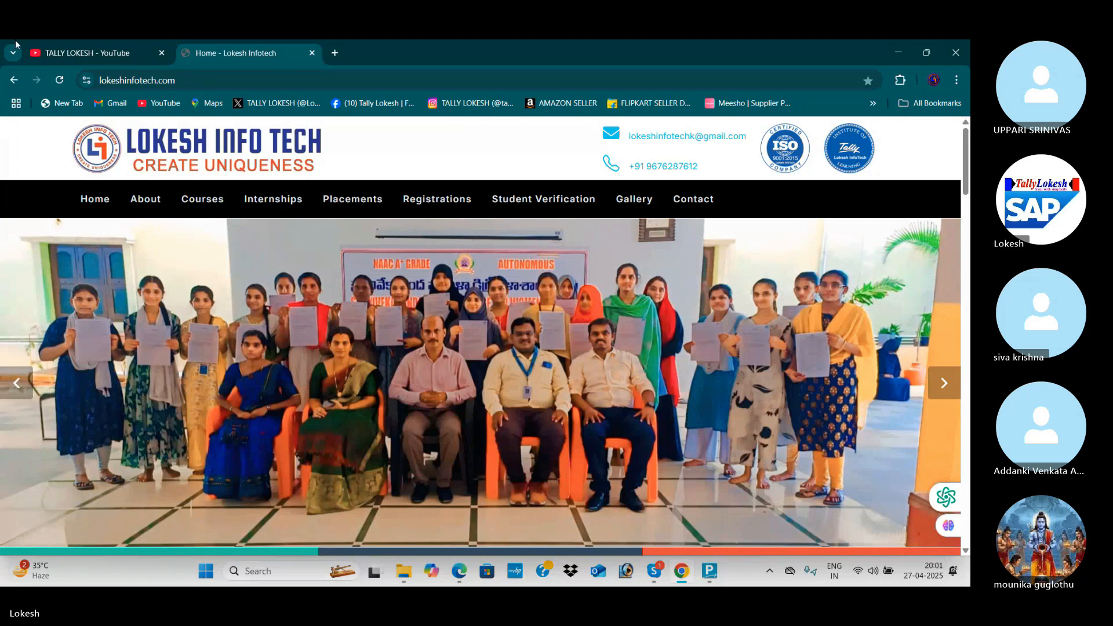
{"action": "left_click", "coordinate": [85, 51]}
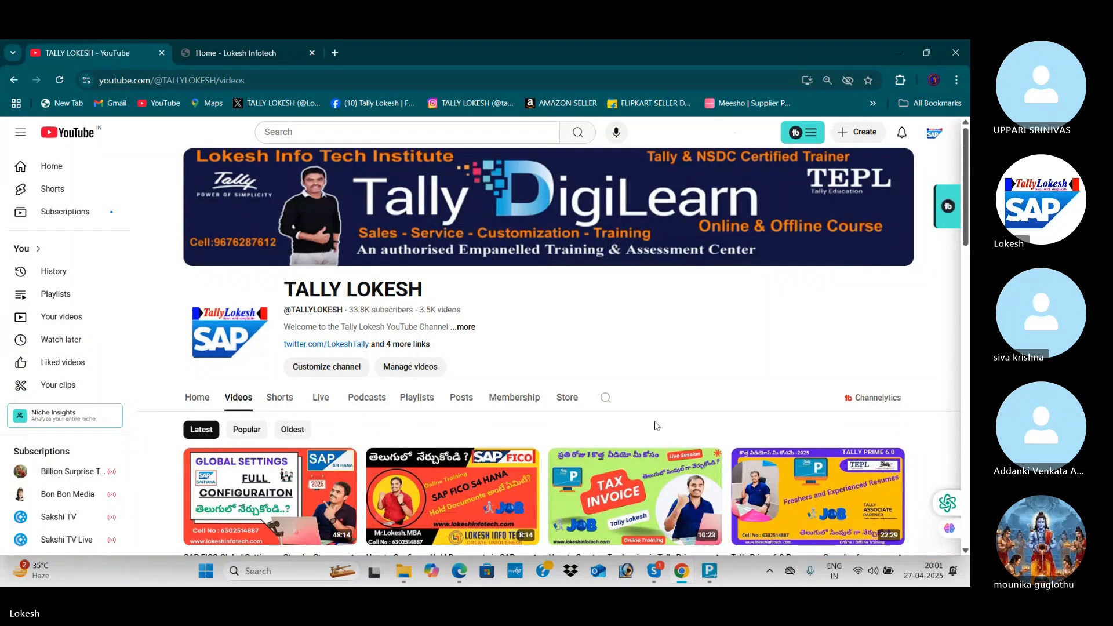
Bring up the 'Tally Batch 699' Skype group call, then switch to TallyPrime's Gateway of Tally.
{"action": "mouse_move", "coordinate": [656, 580]}
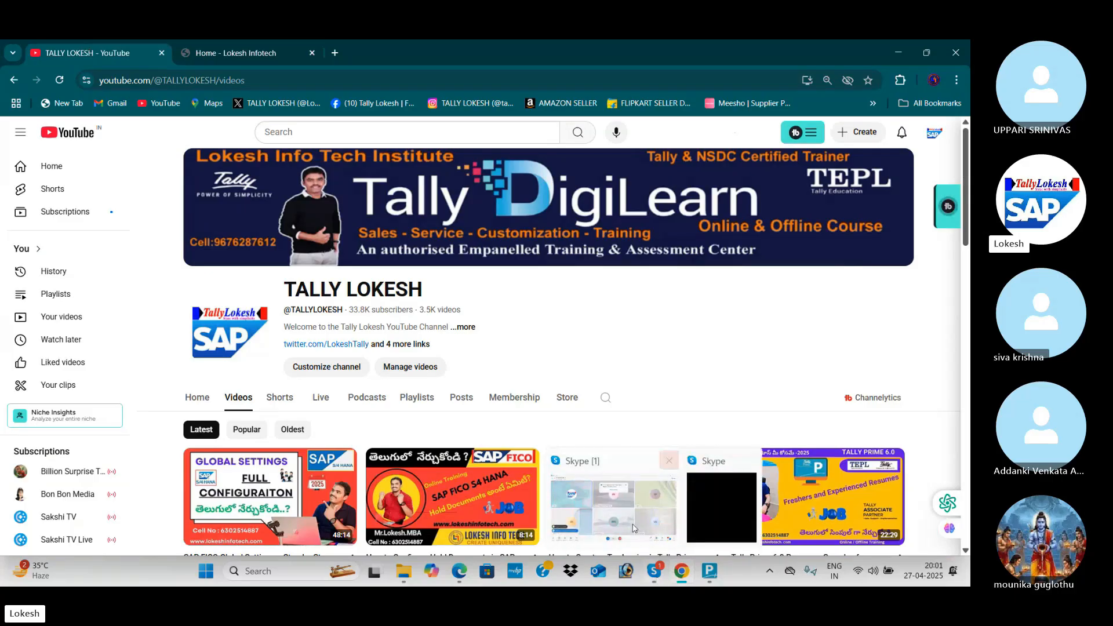
{"action": "left_click", "coordinate": [638, 509]}
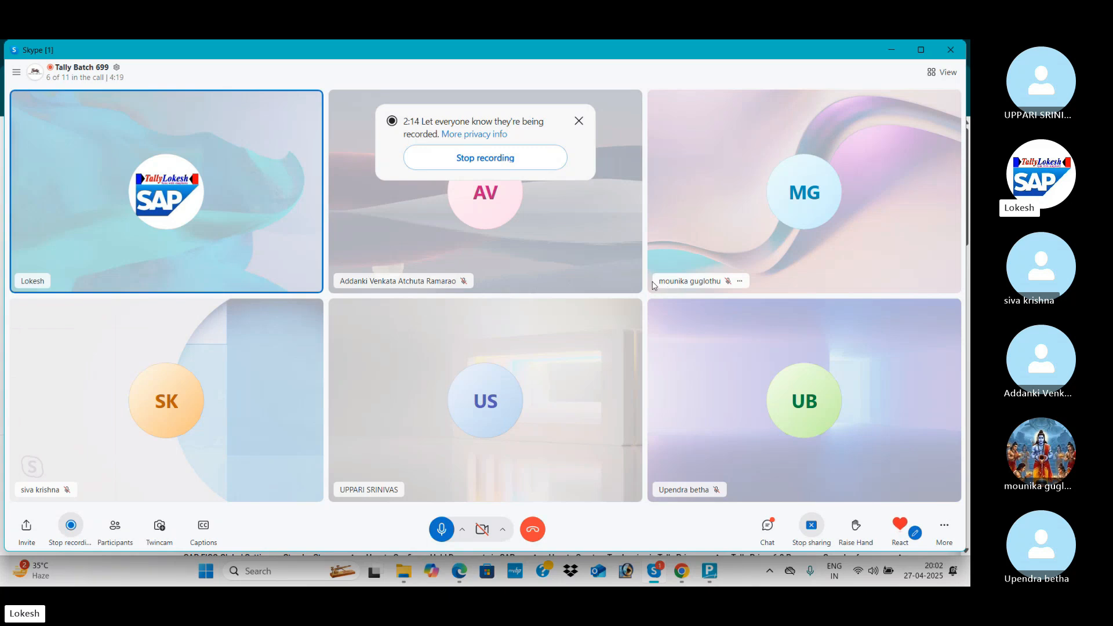
{"action": "key", "text": "alt+Tab"}
{"action": "key", "text": "alt+Tab"}
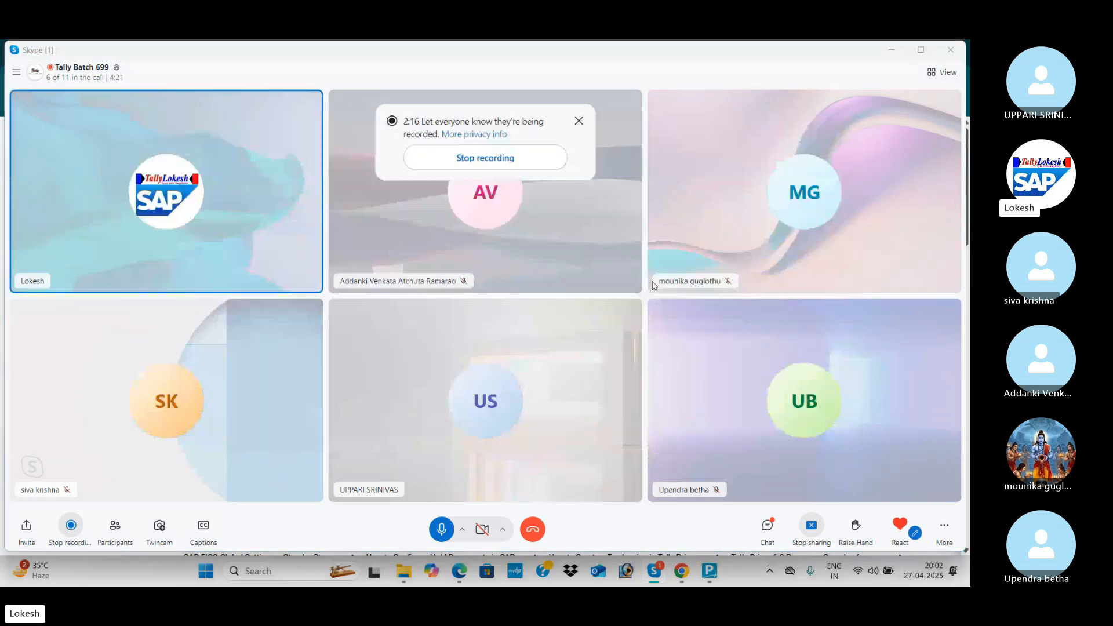
{"action": "mouse_move", "coordinate": [713, 571]}
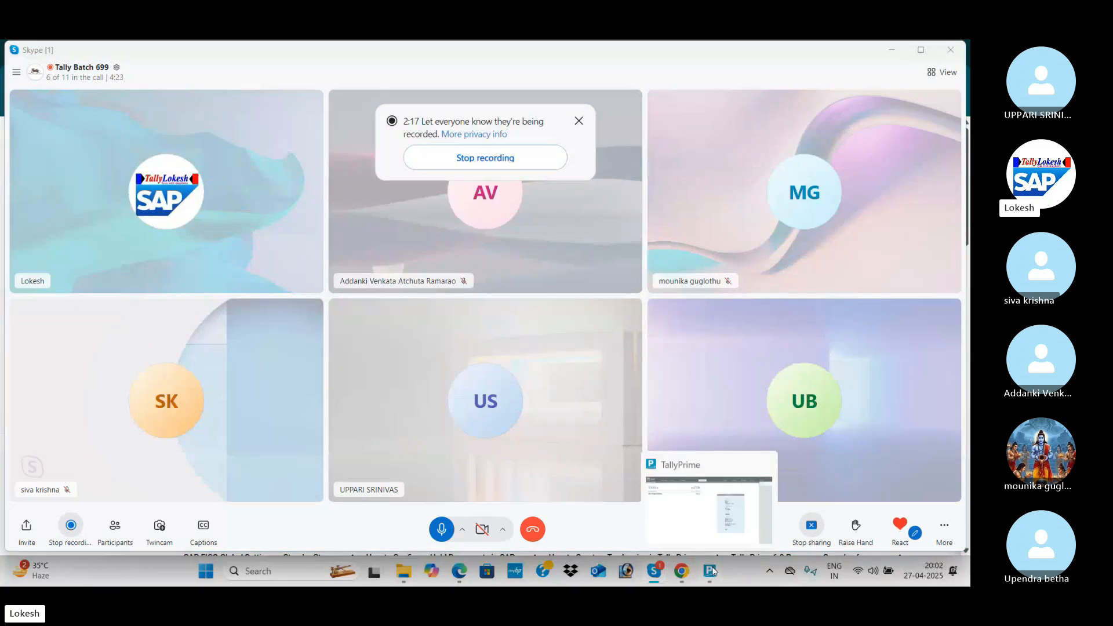
{"action": "left_click", "coordinate": [708, 543]}
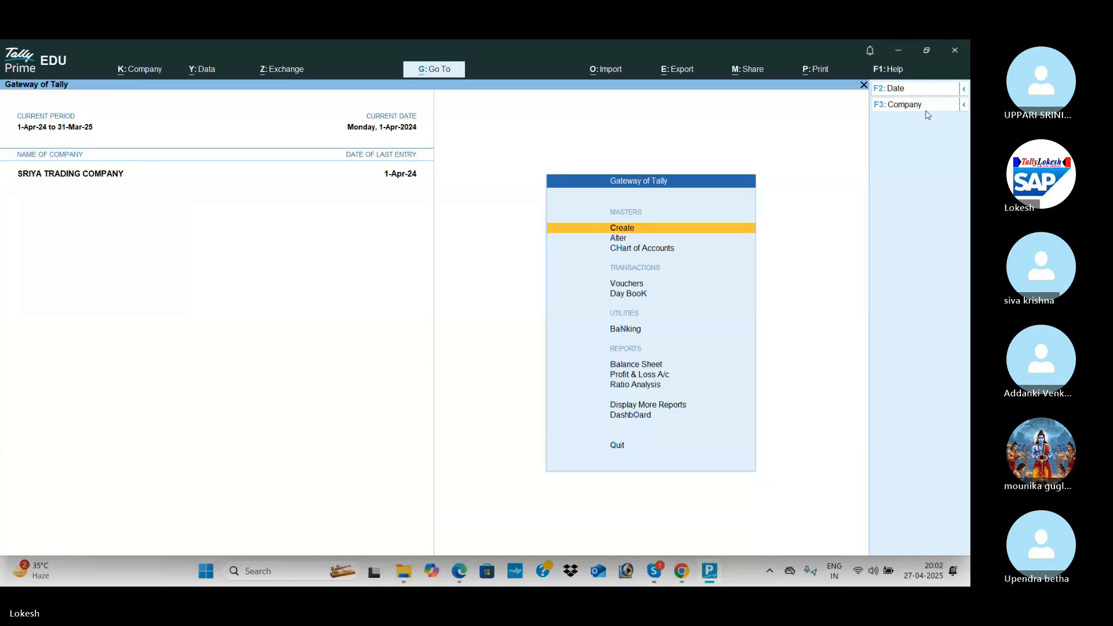
Shut the open company, start a new Company Creation form, and switch to the exercise PDF.
{"action": "left_click", "coordinate": [925, 109]}
{"action": "key", "text": "Return"}
{"action": "key", "text": "Return"}
{"action": "key", "text": "Up"}
{"action": "key", "text": "Up"}
{"action": "key", "text": "Up"}
{"action": "key", "text": "Up"}
{"action": "key", "text": "Return"}
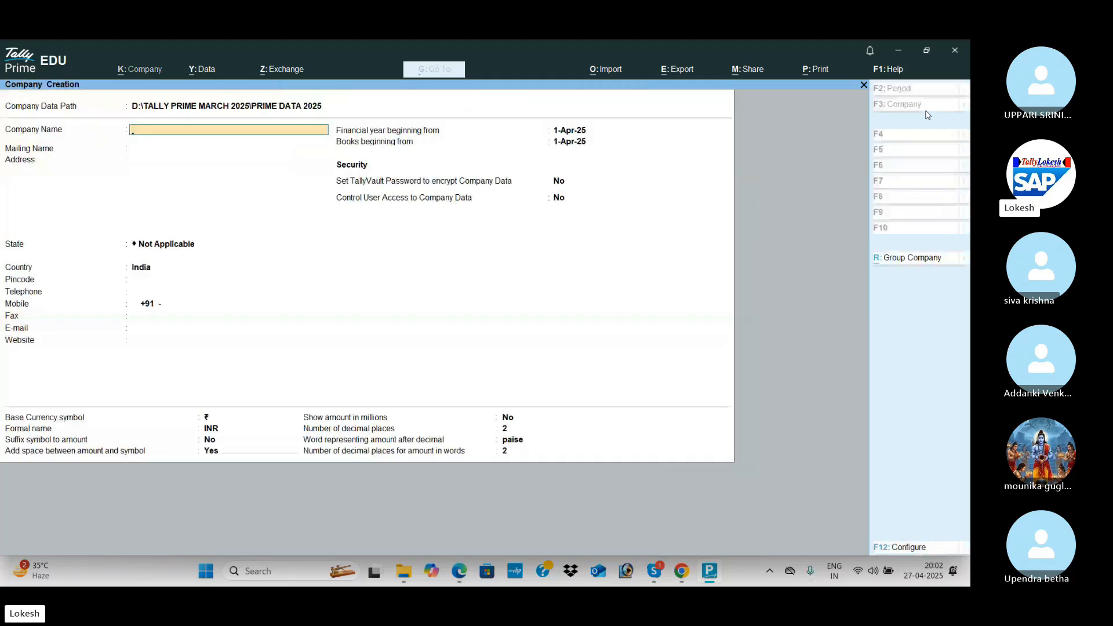
{"action": "key", "text": "alt+Tab"}
{"action": "key", "text": "alt+Tab"}
{"action": "key", "text": "alt+Tab"}
{"action": "key", "text": "alt+Tab"}
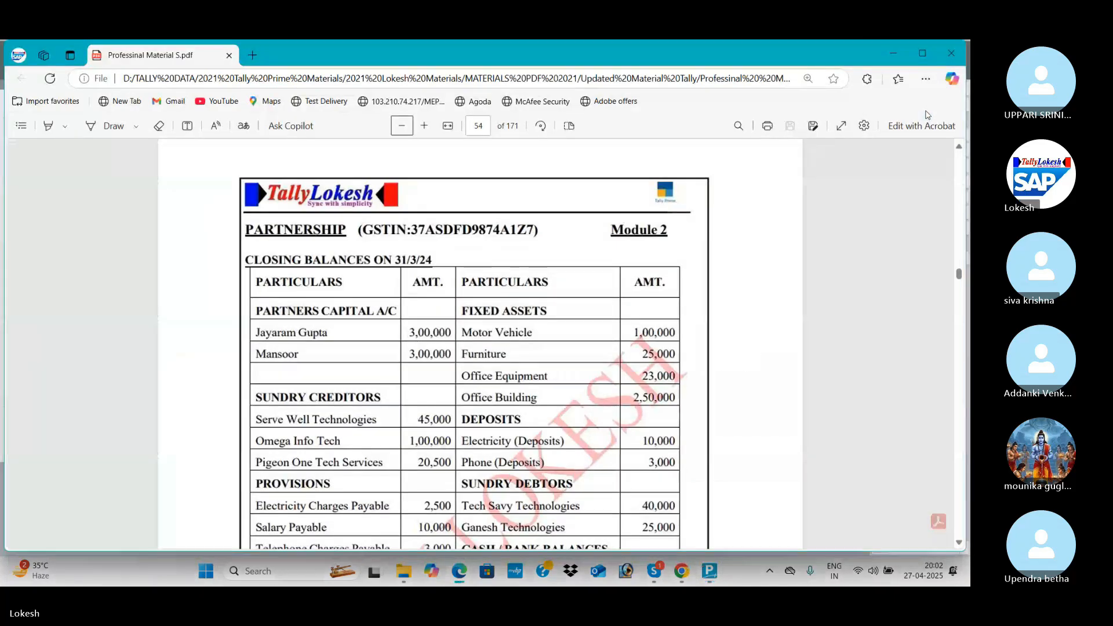
Review page 54's partnership closing balances, with partners' capital of 3,00,000 each, then return to Company Creation.
{"action": "scroll", "coordinate": [753, 276], "scroll_direction": "down", "scroll_amount": 1}
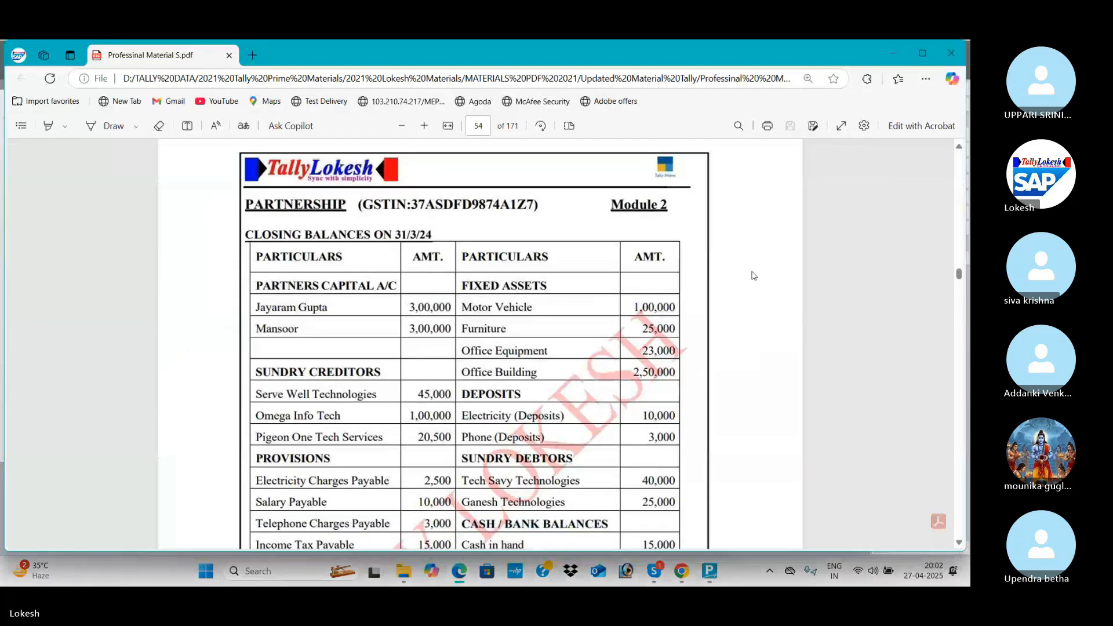
{"action": "scroll", "coordinate": [754, 276], "scroll_direction": "down", "scroll_amount": 5}
{"action": "scroll", "coordinate": [754, 276], "scroll_direction": "up", "scroll_amount": 4}
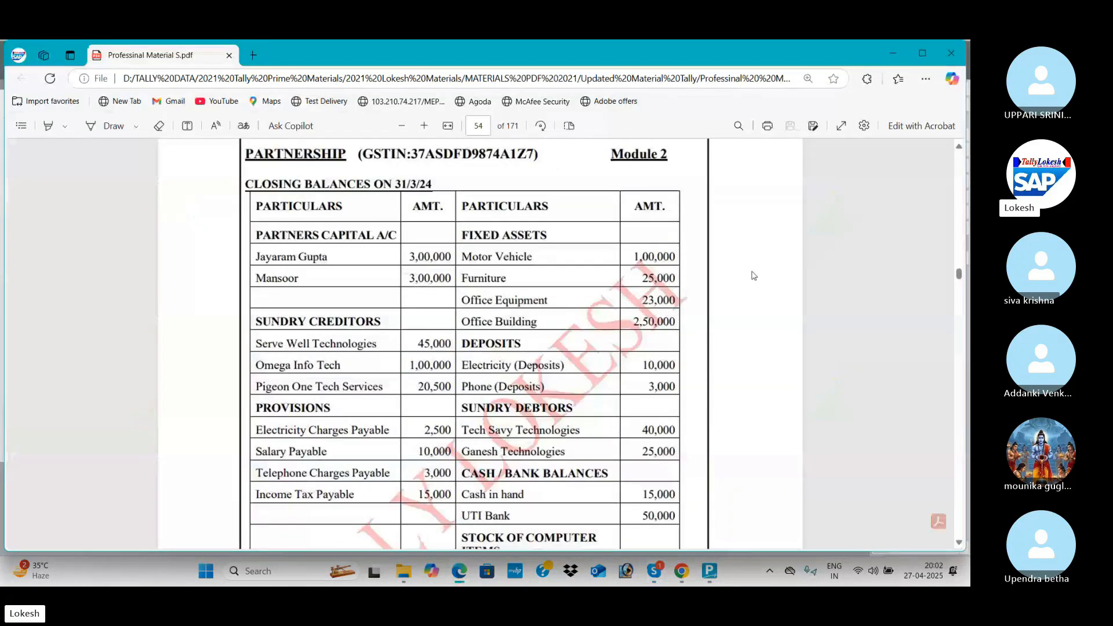
{"action": "scroll", "coordinate": [754, 276], "scroll_direction": "up", "scroll_amount": 2}
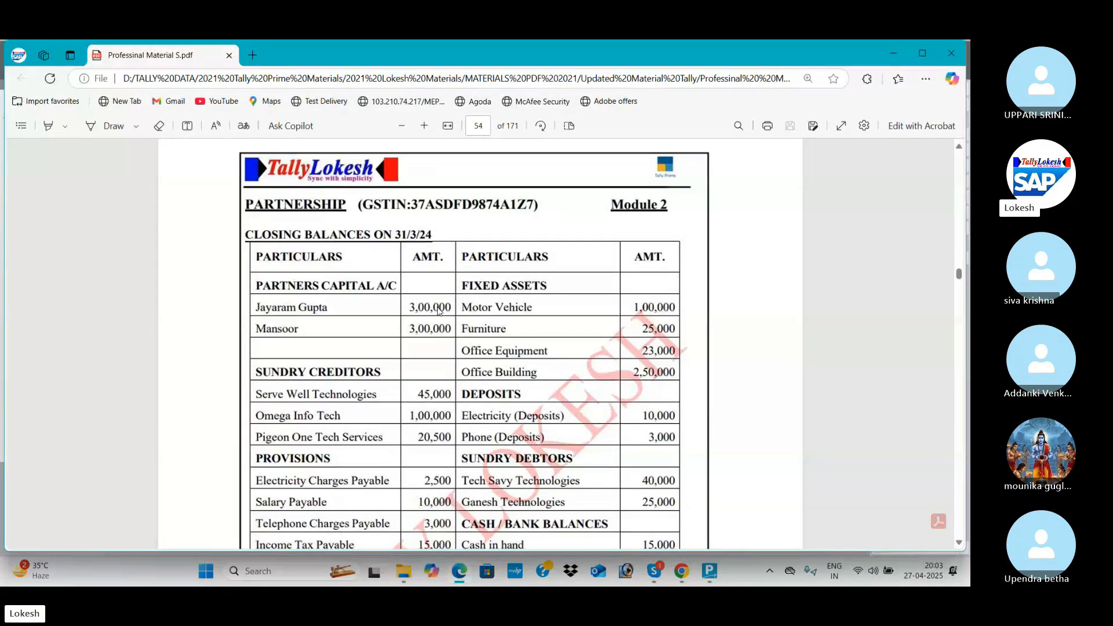
{"action": "key", "text": "alt+Tab"}
Name the company PARTNERSHIP APRIL 27, set its state to Andhra Pradesh, and save it.
{"action": "type", "text": "PARTN"}
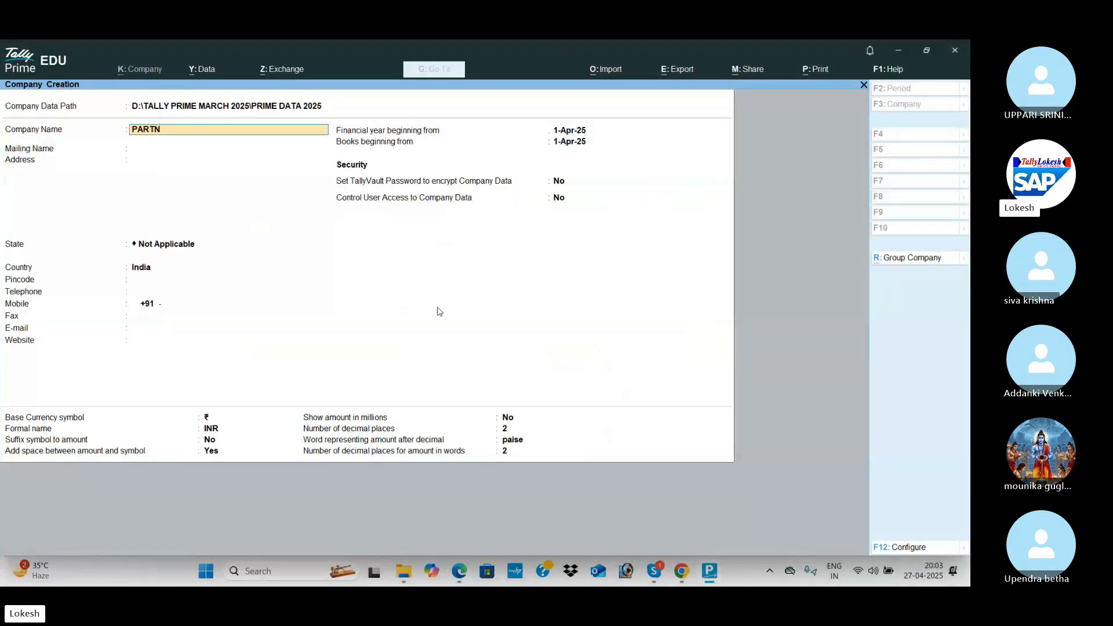
{"action": "type", "text": "ERSHIP APRIL"}
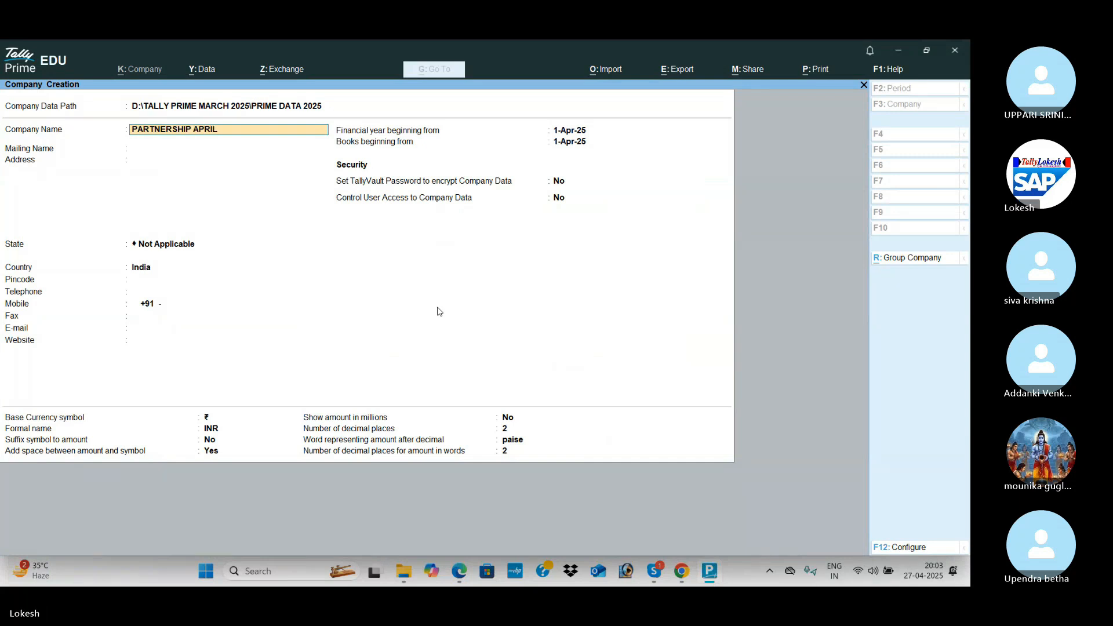
{"action": "type", "text": " 27"}
{"action": "key", "text": "Return"}
{"action": "key", "text": "Return"}
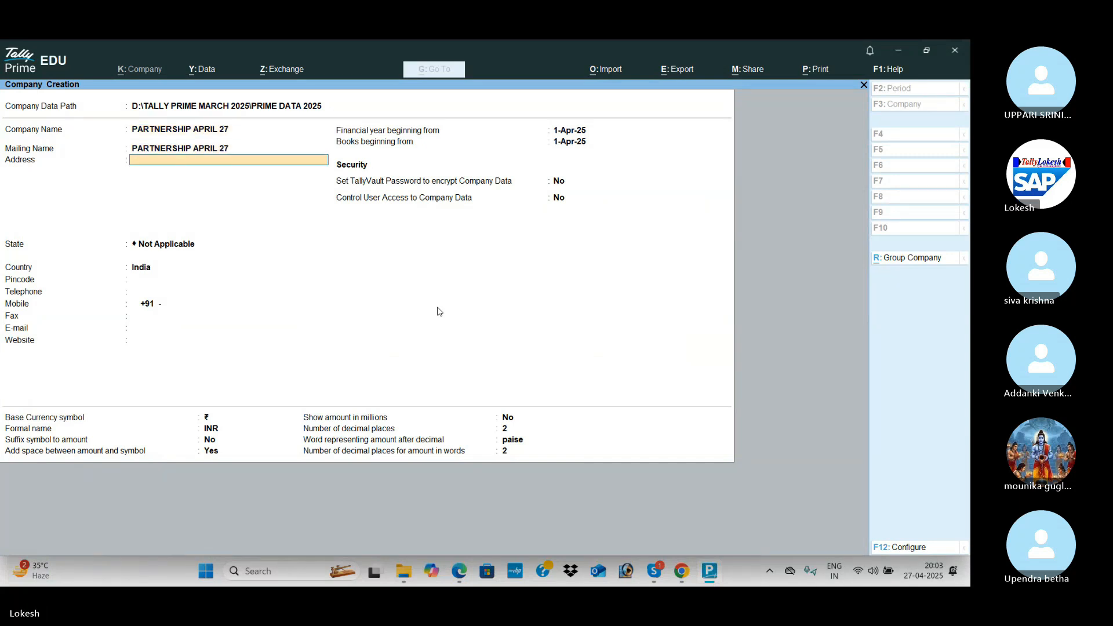
{"action": "key", "text": "Return"}
{"action": "key", "text": "Down"}
{"action": "key", "text": "Down"}
{"action": "key", "text": "Return"}
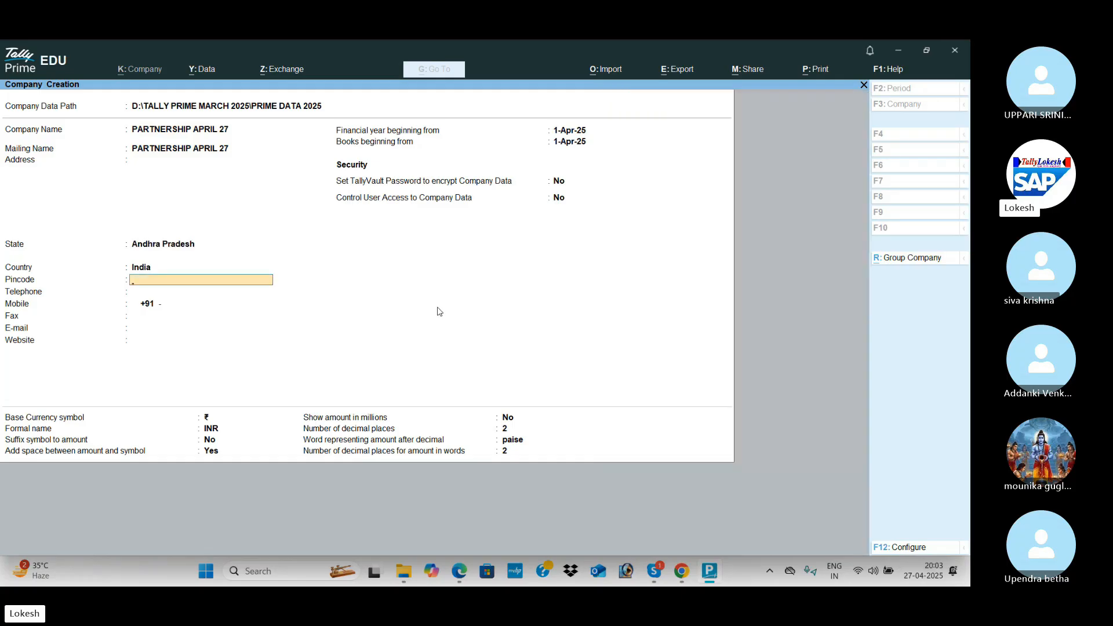
{"action": "key", "text": "ctrl+a"}
Turn bill-wise entry off and enable GST with Regular registration details.
{"action": "key", "text": "Return"}
{"action": "type", "text": "N"}
{"action": "key", "text": "Return"}
{"action": "key", "text": "Return"}
{"action": "key", "text": "Return"}
{"action": "key", "text": "Return"}
{"action": "key", "text": "Return"}
{"action": "key", "text": "Return"}
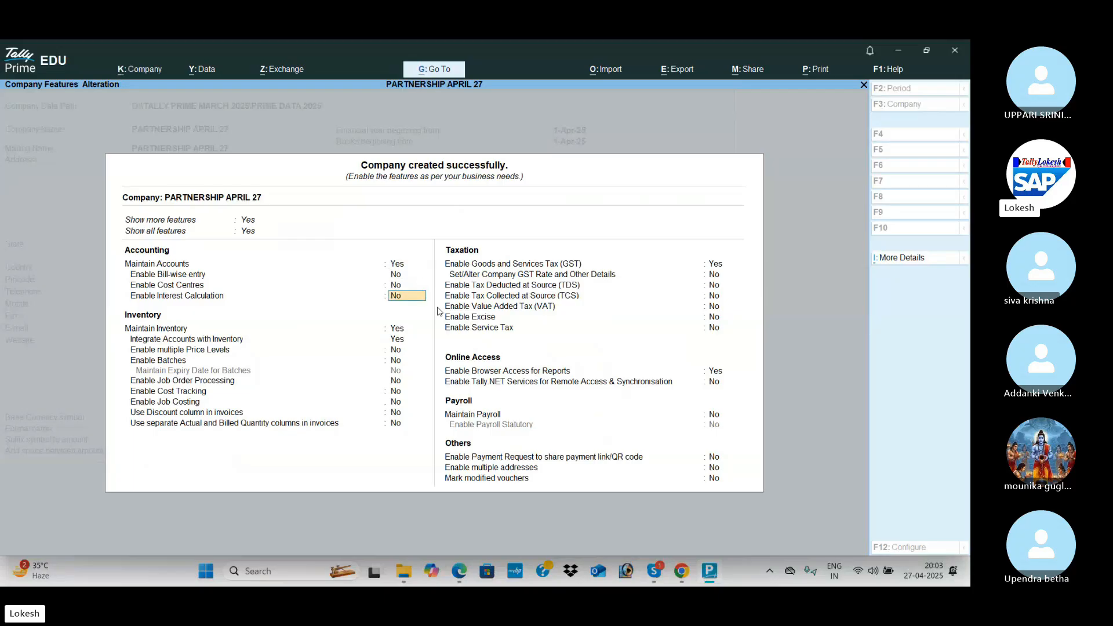
{"action": "key", "text": "Return"}
{"action": "key", "text": "Return"}
{"action": "key", "text": "Return"}
{"action": "key", "text": "Return"}
{"action": "key", "text": "Return"}
{"action": "key", "text": "Return"}
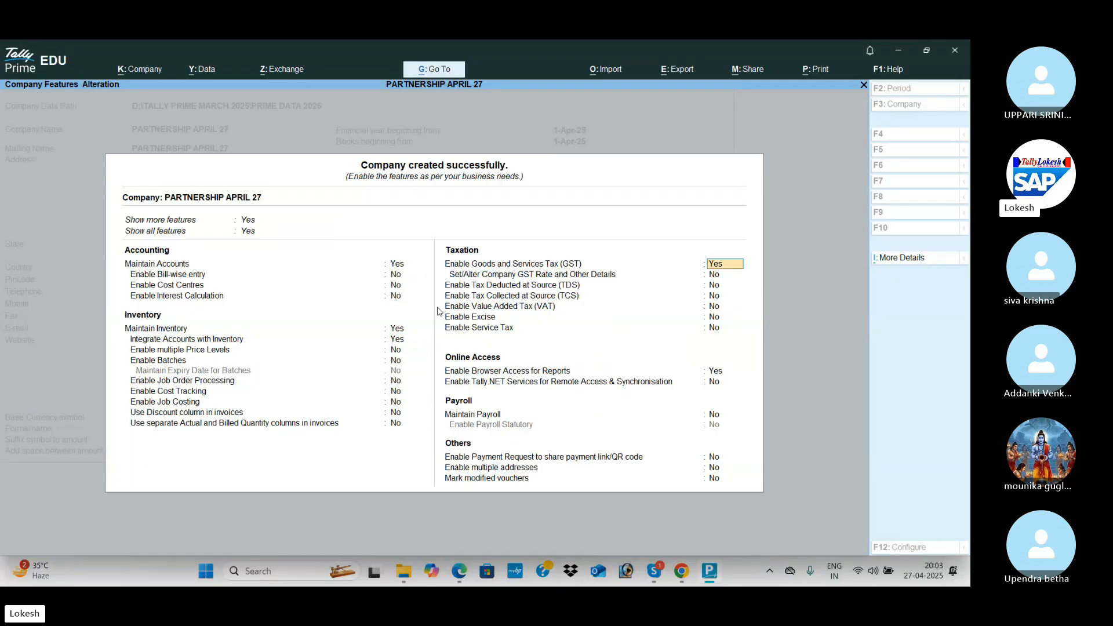
{"action": "key", "text": "Return"}
{"action": "key", "text": "Return"}
{"action": "key", "text": "Return"}
{"action": "key", "text": "Return"}
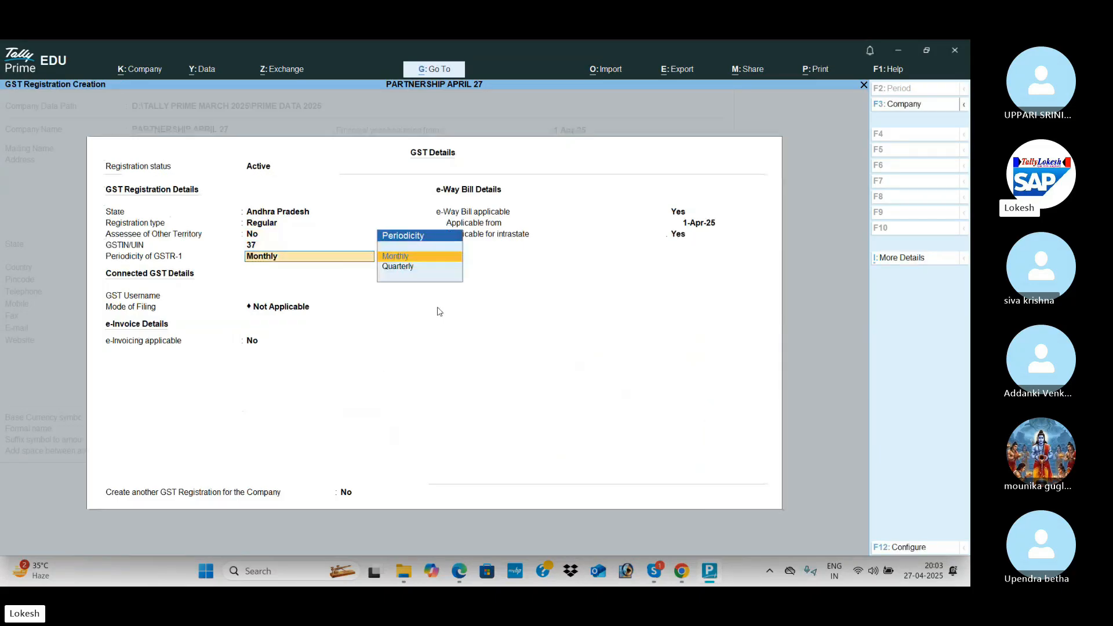
{"action": "key", "text": "ctrl+a"}
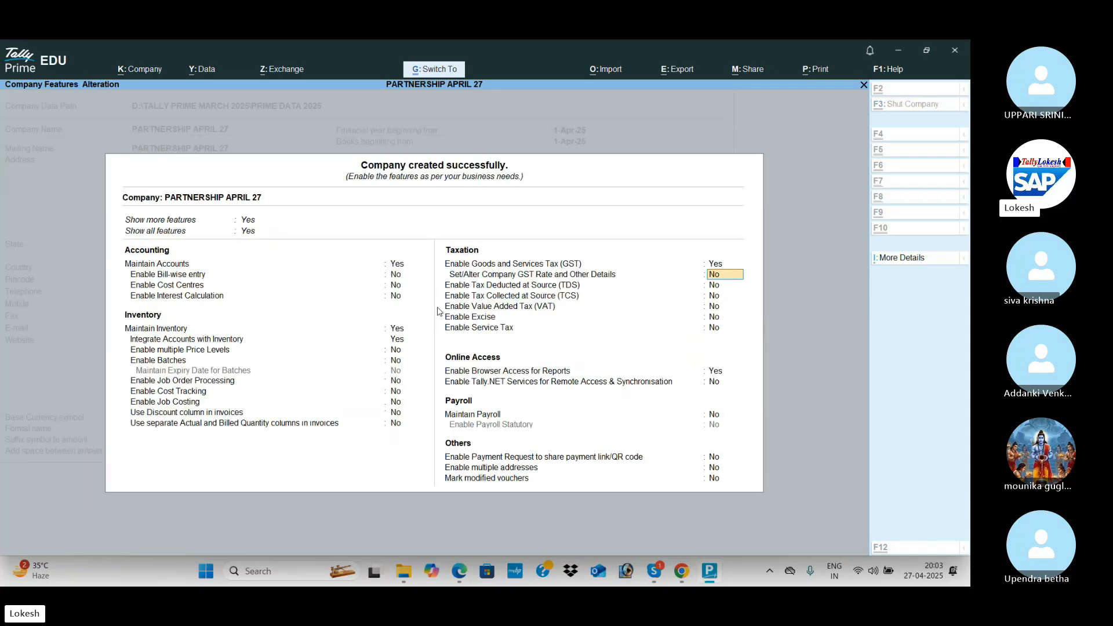
{"action": "key", "text": "ctrl+a"}
Create the first partner's capital ledger with a 3,00,000 Cr opening balance.
{"action": "key", "text": "Return"}
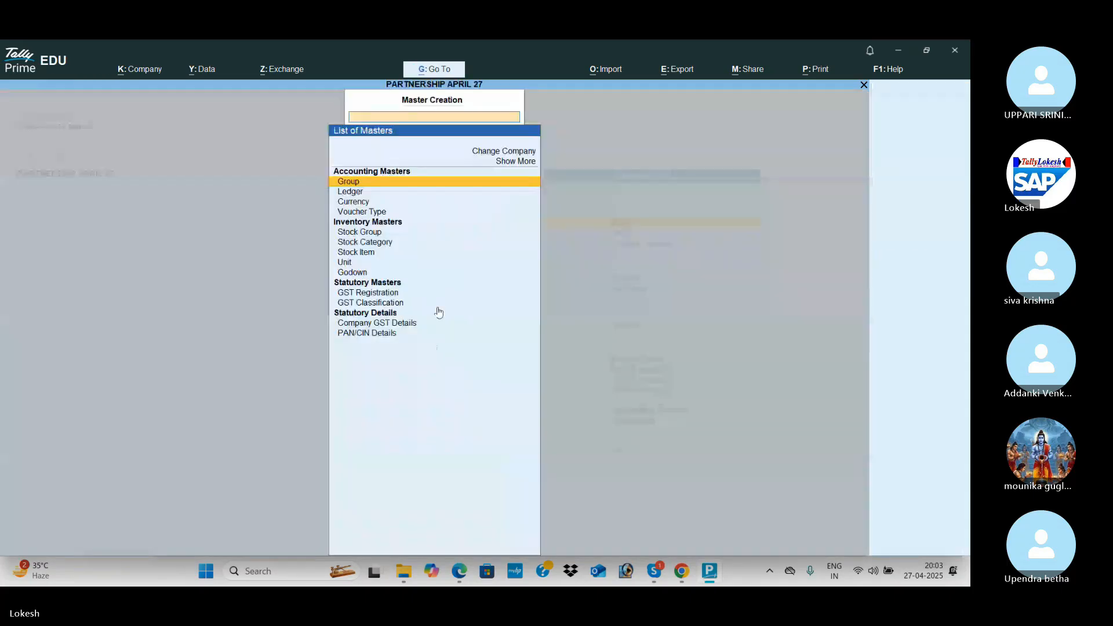
{"action": "key", "text": "Down"}
{"action": "key", "text": "Return"}
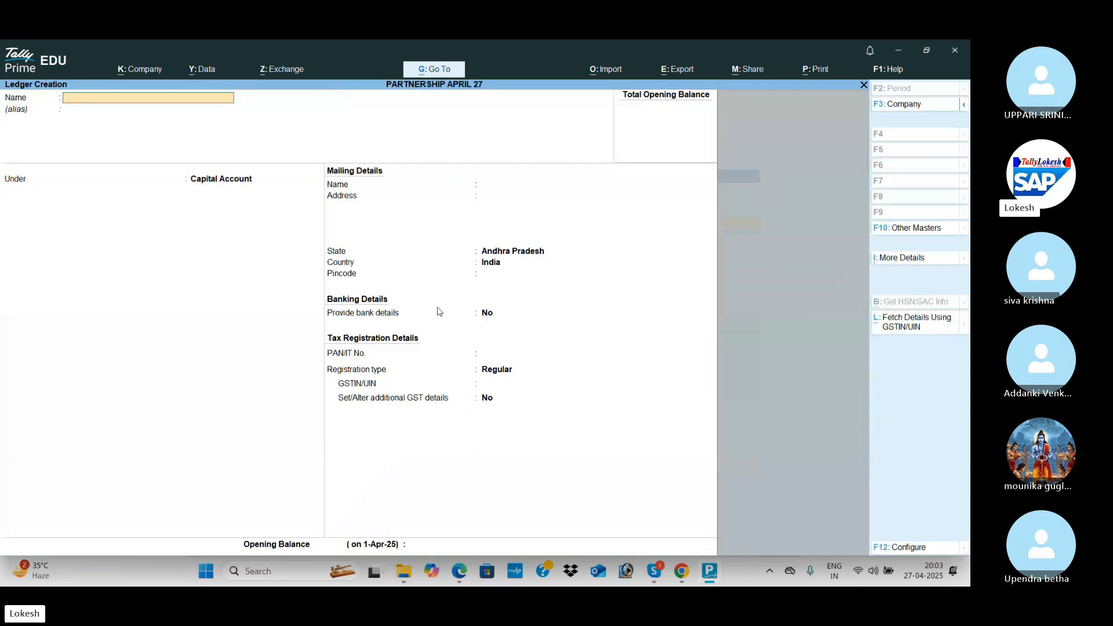
{"action": "key", "text": "alt+Tab"}
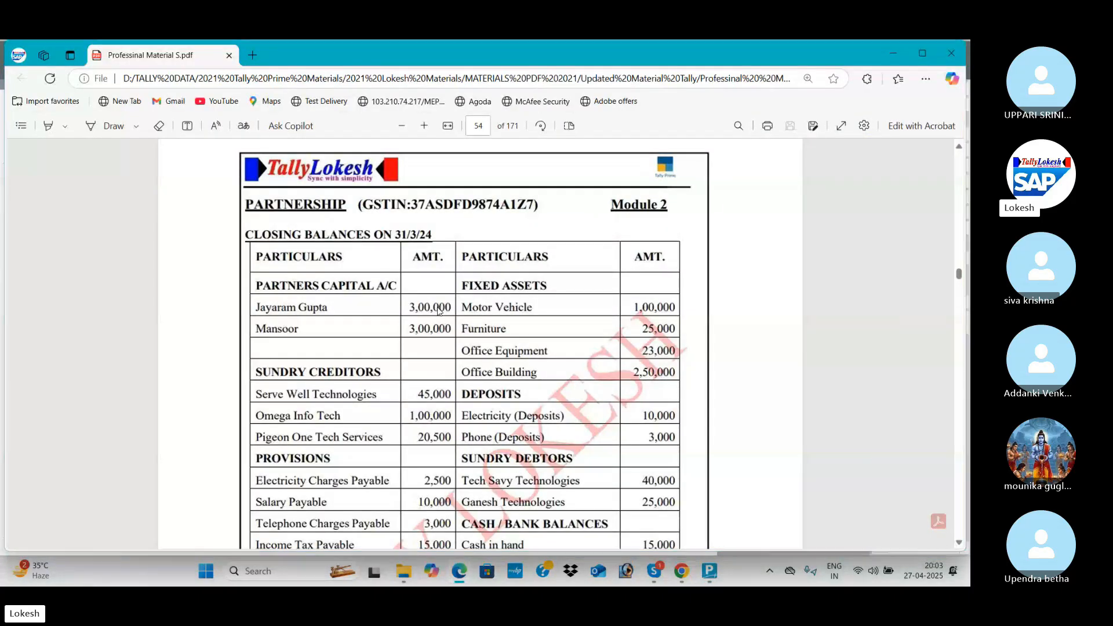
{"action": "key", "text": "alt+Tab"}
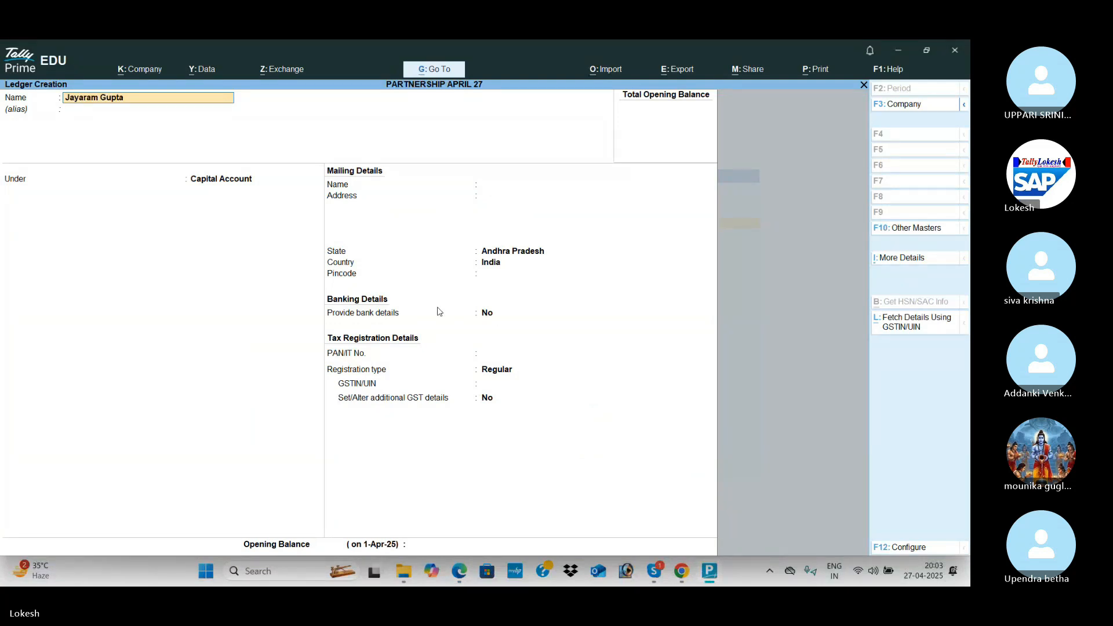
{"action": "key", "text": "Return"}
{"action": "key", "text": "Return"}
{"action": "key", "text": "Return"}
{"action": "key", "text": "Return"}
{"action": "key", "text": "Return"}
{"action": "key", "text": "Return"}
{"action": "key", "text": "Return"}
{"action": "key", "text": "Return"}
{"action": "key", "text": "Return"}
{"action": "key", "text": "Return"}
{"action": "key", "text": "Return"}
{"action": "key", "text": "Return"}
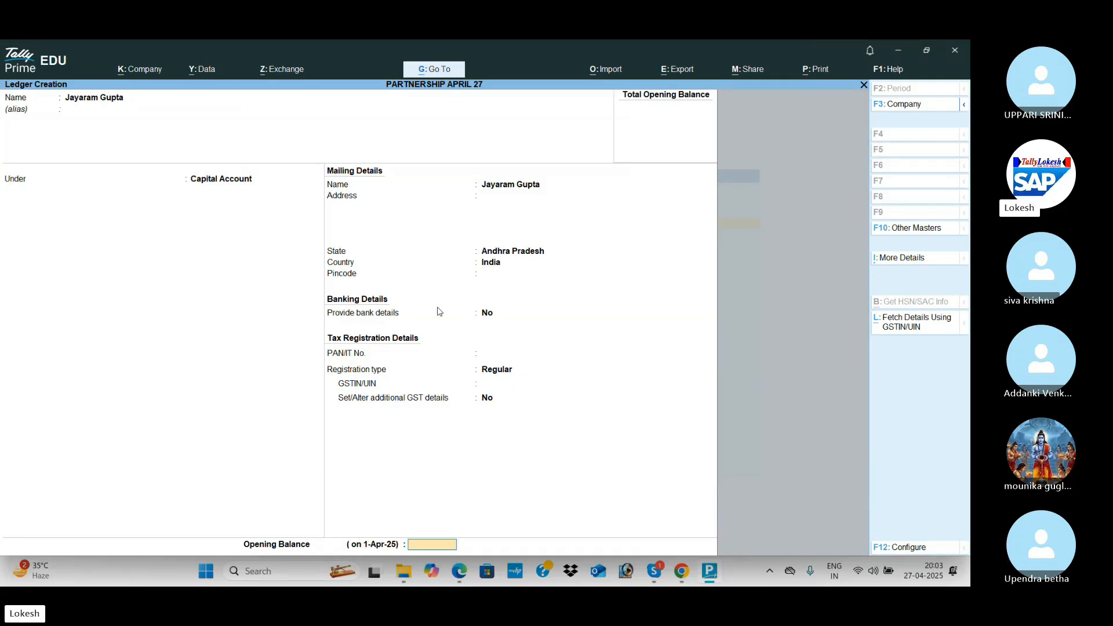
{"action": "type", "text": "300000"}
{"action": "key", "text": "Return"}
{"action": "key", "text": "Return"}
{"action": "key", "text": "Return"}
Create the second partner's capital ledger under Capital Account at 3,00,000 Cr.
{"action": "type", "text": "Mansoor apital"}
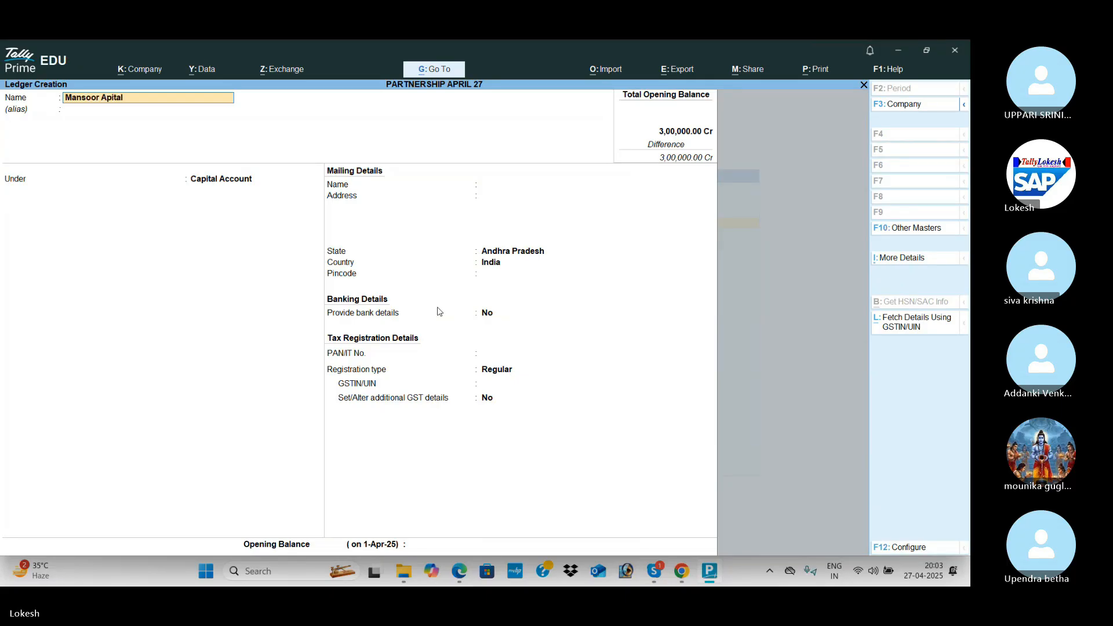
{"action": "key", "text": "BackSpace"}
{"action": "key", "text": "BackSpace"}
{"action": "key", "text": "BackSpace"}
{"action": "key", "text": "BackSpace"}
{"action": "type", "text": "capita"}
{"action": "key", "text": "Return"}
{"action": "key", "text": "Return"}
{"action": "key", "text": "Return"}
{"action": "key", "text": "Return"}
{"action": "key", "text": "Return"}
{"action": "key", "text": "Return"}
{"action": "key", "text": "Return"}
{"action": "key", "text": "Return"}
{"action": "key", "text": "Return"}
{"action": "key", "text": "Return"}
{"action": "type", "text": "3,00,000"}
{"action": "key", "text": "Return"}
{"action": "key", "text": "Return"}
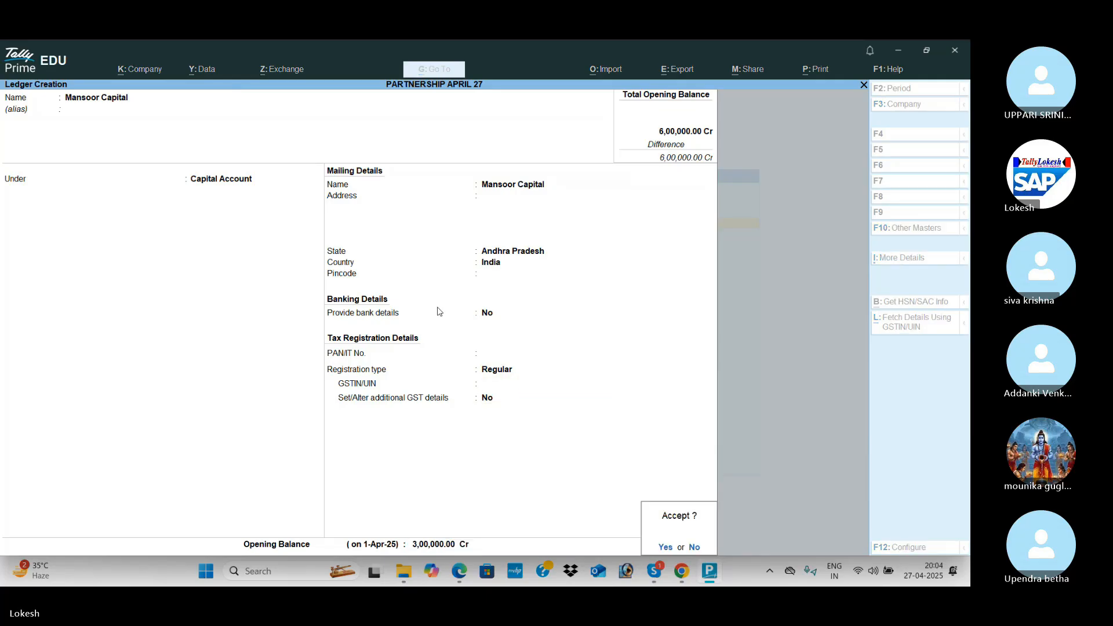
{"action": "key", "text": "Return"}
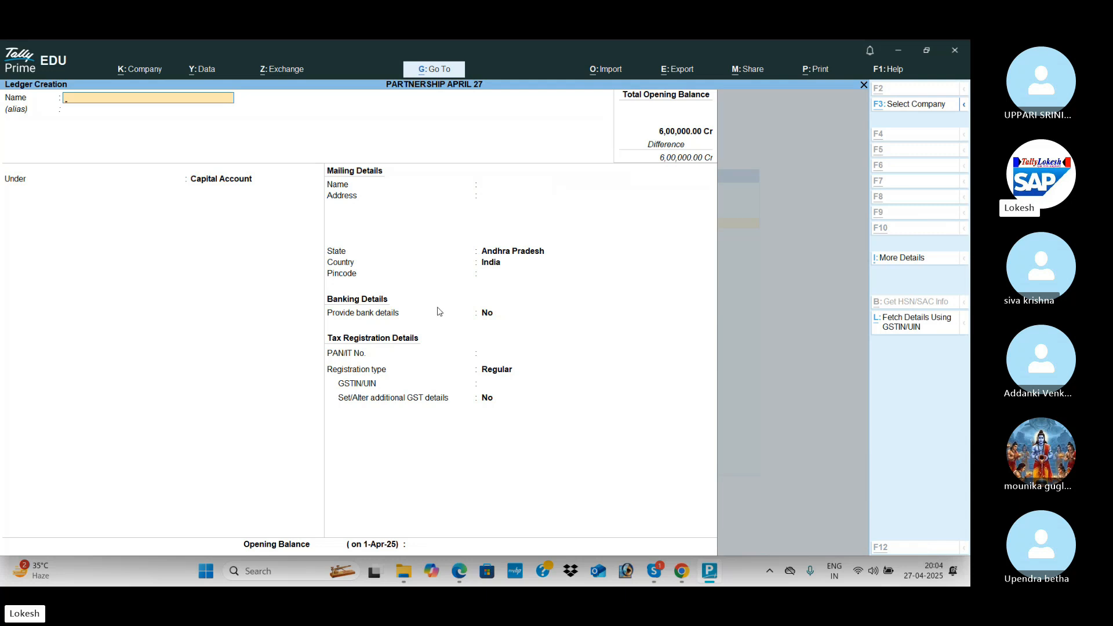
Create Serve Well Technologies under Sundry Creditors, Regular, GSTIN 37, with 45,000 Cr opening balance.
{"action": "key", "text": "alt+Tab"}
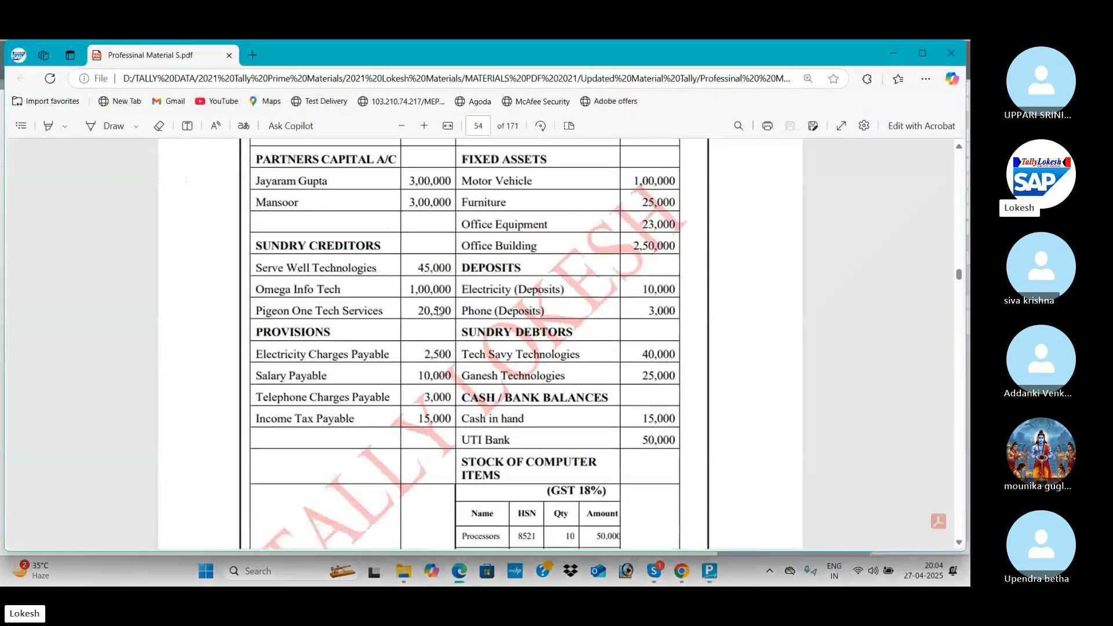
{"action": "key", "text": "alt+Tab"}
{"action": "type", "text": "r"}
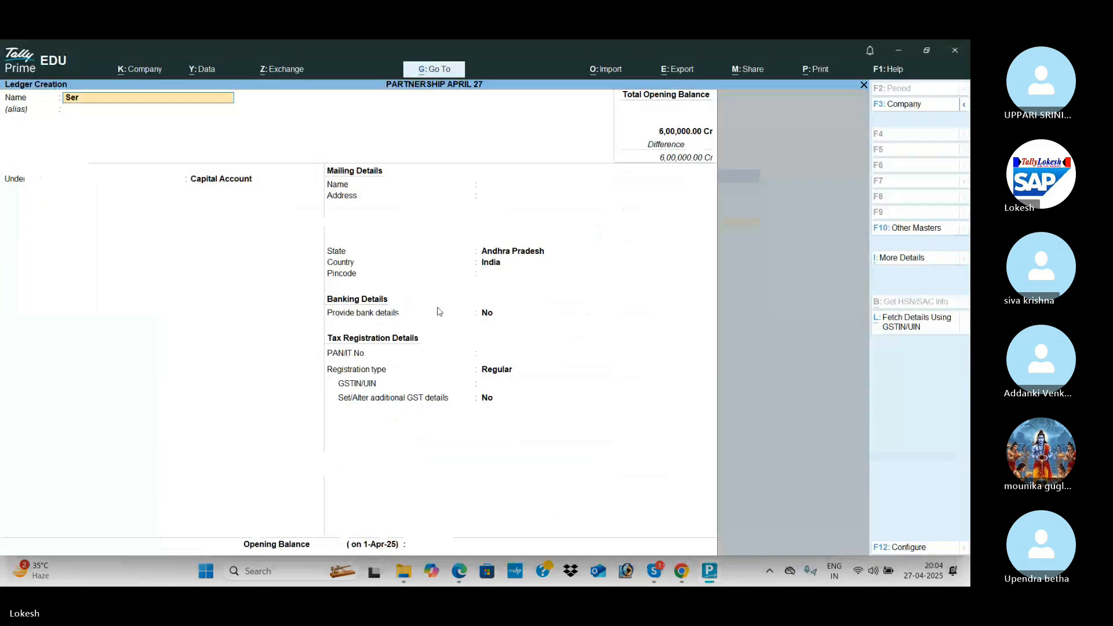
{"action": "type", "text": "ve Wel"}
{"action": "key", "text": "Return"}
{"action": "type", "text": "Sun"}
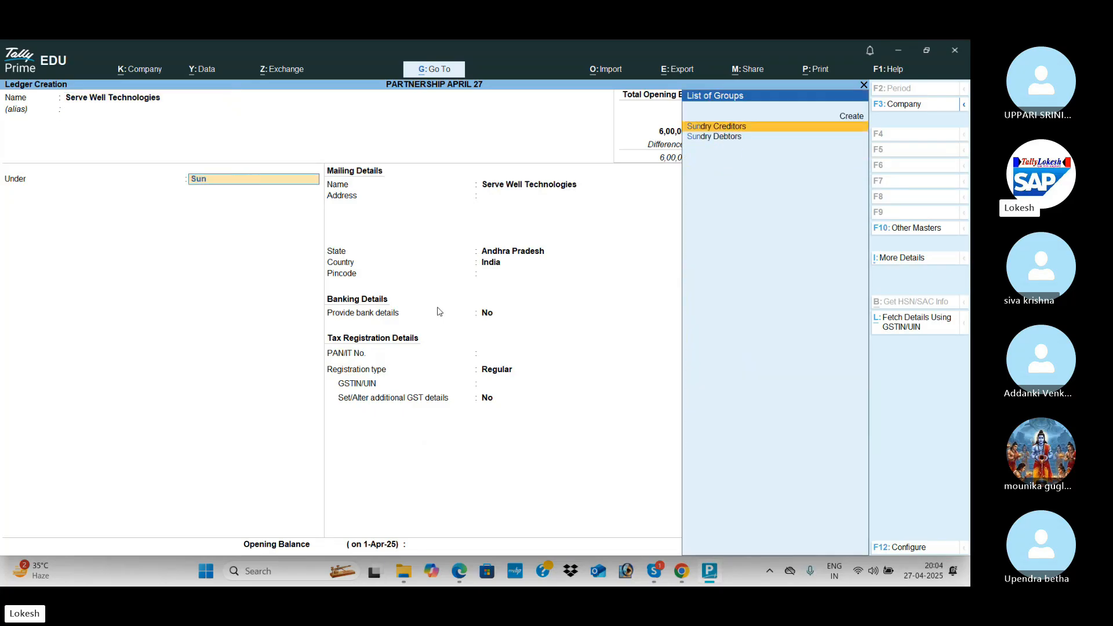
{"action": "key", "text": "Return"}
{"action": "key", "text": "Return"}
{"action": "key", "text": "Return"}
{"action": "key", "text": "Return"}
{"action": "key", "text": "Return"}
{"action": "key", "text": "Return"}
{"action": "key", "text": "Return"}
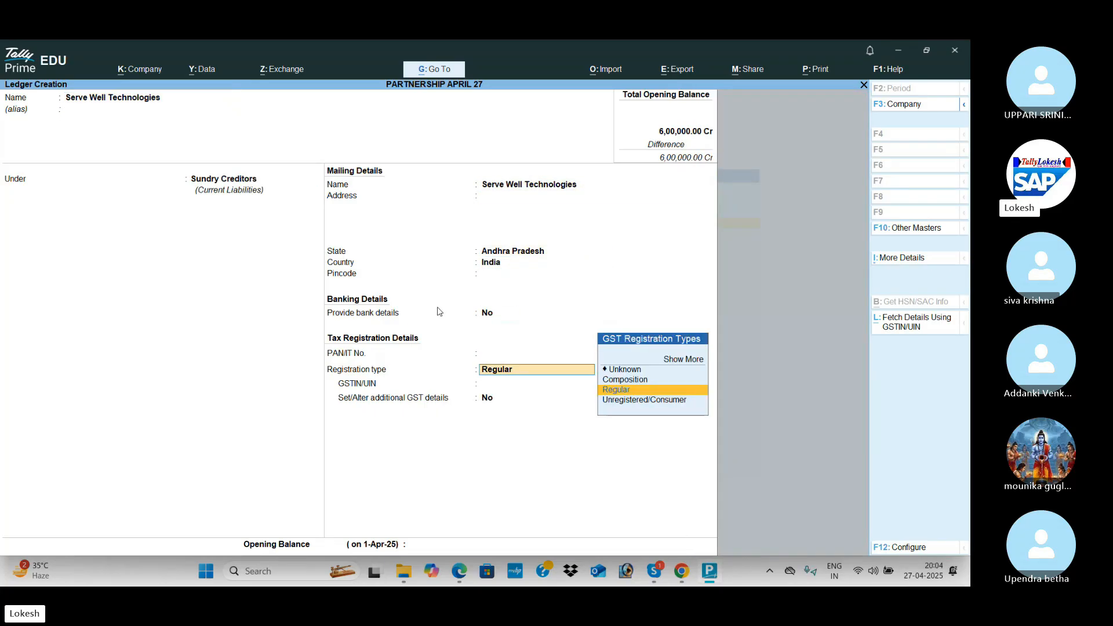
{"action": "key", "text": "Return"}
{"action": "key", "text": "alt+Tab"}
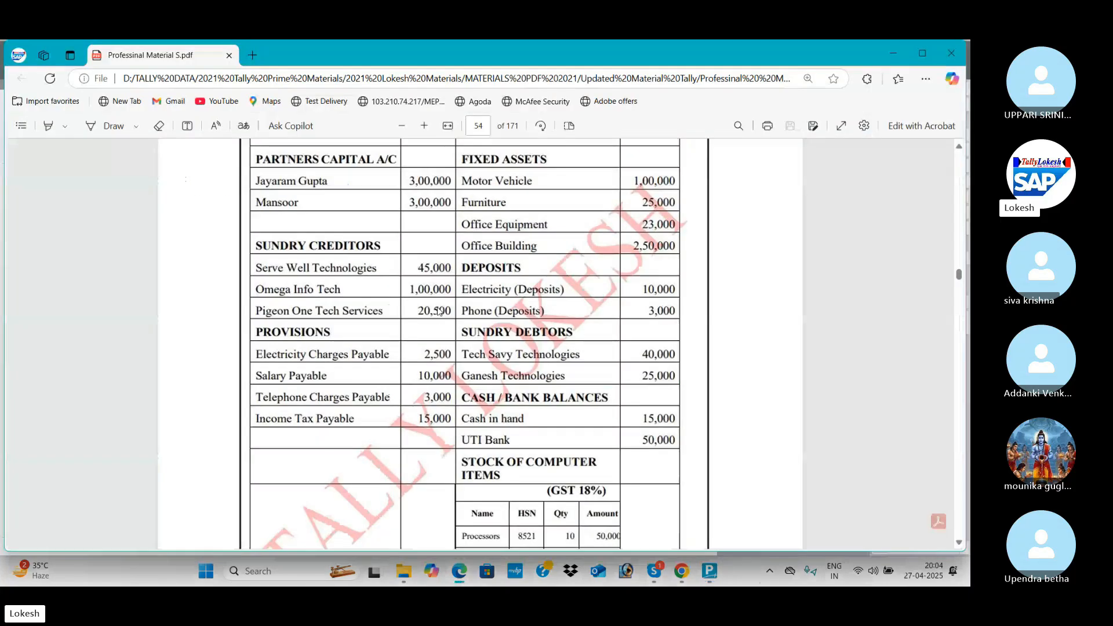
{"action": "key", "text": "alt+Tab"}
{"action": "type", "text": "37"}
{"action": "key", "text": "Return"}
{"action": "key", "text": "Return"}
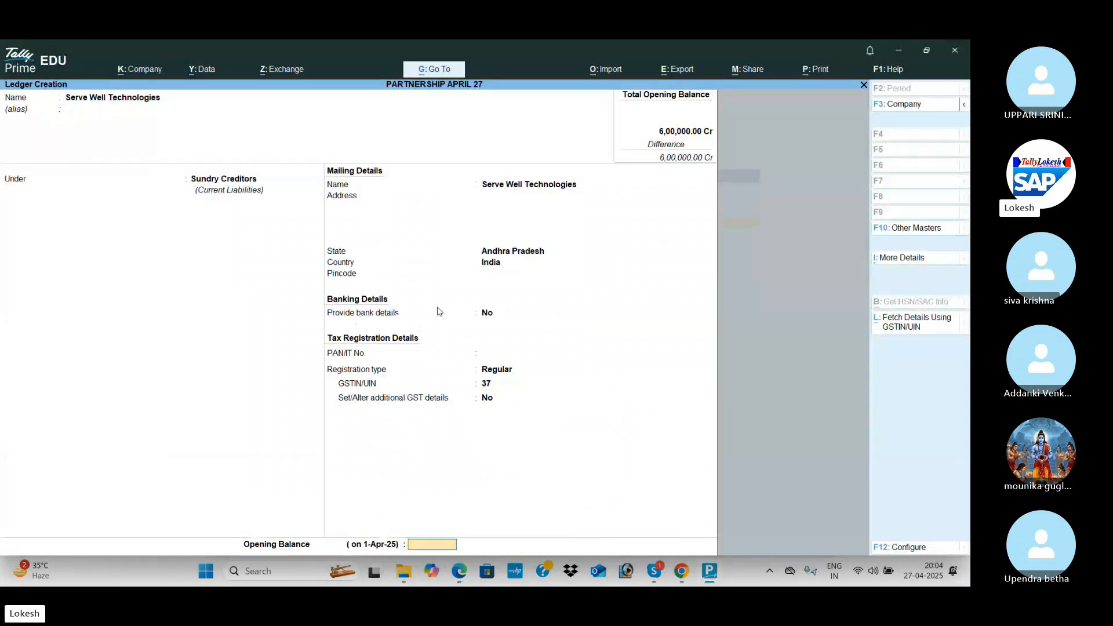
{"action": "key", "text": "alt+Tab"}
{"action": "key", "text": "alt+Tab"}
{"action": "type", "text": "45000"}
{"action": "key", "text": "Return"}
{"action": "key", "text": "Return"}
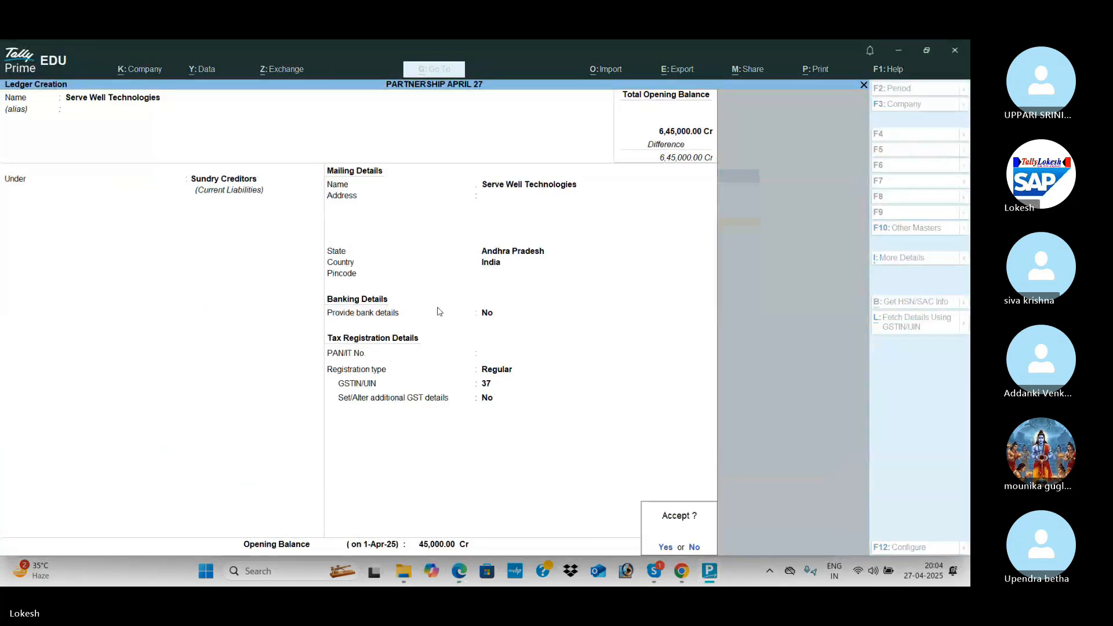
{"action": "key", "text": "Return"}
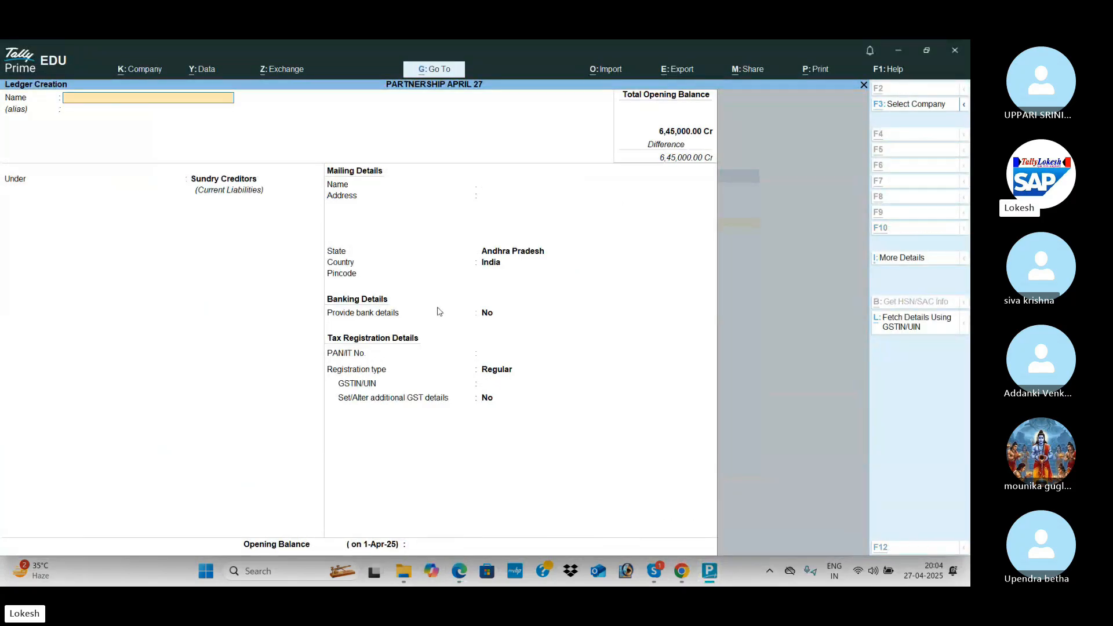
Create the Omega Infotech creditor ledger with a 1,00,000 Cr opening balance.
{"action": "key", "text": "alt+Tab"}
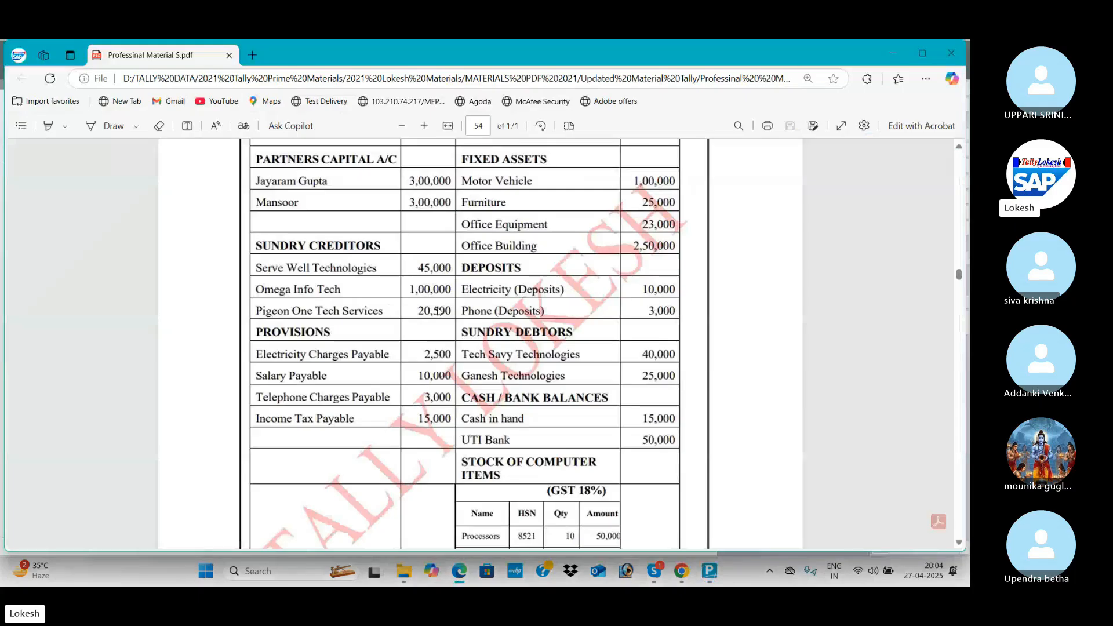
{"action": "key", "text": "alt+Tab"}
{"action": "type", "text": "Omega"}
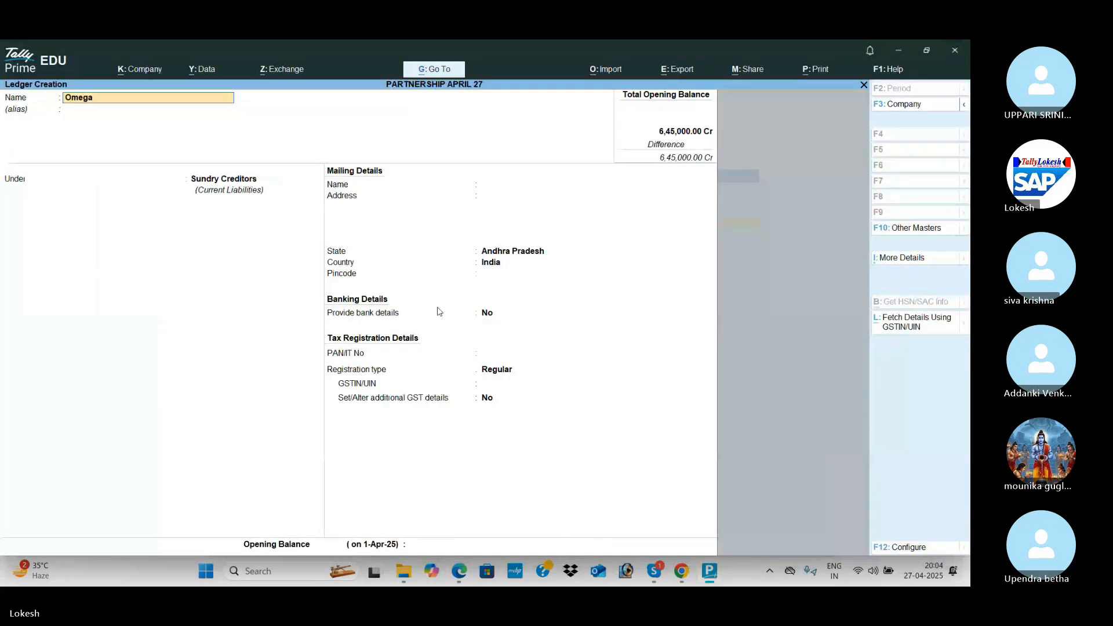
{"action": "type", "text": " Infoteh"}
{"action": "key", "text": "BackSpace"}
{"action": "type", "text": "ch"}
{"action": "key", "text": "Return"}
{"action": "key", "text": "Return"}
{"action": "key", "text": "Return"}
{"action": "key", "text": "Return"}
{"action": "key", "text": "Return"}
{"action": "key", "text": "Return"}
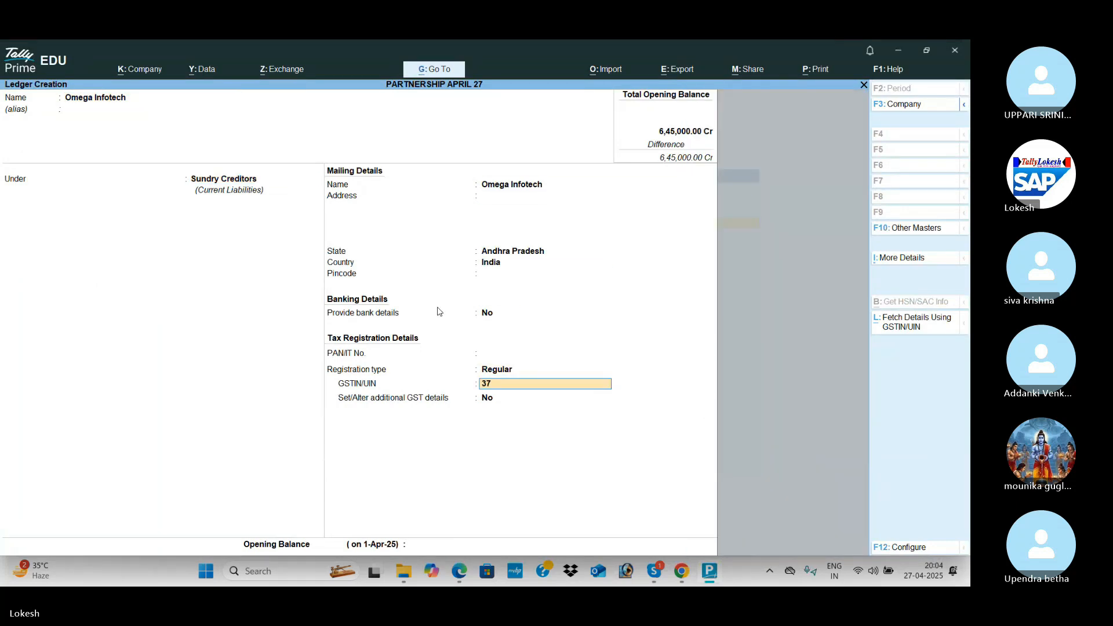
{"action": "key", "text": "Return"}
{"action": "key", "text": "Return"}
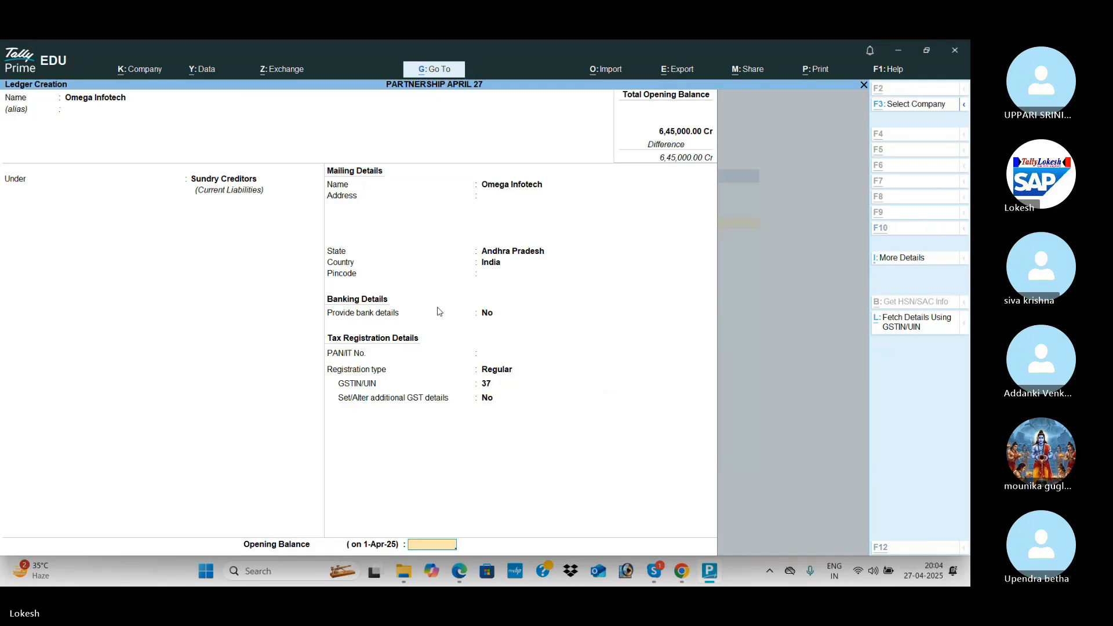
{"action": "type", "text": "100000"}
{"action": "key", "text": "Return"}
{"action": "key", "text": "Return"}
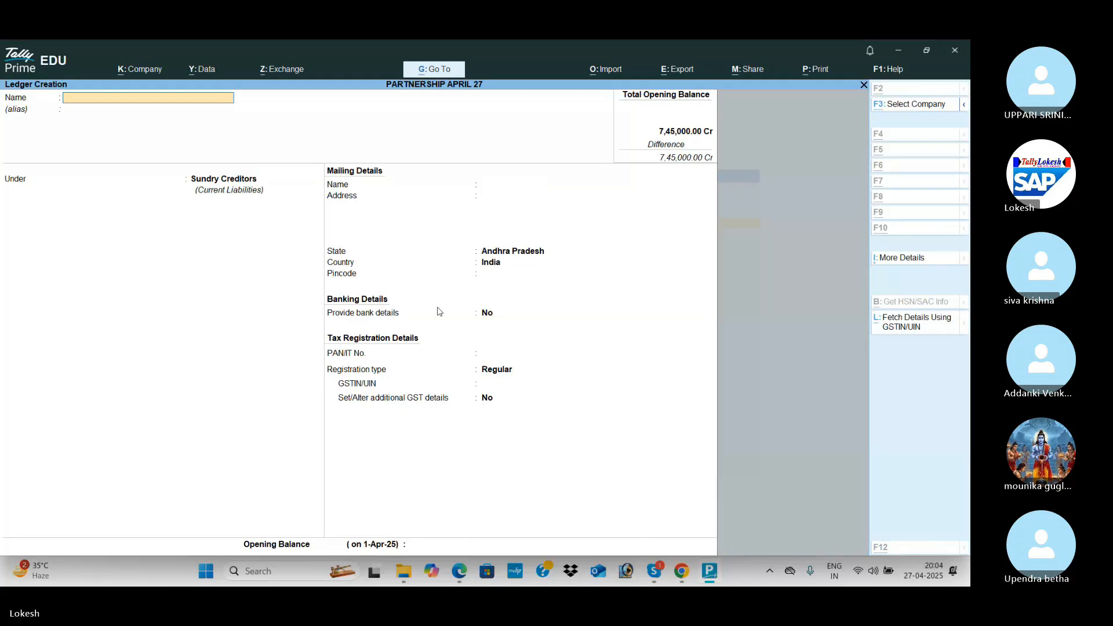
{"action": "key", "text": "alt+Tab"}
{"action": "key", "text": "alt+Tab"}
Create the Pigeon One Tech Servies creditor ledger, GSTIN 37, with 20,500 Cr opening balance.
{"action": "type", "text": "Pigeon one Tech Ser"}
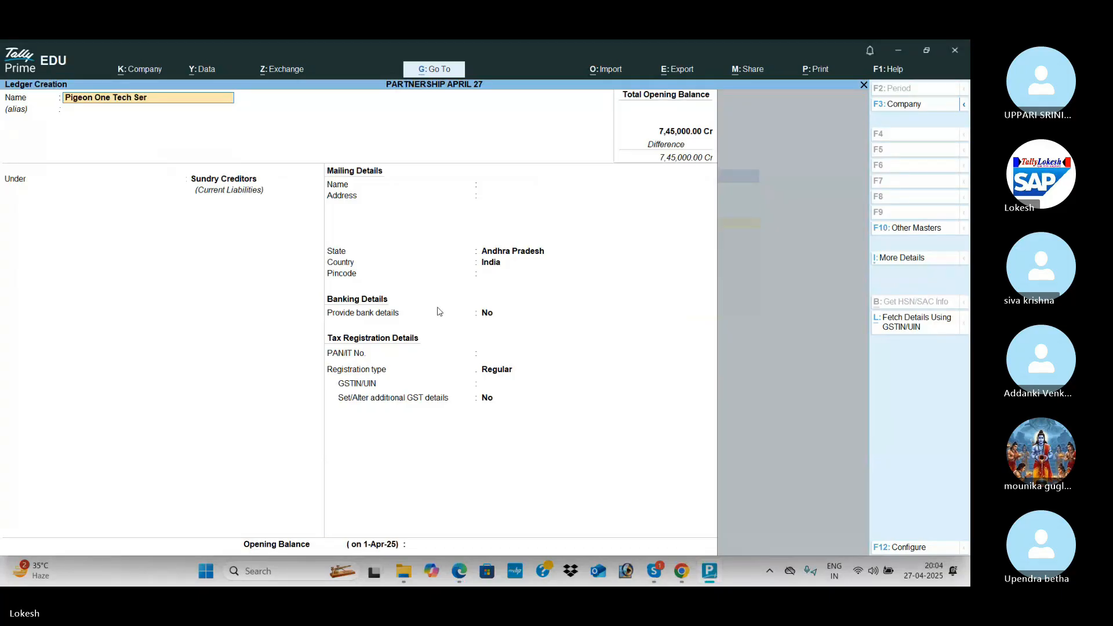
{"action": "type", "text": "vie"}
{"action": "key", "text": "Return"}
{"action": "key", "text": "Return"}
{"action": "key", "text": "Return"}
{"action": "key", "text": "Return"}
{"action": "key", "text": "Return"}
{"action": "key", "text": "Return"}
{"action": "key", "text": "Return"}
{"action": "key", "text": "Return"}
{"action": "key", "text": "Return"}
{"action": "key", "text": "Return"}
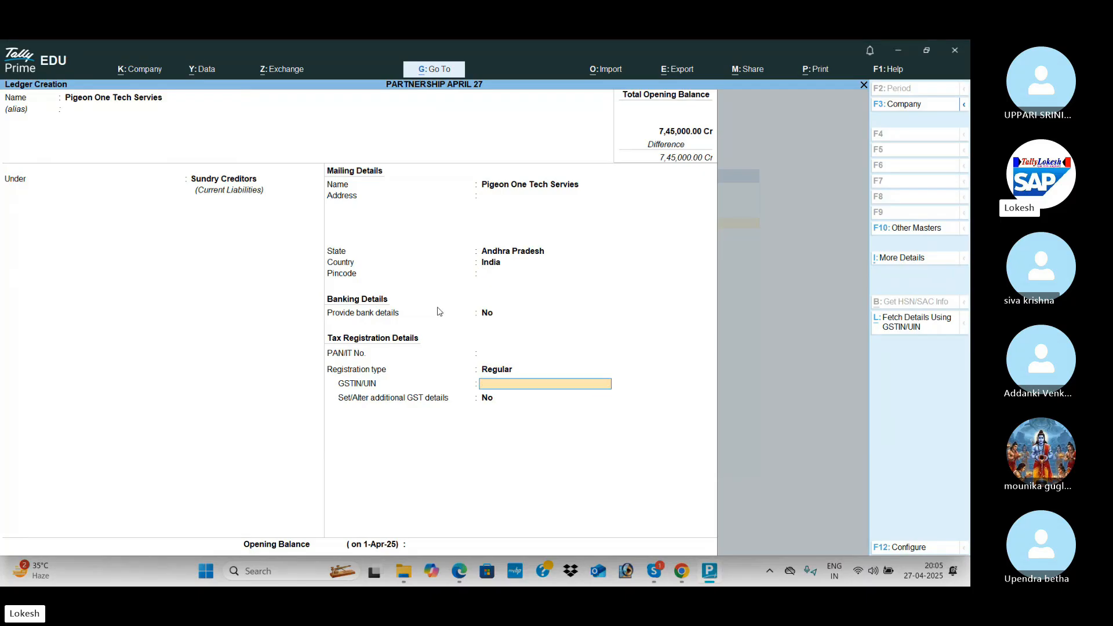
{"action": "type", "text": "37"}
{"action": "key", "text": "Return"}
{"action": "key", "text": "Return"}
{"action": "type", "text": "3"}
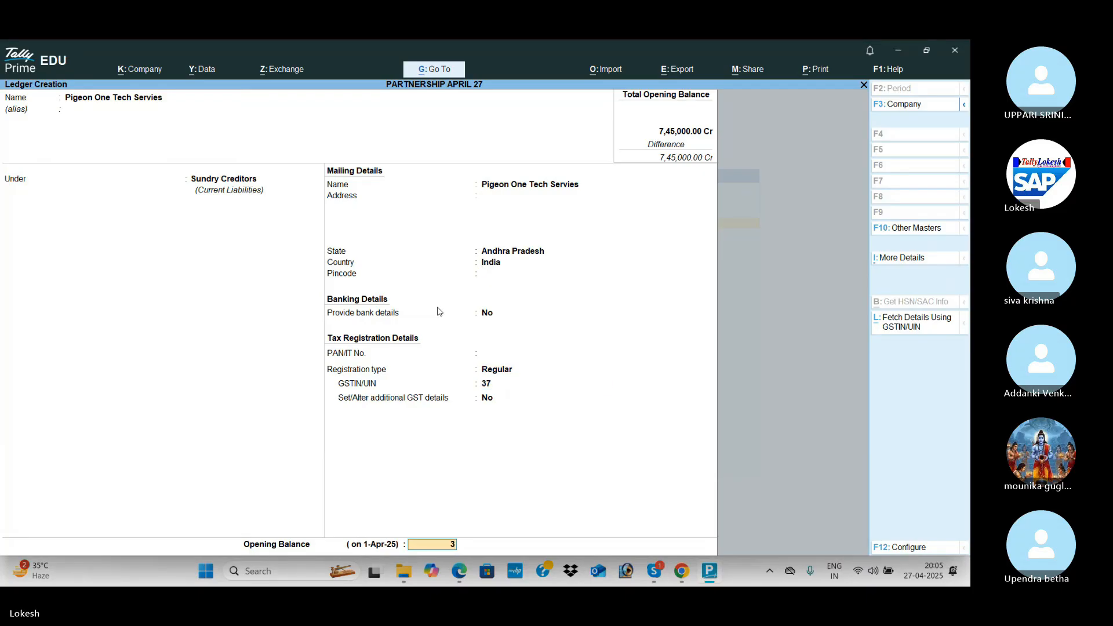
{"action": "key", "text": "alt+Tab"}
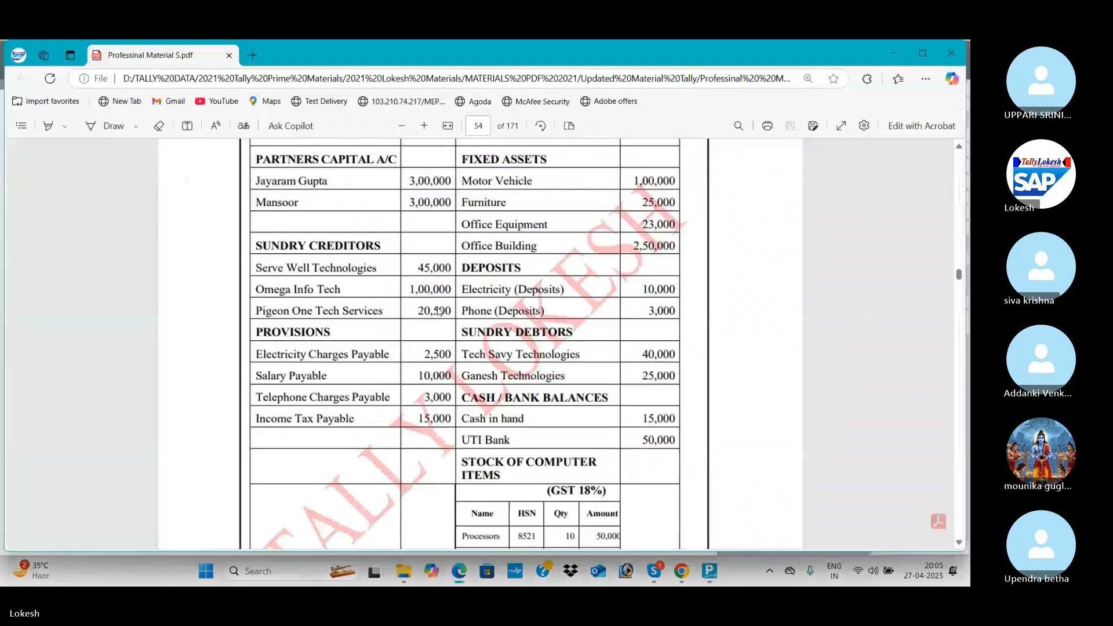
{"action": "key", "text": "alt+Tab"}
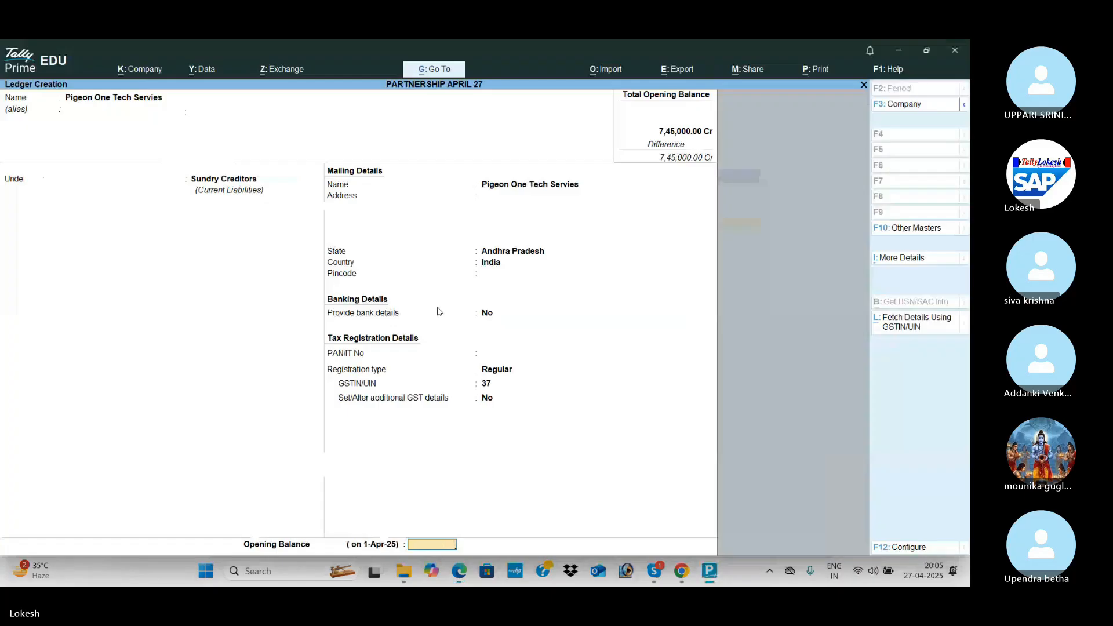
{"action": "type", "text": "20500"}
{"action": "key", "text": "Return"}
{"action": "key", "text": "Return"}
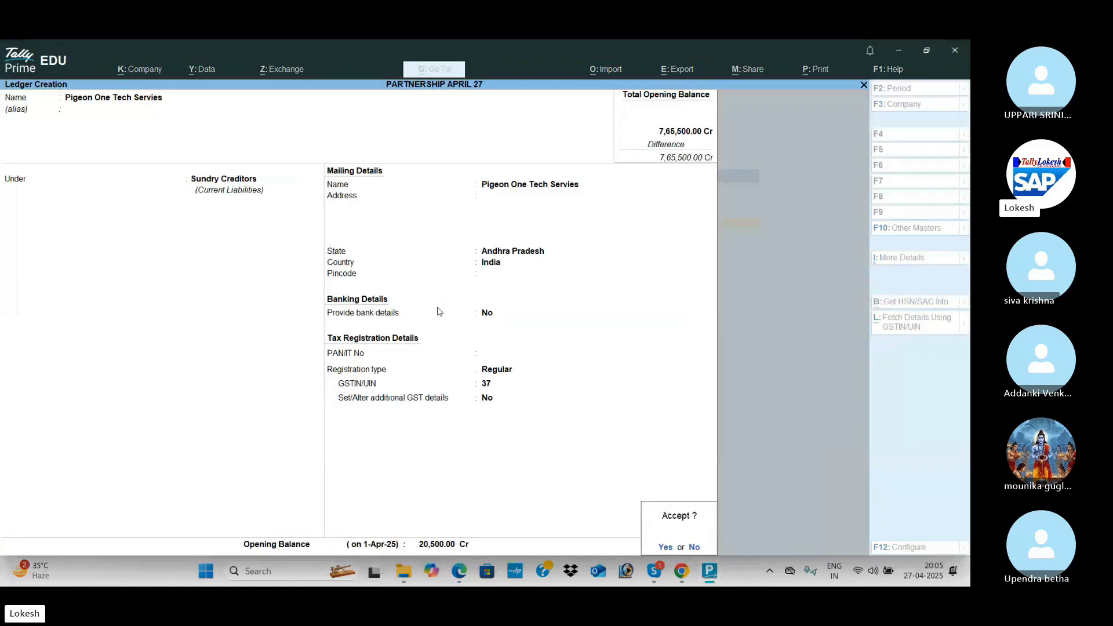
{"action": "key", "text": "Return"}
{"action": "key", "text": "alt+Tab"}
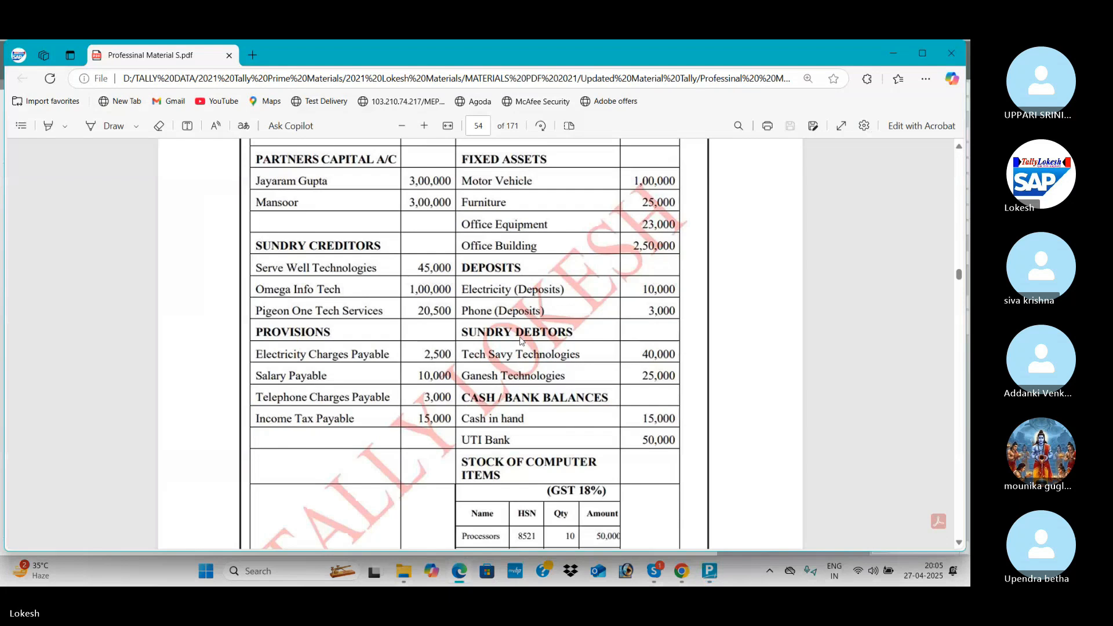
Create Electricity Charges Payable under Provisions with a 2,500 Cr opening balance.
{"action": "key", "text": "alt+Tab"}
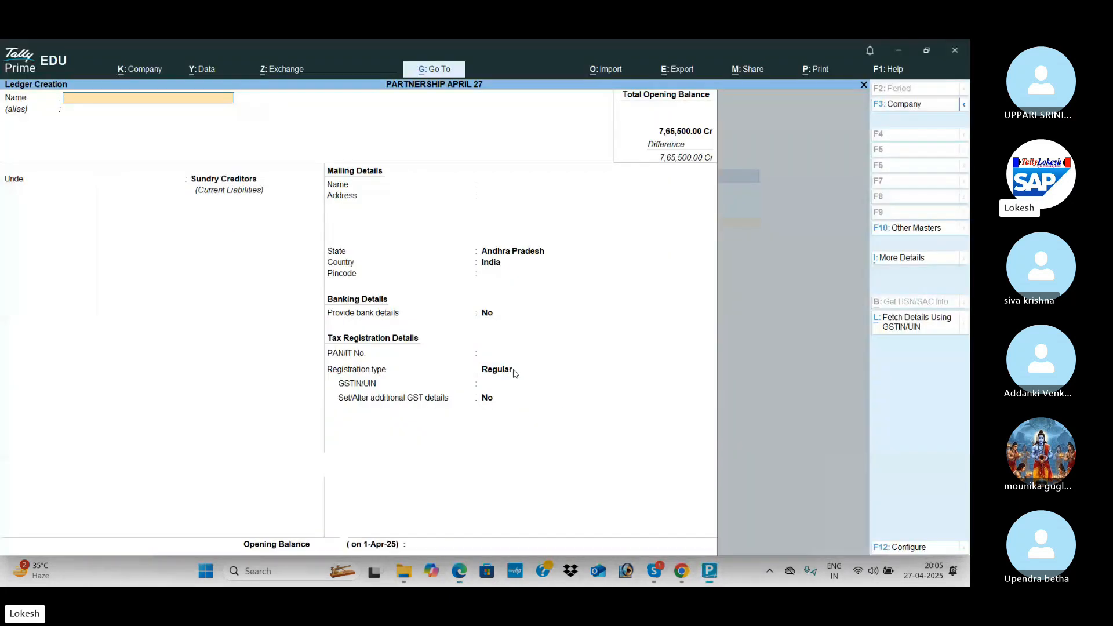
{"action": "type", "text": "Electri"}
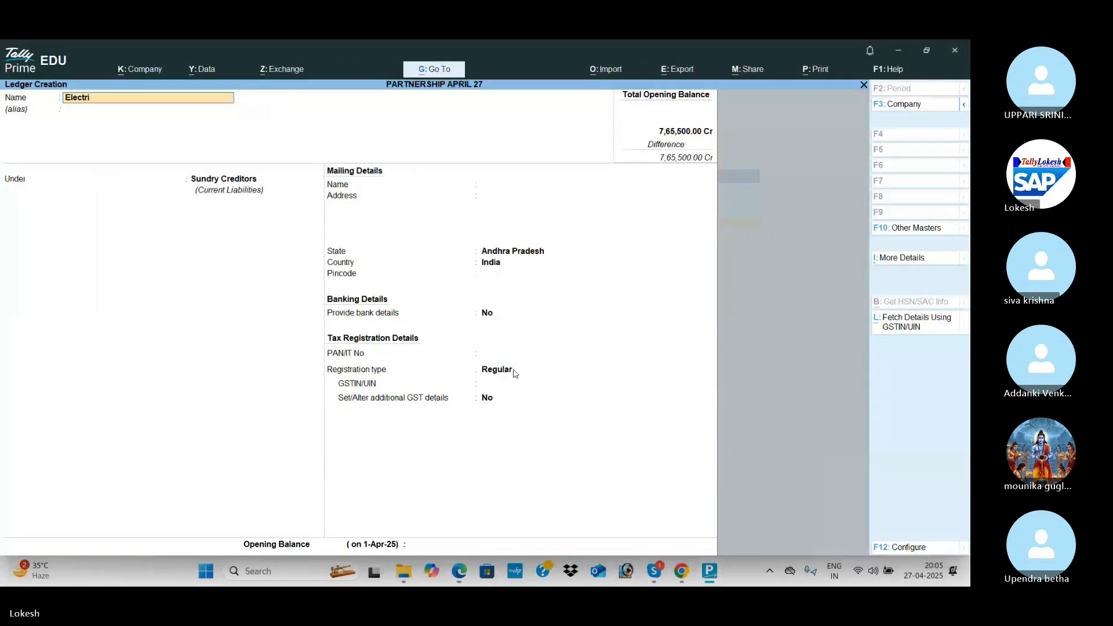
{"action": "type", "text": "city Cha"}
{"action": "key", "text": "Return"}
{"action": "key", "text": "Return"}
{"action": "type", "text": "pro"}
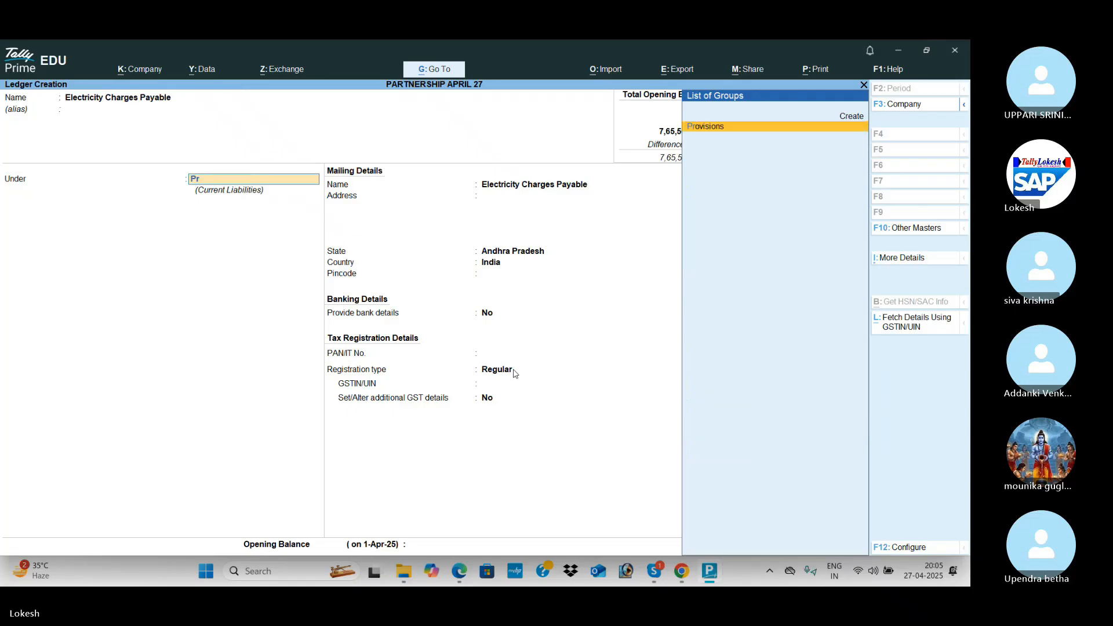
{"action": "key", "text": "Return"}
{"action": "key", "text": "Return"}
{"action": "key", "text": "Return"}
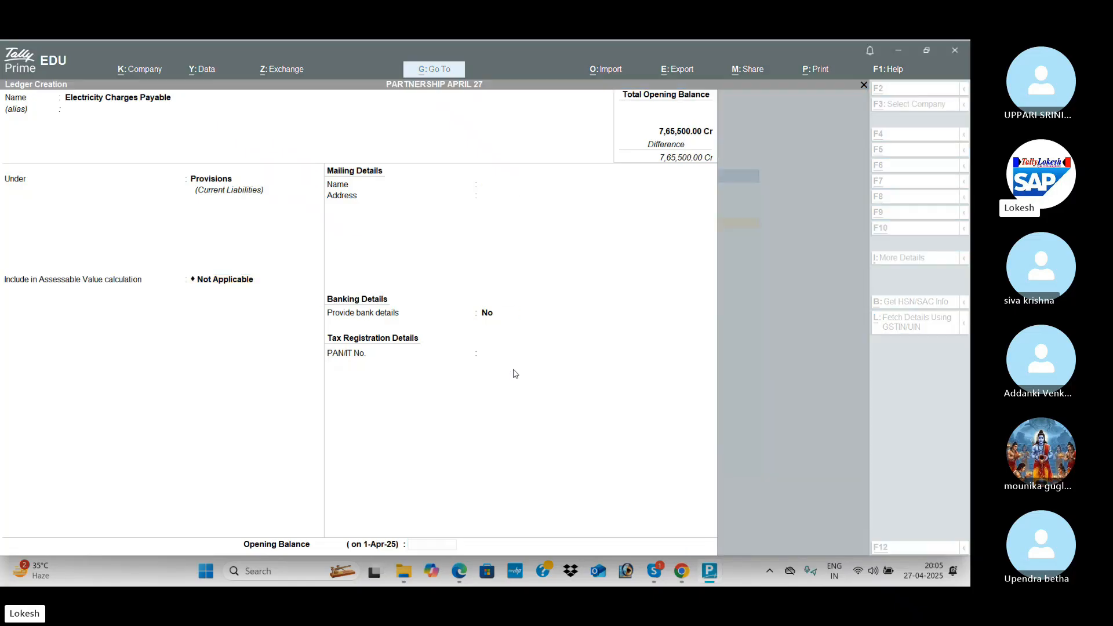
{"action": "key", "text": "alt+Tab"}
{"action": "key", "text": "alt+Tab"}
{"action": "type", "text": "2500"}
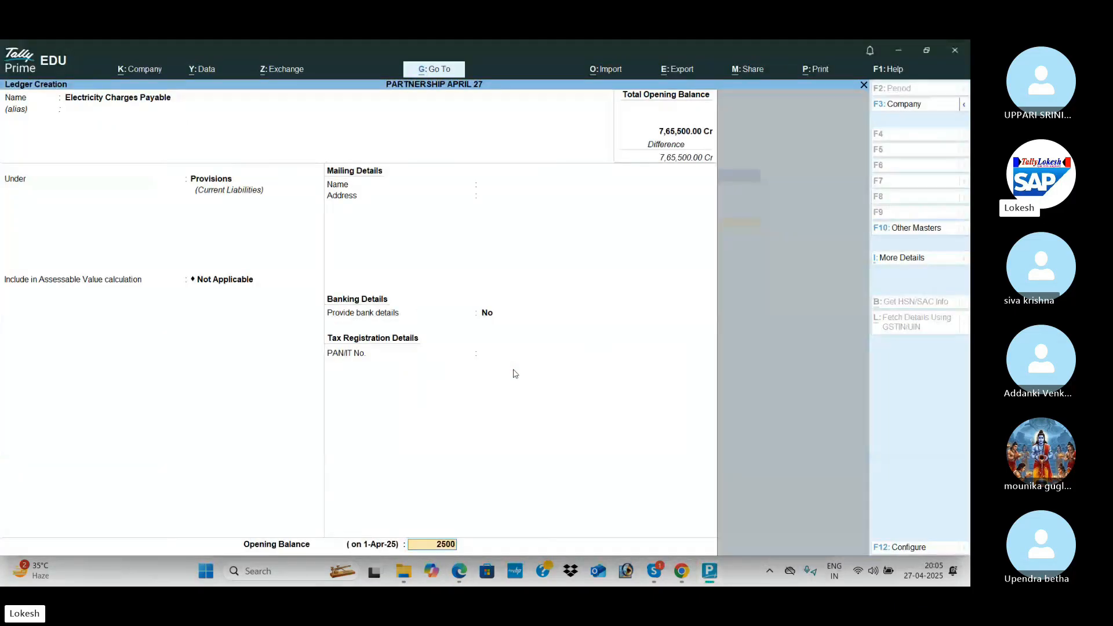
{"action": "key", "text": "Return"}
{"action": "key", "text": "Return"}
{"action": "key", "text": "Return"}
{"action": "key", "text": "alt+Tab"}
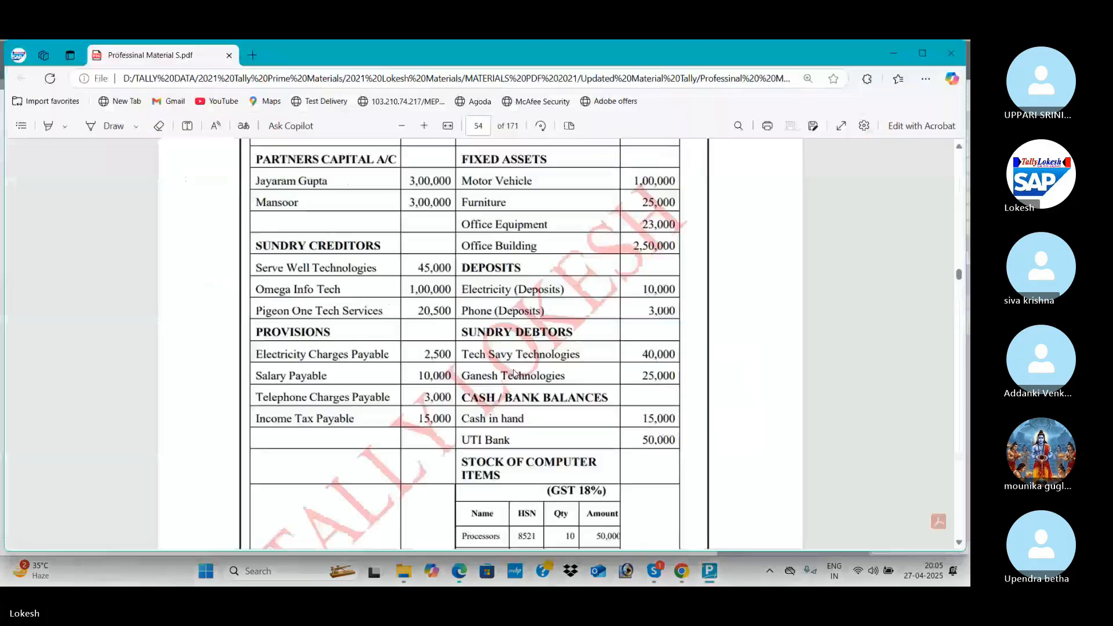
{"action": "key", "text": "alt+Tab"}
Add Salary Payable under Provisions with a 10,000 Cr opening balance.
{"action": "type", "text": "Sal"}
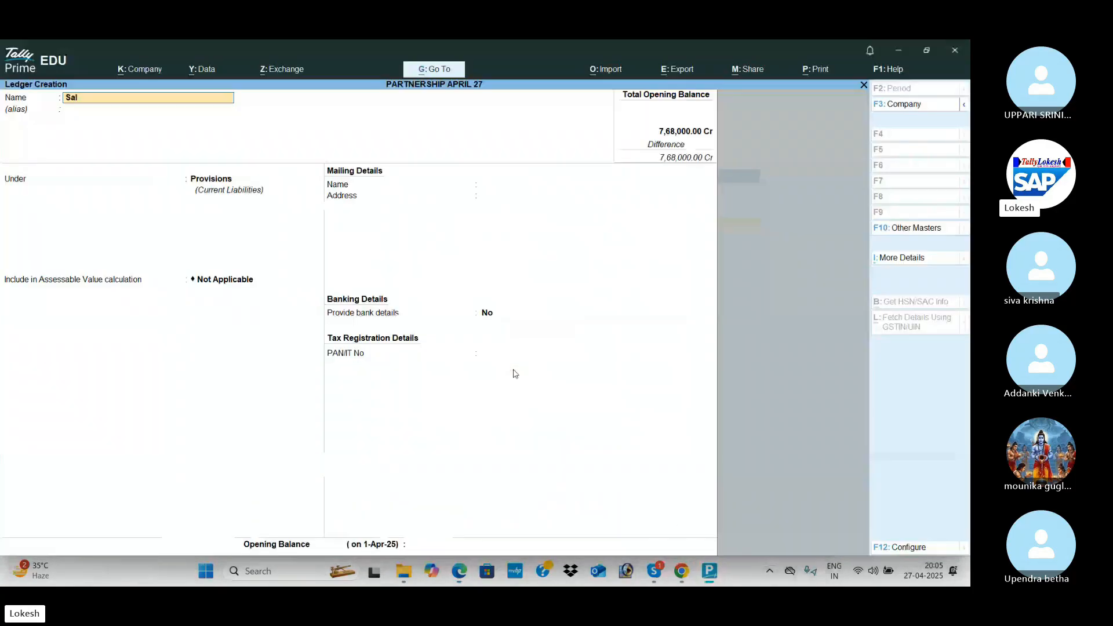
{"action": "type", "text": "ary Payable"}
{"action": "key", "text": "Return"}
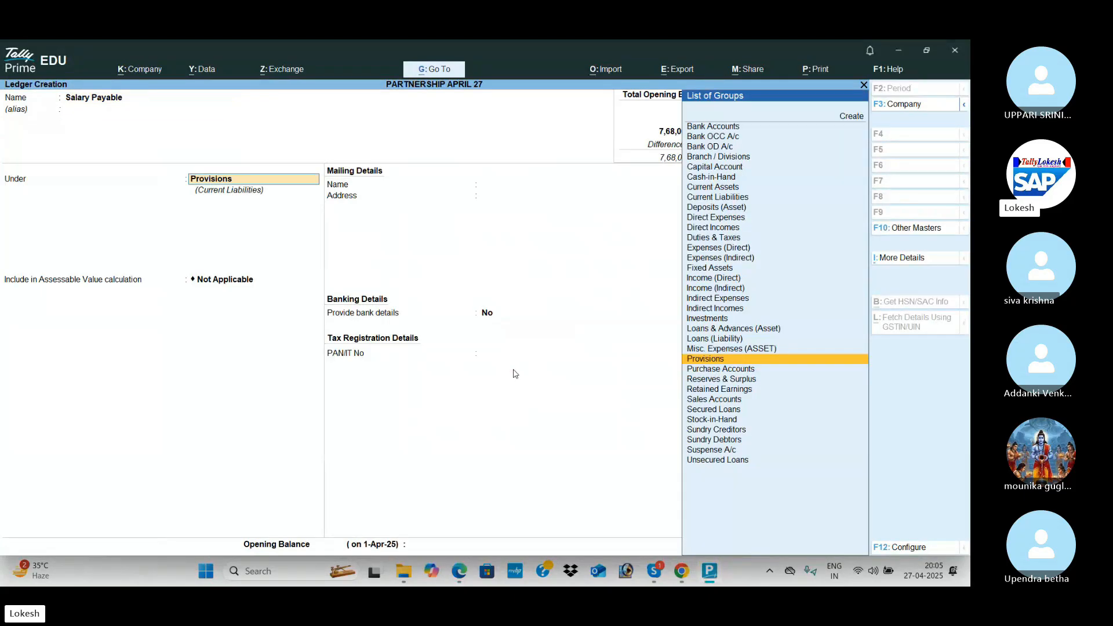
{"action": "key", "text": "Return"}
{"action": "key", "text": "Return"}
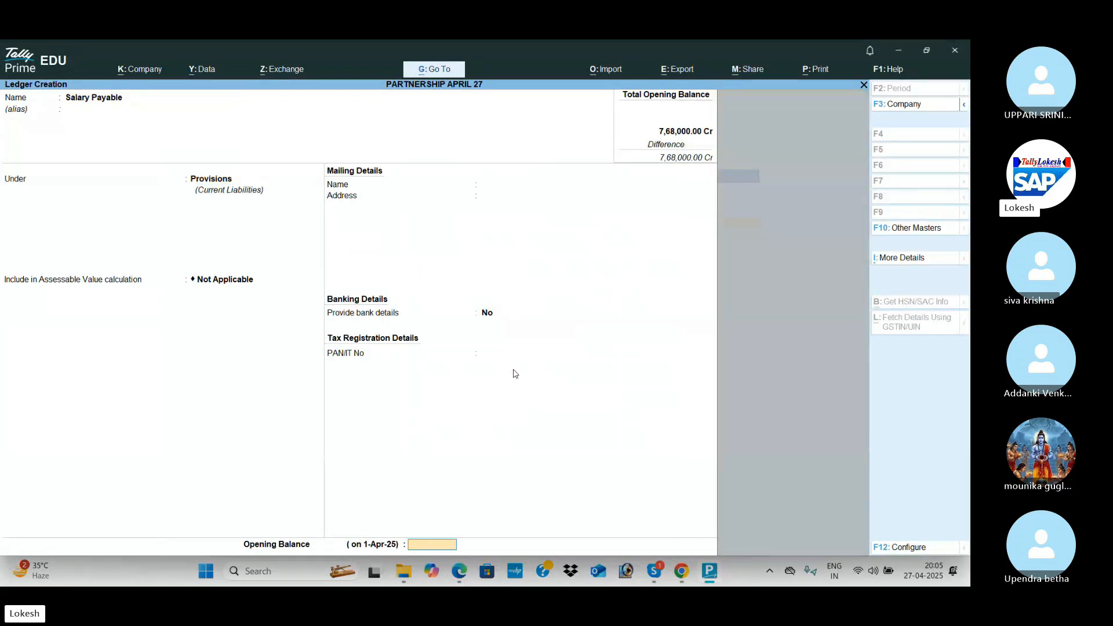
{"action": "key", "text": "alt+Tab"}
{"action": "key", "text": "alt+Tab"}
{"action": "type", "text": "00"}
{"action": "key", "text": "Return"}
{"action": "key", "text": "Return"}
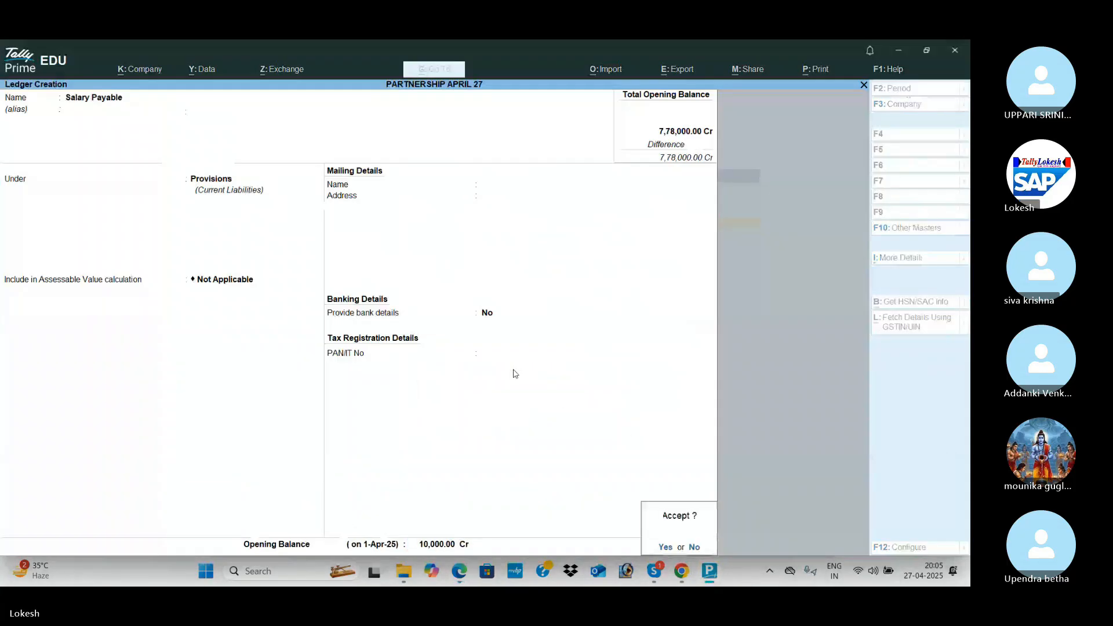
{"action": "key", "text": "Return"}
{"action": "key", "text": "alt+Tab"}
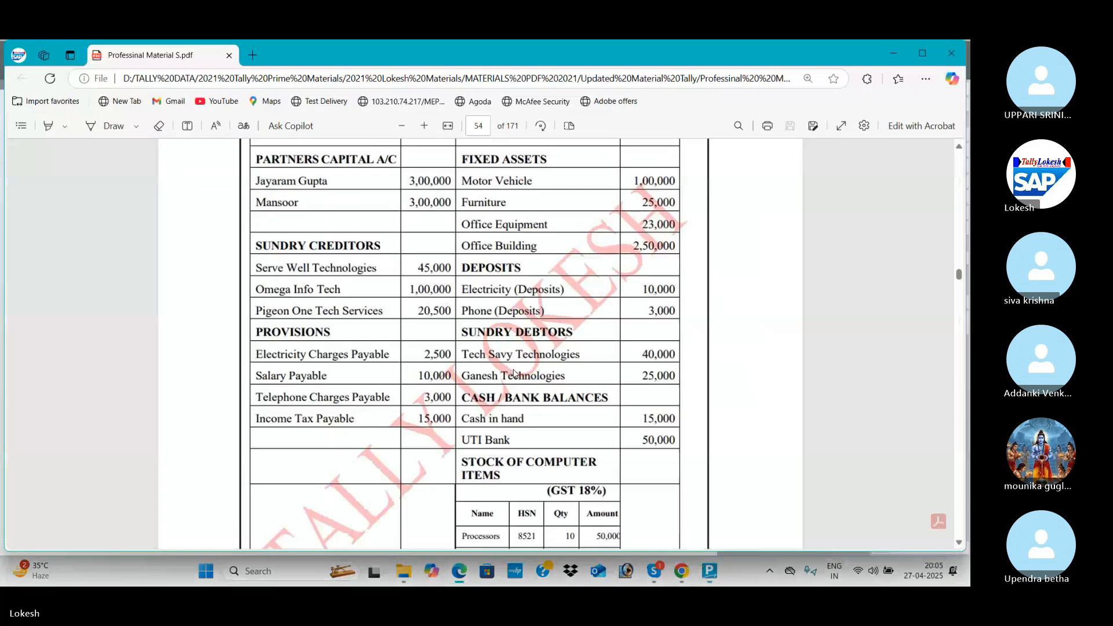
{"action": "key", "text": "alt+Tab"}
Add Telephone Charges Payable with a 3,000 Cr opening balance.
{"action": "type", "text": "Tel"}
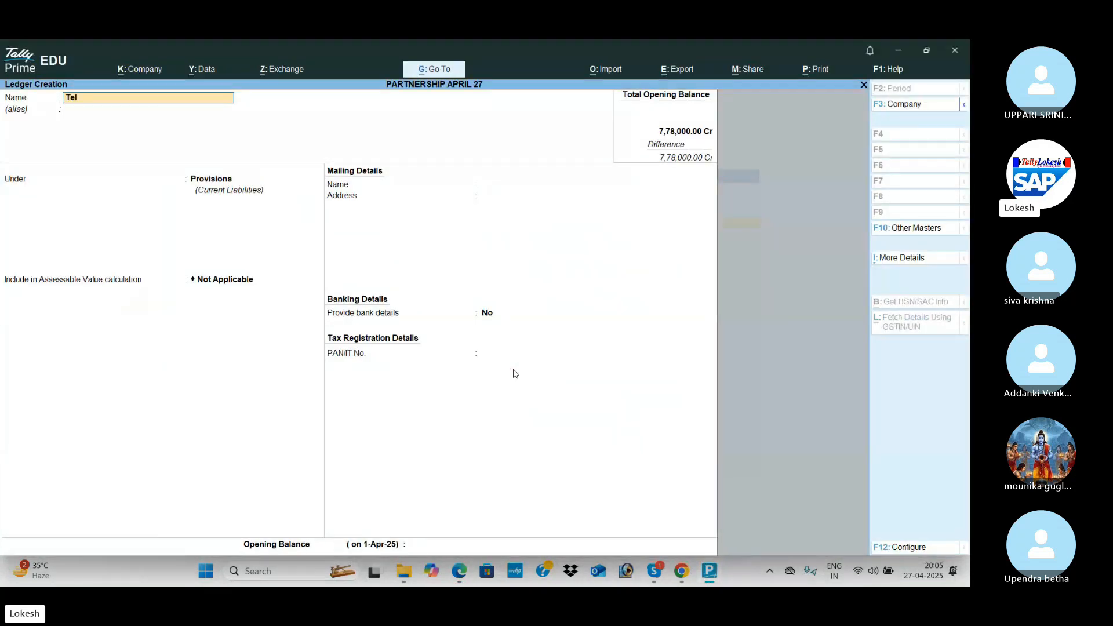
{"action": "type", "text": "ephpon"}
{"action": "key", "text": "BackSpace"}
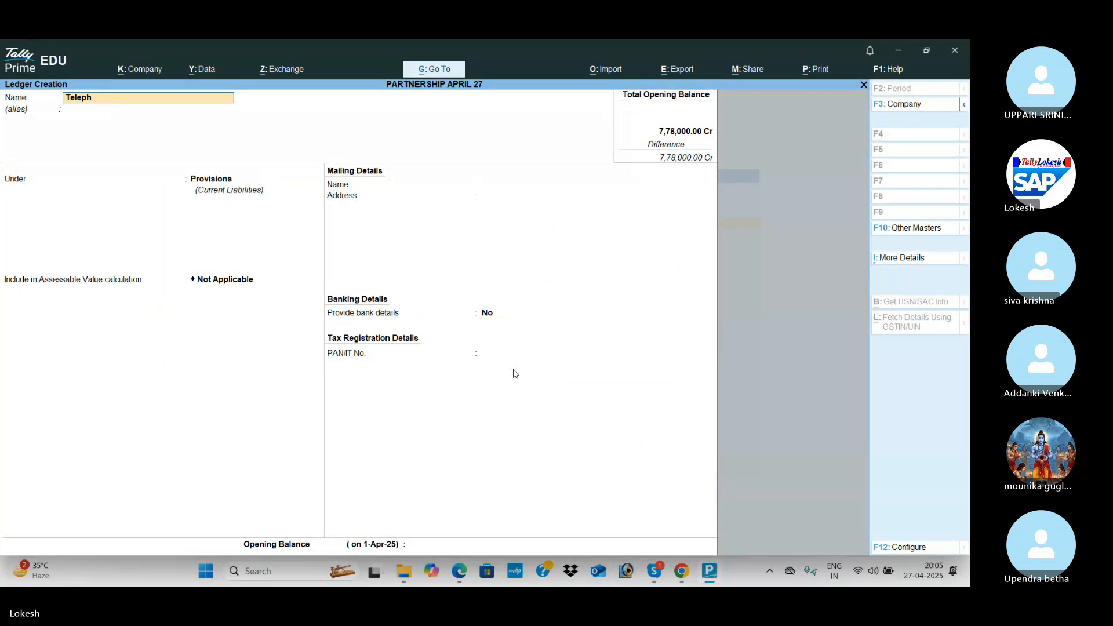
{"action": "type", "text": "one Ch"}
{"action": "key", "text": "Return"}
{"action": "key", "text": "Return"}
{"action": "key", "text": "Return"}
{"action": "key", "text": "Return"}
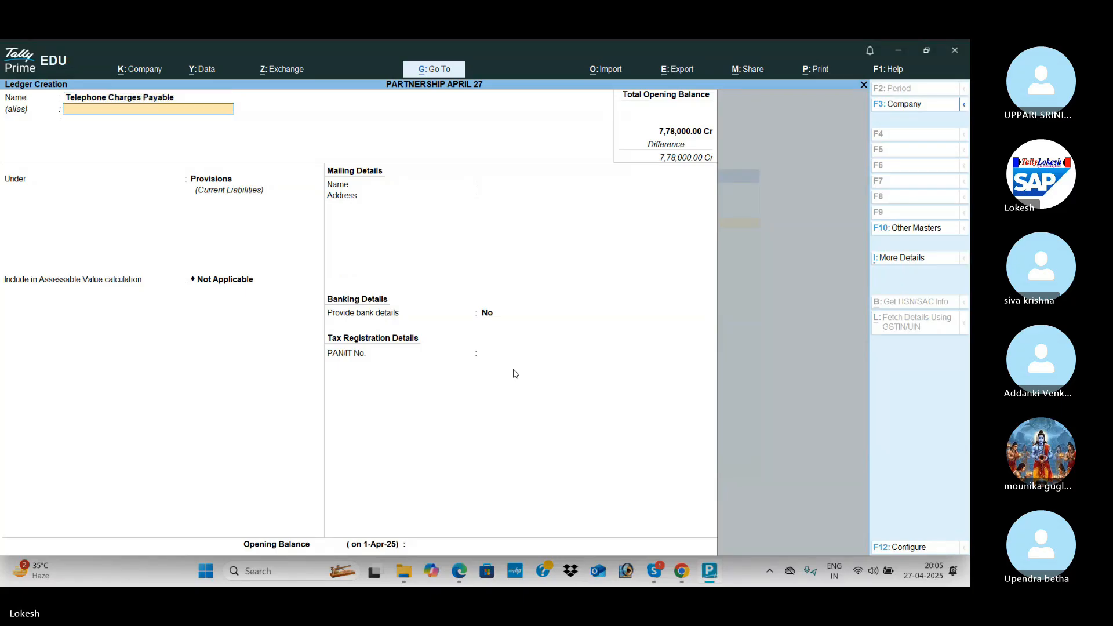
{"action": "key", "text": "alt+Tab"}
{"action": "key", "text": "alt+Tab"}
{"action": "type", "text": "3000"}
{"action": "key", "text": "Return"}
{"action": "key", "text": "Return"}
{"action": "key", "text": "Return"}
{"action": "key", "text": "alt+Tab"}
{"action": "key", "text": "alt+Tab"}
Begin the Income Tax Payable ledger, entering 15,000 as its opening balance.
{"action": "type", "text": "Income"}
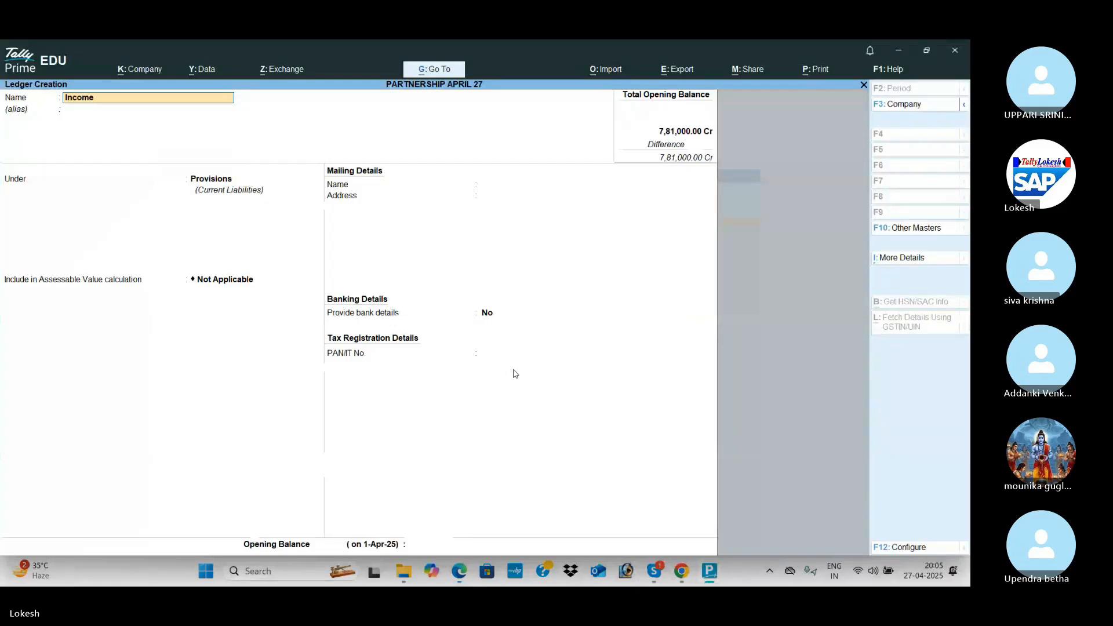
{"action": "type", "text": " Tax Payable"}
{"action": "key", "text": "Return"}
{"action": "key", "text": "Return"}
{"action": "key", "text": "Return"}
{"action": "key", "text": "Return"}
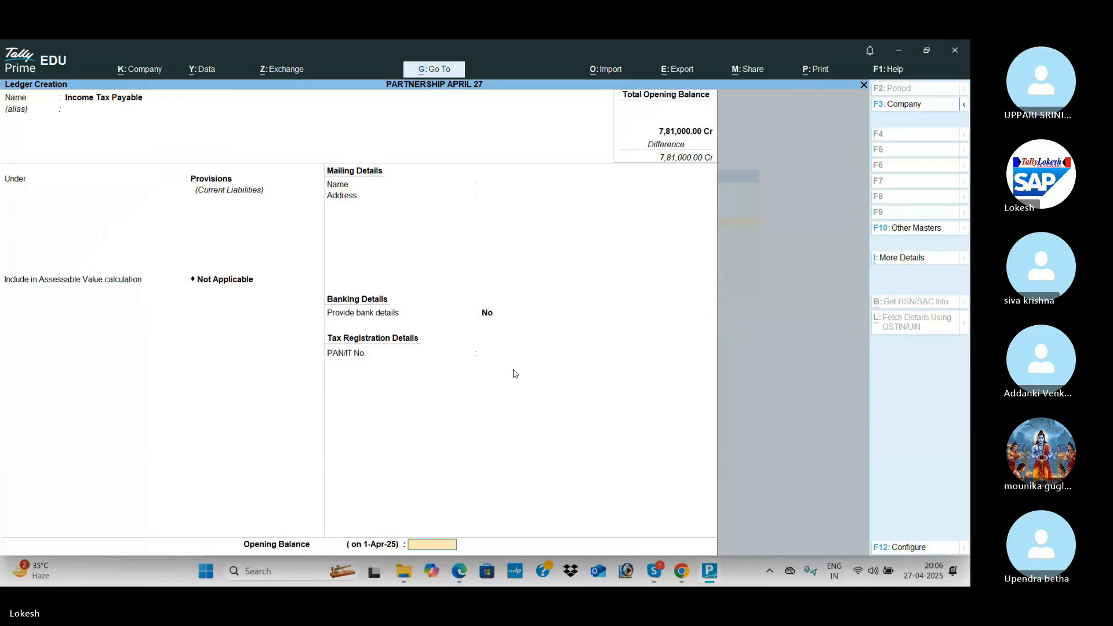
{"action": "key", "text": "alt+Tab"}
{"action": "key", "text": "alt+Tab"}
{"action": "type", "text": "15000"}
{"action": "key", "text": "Return"}
{"action": "key", "text": "Return"}
{"action": "key", "text": "Return"}
{"action": "key", "text": "alt+Tab"}
Create the Motor Vehicle ledger under Fixed Assets with a 1,00,000 Dr opening balance.
{"action": "scroll", "coordinate": [513, 373], "scroll_direction": "up", "scroll_amount": 3}
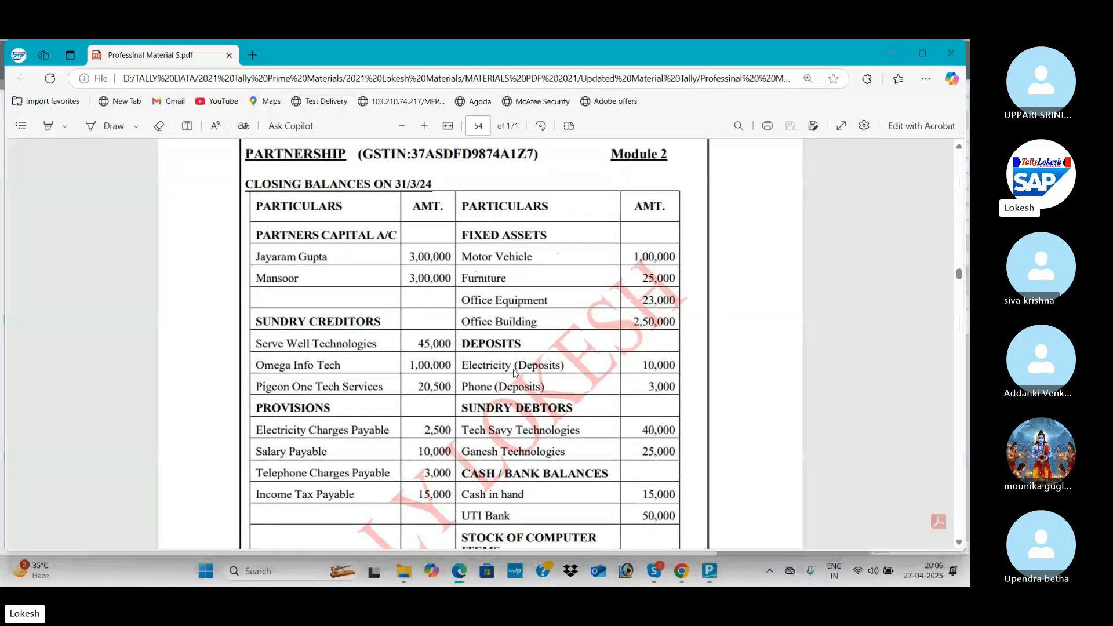
{"action": "key", "text": "alt+Tab"}
{"action": "type", "text": "Motor Vehi"}
{"action": "key", "text": "Return"}
{"action": "key", "text": "Return"}
{"action": "type", "text": "f"}
{"action": "key", "text": "Return"}
{"action": "key", "text": "Return"}
{"action": "key", "text": "Return"}
{"action": "key", "text": "Return"}
{"action": "key", "text": "Return"}
{"action": "key", "text": "Return"}
{"action": "key", "text": "Return"}
{"action": "key", "text": "Return"}
{"action": "key", "text": "Return"}
{"action": "key", "text": "Return"}
{"action": "key", "text": "Return"}
{"action": "key", "text": "Return"}
{"action": "key", "text": "Return"}
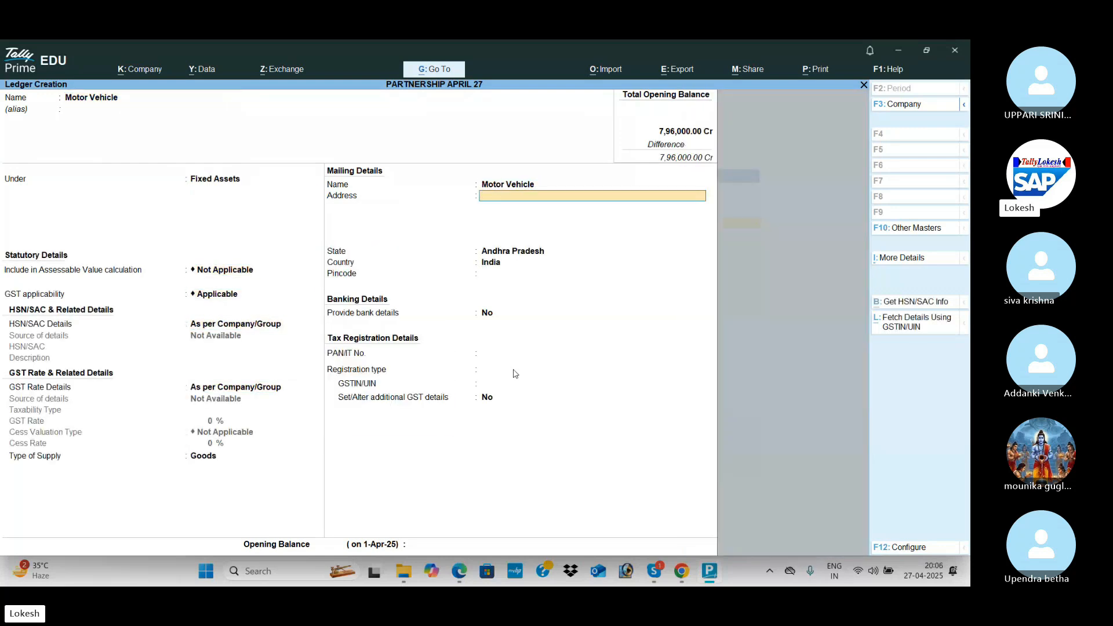
{"action": "key", "text": "alt+Tab"}
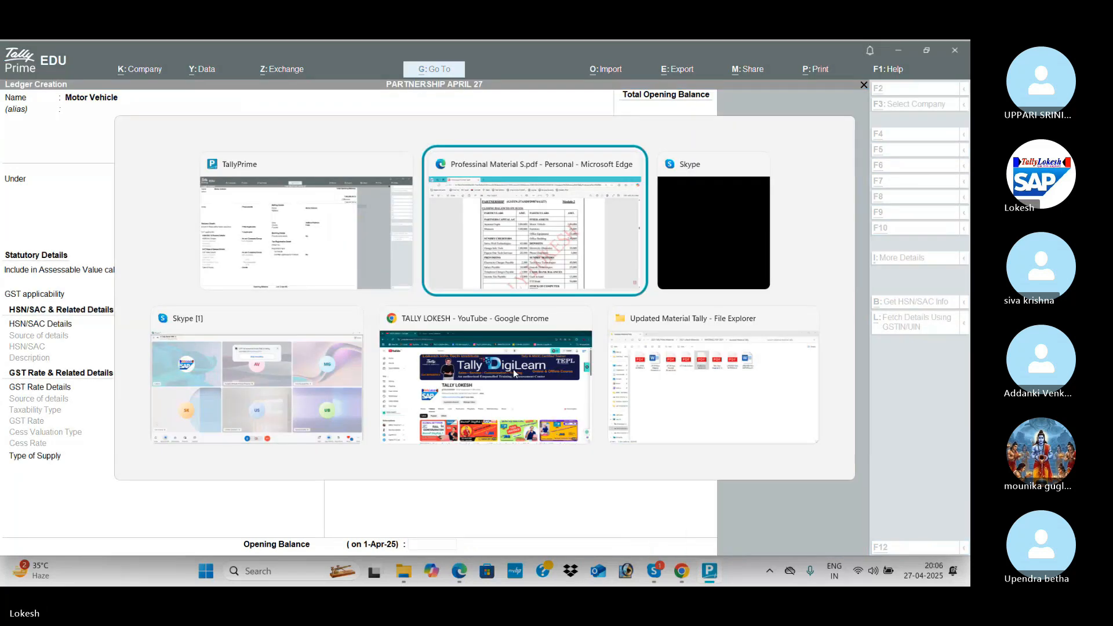
{"action": "key", "text": "alt+Tab"}
{"action": "type", "text": "100000"}
{"action": "key", "text": "Return"}
{"action": "key", "text": "Return"}
{"action": "key", "text": "Return"}
Create the Furniture ledger under Fixed Assets with a 25,000 Dr opening balance.
{"action": "key", "text": "alt+Tab"}
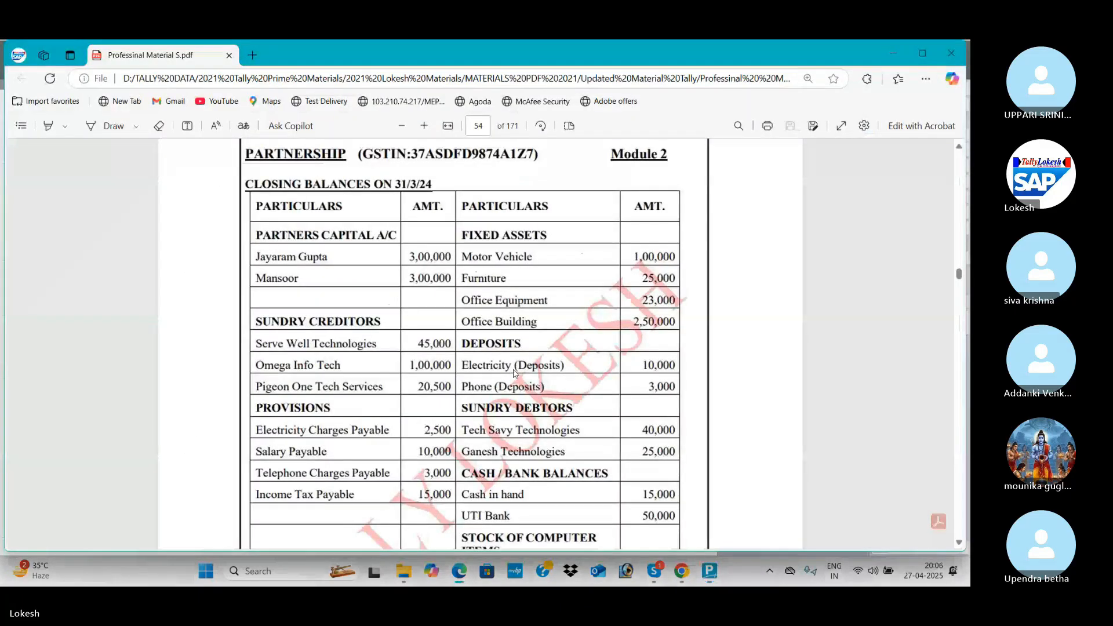
{"action": "key", "text": "alt+Tab"}
{"action": "type", "text": "Furn"}
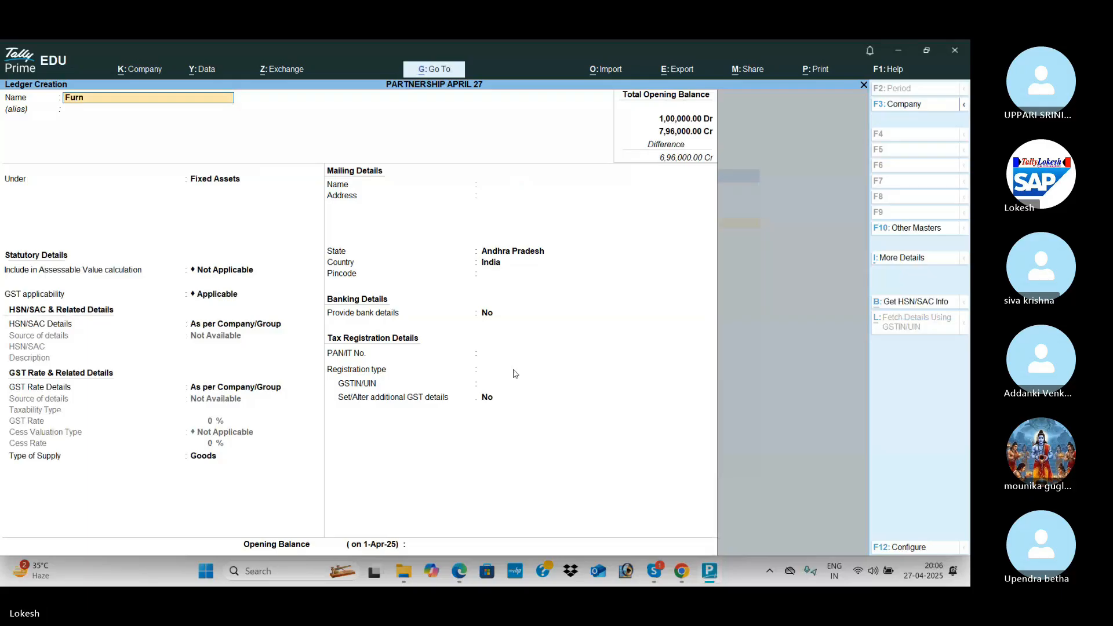
{"action": "key", "text": "Return"}
{"action": "key", "text": "Return"}
{"action": "key", "text": "Return"}
{"action": "key", "text": "Return"}
{"action": "key", "text": "Return"}
{"action": "key", "text": "Return"}
{"action": "key", "text": "Return"}
{"action": "key", "text": "Return"}
{"action": "key", "text": "Return"}
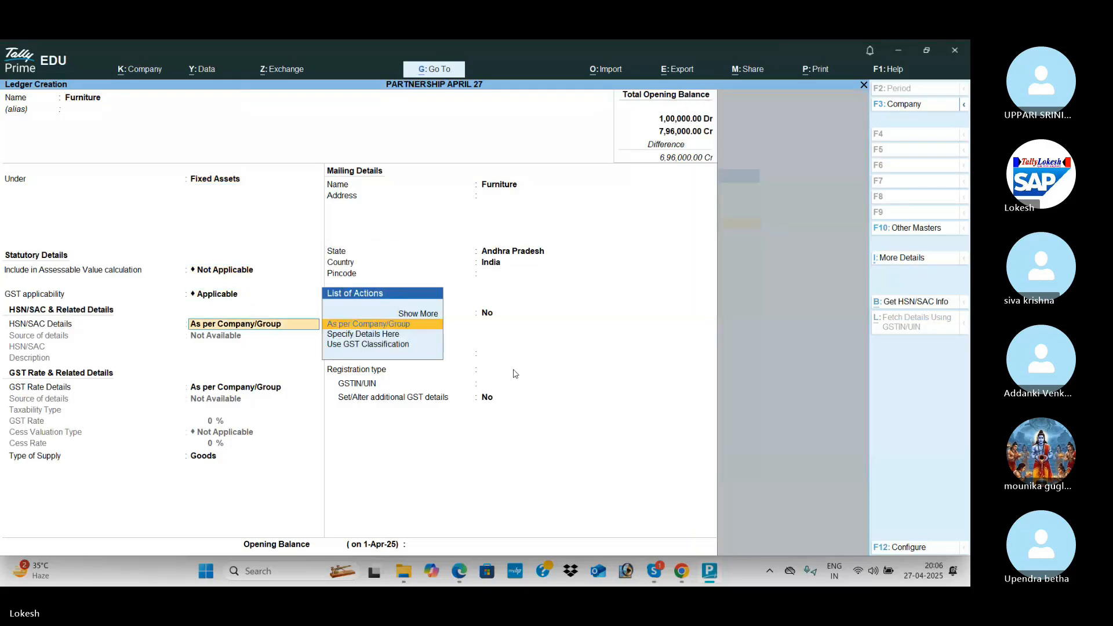
{"action": "key", "text": "Return"}
{"action": "key", "text": "Return"}
{"action": "key", "text": "Return"}
{"action": "key", "text": "Return"}
{"action": "key", "text": "Return"}
{"action": "key", "text": "Return"}
{"action": "key", "text": "Return"}
{"action": "key", "text": "Return"}
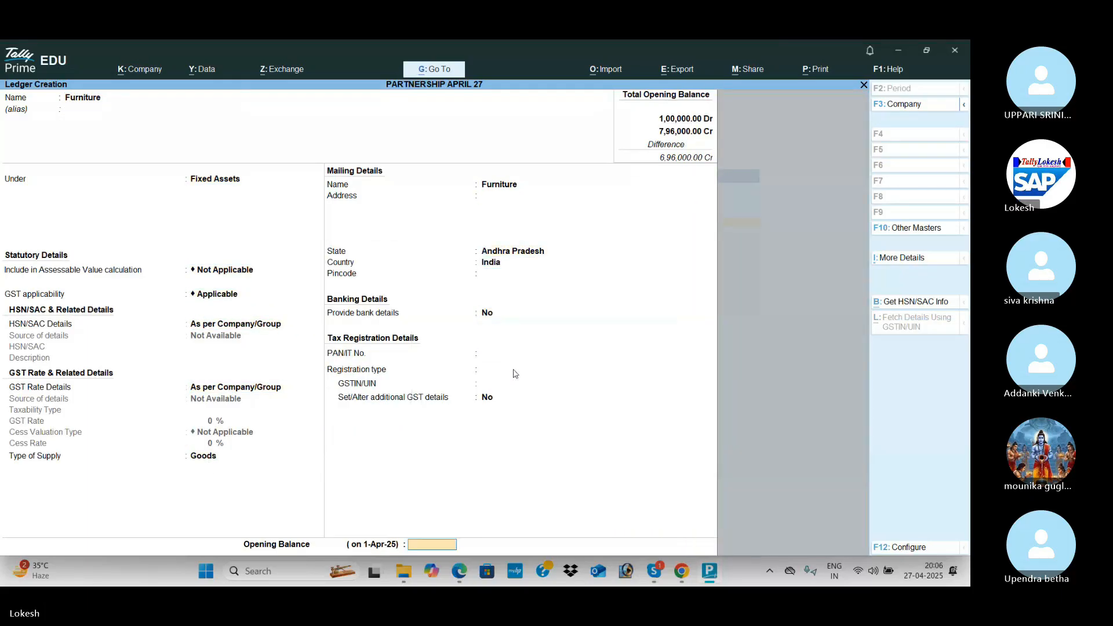
{"action": "key", "text": "alt+Tab"}
{"action": "key", "text": "alt+Tab"}
{"action": "type", "text": "25000"}
{"action": "key", "text": "Return"}
{"action": "key", "text": "Return"}
{"action": "key", "text": "Return"}
{"action": "key", "text": "alt+Tab"}
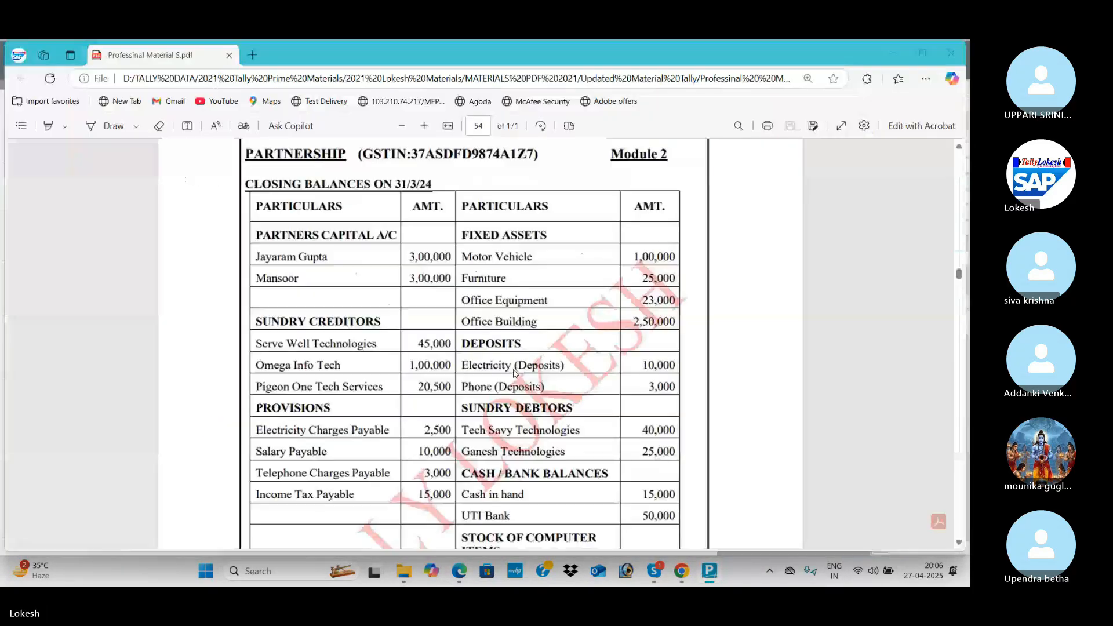
{"action": "key", "text": "alt+Tab"}
Create the Office Equipment ledger under Fixed Assets with a 23,000 Dr opening balance.
{"action": "type", "text": "Of"}
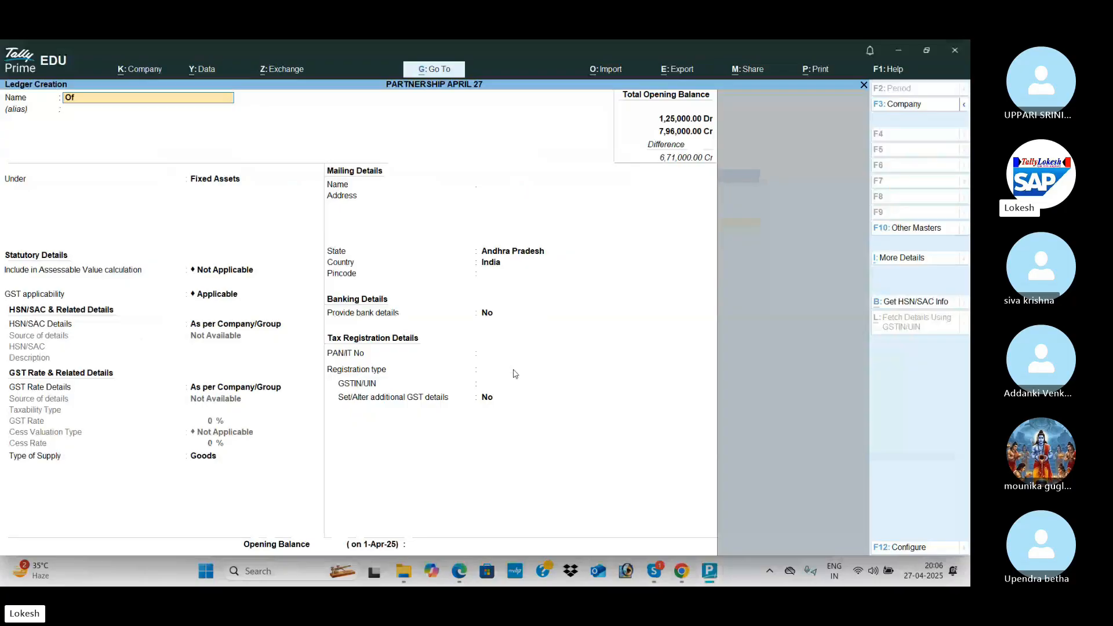
{"action": "type", "text": "fice eq"}
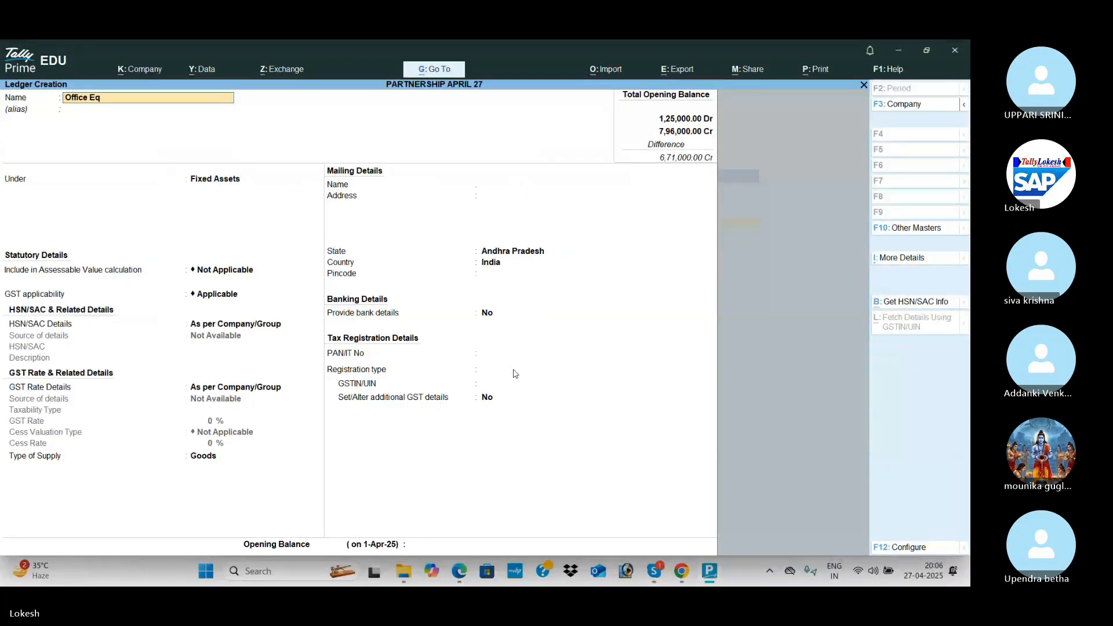
{"action": "type", "text": "uipment"}
{"action": "key", "text": "Return"}
{"action": "key", "text": "Return"}
{"action": "key", "text": "Return"}
{"action": "key", "text": "Return"}
{"action": "key", "text": "Return"}
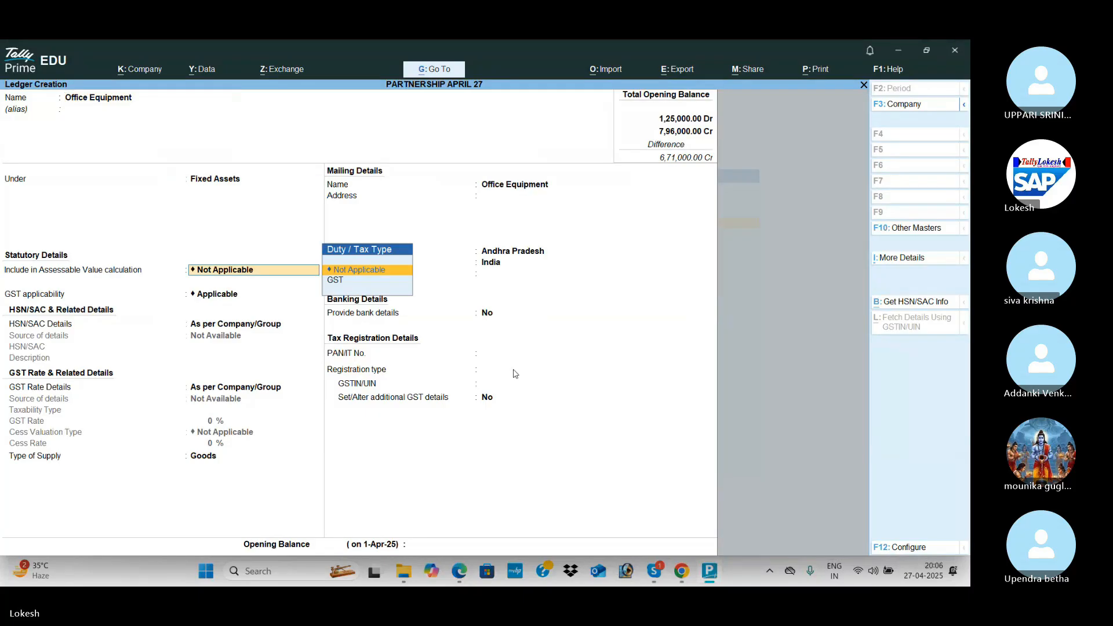
{"action": "key", "text": "Return"}
{"action": "key", "text": "Return"}
{"action": "key", "text": "Return"}
{"action": "key", "text": "Return"}
{"action": "key", "text": "Return"}
{"action": "key", "text": "Return"}
{"action": "key", "text": "Return"}
{"action": "key", "text": "Return"}
{"action": "key", "text": "Return"}
{"action": "key", "text": "Return"}
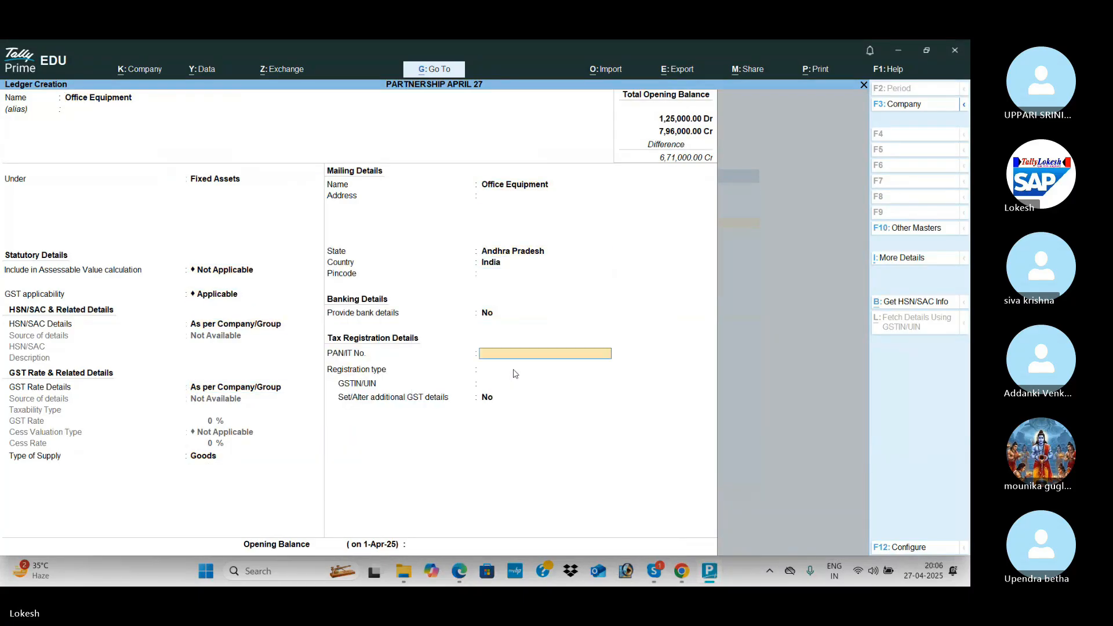
{"action": "key", "text": "alt+Tab"}
{"action": "key", "text": "alt+Tab"}
{"action": "type", "text": "23000"}
{"action": "key", "text": "Return"}
Create the Office Building ledger under Fixed Assets with a 2,50,000 Dr opening balance.
{"action": "key", "text": "Return"}
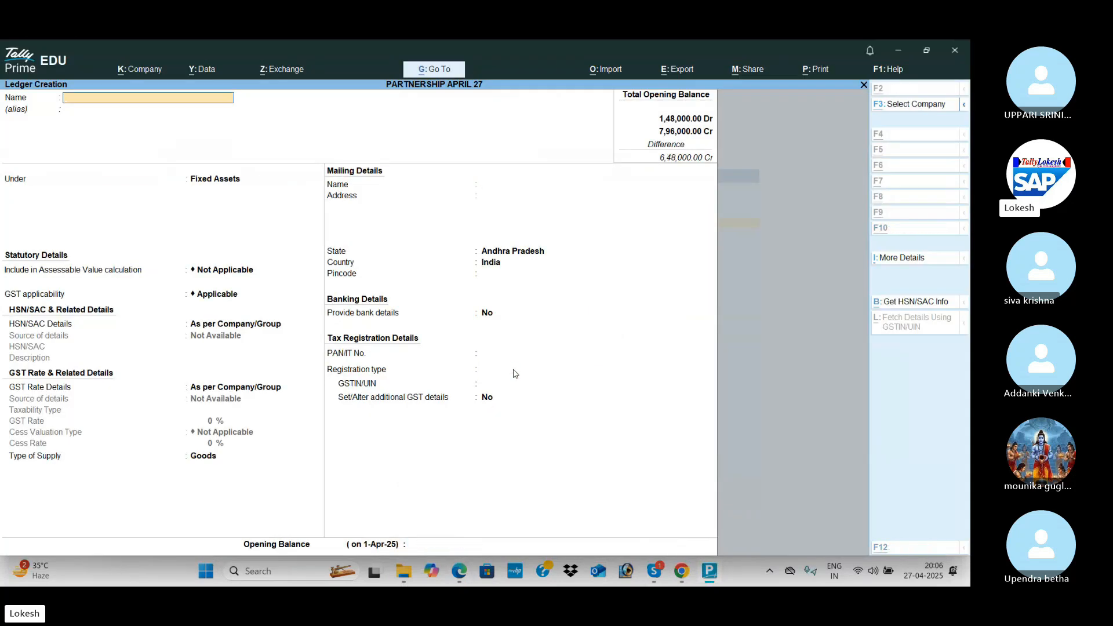
{"action": "key", "text": "alt+Tab"}
{"action": "key", "text": "alt+Tab"}
{"action": "type", "text": "Office buildi"}
{"action": "key", "text": "Return"}
{"action": "key", "text": "Return"}
{"action": "key", "text": "Return"}
{"action": "key", "text": "Return"}
{"action": "key", "text": "Return"}
{"action": "key", "text": "Return"}
{"action": "key", "text": "Return"}
{"action": "key", "text": "Return"}
{"action": "key", "text": "Return"}
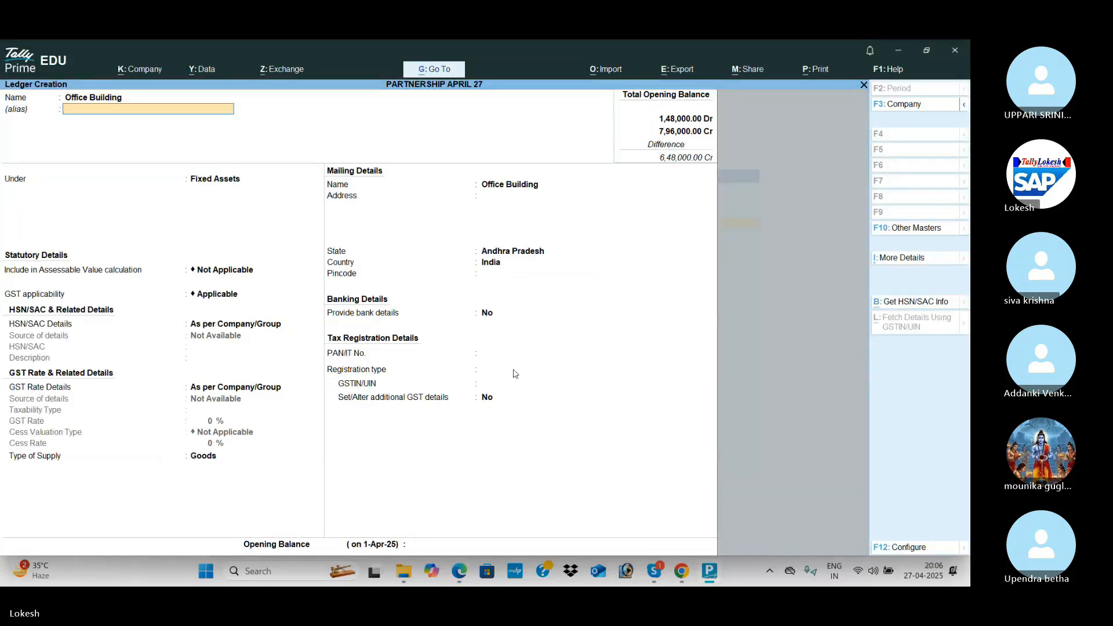
{"action": "key", "text": "Return"}
{"action": "key", "text": "Return"}
{"action": "key", "text": "Return"}
{"action": "key", "text": "Return"}
{"action": "key", "text": "Return"}
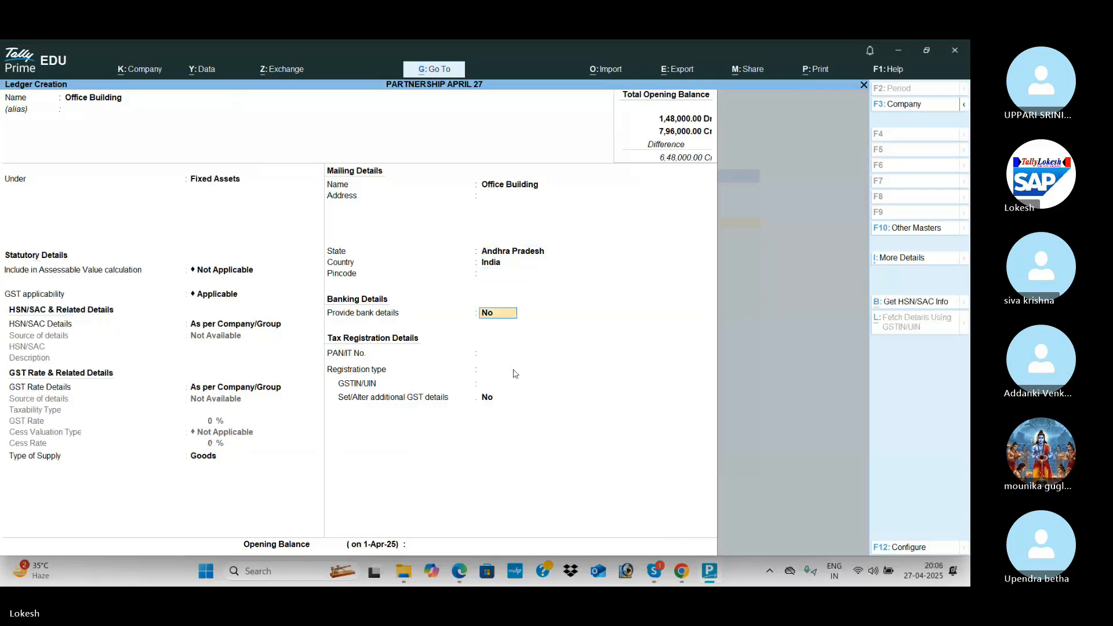
{"action": "key", "text": "alt+Tab"}
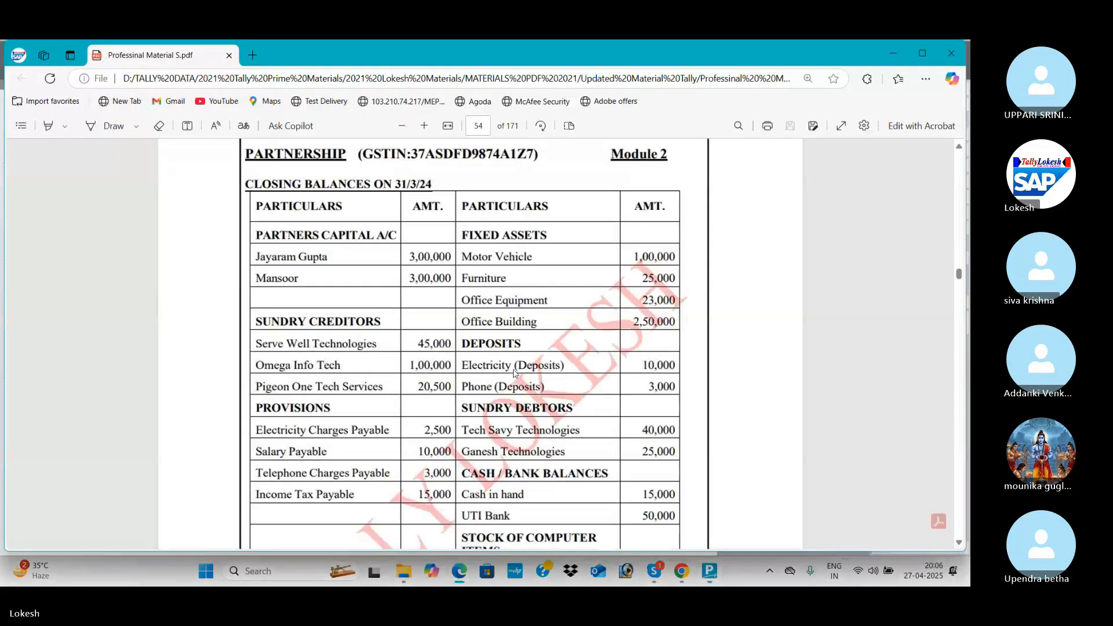
{"action": "key", "text": "alt+Tab"}
{"action": "type", "text": "250000"}
{"action": "key", "text": "Return"}
{"action": "key", "text": "Return"}
{"action": "key", "text": "Return"}
{"action": "key", "text": "alt+Tab"}
{"action": "scroll", "coordinate": [514, 374], "scroll_direction": "down", "scroll_amount": 1}
{"action": "scroll", "coordinate": [514, 373], "scroll_direction": "down", "scroll_amount": 1}
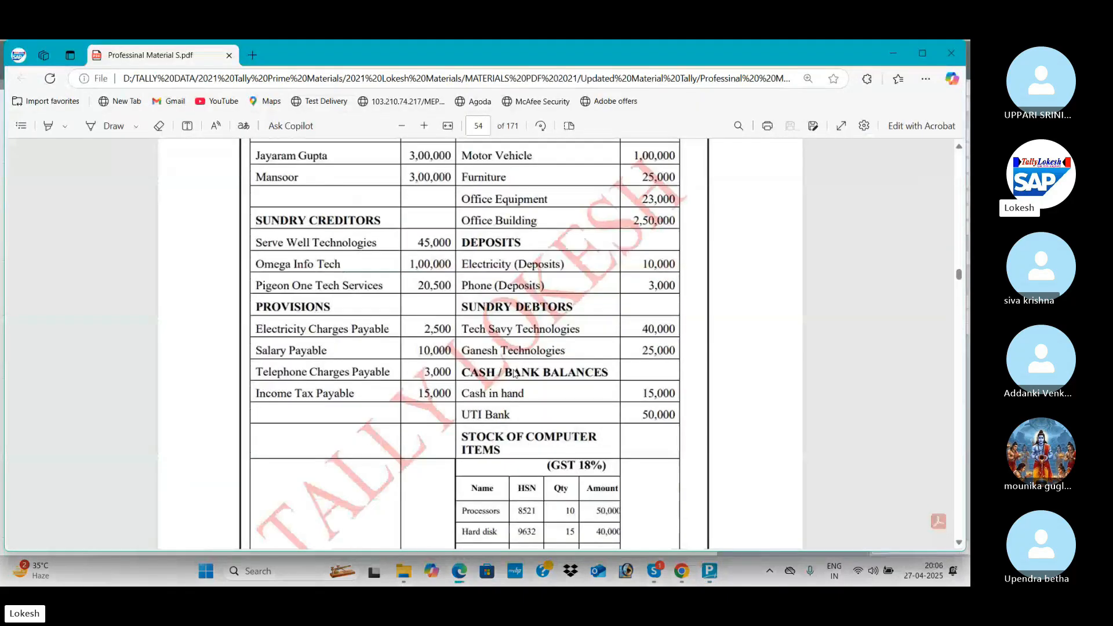
{"action": "key", "text": "alt+Tab"}
Create an electricity deposit ledger under Deposits (Asset) with a 10,000 Dr opening balance.
{"action": "type", "text": "Elect"}
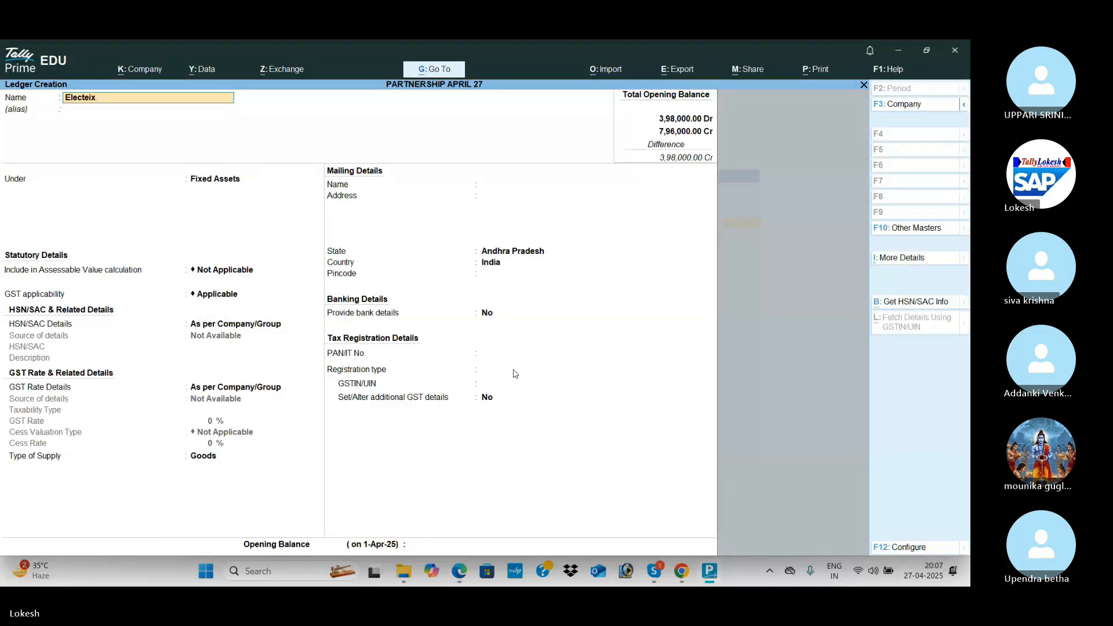
{"action": "type", "text": "eicity Deposit"}
{"action": "key", "text": "Return"}
{"action": "type", "text": "De"}
{"action": "key", "text": "Return"}
{"action": "key", "text": "Return"}
{"action": "key", "text": "Return"}
{"action": "key", "text": "Return"}
{"action": "key", "text": "Return"}
{"action": "key", "text": "Return"}
{"action": "key", "text": "Return"}
{"action": "key", "text": "Return"}
{"action": "key", "text": "Return"}
{"action": "key", "text": "Return"}
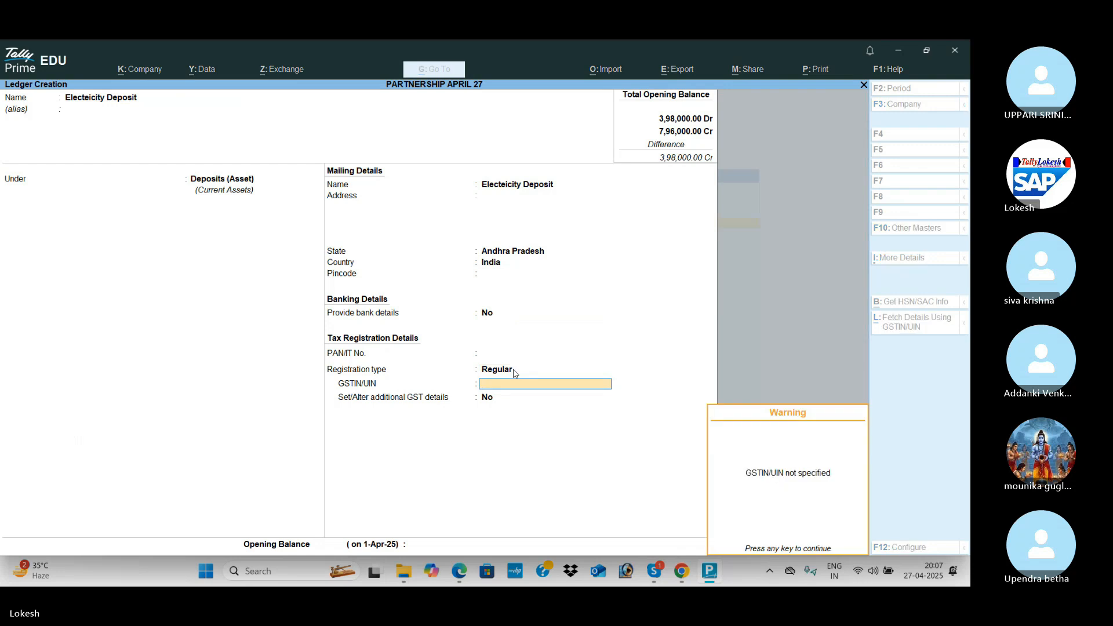
{"action": "key", "text": "Return"}
{"action": "key", "text": "Return"}
{"action": "key", "text": "alt+Tab"}
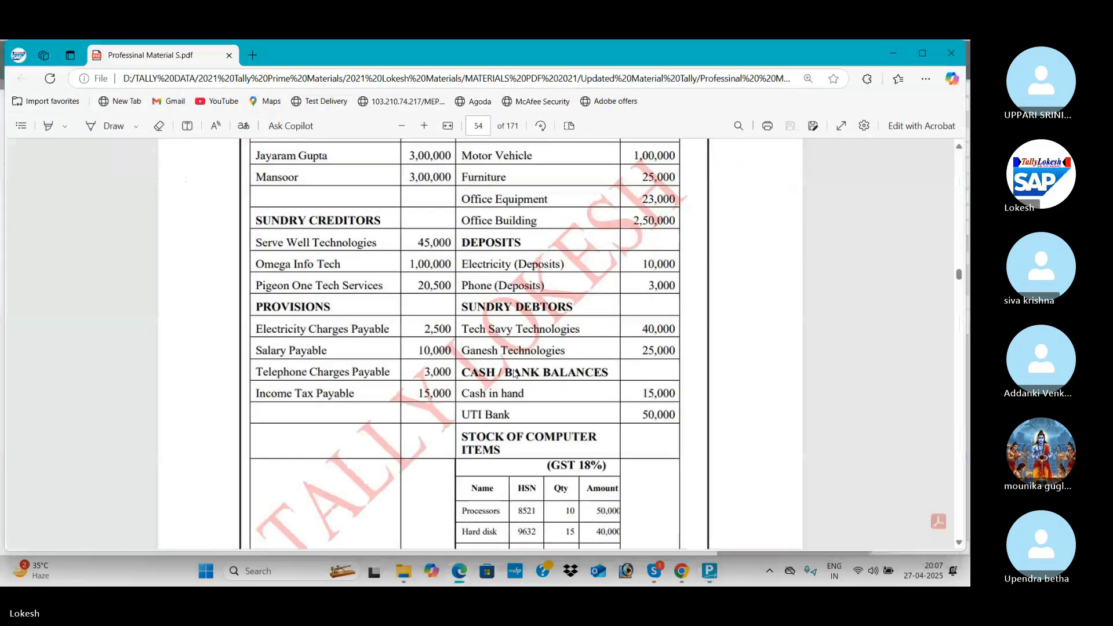
{"action": "key", "text": "alt+Tab"}
{"action": "type", "text": "10000"}
{"action": "key", "text": "Return"}
{"action": "key", "text": "Return"}
Create the Phone Deposits ledger without GSTIN, with a 3,000 Dr opening balance.
{"action": "key", "text": "alt+Tab"}
{"action": "key", "text": "alt+Tab"}
{"action": "type", "text": "Phone depo"}
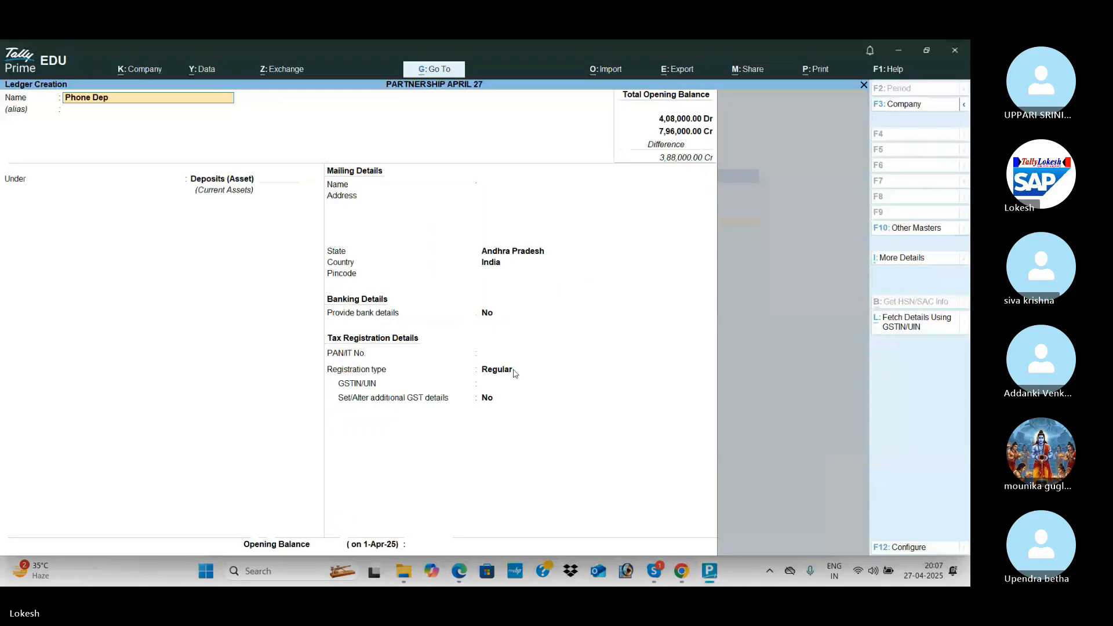
{"action": "key", "text": "Return"}
{"action": "key", "text": "Return"}
{"action": "key", "text": "Return"}
{"action": "key", "text": "Return"}
{"action": "key", "text": "Return"}
{"action": "key", "text": "Return"}
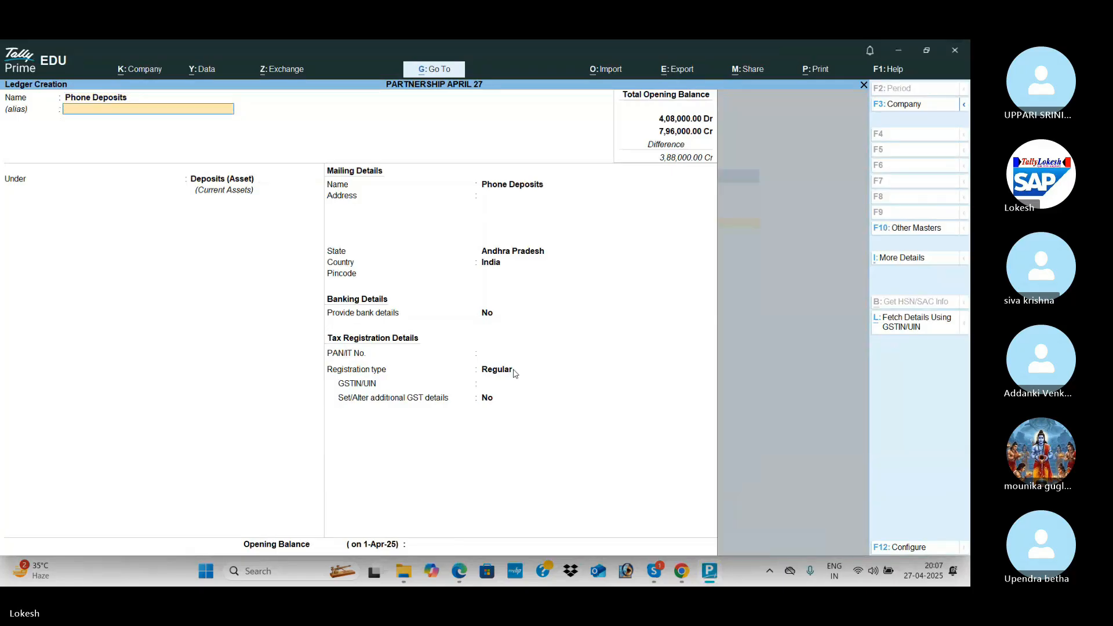
{"action": "key", "text": "Return"}
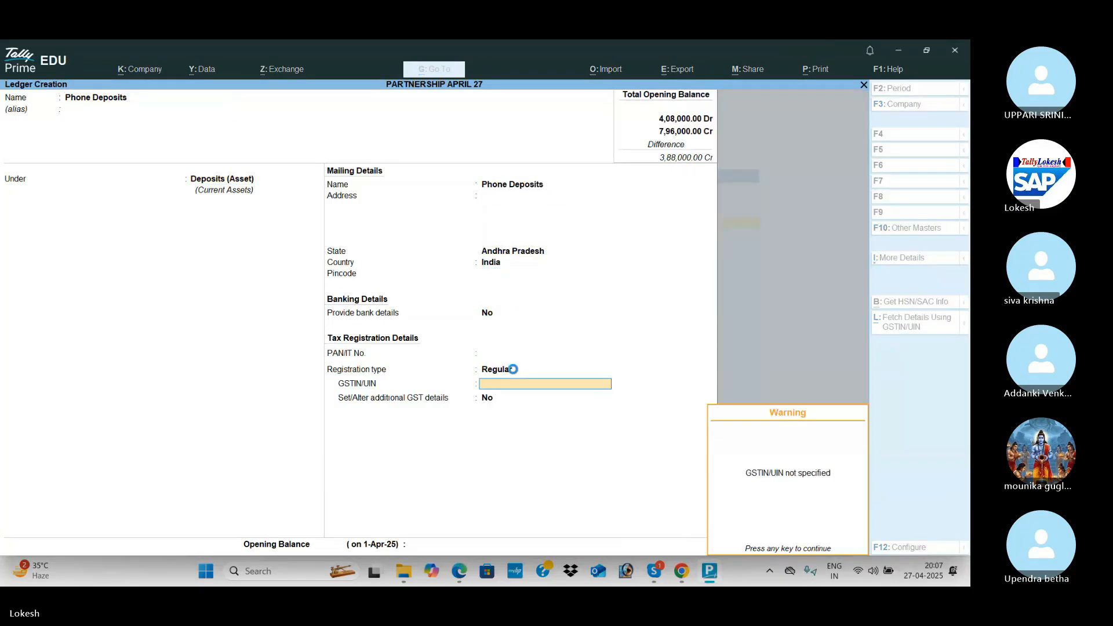
{"action": "key", "text": "Return"}
{"action": "key", "text": "Return"}
{"action": "key", "text": "alt+Tab"}
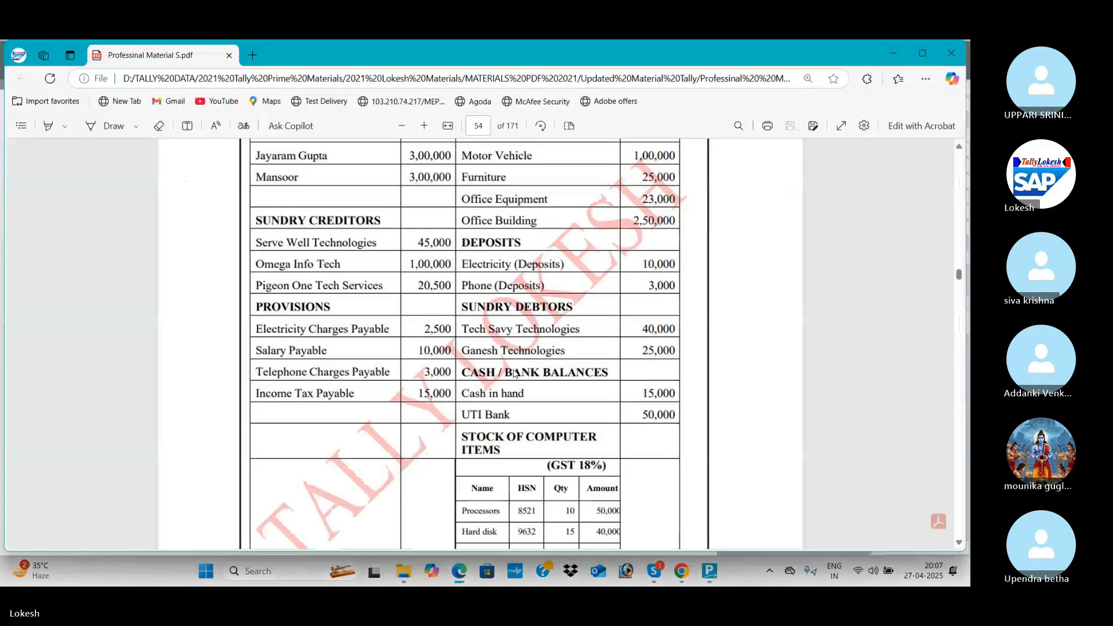
{"action": "key", "text": "alt+Tab"}
{"action": "type", "text": "3000"}
{"action": "key", "text": "Return"}
{"action": "key", "text": "Return"}
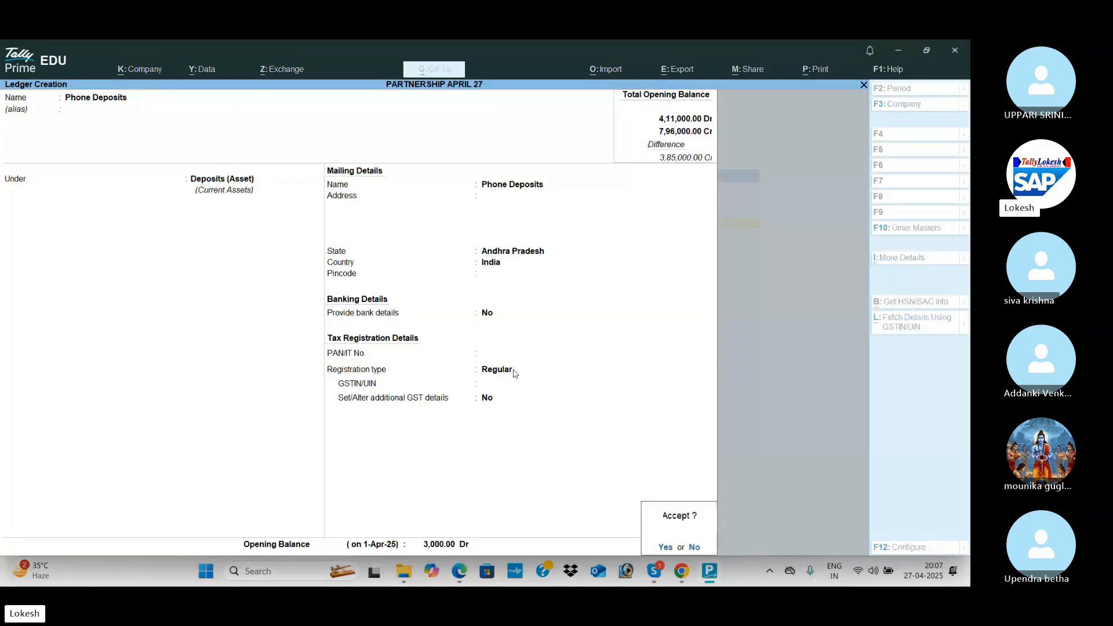
{"action": "key", "text": "Return"}
{"action": "key", "text": "alt+Tab"}
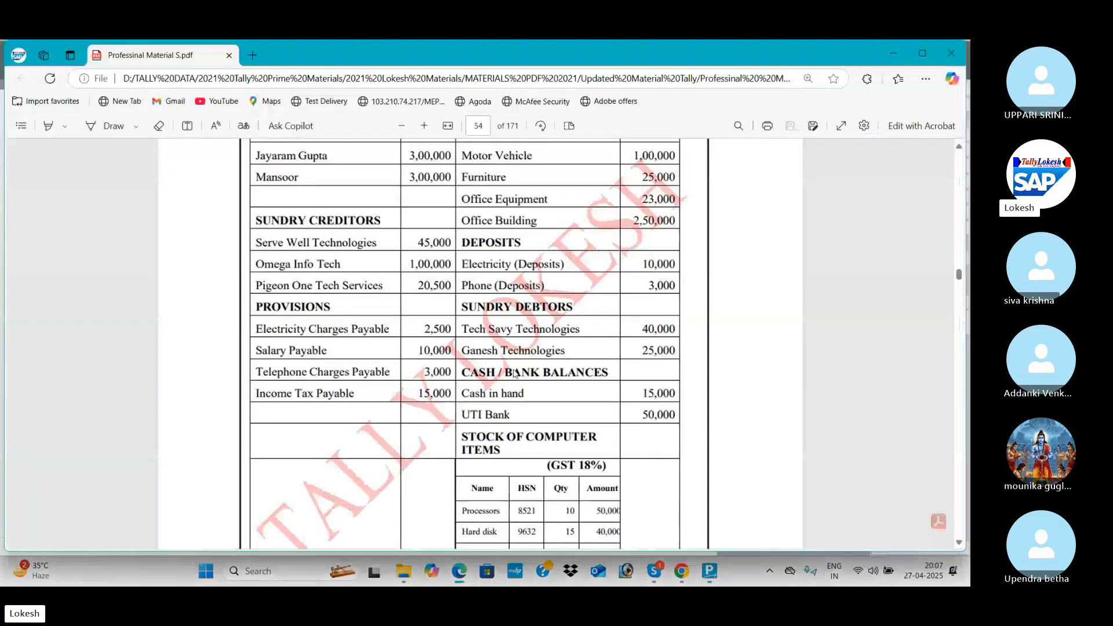
{"action": "key", "text": "alt+Tab"}
Create Tech Savey Technologies under Sundry Debtors with state code 37 and a 40,000 opening balance.
{"action": "type", "text": "Te"}
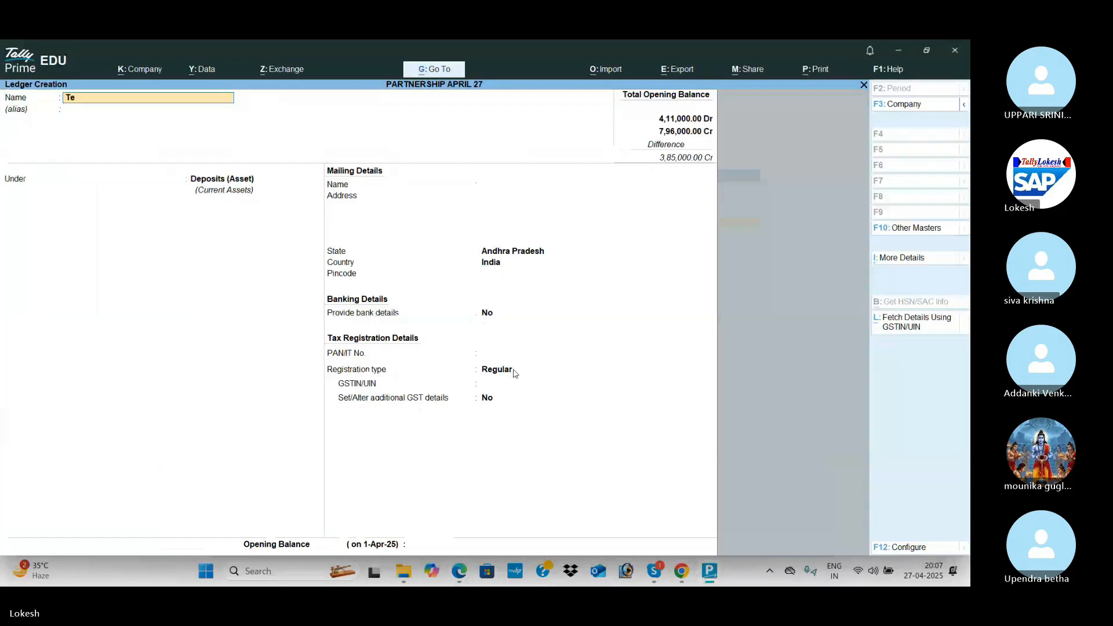
{"action": "type", "text": "ch Savey Technol"}
{"action": "key", "text": "Return"}
{"action": "type", "text": "sun"}
{"action": "key", "text": "Down"}
{"action": "key", "text": "Return"}
{"action": "key", "text": "Return"}
{"action": "key", "text": "Return"}
{"action": "key", "text": "Return"}
{"action": "key", "text": "Return"}
{"action": "key", "text": "Return"}
{"action": "key", "text": "Return"}
{"action": "key", "text": "Return"}
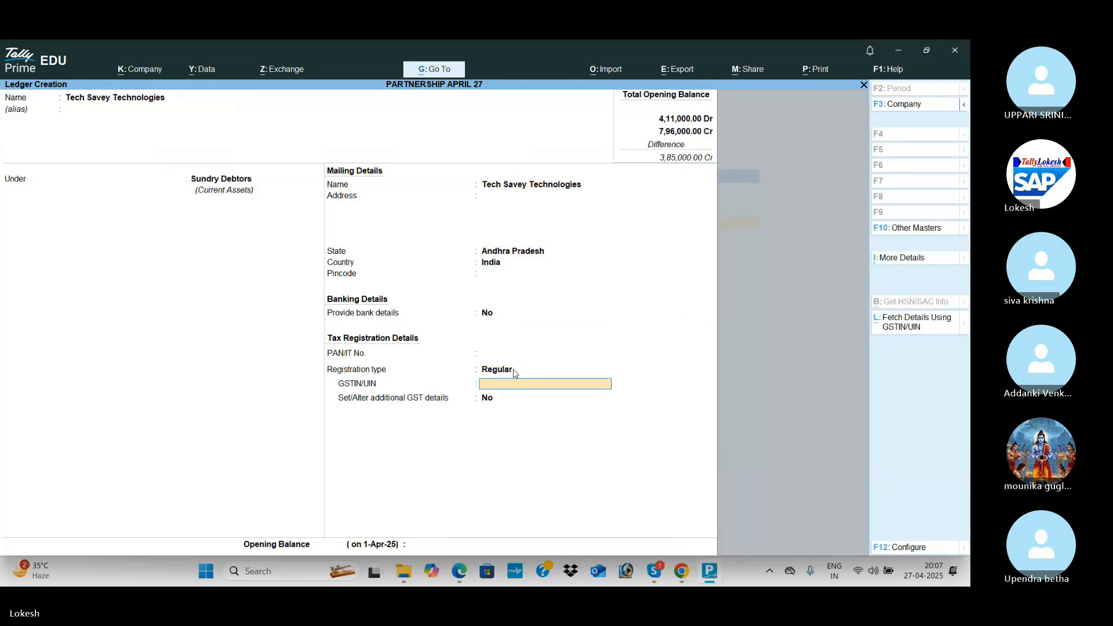
{"action": "type", "text": "37"}
{"action": "key", "text": "Return"}
{"action": "key", "text": "Return"}
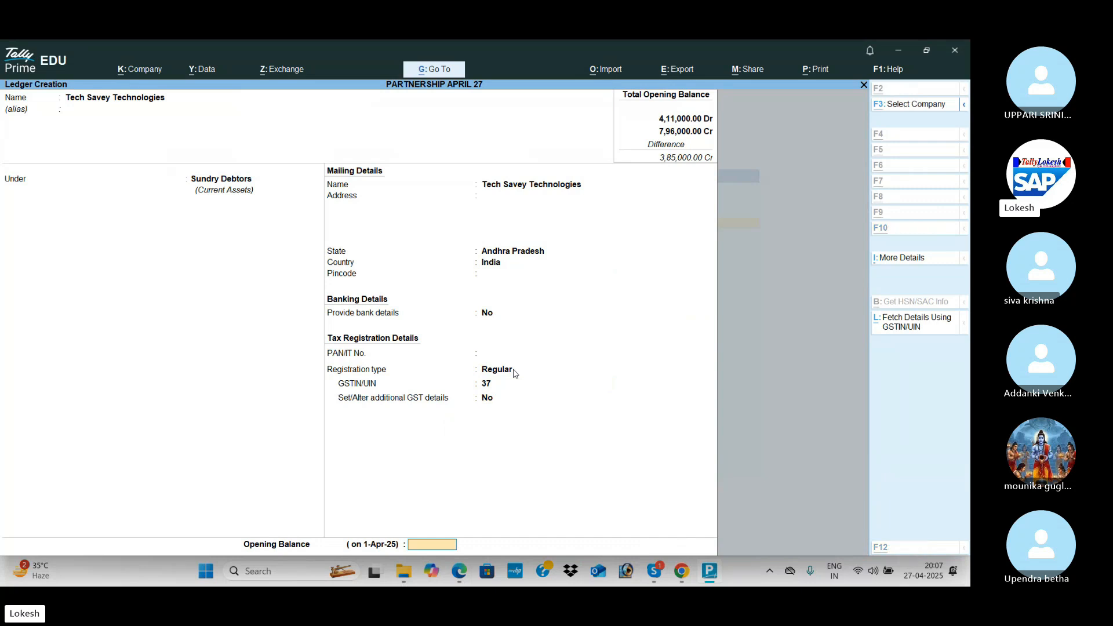
{"action": "key", "text": "alt+Tab"}
{"action": "key", "text": "alt+Tab"}
{"action": "type", "text": "400"}
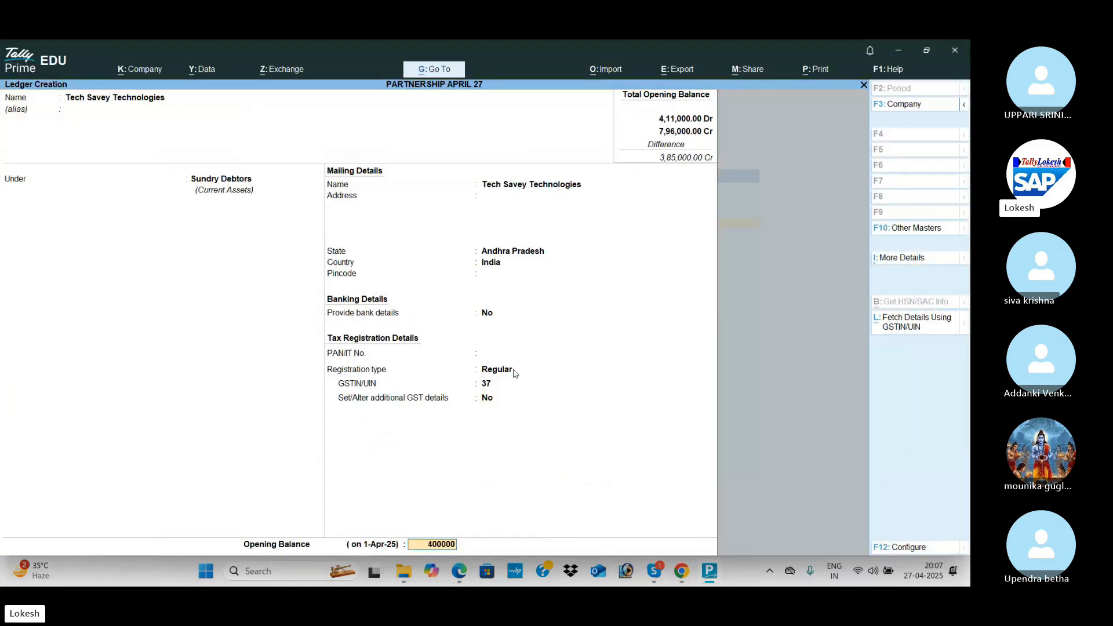
{"action": "key", "text": "Return"}
{"action": "key", "text": "Return"}
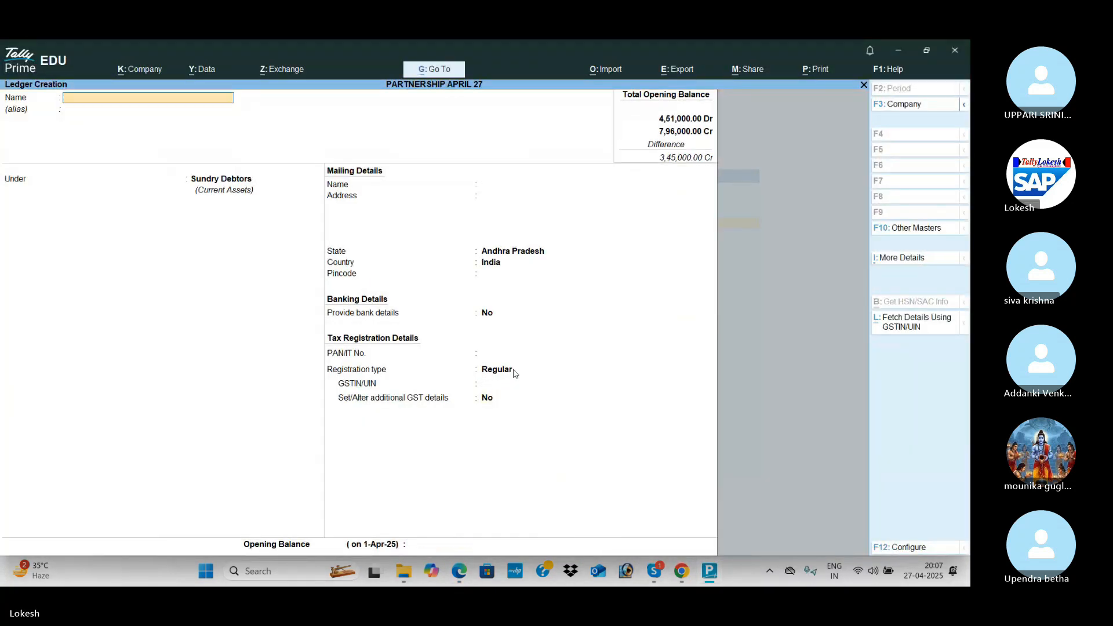
Create Ganesh Technologies under Sundry Debtors with a 25,000 opening balance.
{"action": "key", "text": "alt+Tab"}
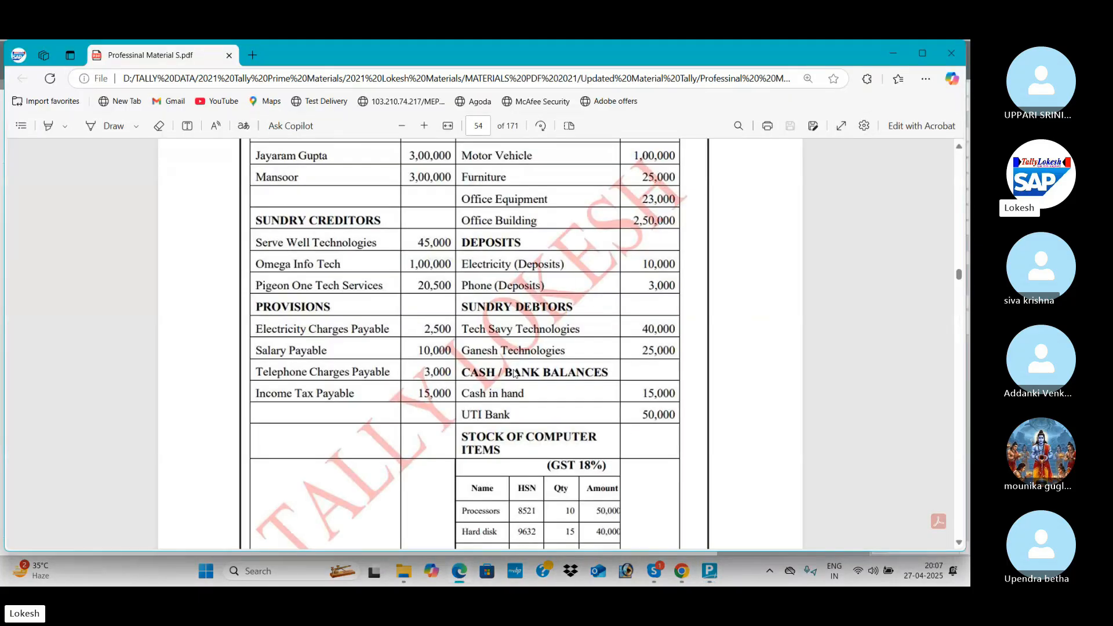
{"action": "key", "text": "alt+Tab"}
{"action": "type", "text": "Gane"}
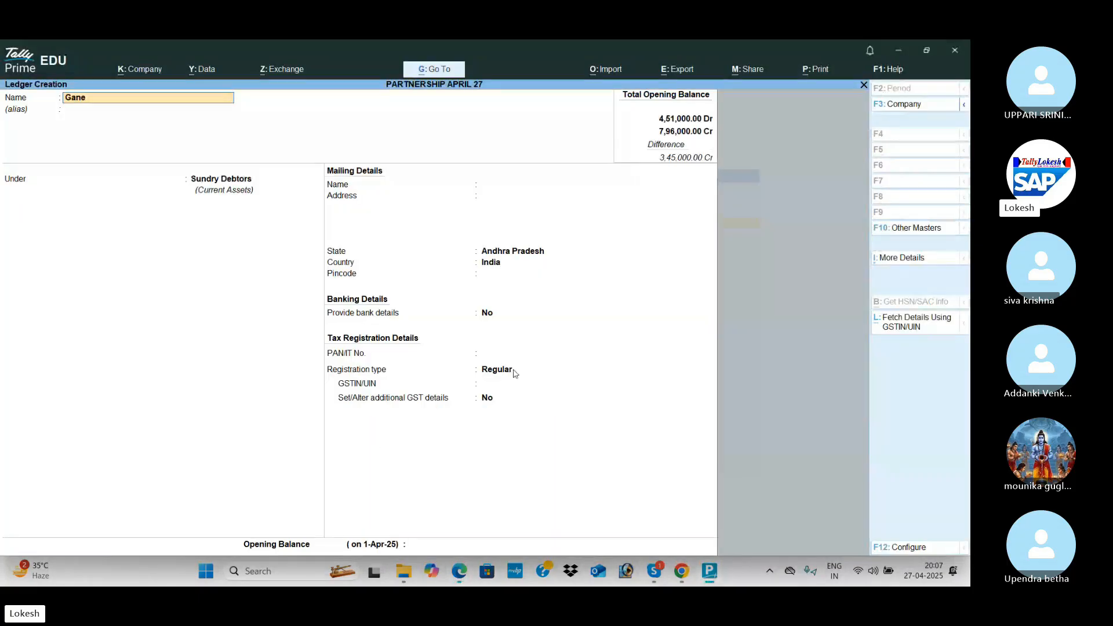
{"action": "type", "text": "sh Technlog"}
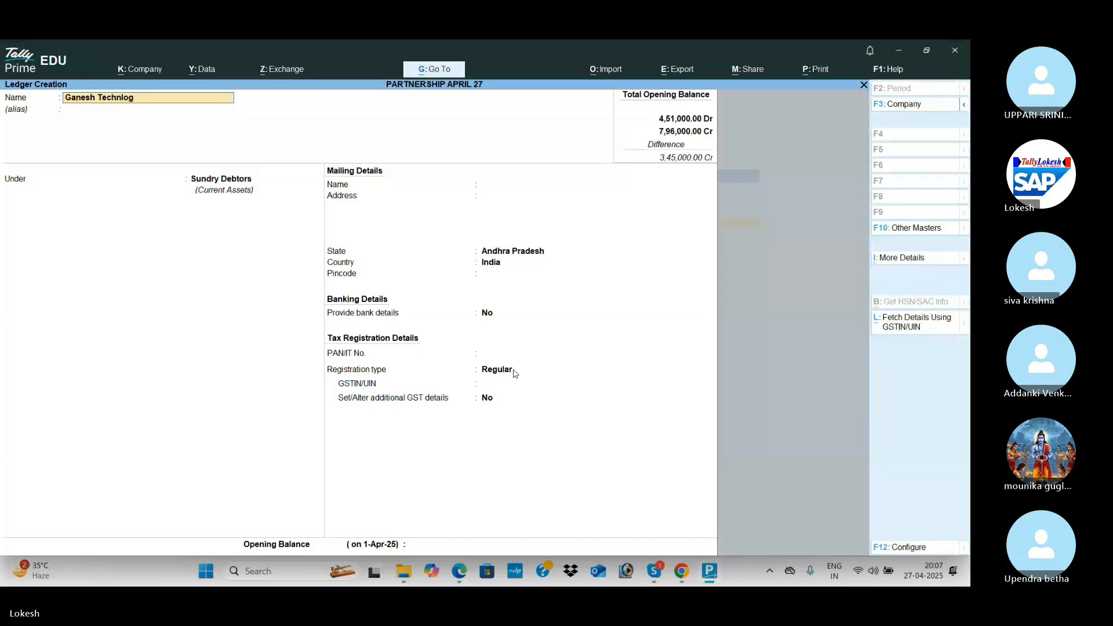
{"action": "key", "text": "Return"}
{"action": "key", "text": "Return"}
{"action": "key", "text": "Return"}
{"action": "key", "text": "Return"}
{"action": "key", "text": "Return"}
{"action": "key", "text": "Return"}
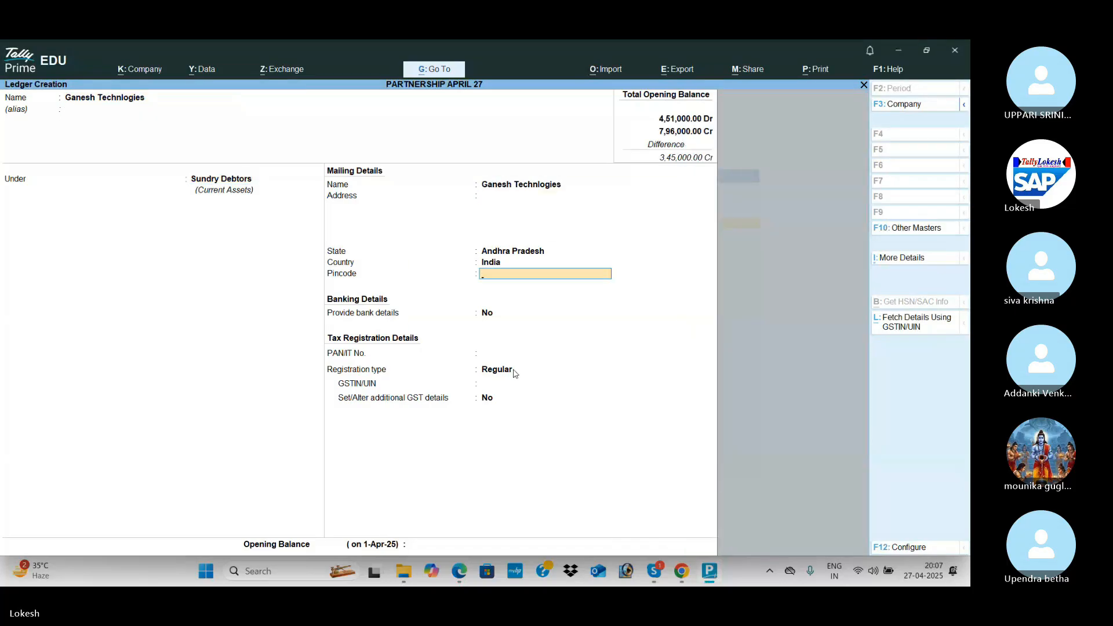
{"action": "key", "text": "Return"}
{"action": "key", "text": "Return"}
{"action": "key", "text": "Return"}
{"action": "key", "text": "Return"}
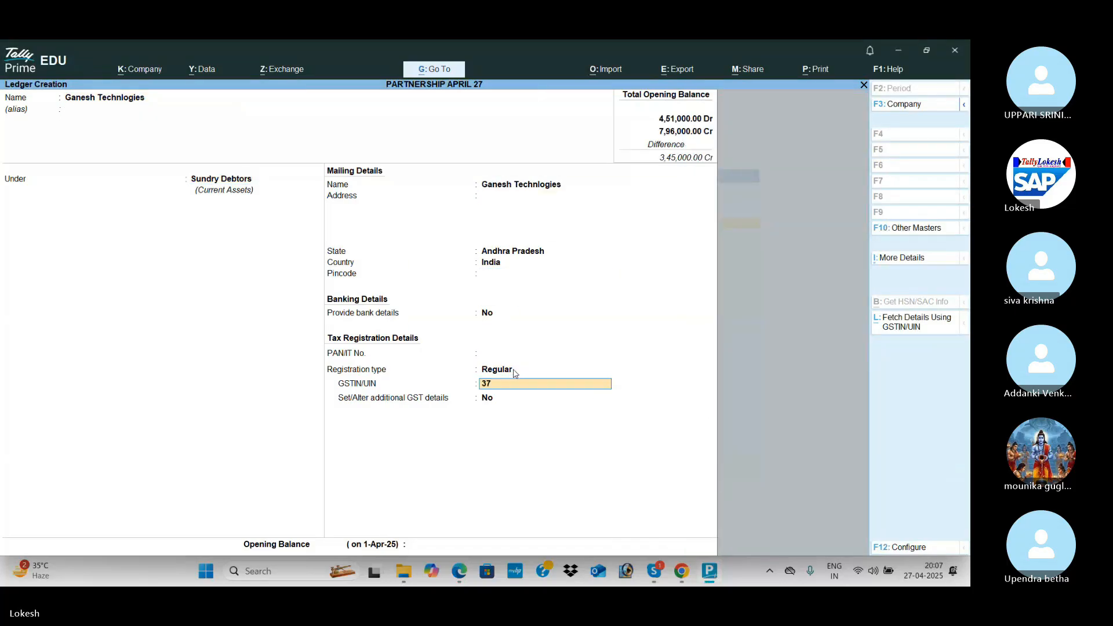
{"action": "key", "text": "Return"}
{"action": "key", "text": "Return"}
{"action": "key", "text": "alt+Tab"}
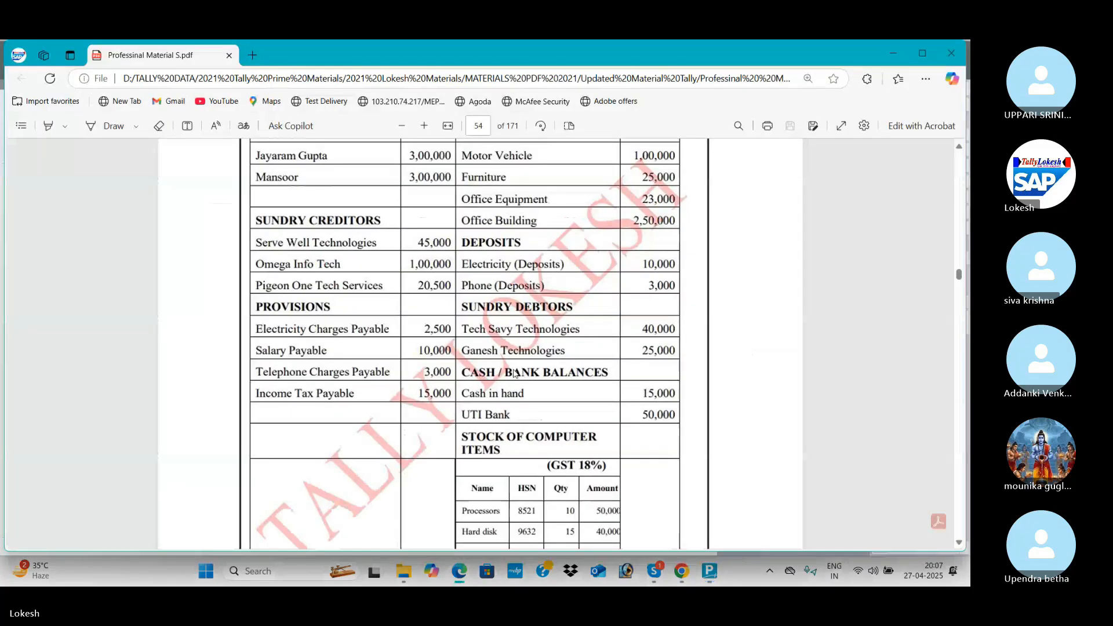
{"action": "key", "text": "alt+Tab"}
{"action": "type", "text": "2500"}
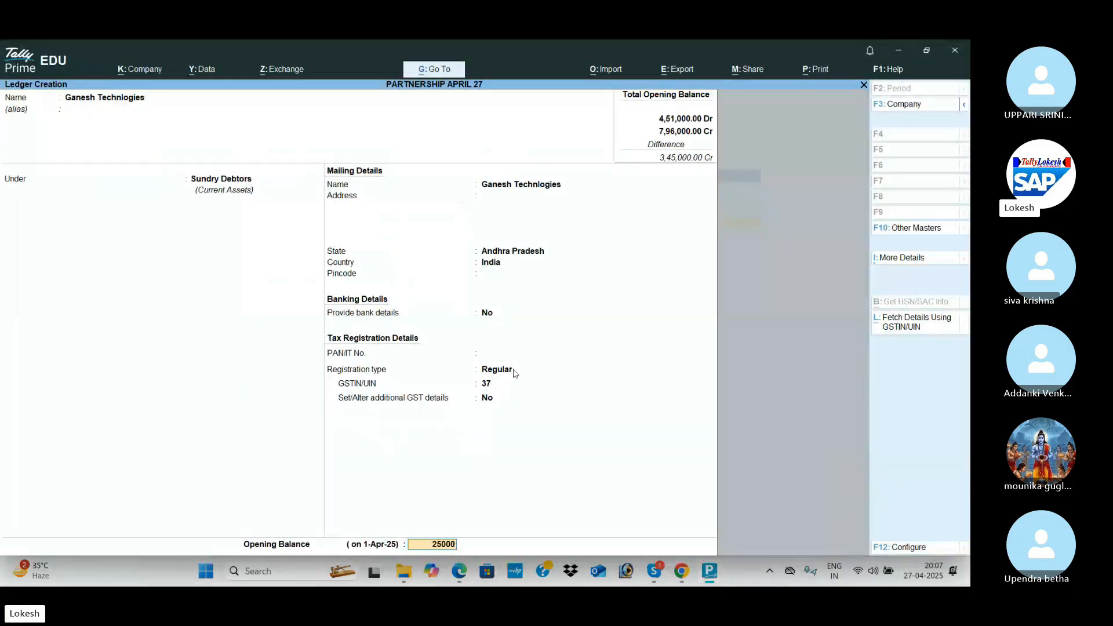
{"action": "key", "text": "Return"}
{"action": "key", "text": "Return"}
{"action": "key", "text": "alt+Tab"}
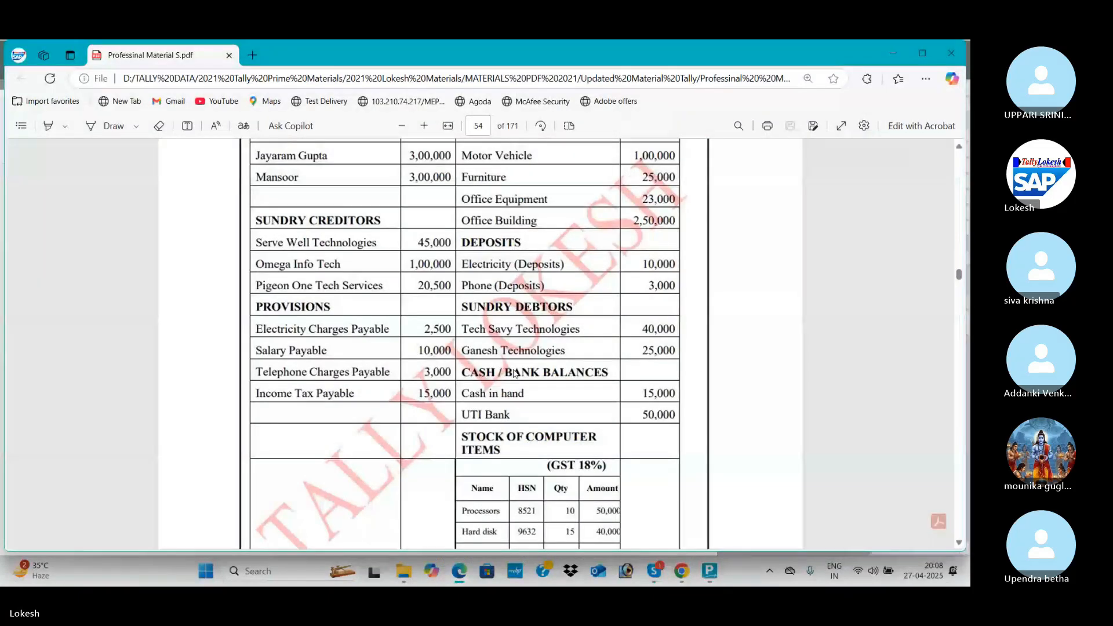
{"action": "key", "text": "alt+Tab"}
Create Uti Bank under Bank Accounts with 50,000 Dr, then exit to the masters list.
{"action": "type", "text": "Uti Bank"}
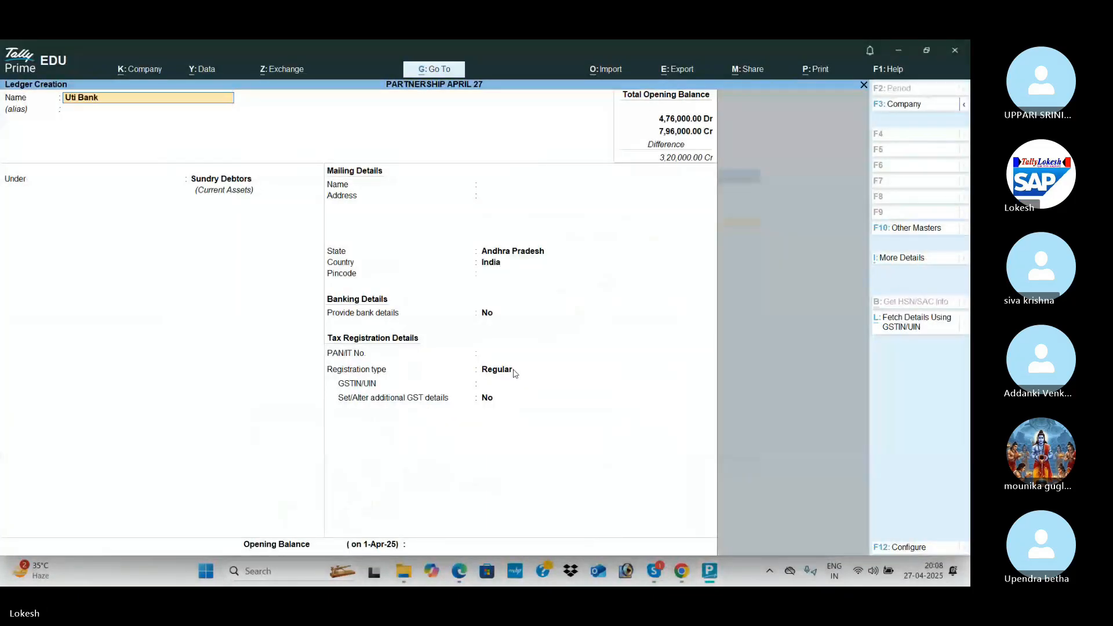
{"action": "key", "text": "Return"}
{"action": "key", "text": "Return"}
{"action": "type", "text": "Ba"}
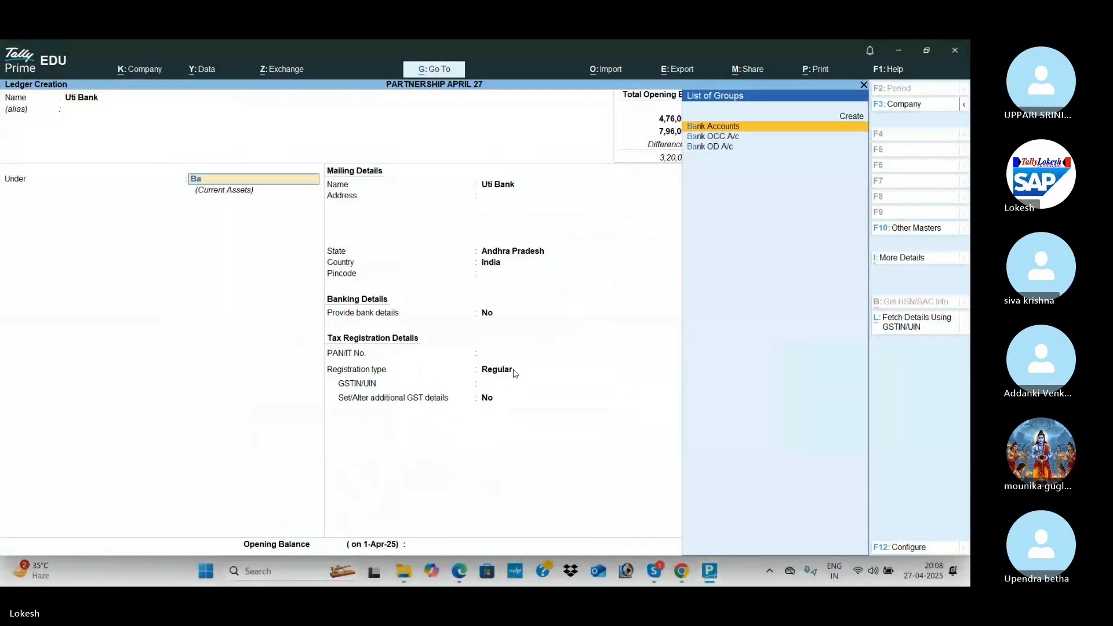
{"action": "key", "text": "Return"}
{"action": "key", "text": "Return"}
{"action": "key", "text": "Return"}
{"action": "key", "text": "Return"}
{"action": "key", "text": "Return"}
{"action": "key", "text": "Return"}
{"action": "key", "text": "Return"}
{"action": "key", "text": "Return"}
{"action": "key", "text": "Return"}
{"action": "key", "text": "Return"}
{"action": "key", "text": "Return"}
{"action": "key", "text": "Return"}
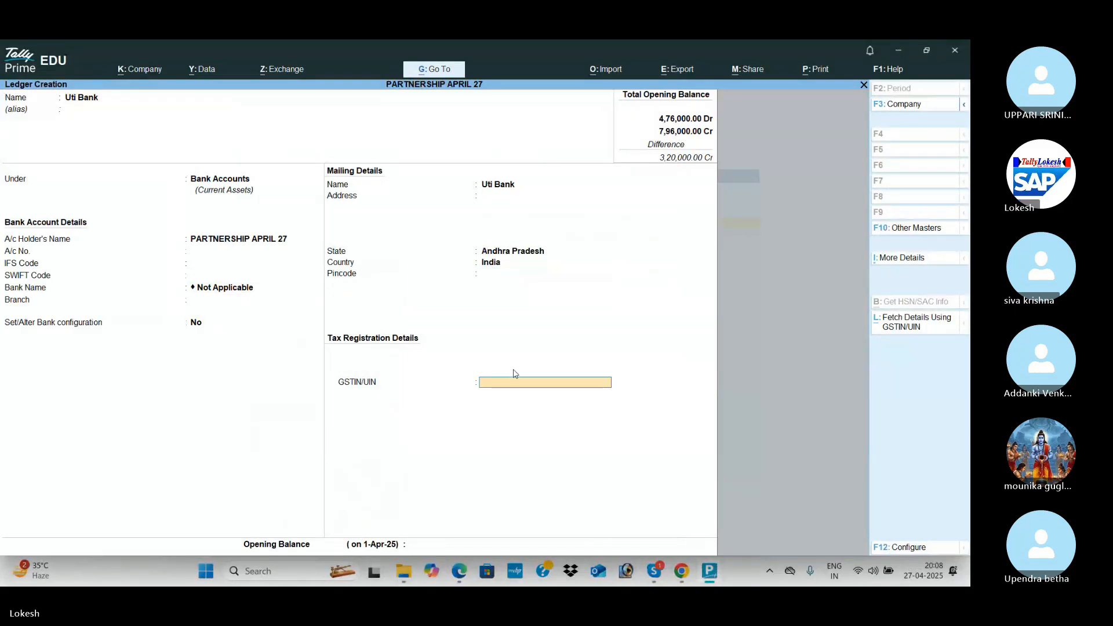
{"action": "key", "text": "Return"}
{"action": "key", "text": "alt+Tab"}
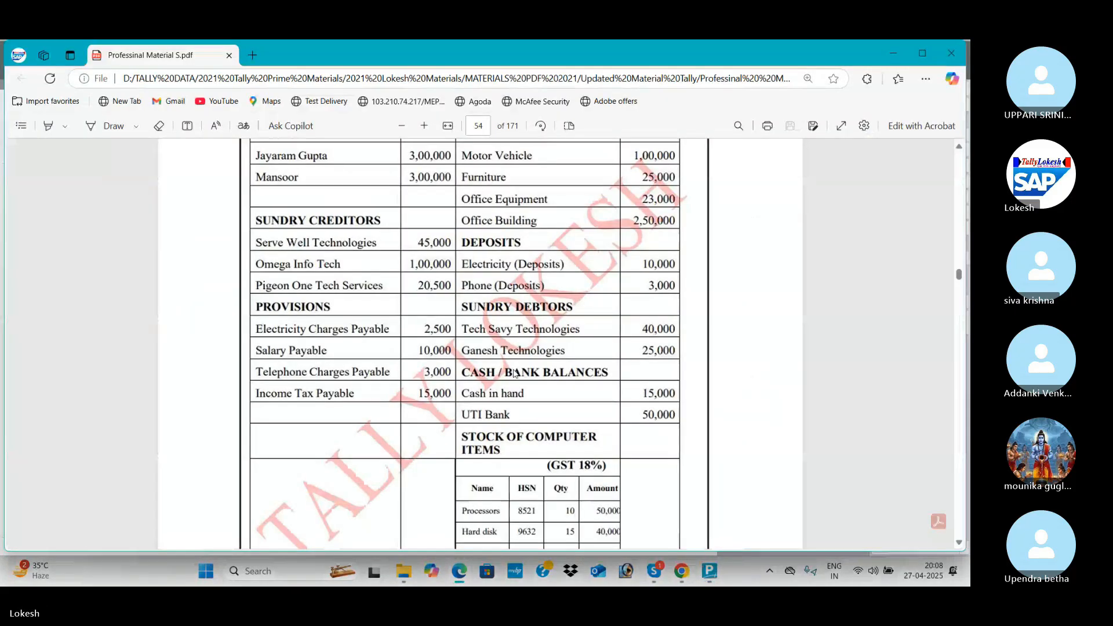
{"action": "key", "text": "alt+Tab"}
{"action": "type", "text": "50000"}
{"action": "key", "text": "Return"}
{"action": "key", "text": "Return"}
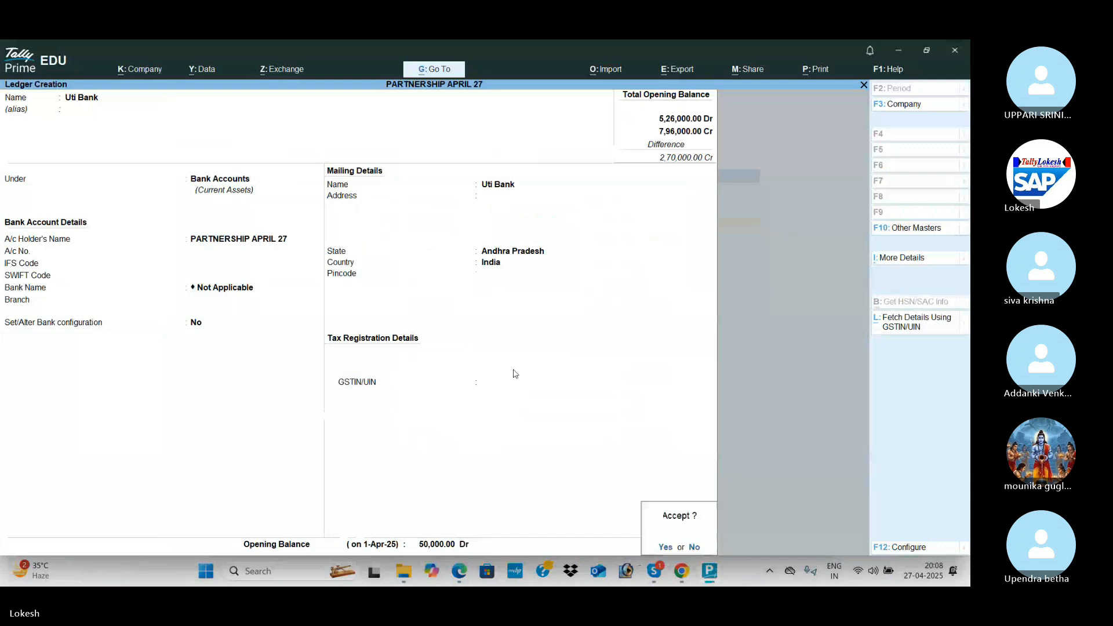
{"action": "key", "text": "Return"}
{"action": "key", "text": "alt+Tab"}
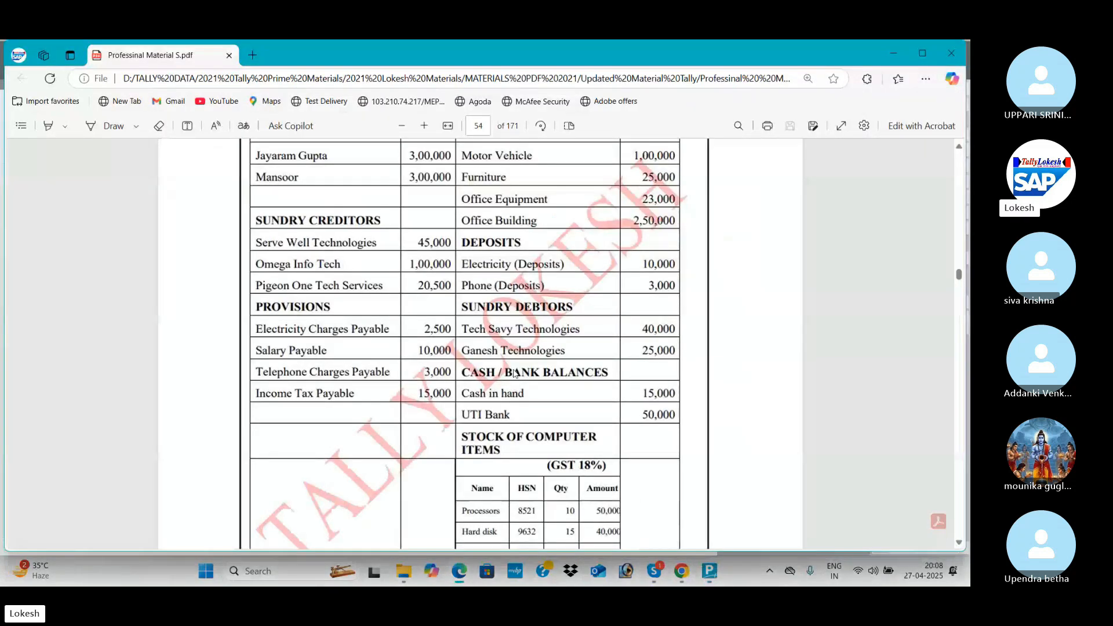
{"action": "key", "text": "alt+Tab"}
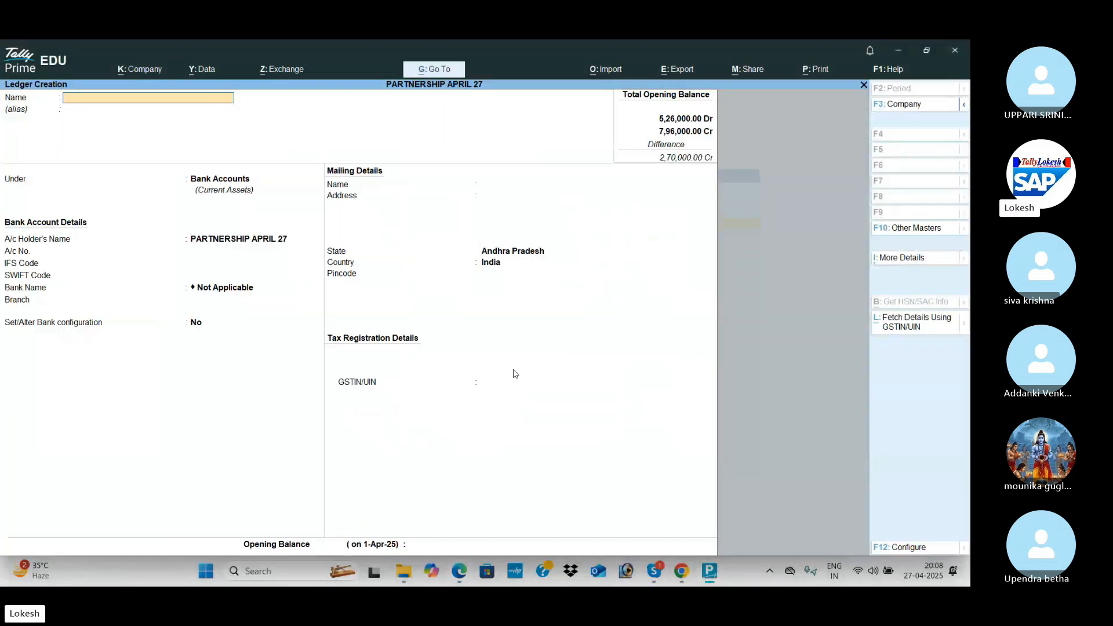
{"action": "key", "text": "Escape"}
{"action": "key", "text": "Down"}
{"action": "key", "text": "Down"}
{"action": "key", "text": "Down"}
{"action": "key", "text": "Down"}
{"action": "key", "text": "Down"}
{"action": "key", "text": "Down"}
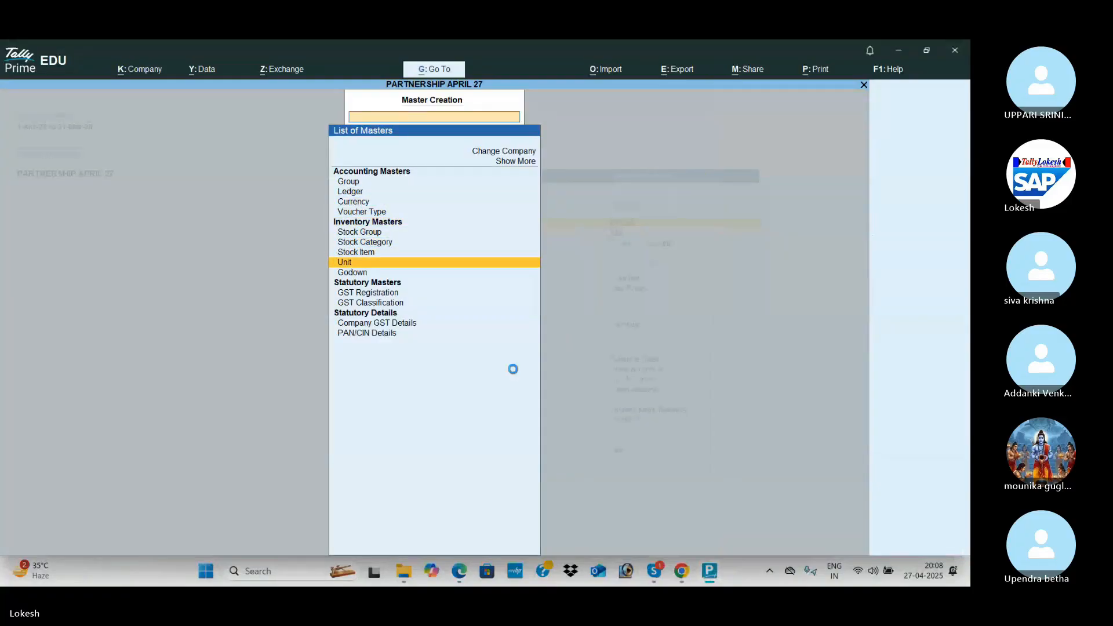
Create the 'nos' unit of measure.
{"action": "key", "text": "Return"}
{"action": "key", "text": "Return"}
{"action": "key", "text": "Return"}
{"action": "type", "text": "nos"}
{"action": "key", "text": "Return"}
{"action": "key", "text": "Return"}
{"action": "key", "text": "Return"}
{"action": "key", "text": "Escape"}
Create stock item Processors in nos under Primary with HSN code 985623.
{"action": "key", "text": "Up"}
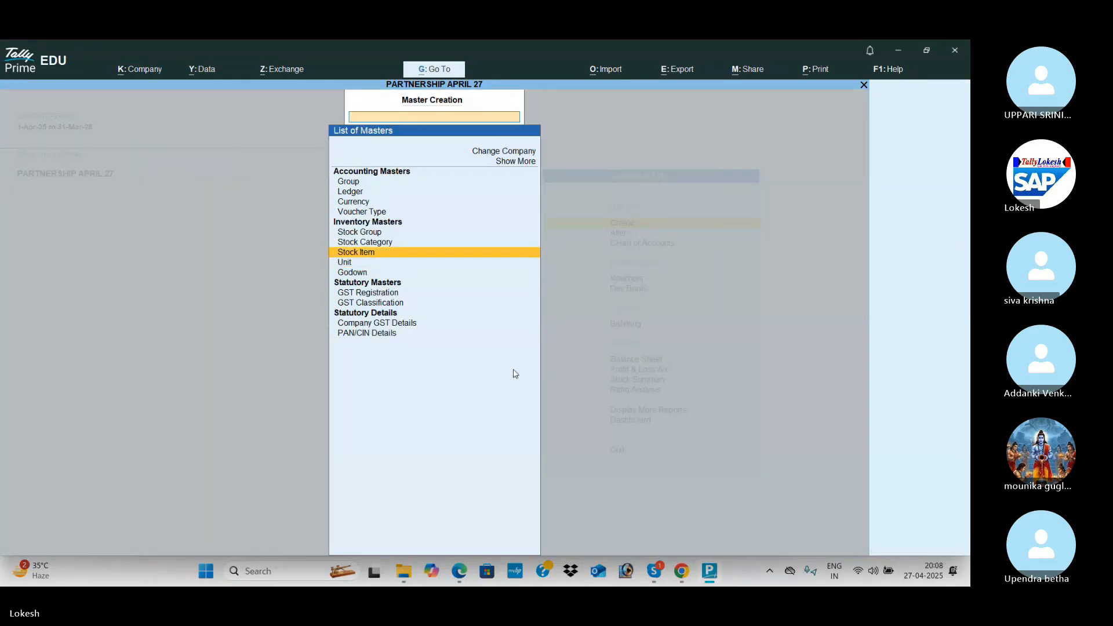
{"action": "key", "text": "Return"}
{"action": "key", "text": "alt+Tab"}
{"action": "scroll", "coordinate": [513, 373], "scroll_direction": "down", "scroll_amount": 3}
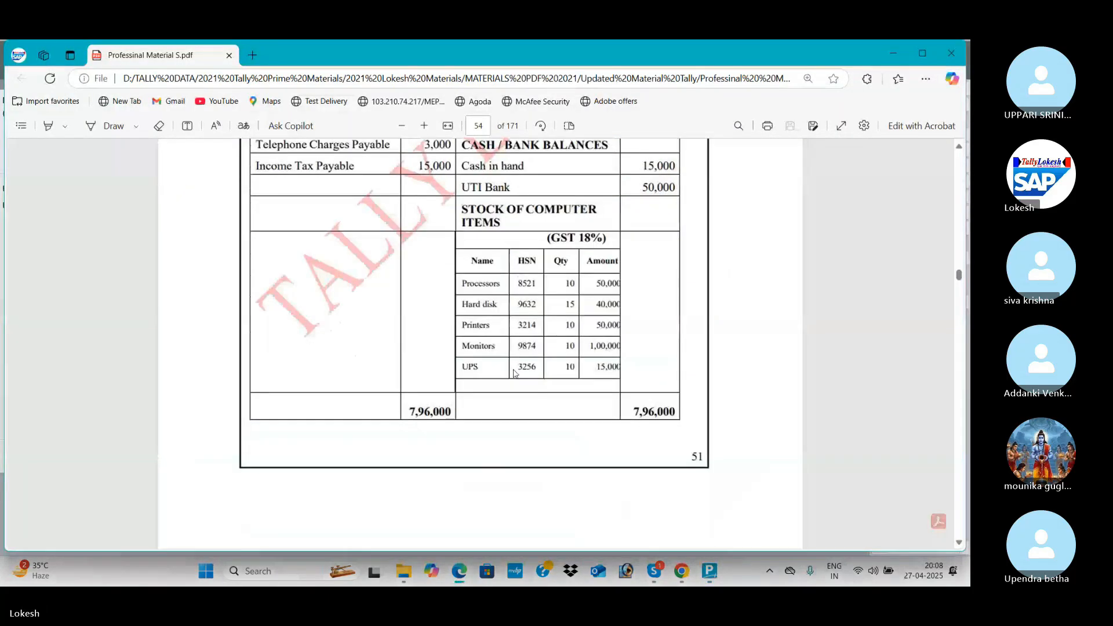
{"action": "key", "text": "alt+Tab"}
{"action": "type", "text": "Pr"}
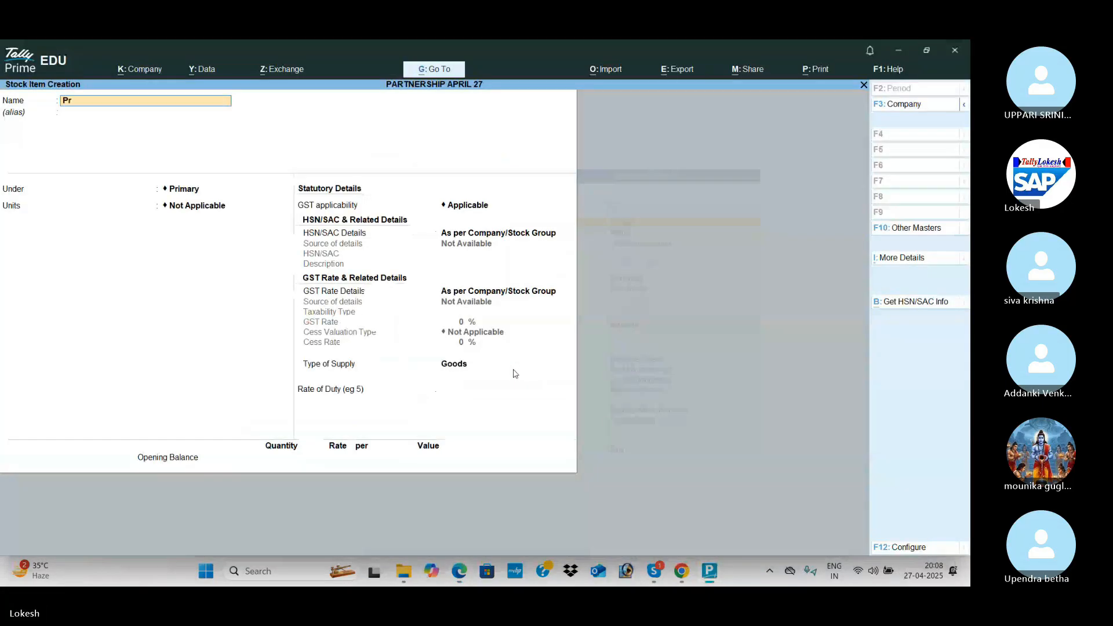
{"action": "key", "text": "Return"}
{"action": "key", "text": "Return"}
{"action": "key", "text": "Down"}
{"action": "key", "text": "Return"}
{"action": "key", "text": "Return"}
{"action": "key", "text": "Down"}
{"action": "key", "text": "Return"}
{"action": "type", "text": "9"}
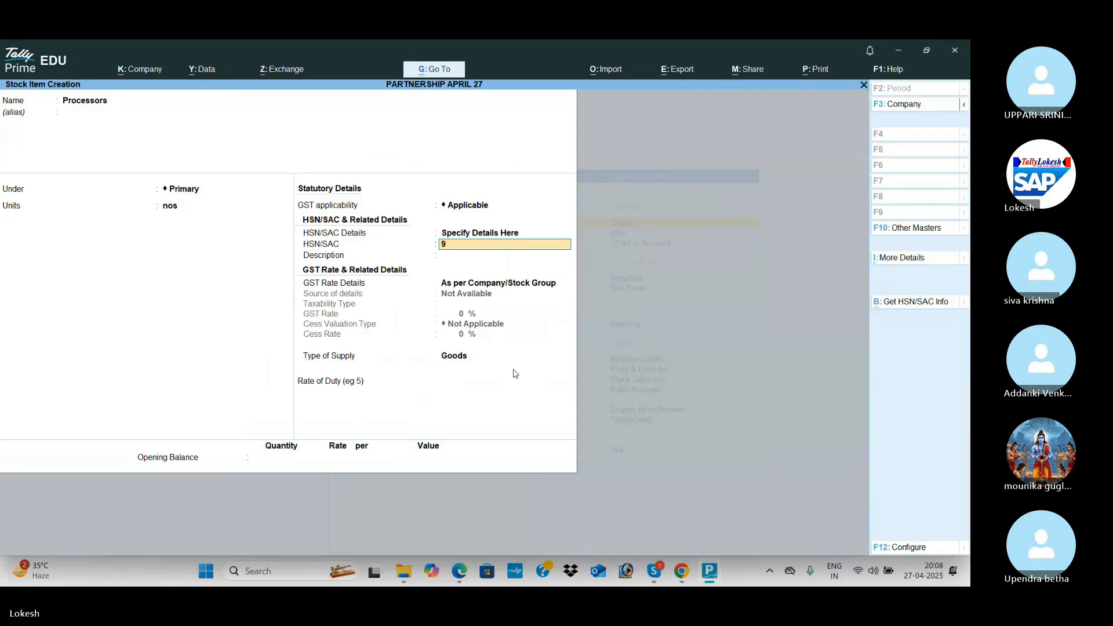
{"action": "type", "text": "85623"}
{"action": "key", "text": "Return"}
Make Processors taxable at 18% GST with opening stock of 10 nos worth 50,000, and save.
{"action": "key", "text": "Return"}
{"action": "key", "text": "Down"}
{"action": "key", "text": "Return"}
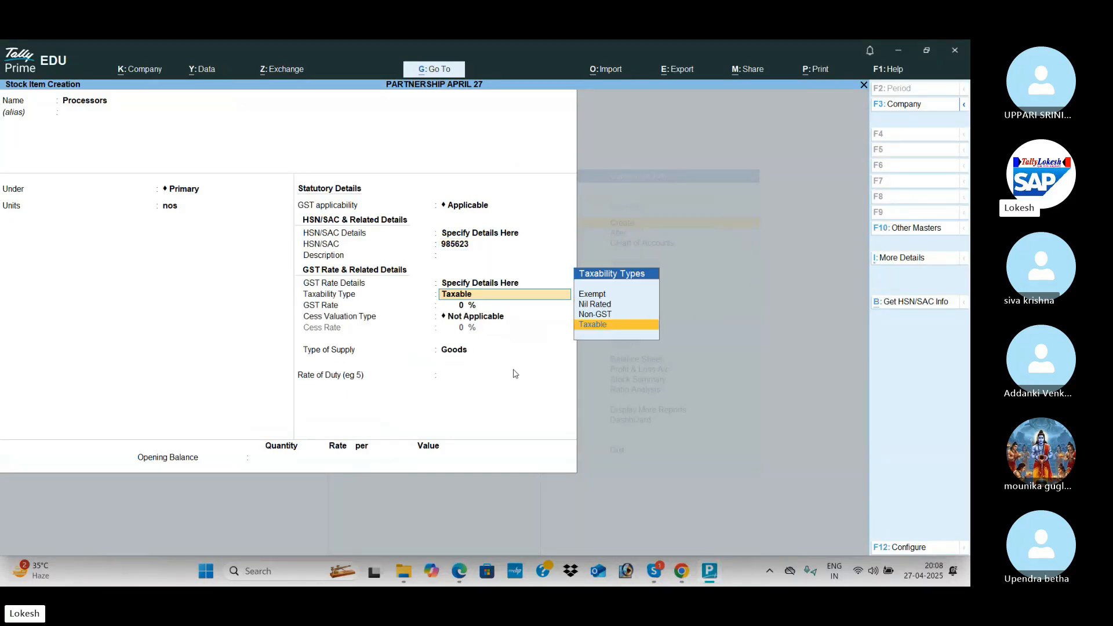
{"action": "key", "text": "Return"}
{"action": "type", "text": "18"}
{"action": "key", "text": "Return"}
{"action": "key", "text": "Return"}
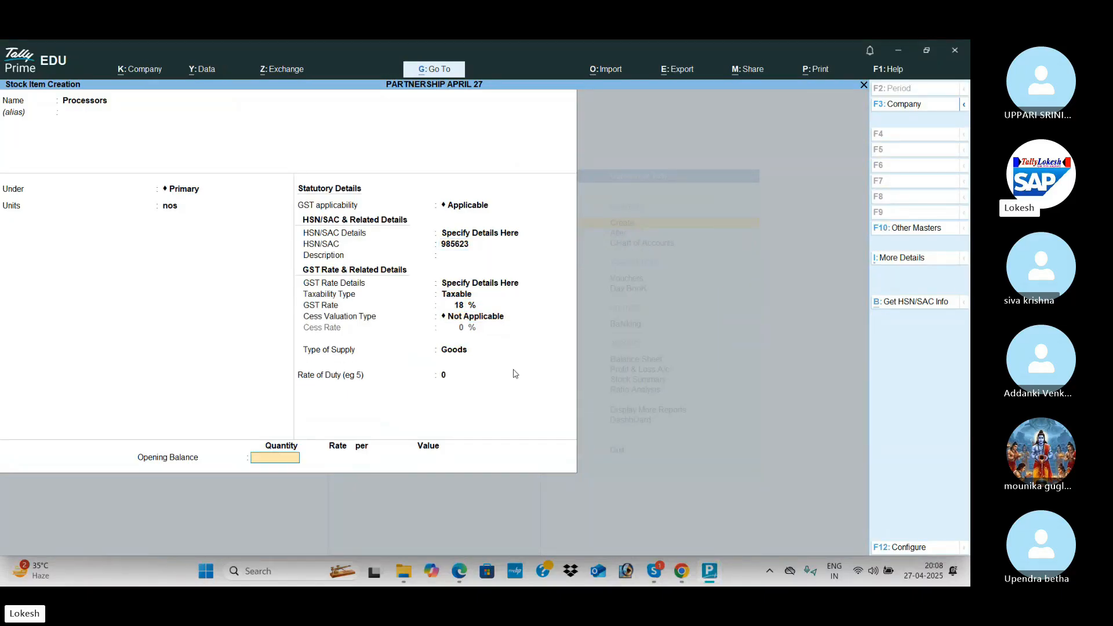
{"action": "key", "text": "alt+Tab"}
{"action": "key", "text": "alt+Tab"}
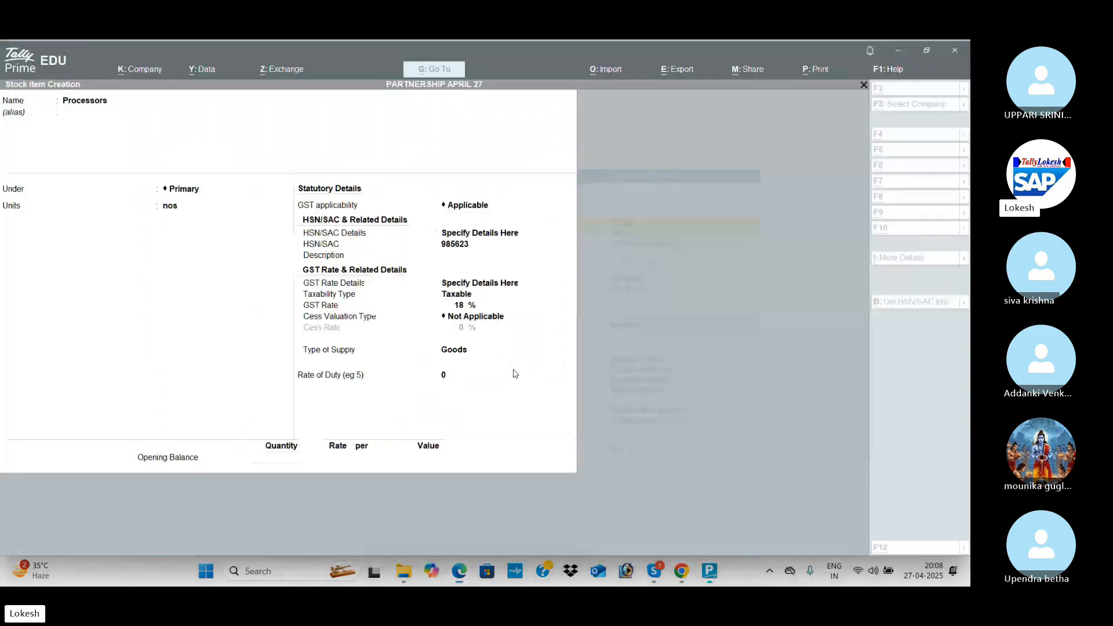
{"action": "type", "text": "10"}
{"action": "key", "text": "Return"}
{"action": "key", "text": "Return"}
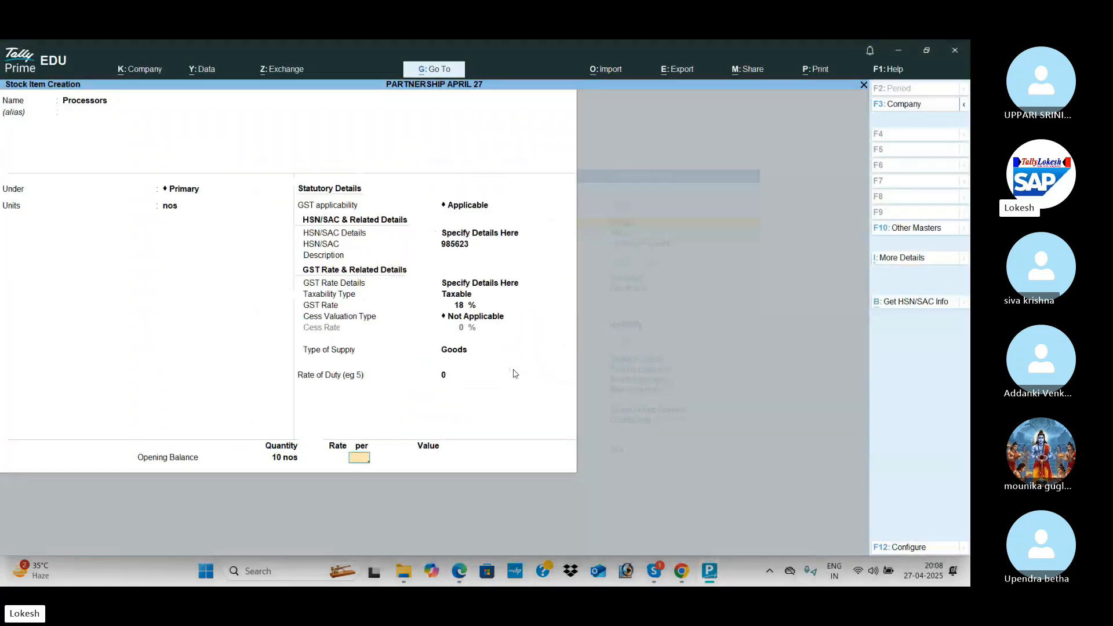
{"action": "key", "text": "Return"}
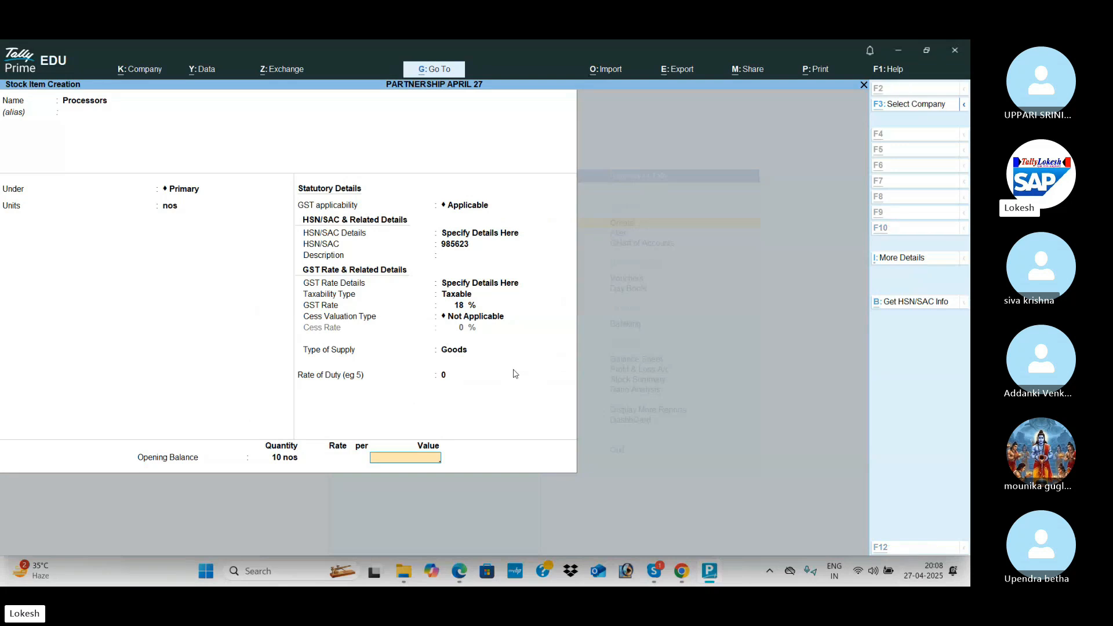
{"action": "key", "text": "alt+Tab"}
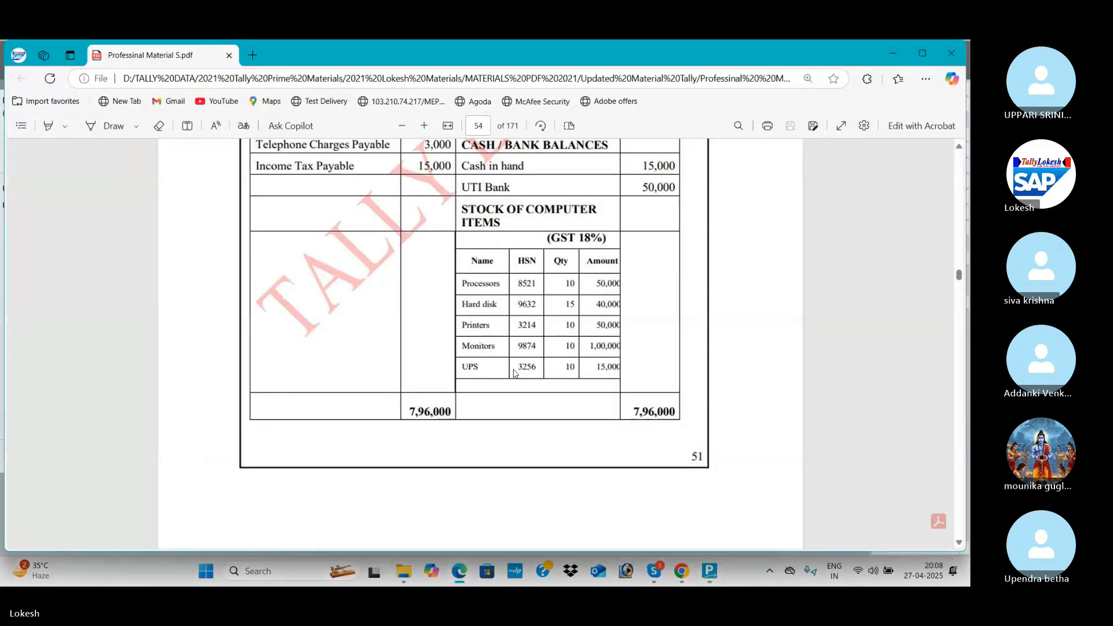
{"action": "key", "text": "alt+Tab"}
{"action": "type", "text": "50000"}
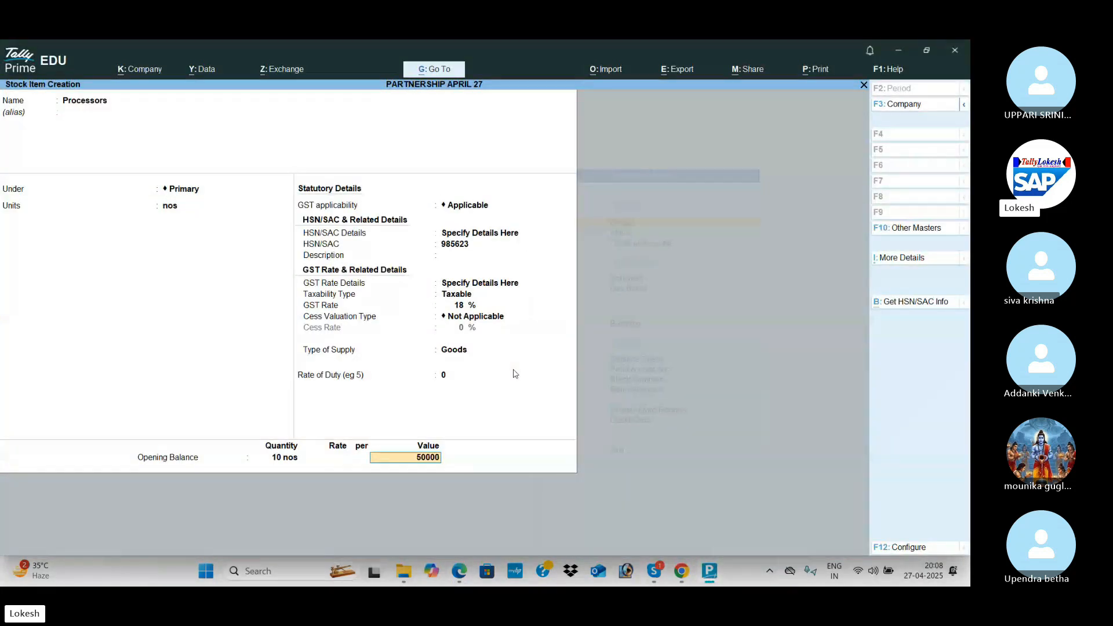
{"action": "key", "text": "Return"}
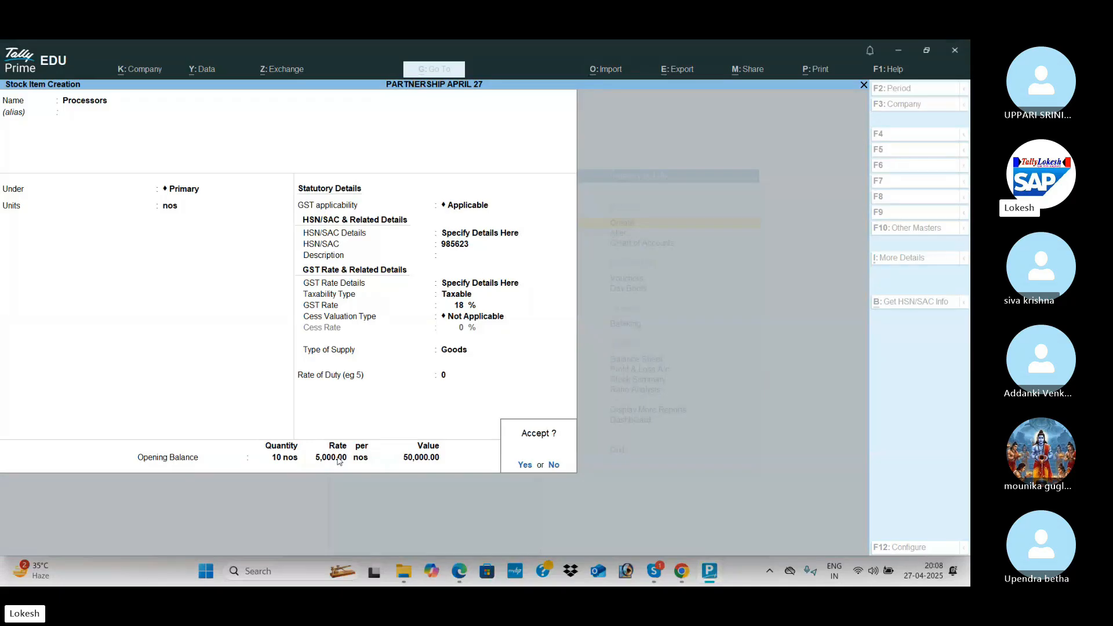
{"action": "key", "text": "Return"}
Create stock item Hard Disk in nos under Primary with HSN code 98547.
{"action": "key", "text": "alt+Tab"}
{"action": "key", "text": "alt+Tab"}
{"action": "type", "text": "Hard Disk"}
{"action": "key", "text": "Return"}
{"action": "key", "text": "Return"}
{"action": "key", "text": "Return"}
{"action": "key", "text": "Down"}
{"action": "key", "text": "Return"}
{"action": "key", "text": "Down"}
{"action": "key", "text": "Return"}
{"action": "type", "text": "98547"}
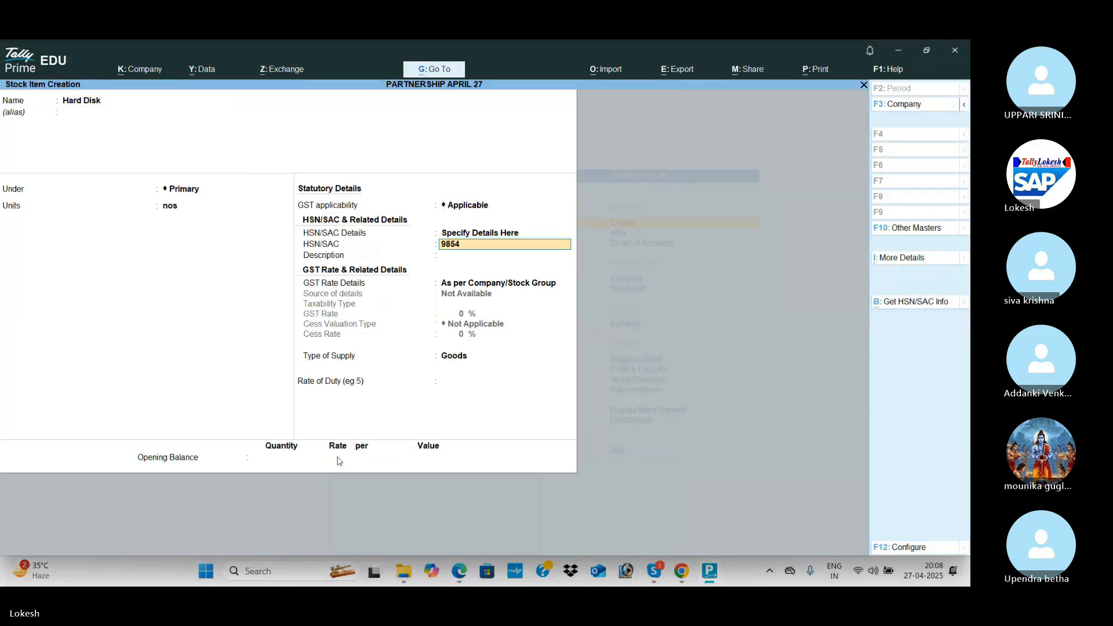
{"action": "key", "text": "Return"}
{"action": "key", "text": "Down"}
Make Hard Disk taxable at 18% GST with opening stock of 15 nos worth 40,000.
{"action": "key", "text": "Return"}
{"action": "key", "text": "Return"}
{"action": "type", "text": "18"}
{"action": "key", "text": "Return"}
{"action": "key", "text": "Return"}
{"action": "key", "text": "Return"}
{"action": "key", "text": "Return"}
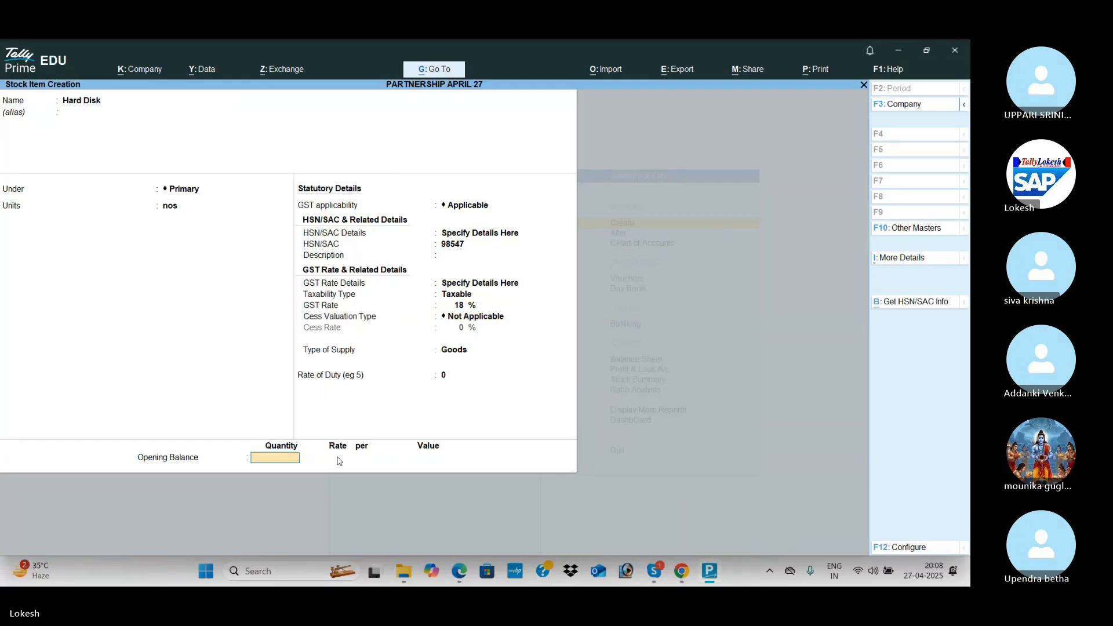
{"action": "key", "text": "alt+Tab"}
{"action": "key", "text": "alt+Tab"}
{"action": "type", "text": "15"}
{"action": "key", "text": "Return"}
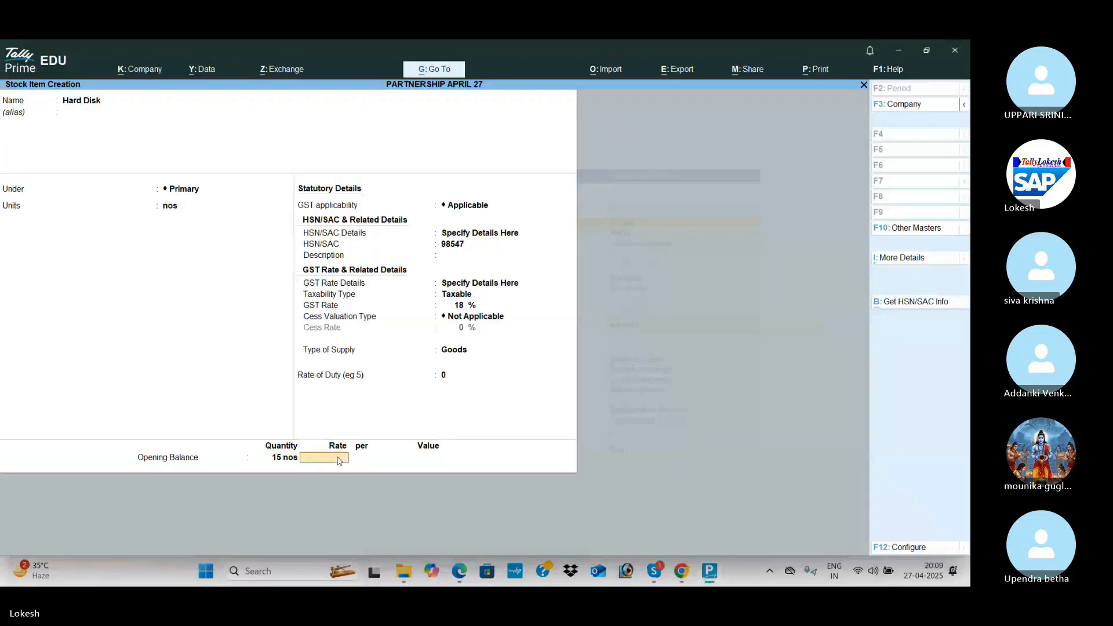
{"action": "key", "text": "Return"}
{"action": "key", "text": "alt+Tab"}
{"action": "key", "text": "alt+Tab"}
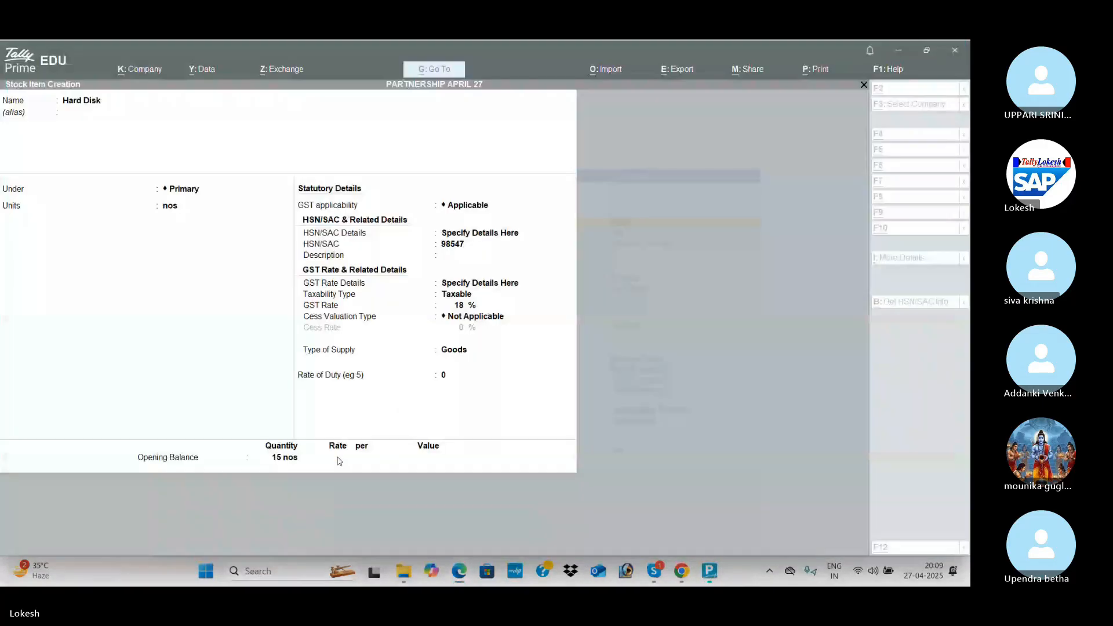
{"action": "type", "text": "40000"}
{"action": "key", "text": "Return"}
{"action": "key", "text": "Return"}
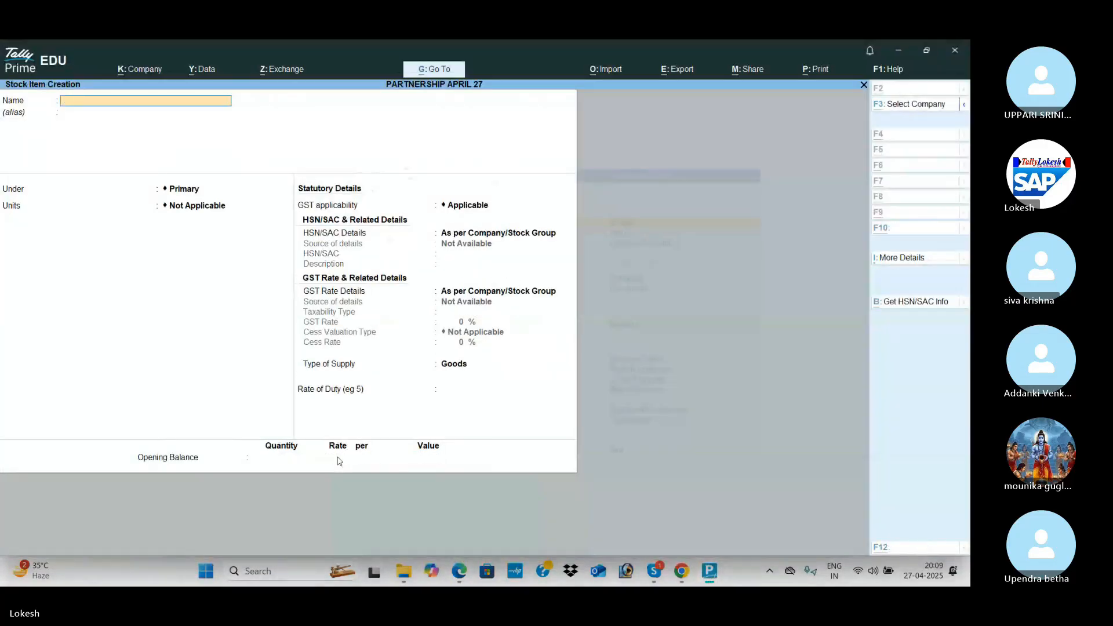
Save Hard Disk and create Printers in nos with HSN 52147, taxable at 18% GST.
{"action": "key", "text": "alt+Tab"}
{"action": "key", "text": "alt+Tab"}
{"action": "type", "text": "Pr"}
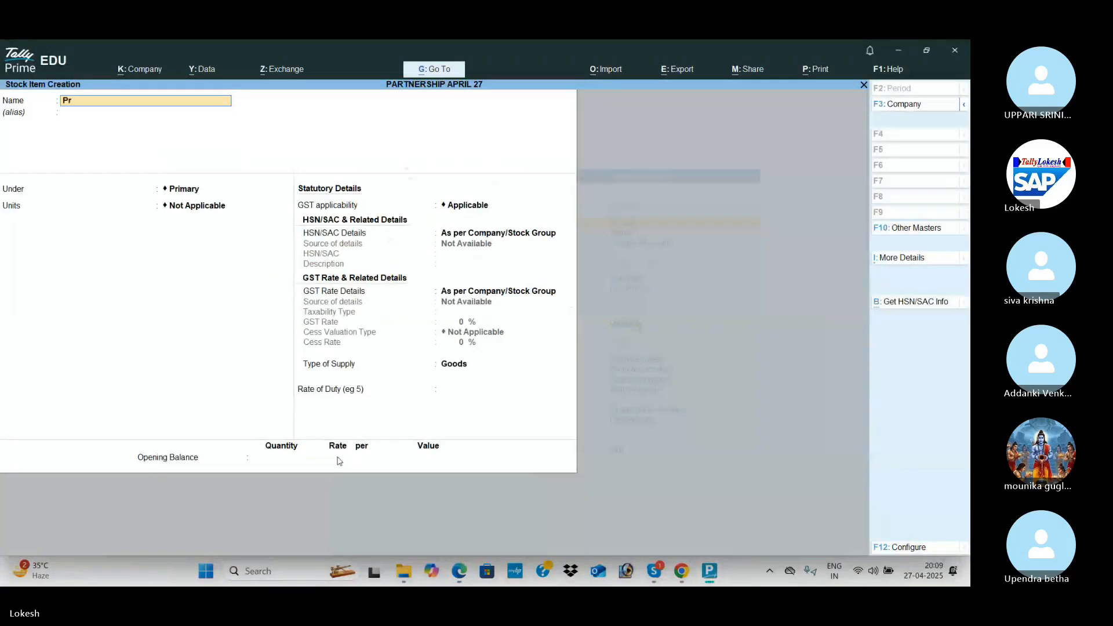
{"action": "type", "text": "inters"}
{"action": "key", "text": "Return"}
{"action": "key", "text": "Return"}
{"action": "key", "text": "Return"}
{"action": "key", "text": "Down"}
{"action": "key", "text": "Return"}
{"action": "key", "text": "Return"}
{"action": "key", "text": "Down"}
{"action": "key", "text": "Return"}
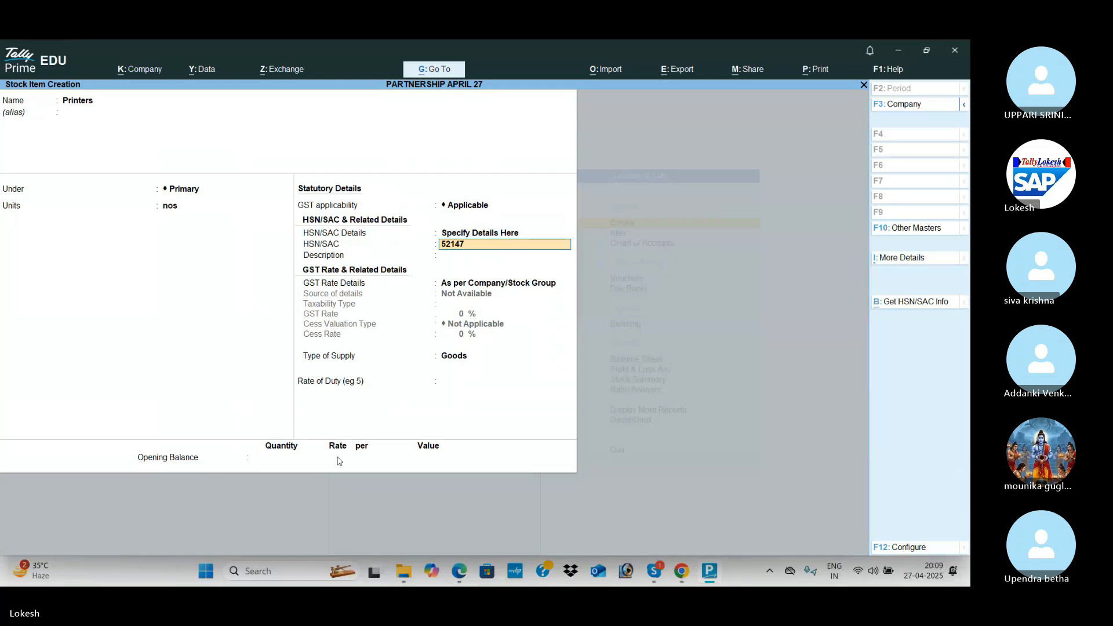
{"action": "key", "text": "Return"}
{"action": "key", "text": "Return"}
{"action": "key", "text": "Down"}
{"action": "key", "text": "Return"}
{"action": "key", "text": "Return"}
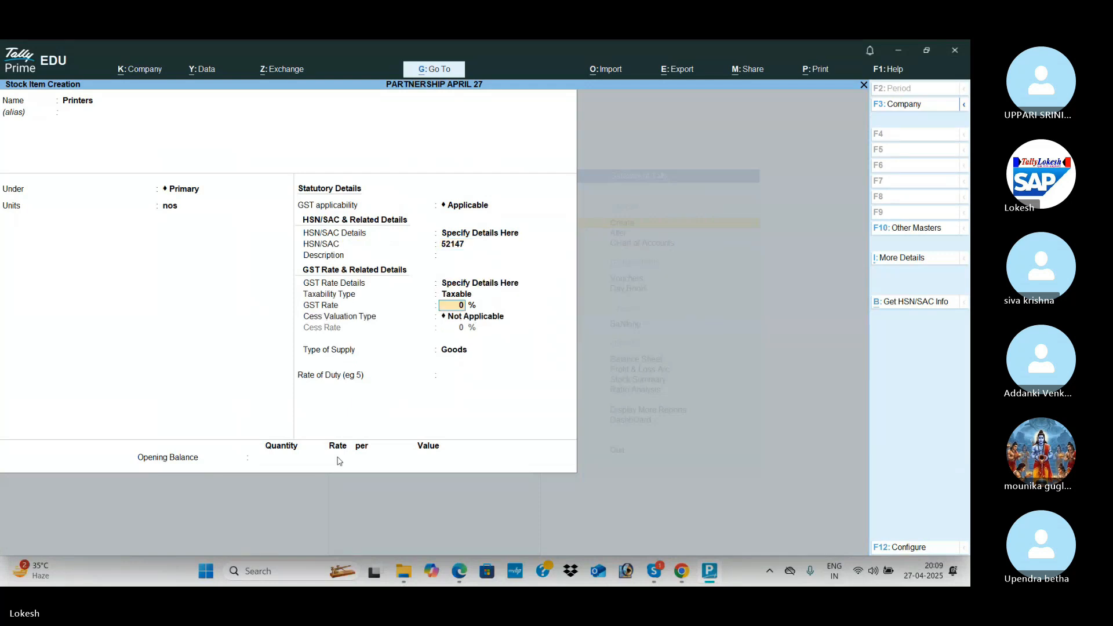
{"action": "type", "text": "18"}
Give Printers an opening stock of 10 nos at rate 5,000, totalling 50,000.
{"action": "key", "text": "Return"}
{"action": "key", "text": "Return"}
{"action": "key", "text": "alt+Tab"}
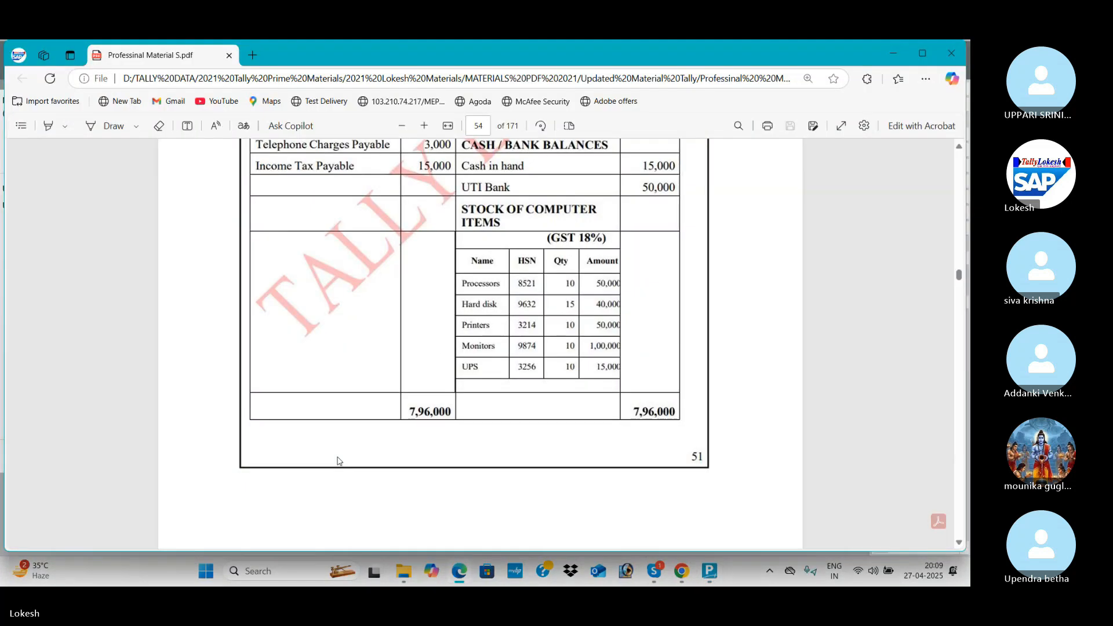
{"action": "key", "text": "alt+Tab"}
{"action": "type", "text": "10"}
{"action": "key", "text": "Return"}
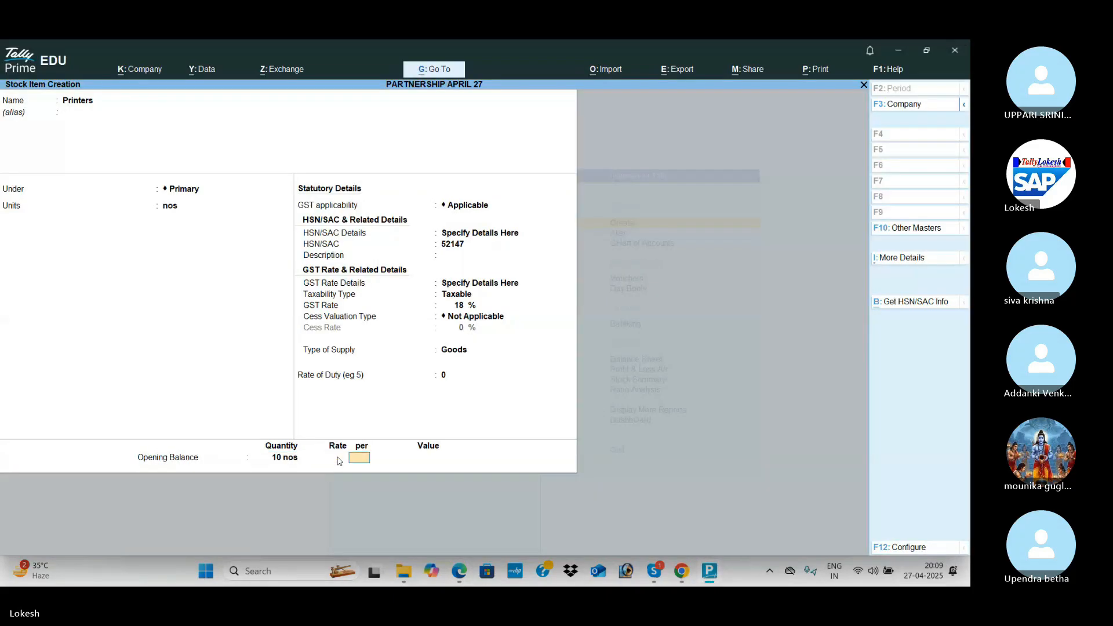
{"action": "type", "text": "5000"}
{"action": "key", "text": "Return"}
{"action": "key", "text": "Return"}
{"action": "key", "text": "Return"}
Save Printers and create Monitors in nos with HSN 985147, taxable at 18% GST.
{"action": "key", "text": "Return"}
{"action": "key", "text": "alt+Tab"}
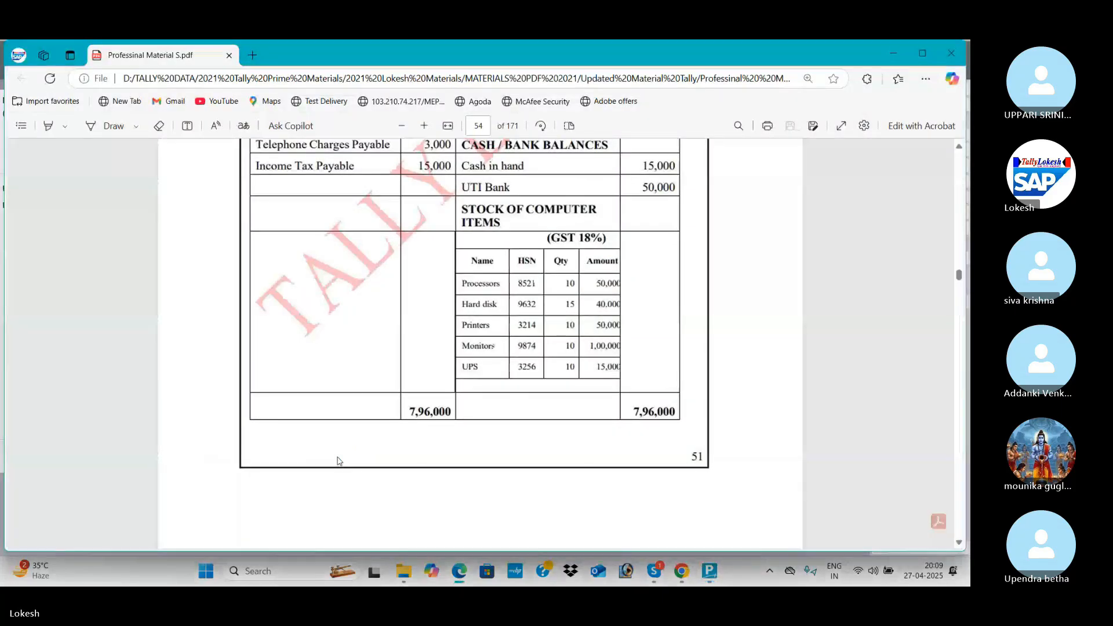
{"action": "key", "text": "alt+Tab"}
{"action": "type", "text": "Monitors"}
{"action": "key", "text": "Return"}
{"action": "key", "text": "Return"}
{"action": "key", "text": "Return"}
{"action": "key", "text": "Down"}
{"action": "key", "text": "Return"}
{"action": "key", "text": "Return"}
{"action": "key", "text": "Down"}
{"action": "key", "text": "Return"}
{"action": "type", "text": "985147"}
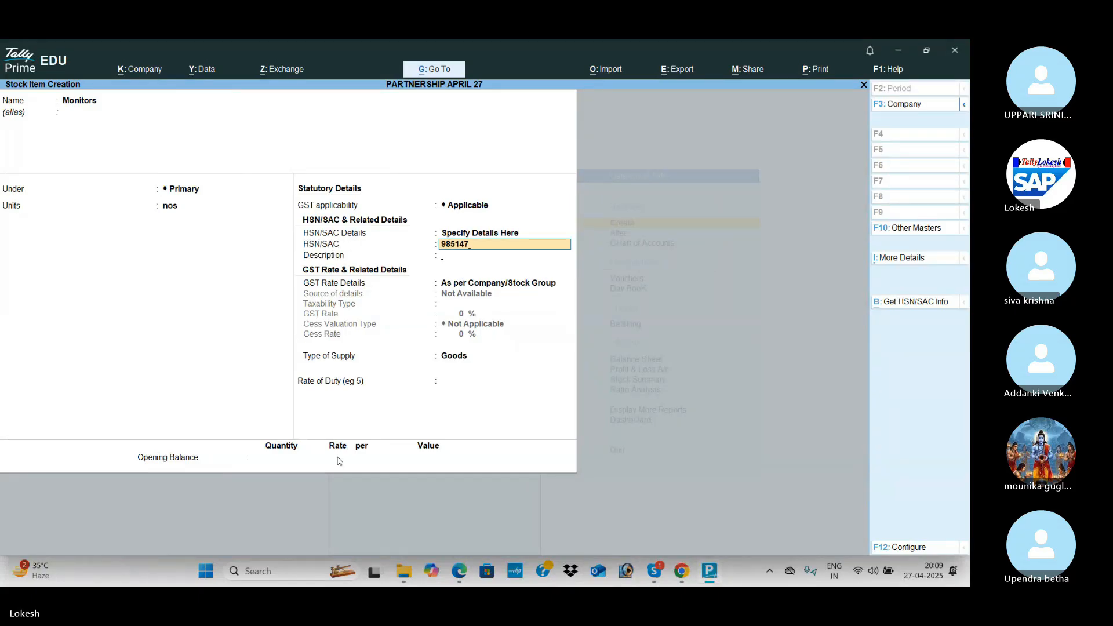
{"action": "key", "text": "Return"}
{"action": "key", "text": "Return"}
{"action": "key", "text": "Down"}
{"action": "key", "text": "Return"}
{"action": "key", "text": "Return"}
{"action": "type", "text": "18"}
{"action": "key", "text": "Return"}
Enter Monitors' opening stock of 10 nos worth 1,00,000 and save it.
{"action": "key", "text": "Return"}
{"action": "key", "text": "Return"}
{"action": "key", "text": "Return"}
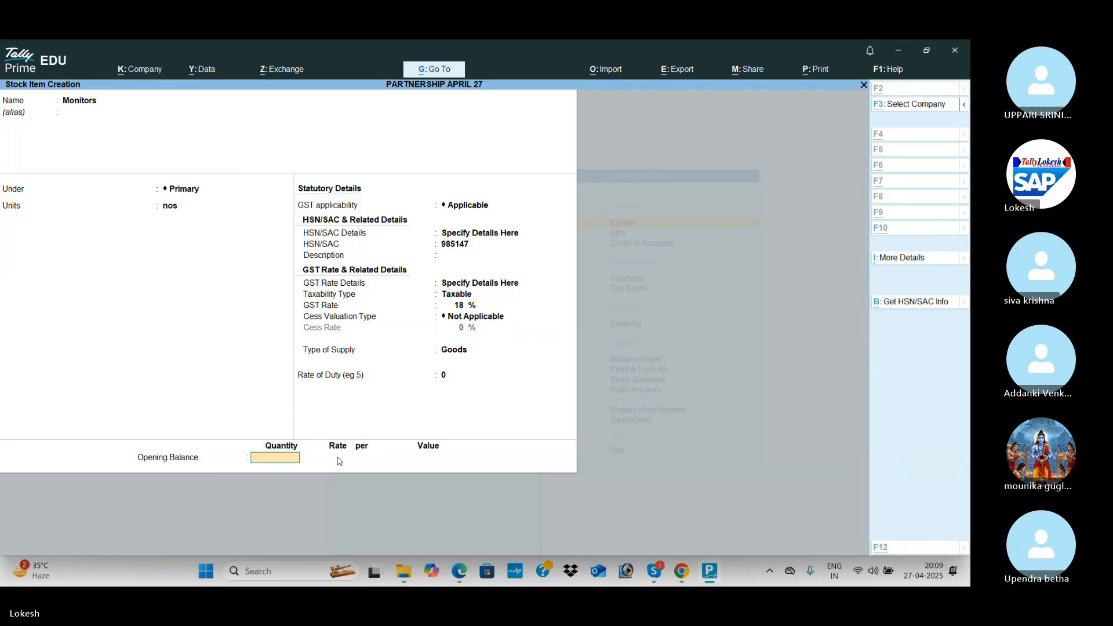
{"action": "key", "text": "alt+Tab"}
{"action": "key", "text": "alt+Tab"}
{"action": "type", "text": "10"}
{"action": "key", "text": "Return"}
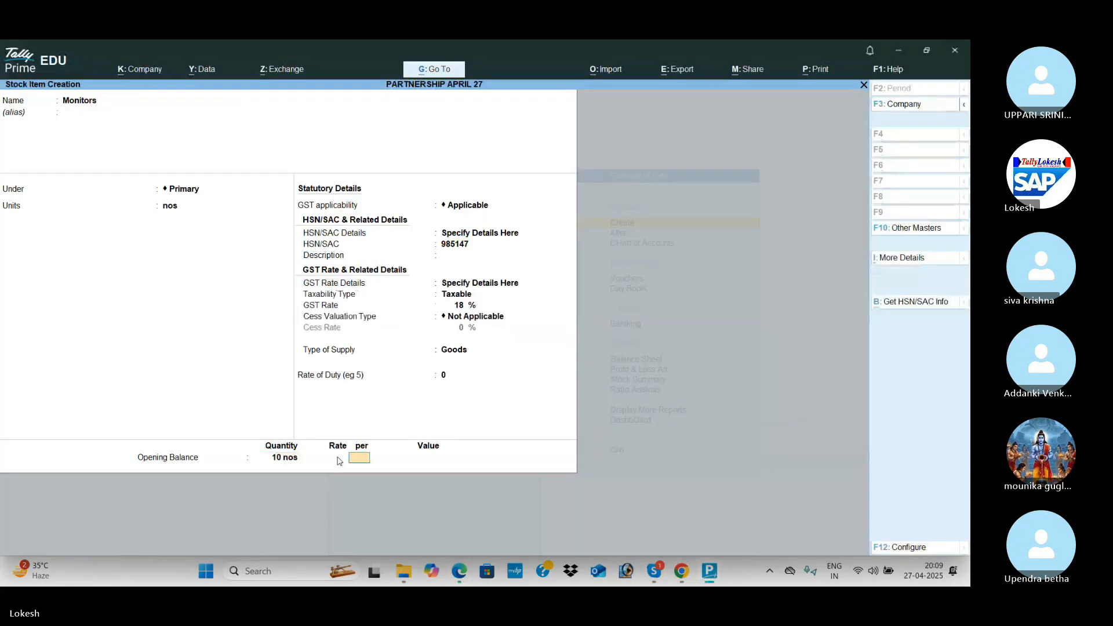
{"action": "key", "text": "Return"}
{"action": "key", "text": "Return"}
{"action": "key", "text": "Return"}
{"action": "key", "text": "alt+Tab"}
{"action": "key", "text": "alt+Tab"}
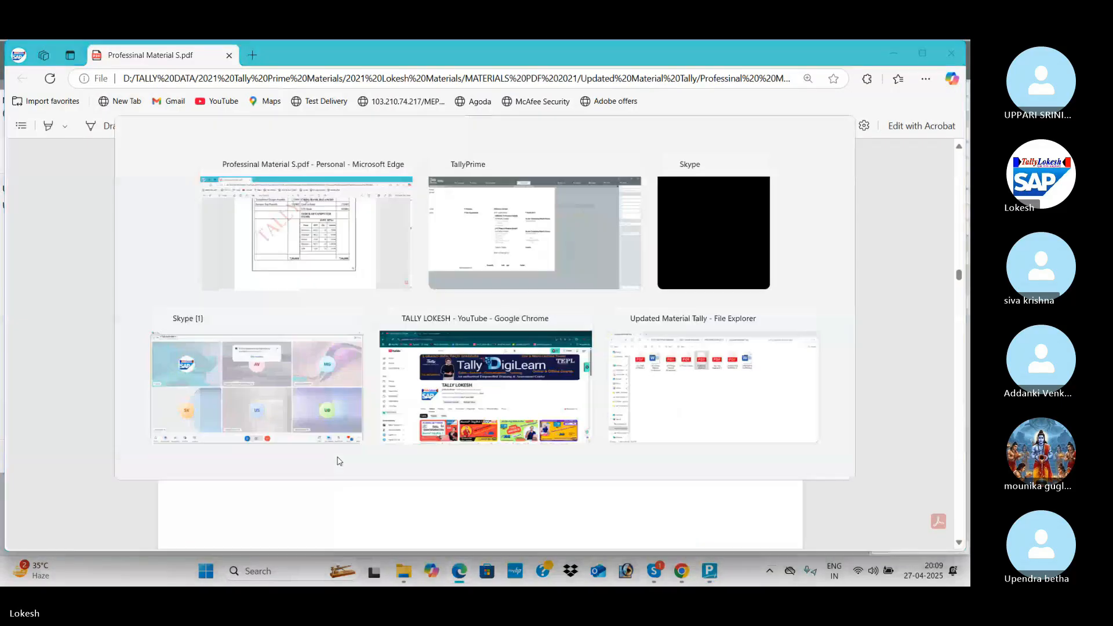
{"action": "type", "text": "Ups"}
Create Ups in nos under Primary with HSN 51478, 18% GST and opening quantity 10 nos.
{"action": "key", "text": "Return"}
{"action": "key", "text": "Return"}
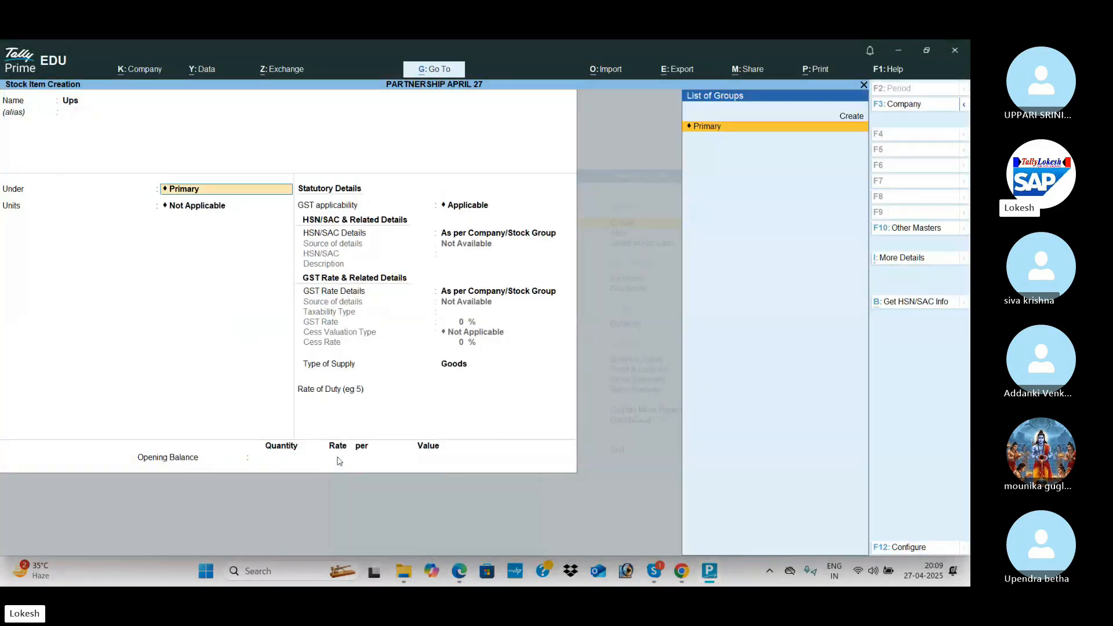
{"action": "key", "text": "Return"}
{"action": "type", "text": "nos"}
{"action": "key", "text": "Return"}
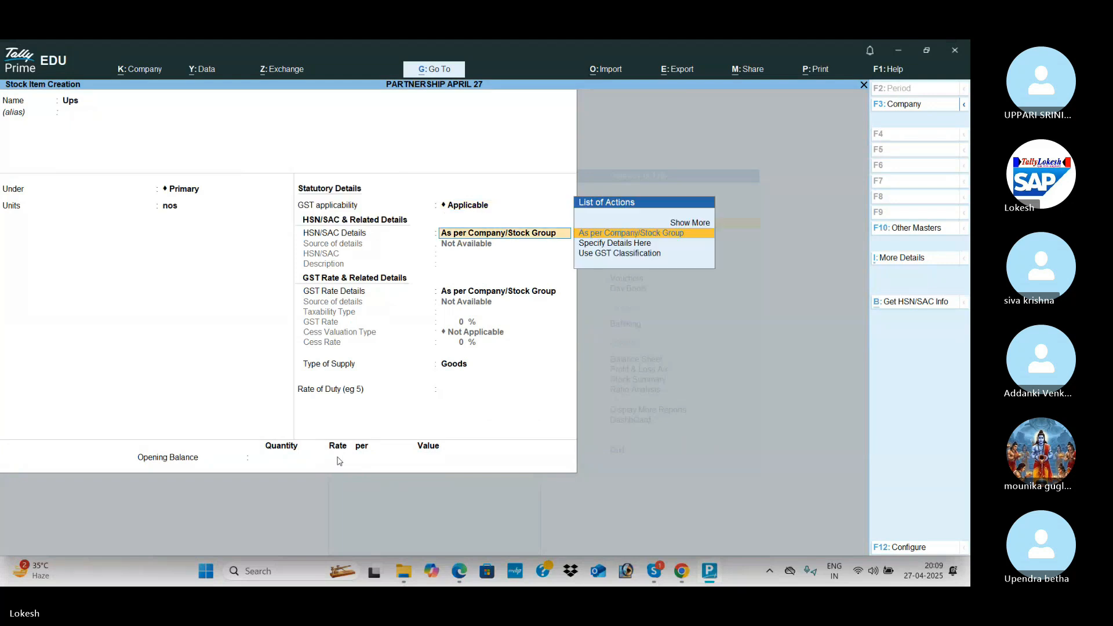
{"action": "key", "text": "Down"}
{"action": "key", "text": "Return"}
{"action": "type", "text": "51478"}
{"action": "key", "text": "Return"}
{"action": "key", "text": "Return"}
{"action": "key", "text": "Down"}
{"action": "key", "text": "Return"}
{"action": "key", "text": "Return"}
{"action": "key", "text": "Return"}
{"action": "key", "text": "Return"}
{"action": "key", "text": "Return"}
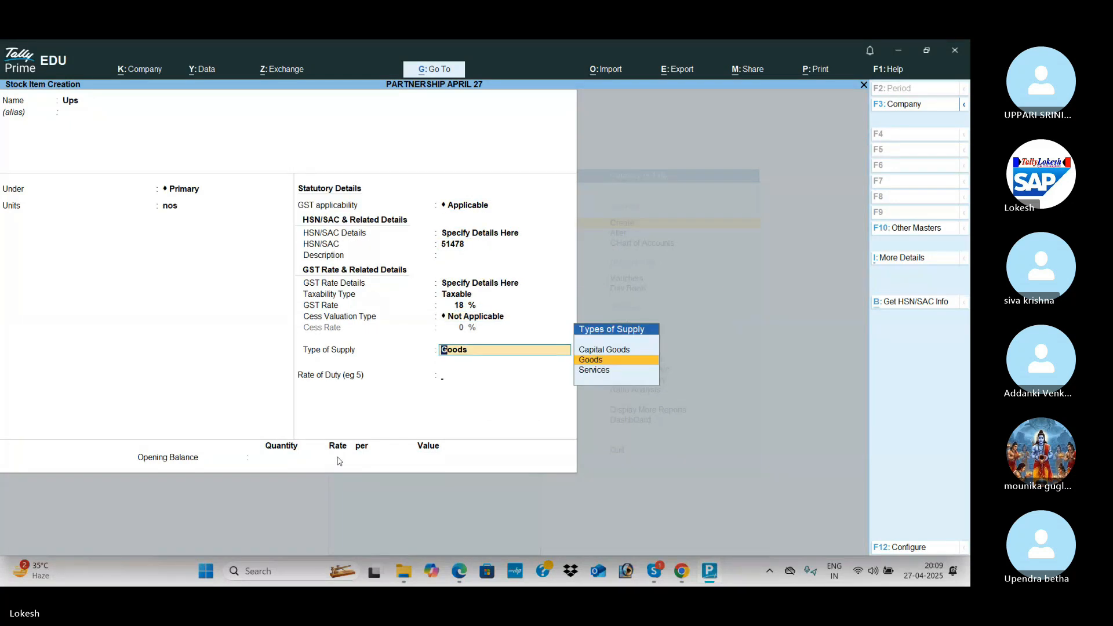
{"action": "key", "text": "alt+Tab"}
{"action": "key", "text": "alt+Tab"}
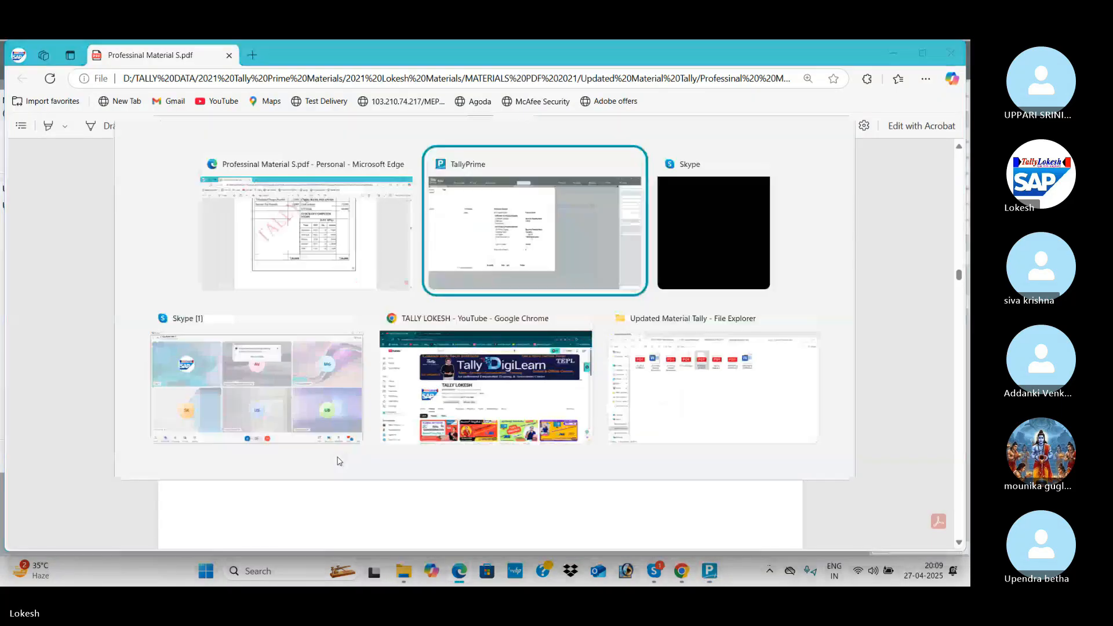
{"action": "type", "text": "10"}
{"action": "key", "text": "Return"}
{"action": "key", "text": "Return"}
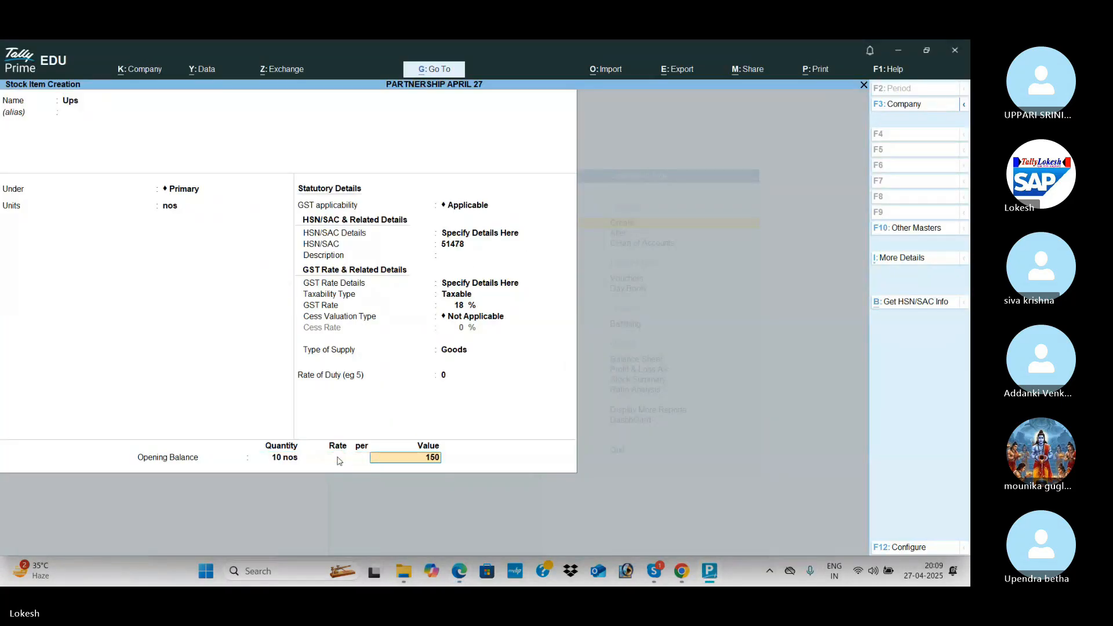
{"action": "key", "text": "Return"}
{"action": "key", "text": "Return"}
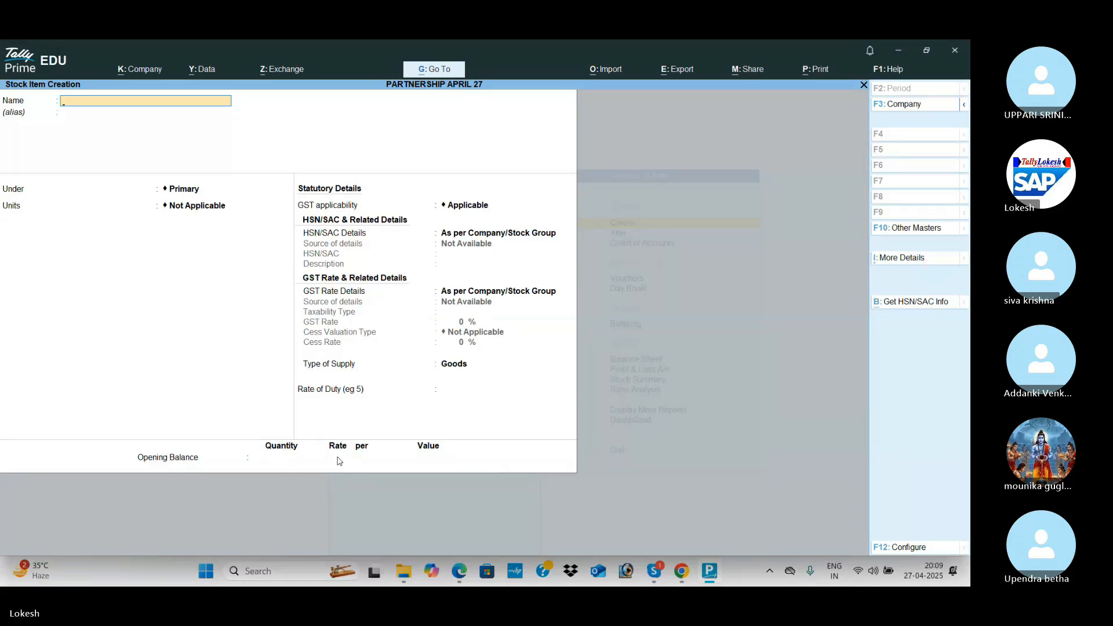
Leave stock item creation and open the Cash ledger for alteration.
{"action": "key", "text": "Escape"}
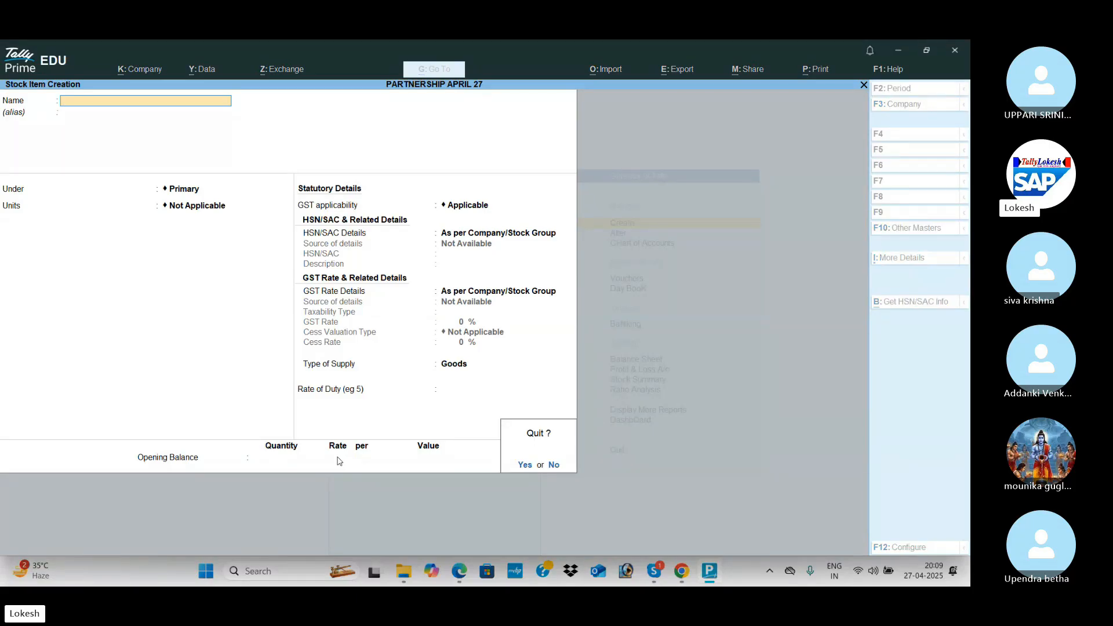
{"action": "key", "text": "Return"}
{"action": "key", "text": "Escape"}
{"action": "key", "text": "a"}
{"action": "key", "text": "Down"}
{"action": "key", "text": "Return"}
{"action": "key", "text": "Return"}
{"action": "key", "text": "Return"}
{"action": "key", "text": "Return"}
{"action": "key", "text": "Return"}
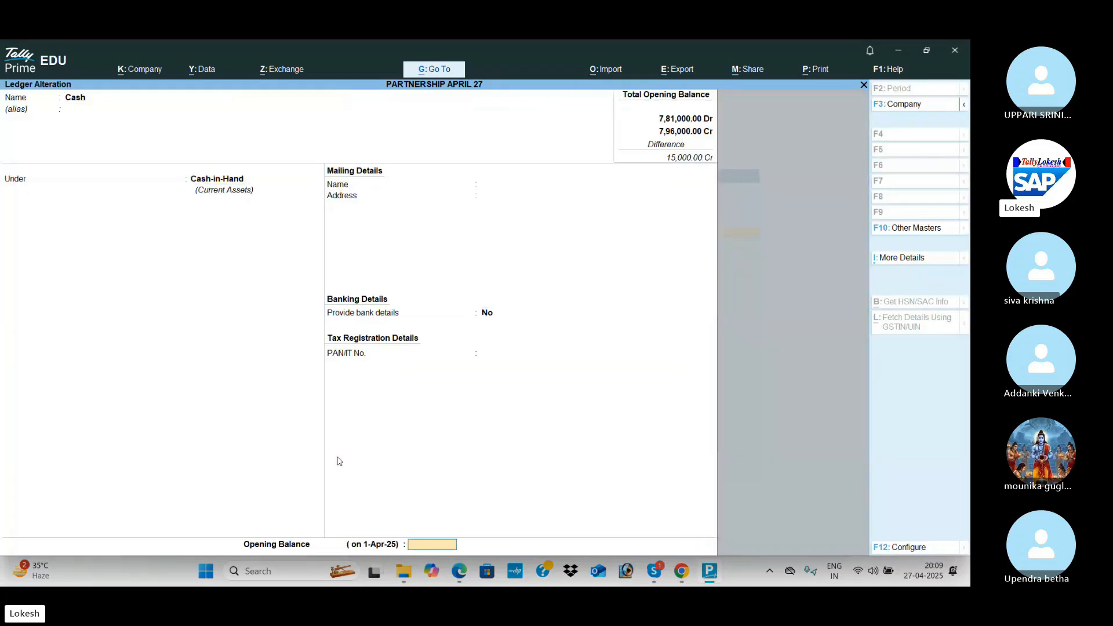
Enter a 15,000 Dr opening balance on Cash and save the ledger.
{"action": "key", "text": "alt+Tab"}
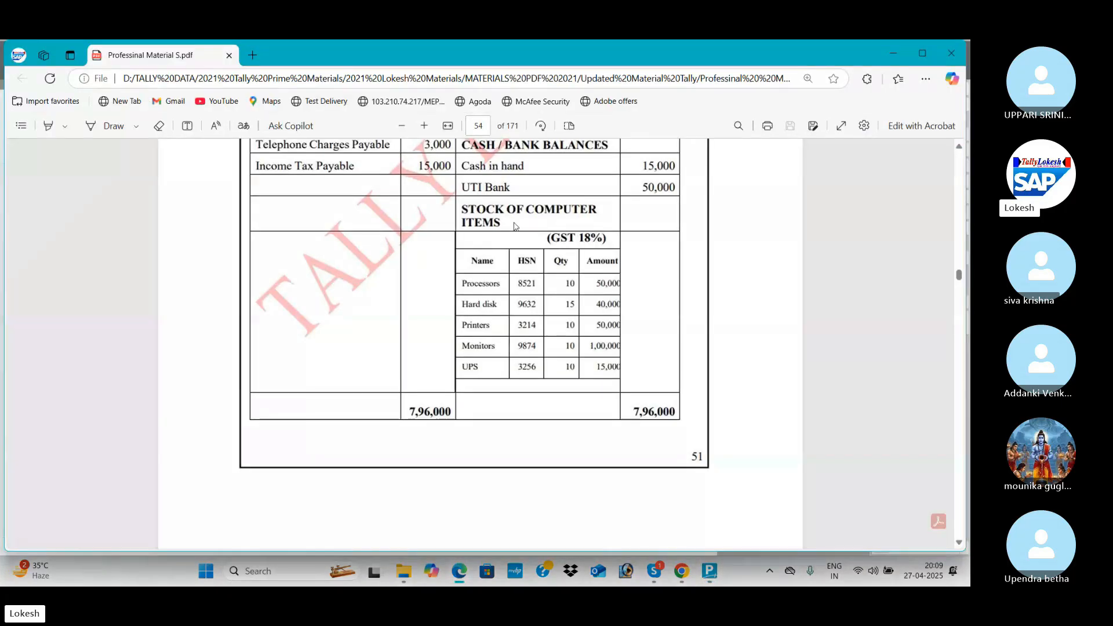
{"action": "key", "text": "alt+Tab"}
{"action": "type", "text": "15"}
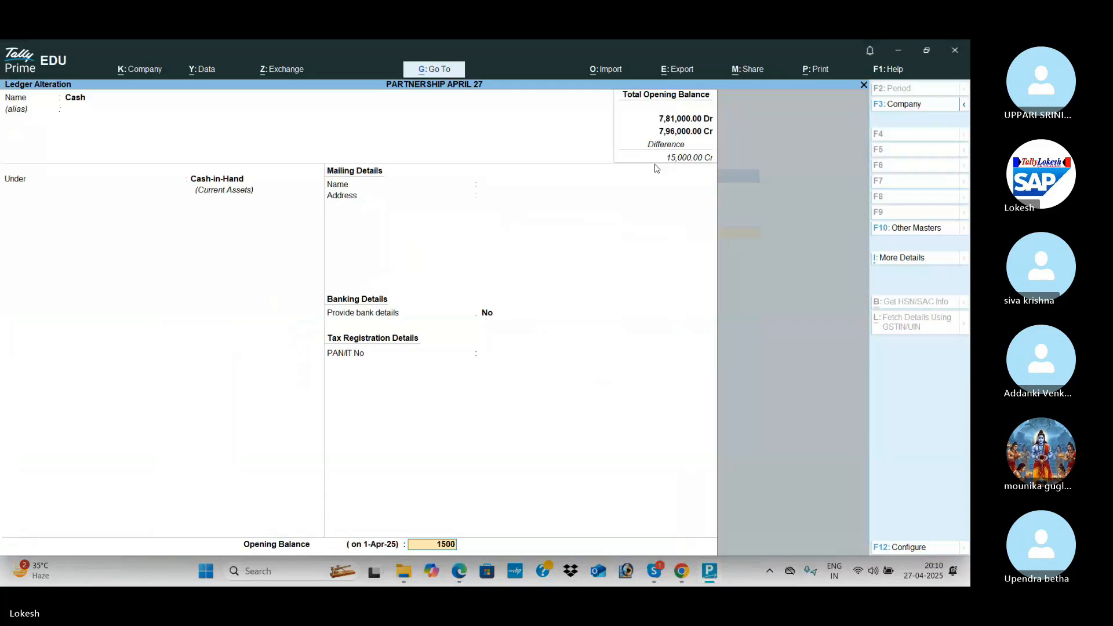
{"action": "type", "text": "000"}
{"action": "key", "text": "Return"}
{"action": "key", "text": "Return"}
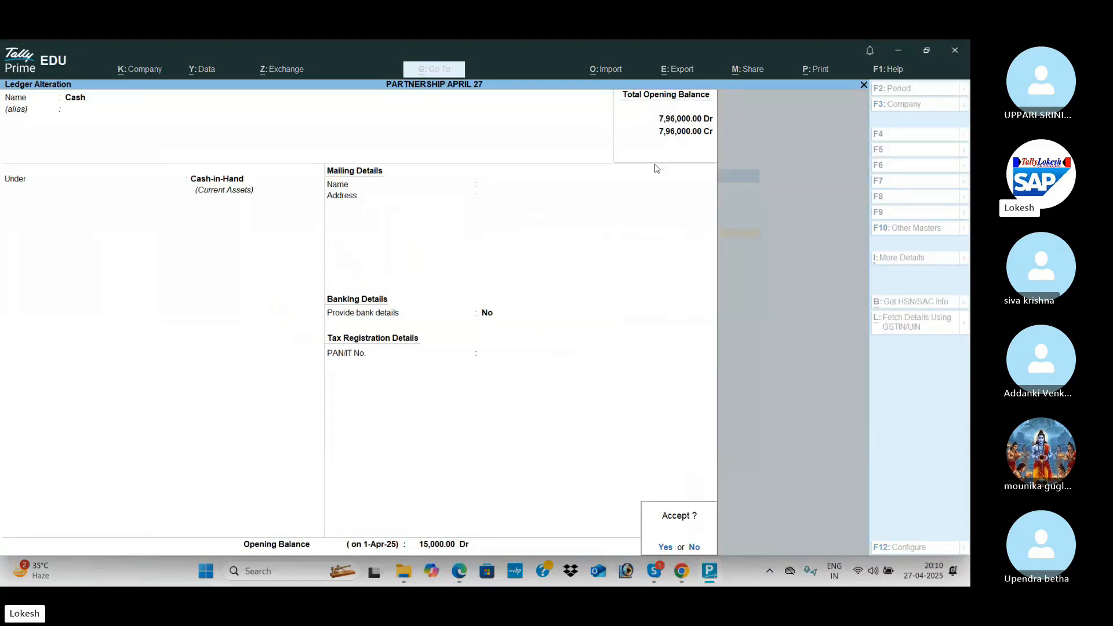
{"action": "key", "text": "Return"}
{"action": "key", "text": "Escape"}
{"action": "key", "text": "Escape"}
{"action": "key", "text": "Down"}
{"action": "key", "text": "Down"}
{"action": "key", "text": "Down"}
{"action": "key", "text": "Down"}
{"action": "key", "text": "Down"}
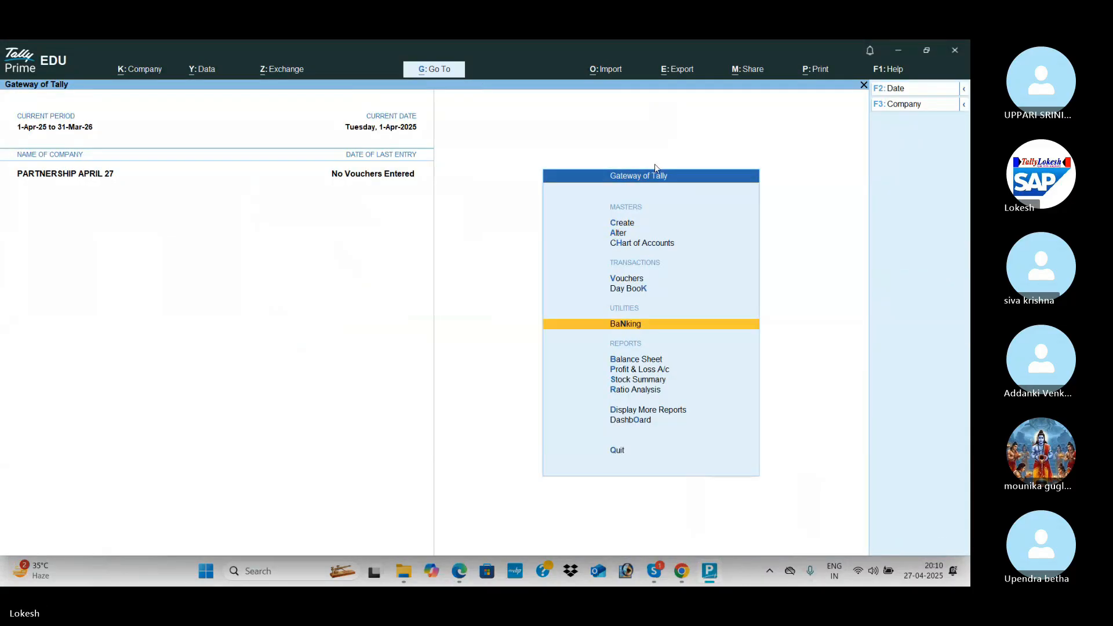
Compare the opening Balance Sheet totals of 7,96,000 with the exercise PDF, then close it.
{"action": "key", "text": "Return"}
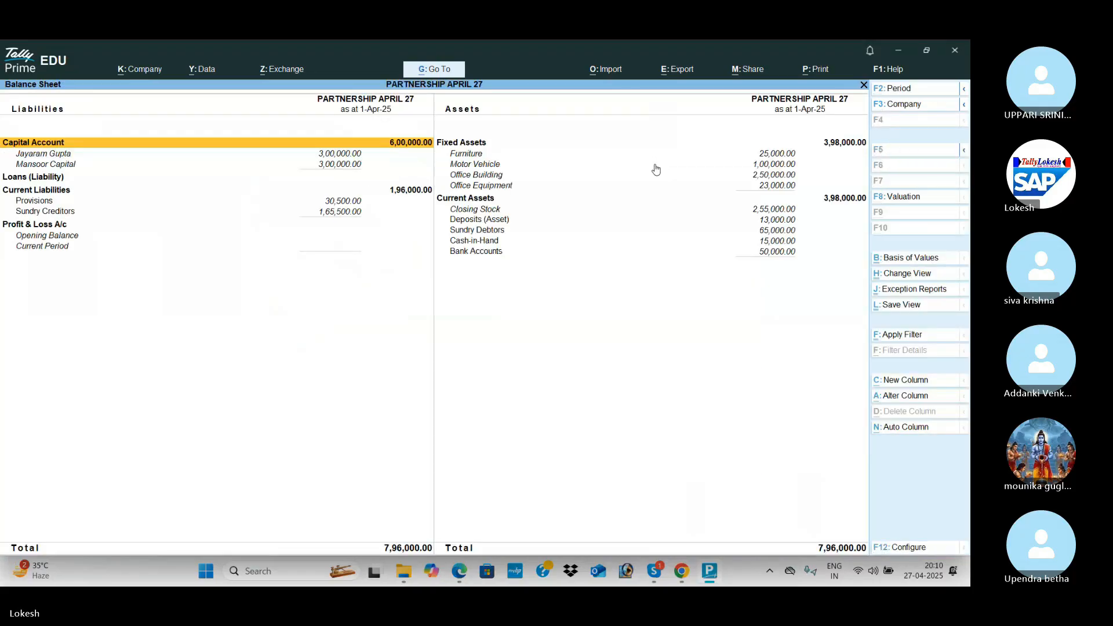
{"action": "key", "text": "alt+Tab"}
{"action": "scroll", "coordinate": [667, 278], "scroll_direction": "up", "scroll_amount": 2}
{"action": "scroll", "coordinate": [668, 280], "scroll_direction": "up", "scroll_amount": 7}
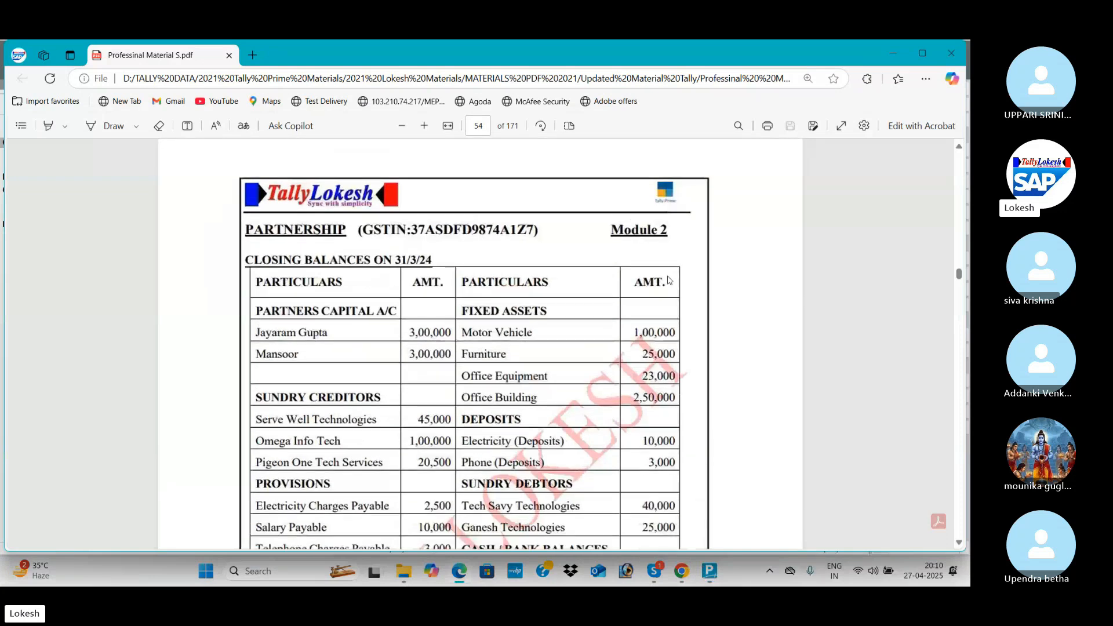
{"action": "scroll", "coordinate": [668, 281], "scroll_direction": "down", "scroll_amount": 4}
{"action": "scroll", "coordinate": [668, 281], "scroll_direction": "down", "scroll_amount": 4}
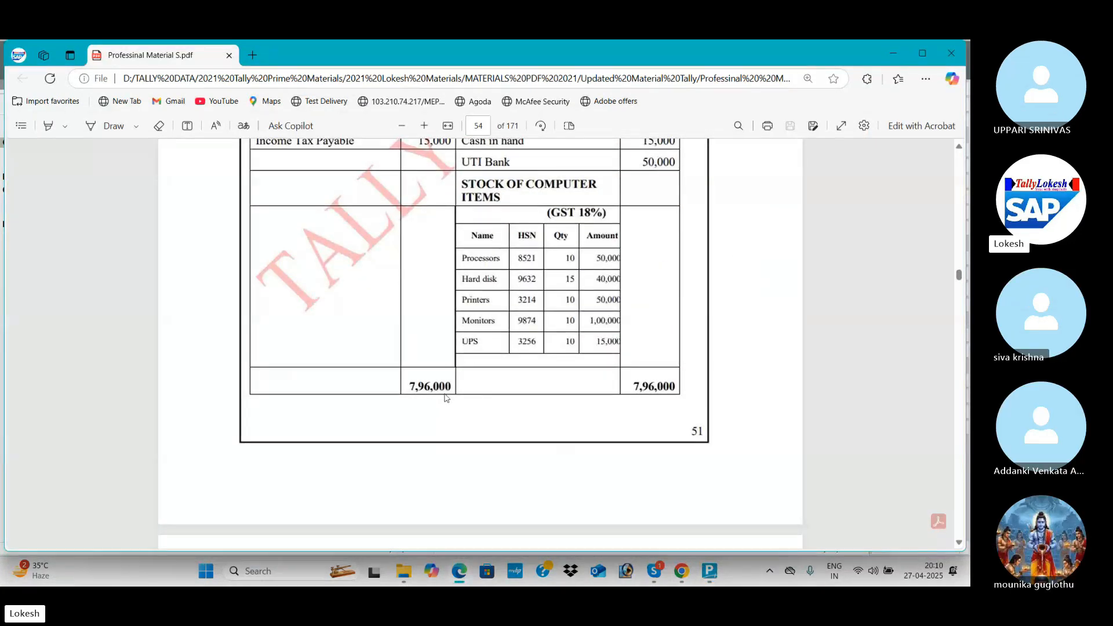
{"action": "key", "text": "alt+Tab"}
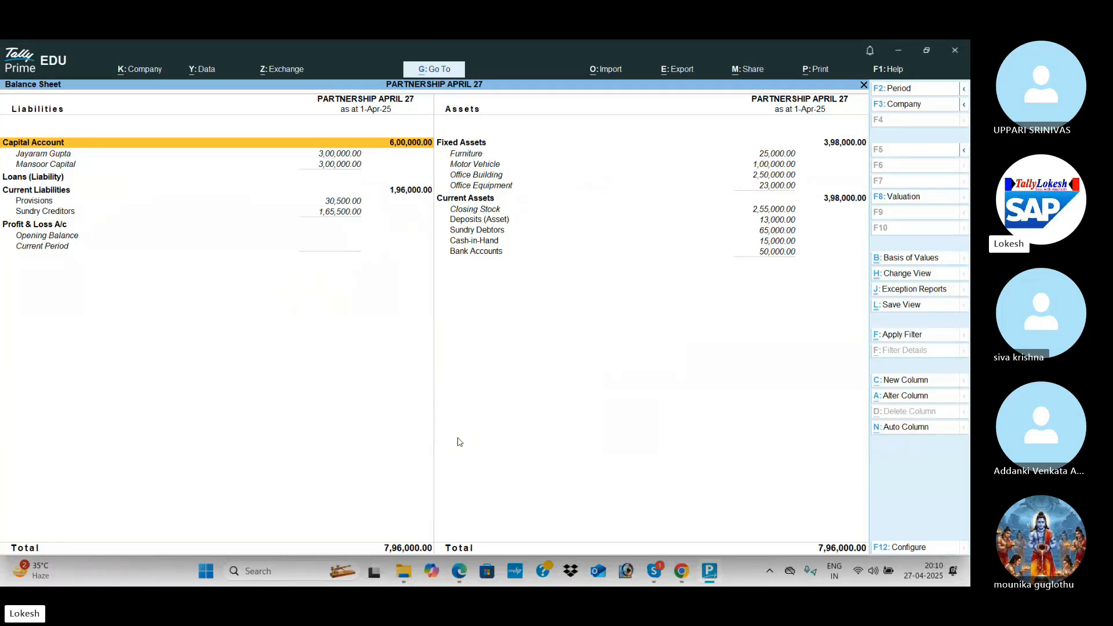
{"action": "key", "text": "Escape"}
Start a Payment voucher dated 1 July.
{"action": "key", "text": "v"}
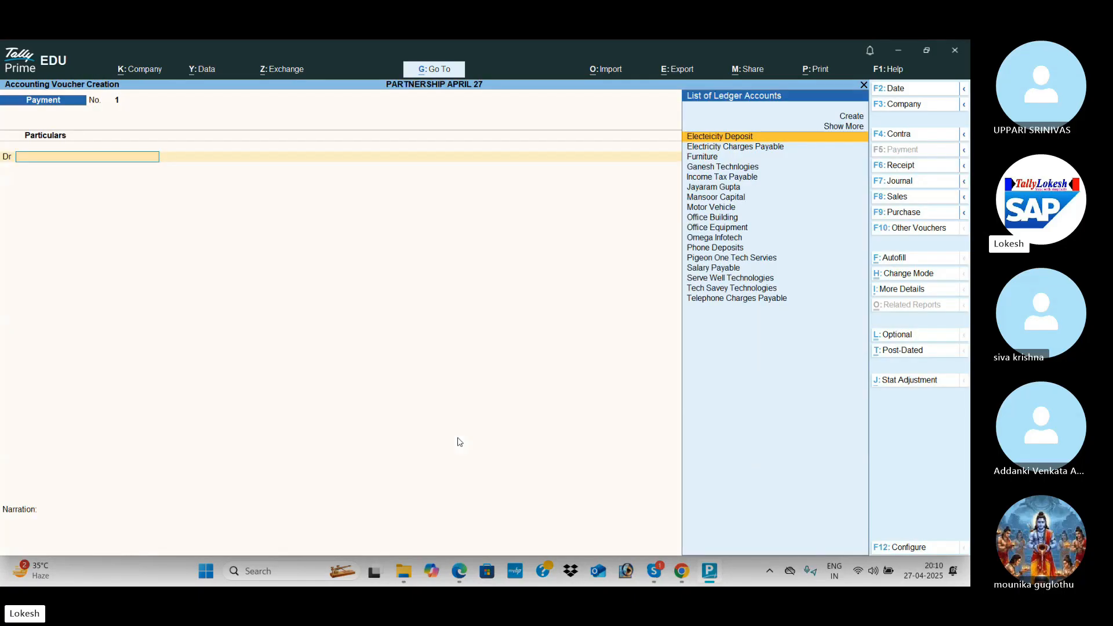
{"action": "key", "text": "alt+Tab"}
{"action": "scroll", "coordinate": [458, 442], "scroll_direction": "down", "scroll_amount": 6}
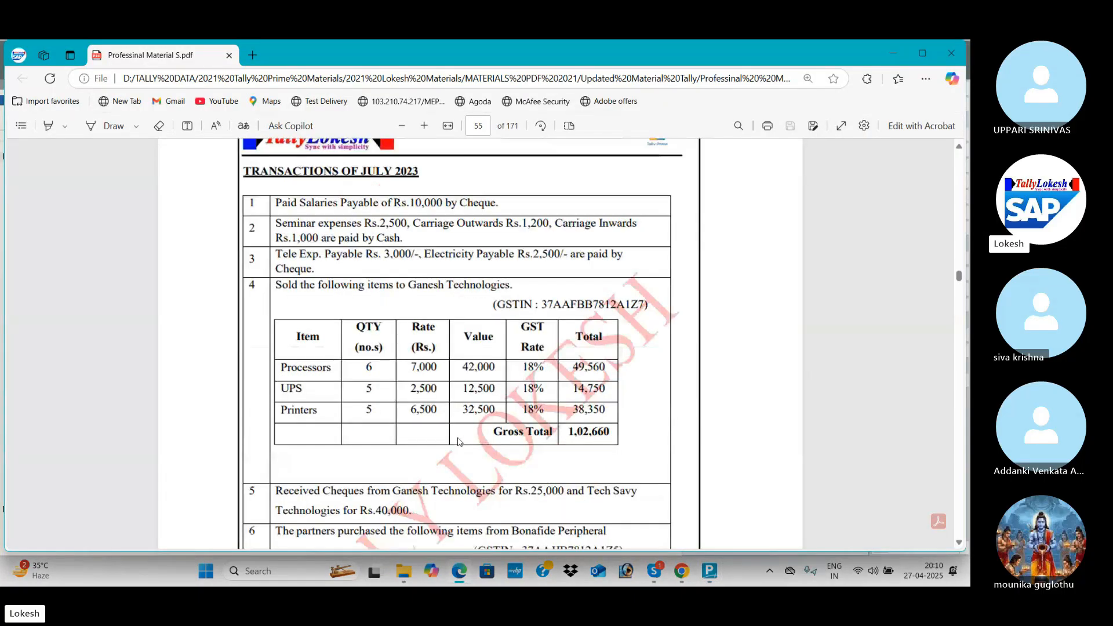
{"action": "key", "text": "alt+Tab"}
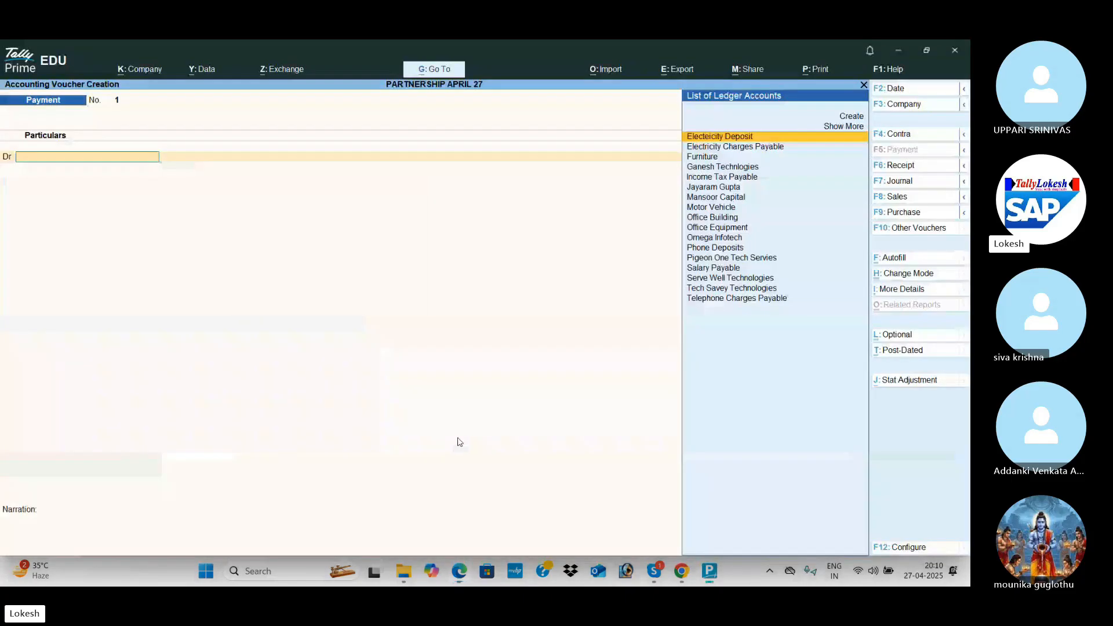
{"action": "left_click", "coordinate": [910, 90]}
{"action": "type", "text": "1-"}
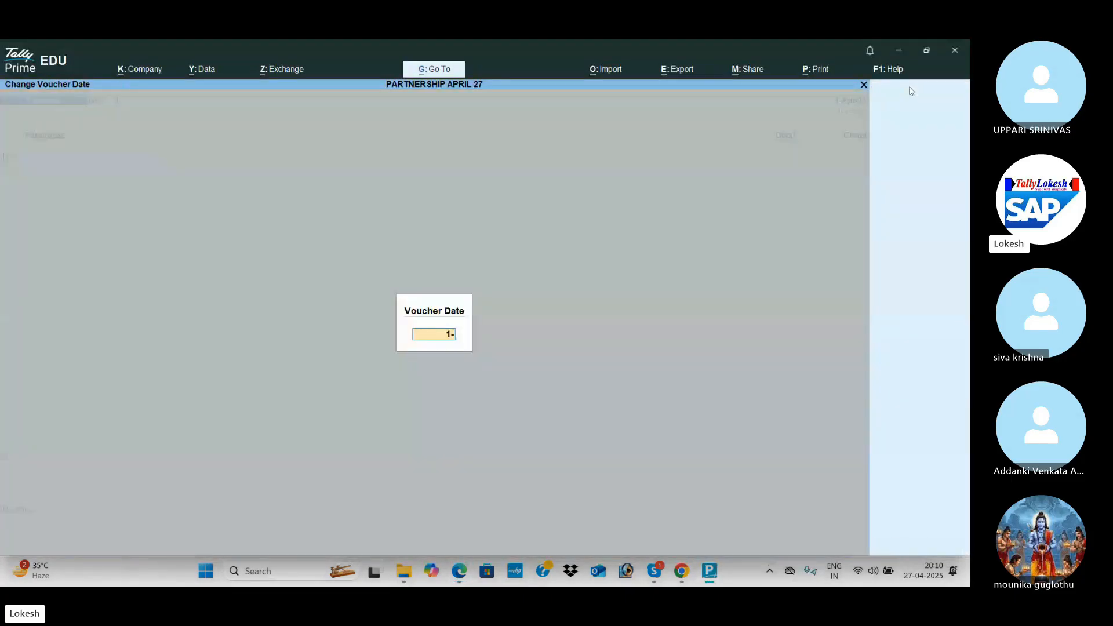
{"action": "key", "text": "Return"}
Debit Salary Payable 10,000, credit Uti Bank, and save voucher No. 1.
{"action": "type", "text": "sa"}
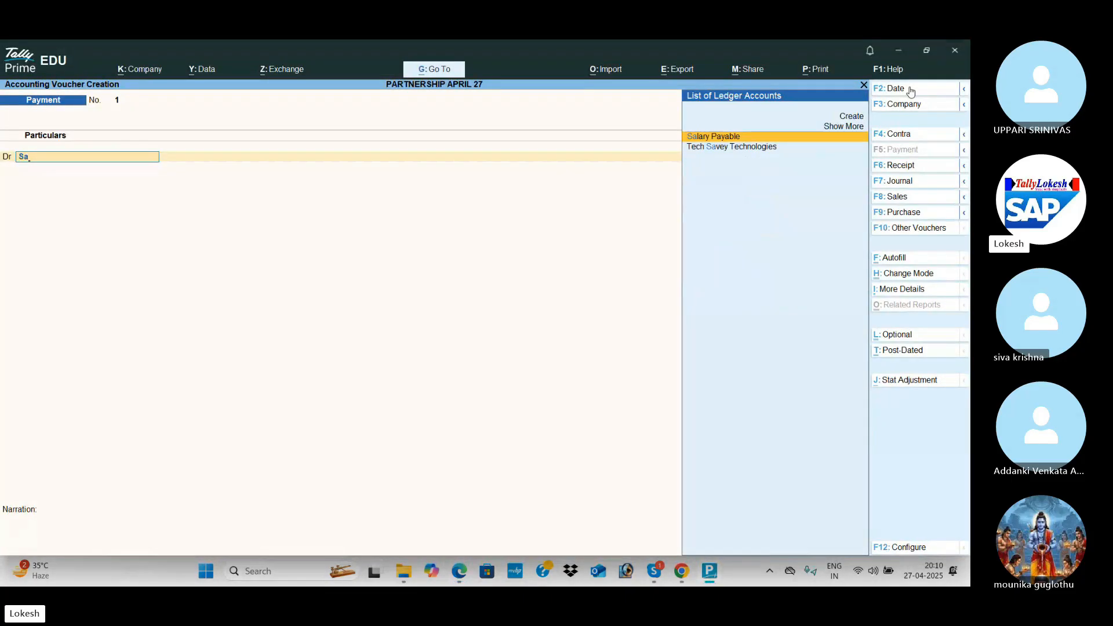
{"action": "key", "text": "Return"}
{"action": "key", "text": "alt+Tab"}
{"action": "key", "text": "alt+Tab"}
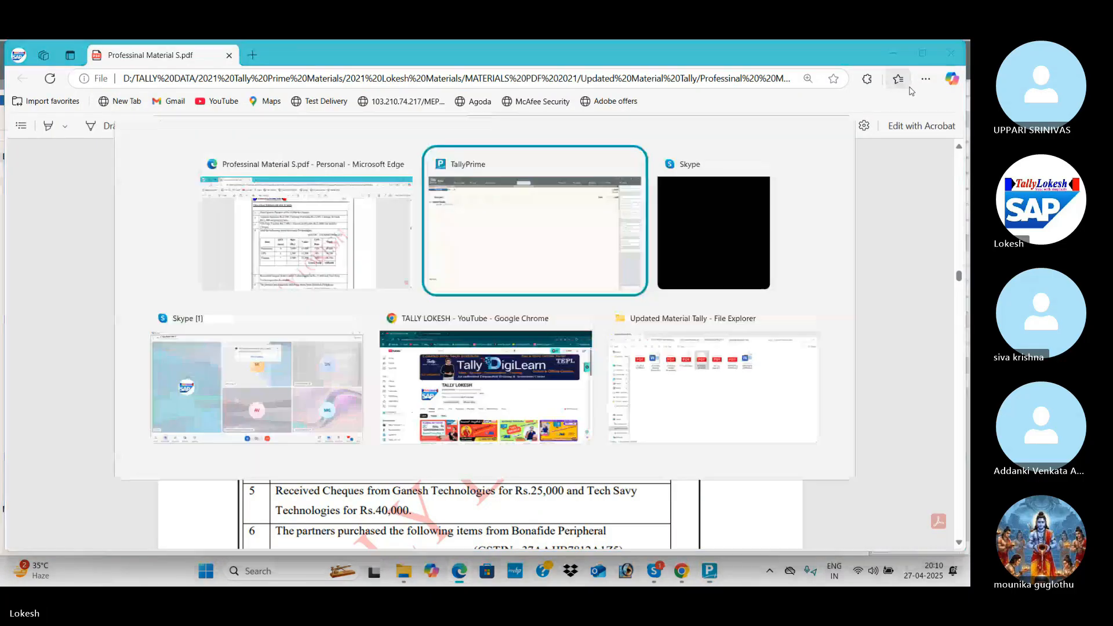
{"action": "type", "text": "100"}
{"action": "key", "text": "Return"}
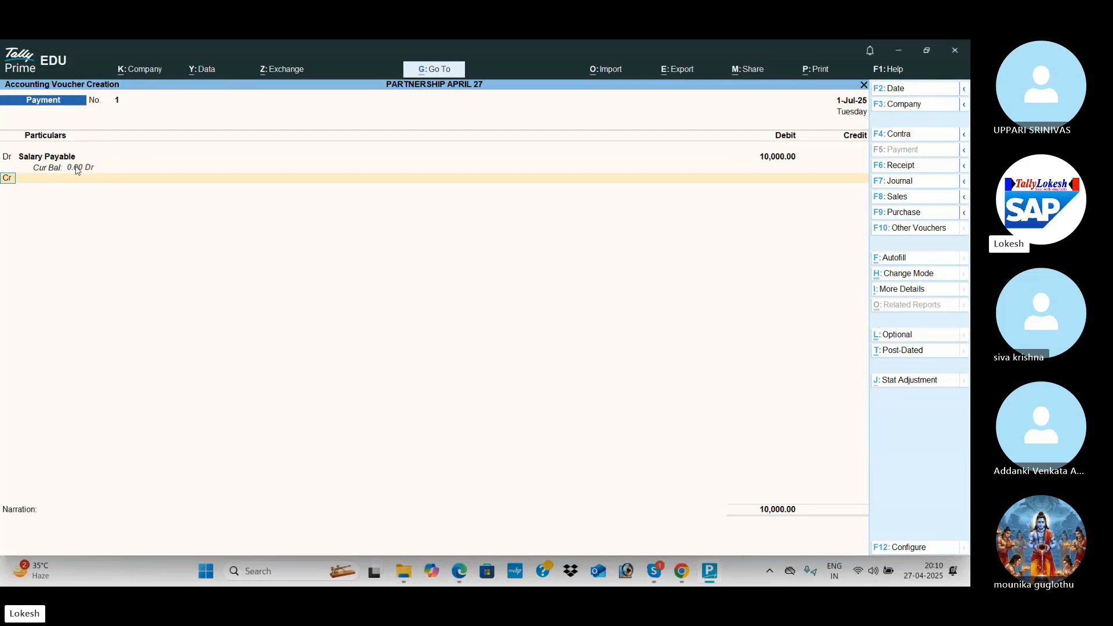
{"action": "key", "text": "Return"}
{"action": "type", "text": "u"}
{"action": "key", "text": "Return"}
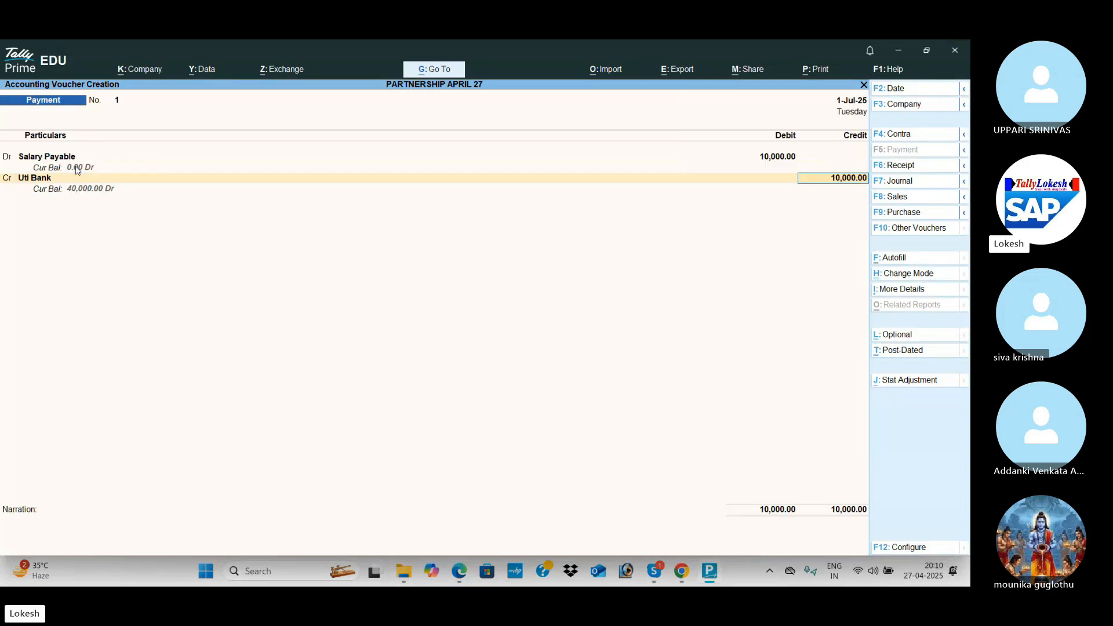
{"action": "key", "text": "ctrl+a"}
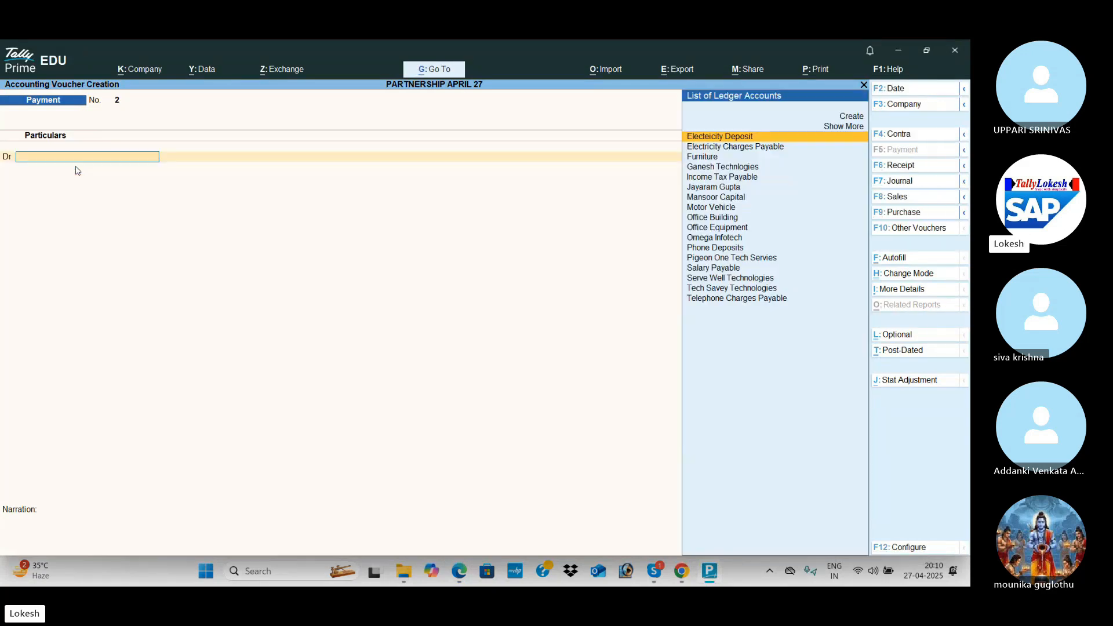
Create the Seminar Expenses ledger under Indirect Expenses and debit it 2,500.
{"action": "key", "text": "alt+c"}
{"action": "key", "text": "alt+Tab"}
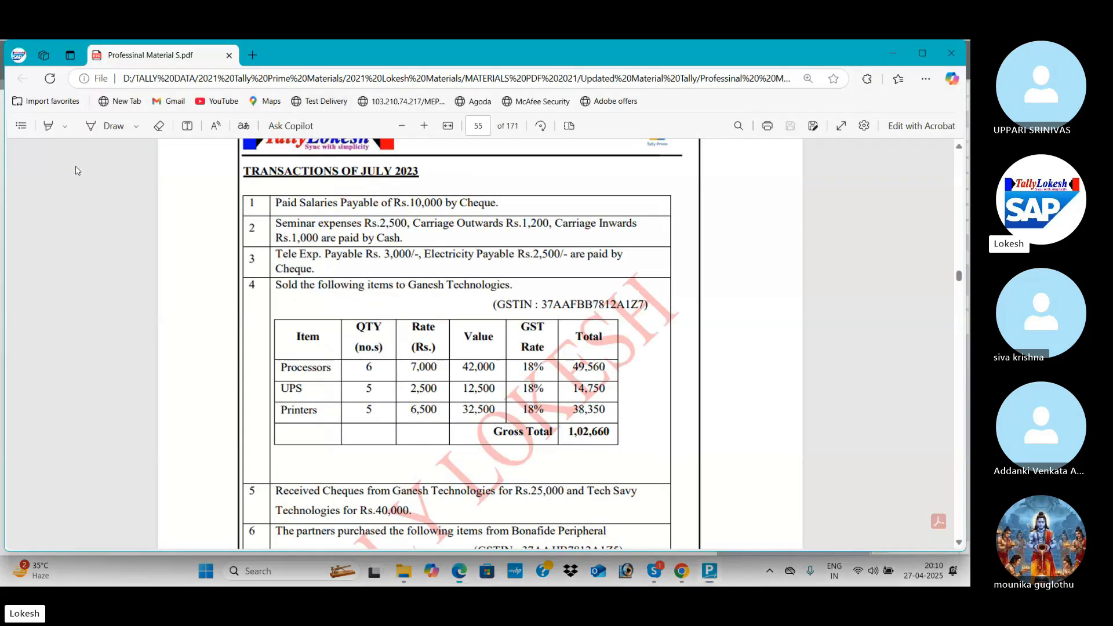
{"action": "key", "text": "alt+Tab"}
{"action": "type", "text": "Sem"}
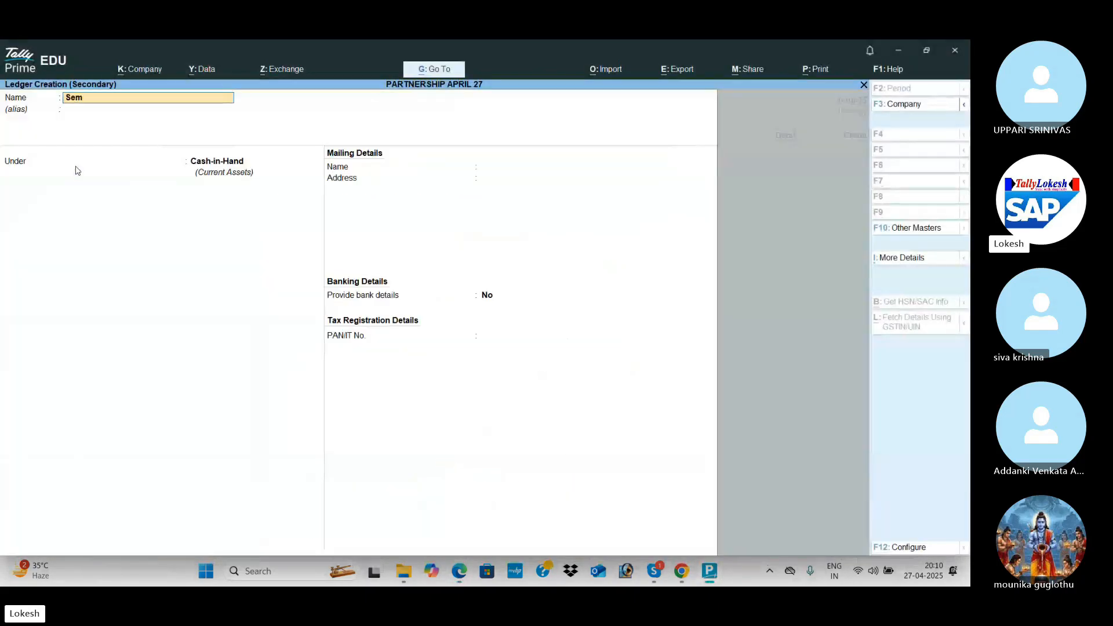
{"action": "type", "text": "inar e"}
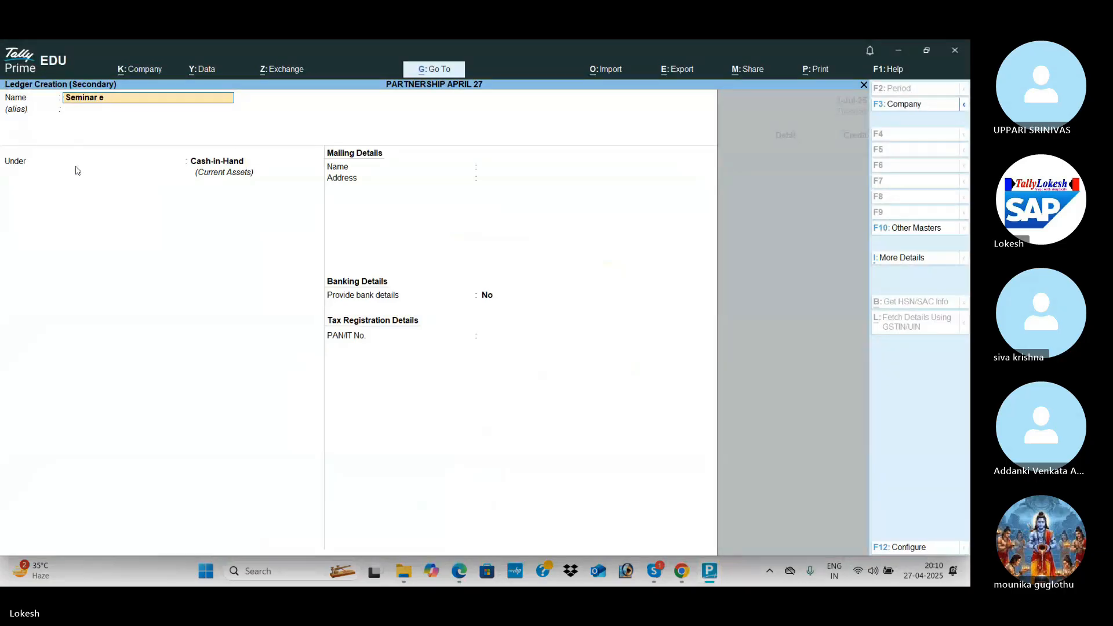
{"action": "type", "text": "ses"}
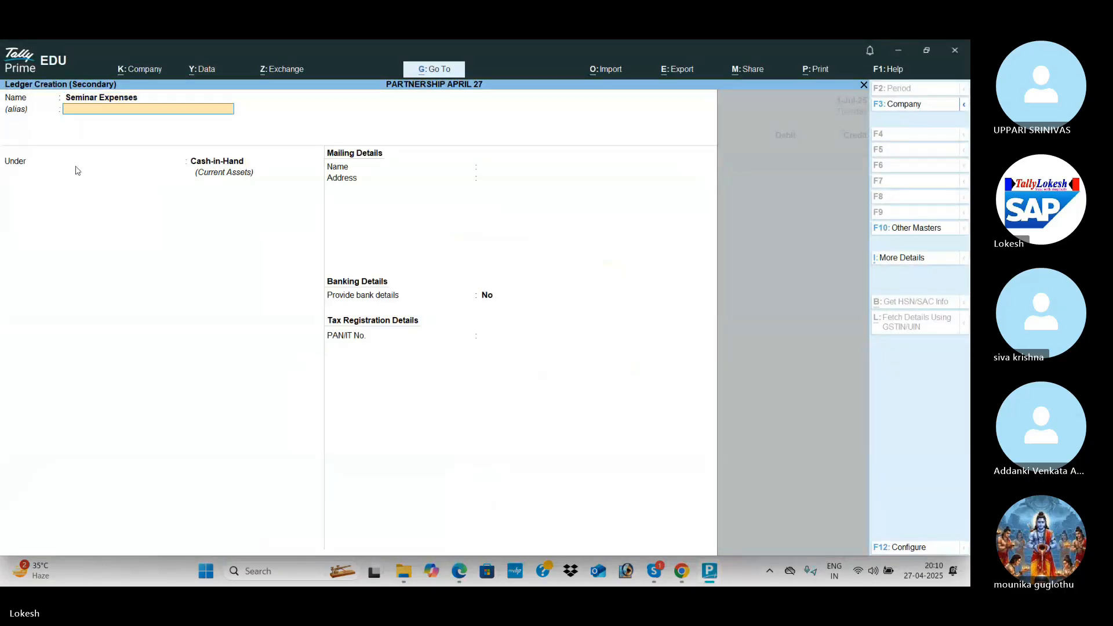
{"action": "key", "text": "Return"}
{"action": "type", "text": "ind"}
{"action": "key", "text": "Down"}
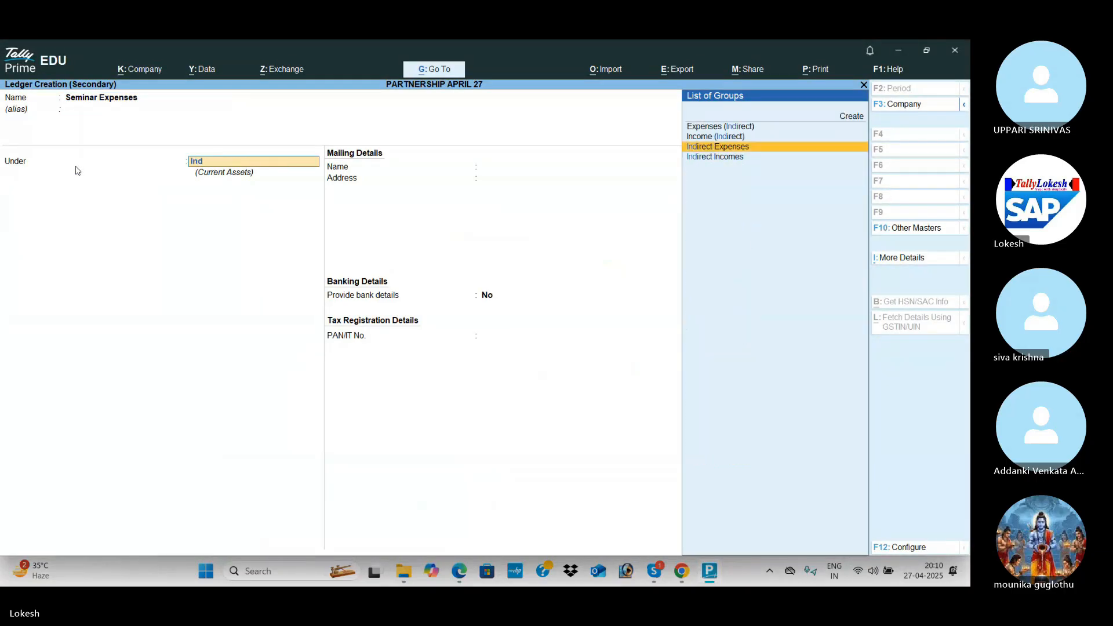
{"action": "key", "text": "Return"}
{"action": "key", "text": "ctrl+a"}
{"action": "key", "text": "ctrl"}
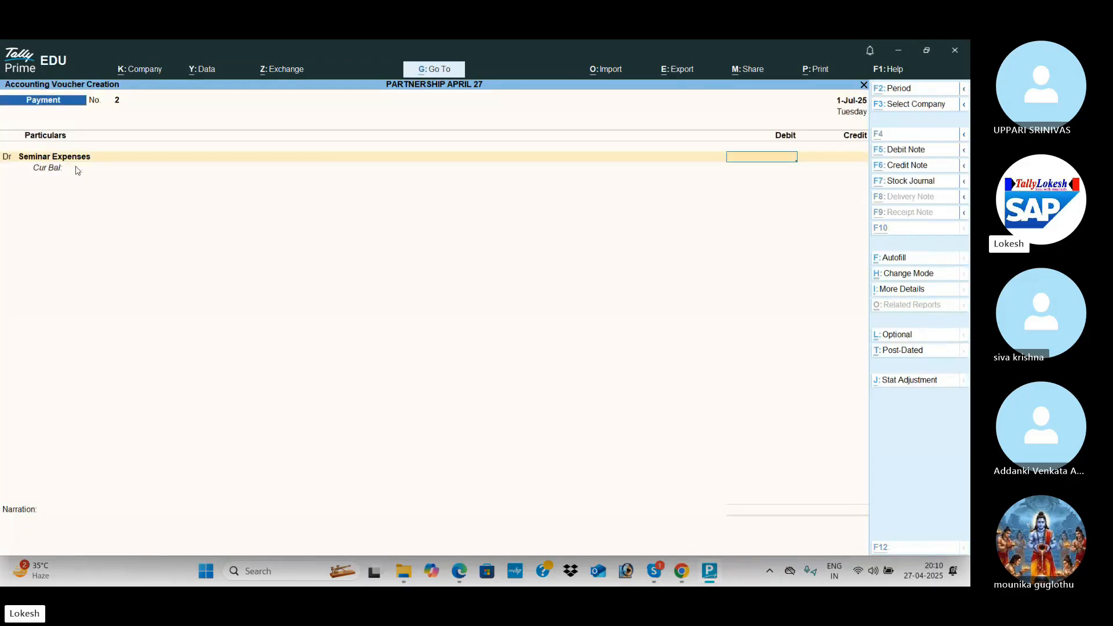
{"action": "key", "text": "alt+Tab"}
Create a Carriage Outwards ledger under Indirect Expenses and debit it 1,200.
{"action": "key", "text": "alt+Tab"}
{"action": "type", "text": "2500"}
{"action": "key", "text": "Return"}
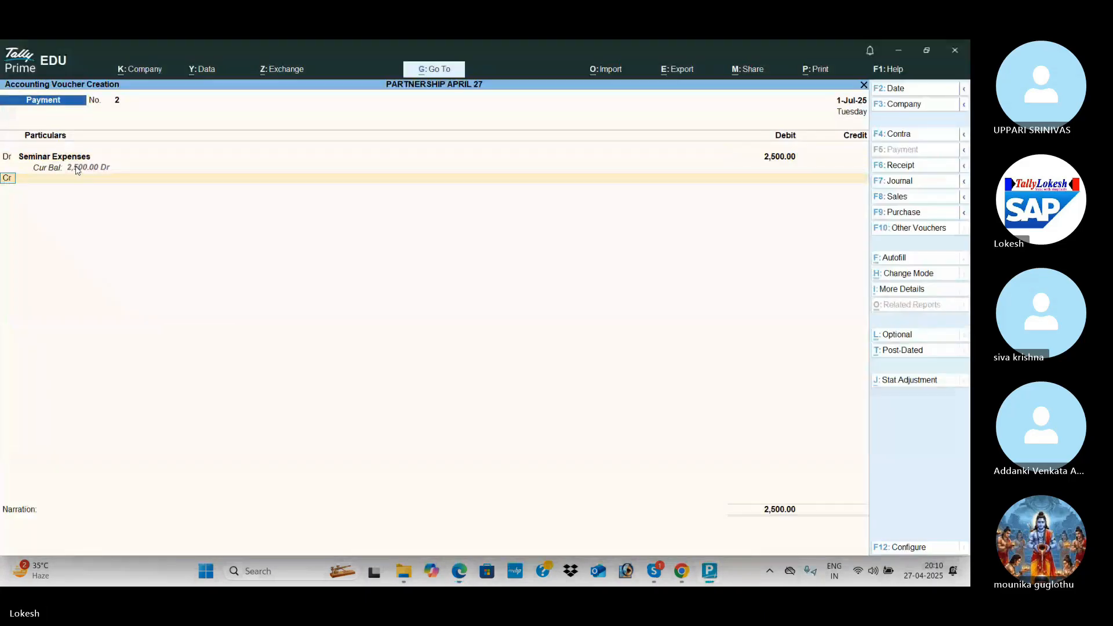
{"action": "key", "text": "alt+c"}
{"action": "key", "text": "alt+Tab"}
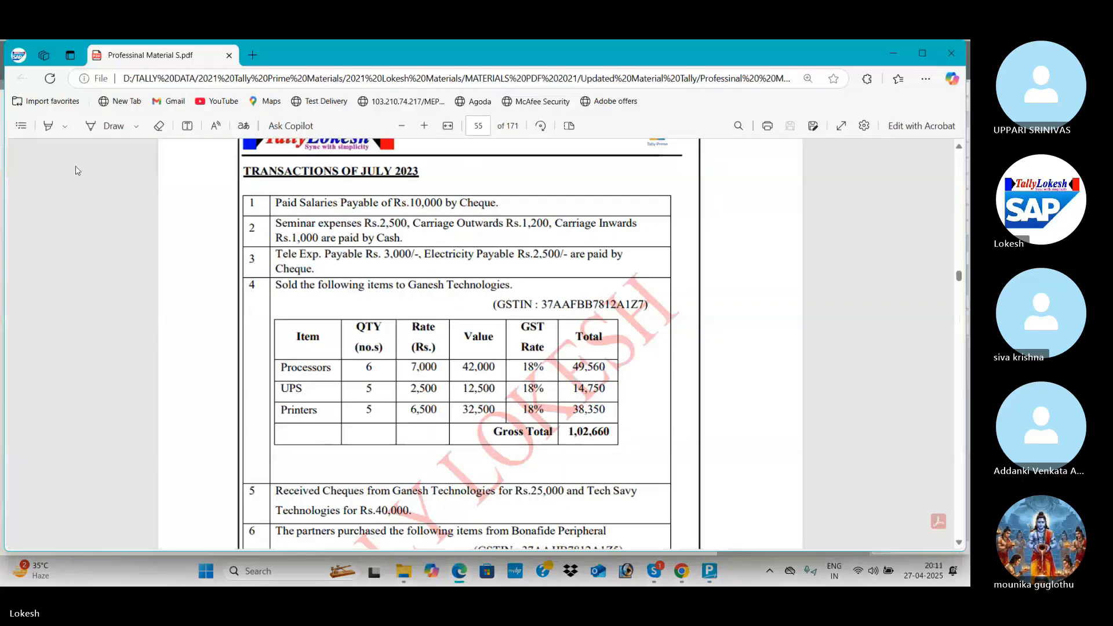
{"action": "key", "text": "alt+Tab"}
{"action": "type", "text": "Carriag"}
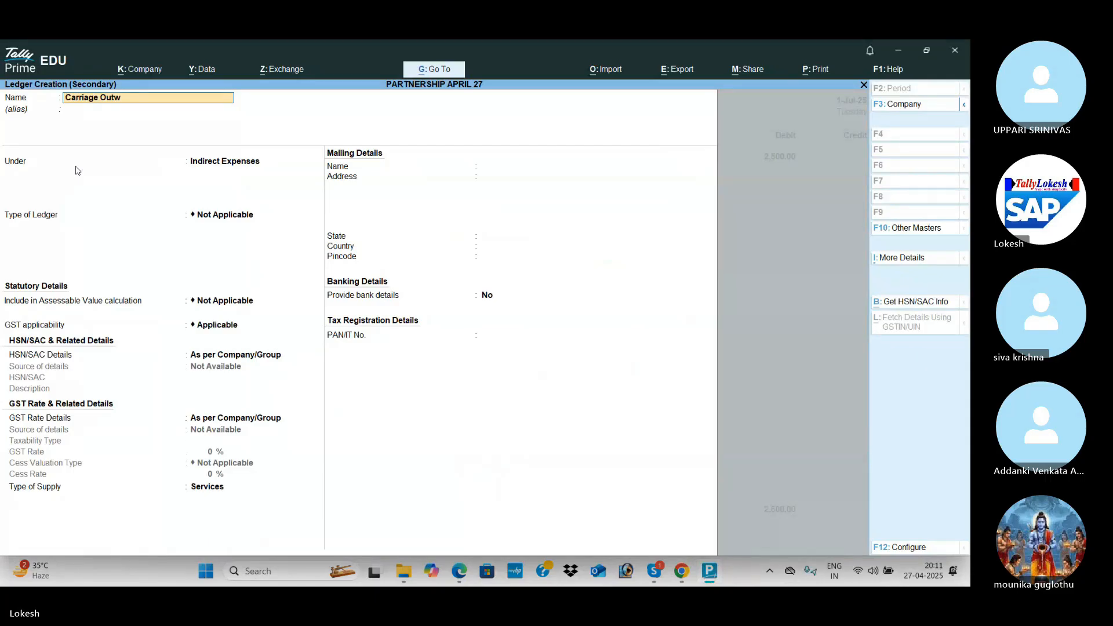
{"action": "type", "text": "e Outwards"}
{"action": "key", "text": "Return"}
{"action": "type", "text": "D"}
{"action": "key", "text": "BackSpace"}
{"action": "type", "text": "In"}
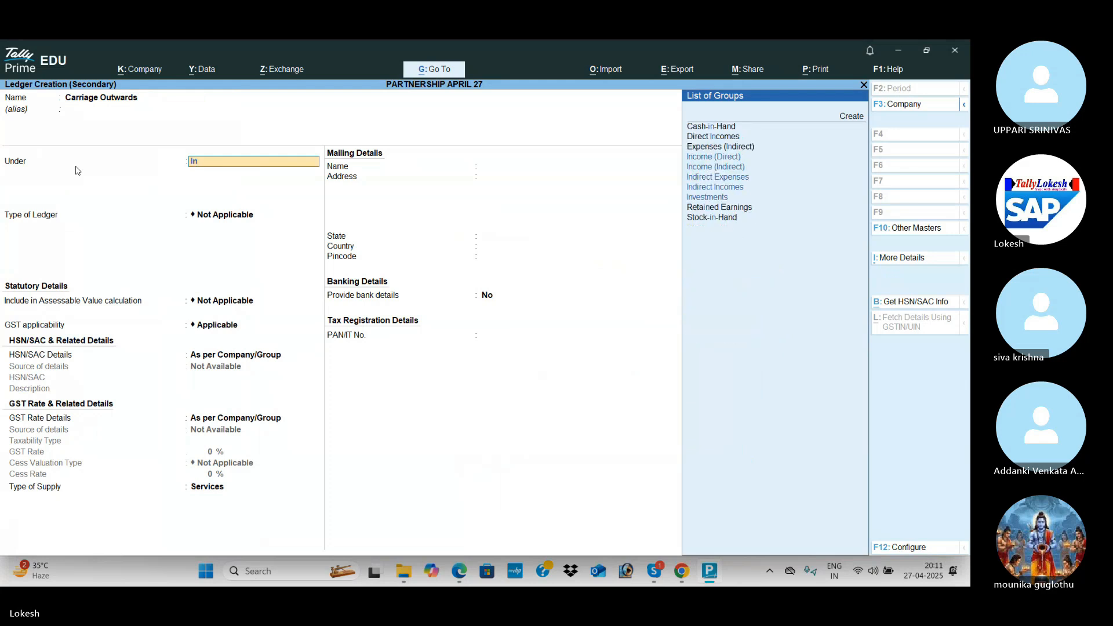
{"action": "key", "text": "Down"}
{"action": "key", "text": "Down"}
{"action": "key", "text": "Return"}
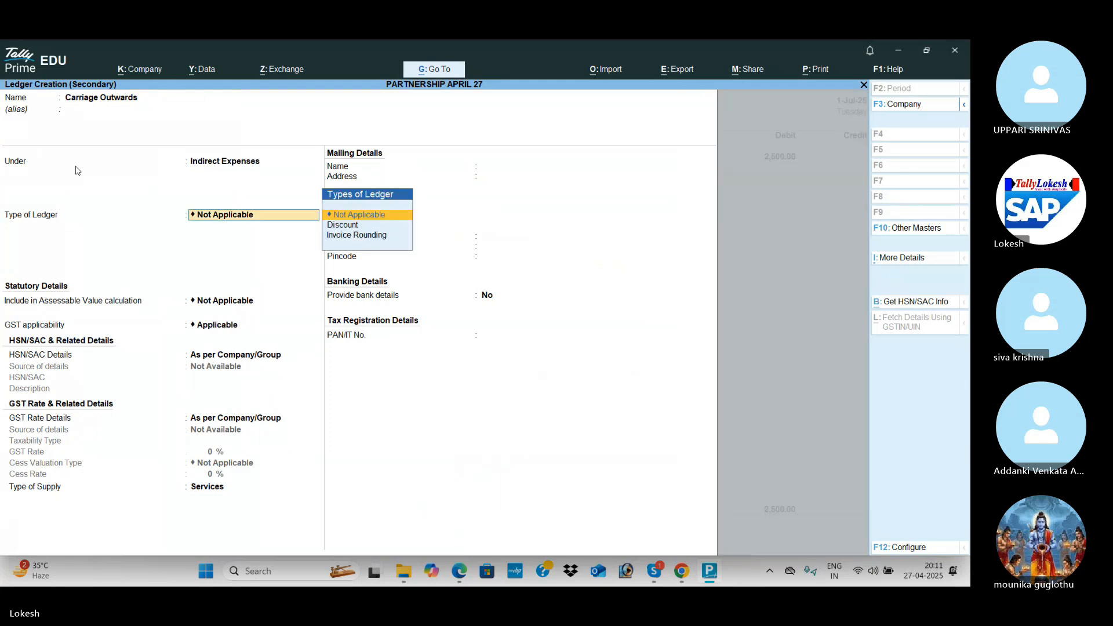
{"action": "key", "text": "ctrl+a"}
{"action": "key", "text": "alt+Tab"}
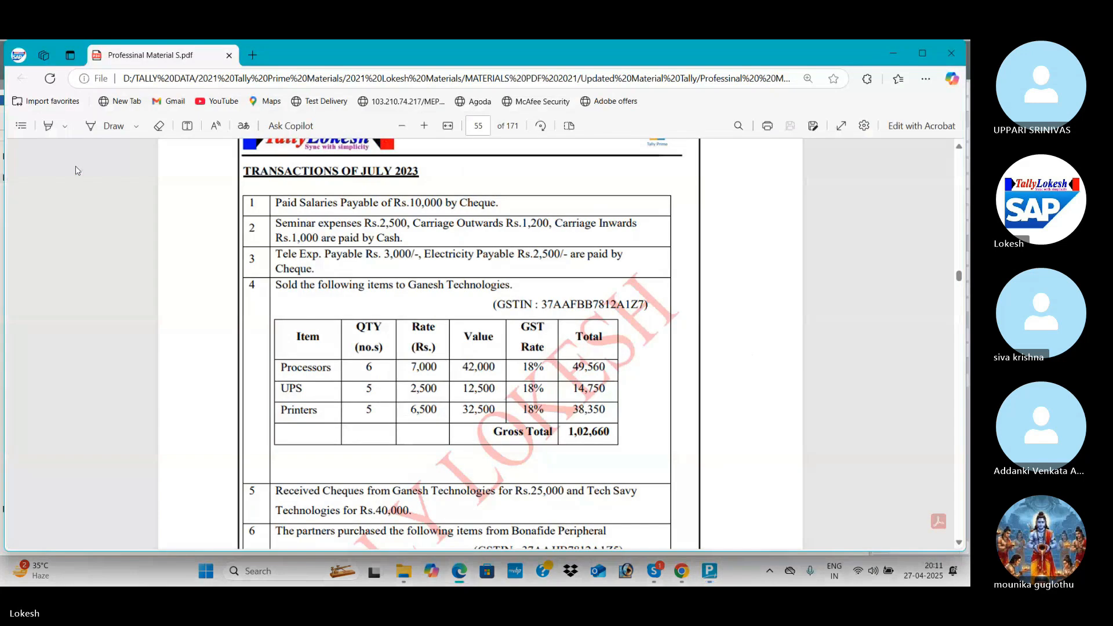
{"action": "key", "text": "alt+Tab"}
{"action": "type", "text": "12"}
{"action": "key", "text": "Return"}
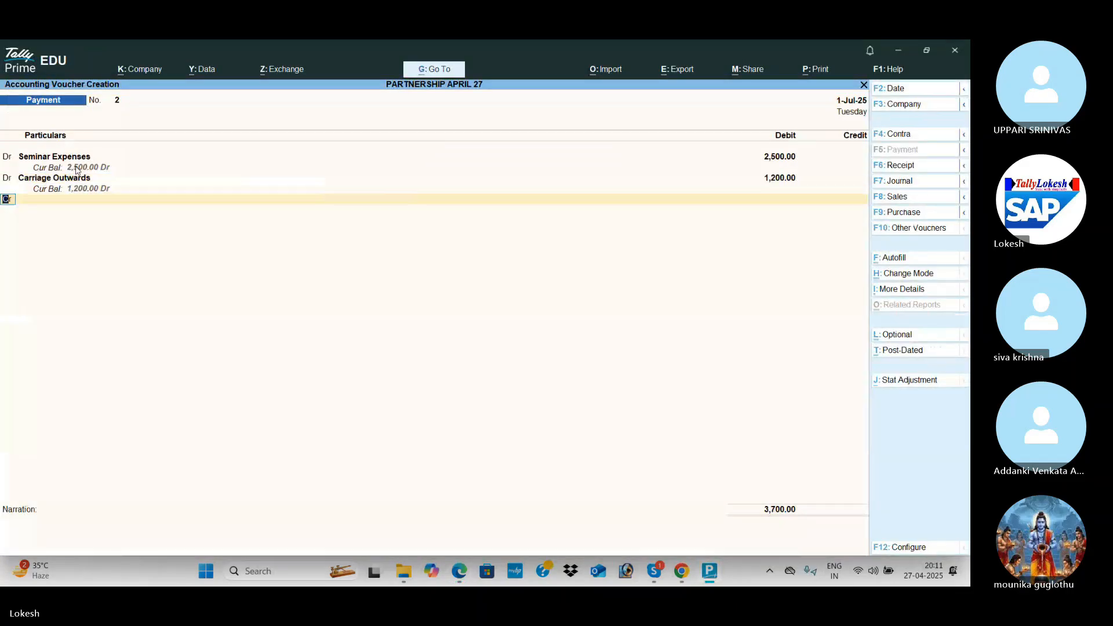
{"action": "key", "text": "Return"}
Create a Carriage Inwards ledger under Direct Expenses and debit it 1,000.
{"action": "key", "text": "alt+c"}
{"action": "type", "text": "Ca"}
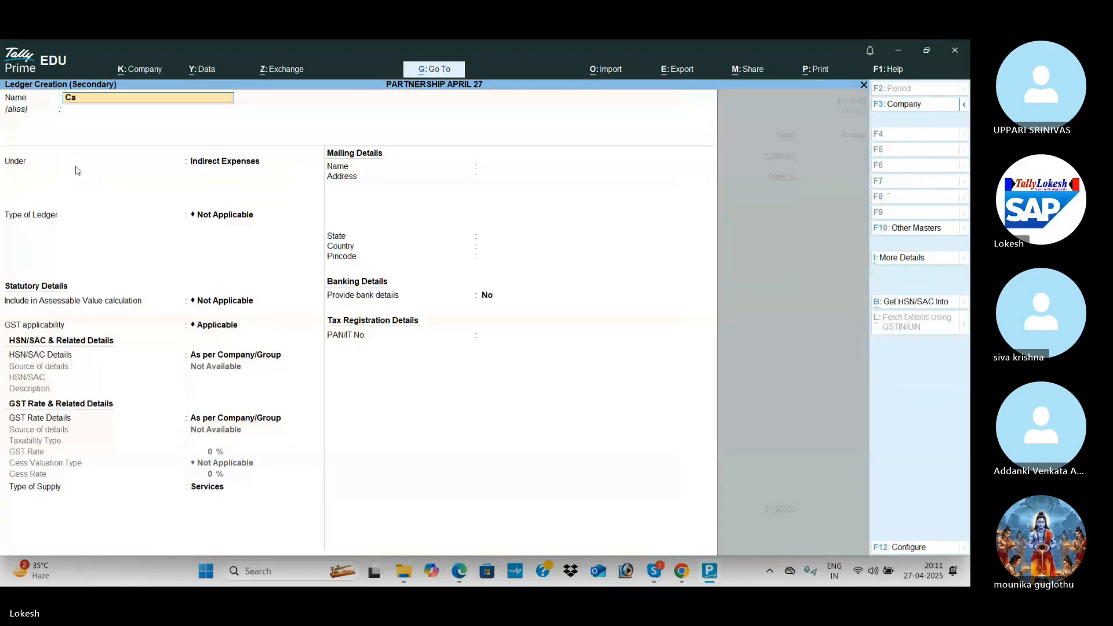
{"action": "type", "text": "rriage inwards"}
{"action": "key", "text": "Return"}
{"action": "type", "text": "dir"}
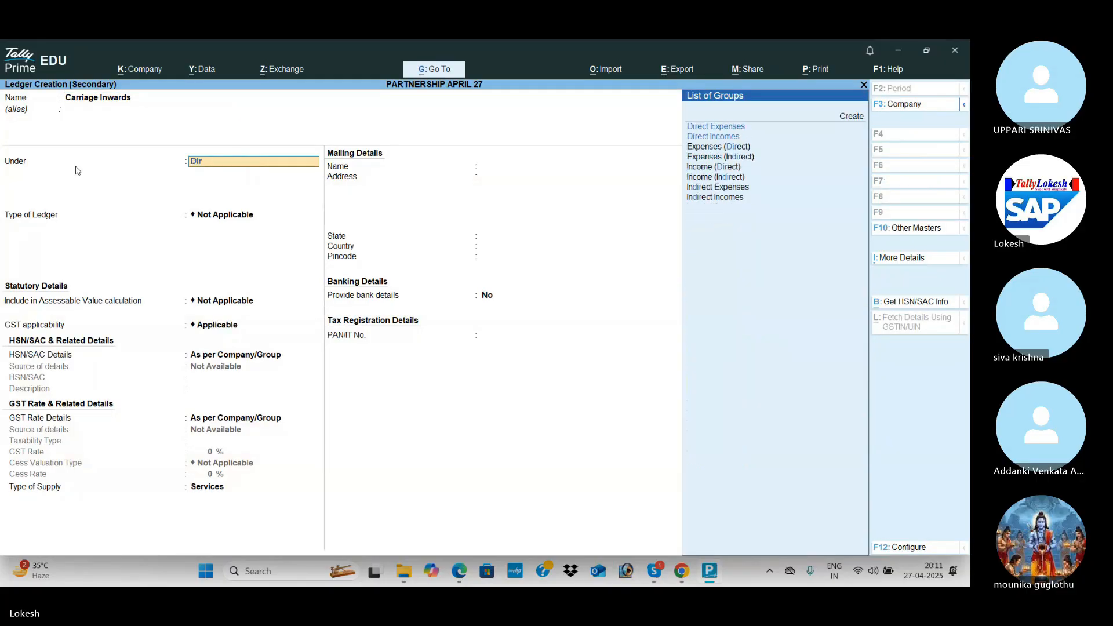
{"action": "key", "text": "Return"}
{"action": "key", "text": "ctrl+a"}
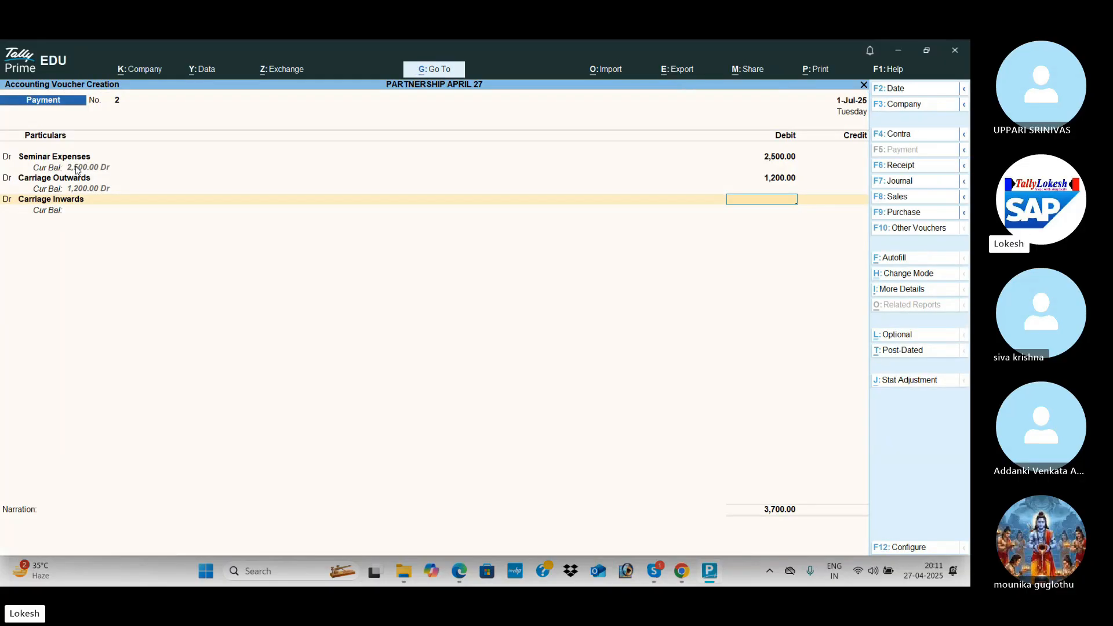
{"action": "key", "text": "alt+Tab"}
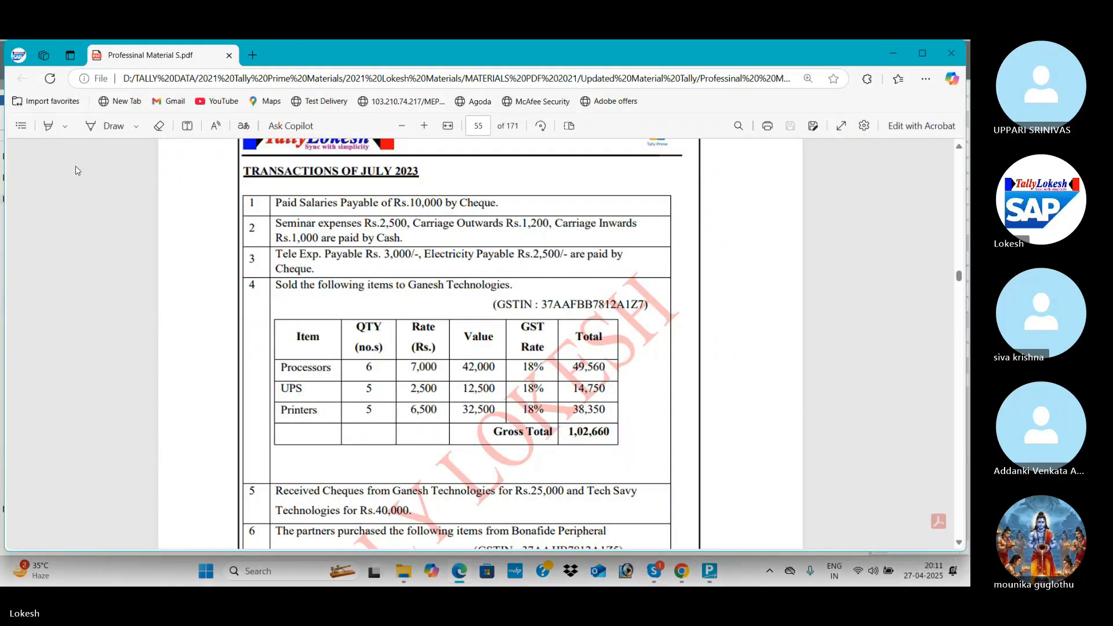
{"action": "key", "text": "alt+Tab"}
{"action": "key", "text": "Return"}
Credit Cash for 4,700 and save payment voucher 2.
{"action": "key", "text": "alt+Tab"}
{"action": "key", "text": "alt+Tab"}
{"action": "type", "text": "cas"}
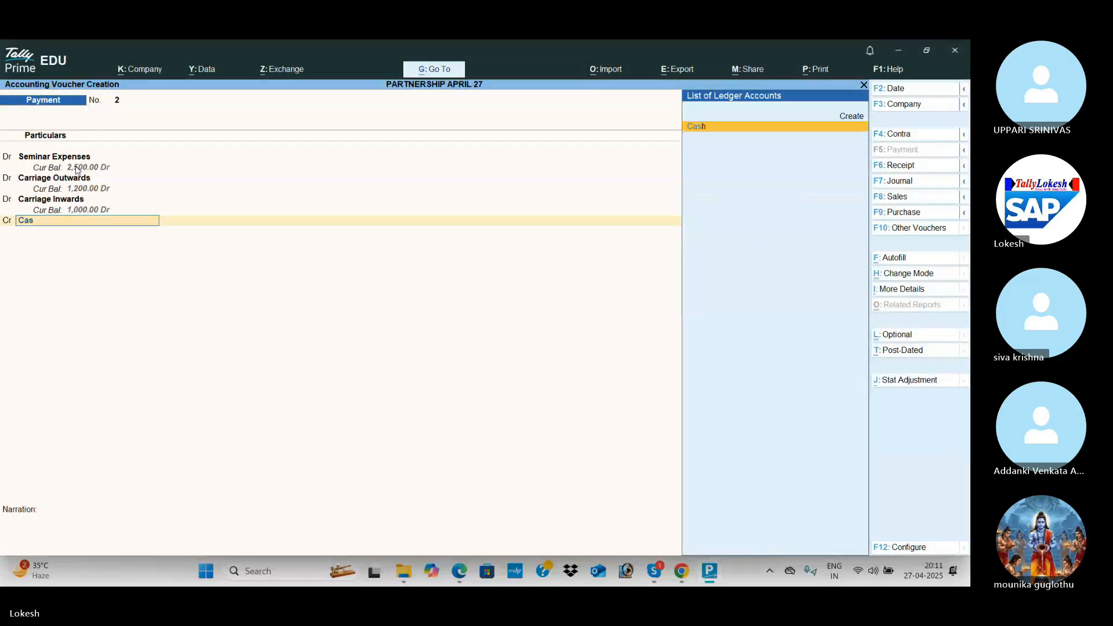
{"action": "key", "text": "Return"}
{"action": "key", "text": "Return"}
{"action": "key", "text": "Return"}
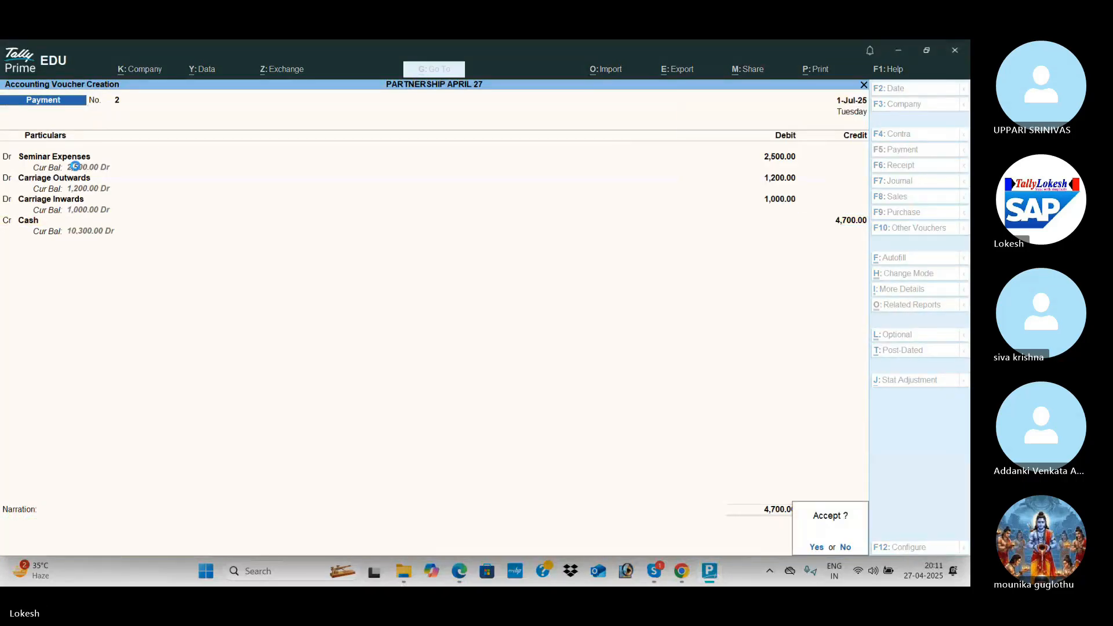
{"action": "key", "text": "Return"}
In the next payment voucher, debit Telephone Charges Payable.
{"action": "key", "text": "alt+Tab"}
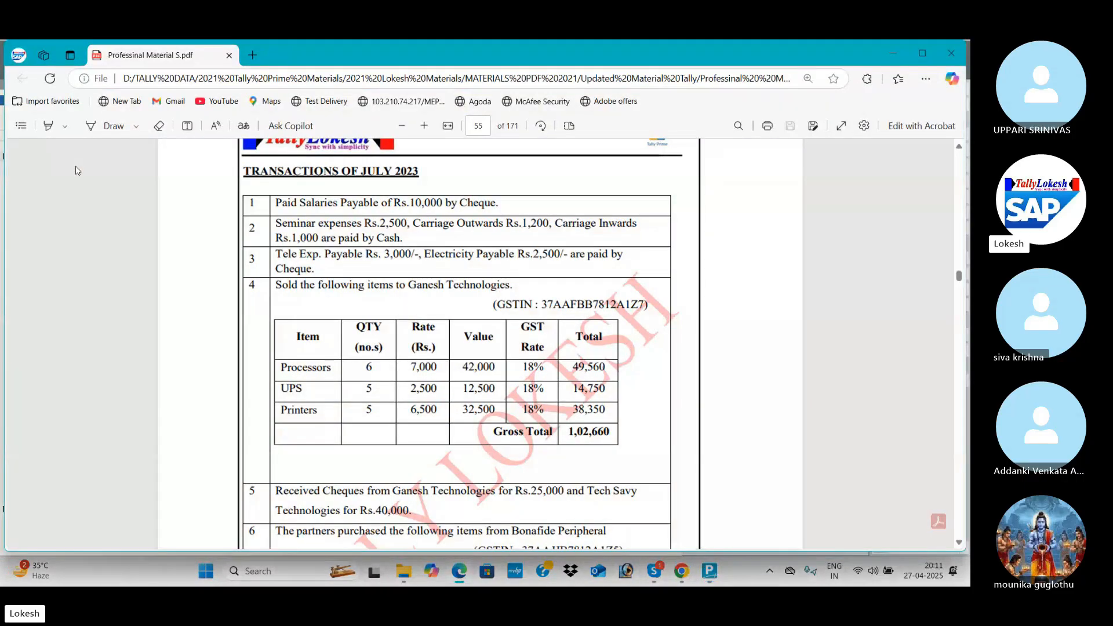
{"action": "key", "text": "alt+Tab"}
{"action": "type", "text": "Te"}
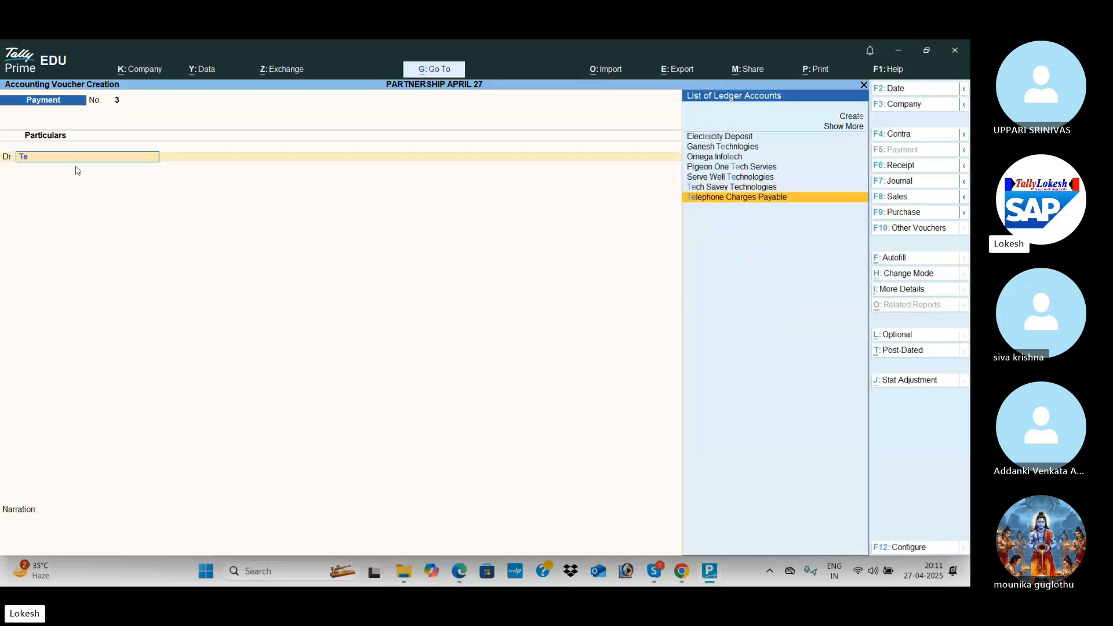
{"action": "key", "text": "Return"}
{"action": "key", "text": "alt+Tab"}
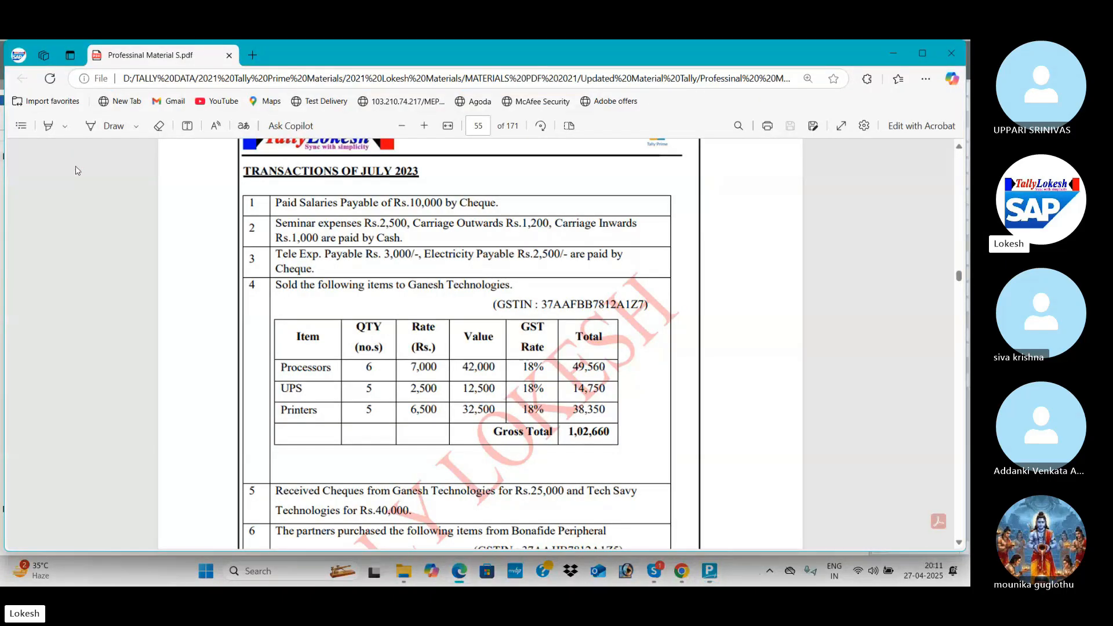
Debit Telephone Charges Payable 3,000 and Electricity Charges Payable 2,500.
{"action": "key", "text": "alt+Tab"}
{"action": "type", "text": "3000"}
{"action": "key", "text": "Return"}
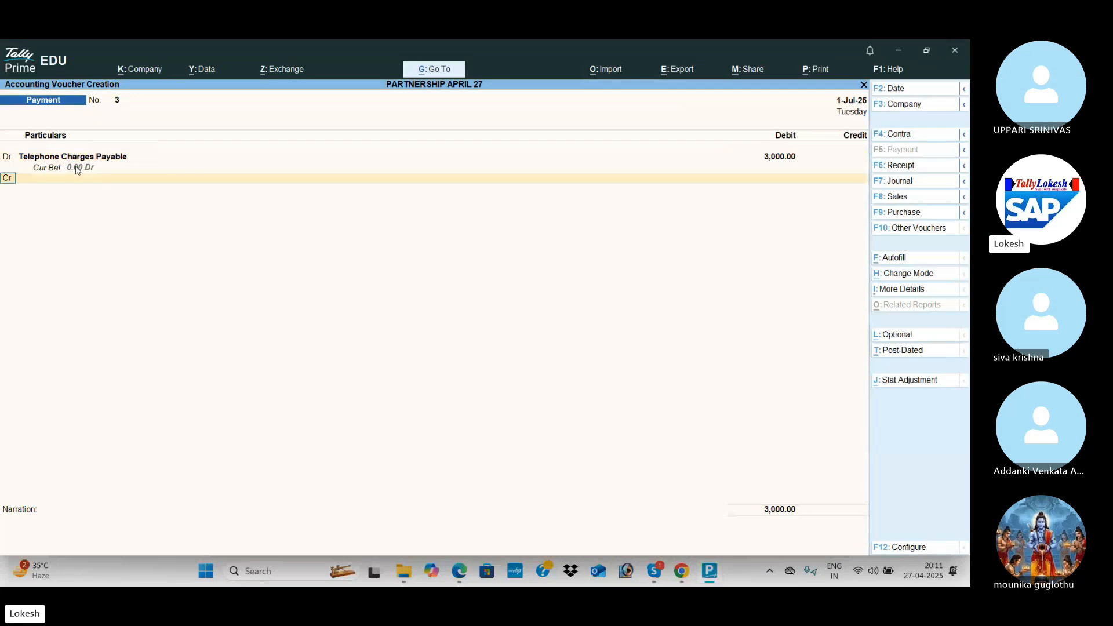
{"action": "key", "text": "alt+Tab"}
{"action": "key", "text": "alt+Tab"}
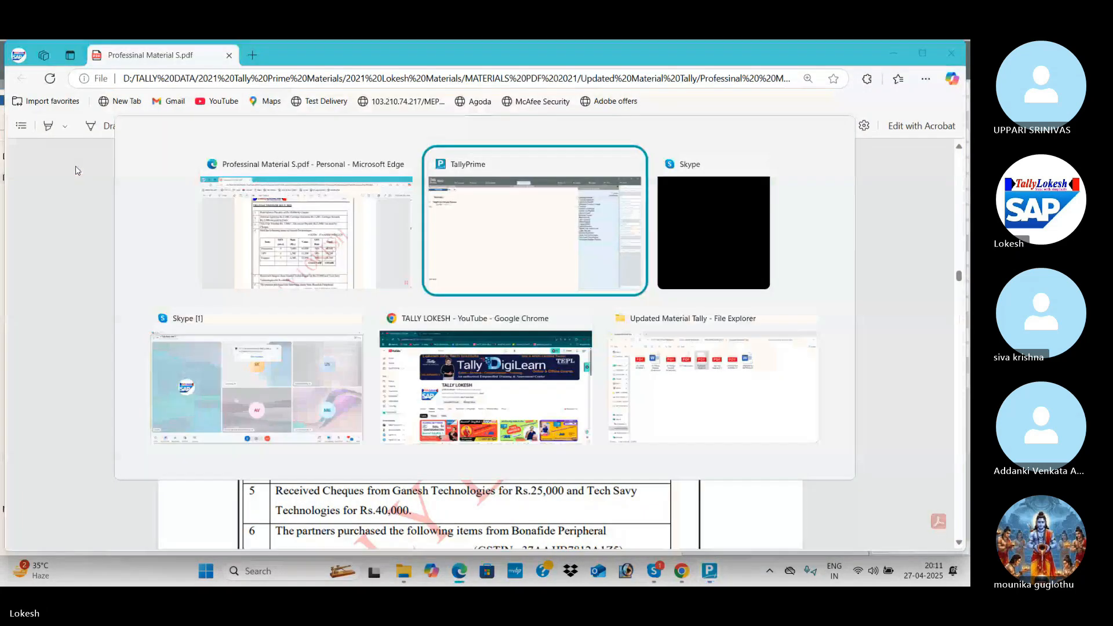
{"action": "key", "text": "Down"}
{"action": "key", "text": "Return"}
{"action": "key", "text": "alt+Tab"}
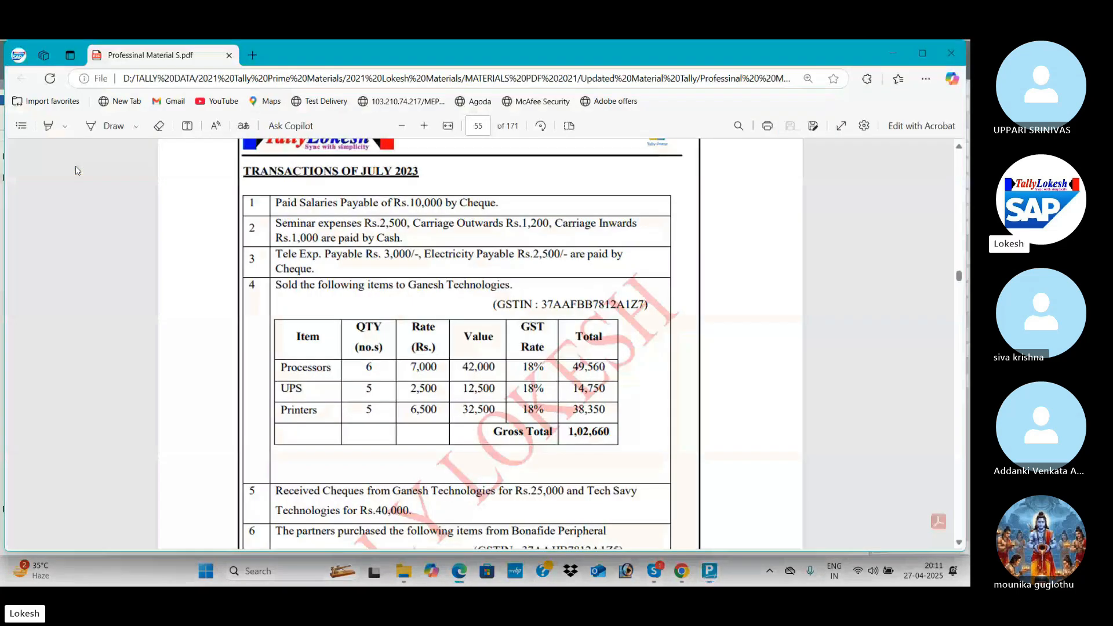
Credit Uti Bank for 5,500 and save payment voucher 3.
{"action": "key", "text": "alt+Tab"}
{"action": "type", "text": "2500"}
{"action": "key", "text": "Return"}
{"action": "key", "text": "alt+Tab"}
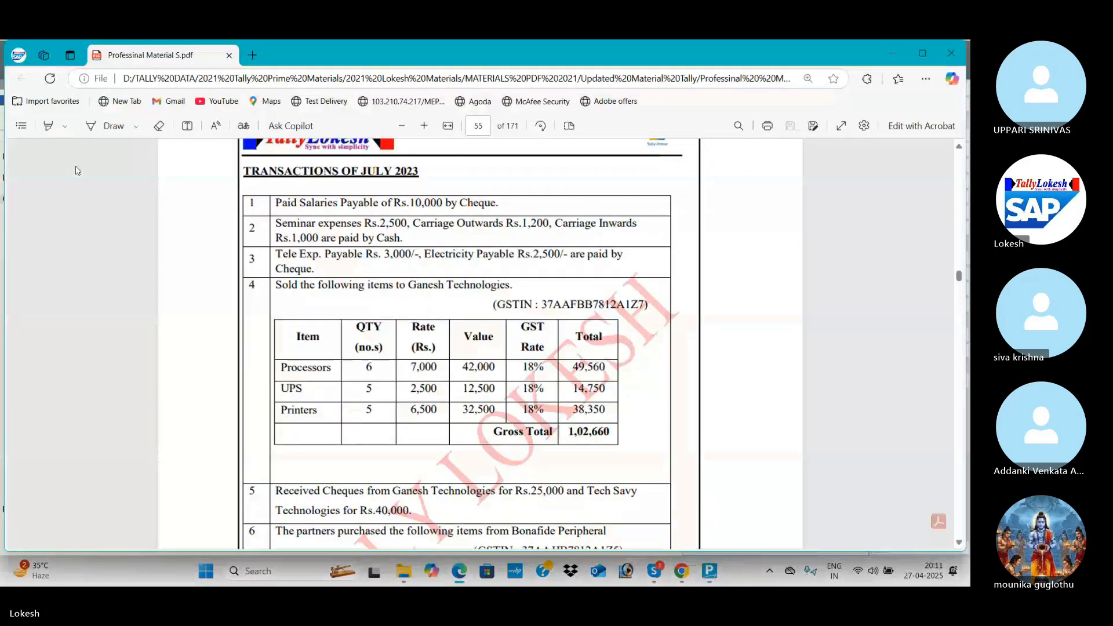
{"action": "key", "text": "alt+Tab"}
{"action": "type", "text": "u"}
{"action": "key", "text": "Return"}
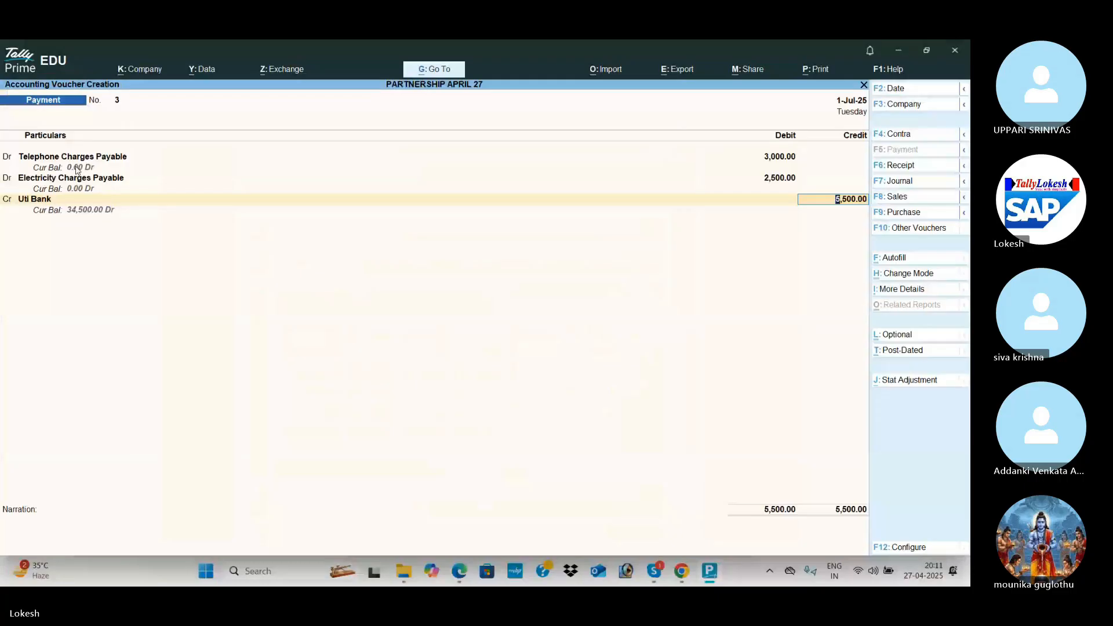
{"action": "key", "text": "Return"}
{"action": "key", "text": "alt+Tab"}
{"action": "scroll", "coordinate": [77, 170], "scroll_direction": "down", "scroll_amount": 5}
{"action": "key", "text": "alt+Tab"}
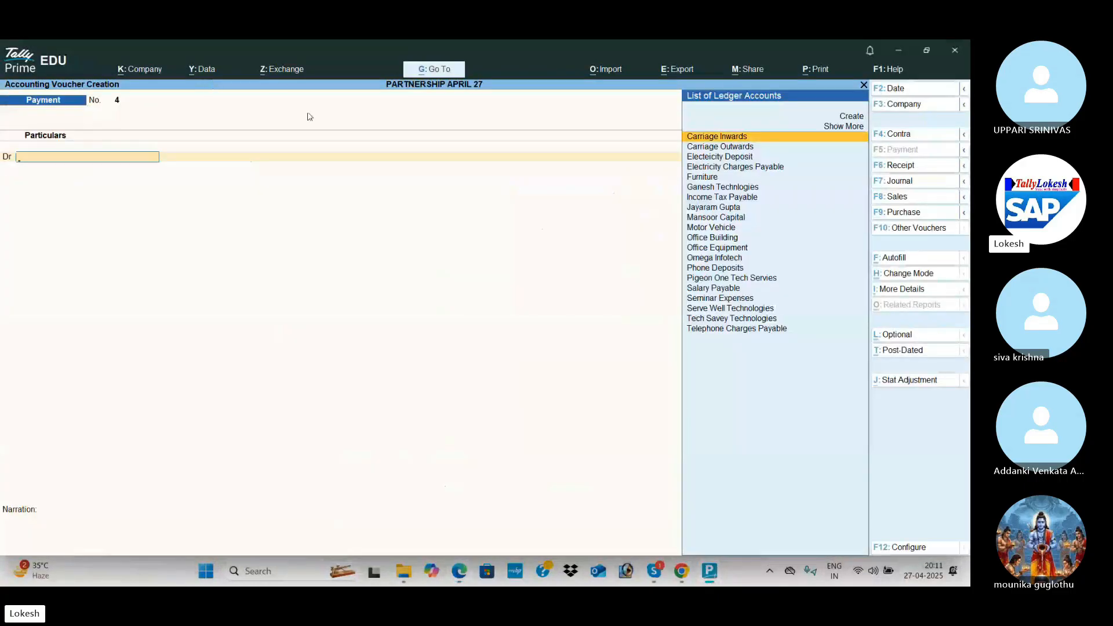
Start a sales voucher with Ganesh Technologies as the party.
{"action": "left_click", "coordinate": [909, 197]}
{"action": "key", "text": "Return"}
{"action": "key", "text": "ctrl+a"}
{"action": "key", "text": "alt+Tab"}
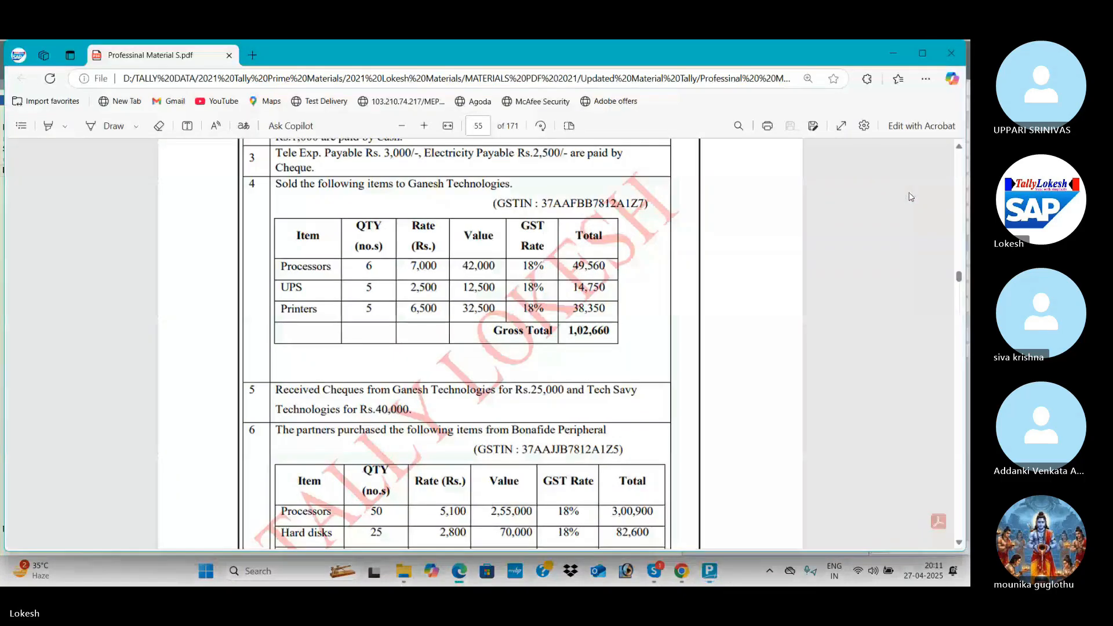
{"action": "key", "text": "alt+Tab"}
{"action": "type", "text": "G"}
{"action": "key", "text": "Return"}
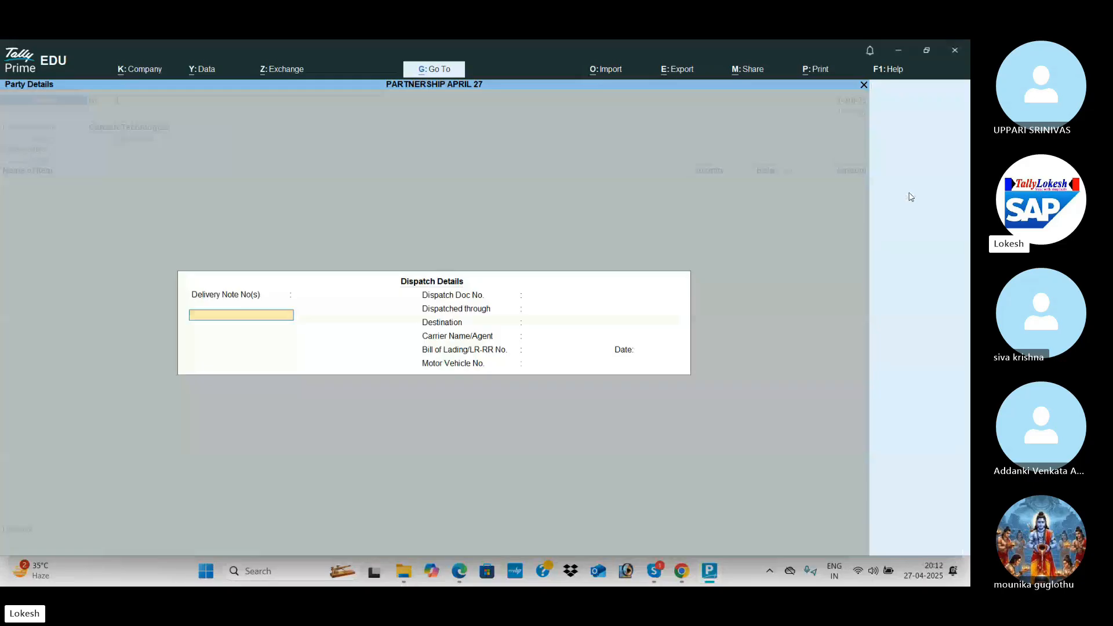
{"action": "key", "text": "ctrl+a"}
{"action": "key", "text": "ctrl+a"}
Create a Sales ledger under Sales Accounts with supply type Goods.
{"action": "key", "text": "alt+c"}
{"action": "type", "text": "Sales"}
{"action": "key", "text": "Return"}
{"action": "key", "text": "Return"}
{"action": "type", "text": "s"}
{"action": "key", "text": "Return"}
{"action": "key", "text": "Return"}
{"action": "key", "text": "Return"}
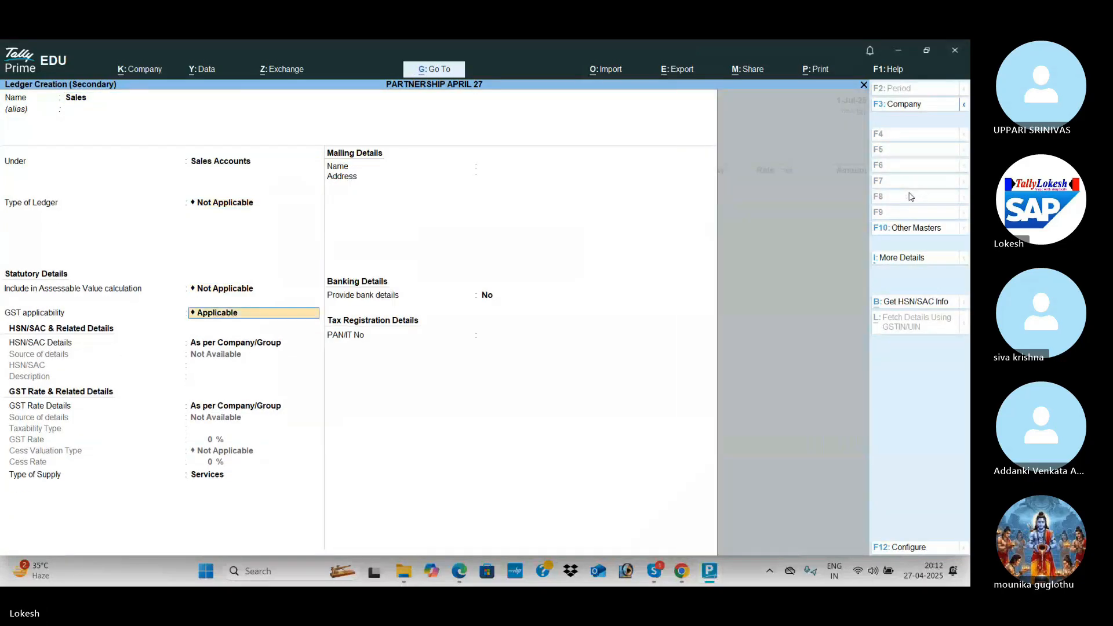
{"action": "key", "text": "Return"}
{"action": "key", "text": "Return"}
{"action": "key", "text": "Return"}
{"action": "key", "text": "Return"}
{"action": "key", "text": "Return"}
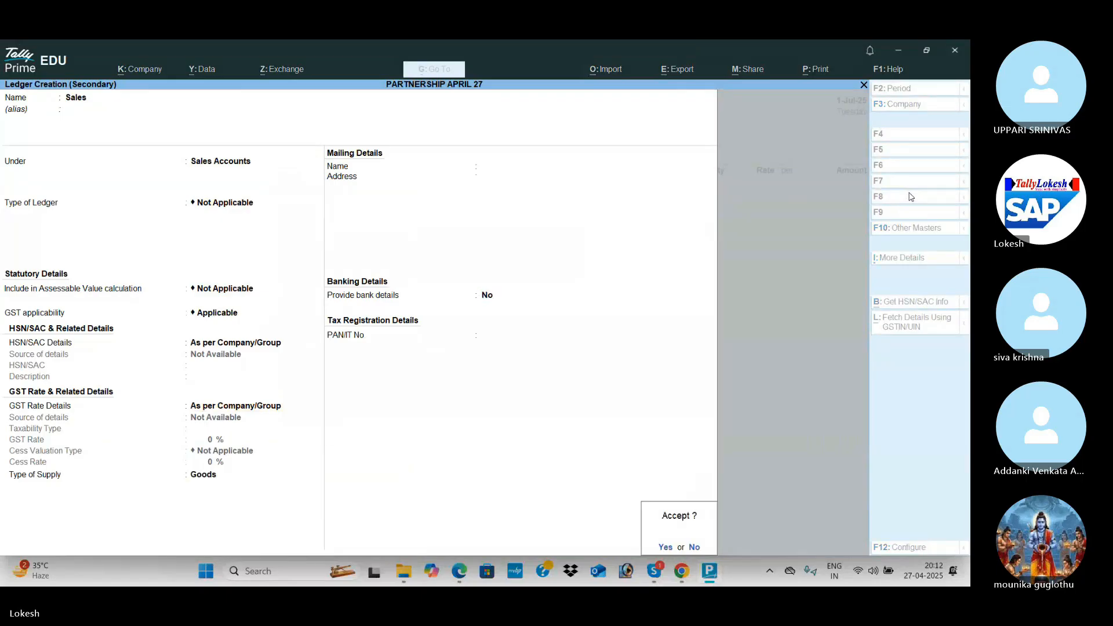
{"action": "key", "text": "Return"}
{"action": "key", "text": "alt+Tab"}
Add Processors, 6 nos at 7,000, for 42,000.
{"action": "key", "text": "alt+Tab"}
{"action": "type", "text": "P"}
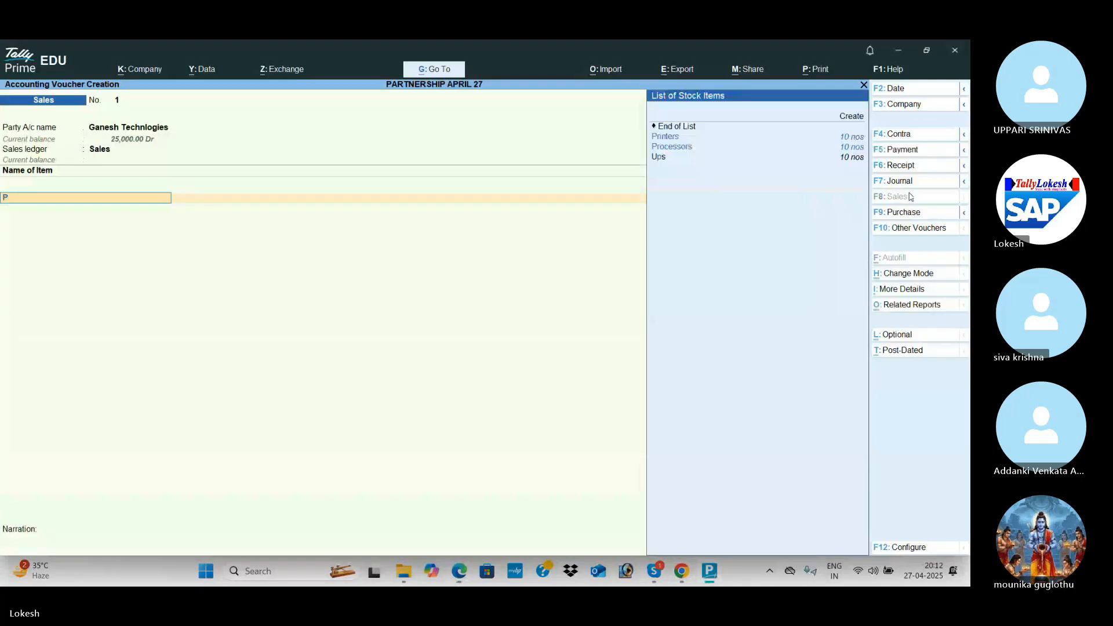
{"action": "key", "text": "Down"}
{"action": "key", "text": "Return"}
{"action": "key", "text": "alt+Tab"}
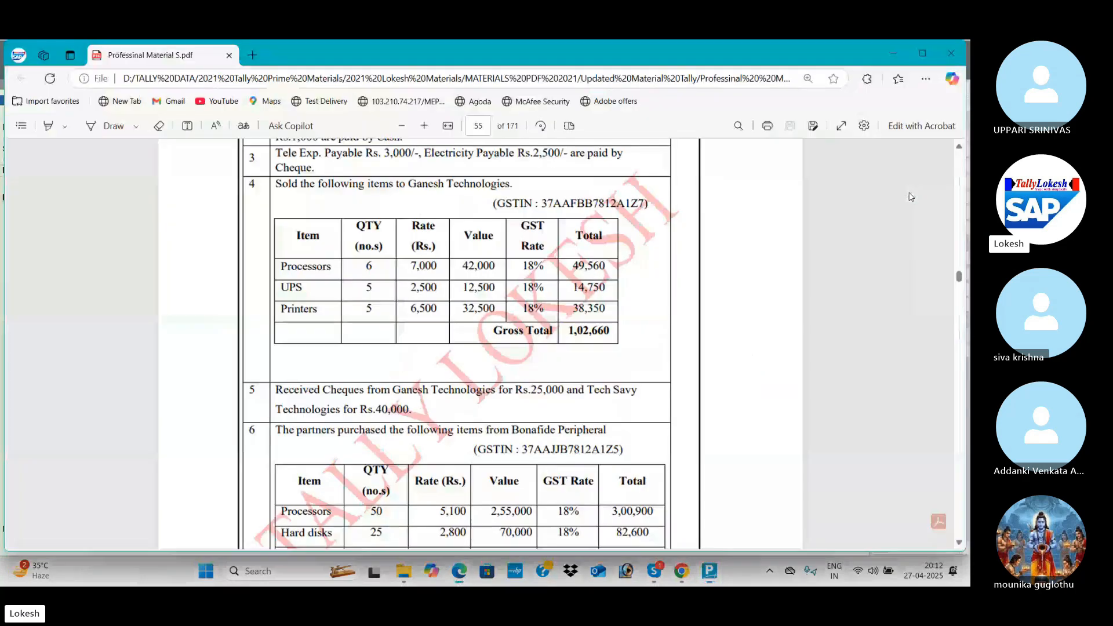
{"action": "key", "text": "alt+Tab"}
{"action": "type", "text": "6"}
{"action": "key", "text": "Return"}
{"action": "key", "text": "alt+Tab"}
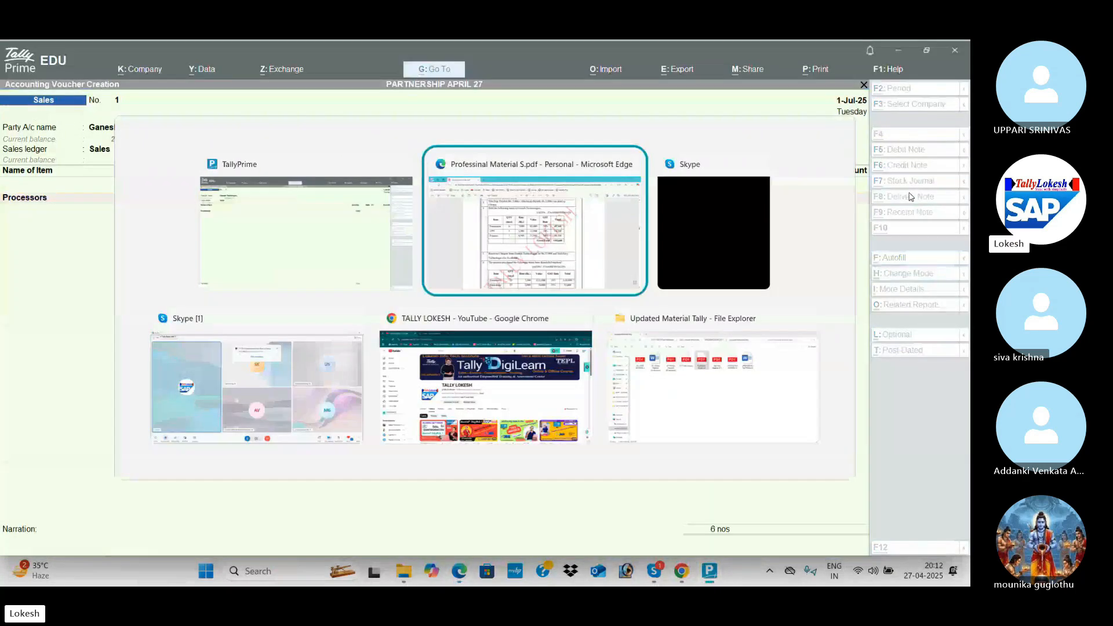
{"action": "key", "text": "alt+Tab"}
{"action": "type", "text": "7000"}
{"action": "key", "text": "Return"}
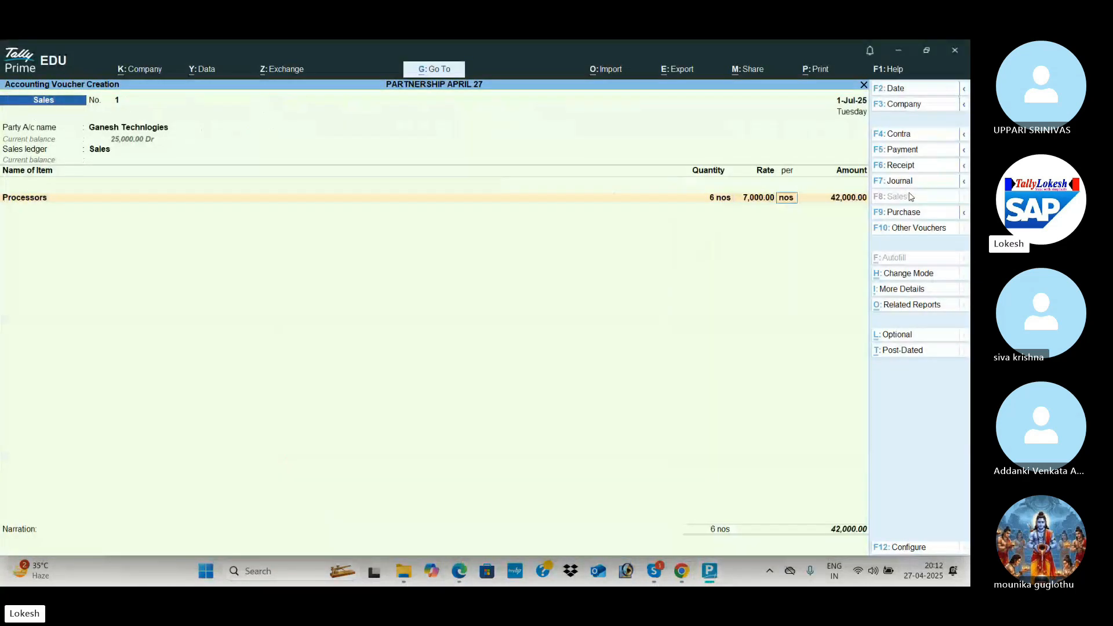
{"action": "key", "text": "Return"}
{"action": "key", "text": "Return"}
Add Ups, 5 nos at a rate of 2,500.
{"action": "key", "text": "alt+Tab"}
{"action": "key", "text": "alt+Tab"}
{"action": "type", "text": "u"}
{"action": "key", "text": "Return"}
{"action": "key", "text": "alt+Tab"}
{"action": "key", "text": "alt+Tab"}
{"action": "type", "text": "5"}
{"action": "key", "text": "Return"}
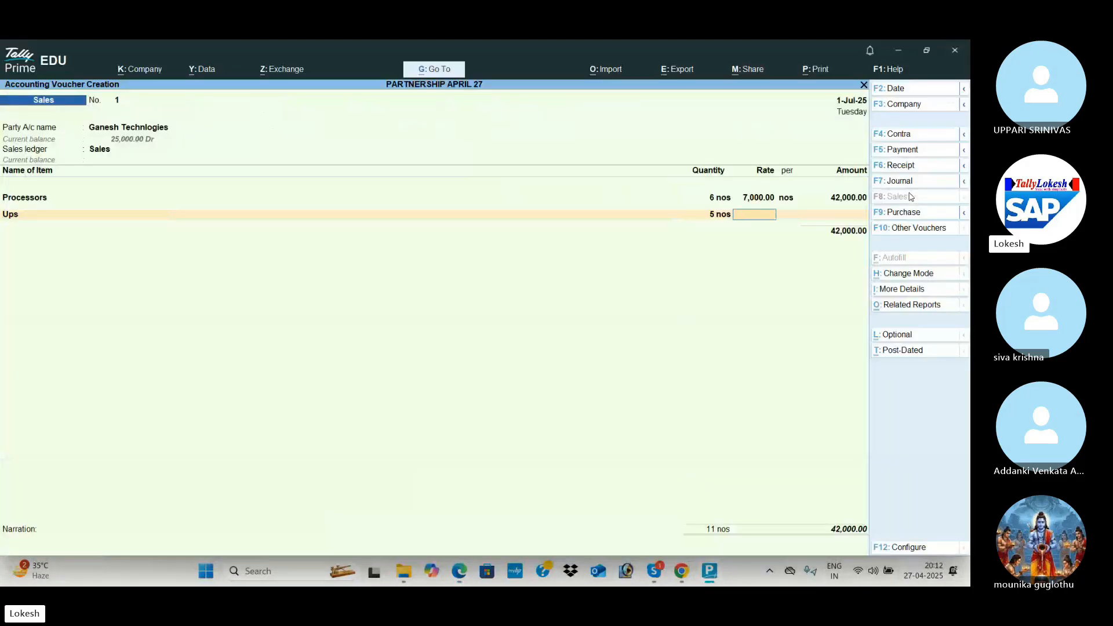
{"action": "key", "text": "alt+Tab"}
{"action": "key", "text": "alt+Tab"}
{"action": "type", "text": "500"}
{"action": "key", "text": "Return"}
{"action": "key", "text": "BackSpace"}
{"action": "type", "text": "2500"}
{"action": "key", "text": "Return"}
Add Printers, 5 nos at a rate of 6,500.
{"action": "key", "text": "Return"}
{"action": "key", "text": "Return"}
{"action": "key", "text": "alt+Tab"}
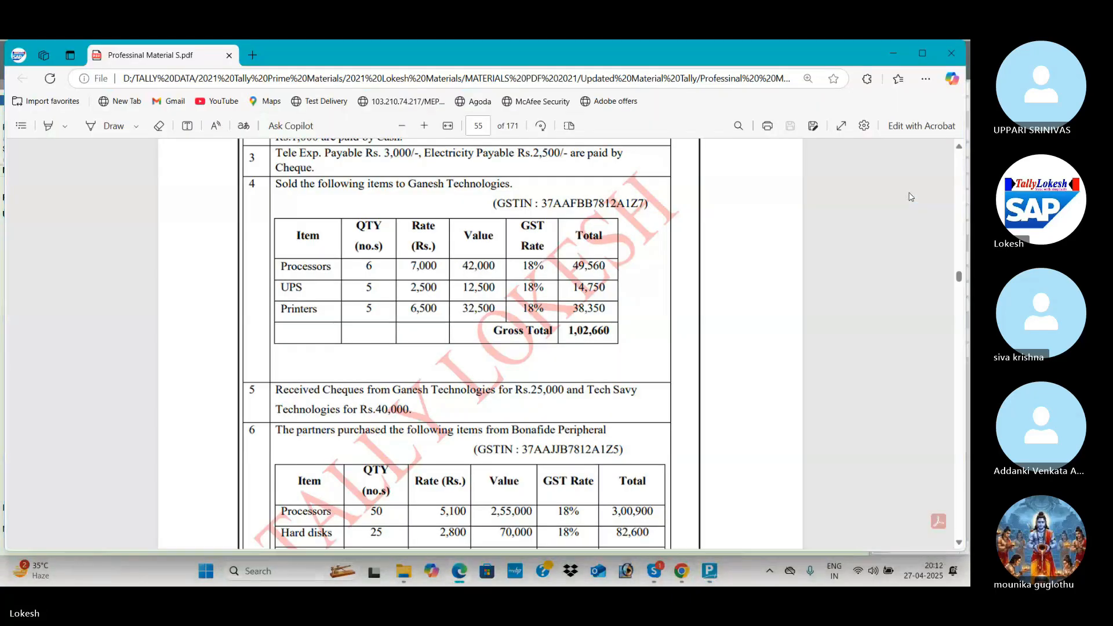
{"action": "key", "text": "alt+Tab"}
{"action": "type", "text": "P"}
{"action": "key", "text": "Down"}
{"action": "key", "text": "Return"}
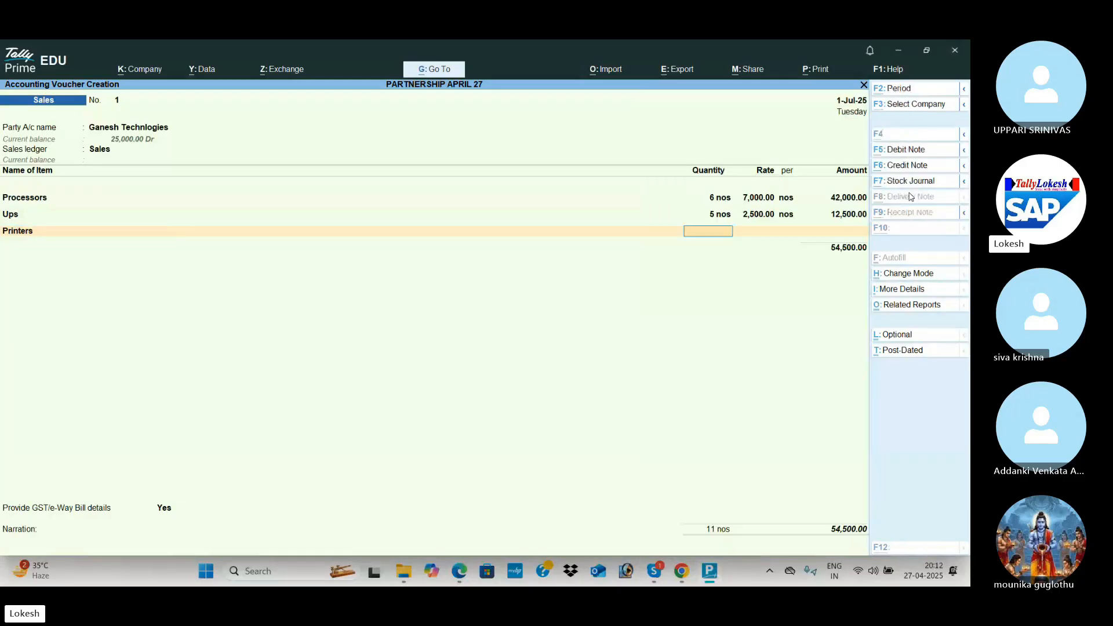
{"action": "key", "text": "alt+Tab"}
{"action": "key", "text": "alt+Tab"}
{"action": "type", "text": "5"}
{"action": "key", "text": "alt+Tab"}
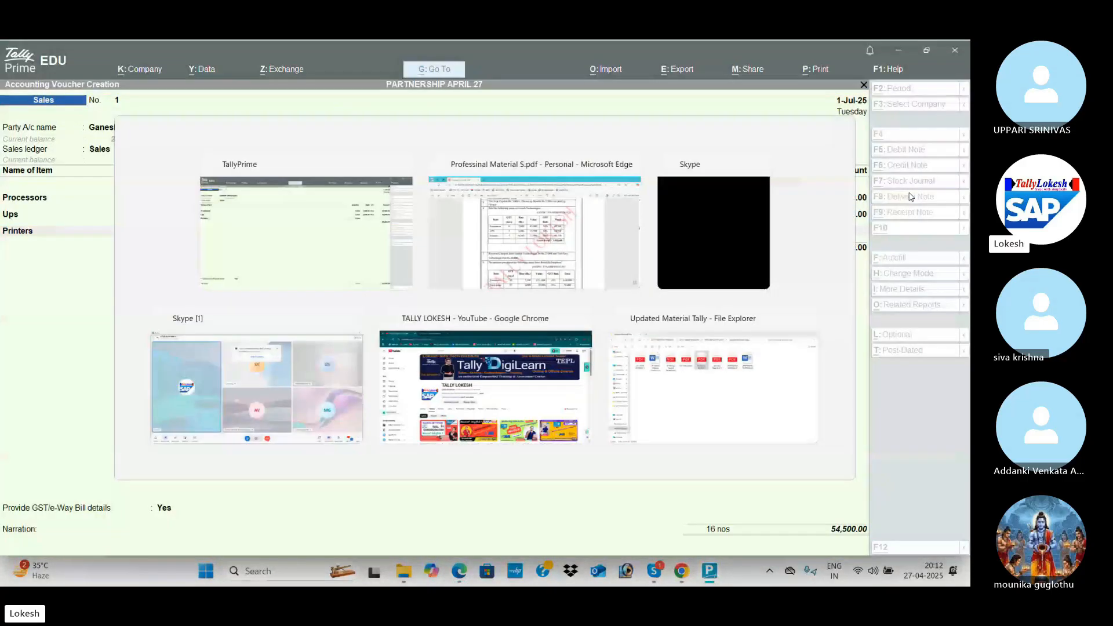
{"action": "type", "text": "6500"}
{"action": "key", "text": "Return"}
{"action": "key", "text": "Return"}
{"action": "key", "text": "Return"}
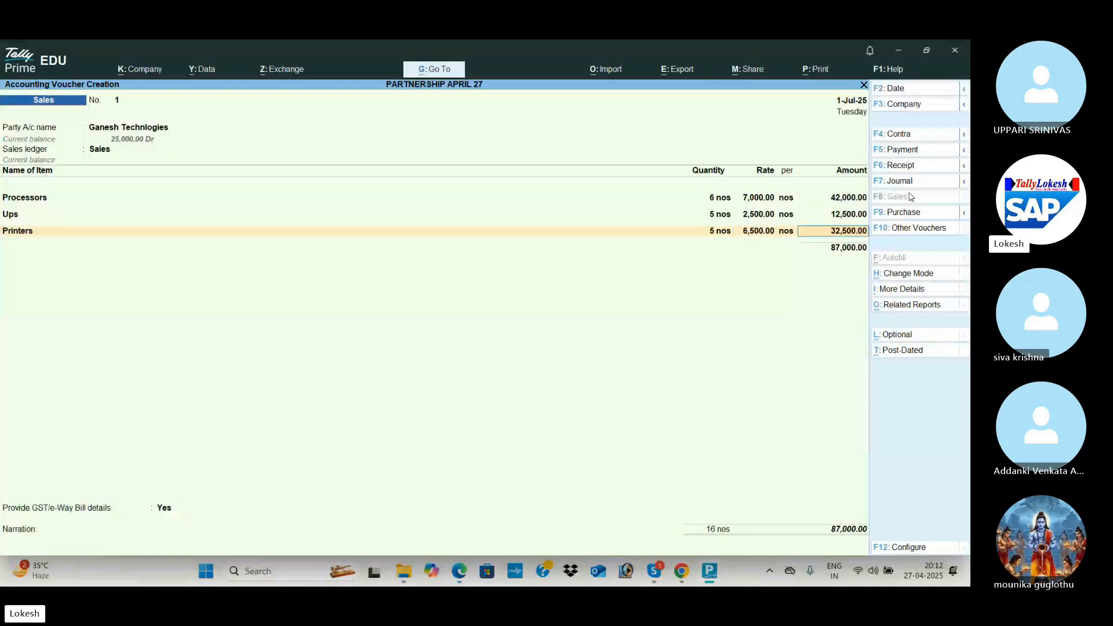
Create a CGST ledger under Duties & Taxes with GST tax type CGST.
{"action": "key", "text": "alt+c"}
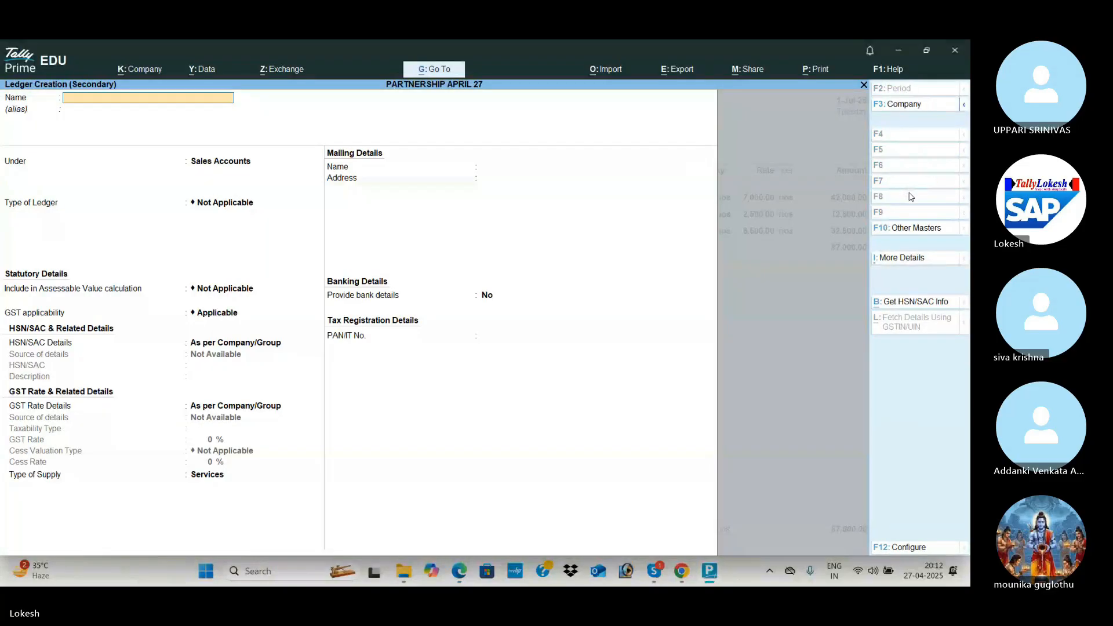
{"action": "key", "text": "Return"}
{"action": "key", "text": "Return"}
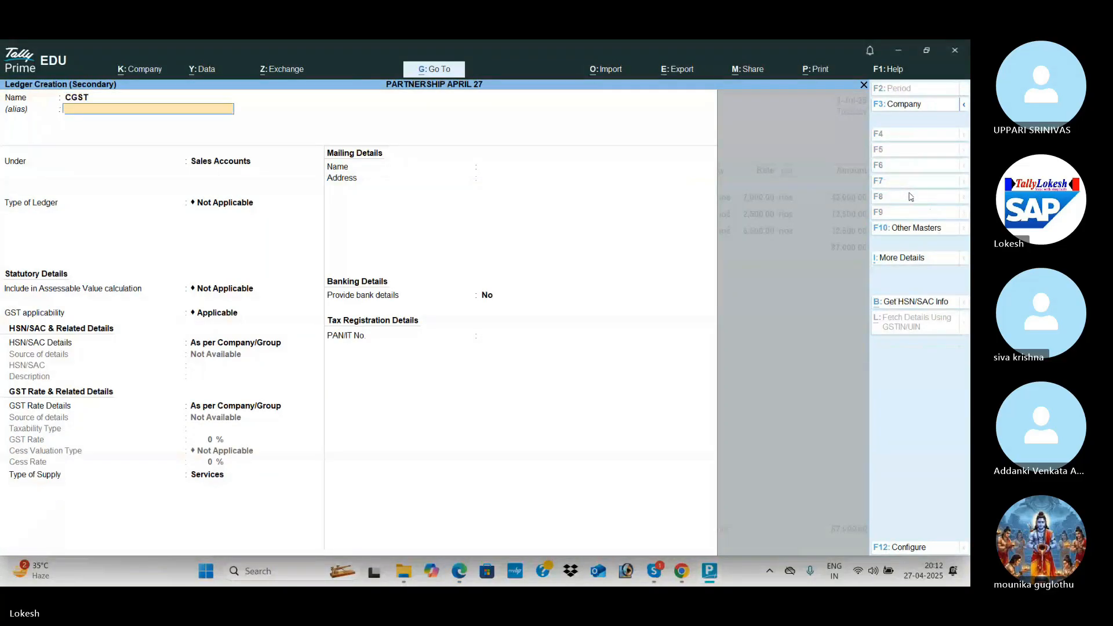
{"action": "type", "text": "DU"}
{"action": "key", "text": "Return"}
{"action": "key", "text": "Up"}
{"action": "key", "text": "Return"}
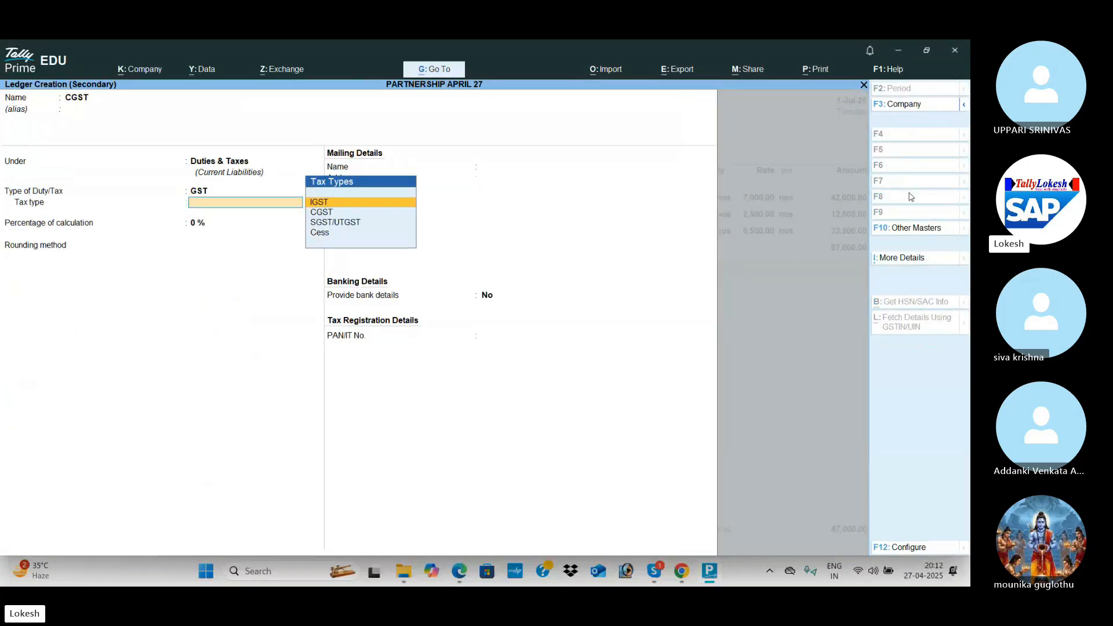
{"action": "key", "text": "Down"}
{"action": "key", "text": "Return"}
{"action": "key", "text": "Return"}
{"action": "key", "text": "Return"}
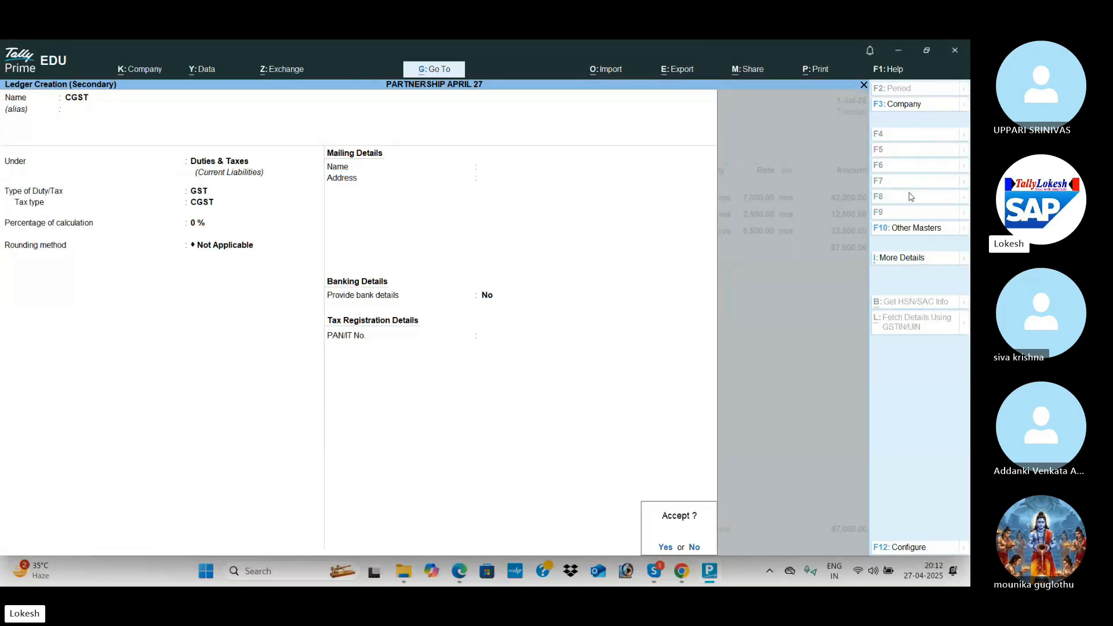
{"action": "key", "text": "Return"}
Create an SGST ledger under Duties & Taxes, tax type SGST/UTGST, GST details No.
{"action": "key", "text": "Return"}
{"action": "key", "text": "alt+c"}
{"action": "type", "text": "SGS"}
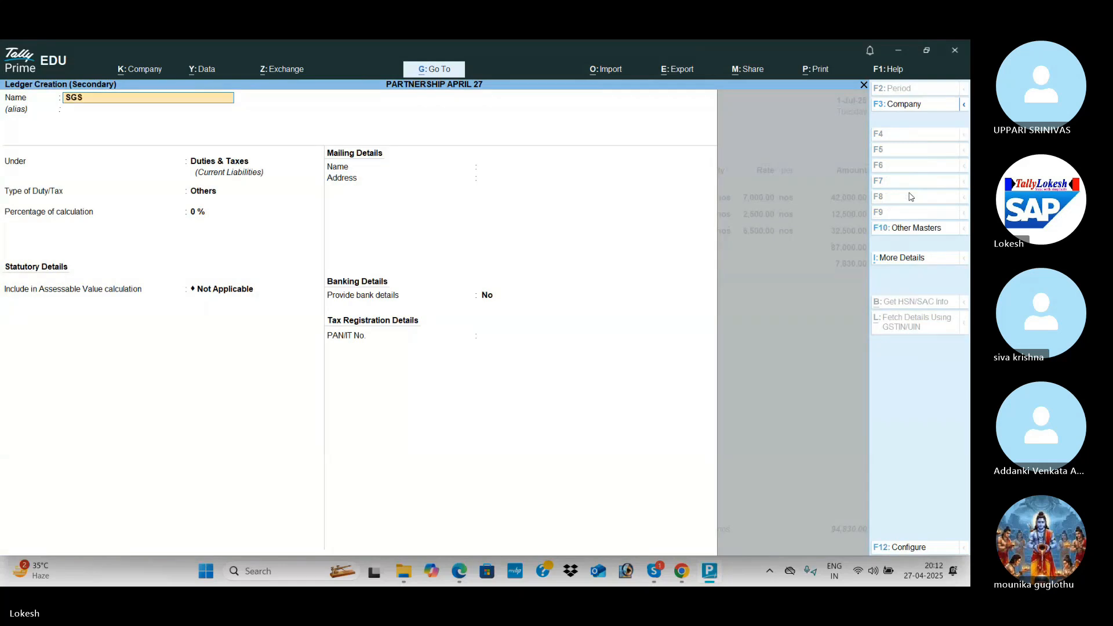
{"action": "type", "text": "T"}
{"action": "key", "text": "Return"}
{"action": "key", "text": "Return"}
{"action": "key", "text": "Return"}
{"action": "key", "text": "Up"}
{"action": "key", "text": "Return"}
{"action": "key", "text": "Down"}
{"action": "key", "text": "Down"}
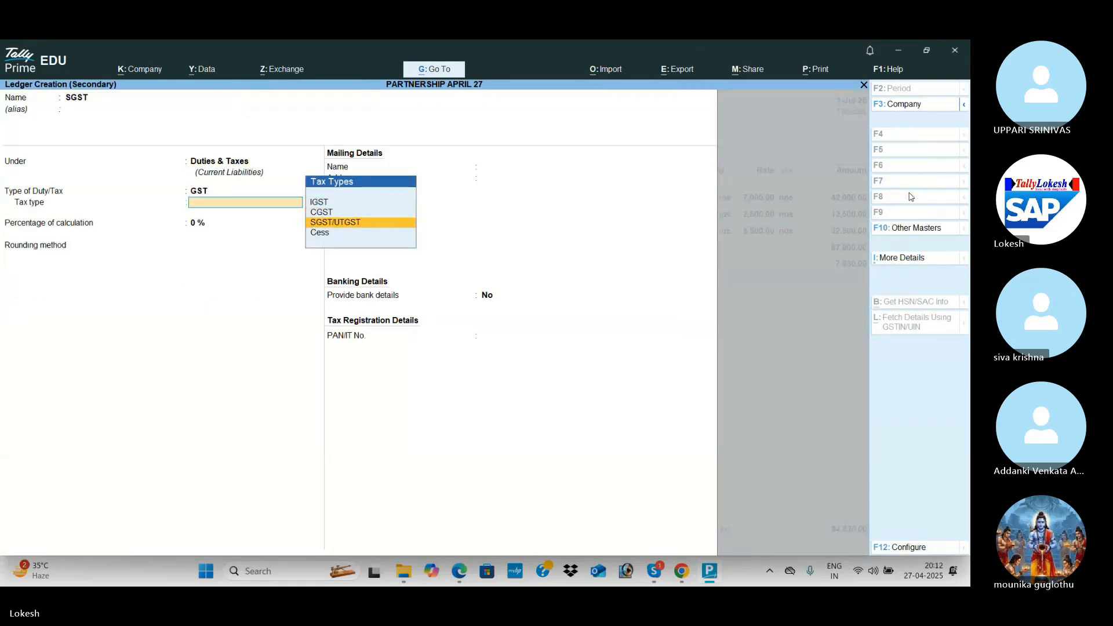
{"action": "key", "text": "Return"}
{"action": "key", "text": "Return"}
{"action": "key", "text": "Return"}
{"action": "key", "text": "Return"}
{"action": "key", "text": "Return"}
{"action": "key", "text": "Return"}
{"action": "key", "text": "Return"}
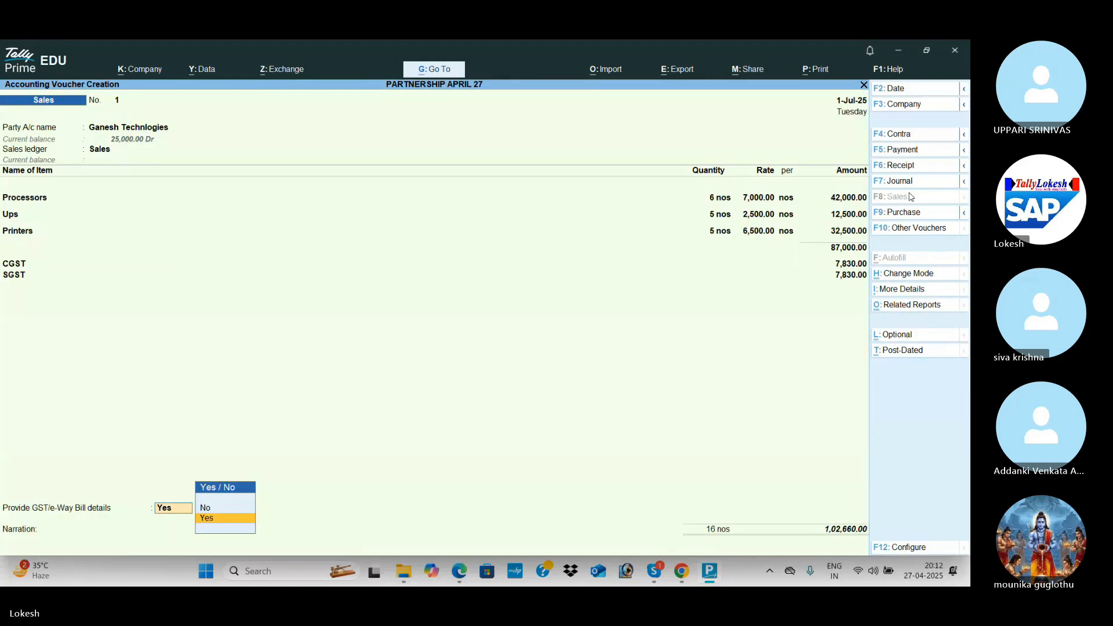
{"action": "key", "text": "n"}
Verify the 1,02,660 total against the PDF and accept the sales voucher.
{"action": "key", "text": "alt+Tab"}
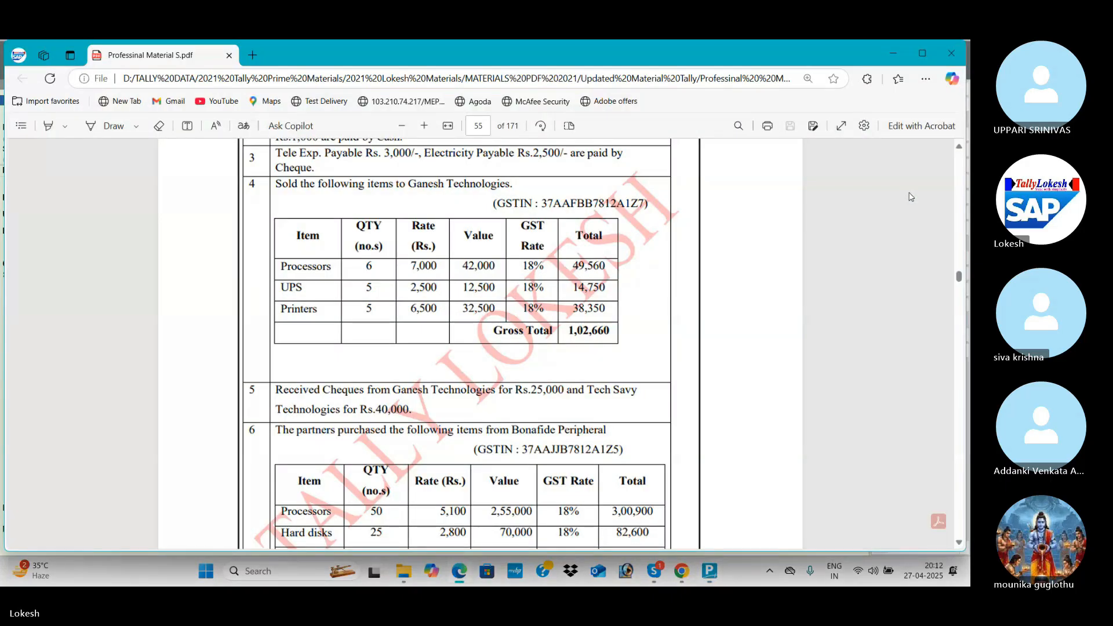
{"action": "key", "text": "alt+Tab"}
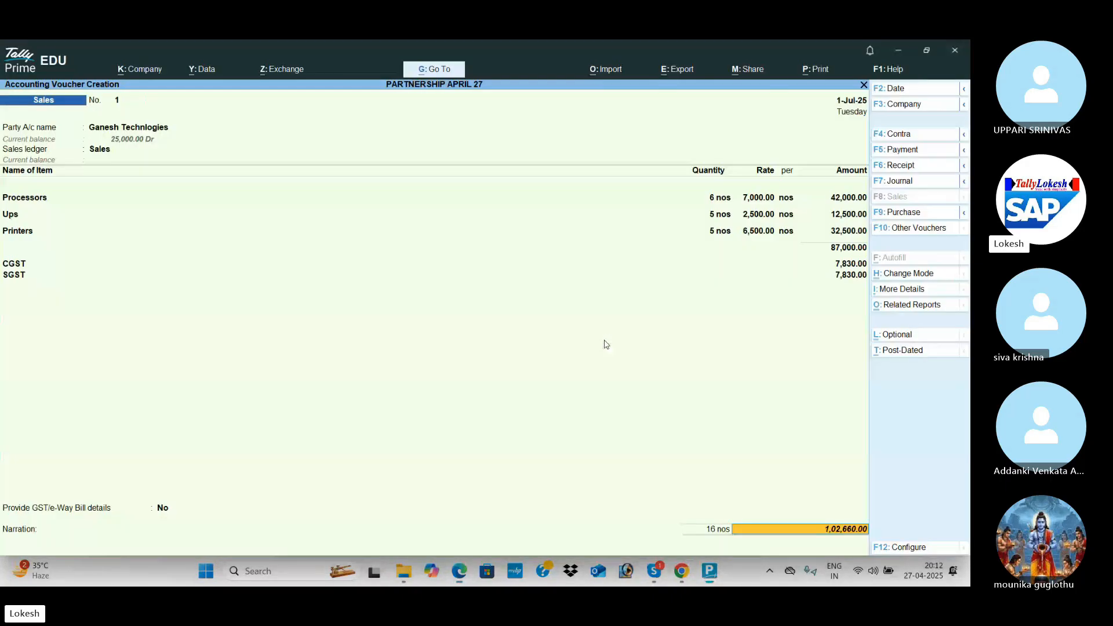
{"action": "key", "text": "Return"}
{"action": "key", "text": "Return"}
{"action": "key", "text": "Return"}
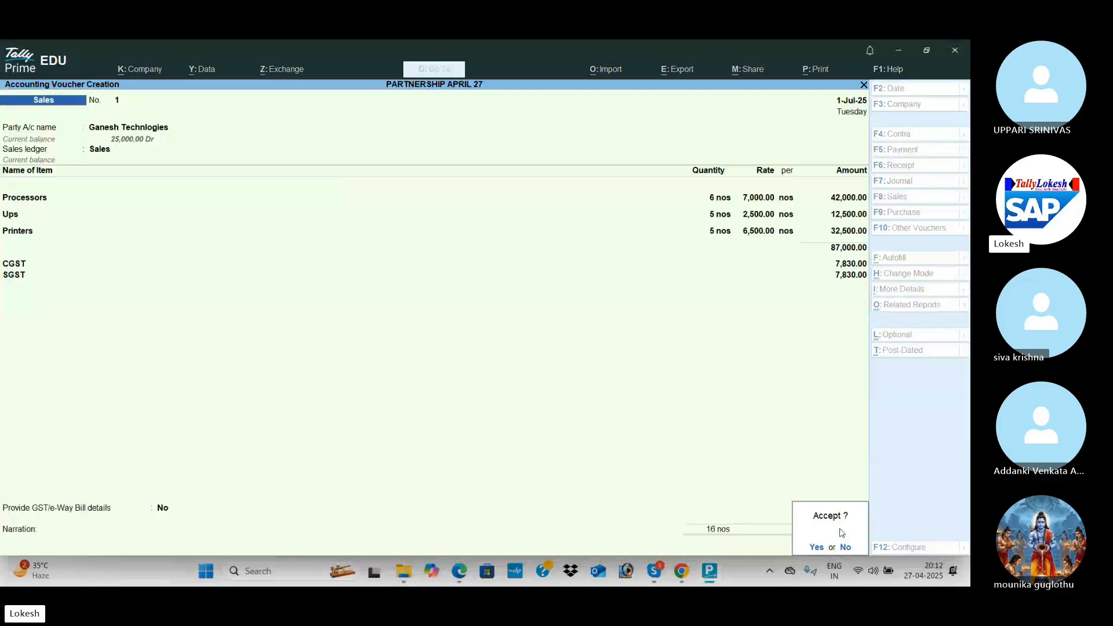
Save the previous voucher without an e-Way Bill and review the next exercise item.
{"action": "key", "text": "n"}
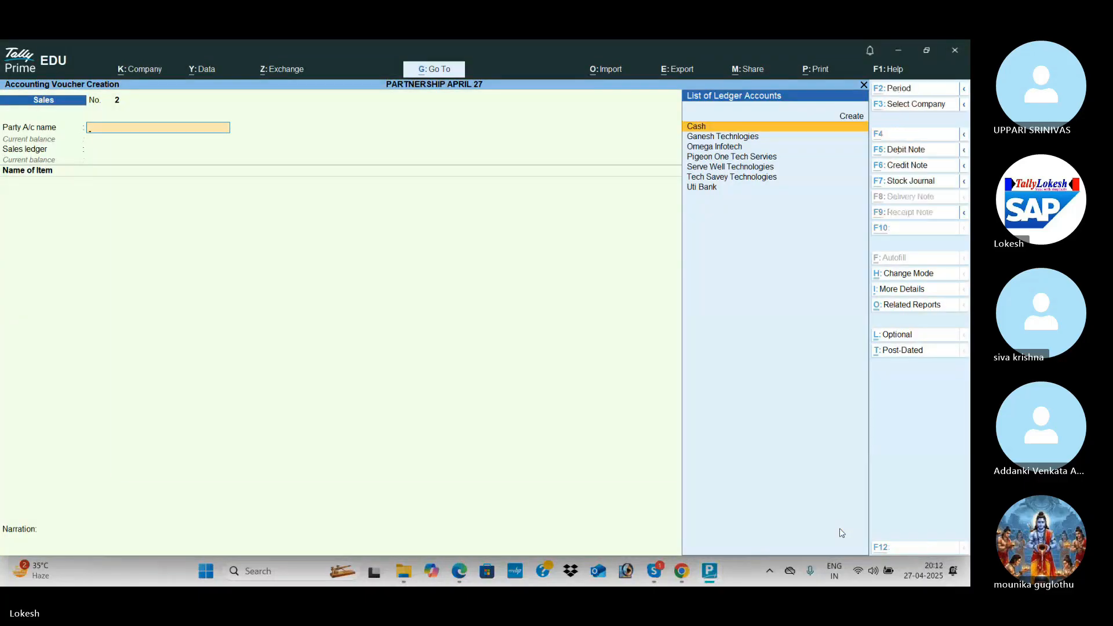
{"action": "key", "text": "alt+Tab"}
{"action": "scroll", "coordinate": [841, 532], "scroll_direction": "down", "scroll_amount": 3}
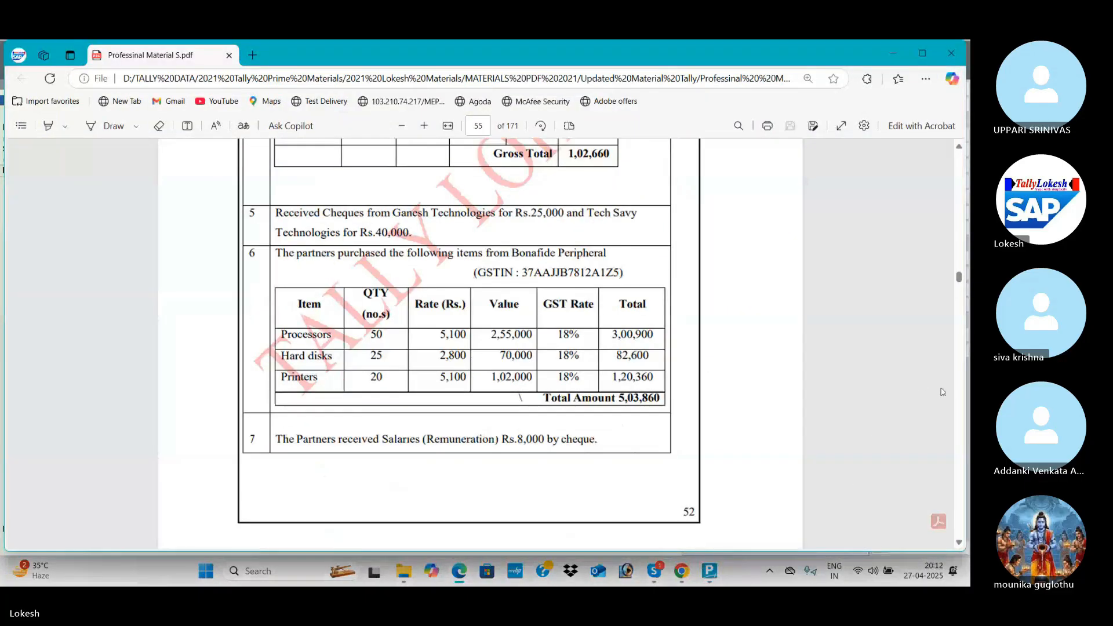
{"action": "key", "text": "alt+Tab"}
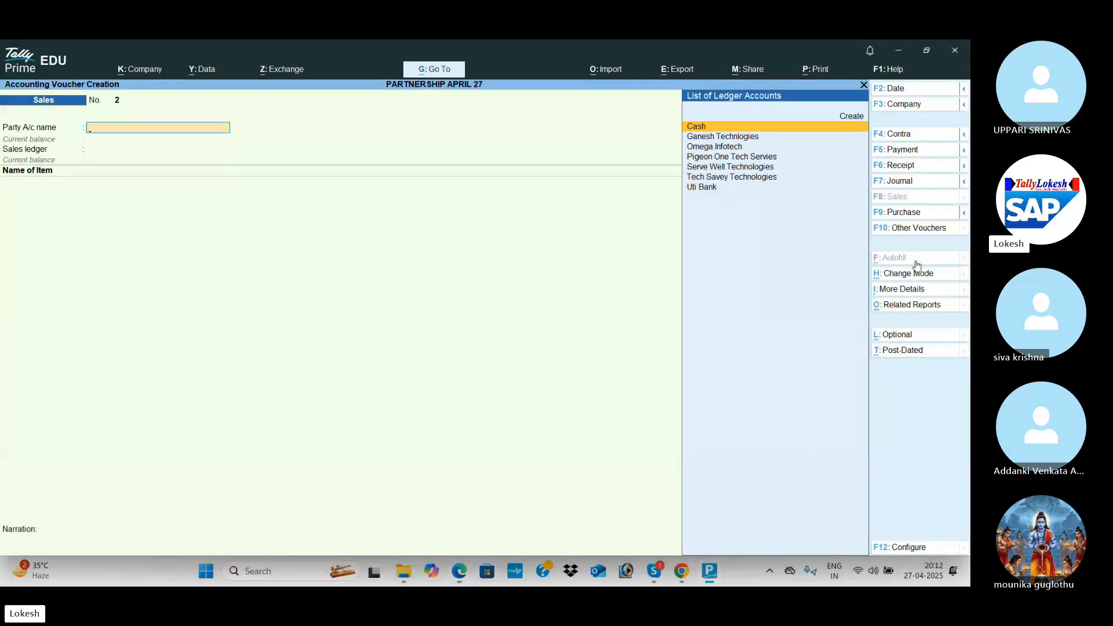
In a receipt voucher, credit Ganesh Technologies 25,000 and Tech Savey Technologies 40,000.
{"action": "left_click", "coordinate": [922, 167]}
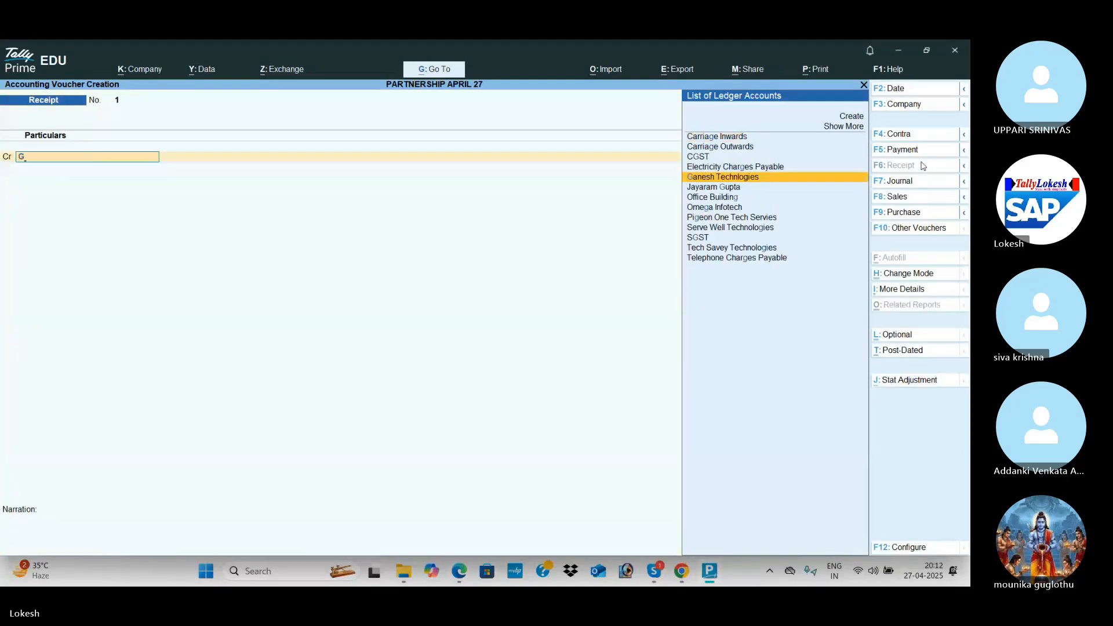
{"action": "key", "text": "alt+Tab"}
{"action": "key", "text": "alt+Tab"}
{"action": "type", "text": "25,000"}
{"action": "key", "text": "Return"}
{"action": "type", "text": "c"}
{"action": "key", "text": "Return"}
{"action": "type", "text": "TE"}
{"action": "key", "text": "Return"}
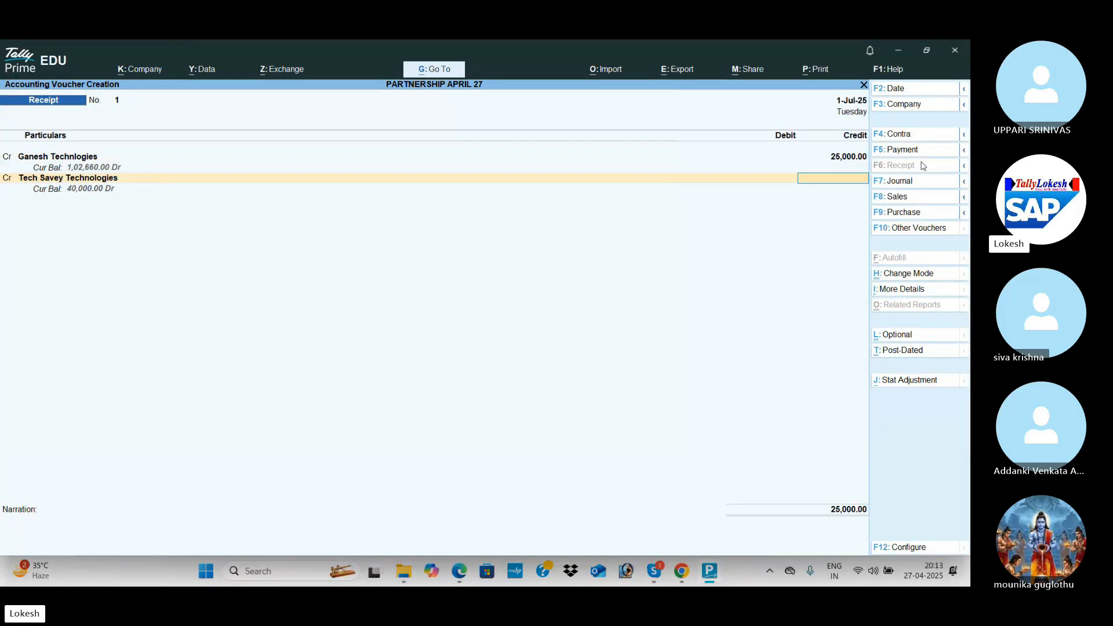
{"action": "key", "text": "alt+Tab"}
{"action": "key", "text": "alt+Tab"}
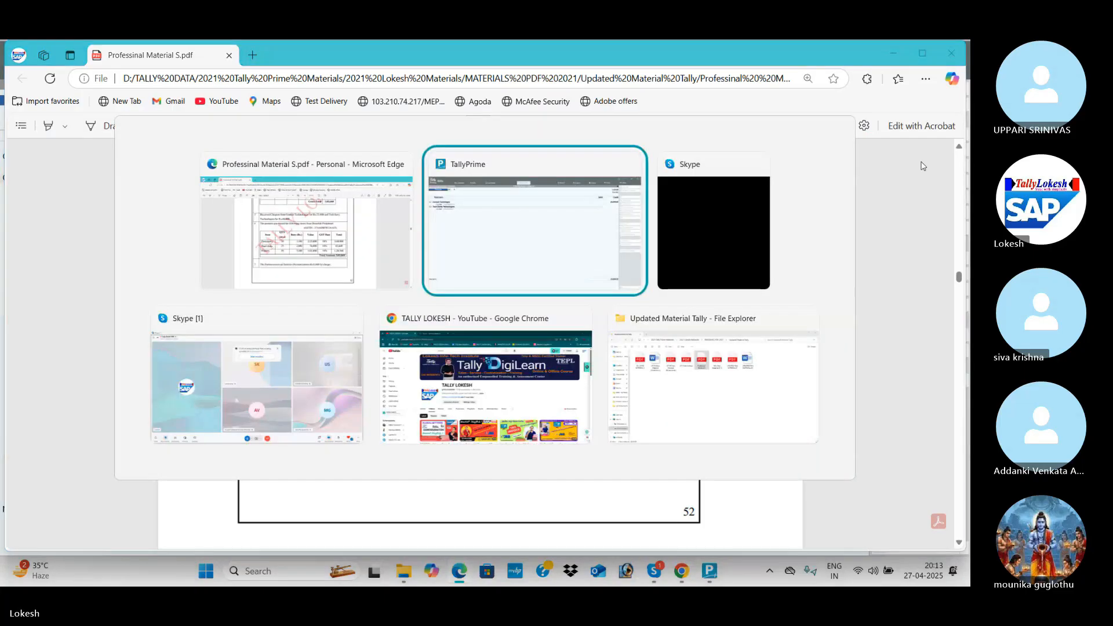
{"action": "key", "text": "Return"}
{"action": "key", "text": "Return"}
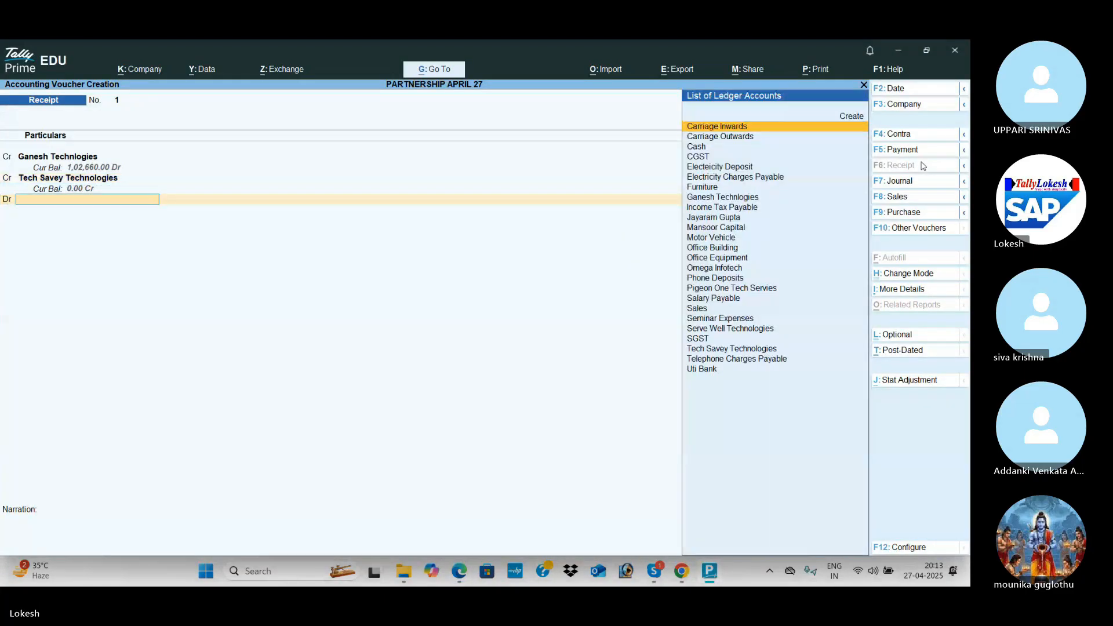
Debit Uti Bank for 65,000, complete the bank allocation and save the receipt.
{"action": "key", "text": "alt+Tab"}
{"action": "key", "text": "alt+Tab"}
{"action": "type", "text": "u"}
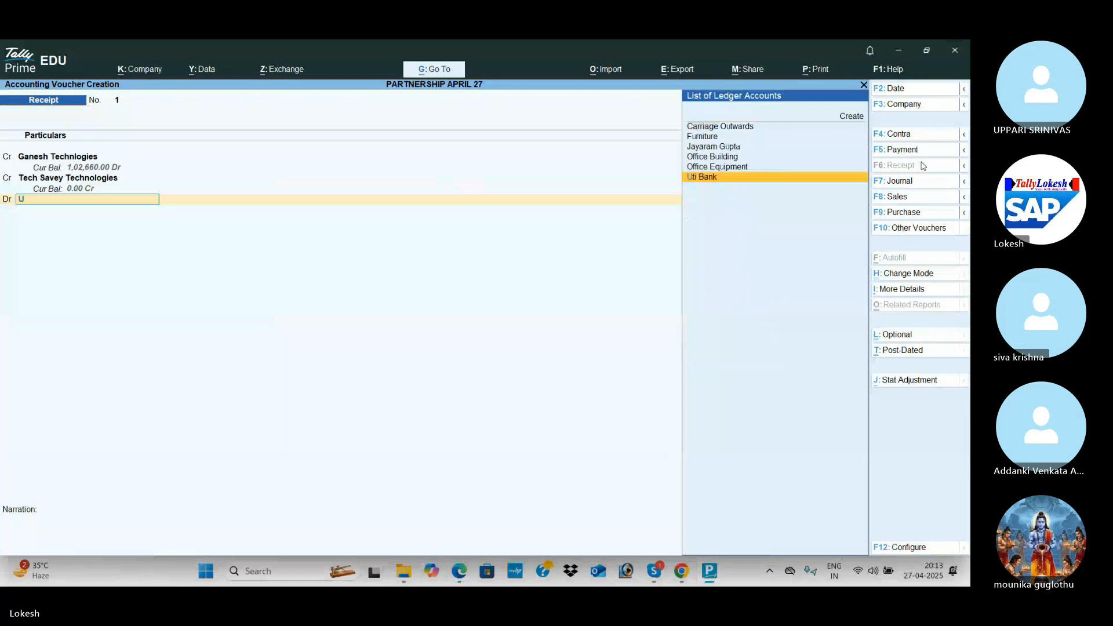
{"action": "key", "text": "Return"}
{"action": "key", "text": "Return"}
{"action": "key", "text": "Return"}
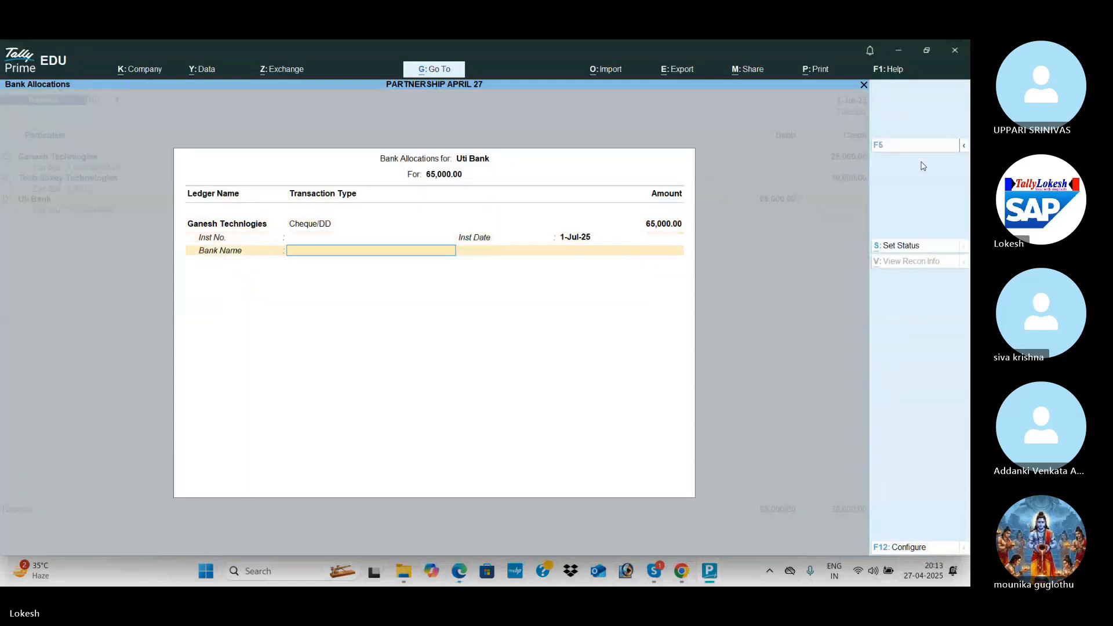
{"action": "key", "text": "Return"}
{"action": "key", "text": "Return"}
{"action": "key", "text": "Return"}
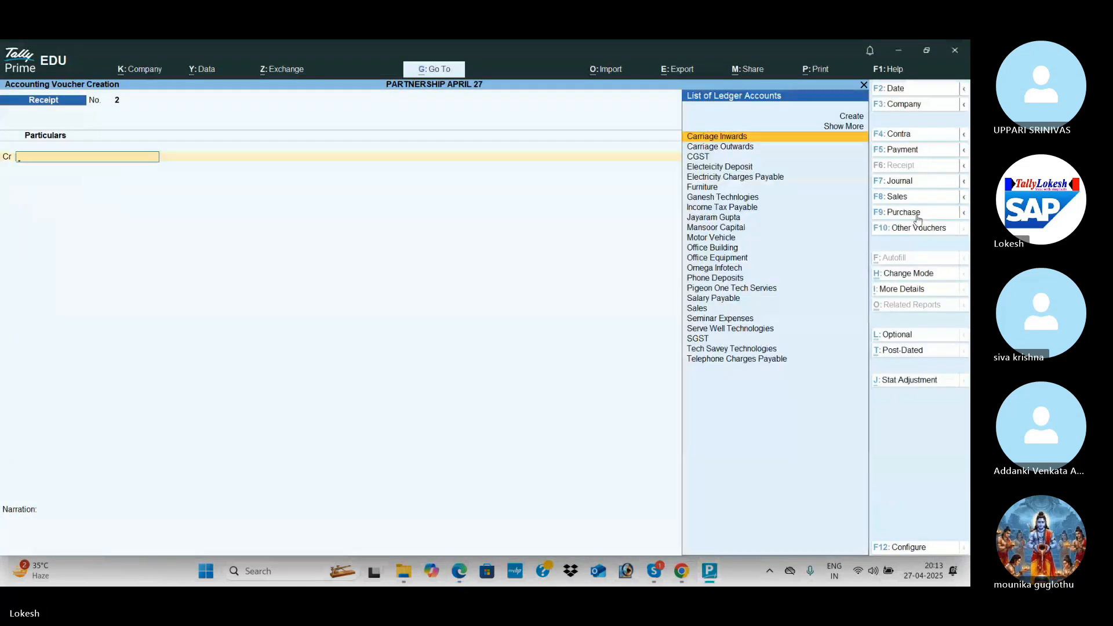
In a new purchase voucher, start a new ledger named 'Bonafide Peripherals'.
{"action": "left_click", "coordinate": [917, 213]}
{"action": "key", "text": "Return"}
{"action": "key", "text": "Return"}
{"action": "key", "text": "alt+c"}
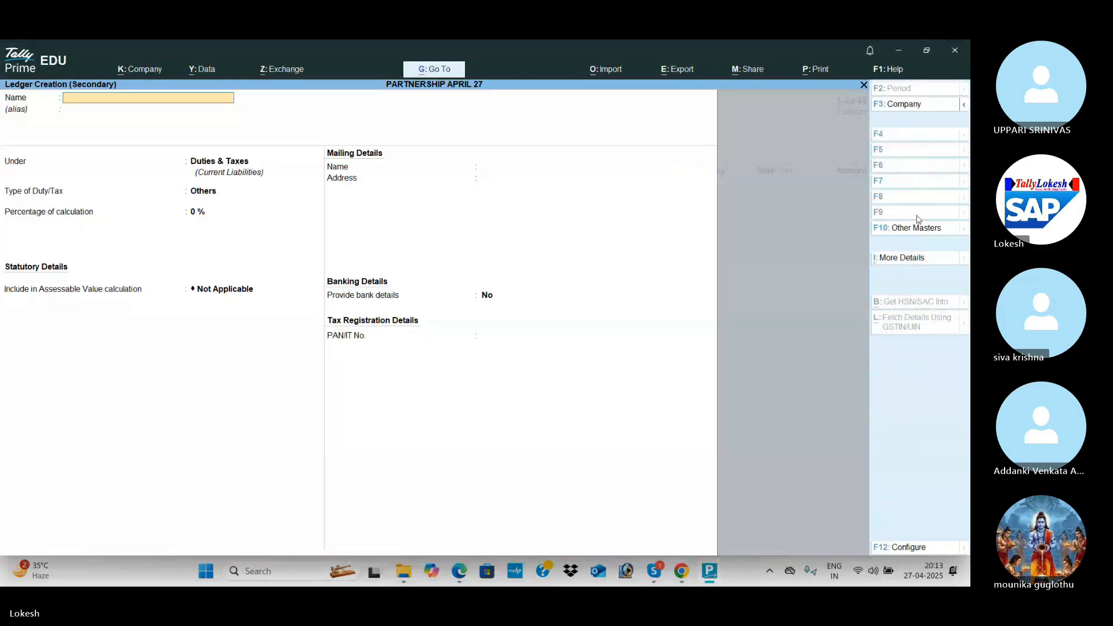
{"action": "key", "text": "alt+Tab"}
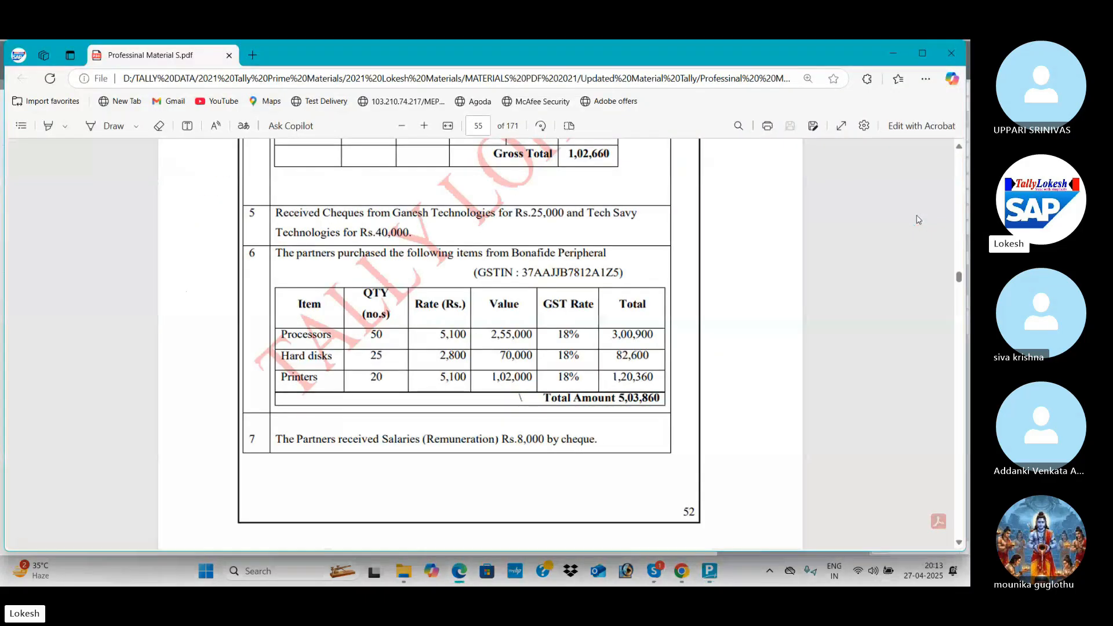
{"action": "key", "text": "alt+Tab"}
Create the Bonafide Peripherals ledger under Sundry Creditors with Regular GST registration and GSTIN.
{"action": "type", "text": "Bona"}
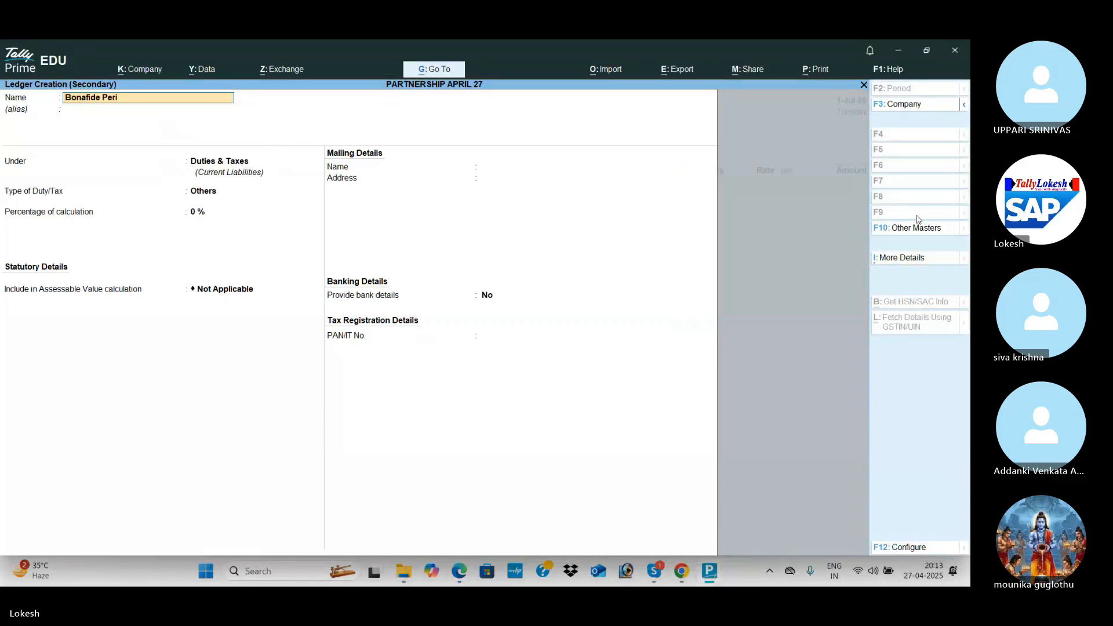
Create the Bonafide Peripherals ledger under Sundry Creditors with Regular GST registration and GSTIN.
{"action": "type", "text": "fide Peripherals"}
{"action": "key", "text": "Return"}
{"action": "type", "text": "Sun"}
{"action": "key", "text": "Return"}
{"action": "key", "text": "Return"}
{"action": "key", "text": "Return"}
{"action": "key", "text": "Return"}
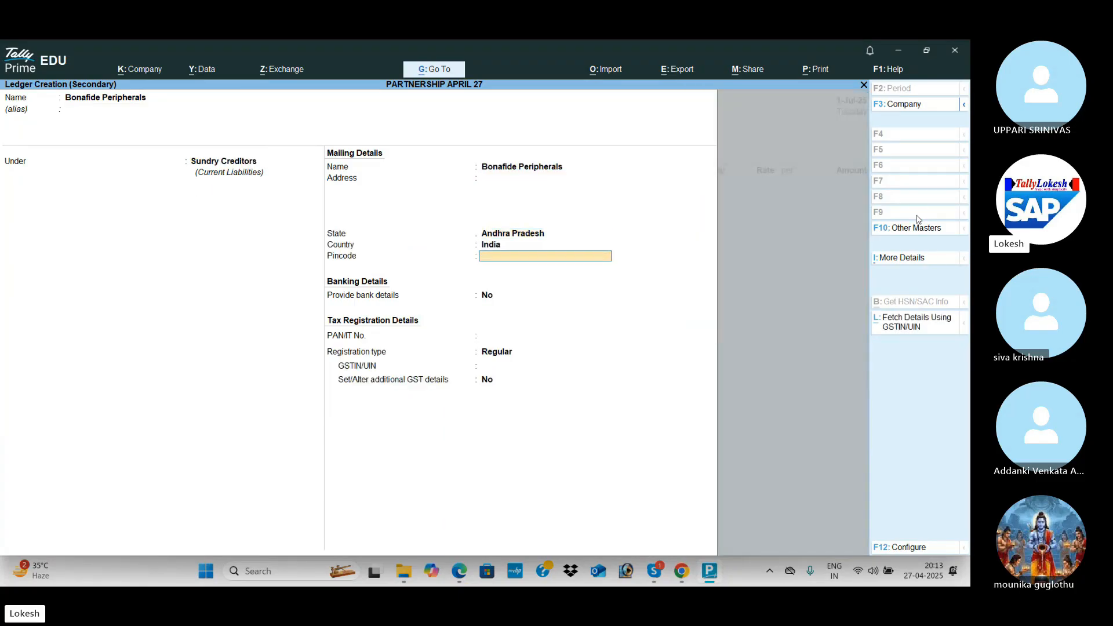
{"action": "key", "text": "Return"}
{"action": "type", "text": "3"}
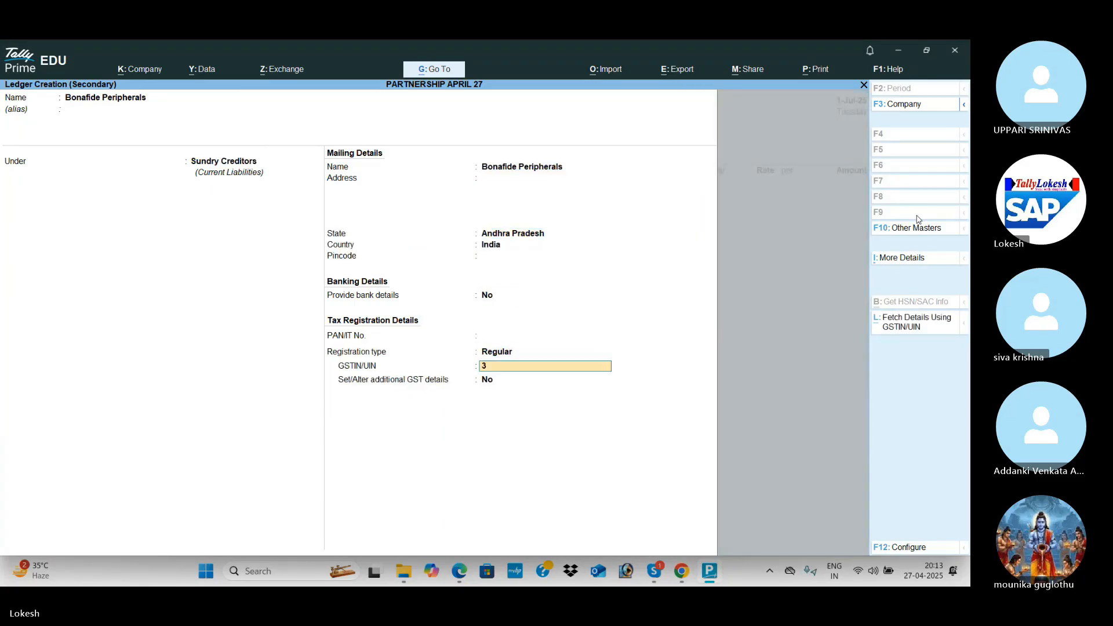
{"action": "type", "text": "7"}
{"action": "key", "text": "Return"}
{"action": "key", "text": "Return"}
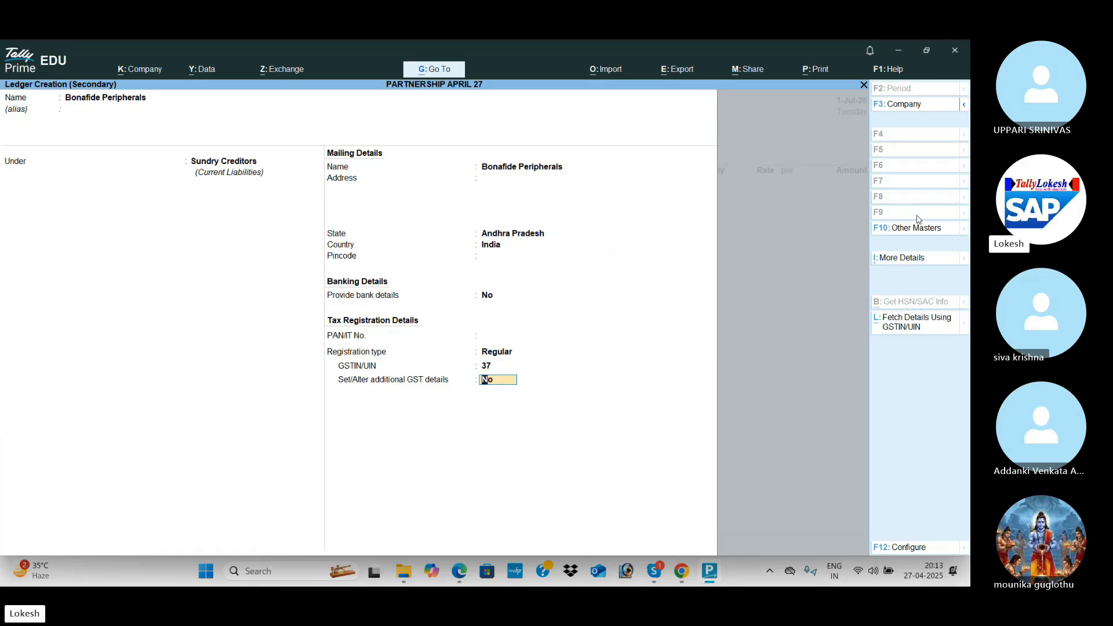
{"action": "key", "text": "ctrl+a"}
{"action": "key", "text": "ctrl+a"}
{"action": "key", "text": "ctrl+a"}
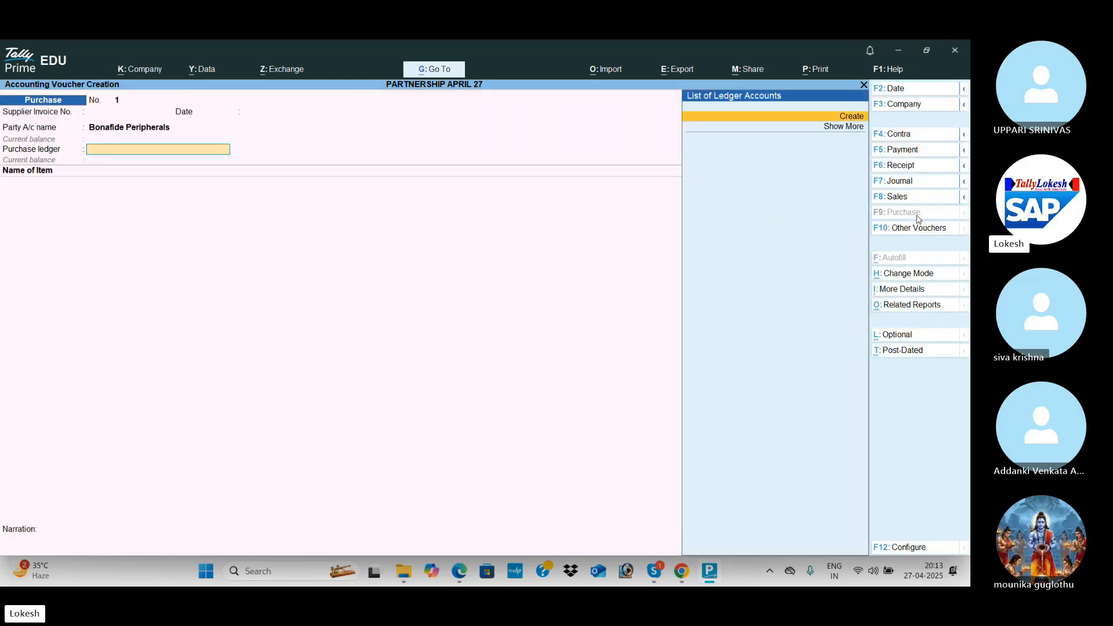
Create a 'Purchase' ledger under Purchase Accounts with Goods as the type of supply.
{"action": "key", "text": "alt+c"}
{"action": "type", "text": "Purc"}
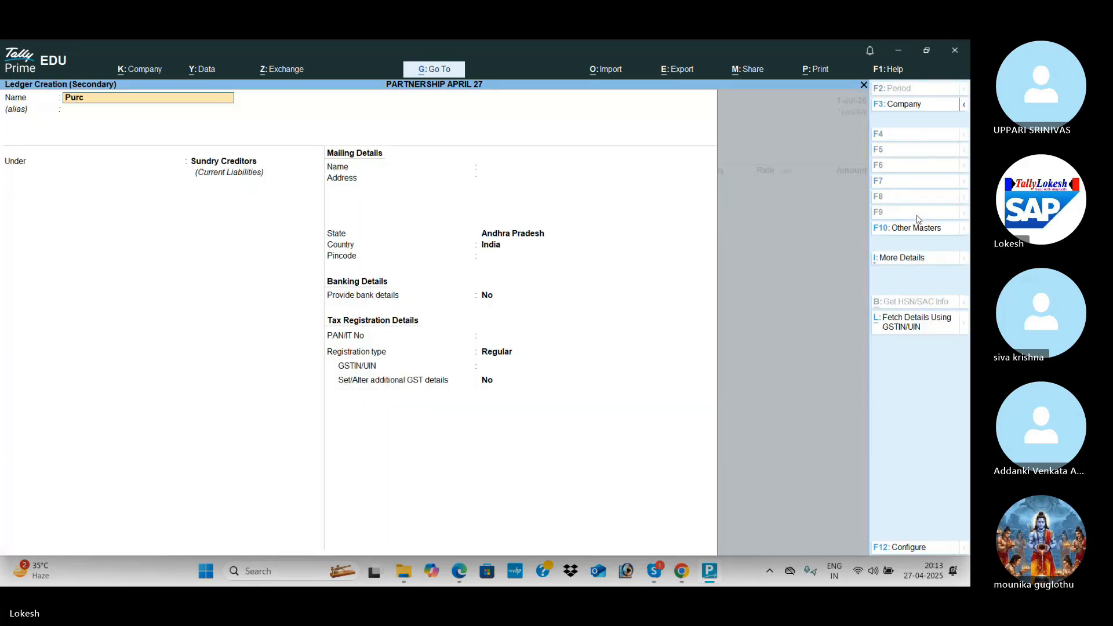
{"action": "type", "text": "hase"}
{"action": "key", "text": "Return"}
{"action": "type", "text": "pu"}
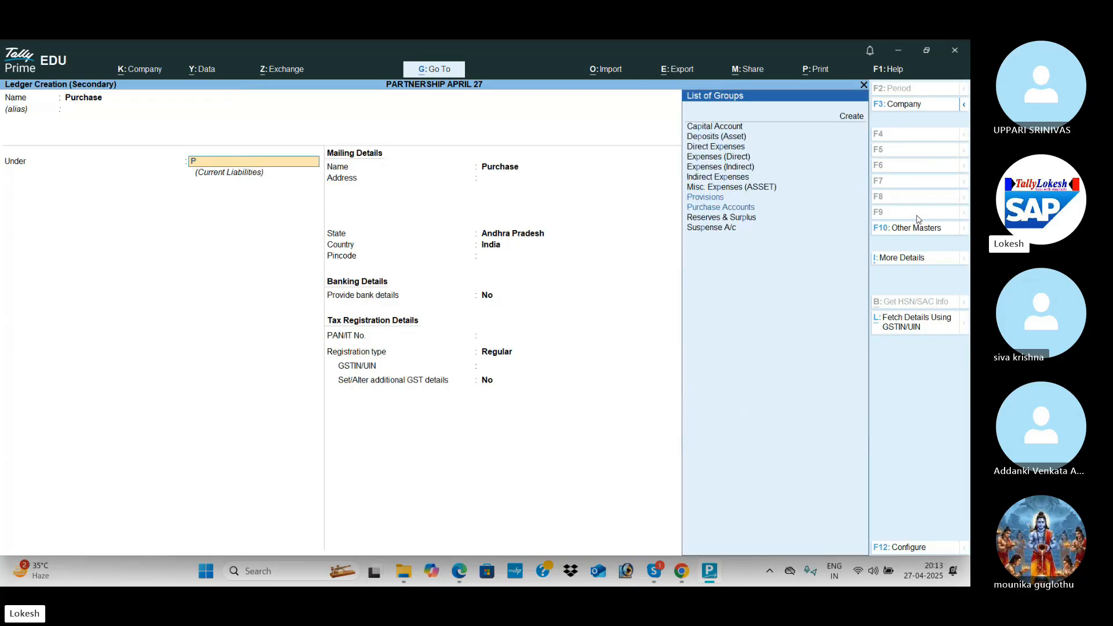
{"action": "key", "text": "Return"}
{"action": "key", "text": "Return"}
{"action": "key", "text": "Return"}
{"action": "key", "text": "Return"}
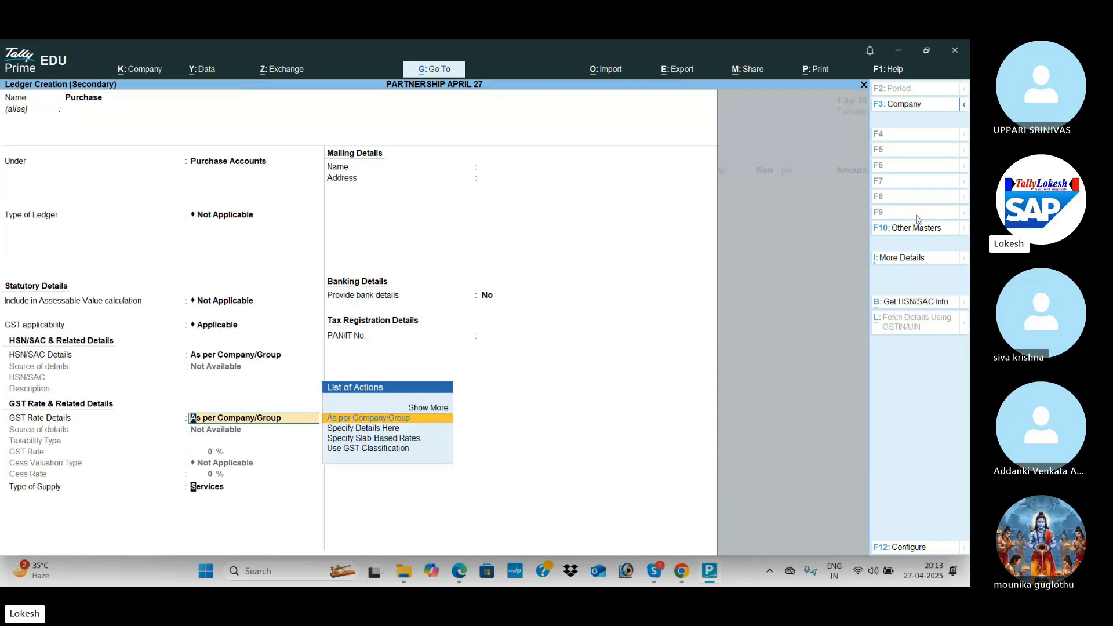
{"action": "key", "text": "Return"}
{"action": "key", "text": "Up"}
{"action": "key", "text": "Return"}
{"action": "key", "text": "Return"}
{"action": "key", "text": "alt+Tab"}
{"action": "key", "text": "Escape"}
Select the Purchase ledger and enter 50 Processors at 5,100, totalling 2,55,000.
{"action": "key", "text": "Return"}
{"action": "type", "text": "Pr"}
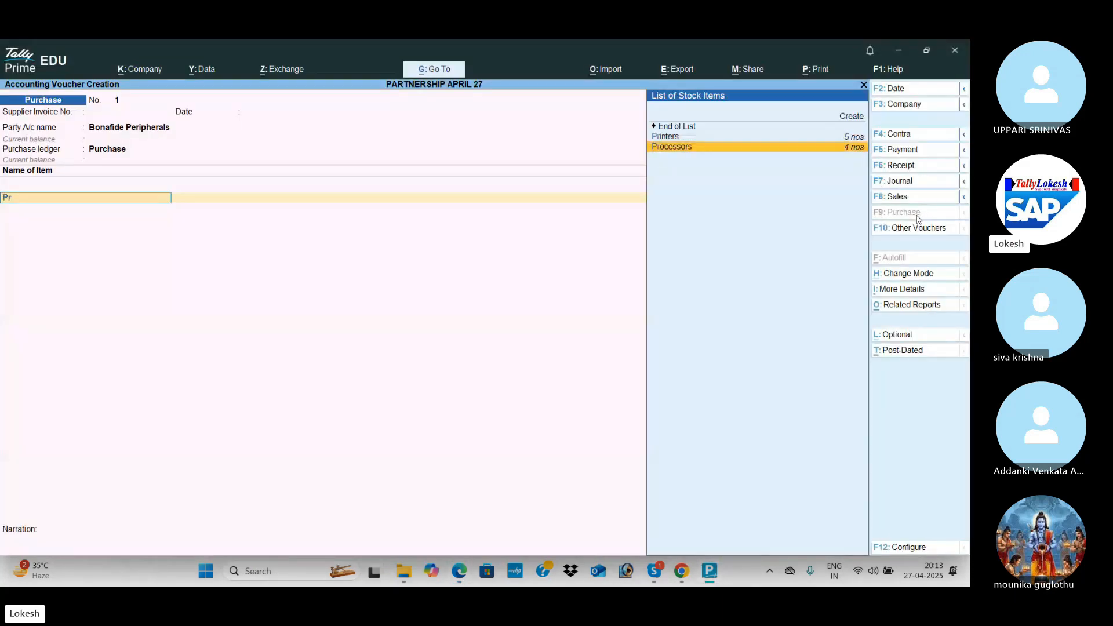
{"action": "key", "text": "Return"}
{"action": "key", "text": "alt+Tab"}
{"action": "key", "text": "alt+Tab"}
{"action": "type", "text": "50"}
{"action": "key", "text": "Return"}
{"action": "key", "text": "alt+Tab"}
{"action": "key", "text": "alt+Tab"}
{"action": "type", "text": "5,100"}
{"action": "key", "text": "Return"}
{"action": "key", "text": "Return"}
{"action": "key", "text": "Return"}
{"action": "key", "text": "alt+Tab"}
{"action": "key", "text": "alt+Tab"}
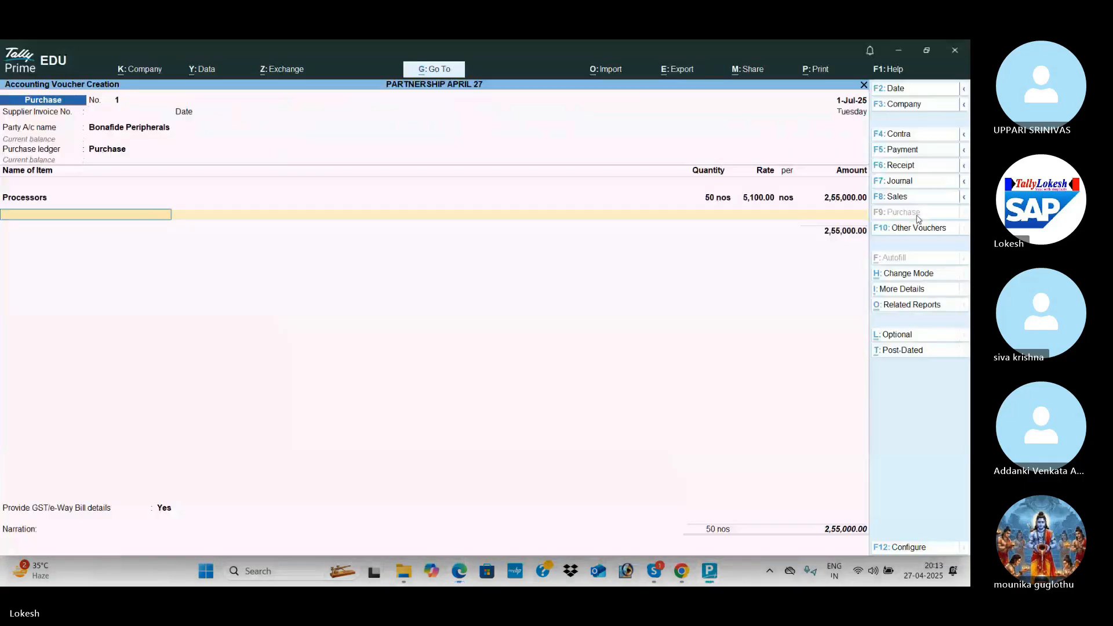
{"action": "type", "text": "ha"}
Add 25 Hard Disks at 2,800 as the second item.
{"action": "key", "text": "Return"}
{"action": "key", "text": "alt+Tab"}
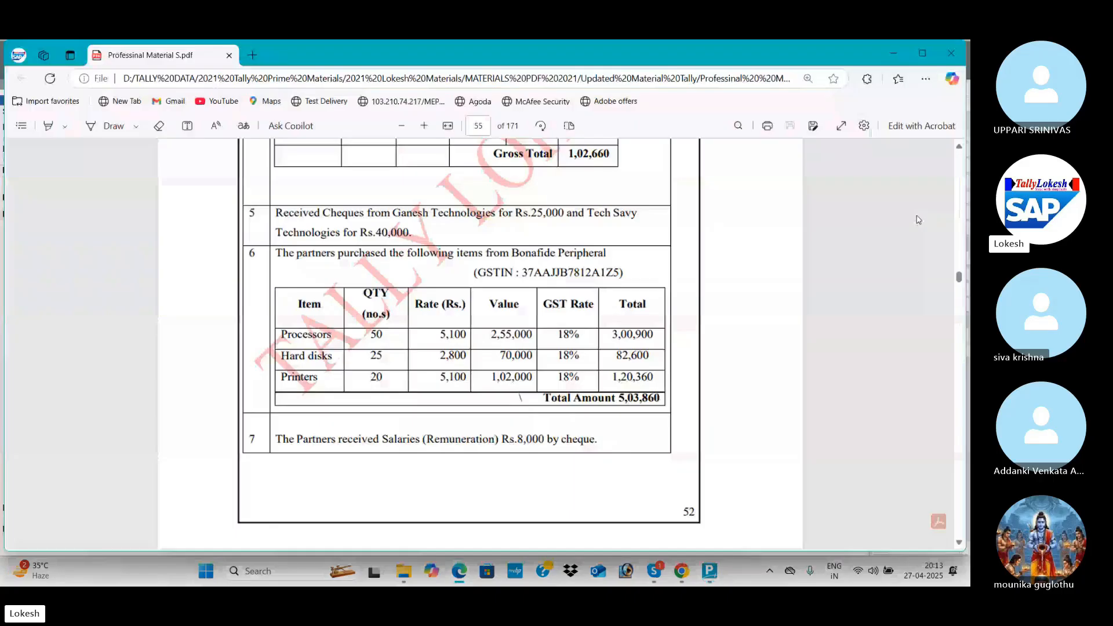
{"action": "key", "text": "alt+Tab"}
{"action": "type", "text": "25"}
{"action": "key", "text": "Return"}
{"action": "type", "text": "2800"}
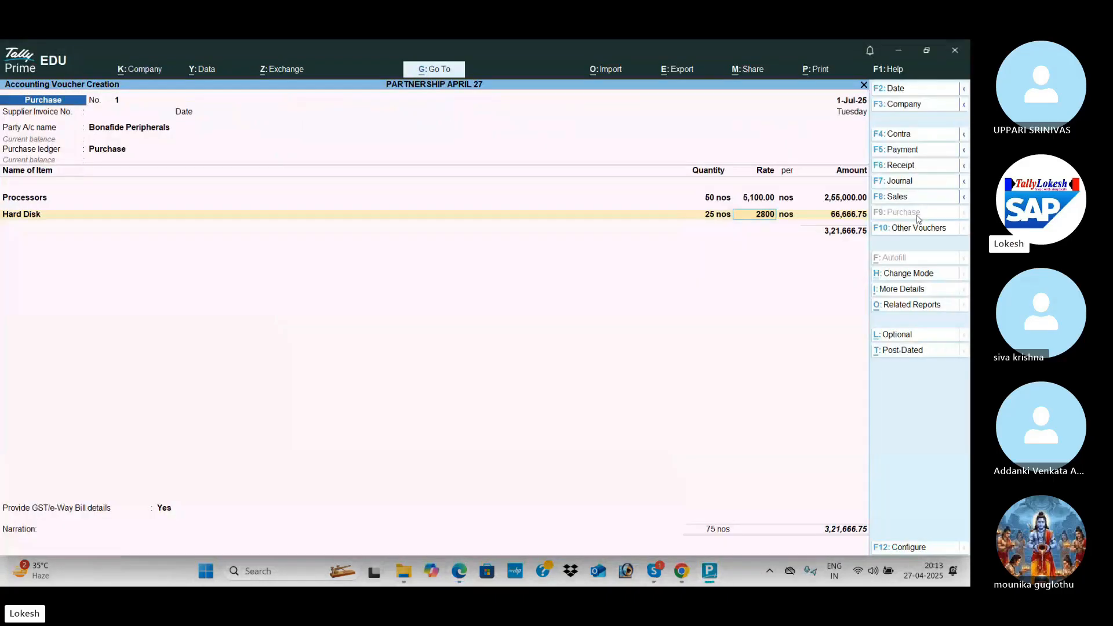
{"action": "key", "text": "Return"}
{"action": "key", "text": "Return"}
{"action": "key", "text": "Return"}
{"action": "key", "text": "alt+Tab"}
{"action": "key", "text": "alt+Tab"}
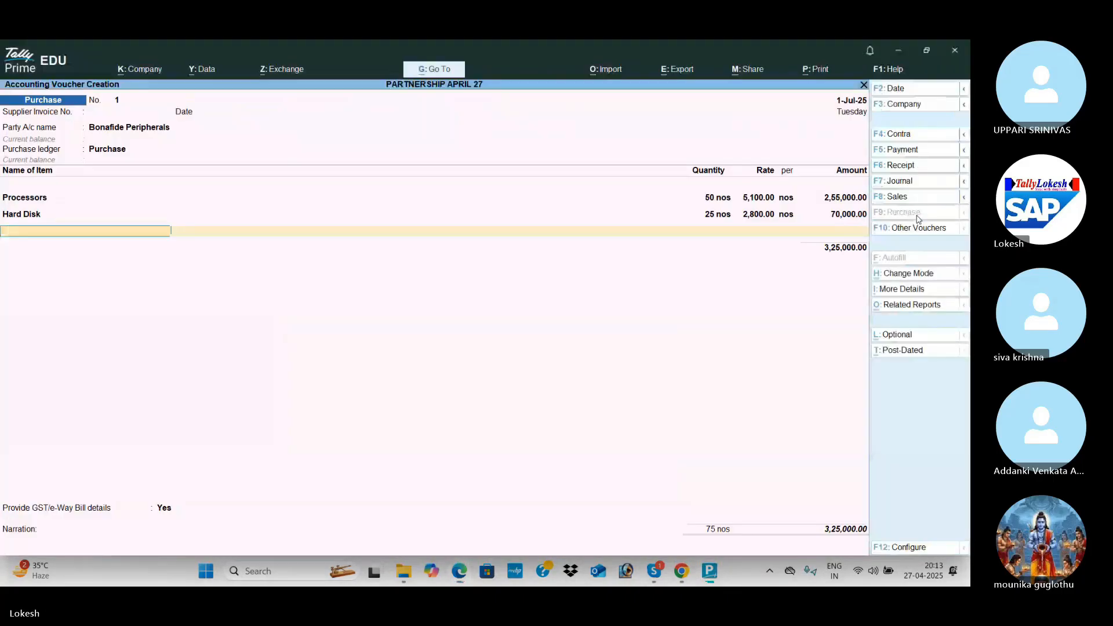
{"action": "key", "text": "Return"}
{"action": "type", "text": "p"}
{"action": "key", "text": "BackSpace"}
{"action": "key", "text": "BackSpace"}
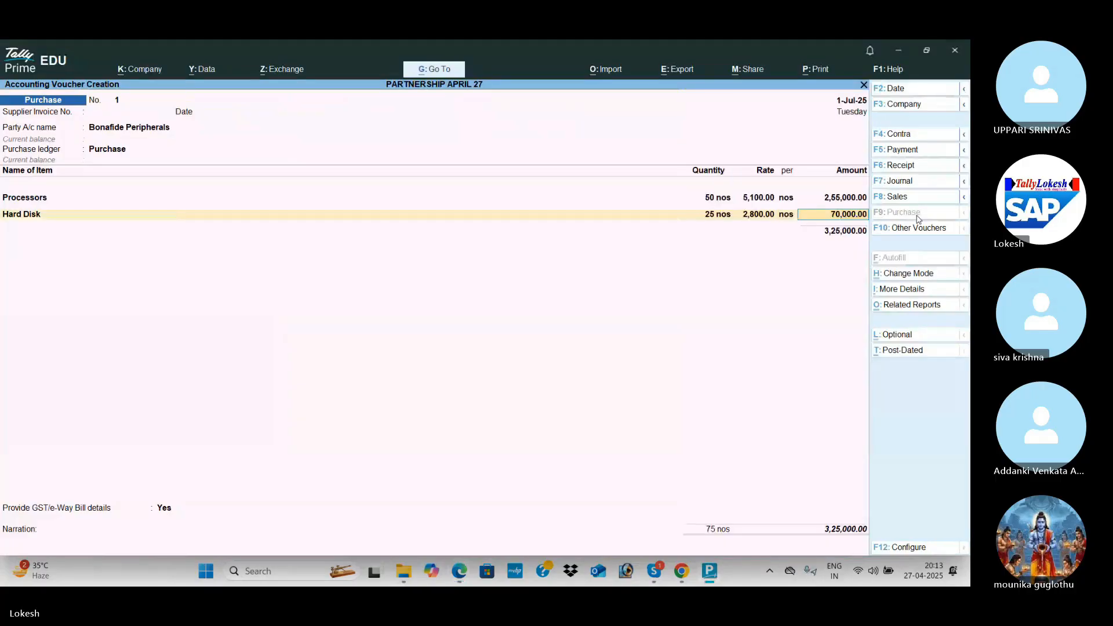
{"action": "key", "text": "Return"}
Add 20 Printers at 5,100 as the third item.
{"action": "type", "text": "pri"}
{"action": "key", "text": "Return"}
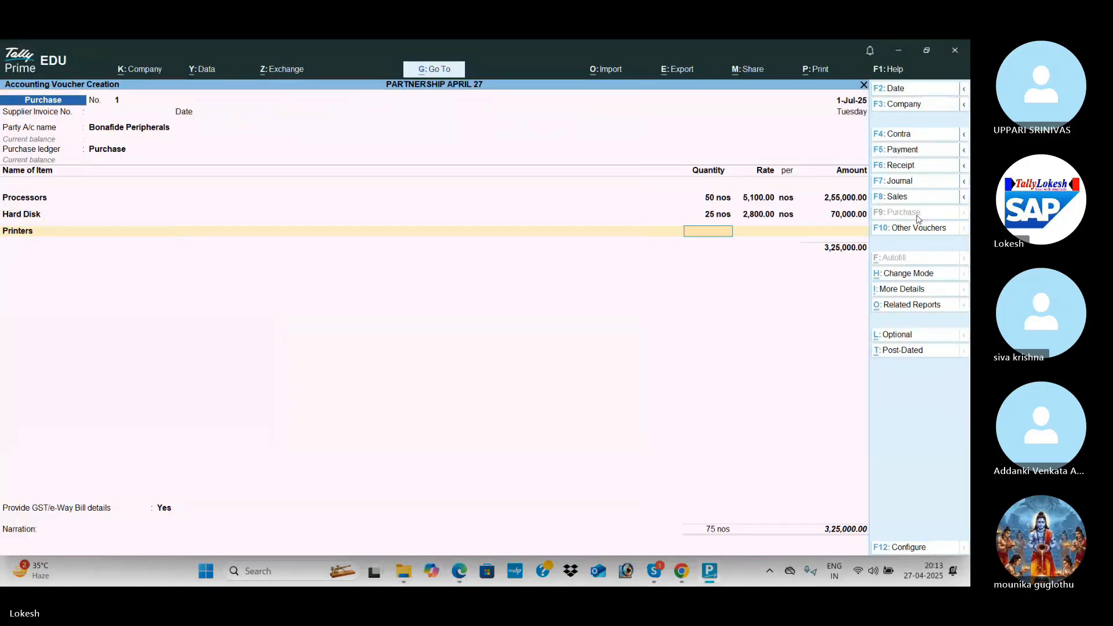
{"action": "key", "text": "alt+Tab"}
Add CGST and SGST of 38,430 each and save the 5,03,860 purchase voucher.
{"action": "key", "text": "alt+Tab"}
{"action": "type", "text": "20"}
{"action": "key", "text": "Return"}
{"action": "type", "text": "5,100"}
{"action": "key", "text": "Return"}
{"action": "key", "text": "Return"}
{"action": "key", "text": "Return"}
{"action": "type", "text": "cg"}
{"action": "key", "text": "Return"}
{"action": "key", "text": "Return"}
{"action": "type", "text": "sg"}
{"action": "key", "text": "Return"}
{"action": "key", "text": "Return"}
{"action": "key", "text": "Return"}
{"action": "key", "text": "Up"}
{"action": "key", "text": "Return"}
{"action": "key", "text": "alt+Tab"}
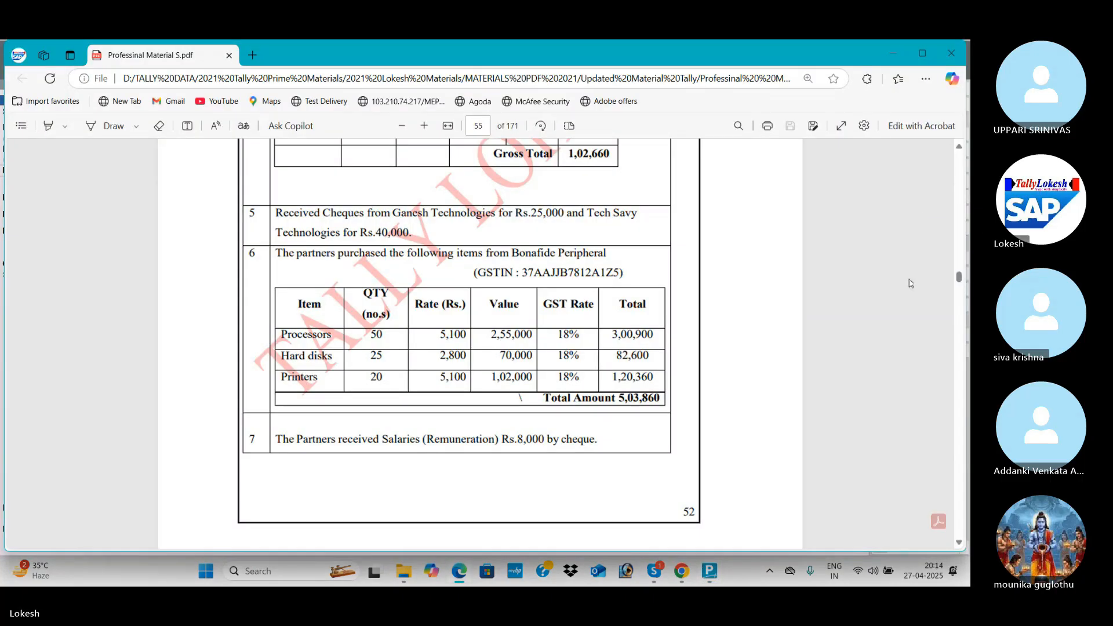
{"action": "key", "text": "alt+Tab"}
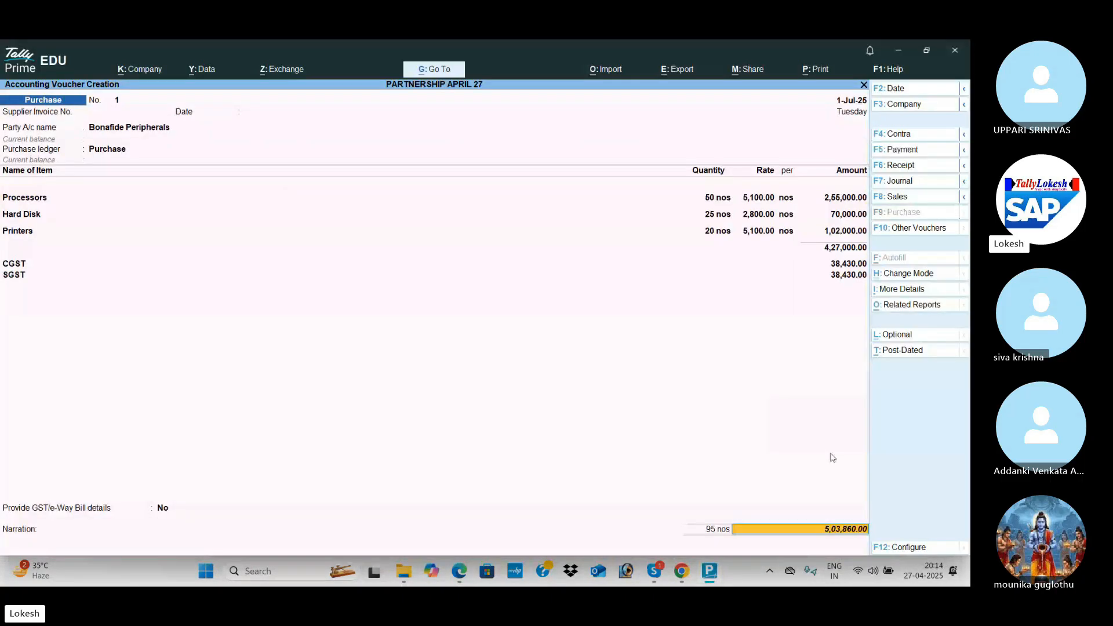
{"action": "key", "text": "Return"}
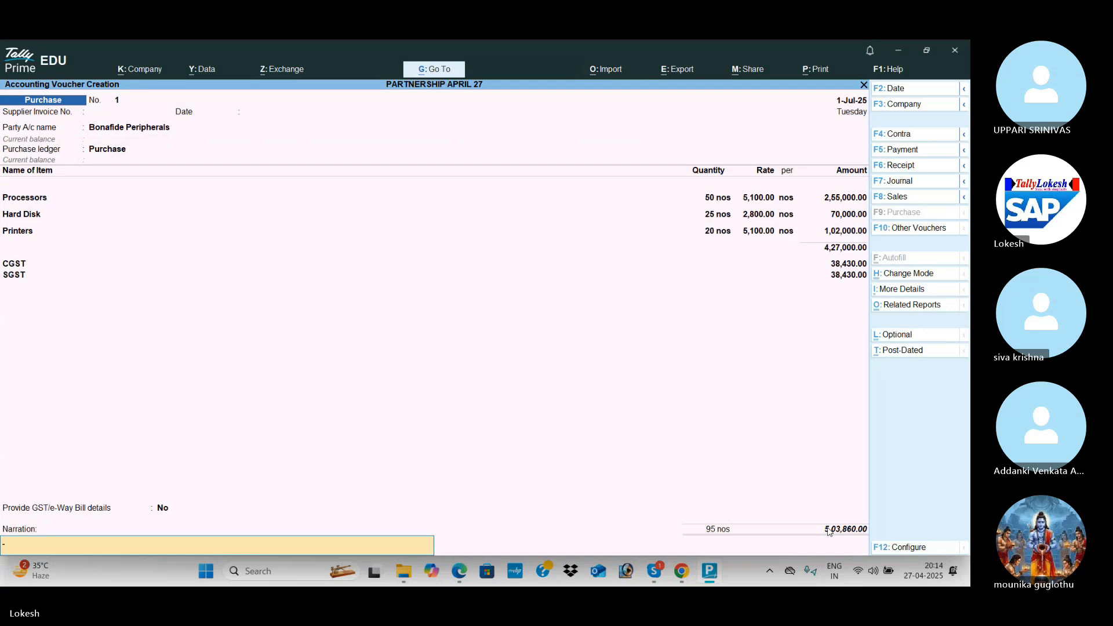
{"action": "key", "text": "Return"}
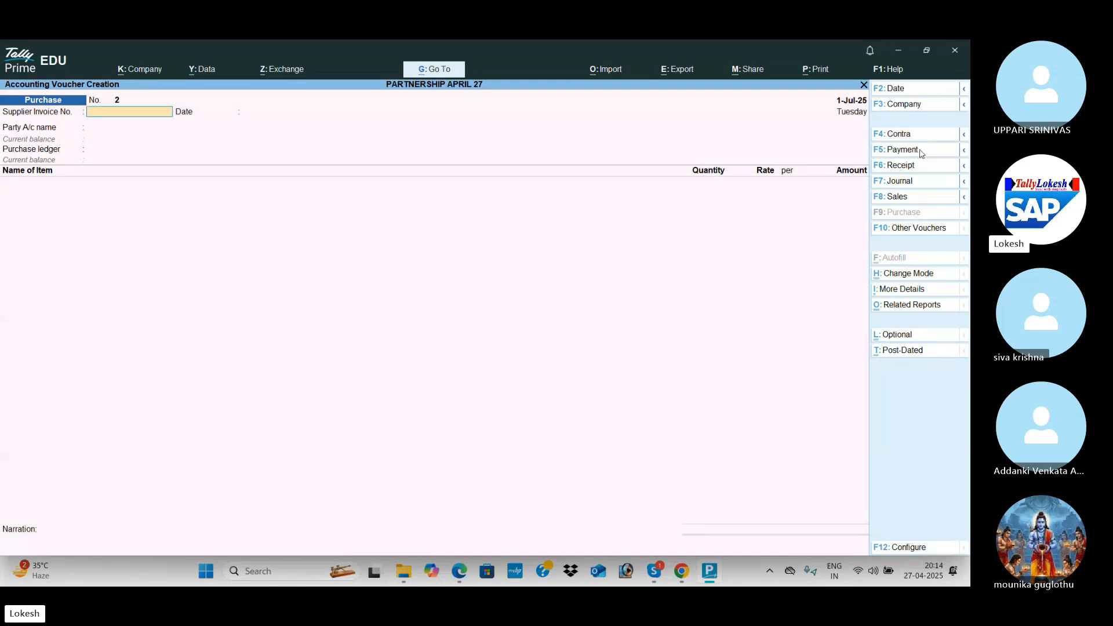
In a payment voucher, create a Remuneration ledger under Indirect Expenses.
{"action": "left_click", "coordinate": [920, 151]}
{"action": "key", "text": "alt+Tab"}
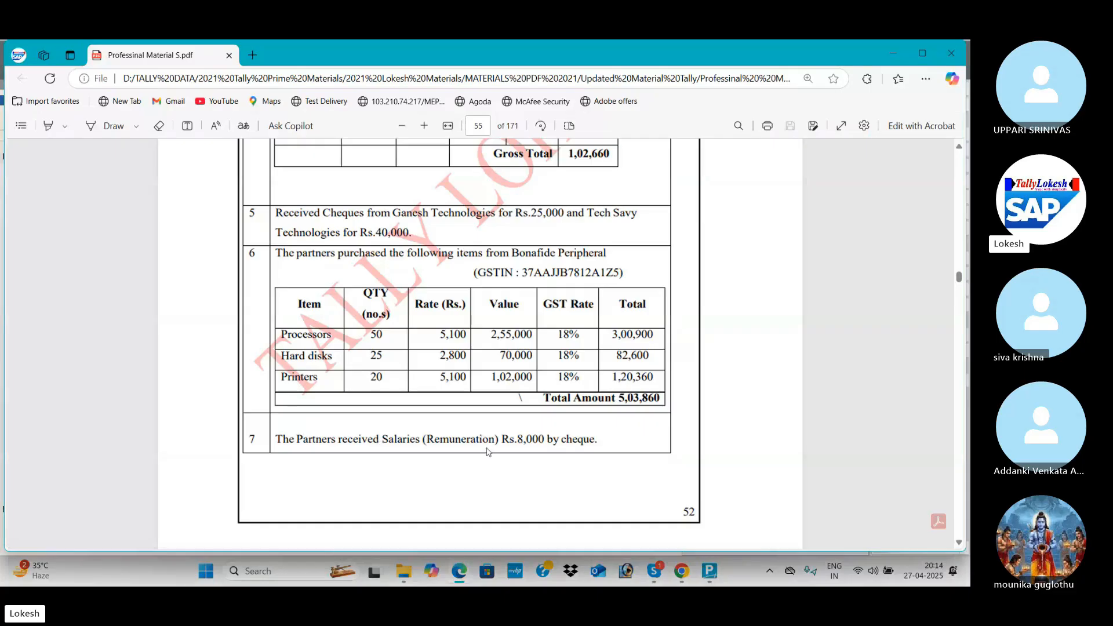
{"action": "key", "text": "alt+Tab"}
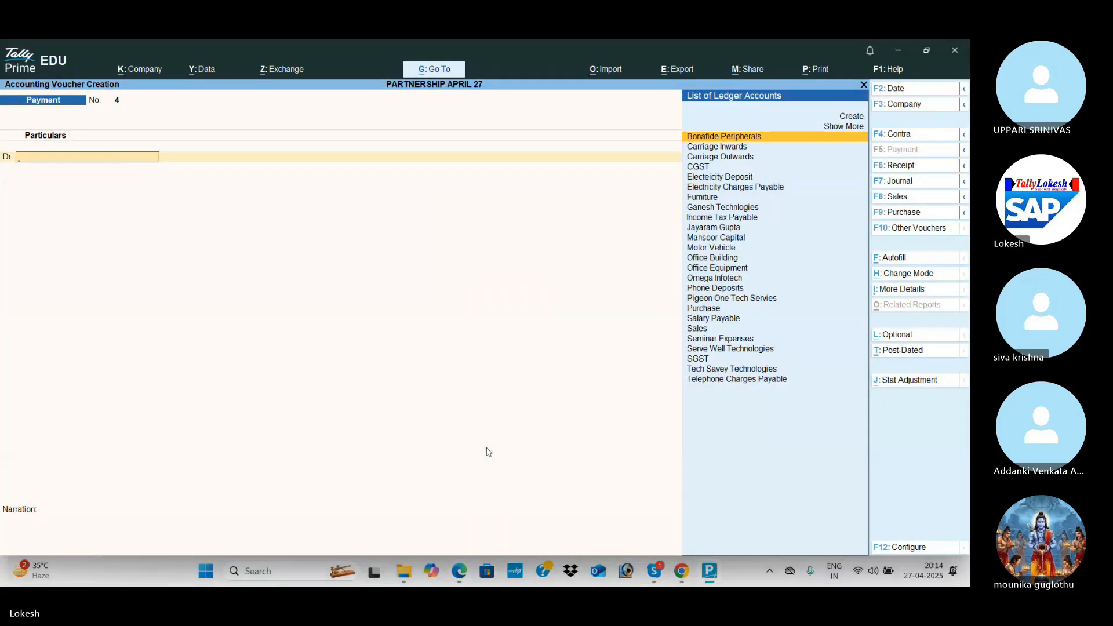
{"action": "key", "text": "alt+c"}
{"action": "type", "text": "Remu"}
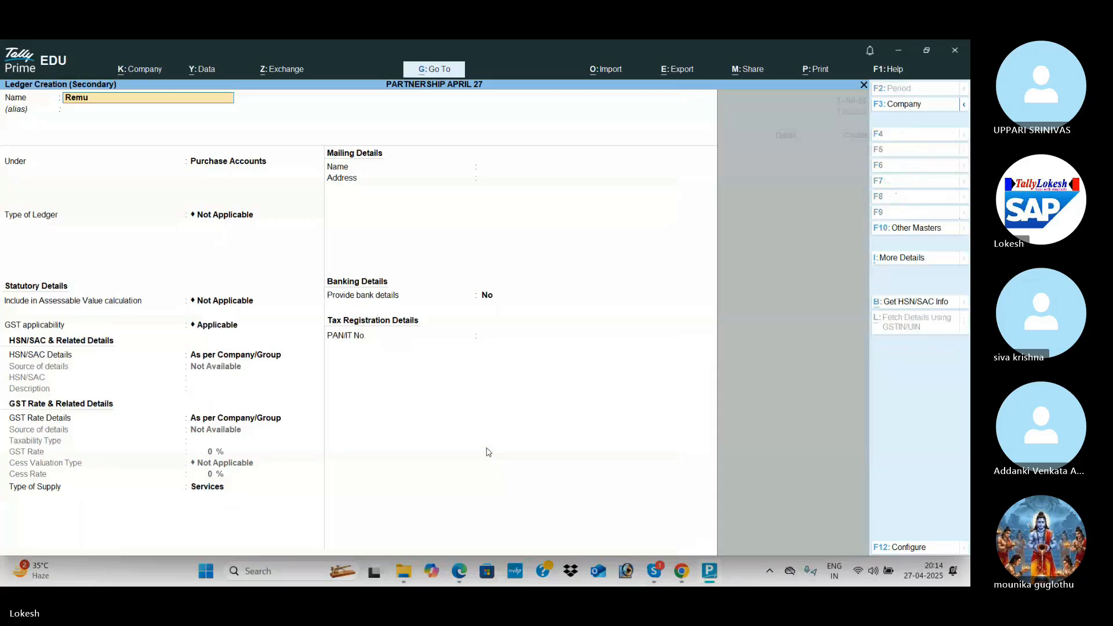
{"action": "type", "text": "neration"}
{"action": "key", "text": "Return"}
{"action": "type", "text": "ind"}
{"action": "key", "text": "Return"}
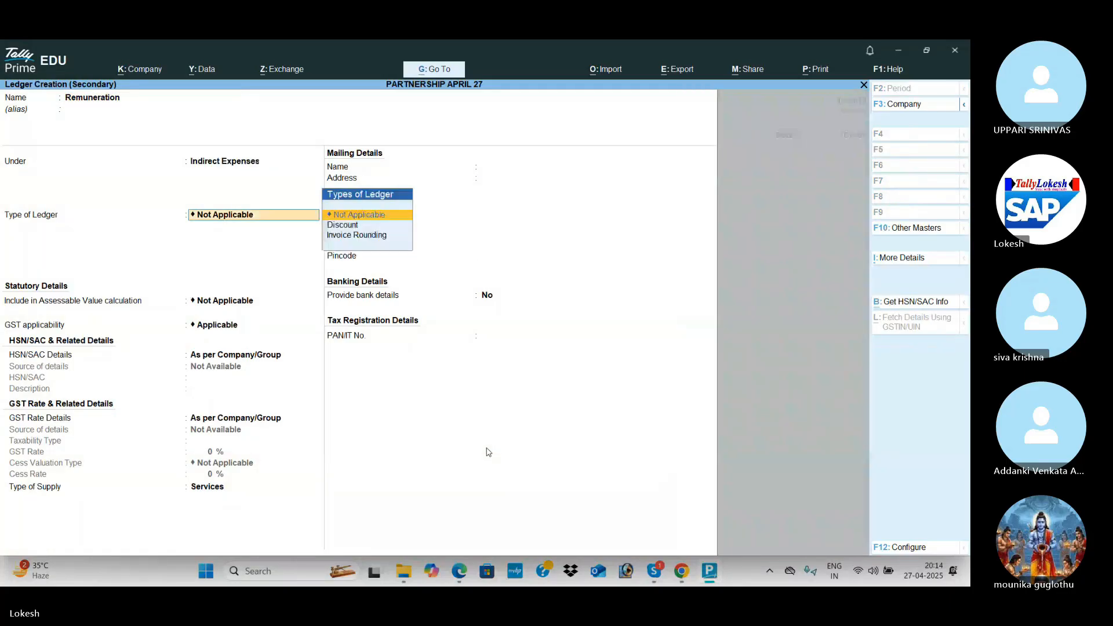
{"action": "key", "text": "ctrl+a"}
Debit Remuneration 8,000, credit Uti Bank, and return to the Gateway of Tally.
{"action": "type", "text": "8000"}
{"action": "key", "text": "Return"}
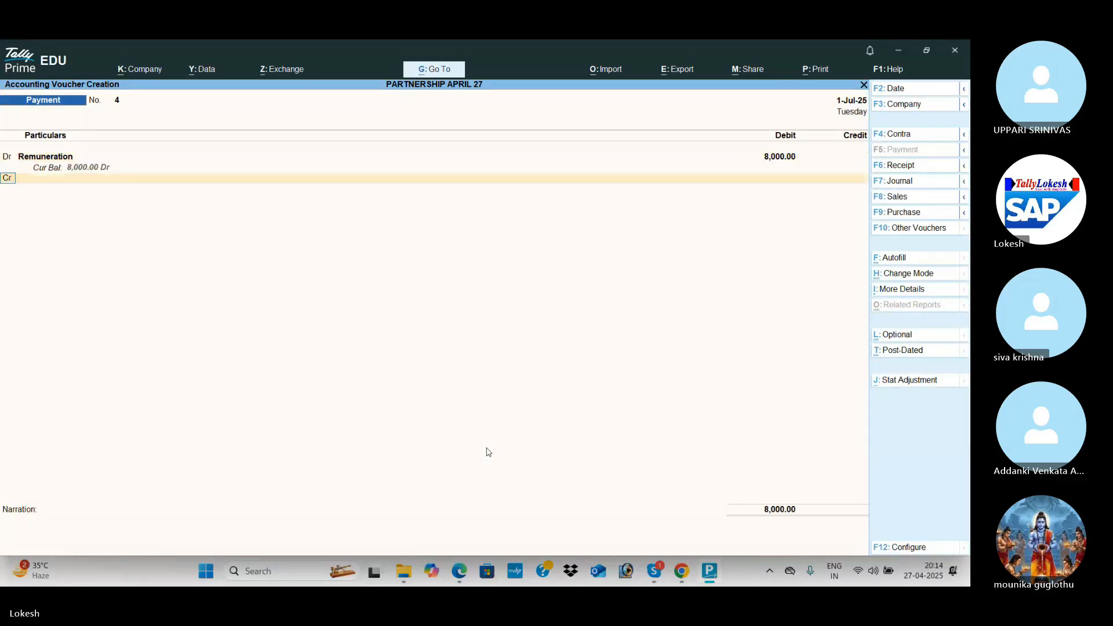
{"action": "type", "text": "u"}
{"action": "key", "text": "Return"}
{"action": "key", "text": "Return"}
{"action": "key", "text": "Return"}
{"action": "key", "text": "Return"}
{"action": "key", "text": "Return"}
{"action": "key", "text": "Return"}
{"action": "key", "text": "Return"}
{"action": "key", "text": "Return"}
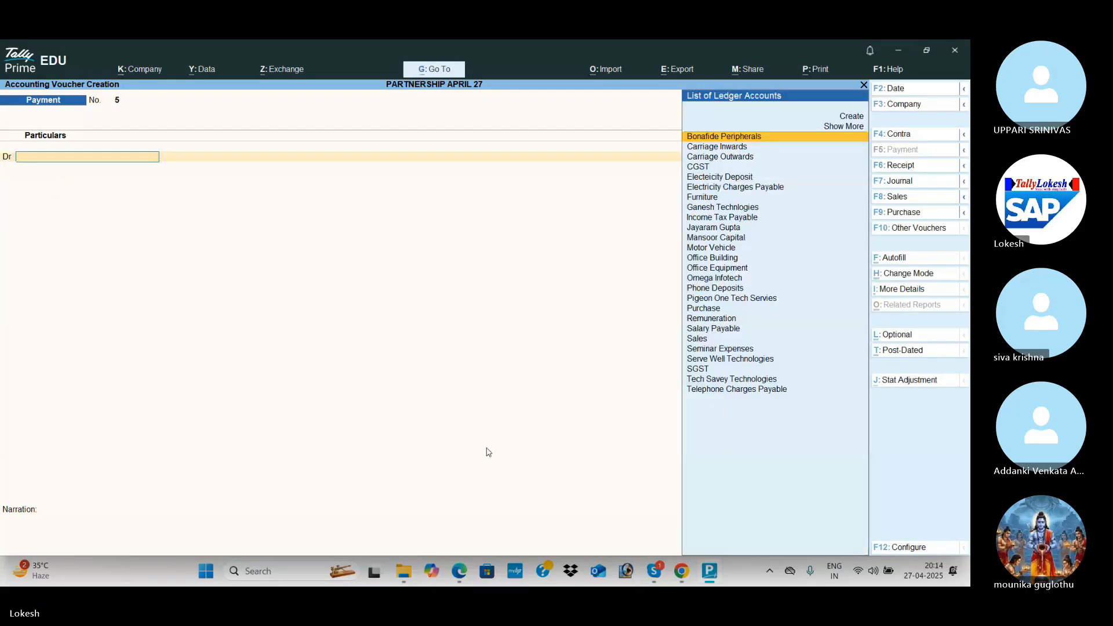
{"action": "key", "text": "Escape"}
Review the Remuneration entry in the Day Book.
{"action": "key", "text": "Down"}
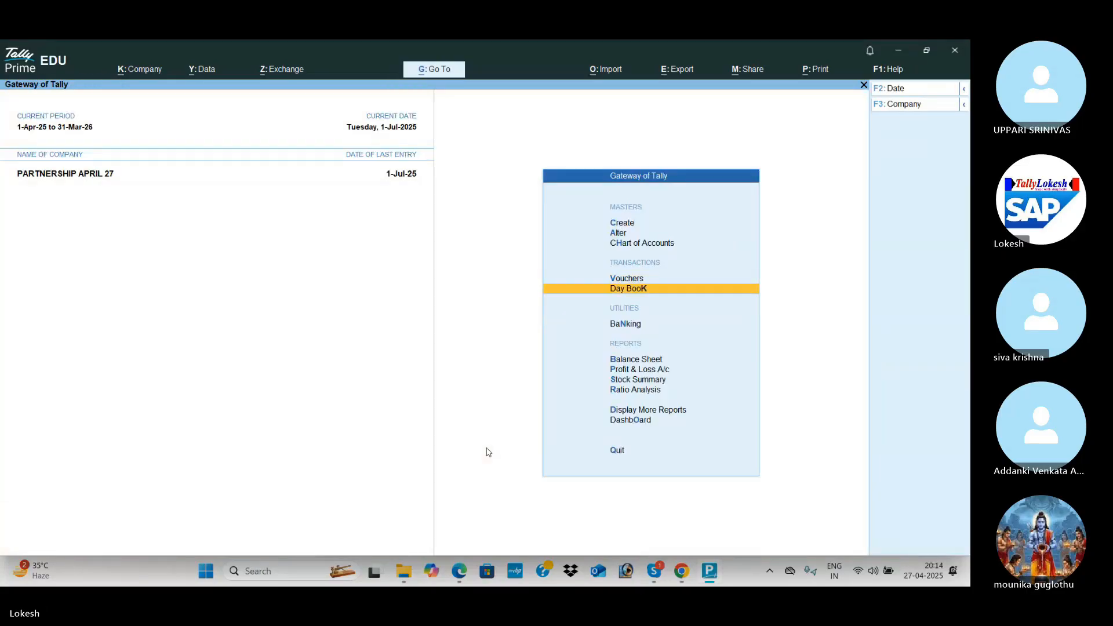
{"action": "key", "text": "Return"}
{"action": "key", "text": "Down"}
{"action": "key", "text": "Down"}
{"action": "key", "text": "Down"}
{"action": "key", "text": "Down"}
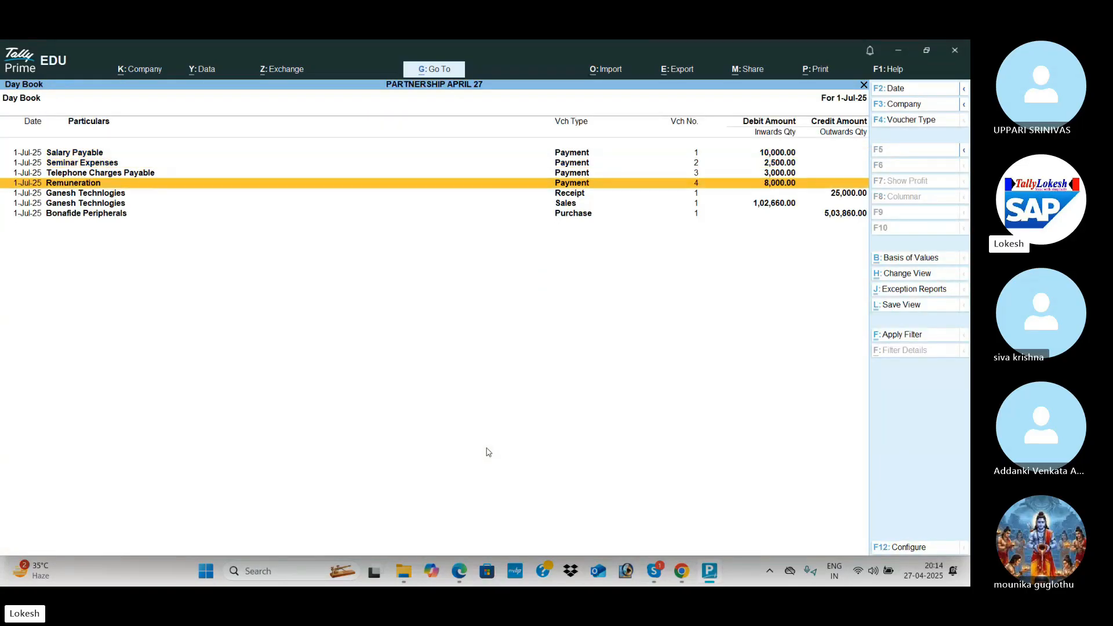
{"action": "key", "text": "Escape"}
Compare the Profit & Loss A/c's 10,966.67 Nett Profit with the PDF's July figures.
{"action": "key", "text": "Down"}
{"action": "key", "text": "Down"}
{"action": "key", "text": "Down"}
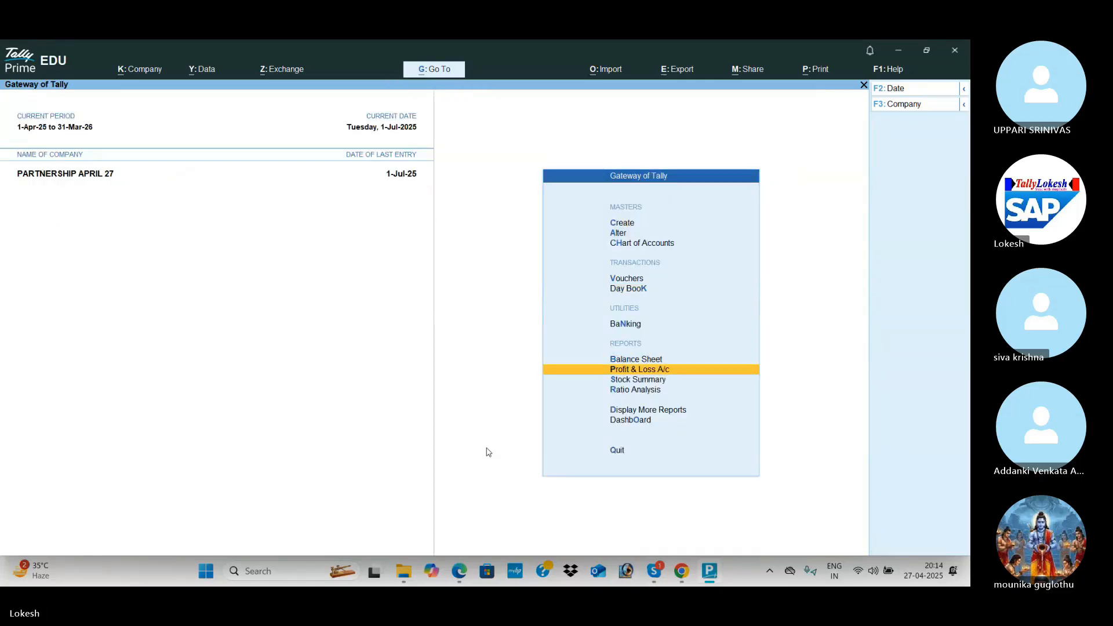
{"action": "key", "text": "Return"}
{"action": "key", "text": "Down"}
{"action": "key", "text": "Down"}
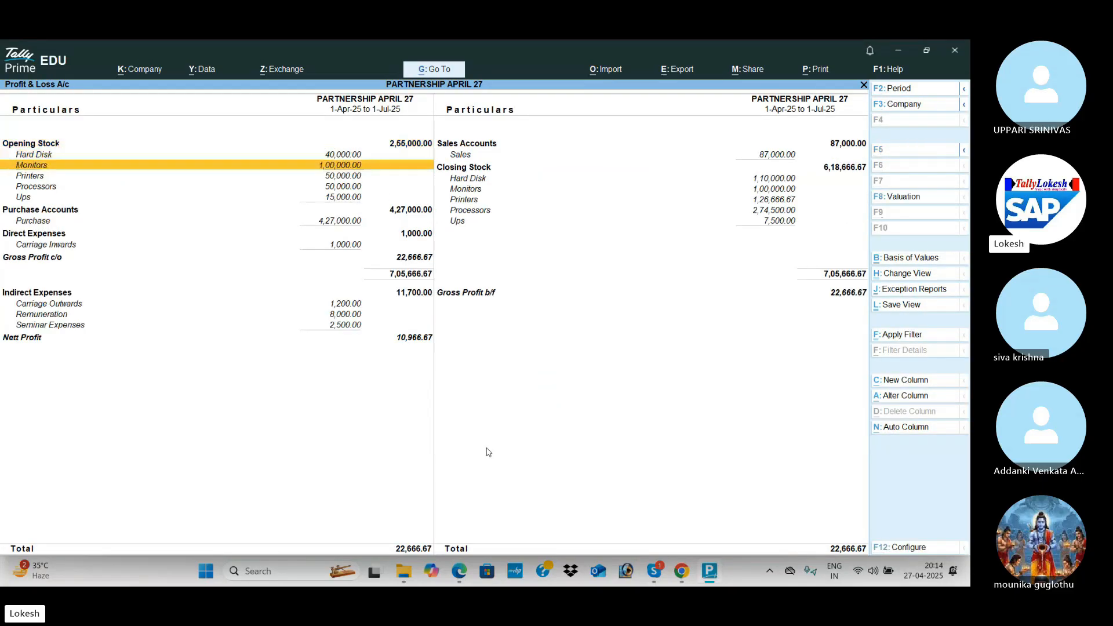
{"action": "key", "text": "End"}
{"action": "key", "text": "alt+Tab"}
{"action": "scroll", "coordinate": [488, 453], "scroll_direction": "down", "scroll_amount": 10}
{"action": "scroll", "coordinate": [489, 452], "scroll_direction": "down", "scroll_amount": 10}
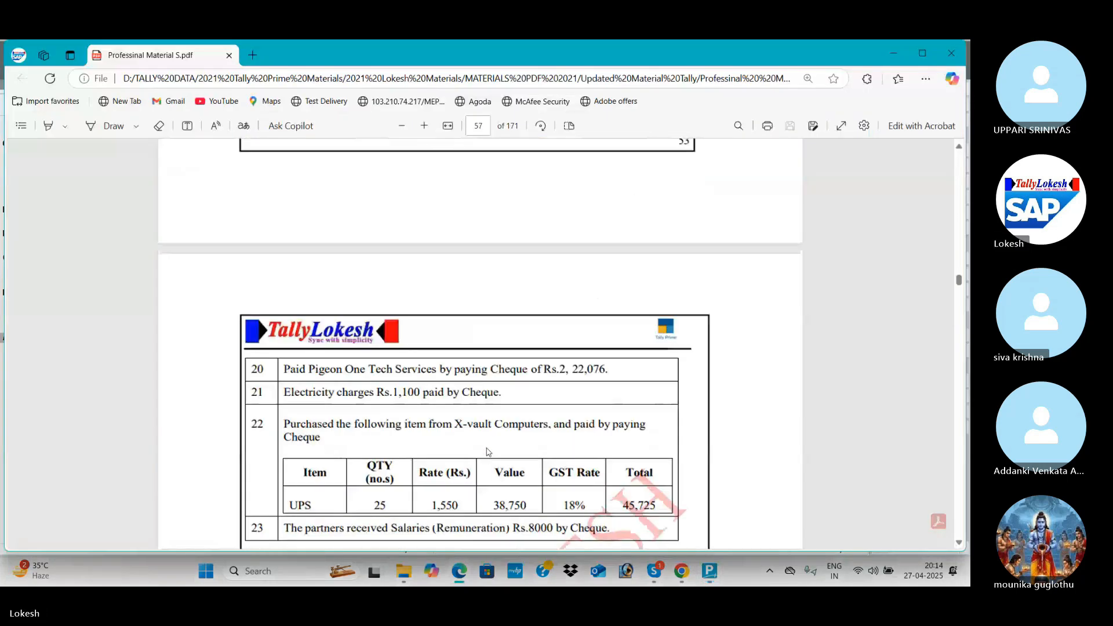
{"action": "scroll", "coordinate": [959, 419], "scroll_direction": "down", "scroll_amount": 15}
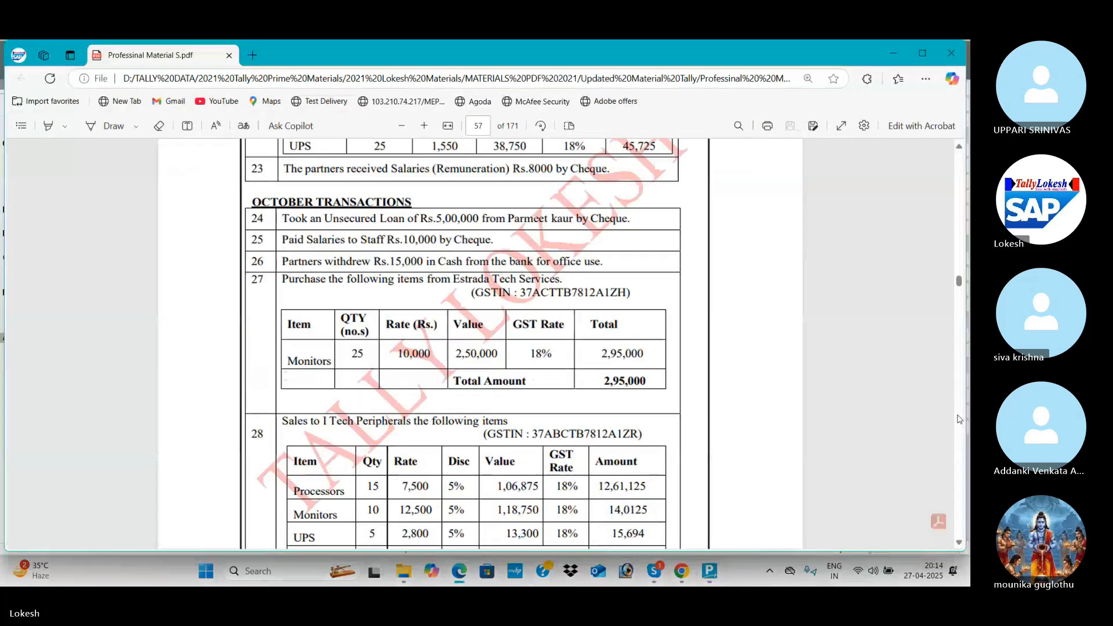
{"action": "scroll", "coordinate": [959, 419], "scroll_direction": "down", "scroll_amount": 20}
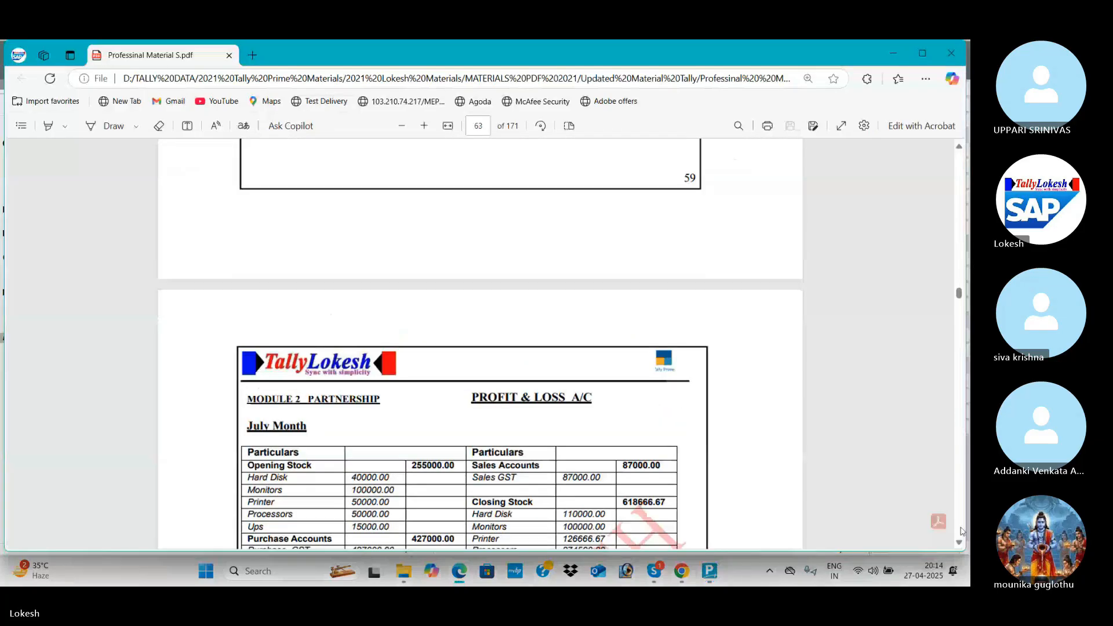
{"action": "left_click", "coordinate": [959, 544]}
{"action": "scroll", "coordinate": [959, 544], "scroll_direction": "down", "scroll_amount": 3}
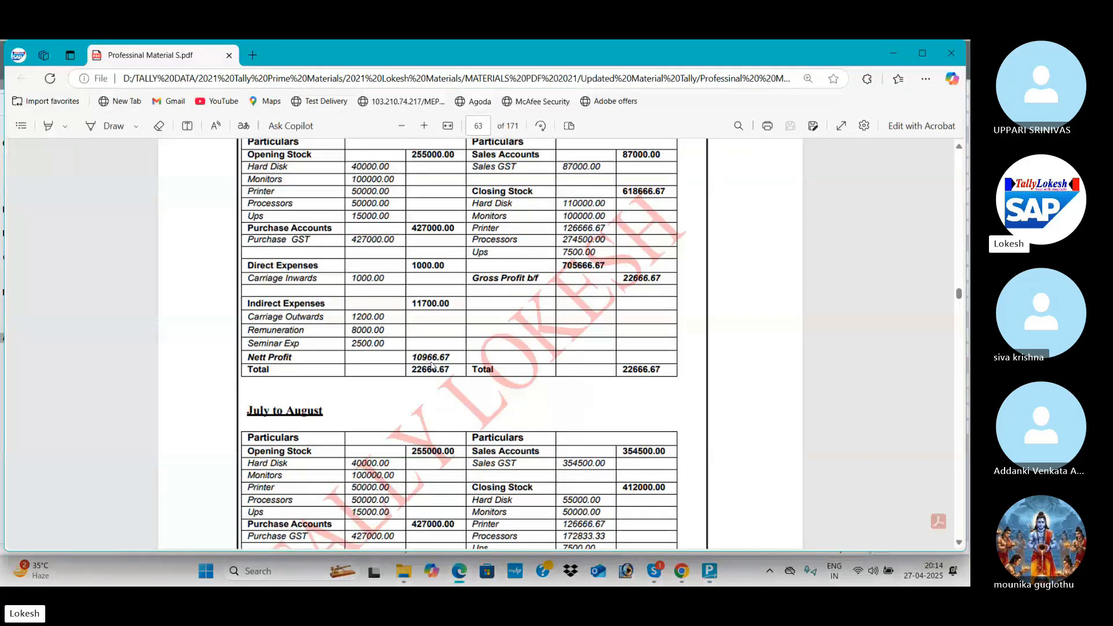
{"action": "key", "text": "alt+Tab"}
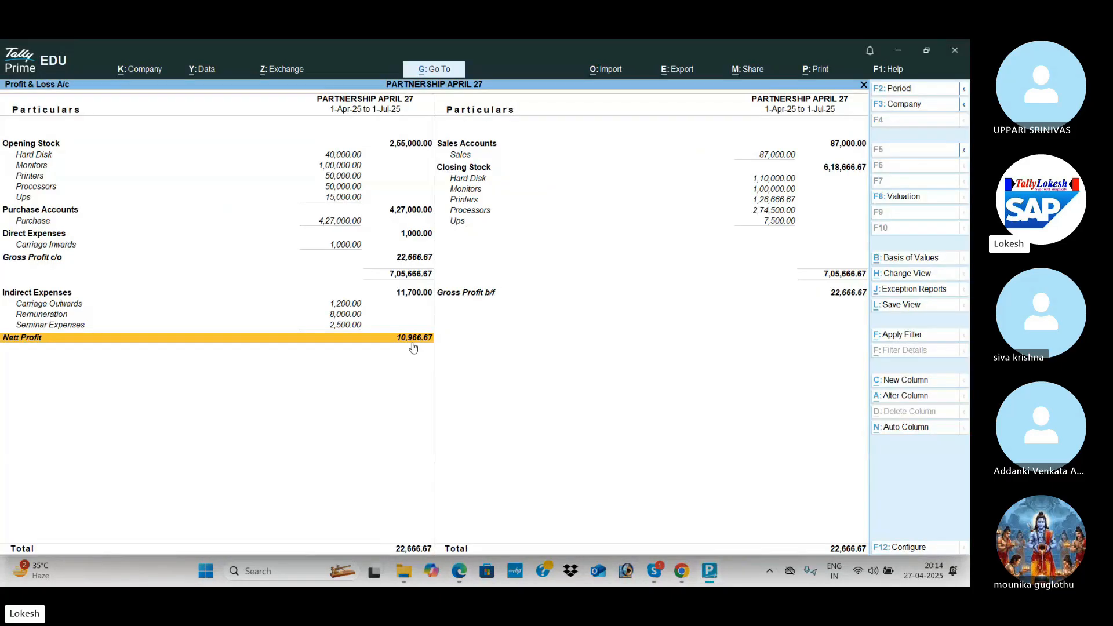
Show Goods Inwards and Outwards in the Stock Summary, confirming closing stock of 6,18,666.67.
{"action": "key", "text": "Escape"}
{"action": "key", "text": "Down"}
{"action": "key", "text": "Return"}
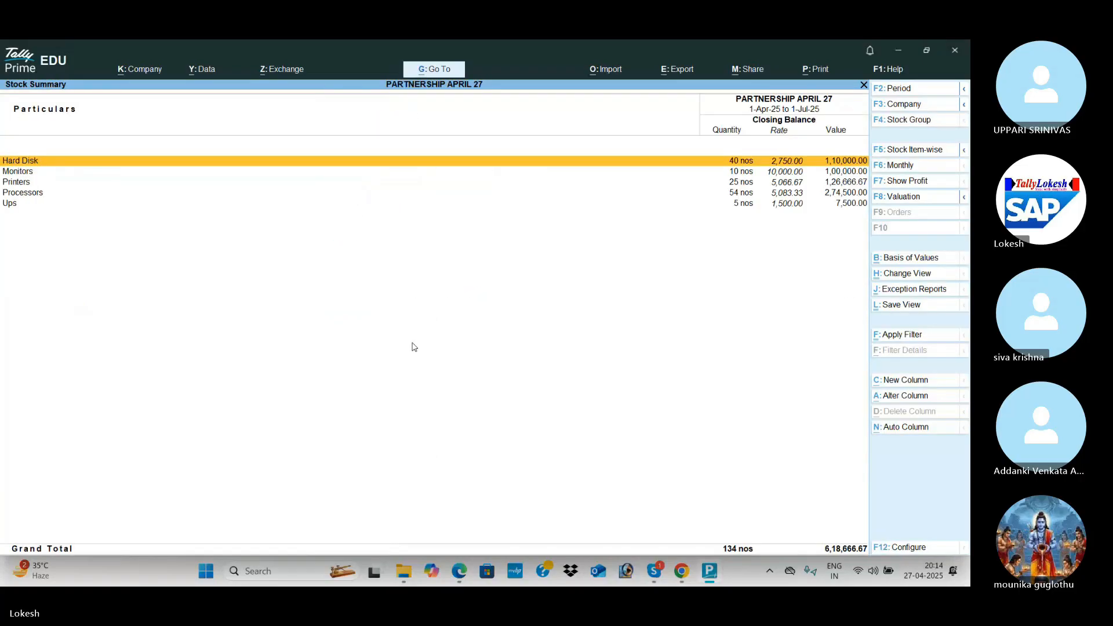
{"action": "left_click", "coordinate": [918, 546]}
{"action": "left_click", "coordinate": [501, 269]}
{"action": "type", "text": "y"}
{"action": "key", "text": "Return"}
{"action": "type", "text": "y"}
{"action": "key", "text": "Return"}
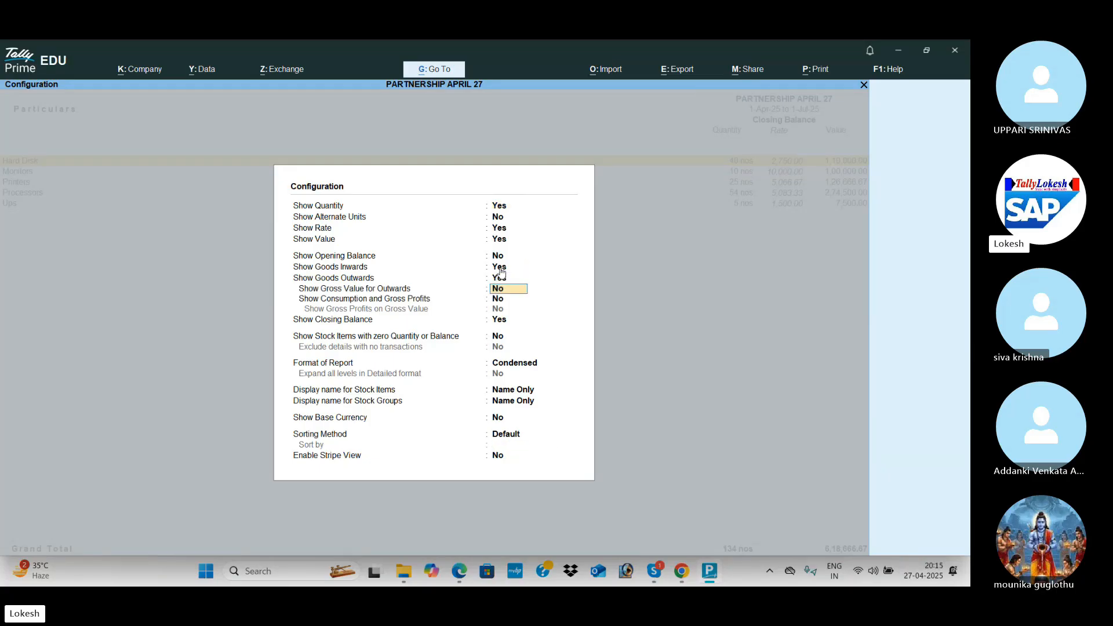
{"action": "key", "text": "ctrl+a"}
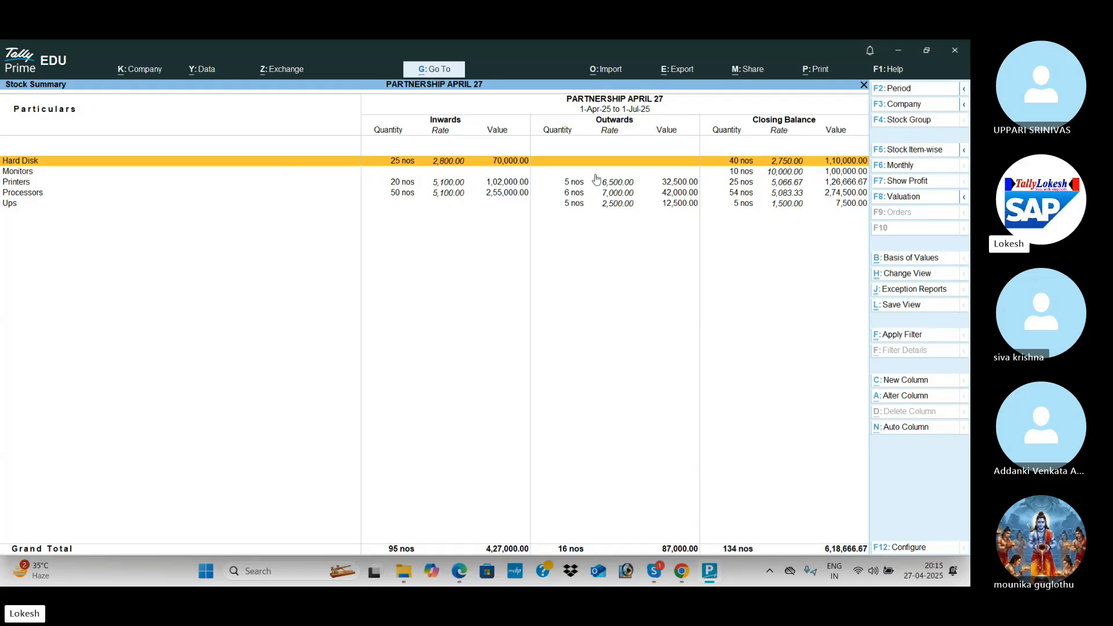
{"action": "key", "text": "Escape"}
{"action": "key", "text": "Down"}
{"action": "key", "text": "Down"}
{"action": "key", "text": "Down"}
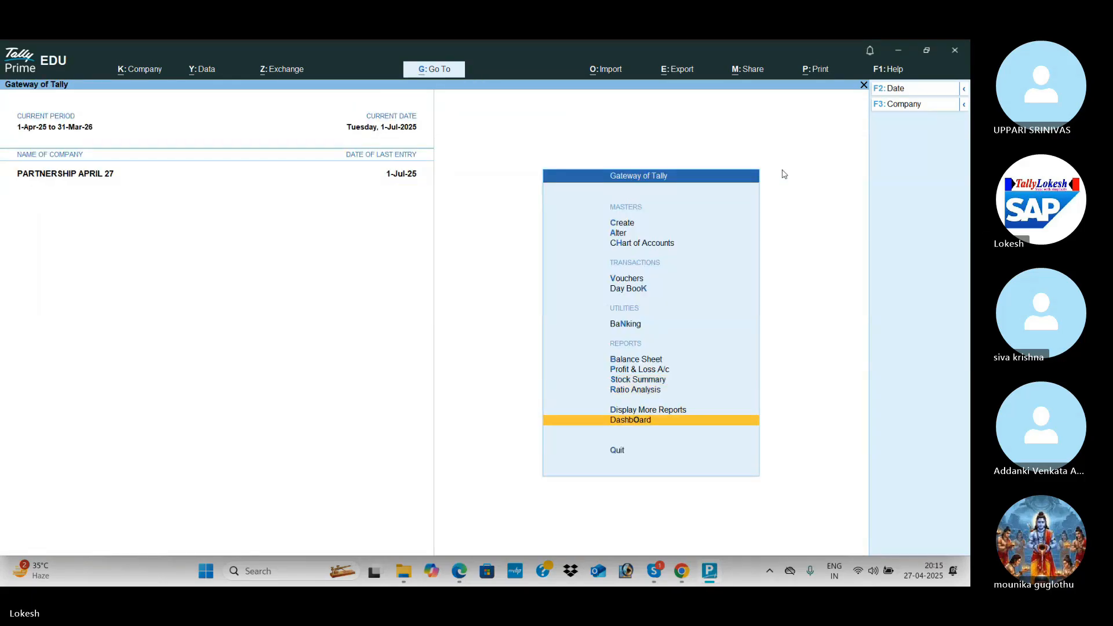
{"action": "key", "text": "Return"}
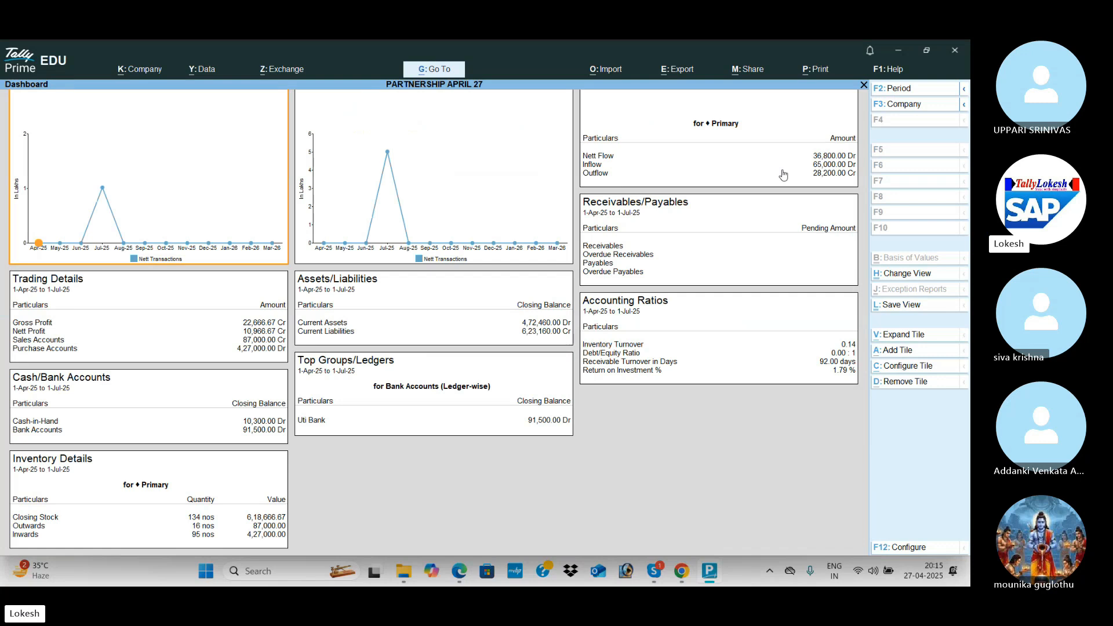
{"action": "key", "text": "Escape"}
{"action": "key", "text": "Up"}
{"action": "key", "text": "Return"}
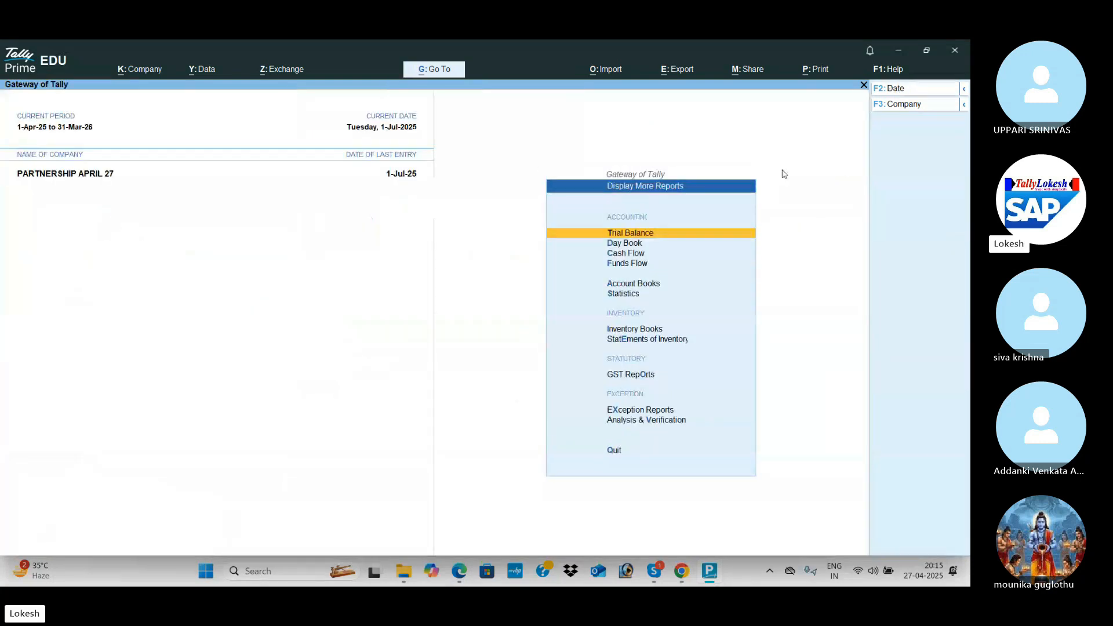
{"action": "key", "text": "Return"}
{"action": "key", "text": "alt+F5"}
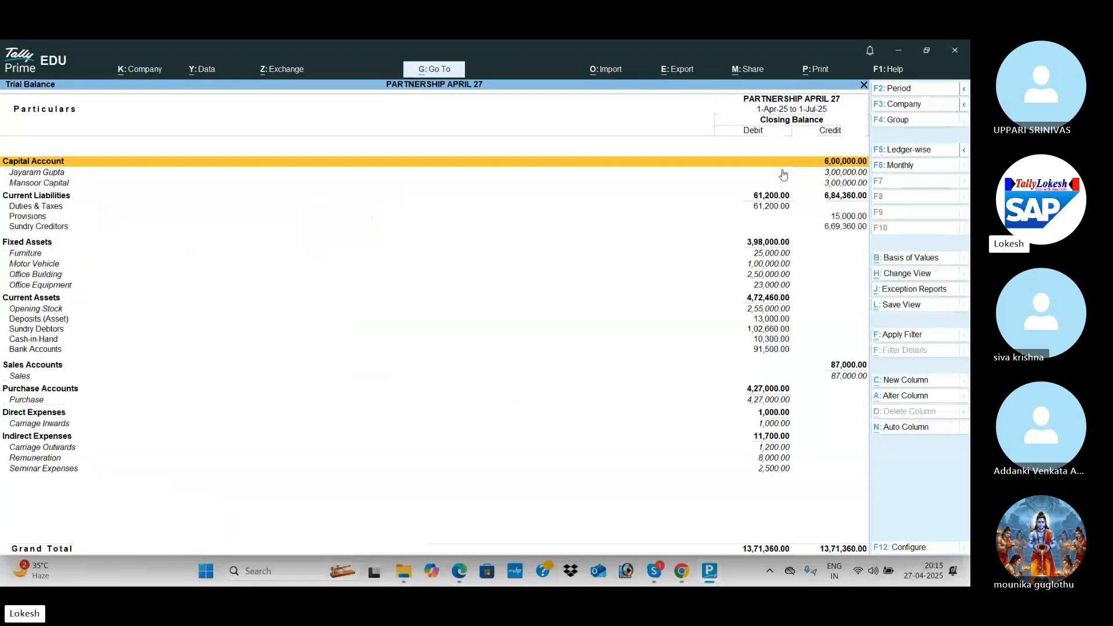
{"action": "key", "text": "Escape"}
{"action": "key", "text": "Down"}
{"action": "key", "text": "Down"}
{"action": "key", "text": "Down"}
{"action": "key", "text": "Down"}
{"action": "key", "text": "Down"}
{"action": "key", "text": "Up"}
{"action": "key", "text": "Return"}
{"action": "key", "text": "Return"}
{"action": "key", "text": "Escape"}
{"action": "key", "text": "Down"}
{"action": "key", "text": "Down"}
{"action": "key", "text": "Down"}
{"action": "key", "text": "Down"}
{"action": "key", "text": "Down"}
{"action": "key", "text": "Down"}
{"action": "key", "text": "Down"}
{"action": "key", "text": "Down"}
{"action": "key", "text": "Return"}
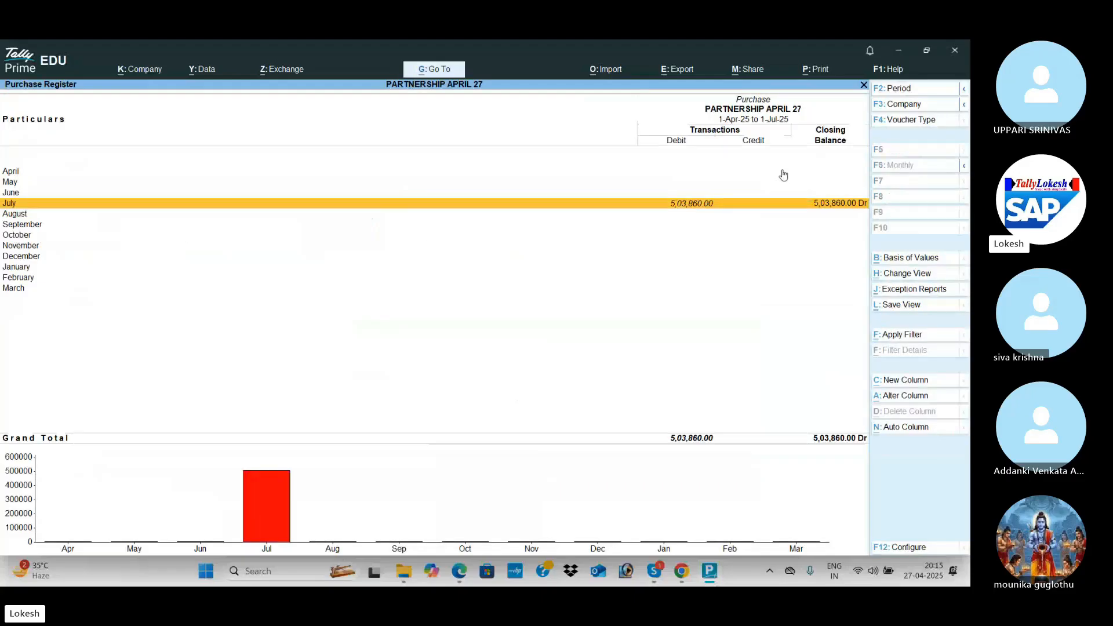
{"action": "key", "text": "Escape"}
{"action": "key", "text": "Up"}
{"action": "key", "text": "Return"}
{"action": "key", "text": "Escape"}
{"action": "key", "text": "Up"}
{"action": "key", "text": "Up"}
{"action": "key", "text": "Return"}
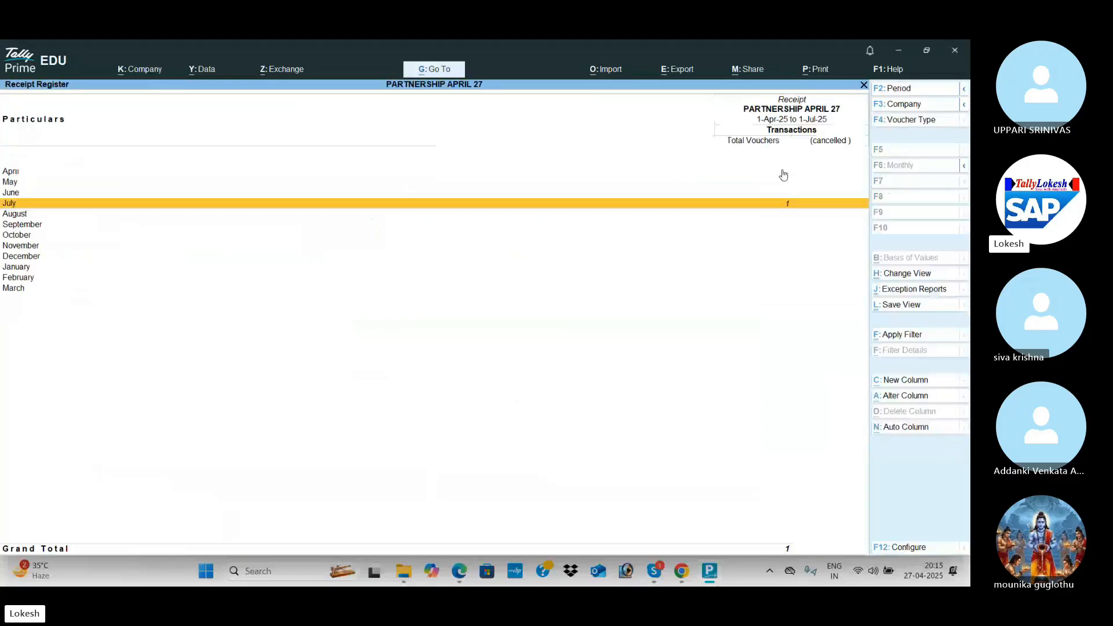
{"action": "key", "text": "Escape"}
{"action": "key", "text": "Return"}
{"action": "key", "text": "Return"}
{"action": "key", "text": "Escape"}
{"action": "key", "text": "Escape"}
{"action": "key", "text": "Up"}
{"action": "key", "text": "Return"}
{"action": "key", "text": "Escape"}
{"action": "key", "text": "Escape"}
{"action": "key", "text": "Down"}
{"action": "key", "text": "Return"}
{"action": "key", "text": "Down"}
{"action": "key", "text": "Down"}
{"action": "key", "text": "Down"}
{"action": "key", "text": "Down"}
{"action": "key", "text": "Down"}
{"action": "key", "text": "Down"}
{"action": "key", "text": "Down"}
{"action": "key", "text": "Down"}
{"action": "key", "text": "Down"}
{"action": "key", "text": "Down"}
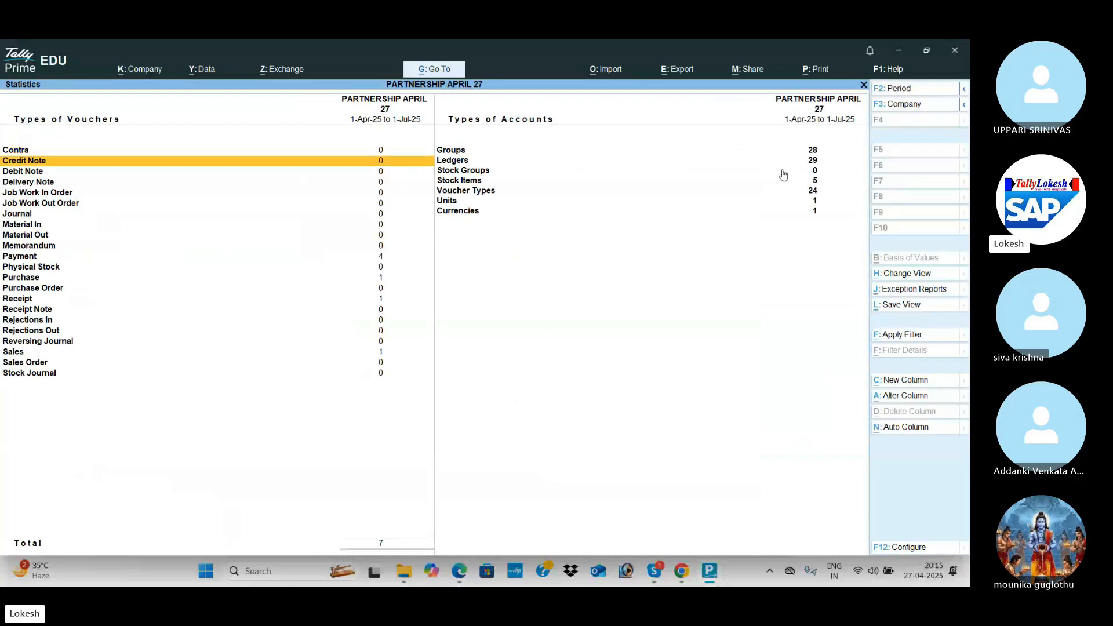
{"action": "key", "text": "Return"}
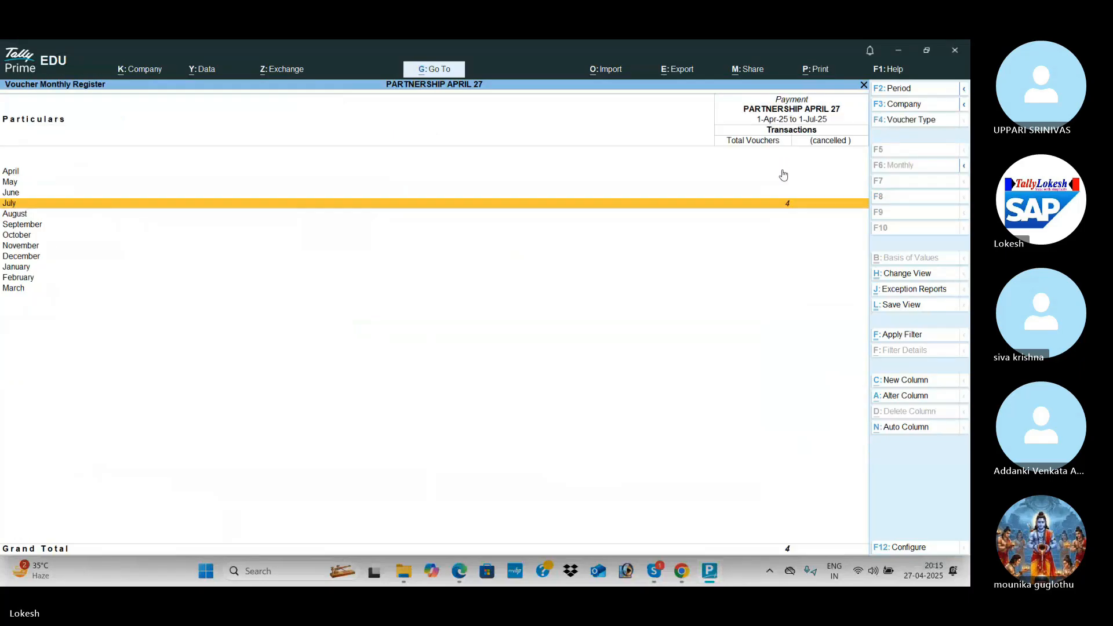
{"action": "key", "text": "Escape"}
{"action": "key", "text": "Down"}
{"action": "key", "text": "Return"}
{"action": "key", "text": "Escape"}
{"action": "key", "text": "Down"}
{"action": "key", "text": "Down"}
{"action": "key", "text": "Return"}
{"action": "key", "text": "Escape"}
{"action": "key", "text": "Escape"}
{"action": "key", "text": "Return"}
{"action": "key", "text": "Right"}
{"action": "key", "text": "Down"}
{"action": "key", "text": "Down"}
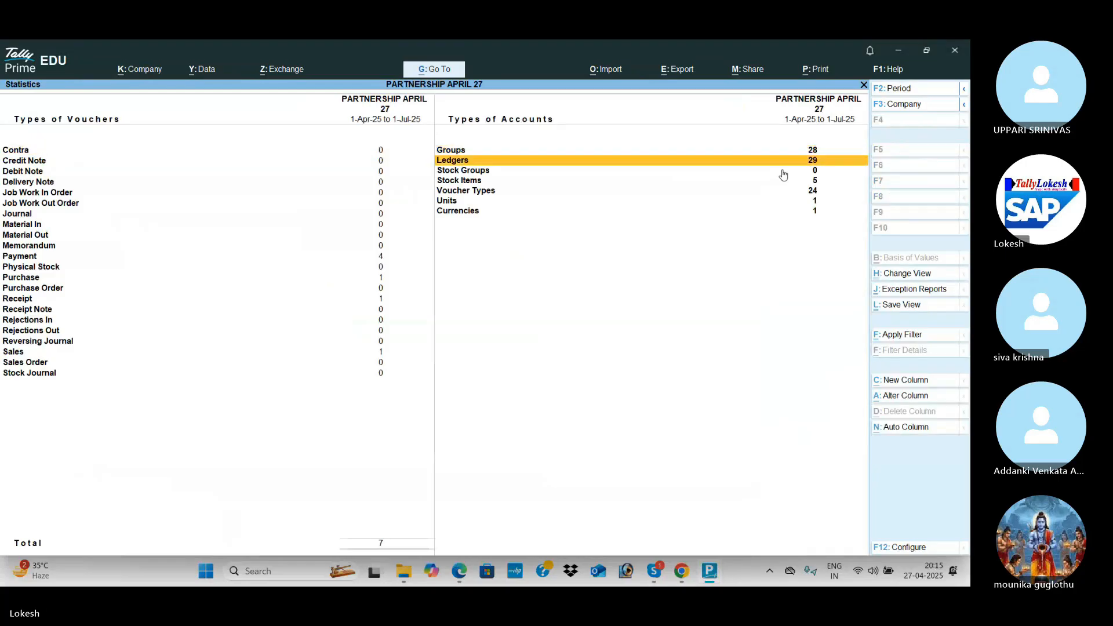
{"action": "key", "text": "Down"}
{"action": "key", "text": "Down"}
{"action": "key", "text": "Down"}
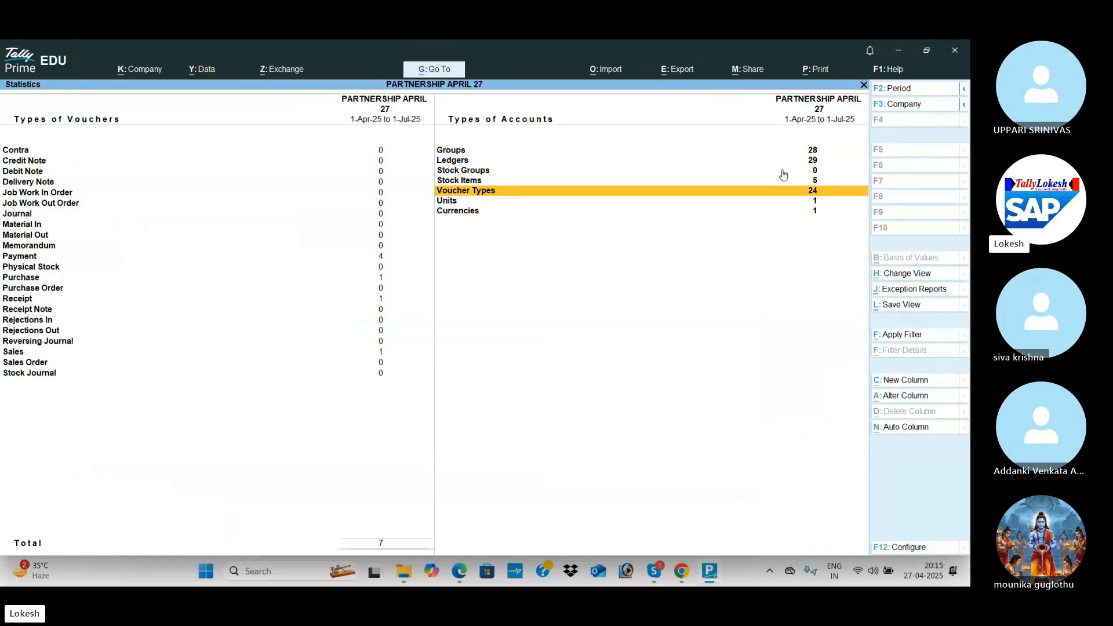
{"action": "key", "text": "Escape"}
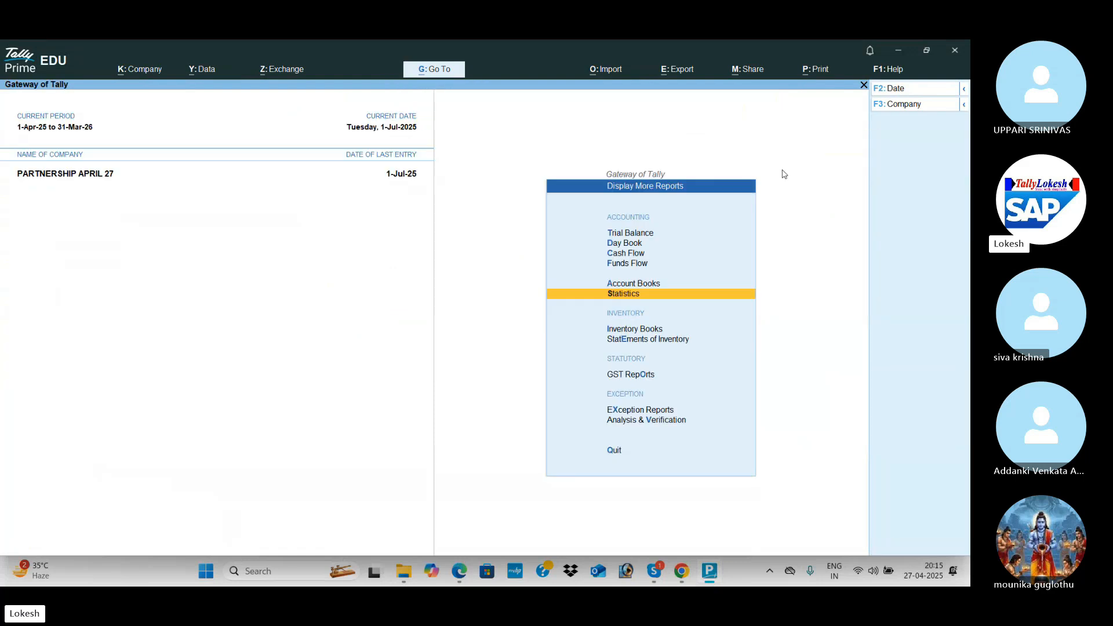
{"action": "key", "text": "Down"}
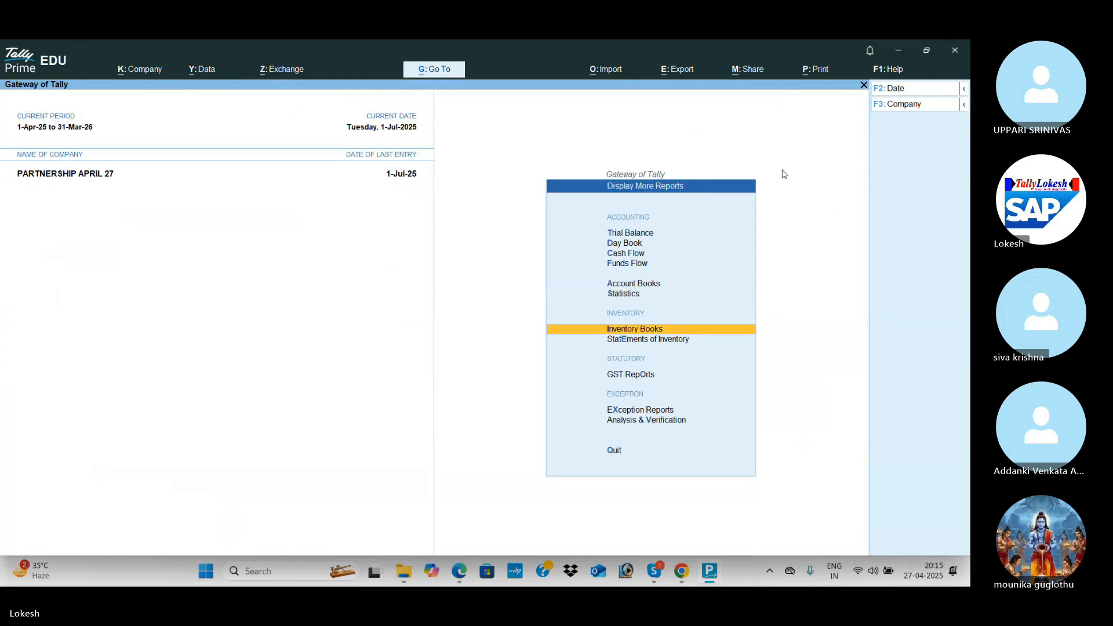
{"action": "key", "text": "Return"}
{"action": "key", "text": "Return"}
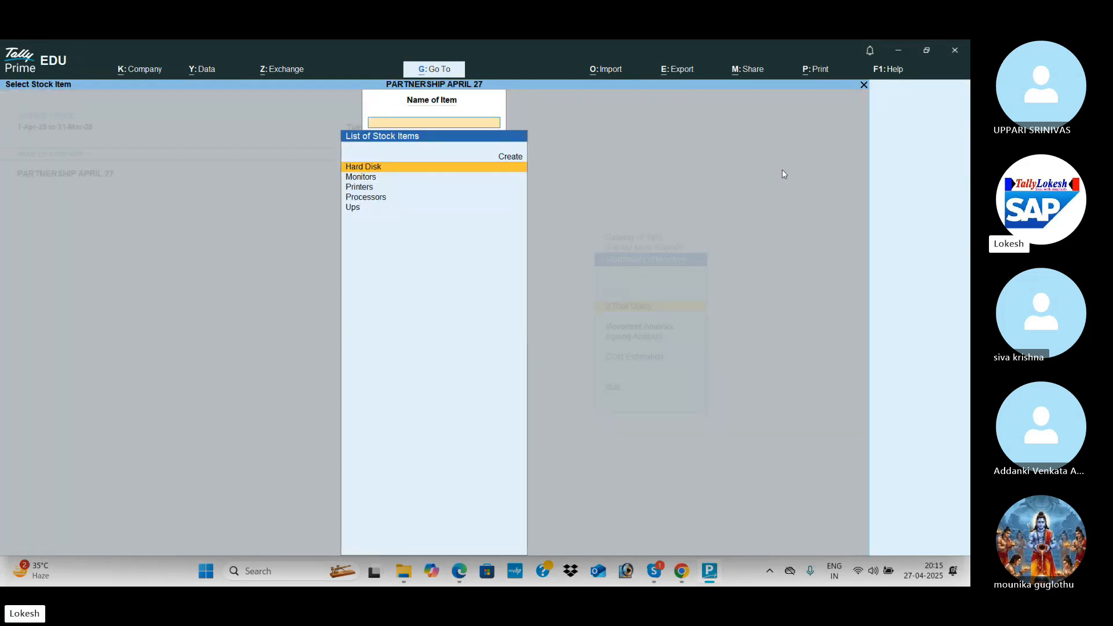
{"action": "key", "text": "Return"}
{"action": "key", "text": "F4"}
{"action": "key", "text": "Down"}
{"action": "key", "text": "Return"}
{"action": "key", "text": "F4"}
{"action": "key", "text": "Escape"}
{"action": "key", "text": "Escape"}
{"action": "key", "text": "Up"}
{"action": "key", "text": "Return"}
{"action": "key", "text": "Return"}
{"action": "key", "text": "Return"}
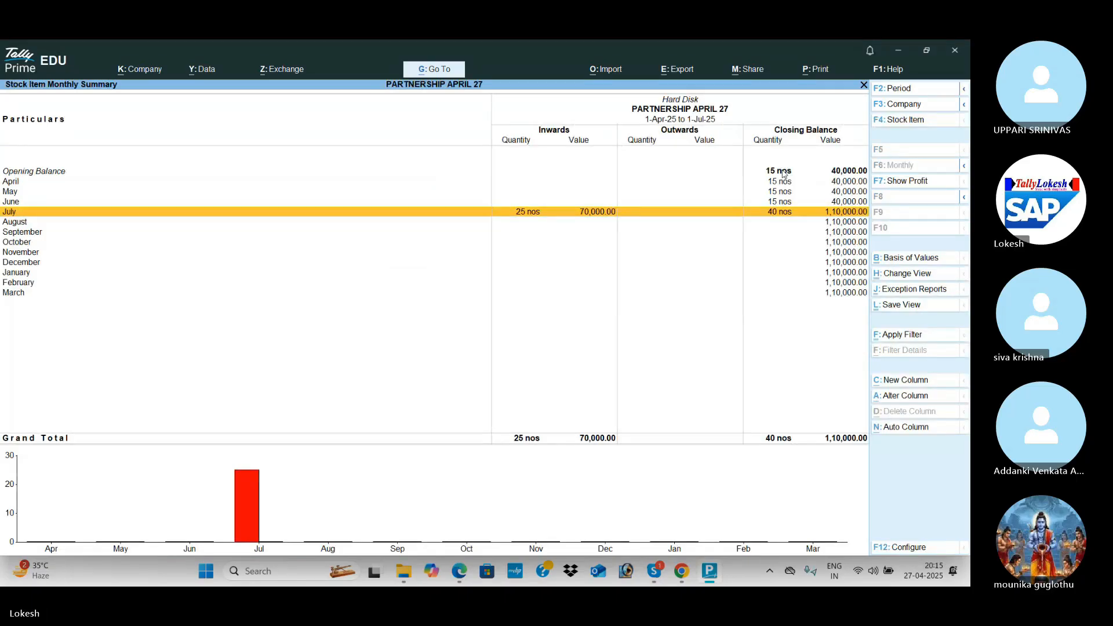
{"action": "key", "text": "Escape"}
{"action": "key", "text": "Escape"}
{"action": "key", "text": "Escape"}
{"action": "key", "text": "Escape"}
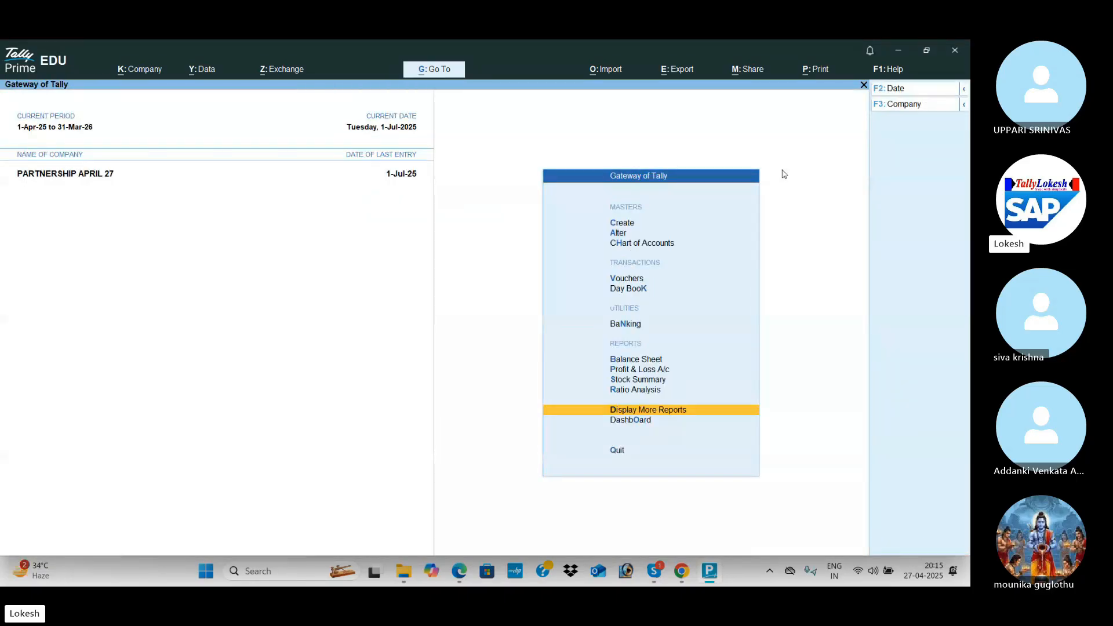
Scroll the PDF through September to page 57's October transactions, then return to TallyPrime.
{"action": "key", "text": "alt+Tab"}
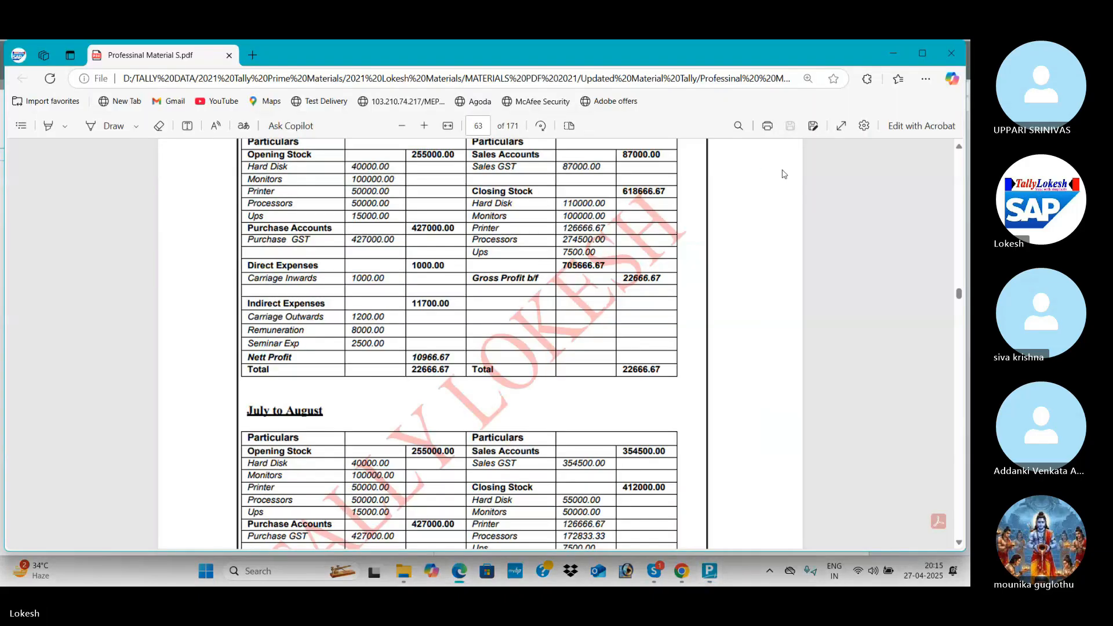
{"action": "left_click", "coordinate": [960, 268]}
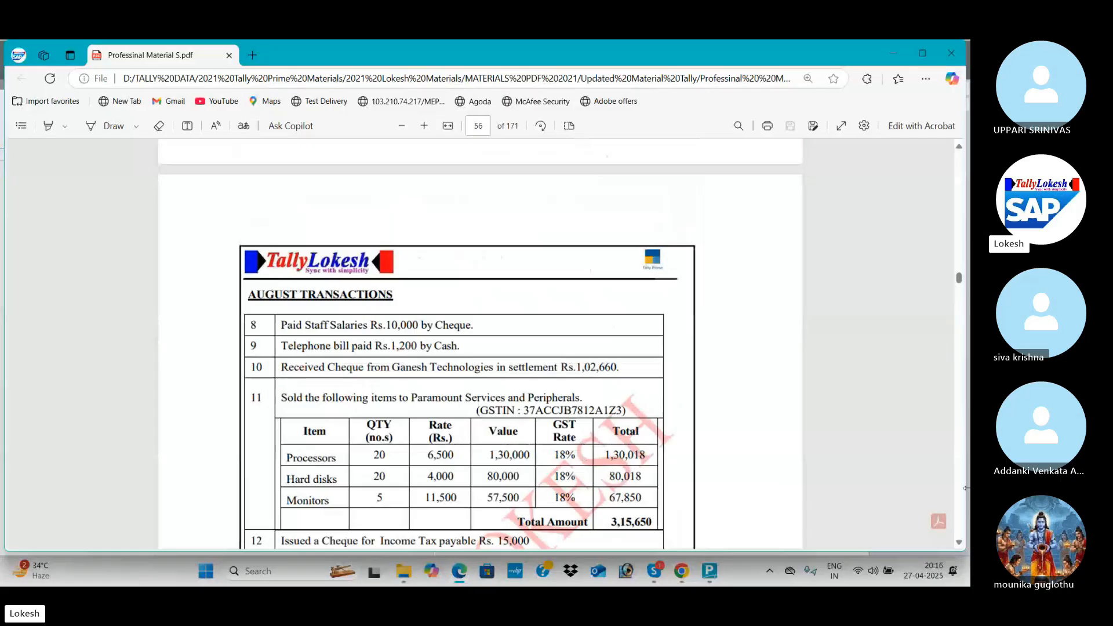
{"action": "left_click", "coordinate": [958, 543]}
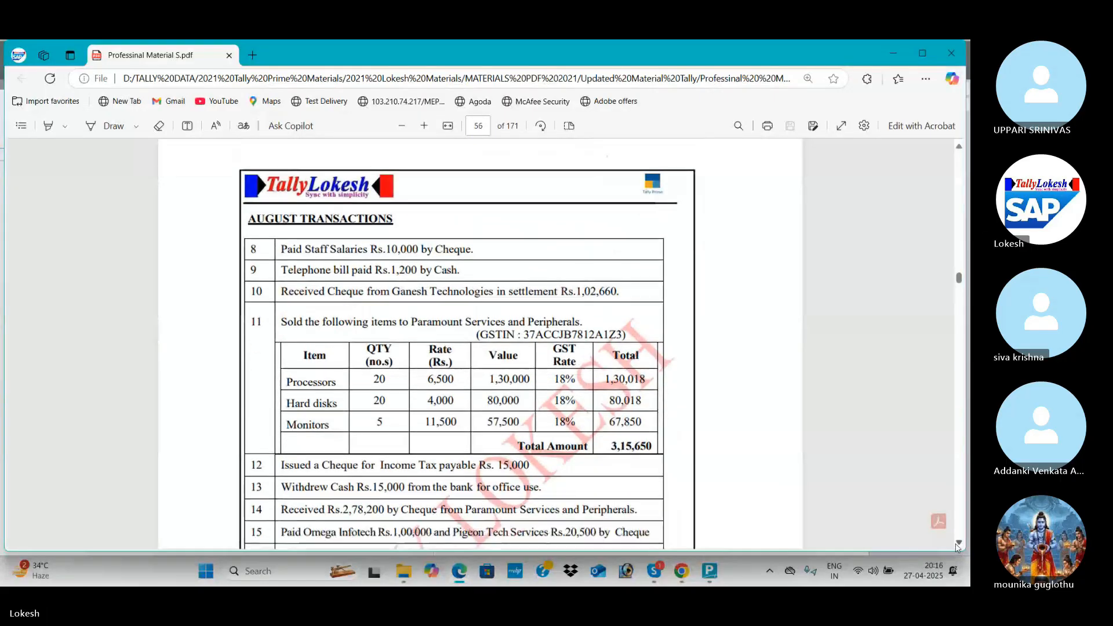
{"action": "left_click", "coordinate": [958, 545]}
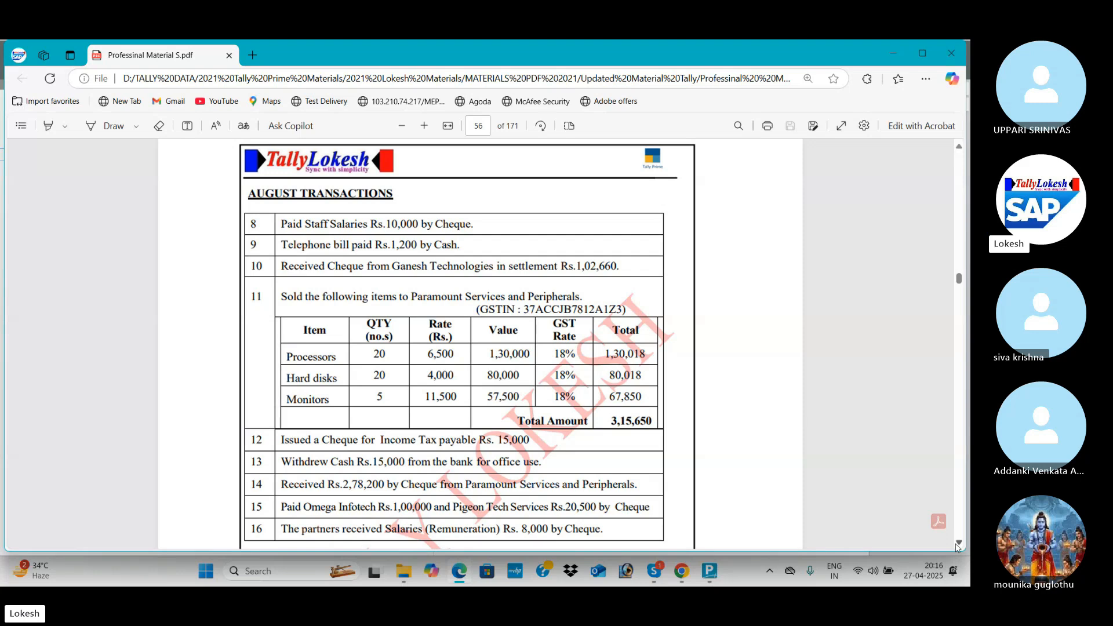
{"action": "scroll", "coordinate": [957, 547], "scroll_direction": "down", "scroll_amount": 3}
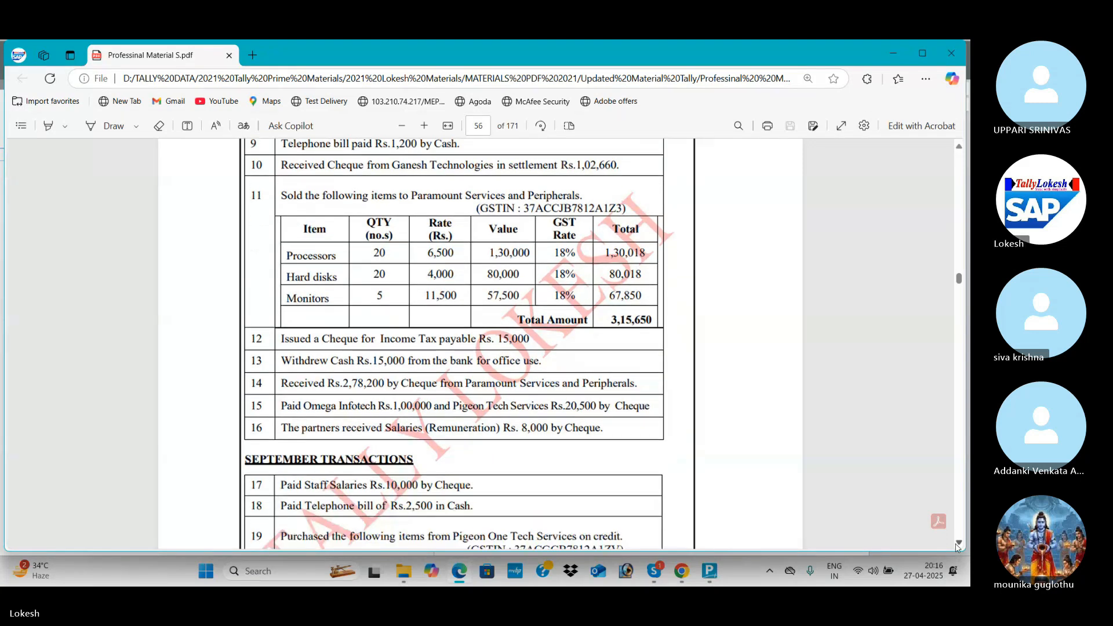
{"action": "scroll", "coordinate": [958, 547], "scroll_direction": "down", "scroll_amount": 5}
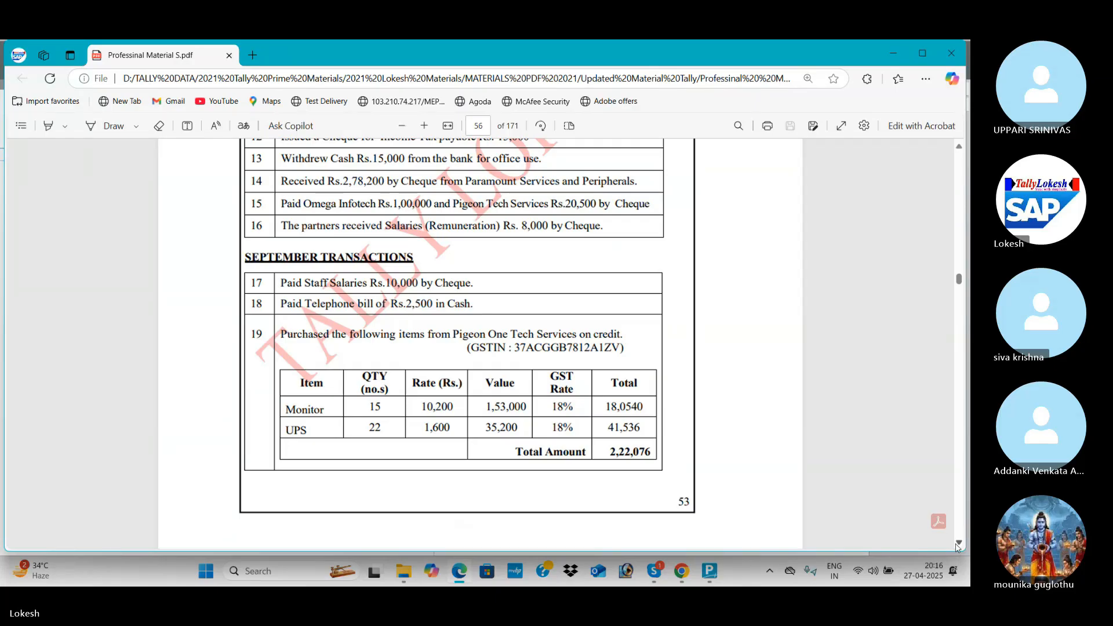
{"action": "scroll", "coordinate": [956, 547], "scroll_direction": "down", "scroll_amount": 6}
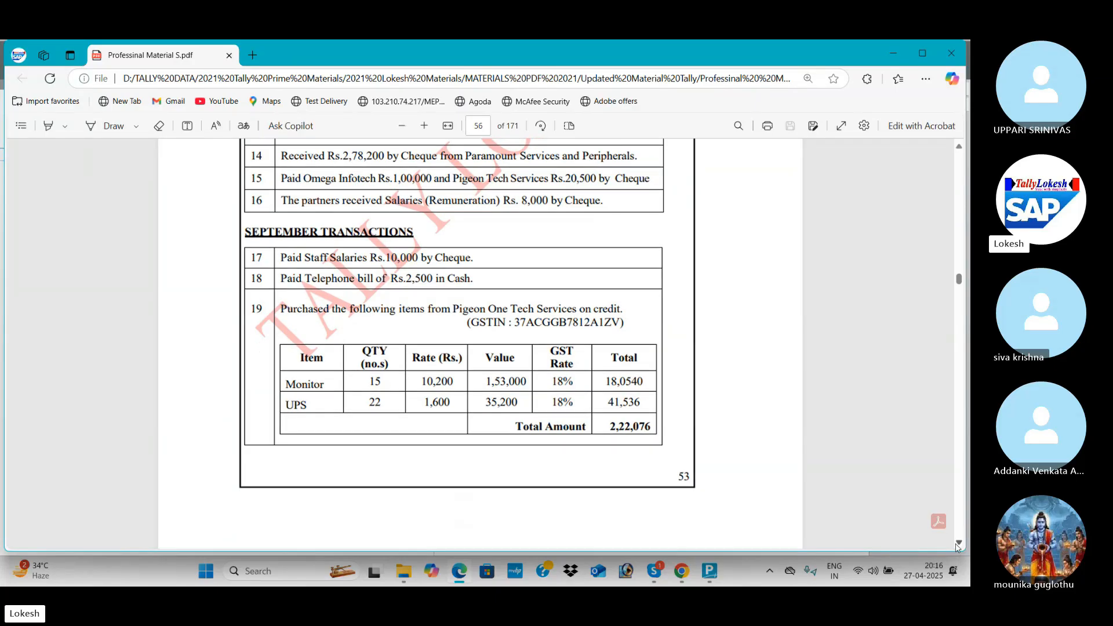
{"action": "scroll", "coordinate": [957, 547], "scroll_direction": "down", "scroll_amount": 3}
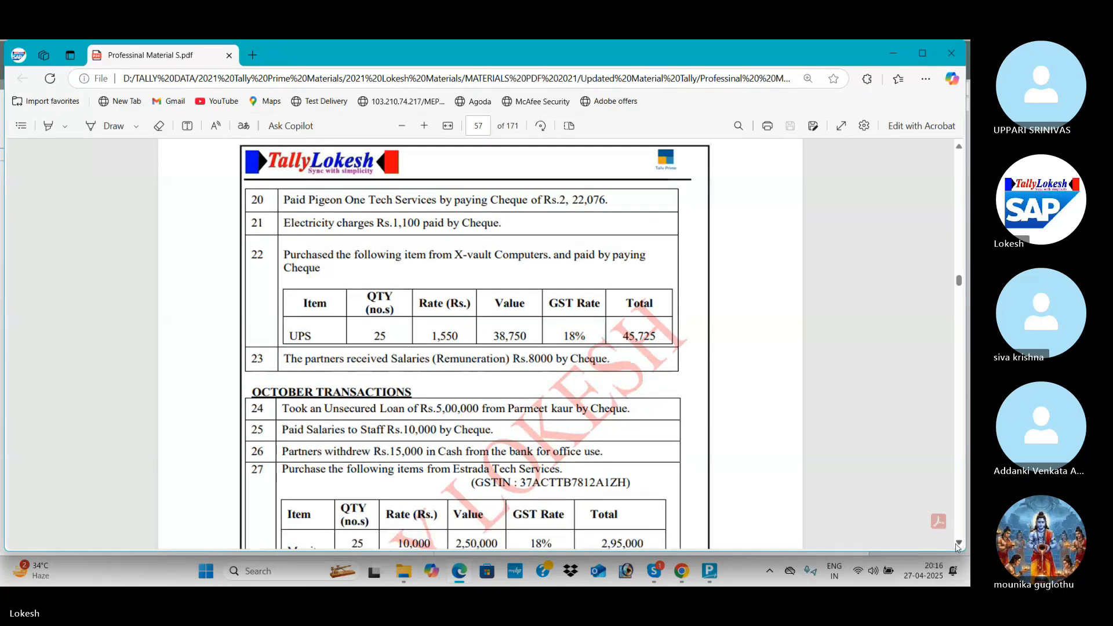
{"action": "scroll", "coordinate": [957, 547], "scroll_direction": "down", "scroll_amount": 4}
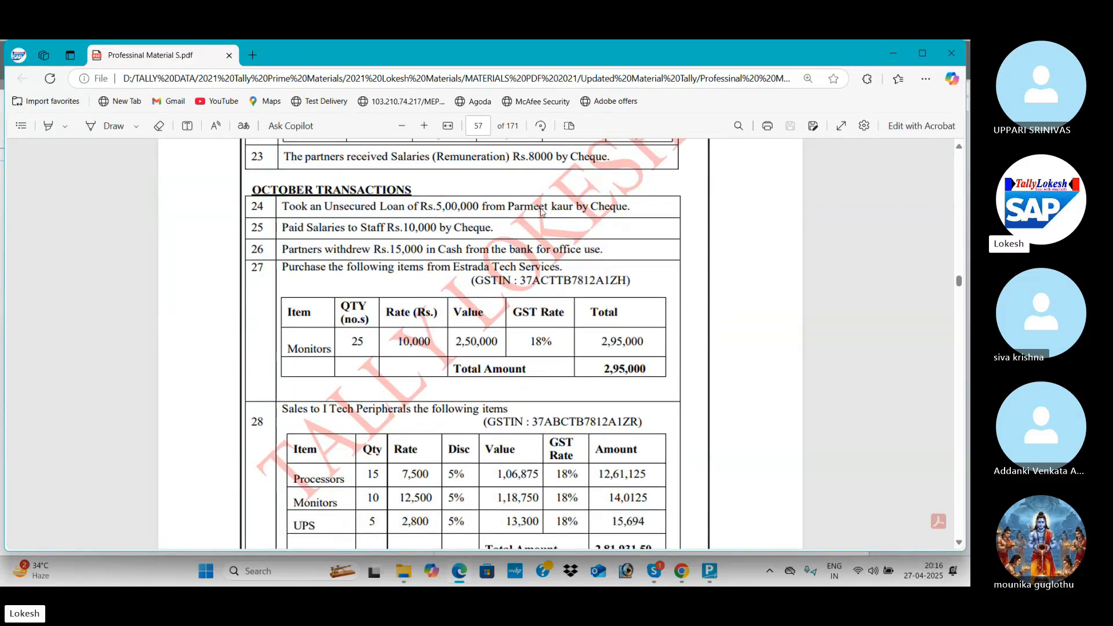
{"action": "key", "text": "alt+Tab"}
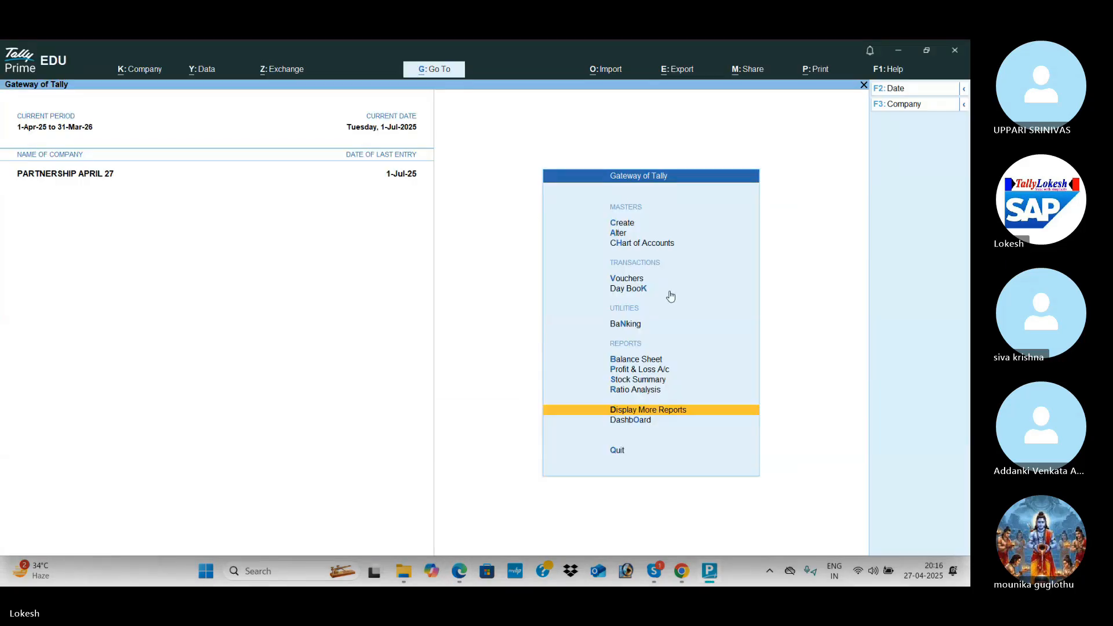
In a receipt voucher, create the lender's ledger under Loans (Liability).
{"action": "key", "text": "v"}
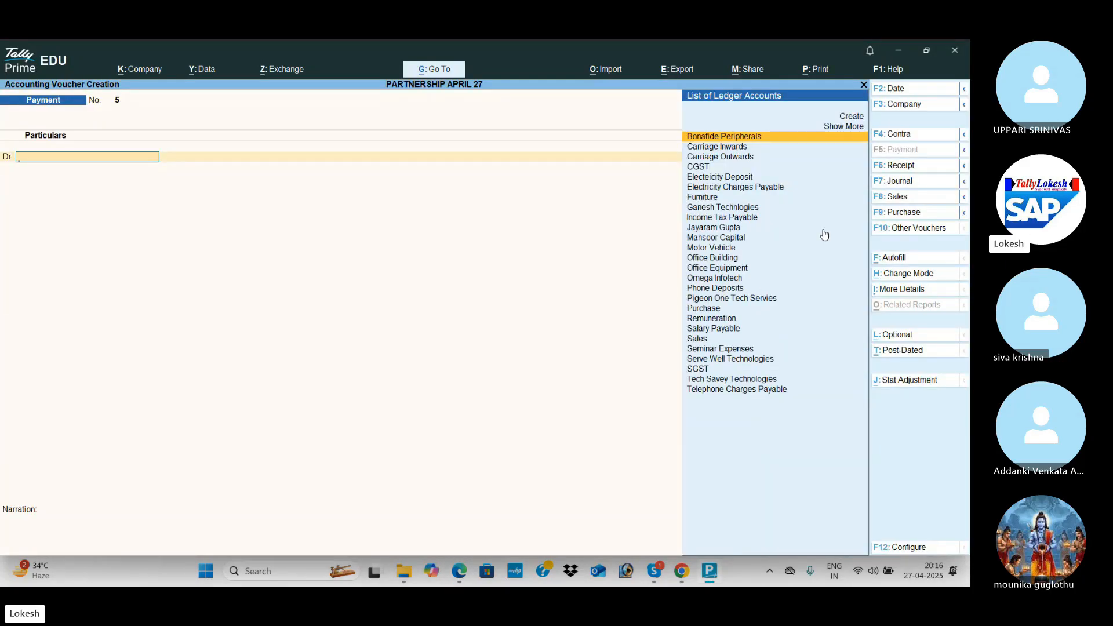
{"action": "key", "text": "alt+c"}
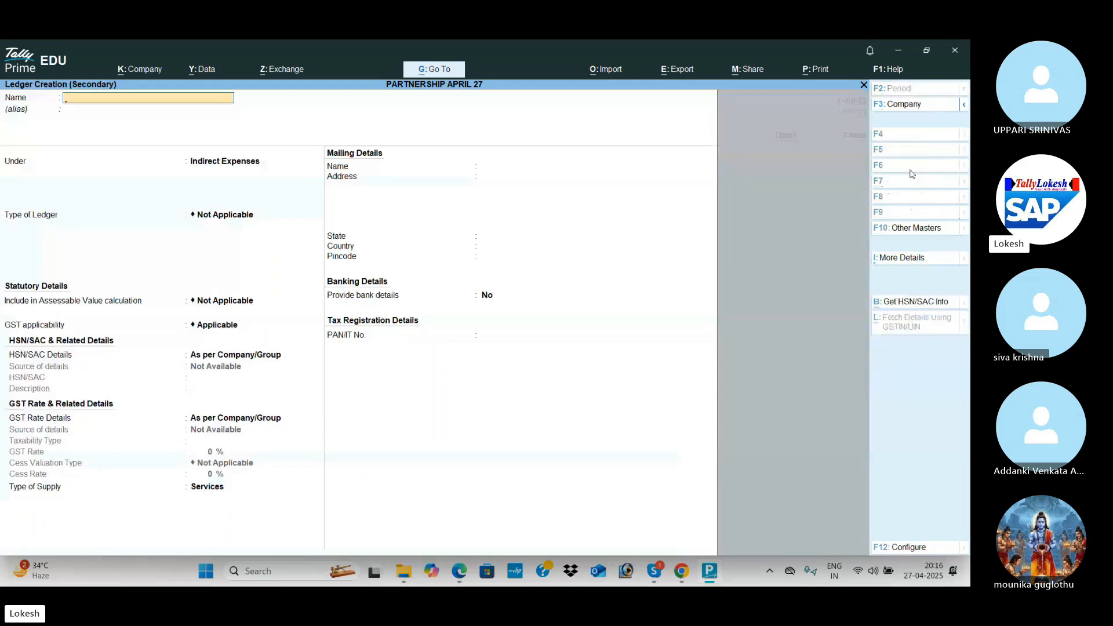
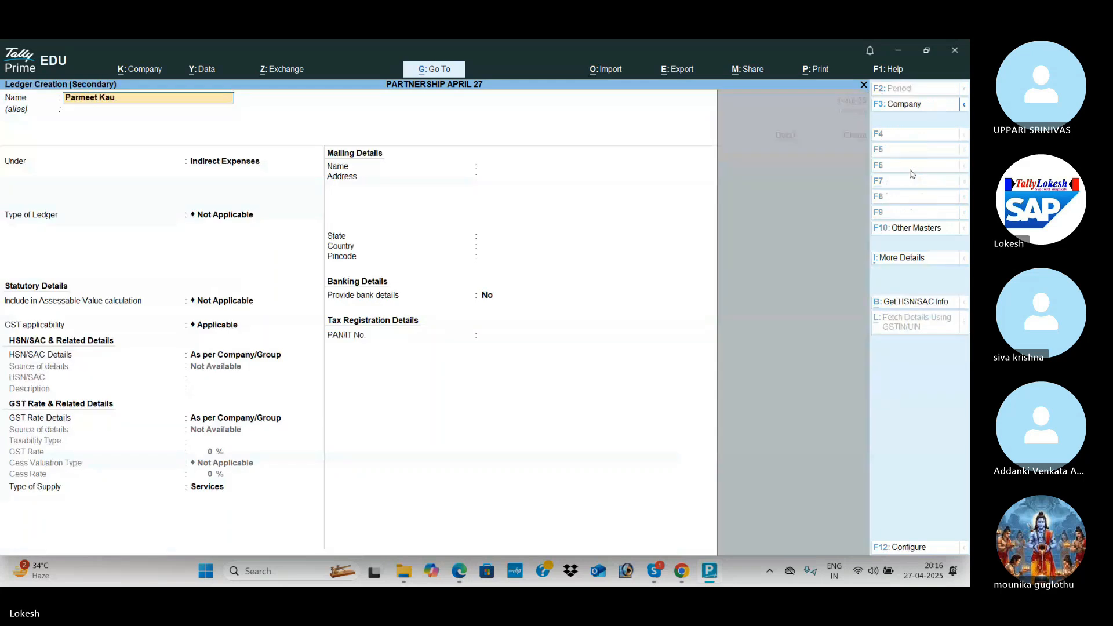
{"action": "key", "text": "Return"}
{"action": "key", "text": "Return"}
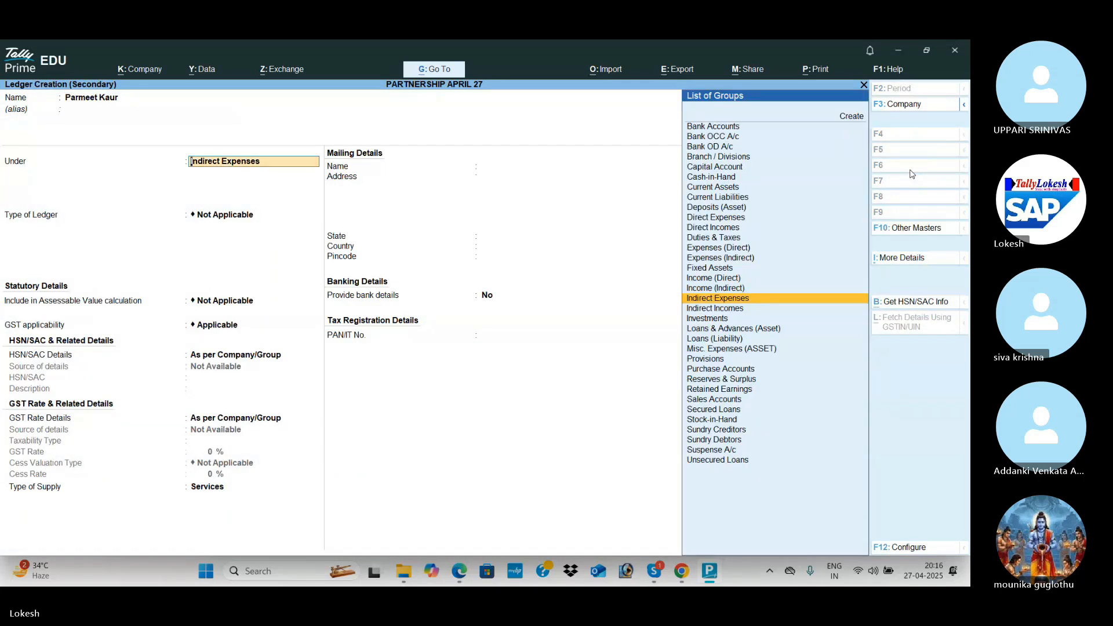
{"action": "type", "text": "Sun"}
{"action": "key", "text": "BackSpace"}
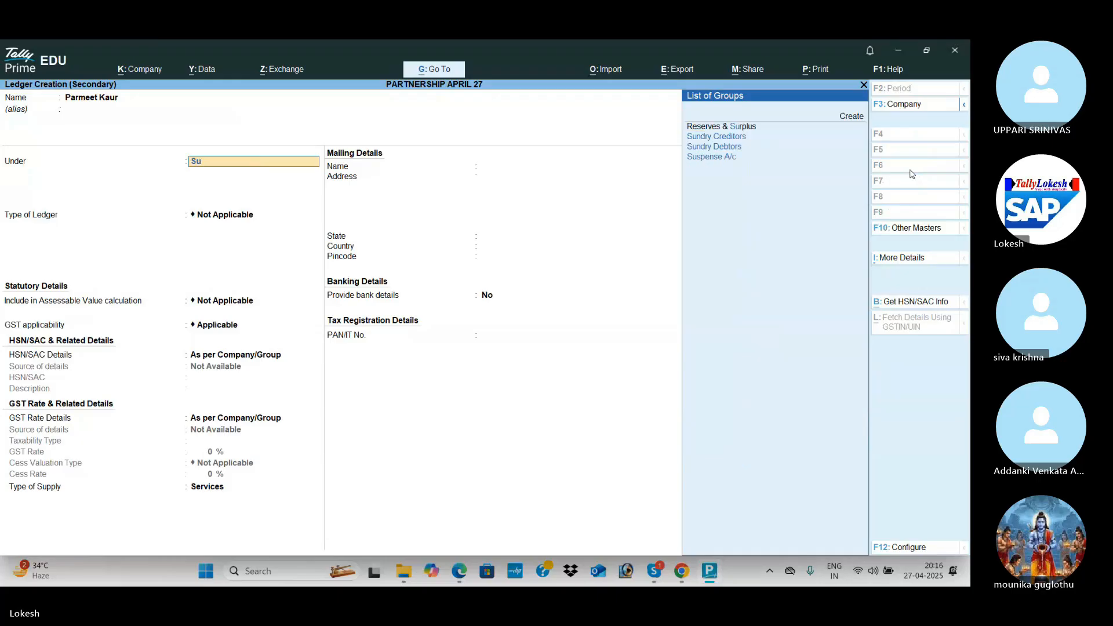
{"action": "key", "text": "BackSpace"}
{"action": "key", "text": "BackSpace"}
{"action": "type", "text": "Lo"}
{"action": "key", "text": "Down"}
{"action": "key", "text": "Return"}
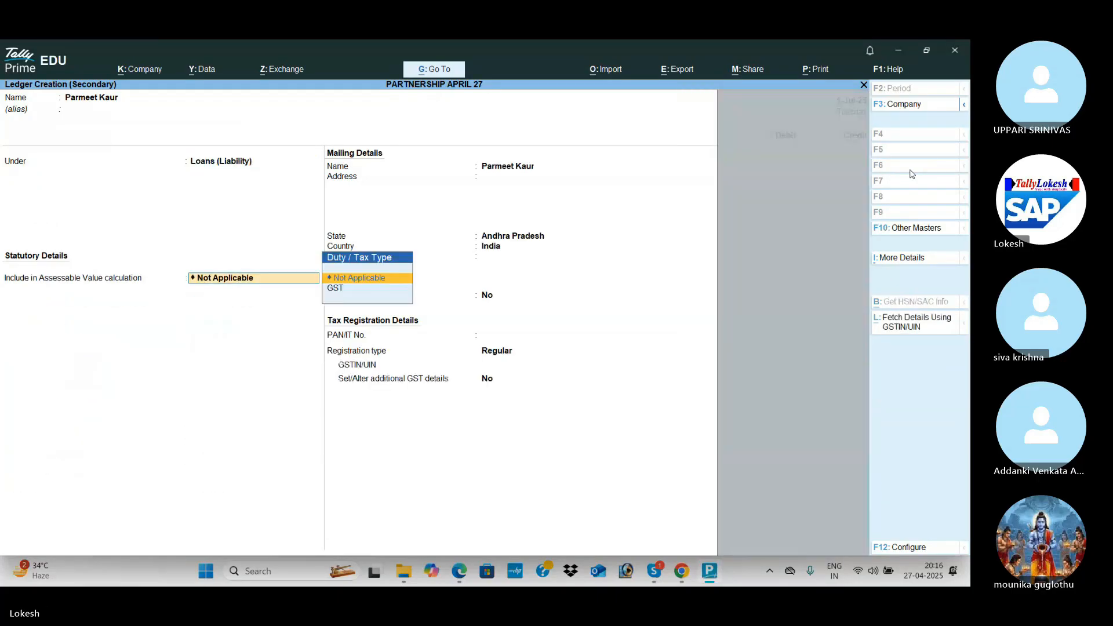
{"action": "key", "text": "ctrl+a"}
Credit the lender 5,00,000, debit Uti Bank, and save the receipt.
{"action": "key", "text": "alt+Tab"}
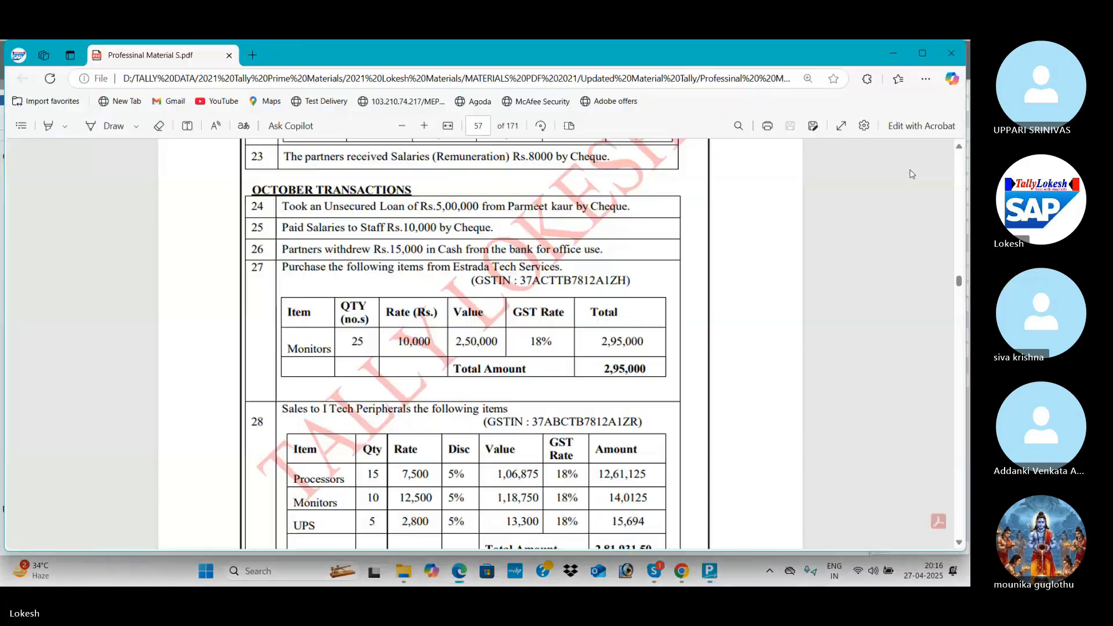
{"action": "key", "text": "alt+Tab"}
{"action": "type", "text": "50000"}
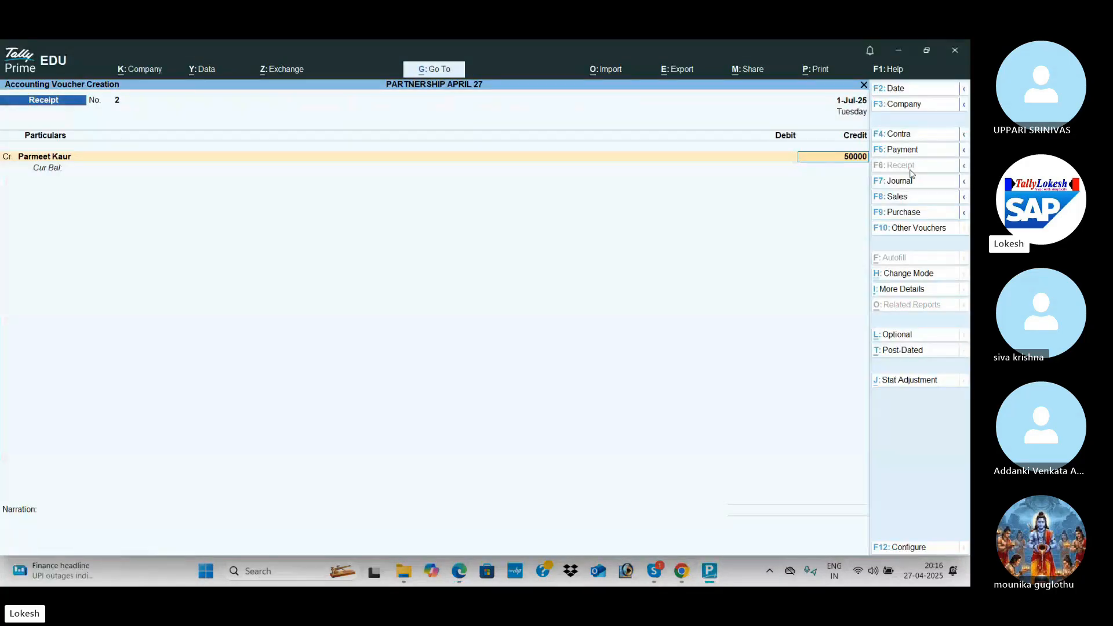
{"action": "key", "text": "Return"}
{"action": "key", "text": "BackSpace"}
{"action": "type", "text": "500000"}
{"action": "key", "text": "Return"}
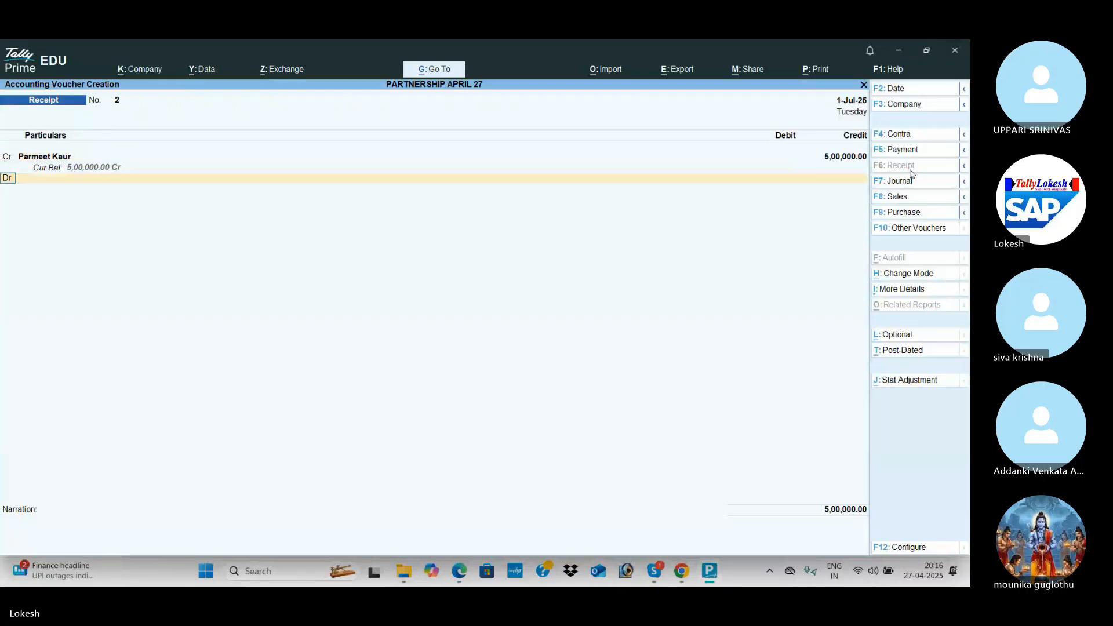
{"action": "key", "text": "alt+Tab"}
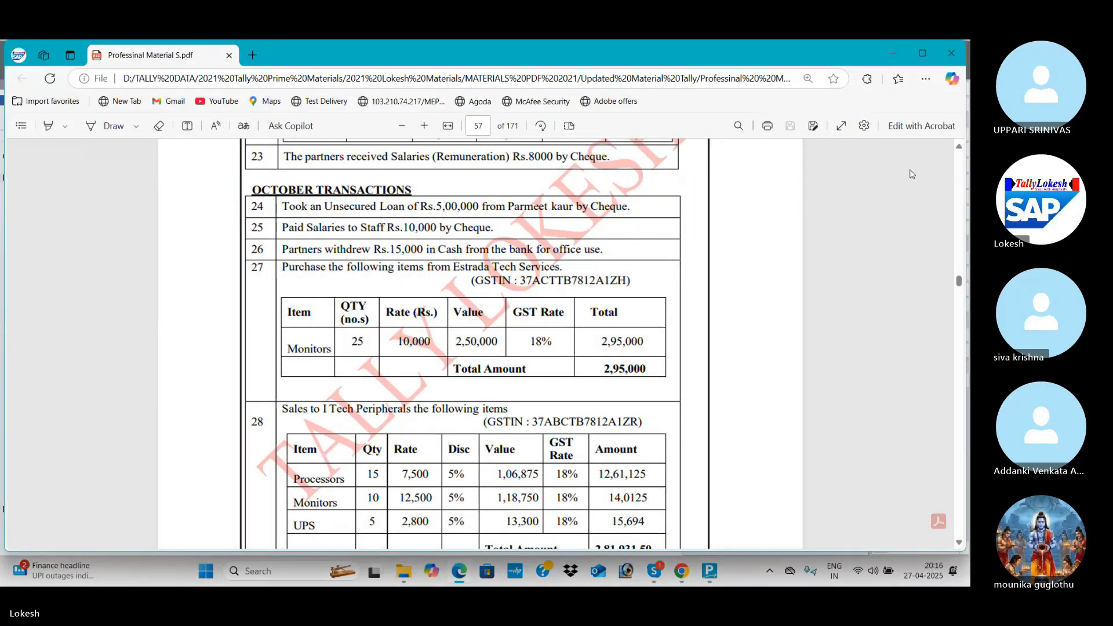
{"action": "key", "text": "alt+Tab"}
{"action": "type", "text": "uti"}
{"action": "key", "text": "Return"}
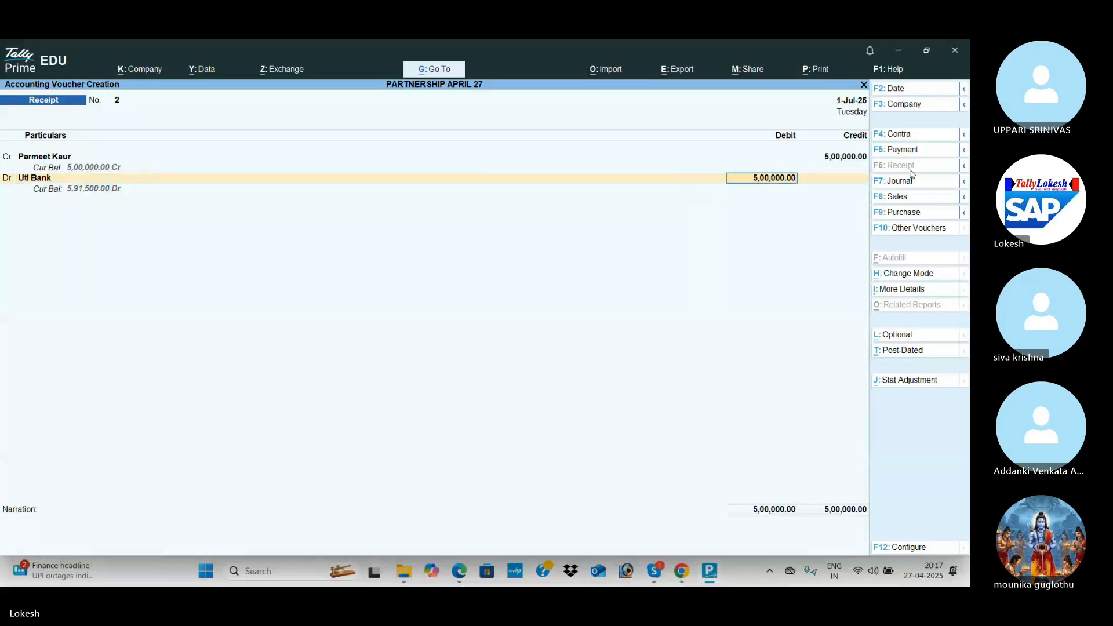
{"action": "key", "text": "Return"}
{"action": "key", "text": "Return"}
{"action": "key", "text": "Return"}
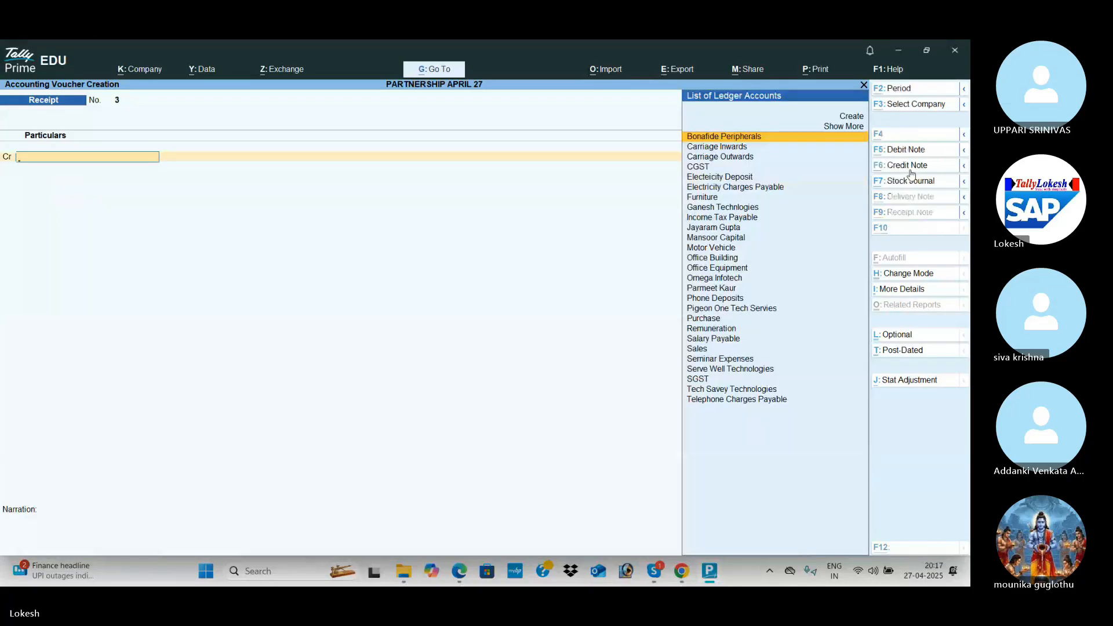
{"action": "key", "text": "alt+Tab"}
Return to TallyPrime and switch the voucher to a Sales entry.
{"action": "scroll", "coordinate": [585, 310], "scroll_direction": "down", "scroll_amount": 1}
{"action": "scroll", "coordinate": [585, 309], "scroll_direction": "down", "scroll_amount": 3}
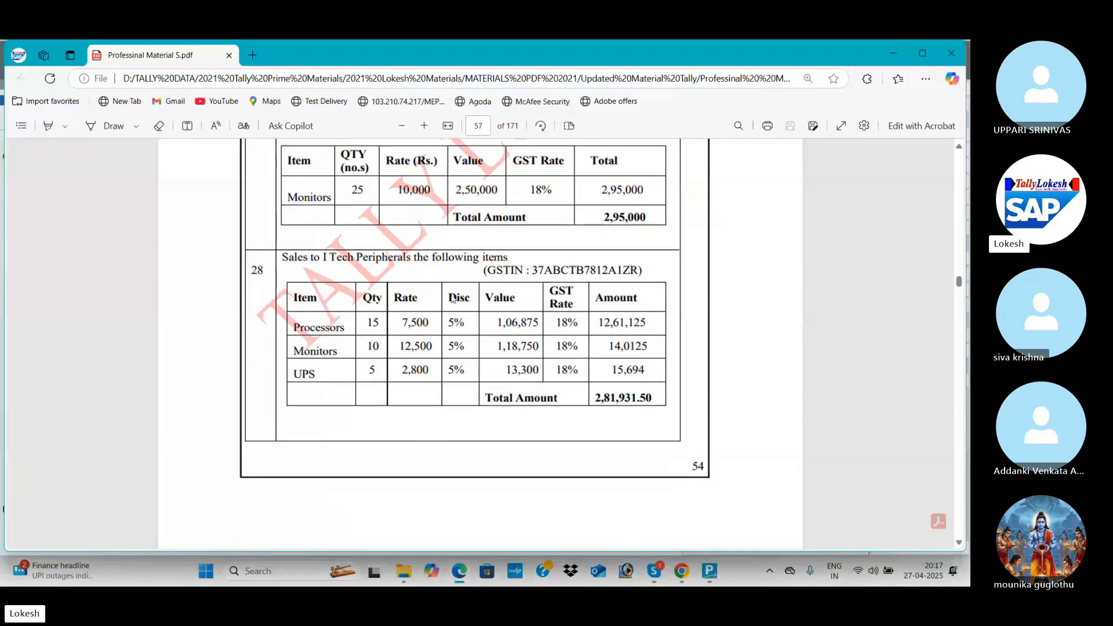
{"action": "key", "text": "alt+Tab"}
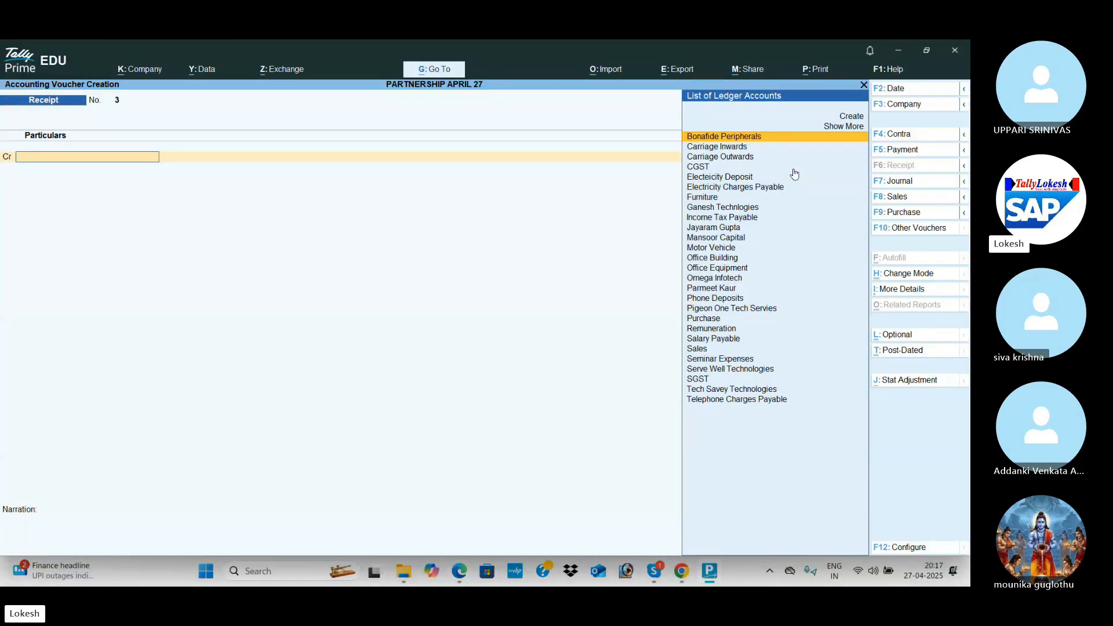
{"action": "left_click", "coordinate": [905, 195]}
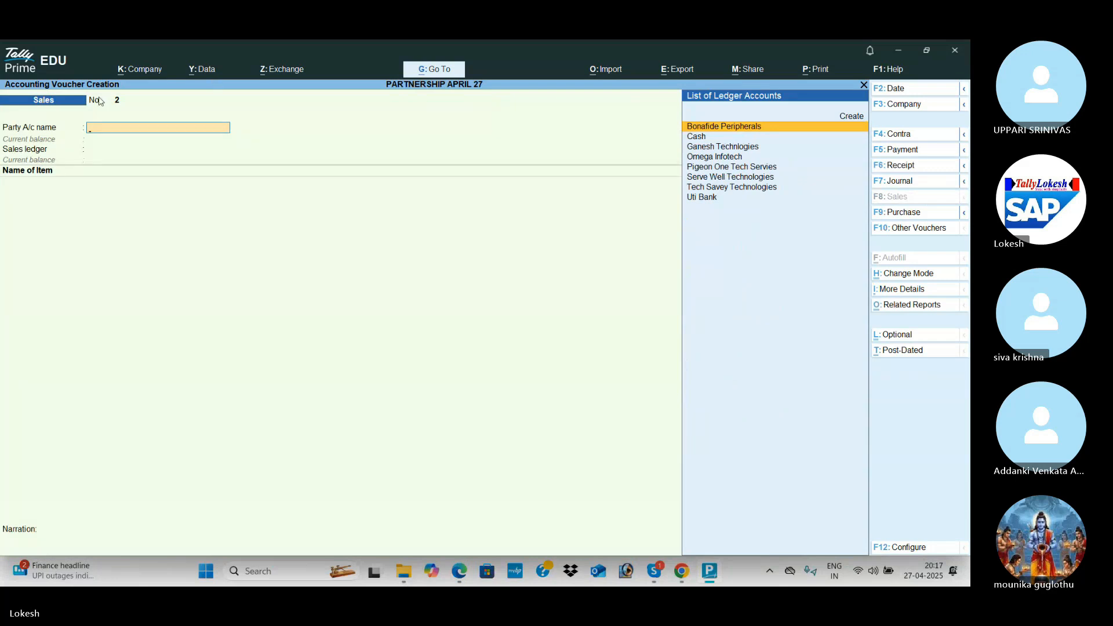
Set 'Use Discount column in invoices' to Yes in company features and accept.
{"action": "left_click", "coordinate": [150, 72]}
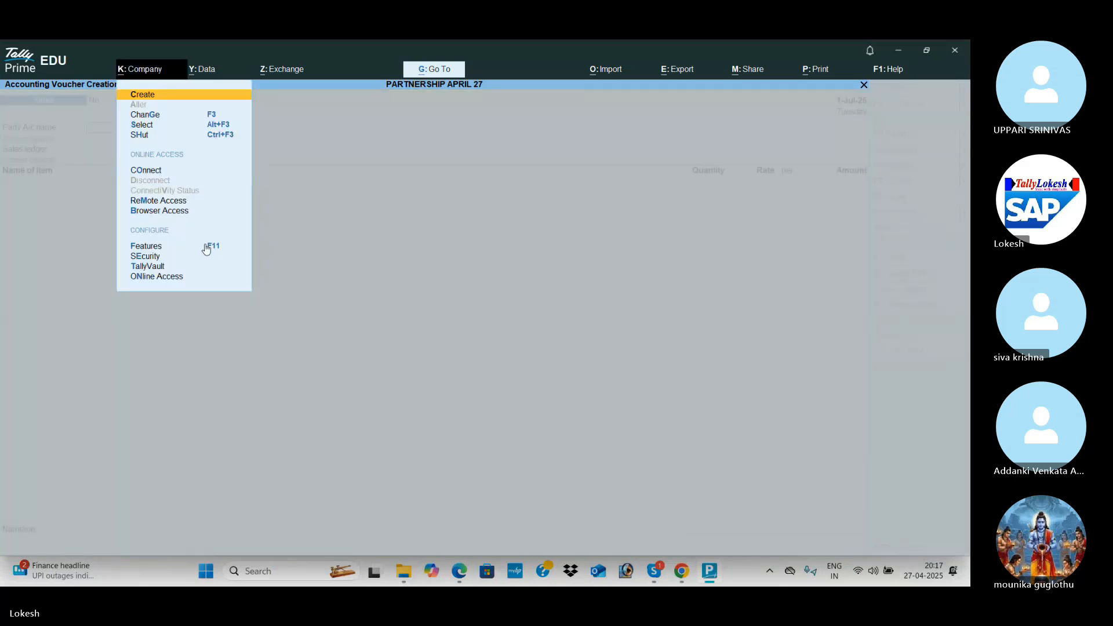
{"action": "key", "text": "F11"}
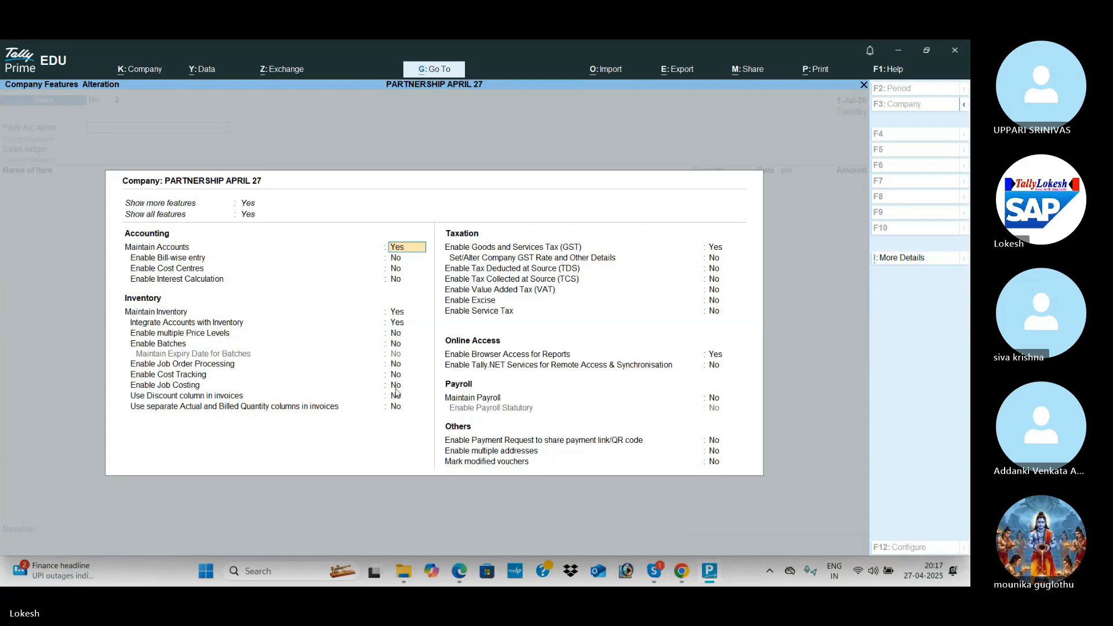
{"action": "left_click", "coordinate": [396, 388]}
{"action": "left_click", "coordinate": [398, 398]}
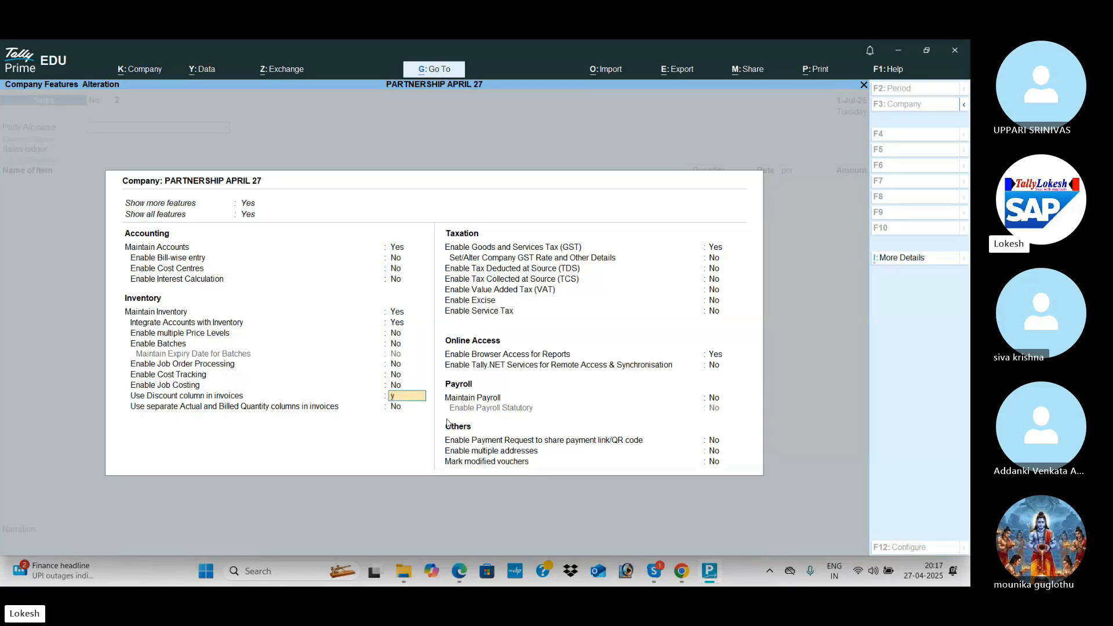
{"action": "key", "text": "y"}
{"action": "key", "text": "ctrl+a"}
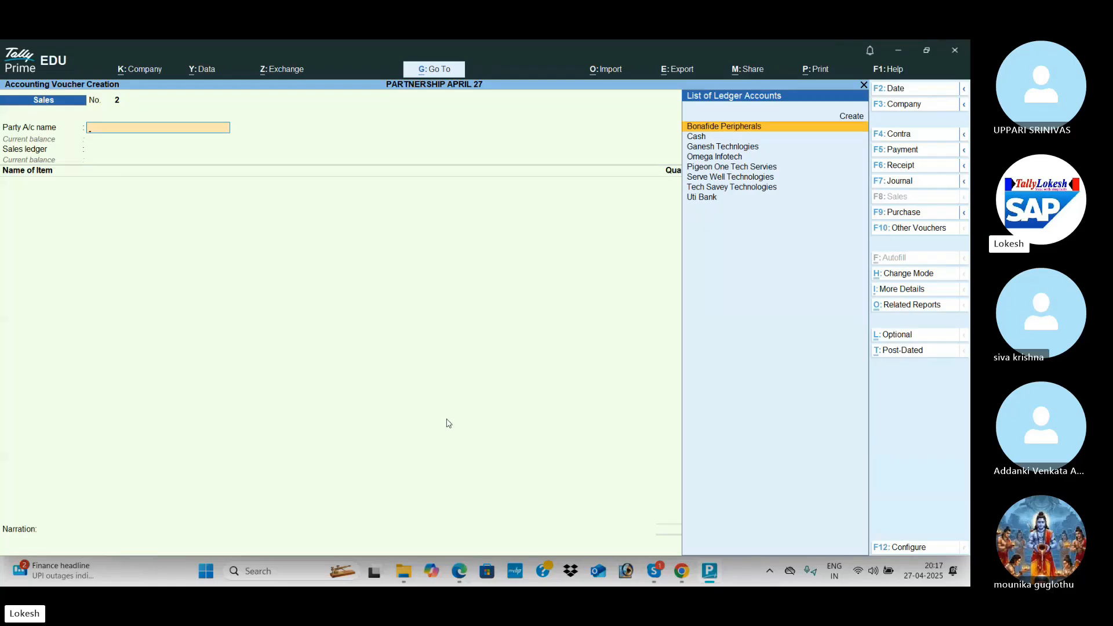
Create a new party ledger named I Tech Peripherals.
{"action": "key", "text": "alt+c"}
{"action": "key", "text": "alt+Tab"}
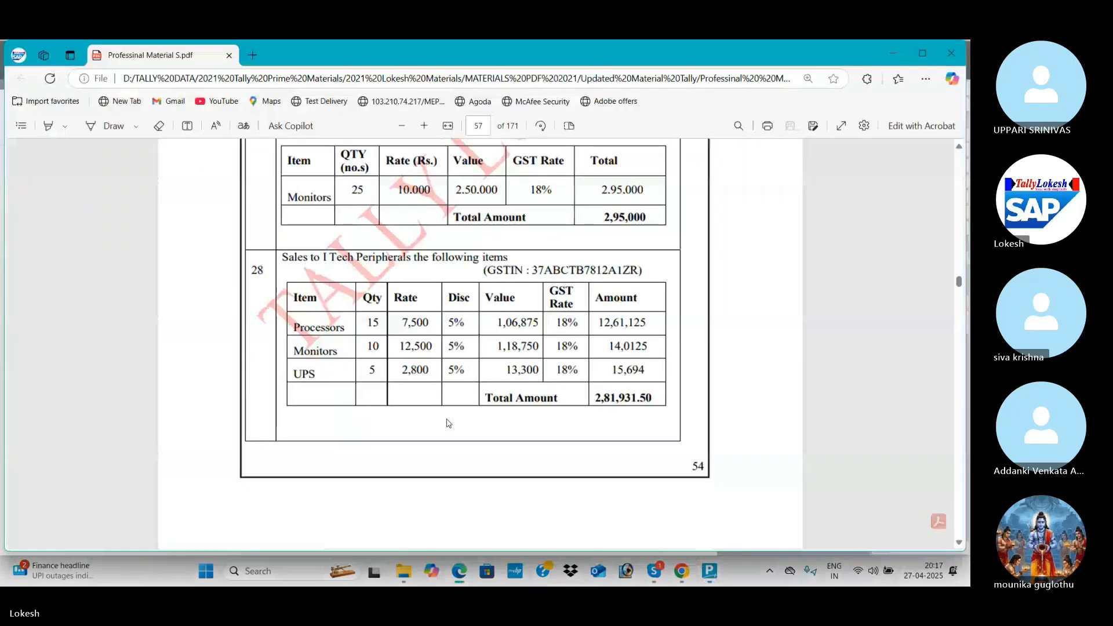
{"action": "key", "text": "alt+Tab"}
{"action": "type", "text": "I t"}
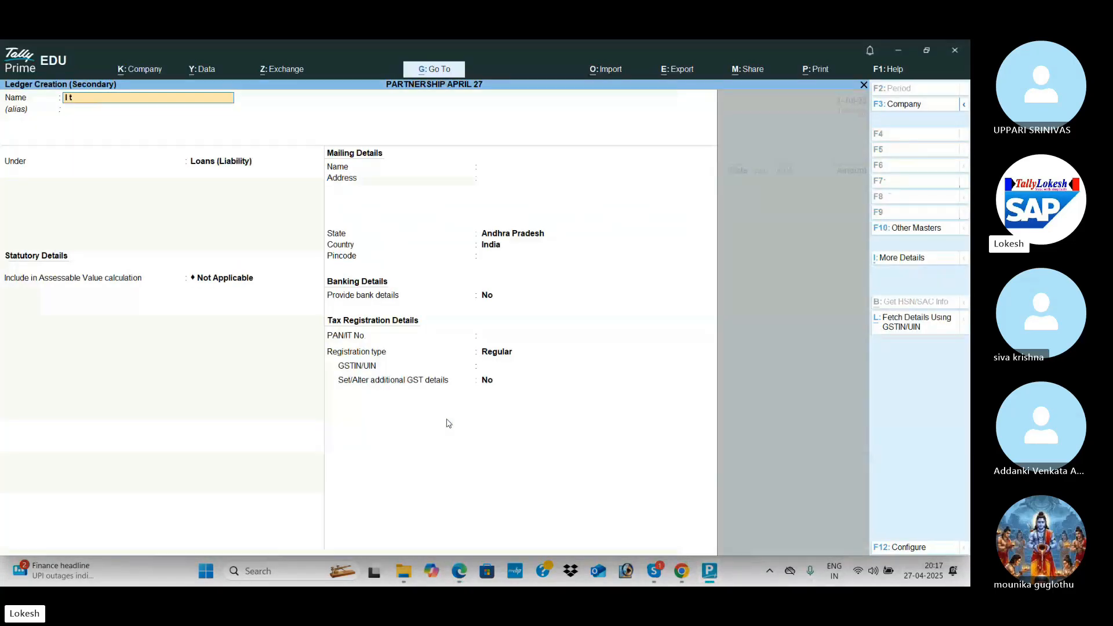
{"action": "type", "text": "ech Peri"}
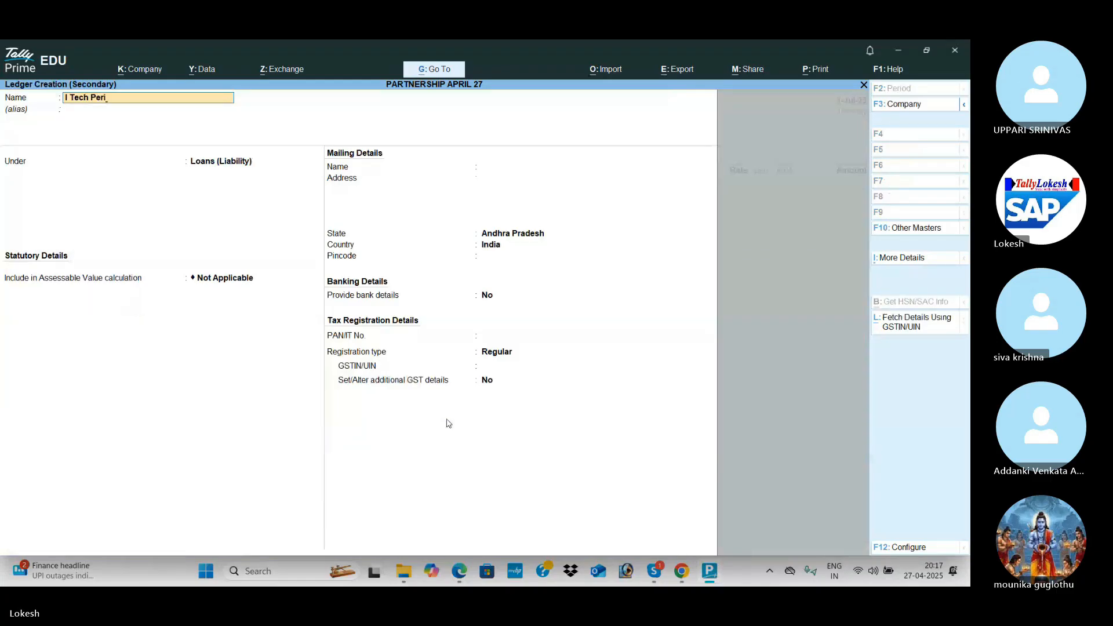
{"action": "key", "text": "Return"}
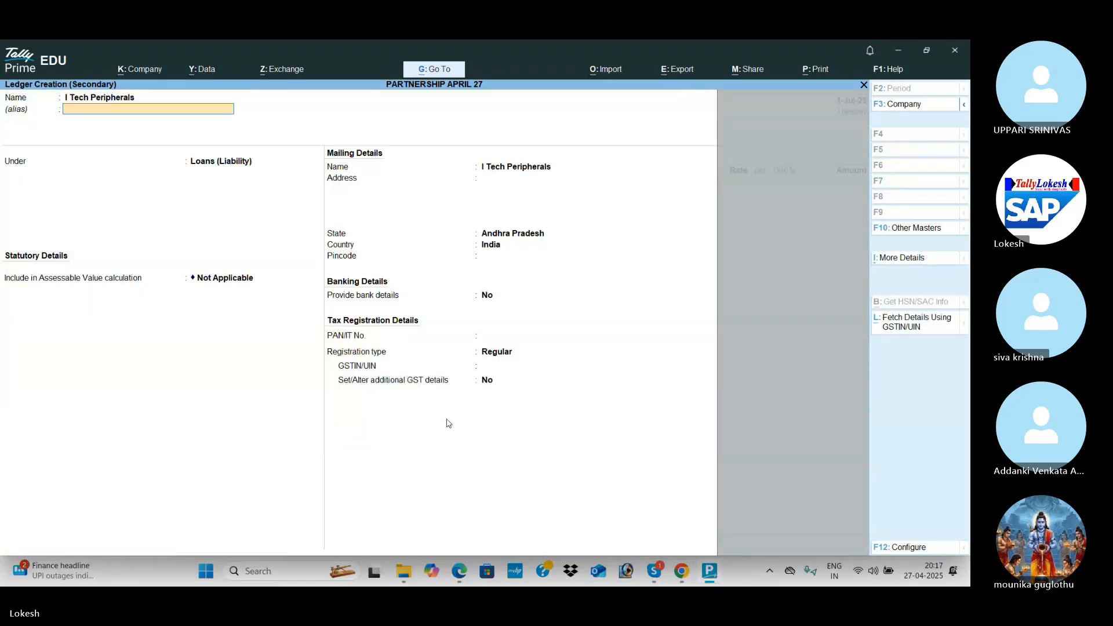
{"action": "key", "text": "Return"}
Put the ledger under Sundry Debtors, dismiss the GSTIN warning, skip dispatch details and save it.
{"action": "type", "text": "Sun"}
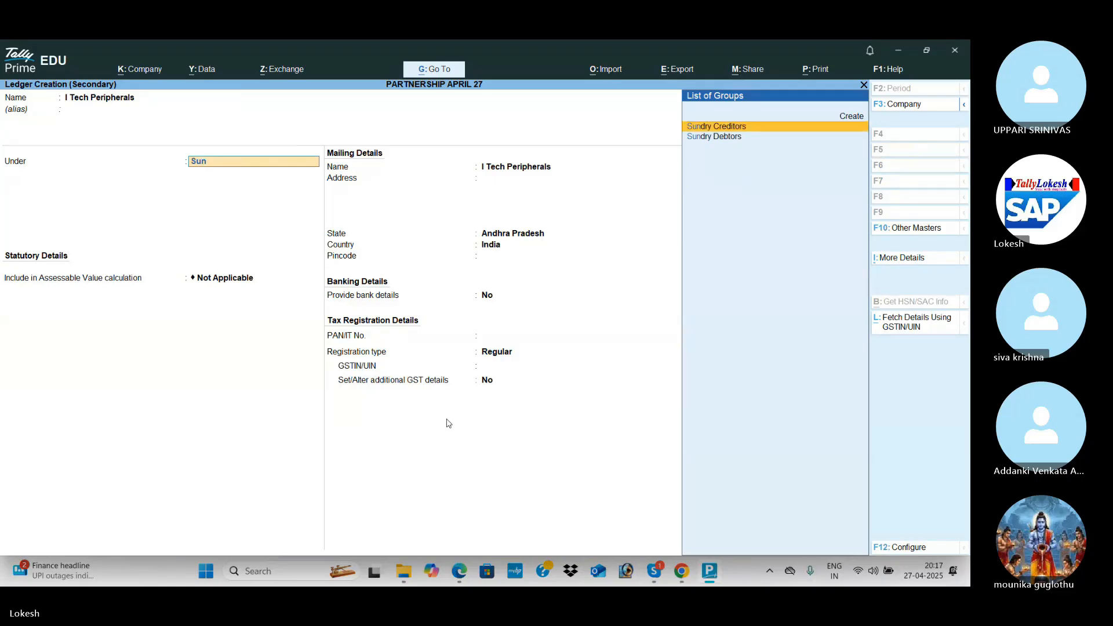
{"action": "key", "text": "Down"}
{"action": "key", "text": "Return"}
{"action": "key", "text": "Return"}
{"action": "key", "text": "Return"}
{"action": "key", "text": "Return"}
{"action": "key", "text": "Return"}
{"action": "key", "text": "Return"}
{"action": "key", "text": "Return"}
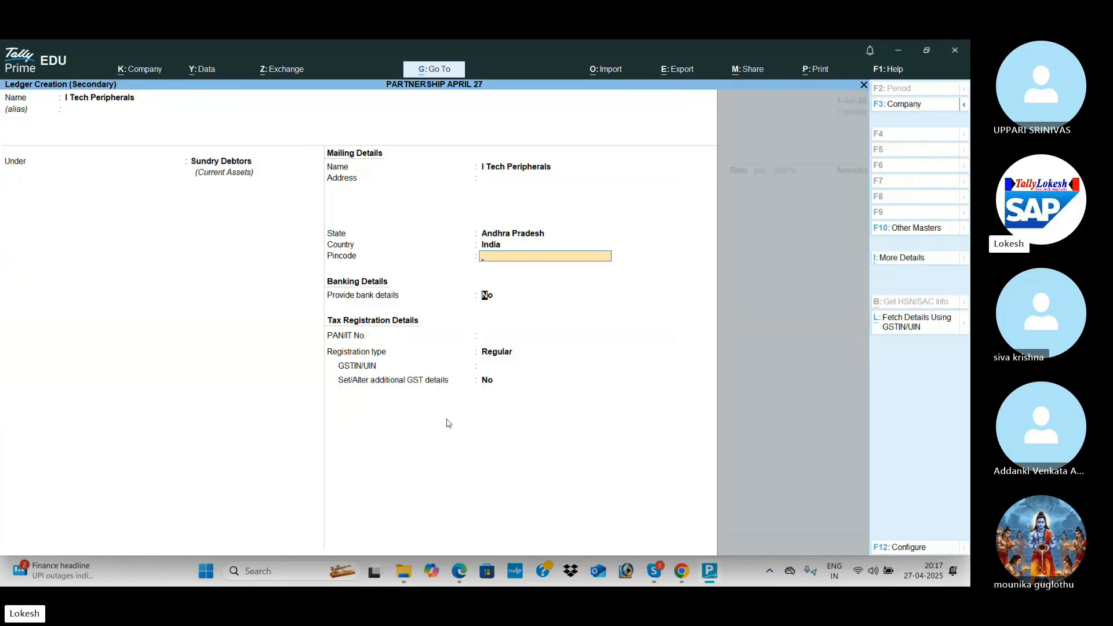
{"action": "key", "text": "Return"}
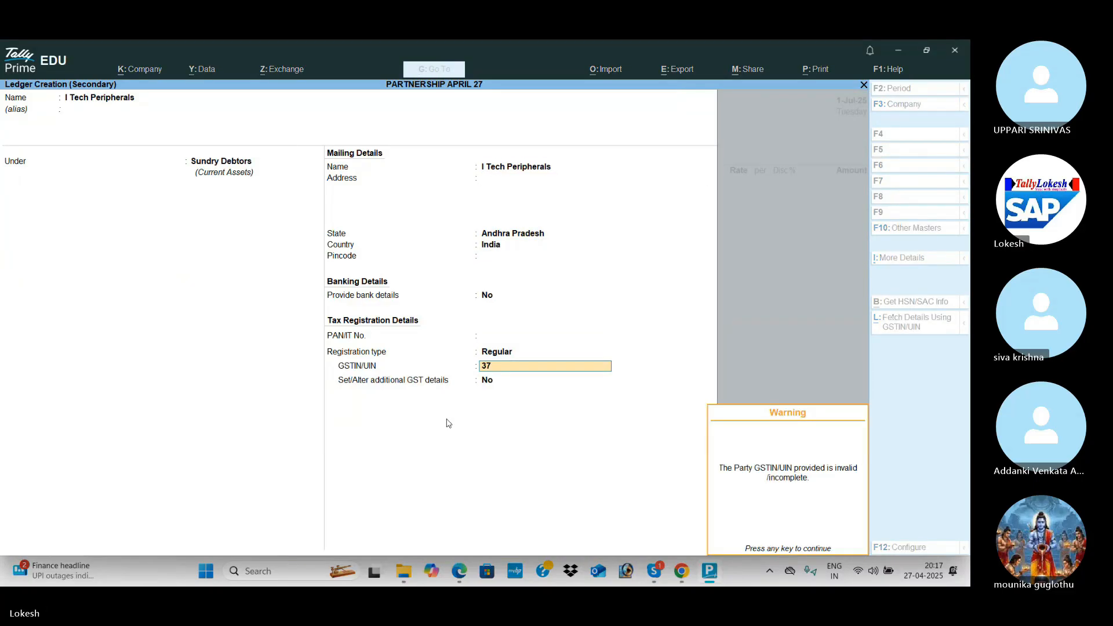
{"action": "key", "text": "Return"}
{"action": "key", "text": "Return"}
{"action": "key", "text": "ctrl+a"}
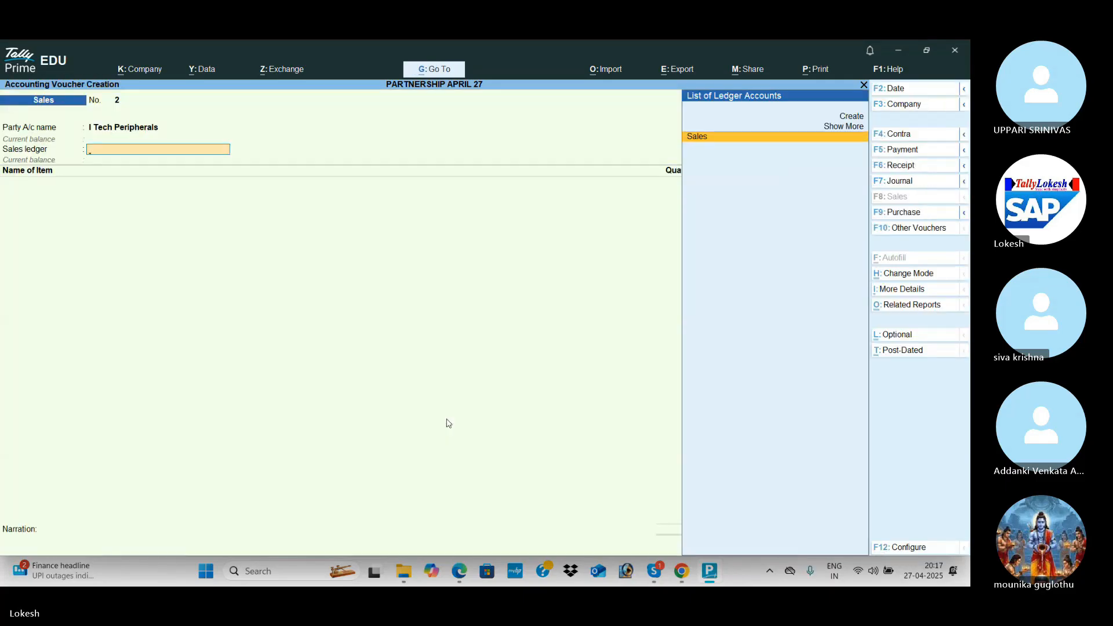
{"action": "key", "text": "Return"}
Enter Processors: quantity 15 at rate 7,500 with 5% discount, using the Sales ledger.
{"action": "key", "text": "alt+Tab"}
{"action": "key", "text": "alt+Tab"}
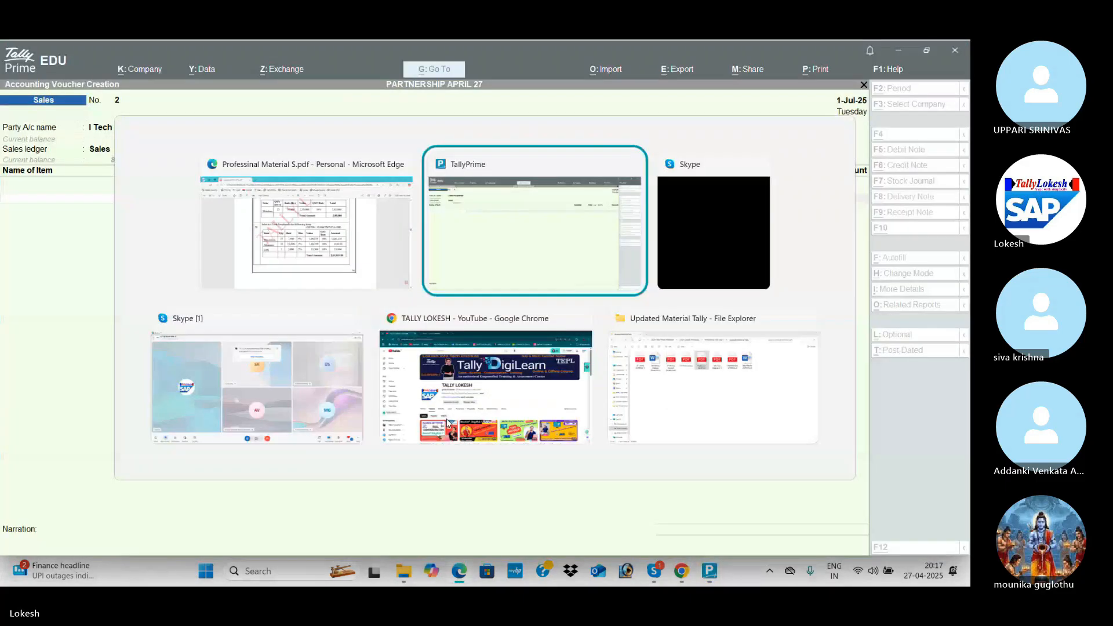
{"action": "key", "text": "Down"}
{"action": "key", "text": "Return"}
{"action": "key", "text": "alt+Tab"}
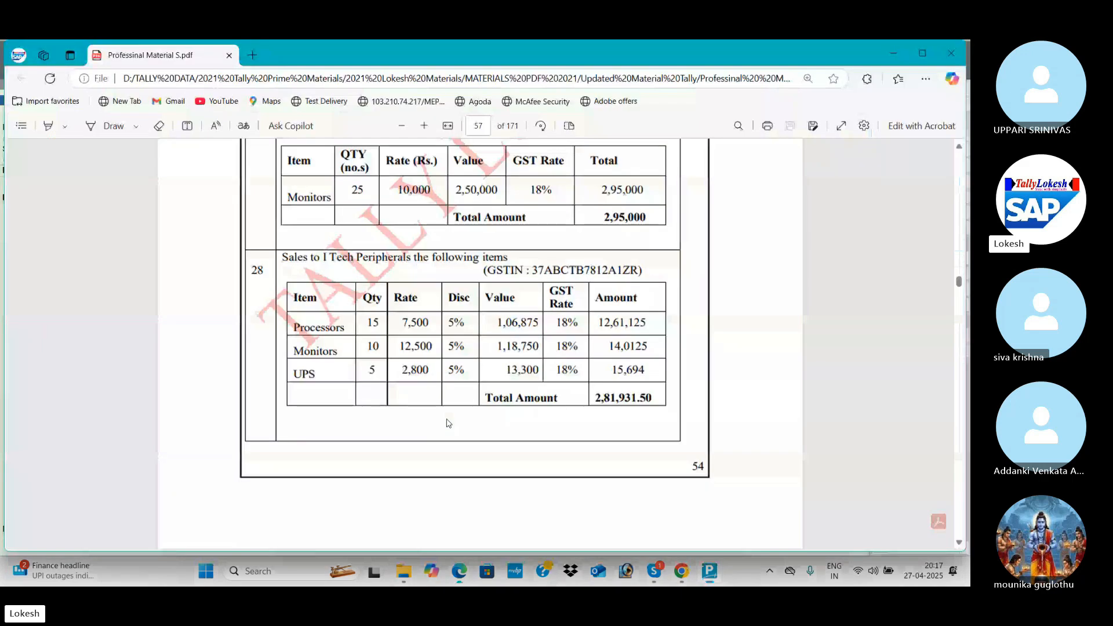
{"action": "key", "text": "alt+Tab"}
{"action": "type", "text": "15"}
{"action": "key", "text": "Return"}
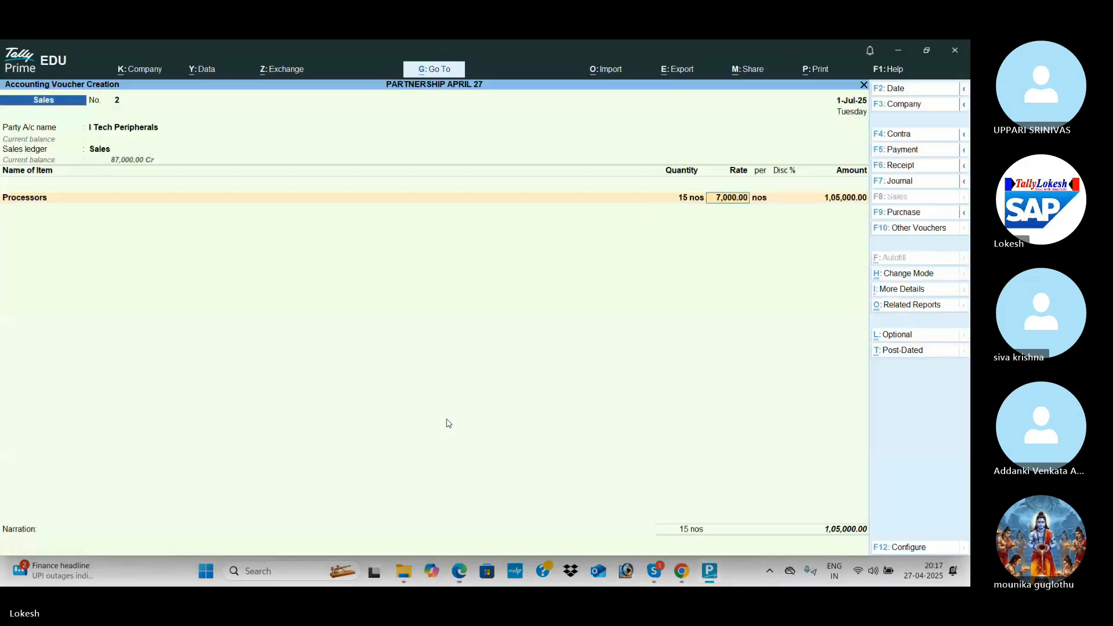
{"action": "key", "text": "alt+Tab"}
{"action": "key", "text": "alt+Tab"}
{"action": "type", "text": "7500"}
{"action": "key", "text": "Return"}
{"action": "key", "text": "Return"}
{"action": "key", "text": "alt+Tab"}
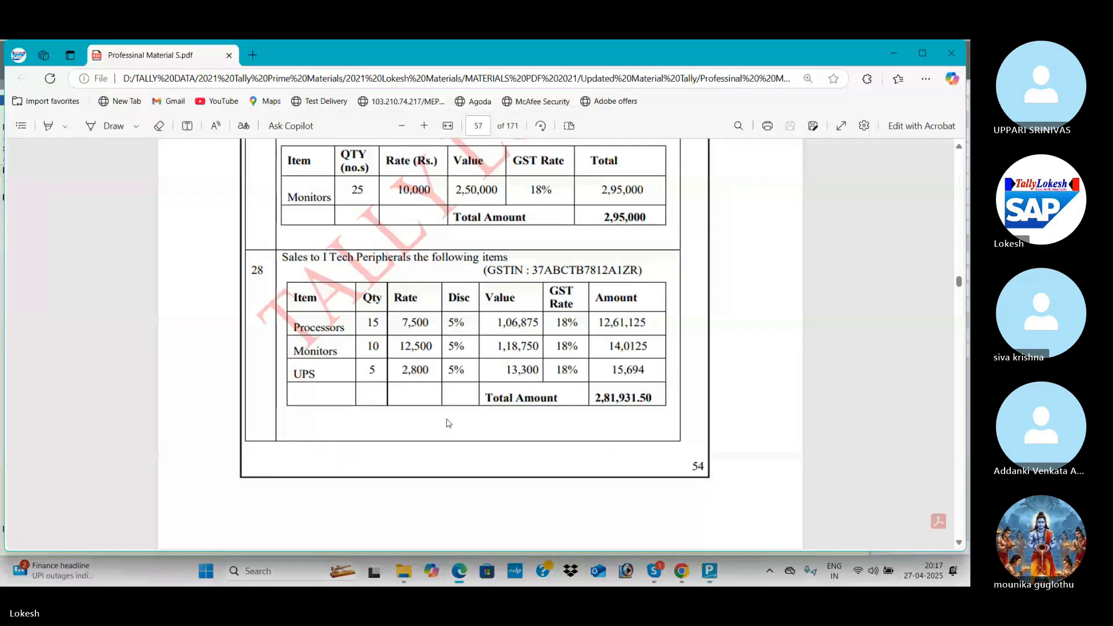
{"action": "key", "text": "alt+Tab"}
{"action": "type", "text": "5"}
{"action": "key", "text": "Return"}
{"action": "key", "text": "alt+Tab"}
{"action": "key", "text": "alt+Tab"}
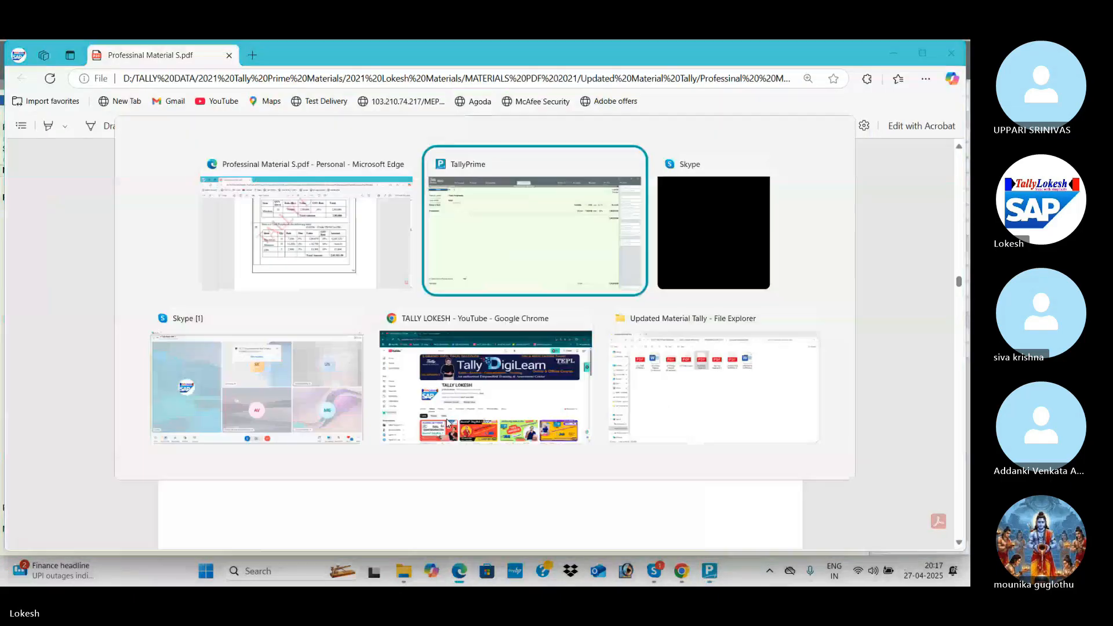
Add Monitors: quantity 10 at rate 12,500 with 5% discount.
{"action": "type", "text": "Mo"}
{"action": "key", "text": "Return"}
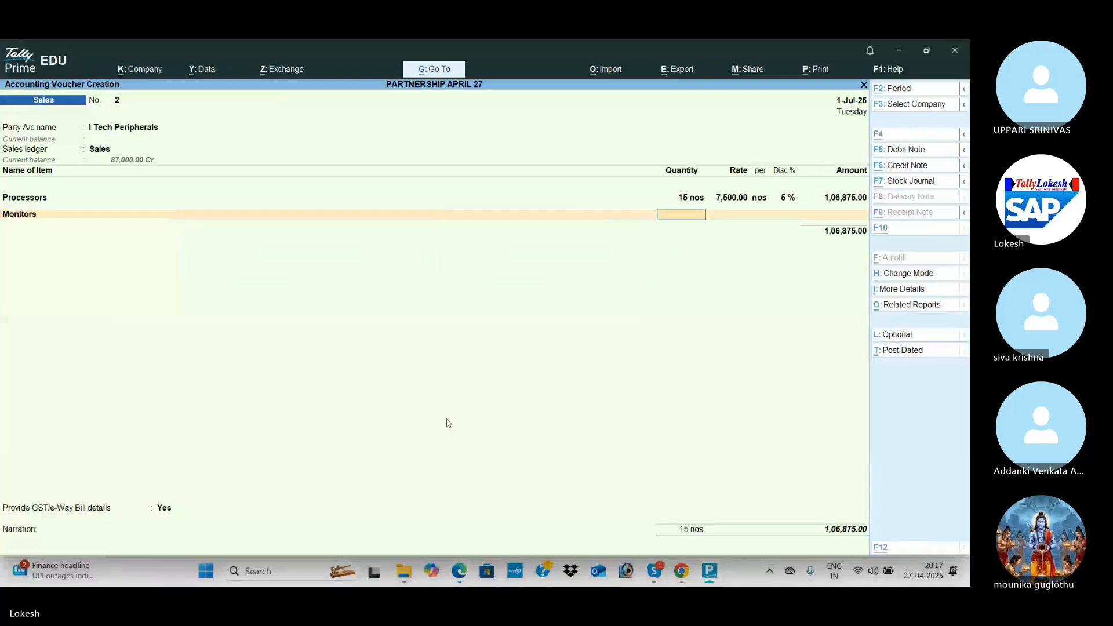
{"action": "key", "text": "alt+Tab"}
{"action": "key", "text": "alt+Tab"}
{"action": "type", "text": "10"}
{"action": "key", "text": "Return"}
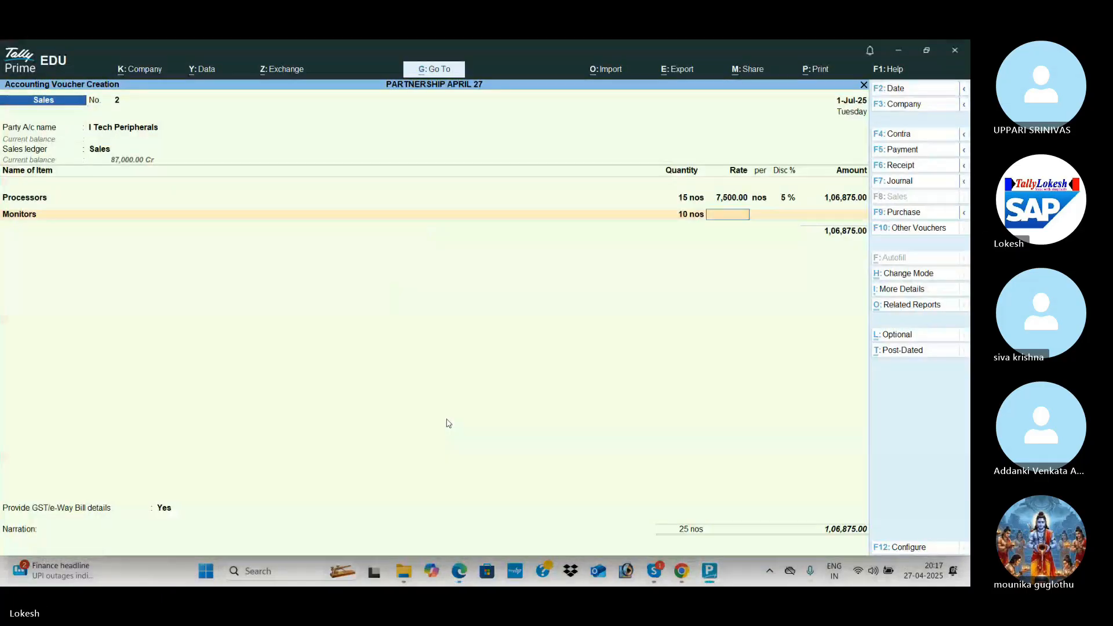
{"action": "key", "text": "alt+Tab"}
{"action": "key", "text": "alt+Tab"}
{"action": "type", "text": "12500"}
{"action": "key", "text": "Return"}
Add Ups: quantity 5 at rate 2,800 with 5% discount.
{"action": "key", "text": "Return"}
{"action": "key", "text": "Return"}
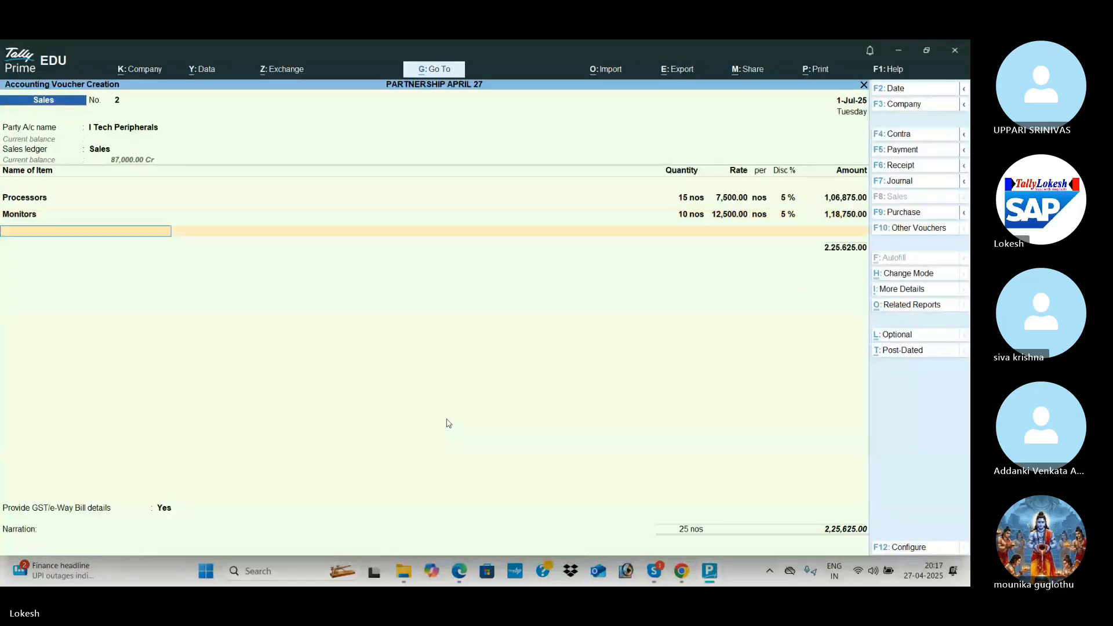
{"action": "key", "text": "alt+Tab"}
{"action": "key", "text": "alt+Tab"}
{"action": "type", "text": "ups"}
{"action": "key", "text": "Return"}
{"action": "key", "text": "alt+Tab"}
{"action": "key", "text": "alt+Tab"}
{"action": "type", "text": "5"}
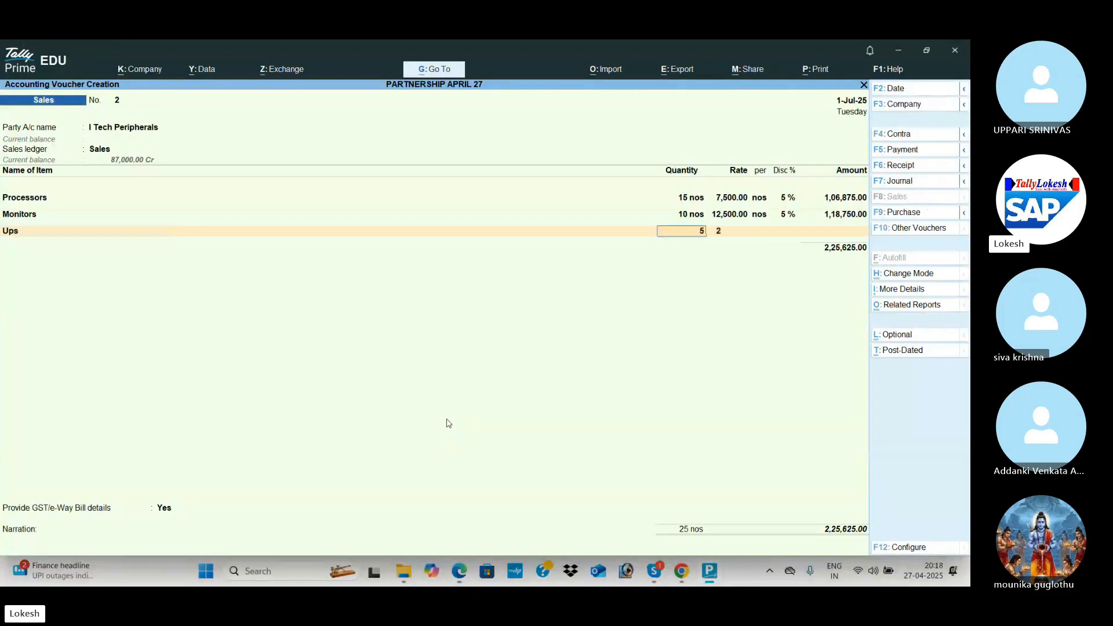
{"action": "key", "text": "Return"}
{"action": "key", "text": "alt+Tab"}
{"action": "key", "text": "alt+Tab"}
{"action": "type", "text": "2,800"}
{"action": "key", "text": "Return"}
{"action": "key", "text": "Return"}
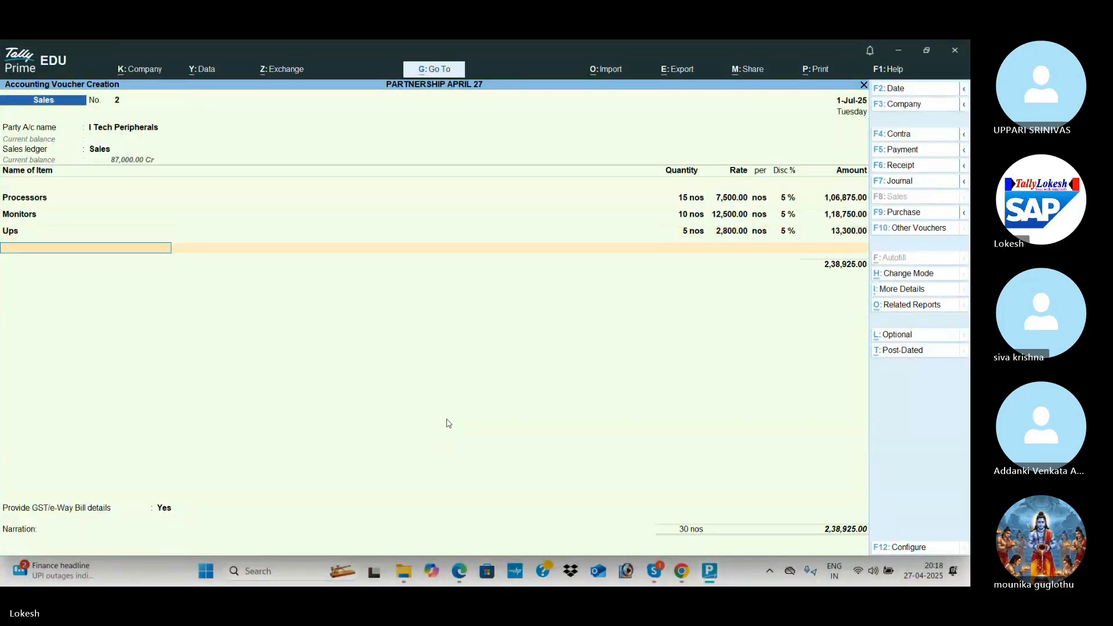
Add CGST and SGST ledgers and save the voucher without e-Way Bill details.
{"action": "key", "text": "Return"}
{"action": "type", "text": "cg"}
{"action": "key", "text": "Return"}
{"action": "type", "text": "sg"}
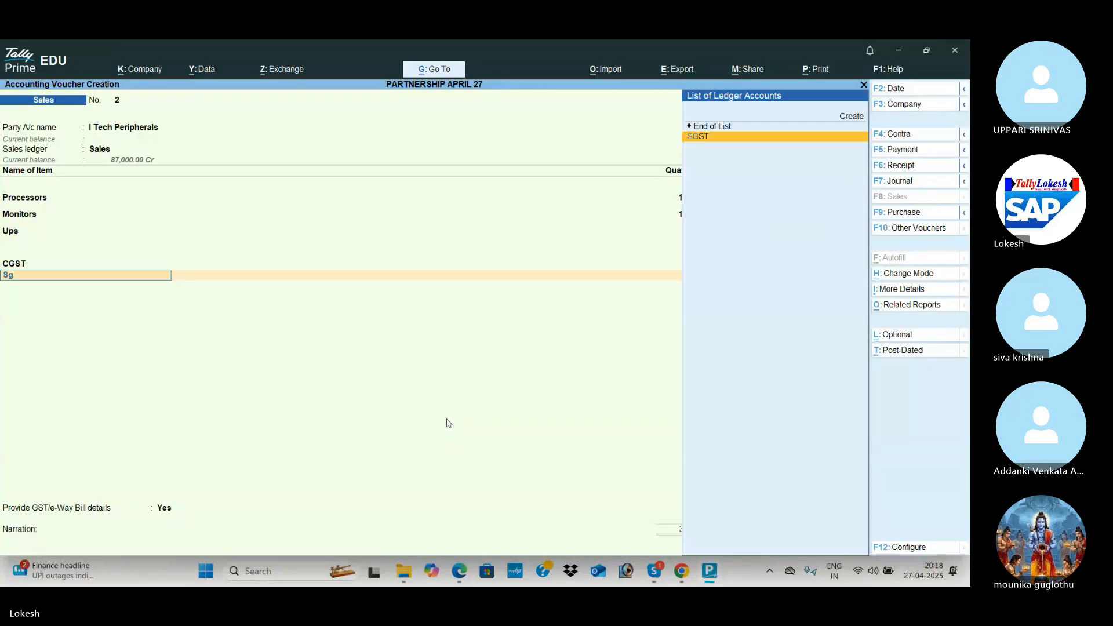
{"action": "key", "text": "Return"}
{"action": "key", "text": "Return"}
{"action": "key", "text": "n"}
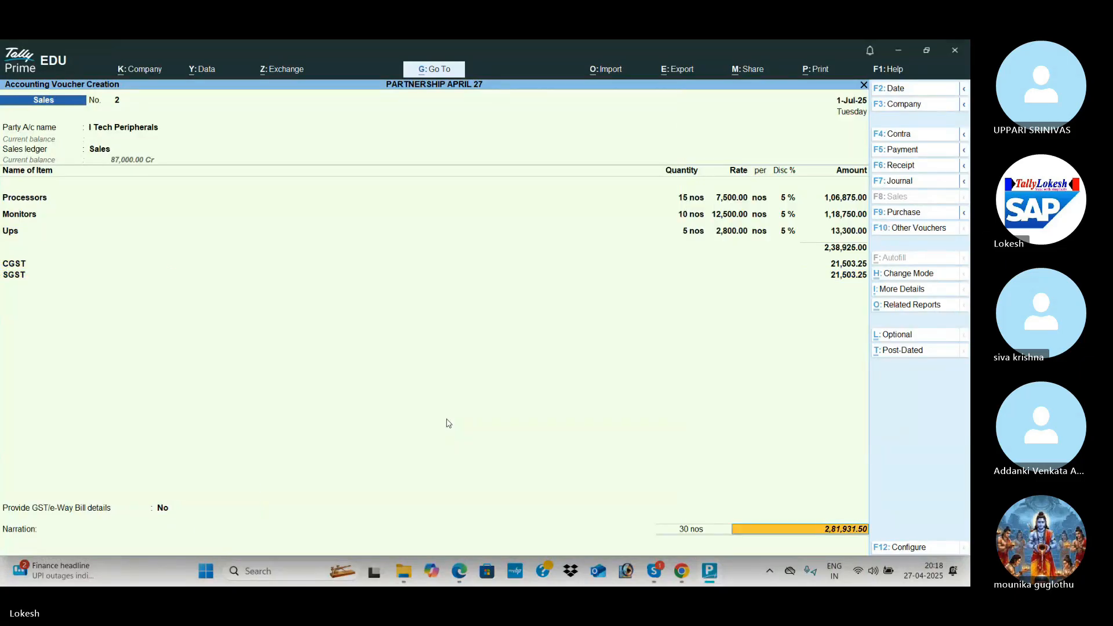
{"action": "key", "text": "Return"}
{"action": "key", "text": "Return"}
{"action": "key", "text": "Return"}
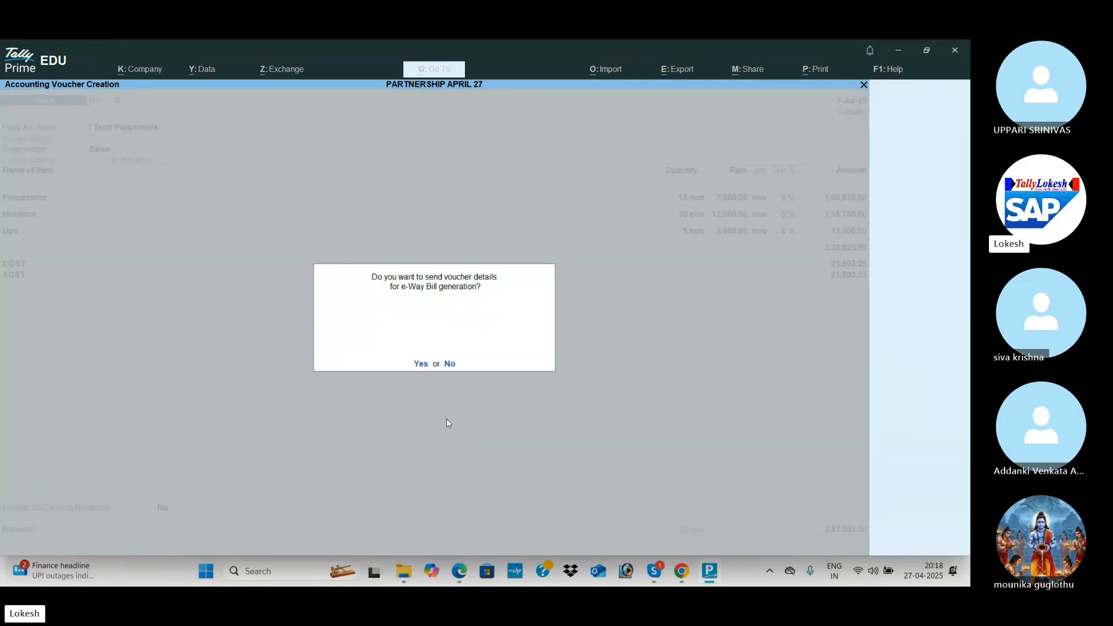
{"action": "key", "text": "n"}
{"action": "key", "text": "alt+Tab"}
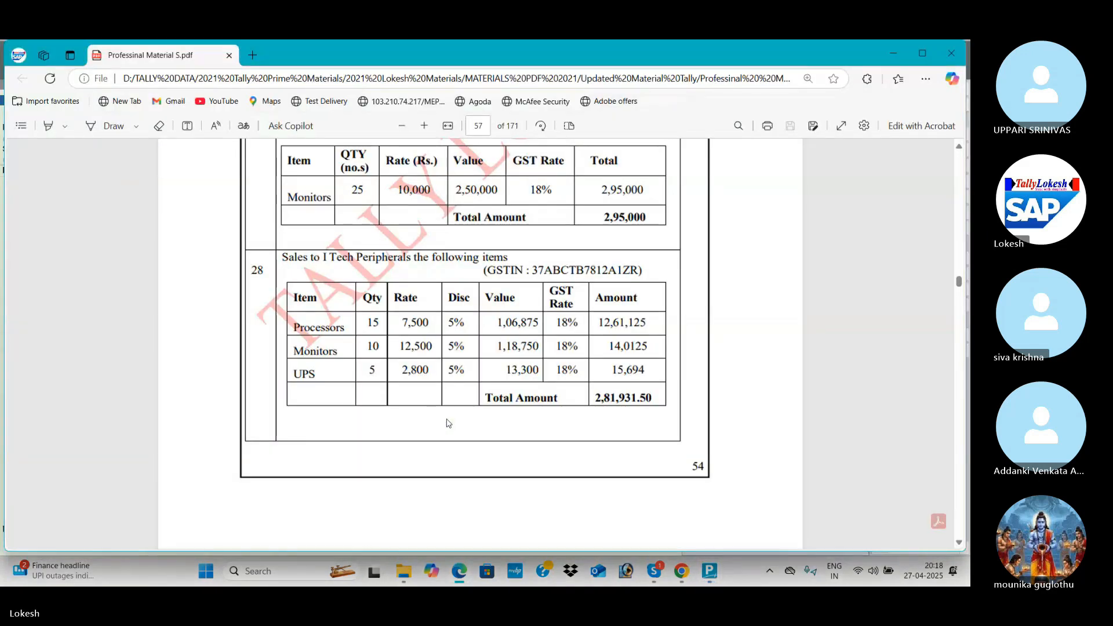
Scroll the PDF from page 57 to 59 through the November–January transactions, then return to TallyPrime.
{"action": "scroll", "coordinate": [447, 423], "scroll_direction": "down", "scroll_amount": 6}
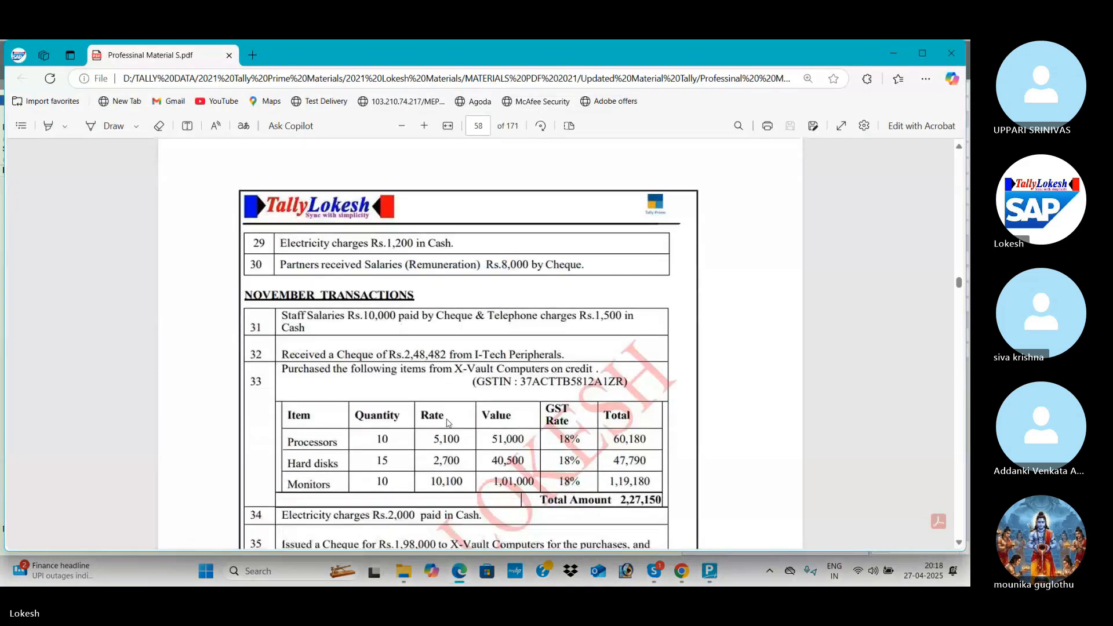
{"action": "scroll", "coordinate": [447, 423], "scroll_direction": "down", "scroll_amount": 3}
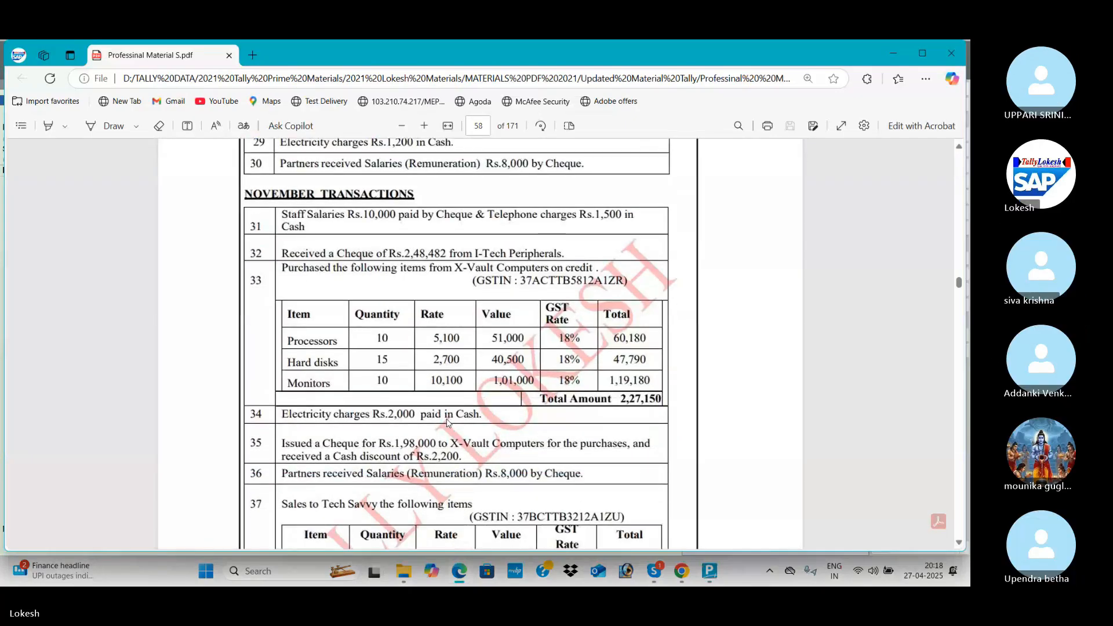
{"action": "scroll", "coordinate": [446, 423], "scroll_direction": "down", "scroll_amount": 1}
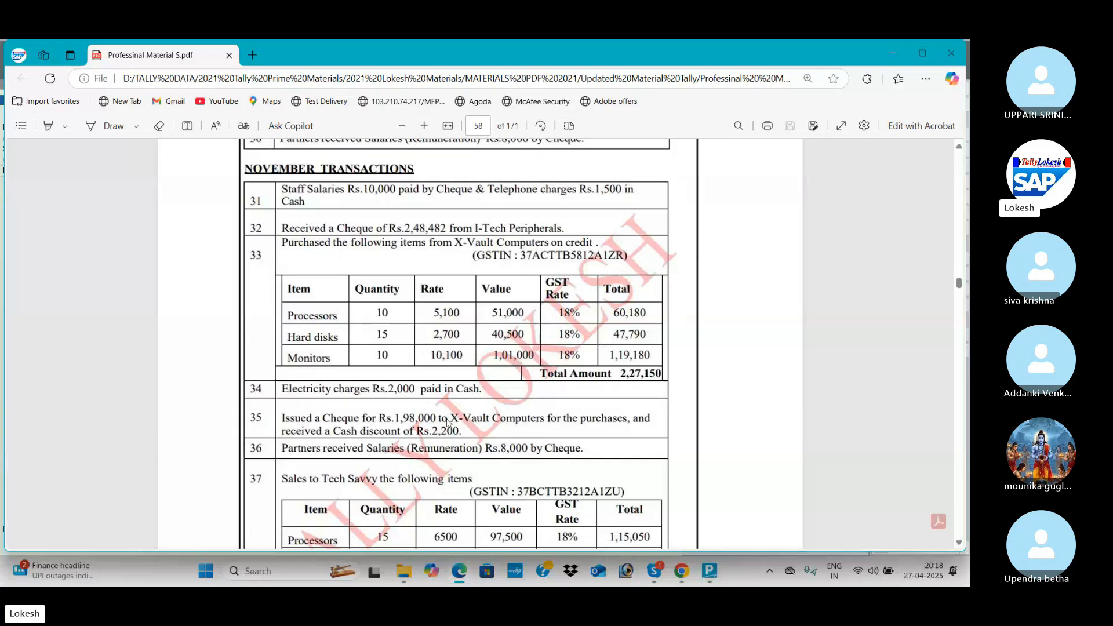
{"action": "scroll", "coordinate": [447, 424], "scroll_direction": "down", "scroll_amount": 6}
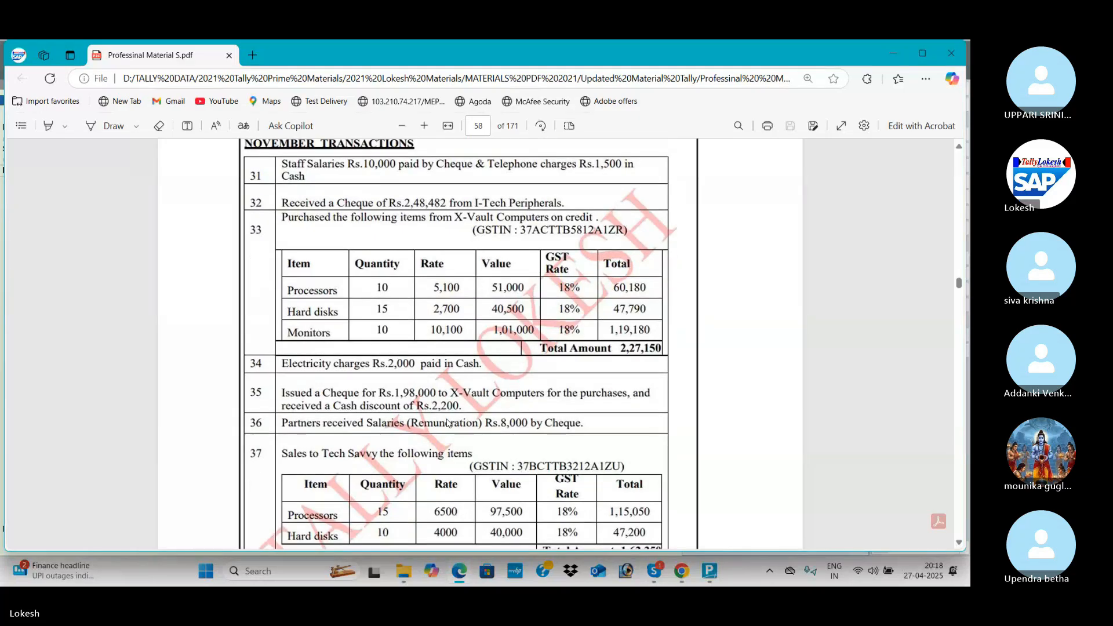
{"action": "scroll", "coordinate": [447, 424], "scroll_direction": "down", "scroll_amount": 1}
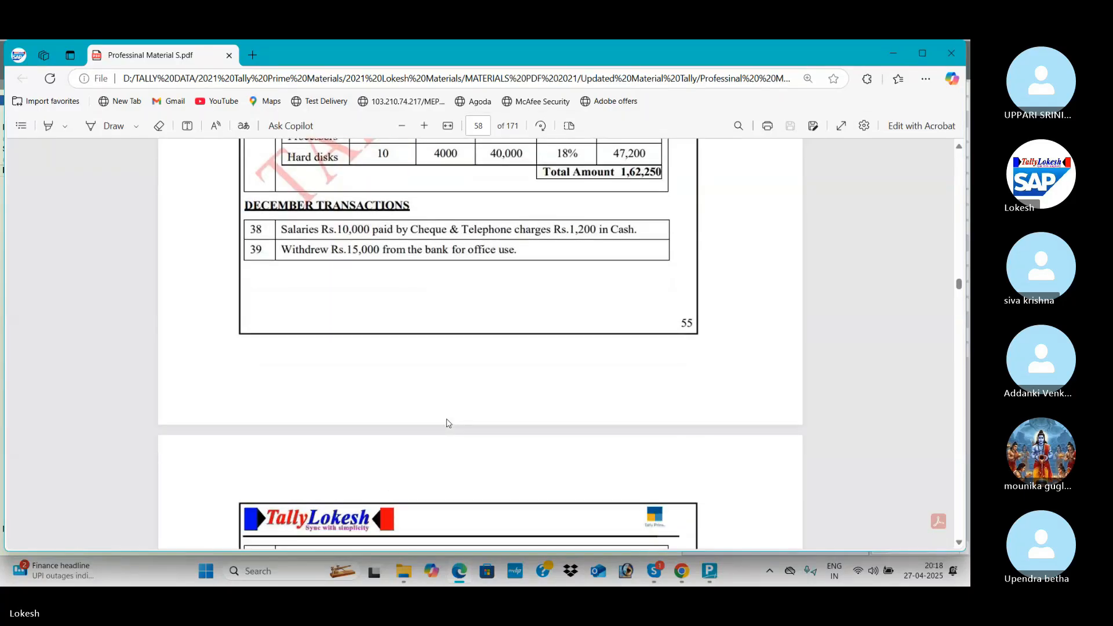
{"action": "scroll", "coordinate": [447, 423], "scroll_direction": "down", "scroll_amount": 4}
{"action": "scroll", "coordinate": [447, 424], "scroll_direction": "down", "scroll_amount": 4}
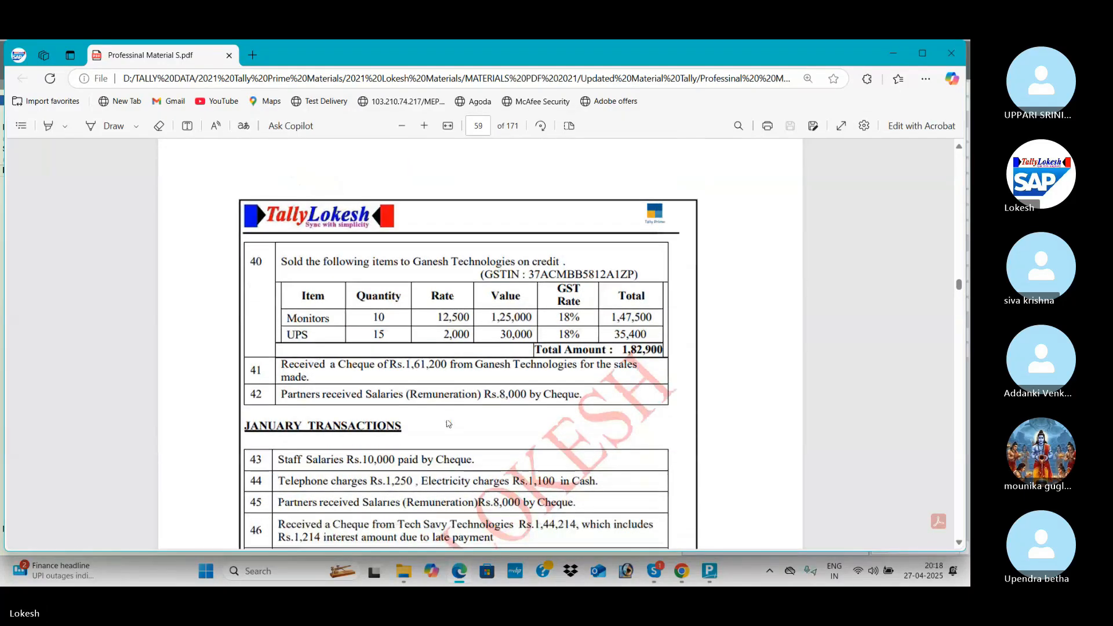
{"action": "scroll", "coordinate": [447, 423], "scroll_direction": "down", "scroll_amount": 3}
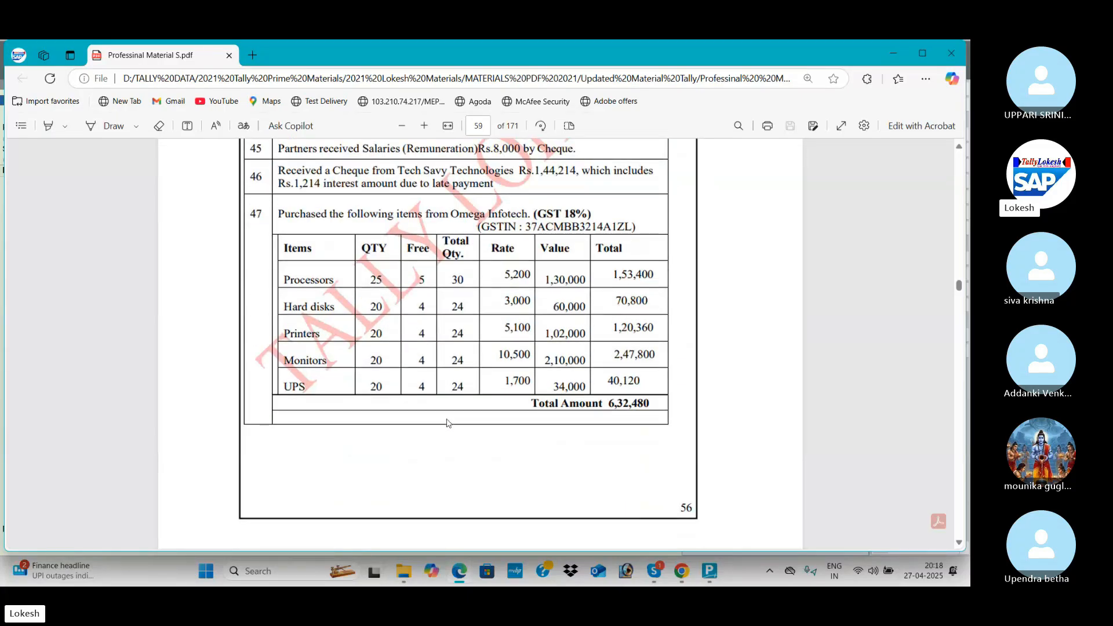
{"action": "key", "text": "alt+Tab"}
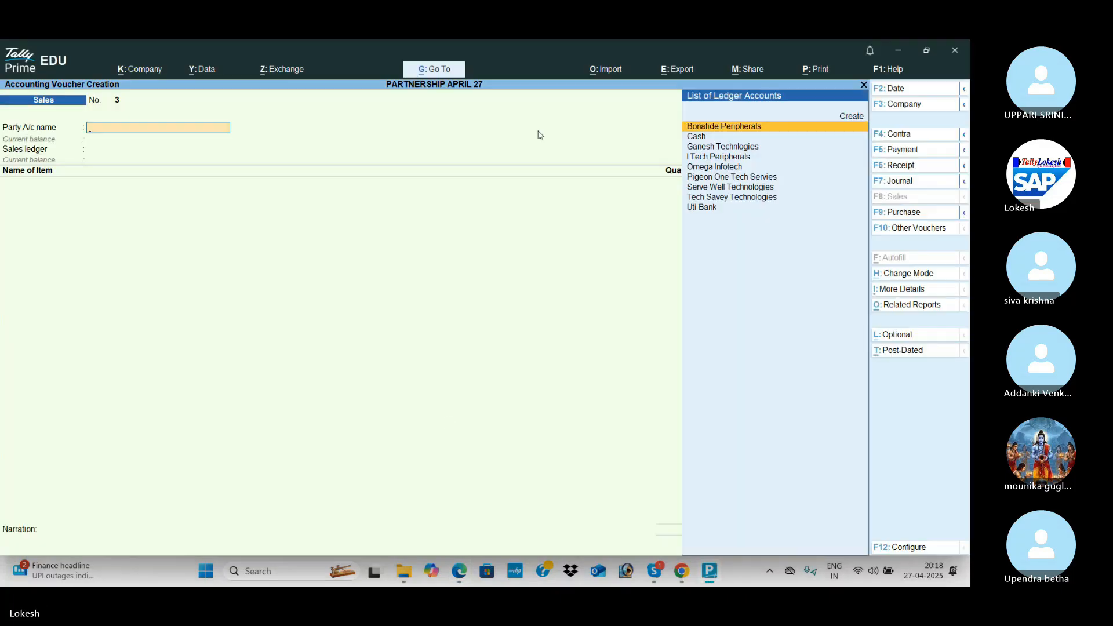
Set 'Use separate Actual and Billed Quantity columns in invoices' to Yes in company features.
{"action": "left_click", "coordinate": [151, 70]}
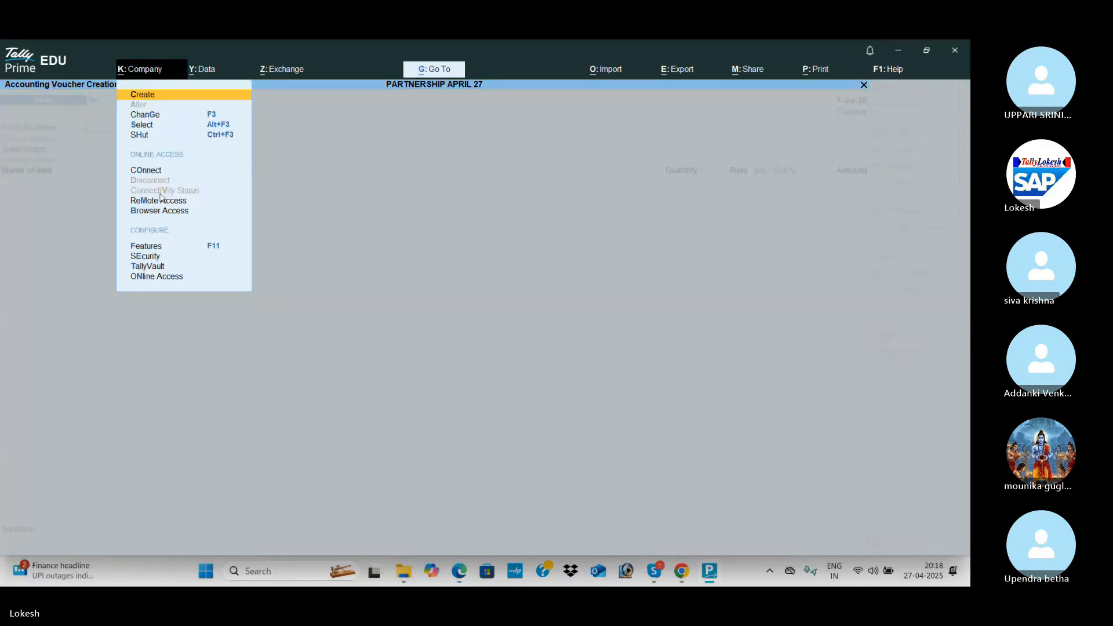
{"action": "left_click", "coordinate": [172, 251]}
{"action": "key", "text": "Down"}
{"action": "key", "text": "Down"}
{"action": "key", "text": "Down"}
{"action": "key", "text": "Down"}
{"action": "key", "text": "Down"}
{"action": "key", "text": "Down"}
{"action": "key", "text": "Down"}
{"action": "key", "text": "Down"}
{"action": "key", "text": "Down"}
{"action": "key", "text": "Down"}
{"action": "key", "text": "Down"}
{"action": "key", "text": "Down"}
{"action": "key", "text": "Up"}
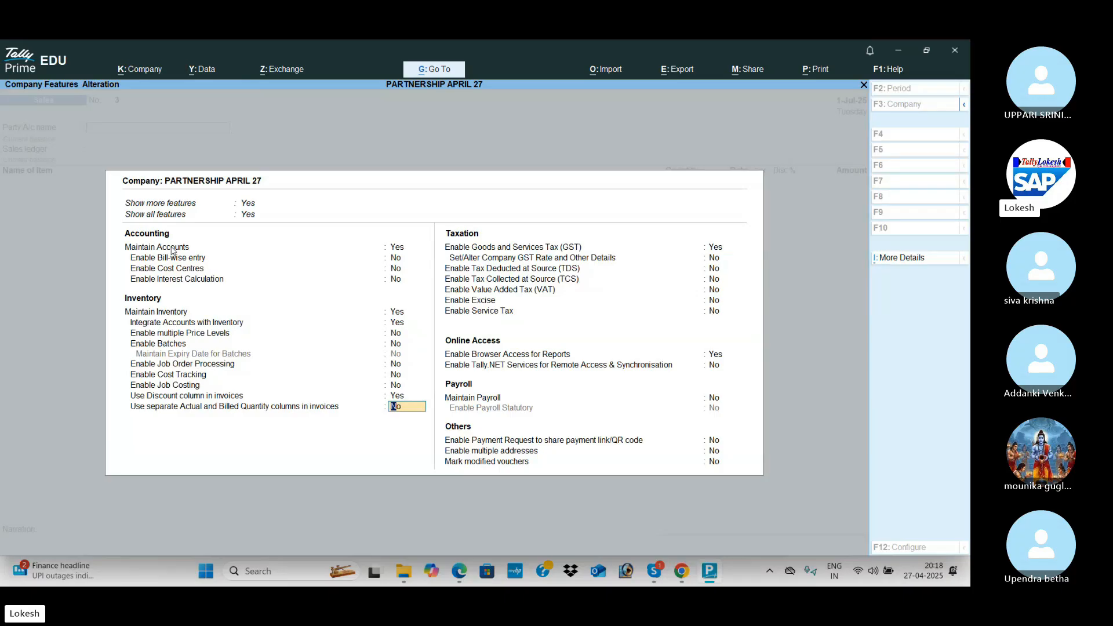
{"action": "type", "text": "y"}
{"action": "key", "text": "Return"}
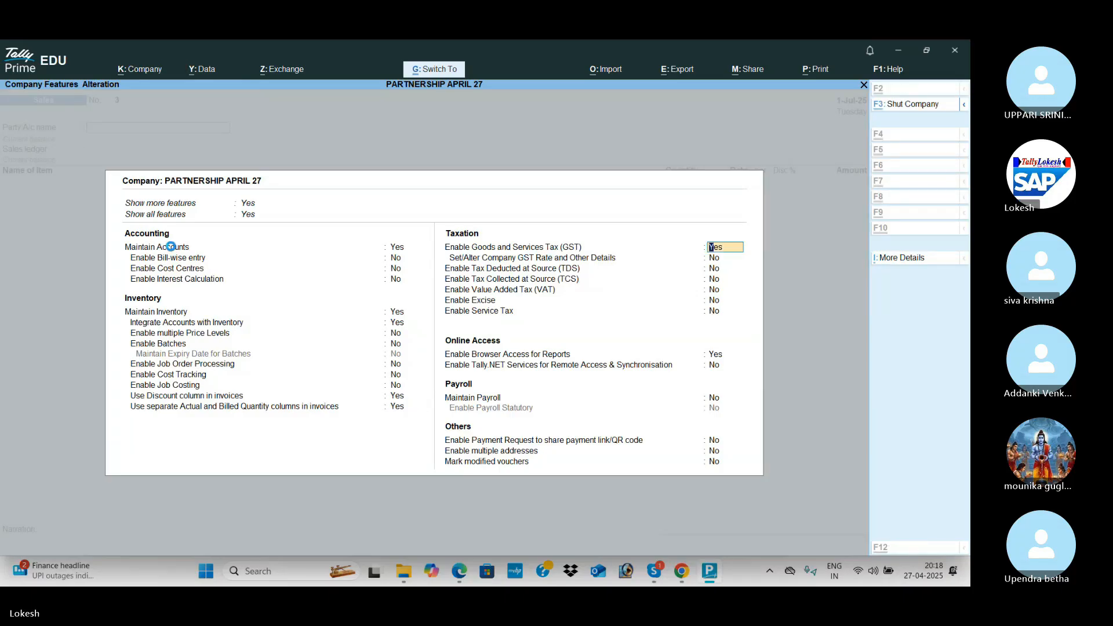
{"action": "key", "text": "ctrl+a"}
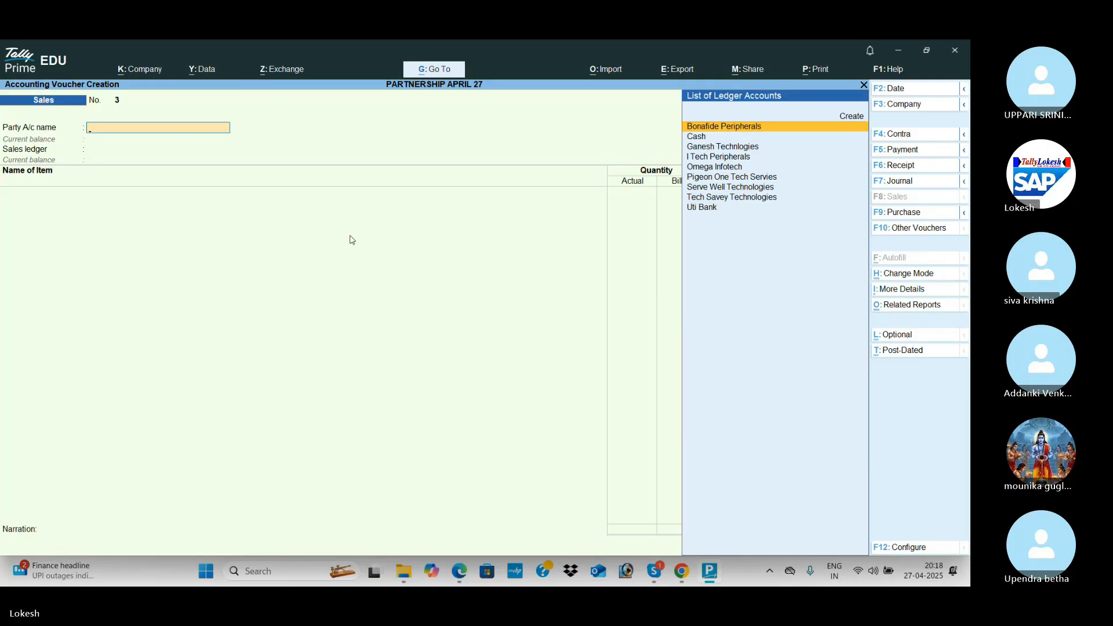
{"action": "key", "text": "ctrl"}
{"action": "key", "text": "alt+Tab"}
Select I Tech Peripherals as the party on Sales voucher 3.
{"action": "scroll", "coordinate": [349, 240], "scroll_direction": "down", "scroll_amount": 6}
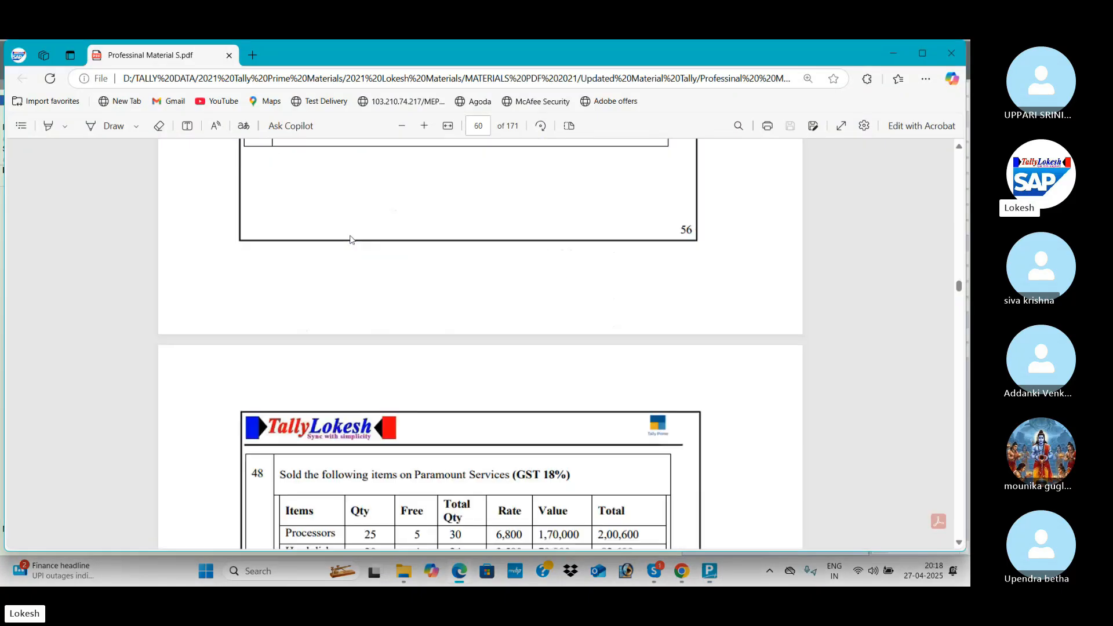
{"action": "scroll", "coordinate": [350, 240], "scroll_direction": "down", "scroll_amount": 4}
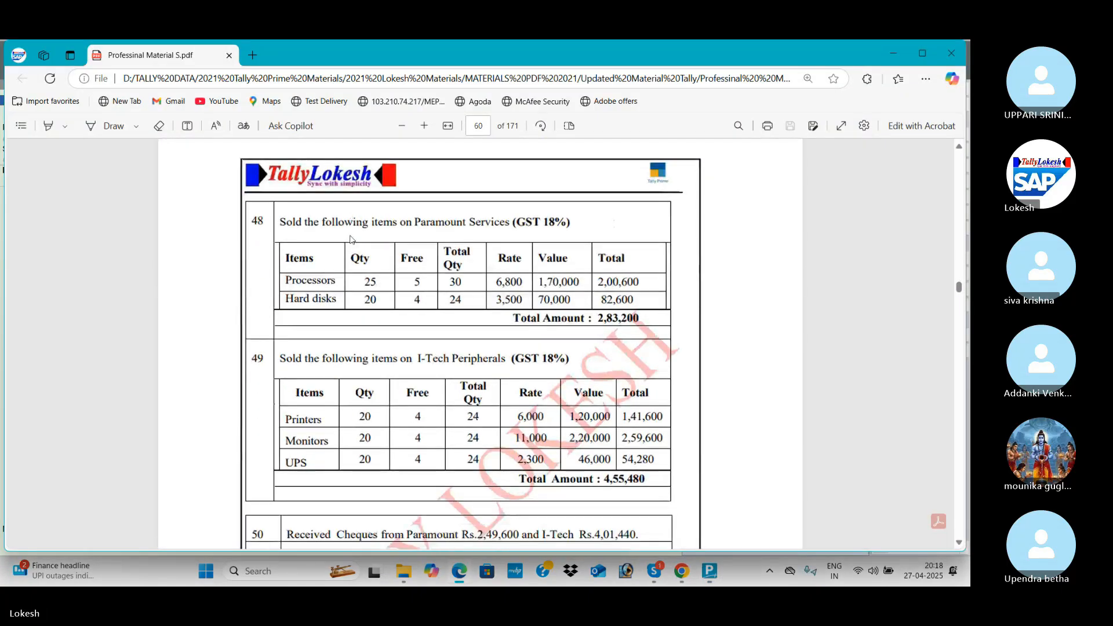
{"action": "key", "text": "alt+Tab"}
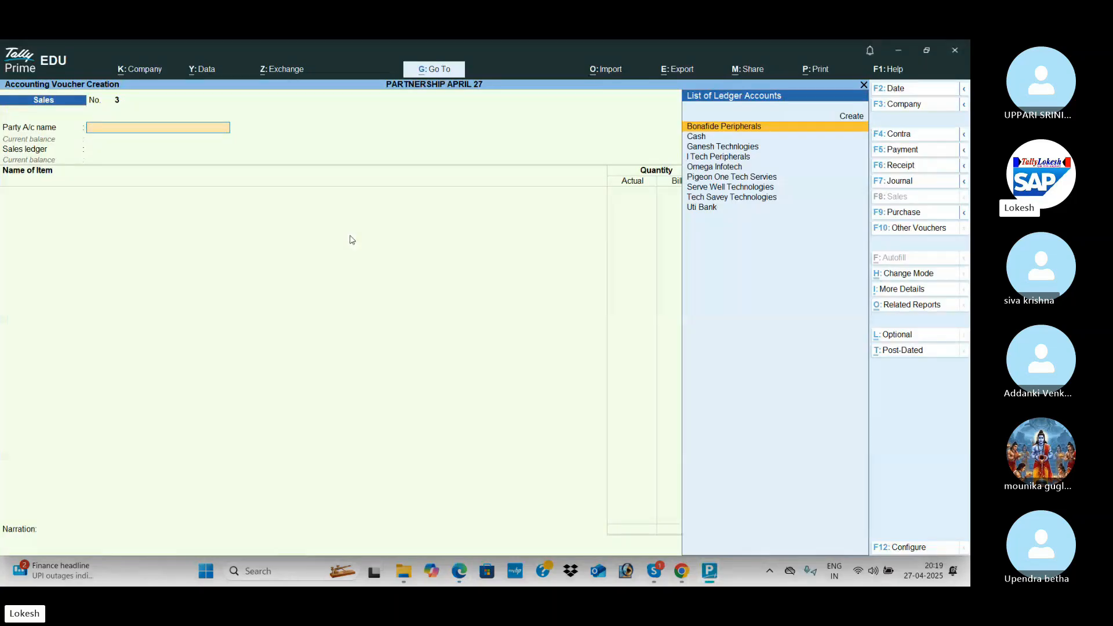
{"action": "type", "text": "i"}
{"action": "key", "text": "Return"}
{"action": "key", "text": "Return"}
{"action": "key", "text": "Return"}
{"action": "key", "text": "Return"}
{"action": "key", "text": "Return"}
{"action": "key", "text": "Return"}
{"action": "key", "text": "Return"}
{"action": "key", "text": "Return"}
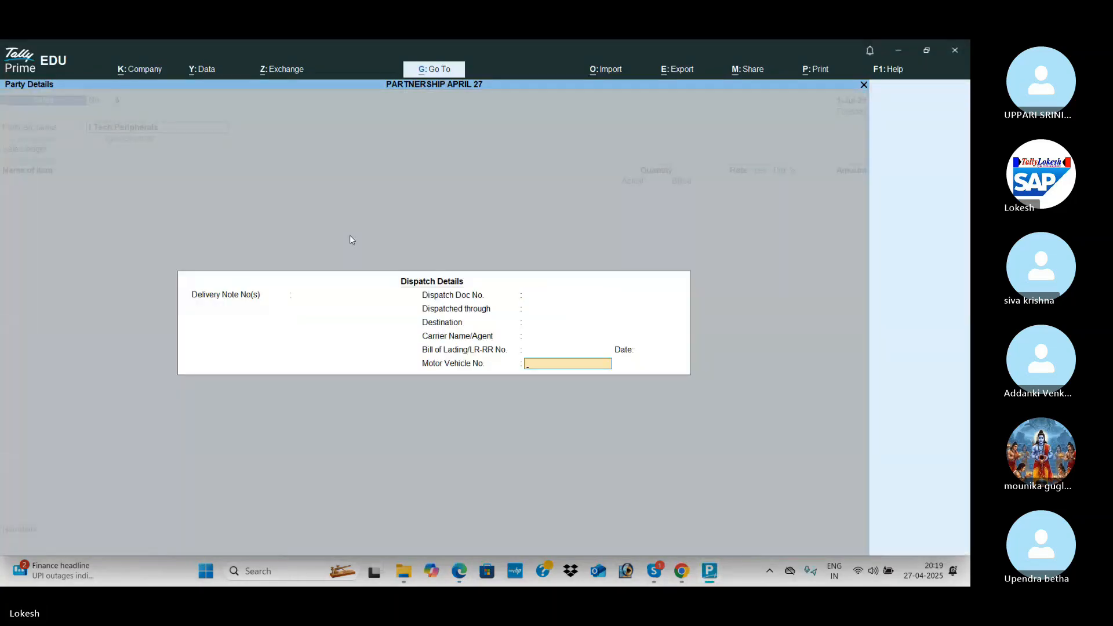
Enter Printers: quantity 20 at rate 6,000.
{"action": "key", "text": "alt+Tab"}
{"action": "key", "text": "alt+Tab"}
{"action": "type", "text": "p"}
{"action": "key", "text": "Down"}
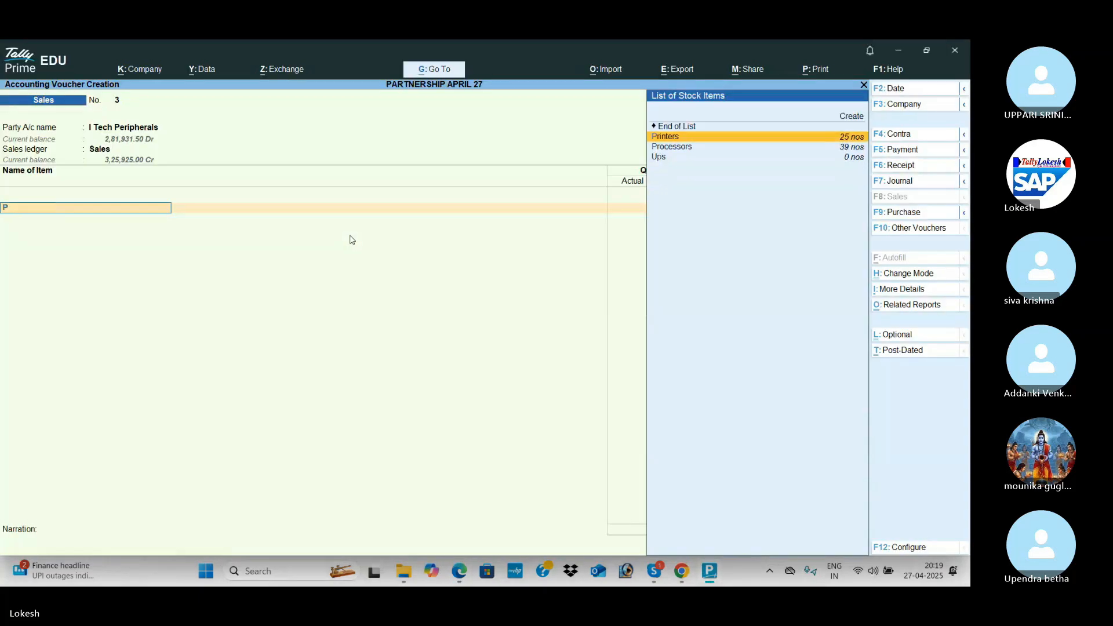
{"action": "key", "text": "Return"}
{"action": "key", "text": "alt+Tab"}
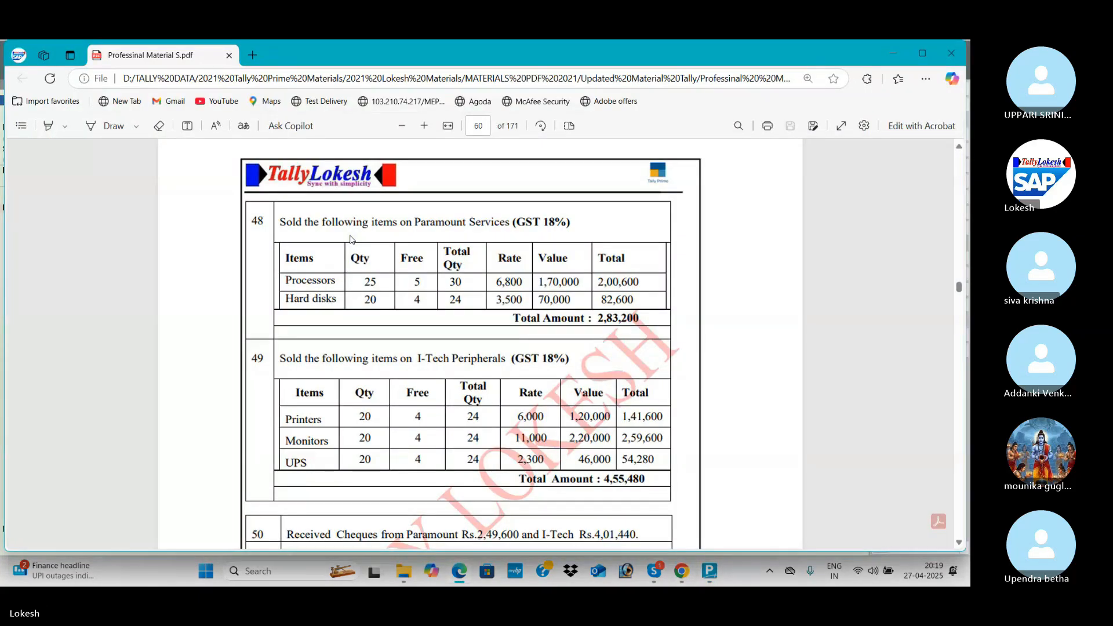
{"action": "key", "text": "alt+Tab"}
{"action": "key", "text": "alt+Tab"}
{"action": "key", "text": "alt+Tab"}
{"action": "type", "text": "20"}
{"action": "key", "text": "Return"}
{"action": "key", "text": "alt+Tab"}
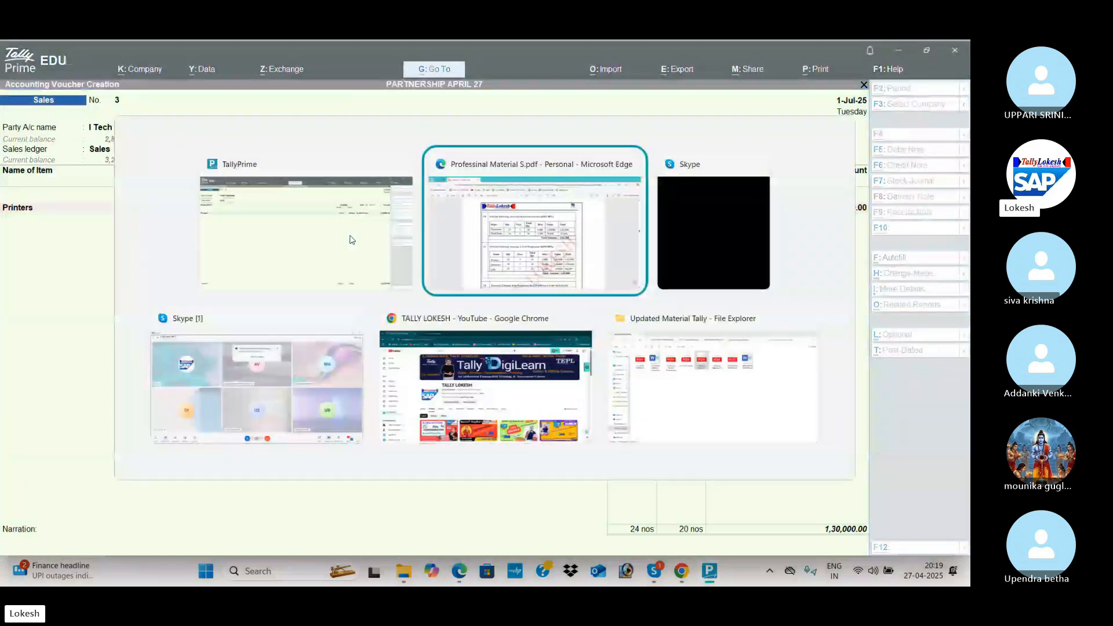
{"action": "key", "text": "alt+Tab"}
{"action": "type", "text": "6000"}
{"action": "key", "text": "Return"}
{"action": "key", "text": "Return"}
Add Monitors: 24 actual, 20 billed at rate 11,000, dismissing the negative stock warning.
{"action": "key", "text": "Return"}
{"action": "key", "text": "alt+Tab"}
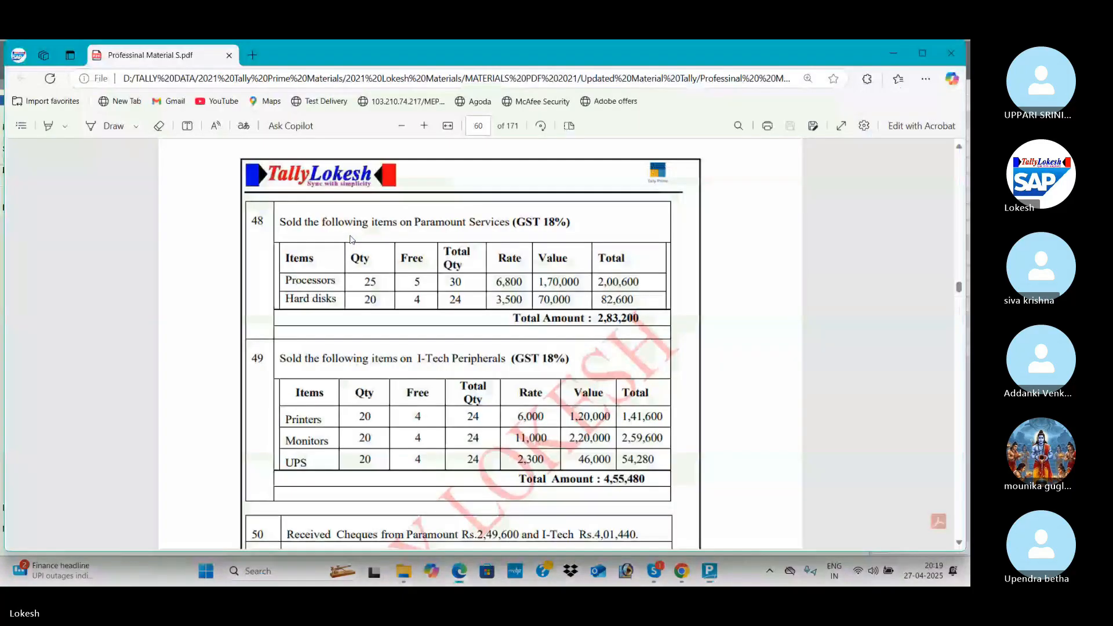
{"action": "key", "text": "alt+Tab"}
{"action": "type", "text": "Mo"}
{"action": "key", "text": "Return"}
{"action": "key", "text": "alt+Tab"}
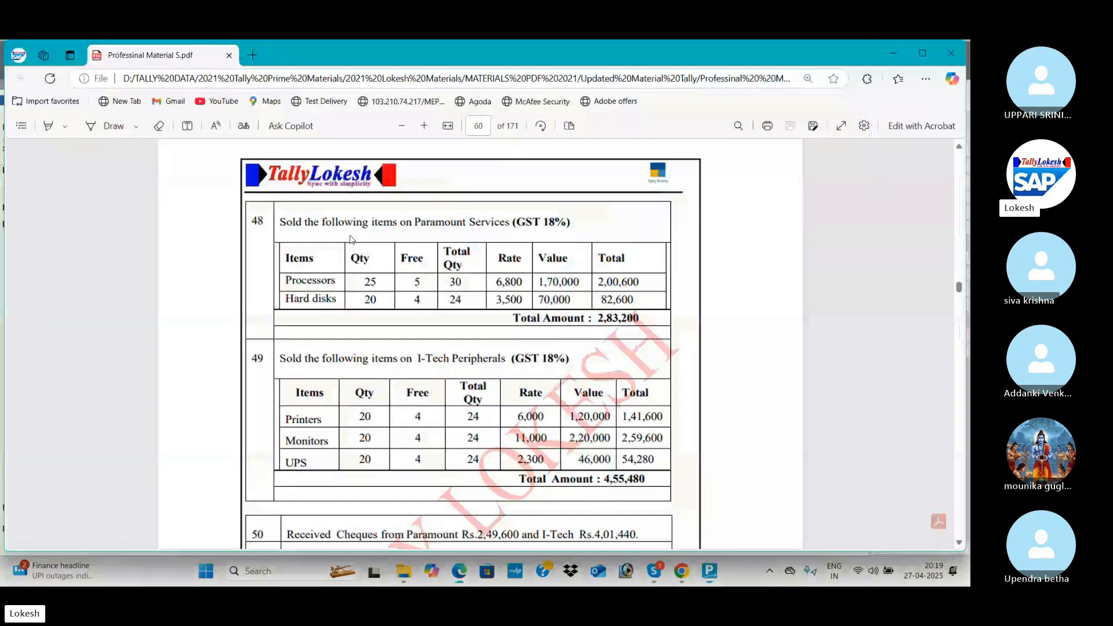
{"action": "key", "text": "alt+Tab"}
{"action": "type", "text": "24"}
{"action": "key", "text": "Return"}
{"action": "key", "text": "Return"}
{"action": "type", "text": "0"}
{"action": "key", "text": "Return"}
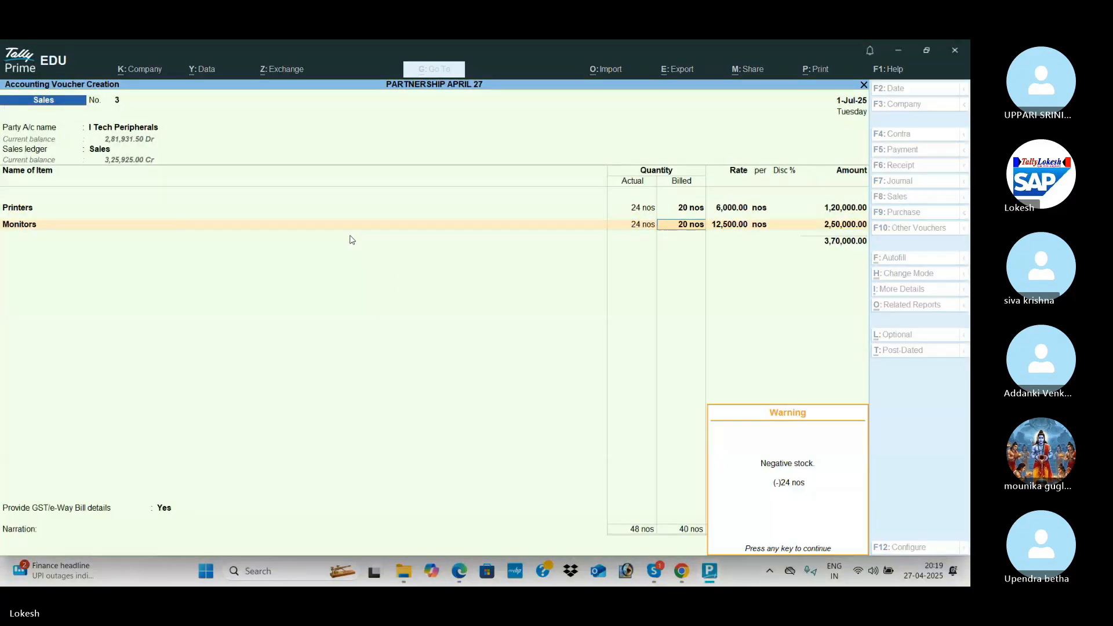
{"action": "key", "text": "Return"}
{"action": "key", "text": "alt+Tab"}
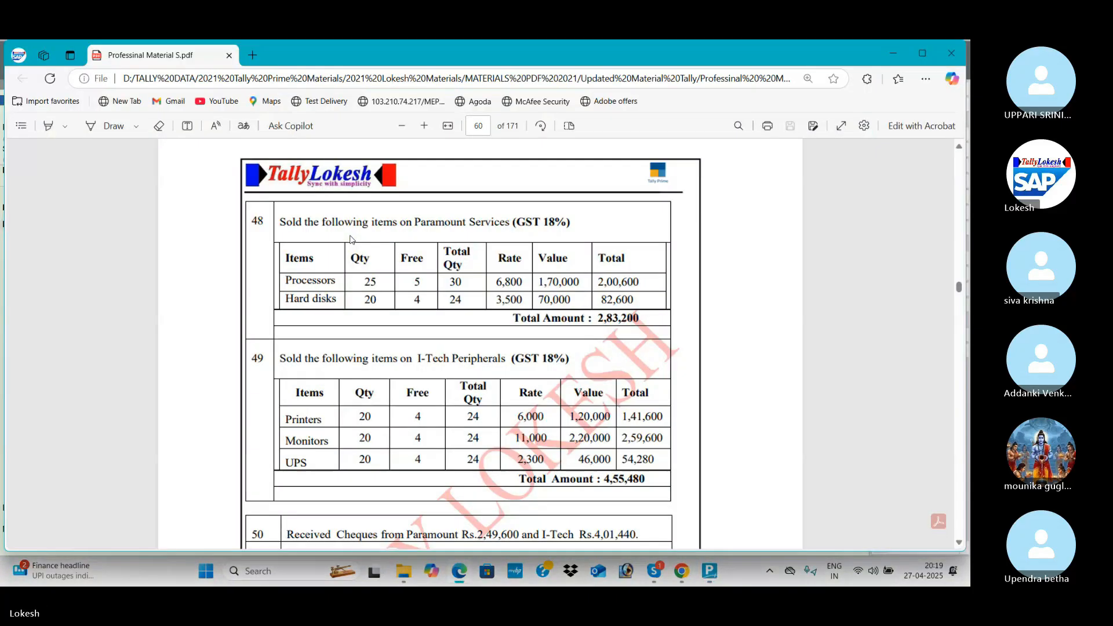
{"action": "key", "text": "alt+Tab"}
{"action": "type", "text": "11000"}
{"action": "key", "text": "Return"}
{"action": "key", "text": "Return"}
{"action": "key", "text": "alt+Tab"}
{"action": "key", "text": "Escape"}
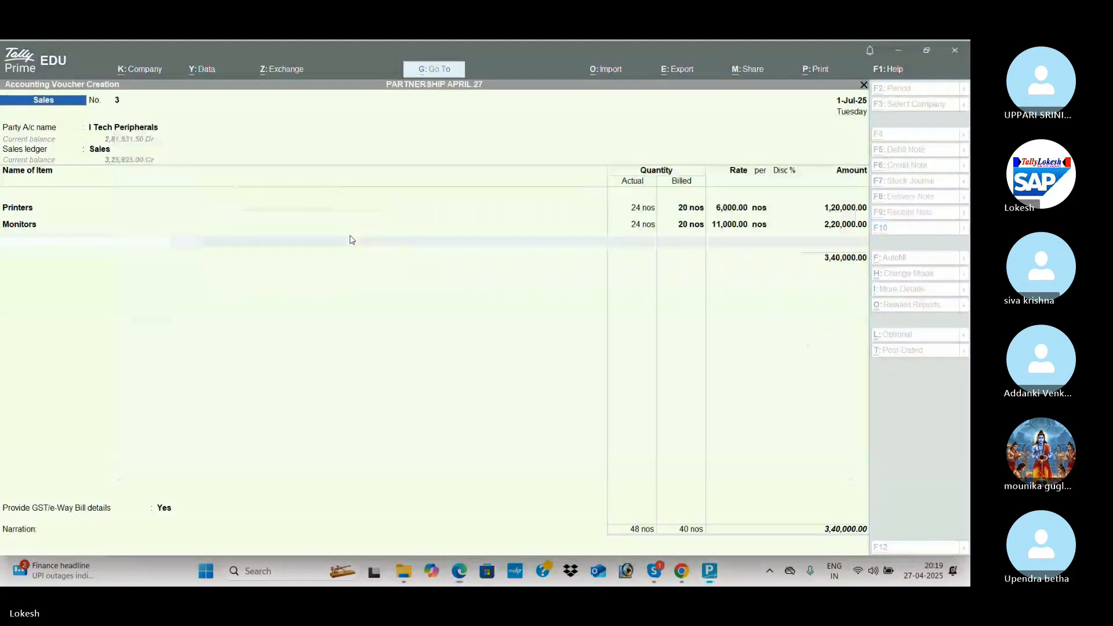
{"action": "type", "text": "U"}
Add Ups: 24 actual, 20 billed at rate 2,300.
{"action": "key", "text": "Return"}
{"action": "key", "text": "alt+Tab"}
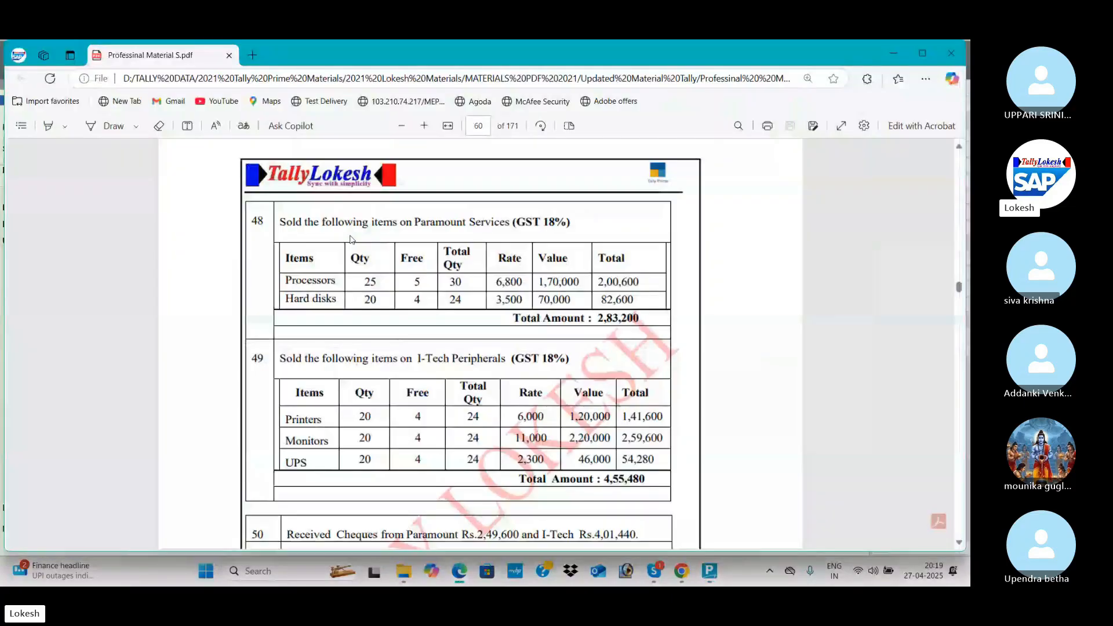
{"action": "key", "text": "alt+Tab"}
{"action": "type", "text": "24"}
{"action": "key", "text": "Return"}
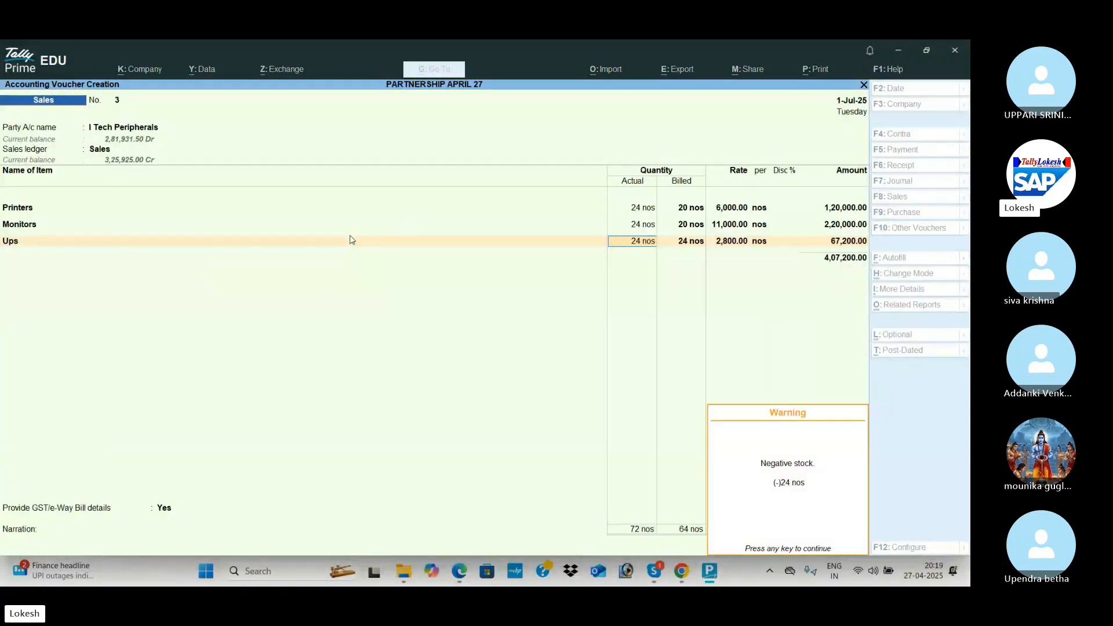
{"action": "key", "text": "Return"}
{"action": "type", "text": "20"}
{"action": "key", "text": "Return"}
{"action": "key", "text": "Return"}
{"action": "key", "text": "alt+Tab"}
{"action": "key", "text": "alt+Tab"}
{"action": "type", "text": "2300"}
{"action": "key", "text": "Return"}
{"action": "key", "text": "Return"}
Add CGST and SGST ledgers, check the 4,55,480 total, and save without e-Way Bill.
{"action": "key", "text": "Return"}
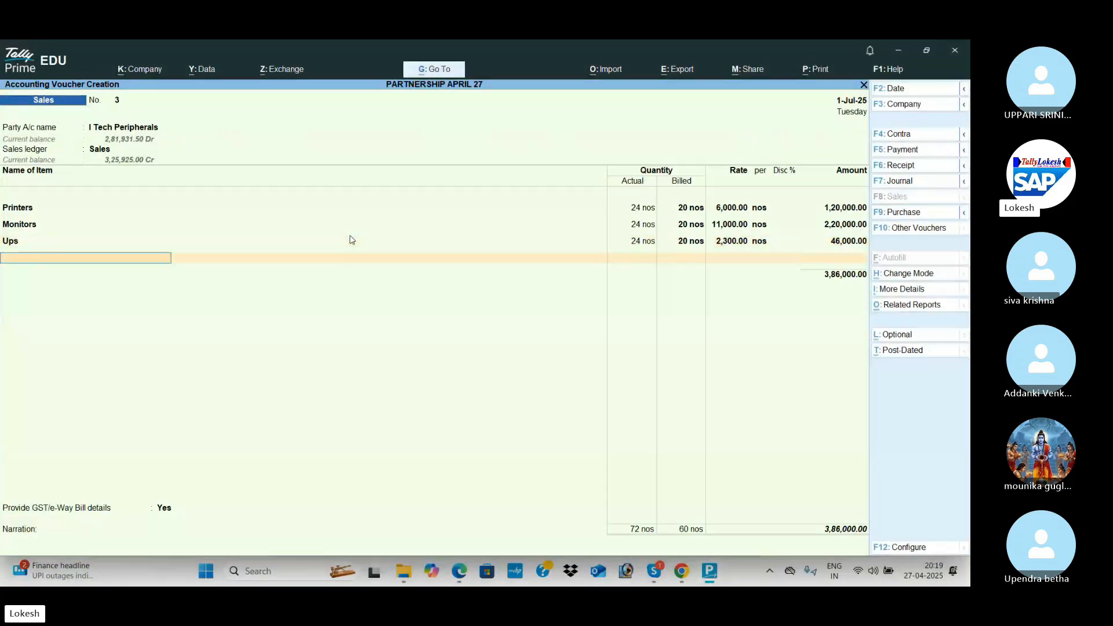
{"action": "key", "text": "Return"}
{"action": "type", "text": "cg"}
{"action": "key", "text": "Return"}
{"action": "key", "text": "Return"}
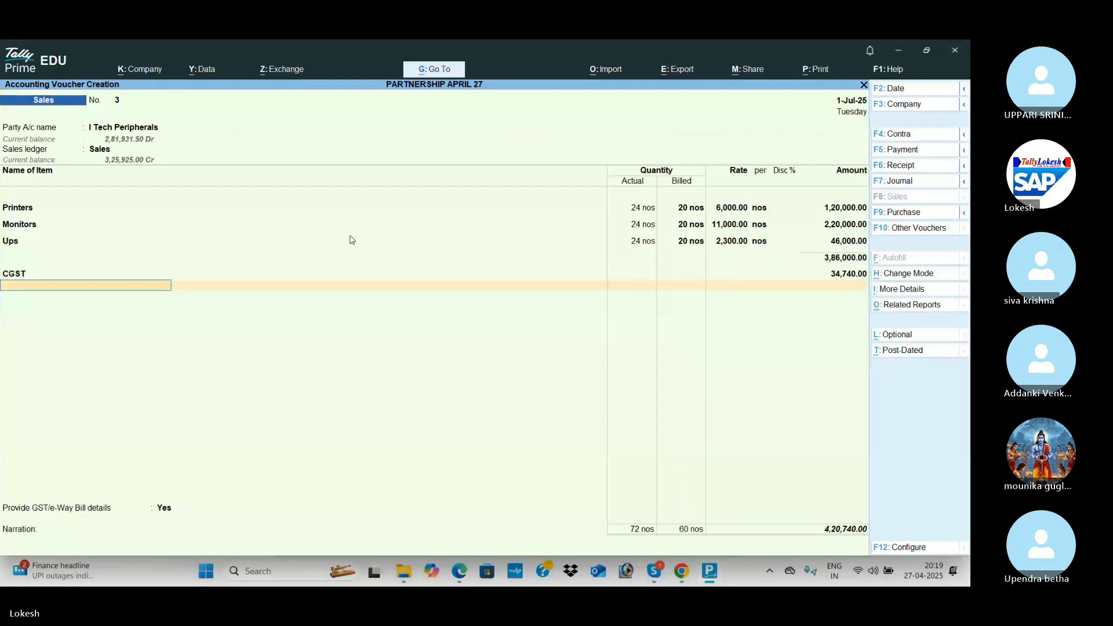
{"action": "type", "text": "sg"}
{"action": "key", "text": "Return"}
{"action": "key", "text": "Return"}
{"action": "key", "text": "Return"}
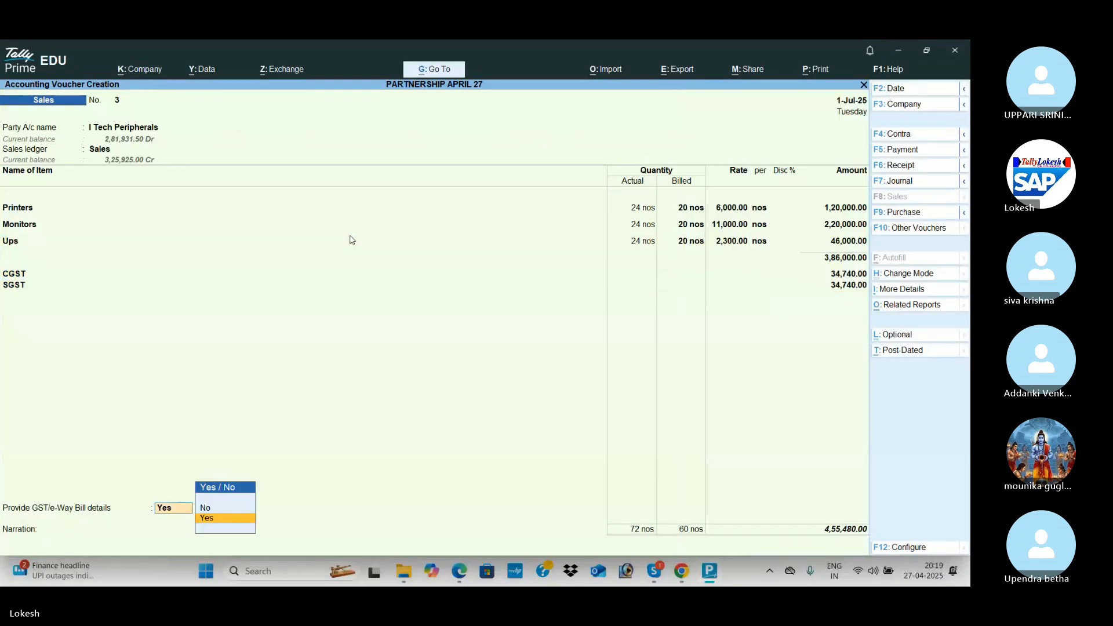
{"action": "key", "text": "n"}
{"action": "key", "text": "Return"}
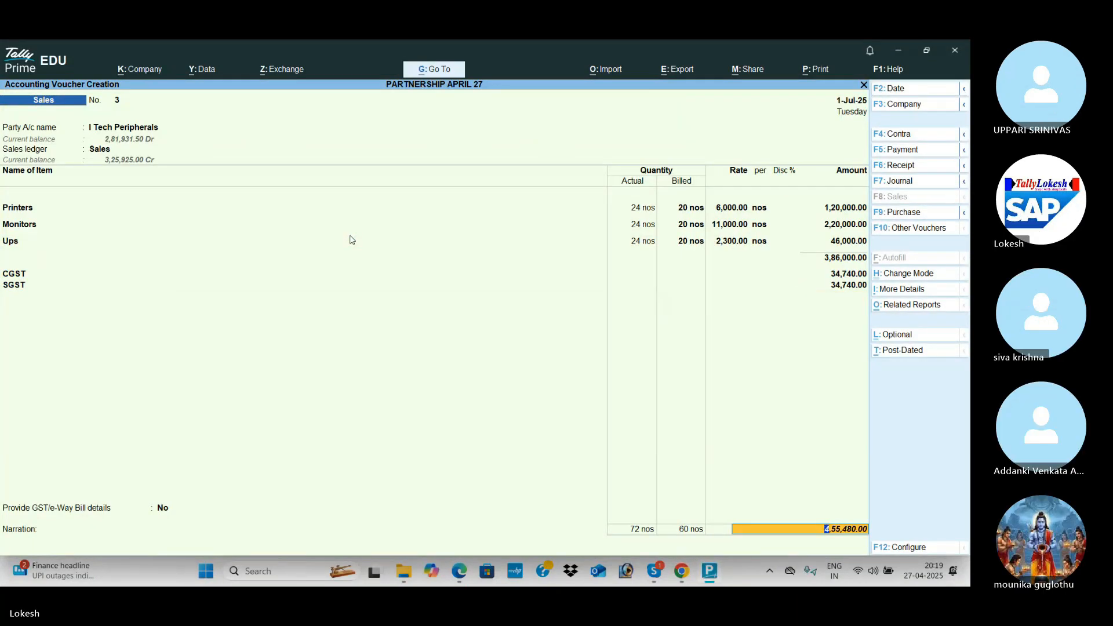
{"action": "key", "text": "alt+Tab"}
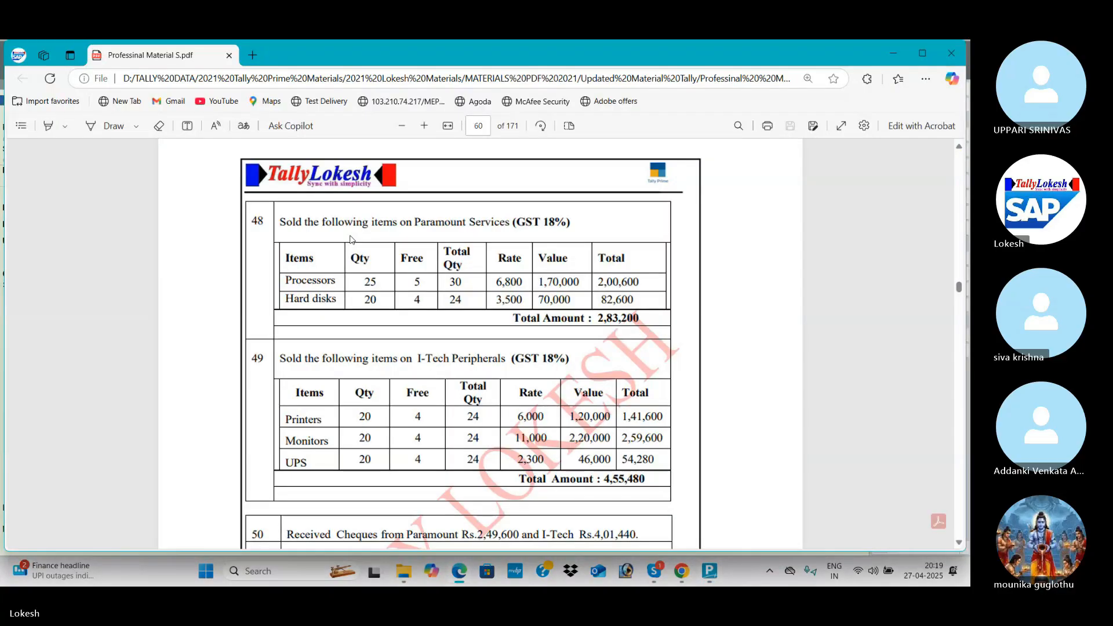
{"action": "key", "text": "alt+Tab"}
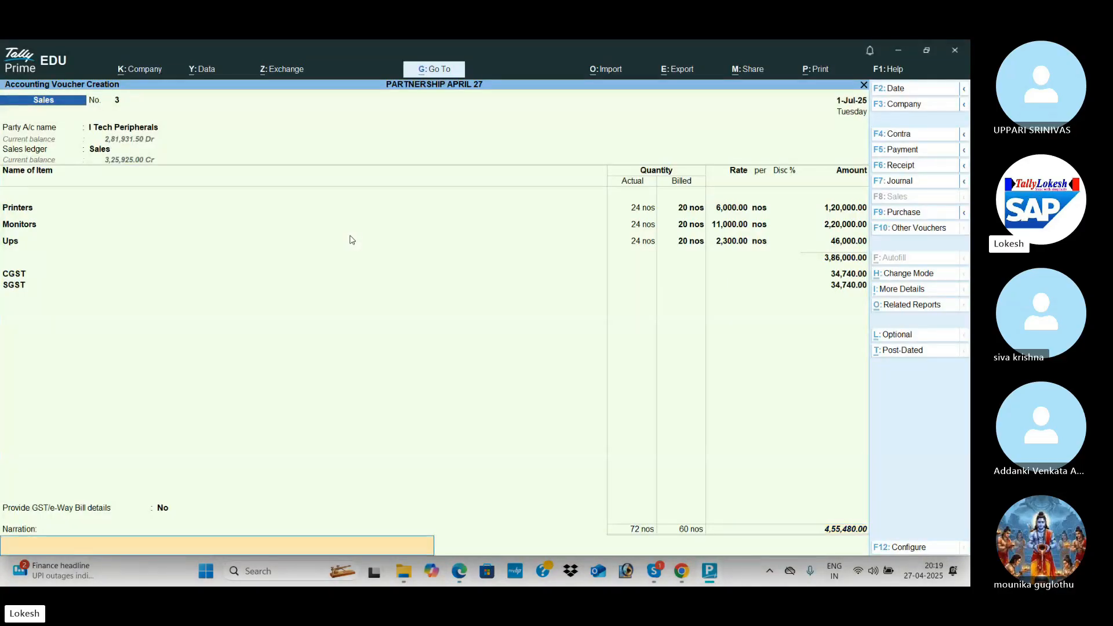
{"action": "key", "text": "Return"}
{"action": "key", "text": "Return"}
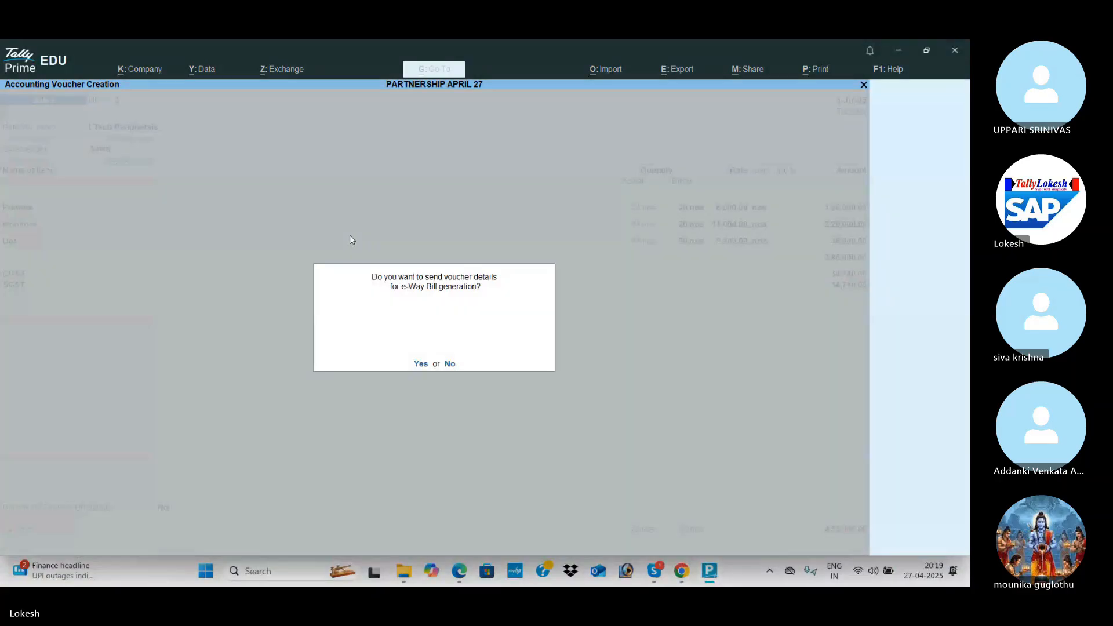
{"action": "key", "text": "n"}
{"action": "key", "text": "alt+Tab"}
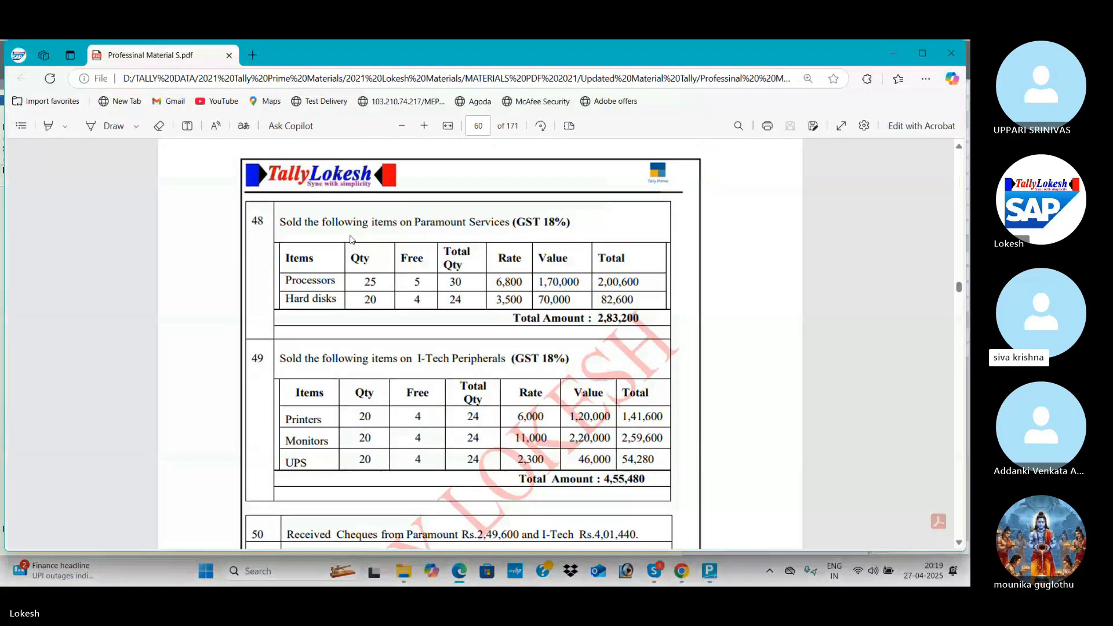
Scroll the PDF material to page 62's Provision entries.
{"action": "scroll", "coordinate": [350, 239], "scroll_direction": "down", "scroll_amount": 4}
{"action": "scroll", "coordinate": [350, 239], "scroll_direction": "up", "scroll_amount": 2}
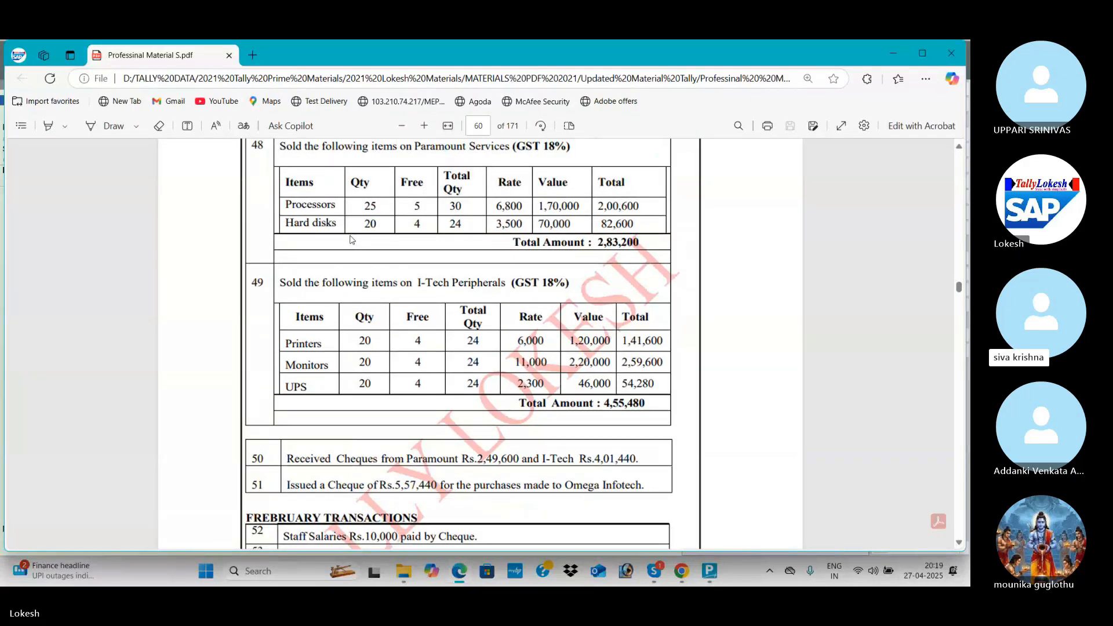
{"action": "scroll", "coordinate": [350, 239], "scroll_direction": "up", "scroll_amount": 1}
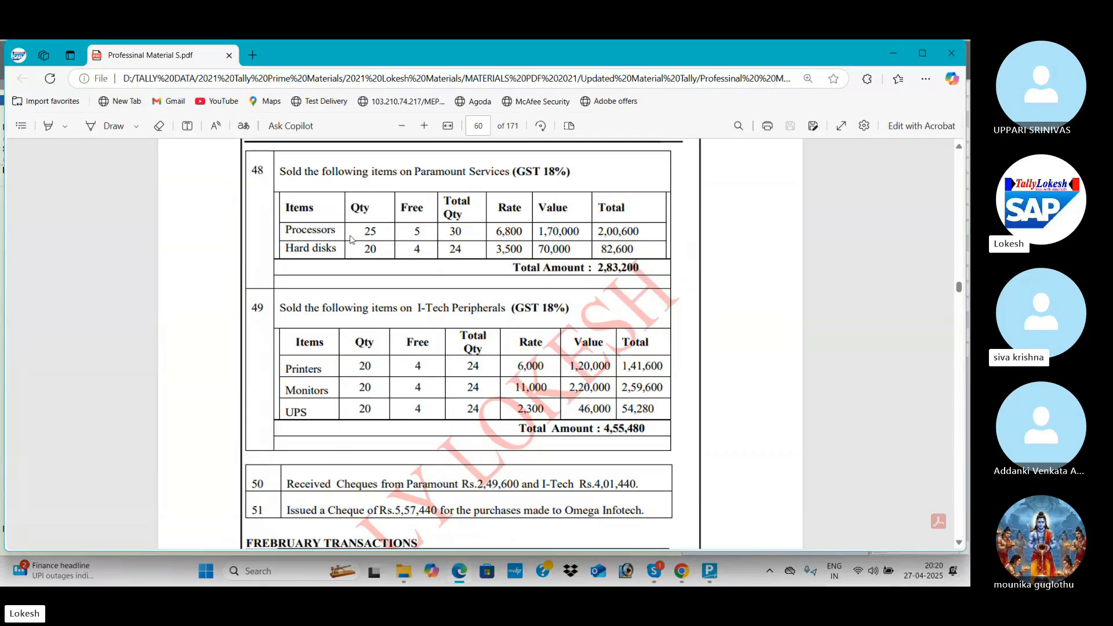
{"action": "scroll", "coordinate": [350, 240], "scroll_direction": "down", "scroll_amount": 1}
{"action": "scroll", "coordinate": [350, 239], "scroll_direction": "down", "scroll_amount": 1}
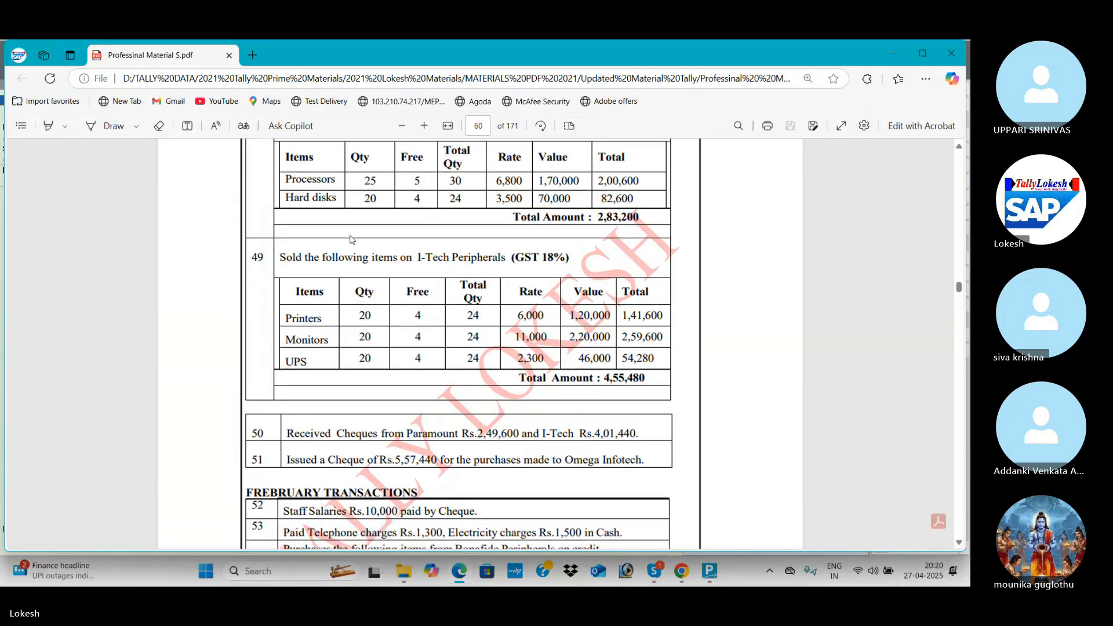
{"action": "key", "text": "alt+Tab"}
{"action": "key", "text": "alt+Tab"}
{"action": "key", "text": "alt+Tab"}
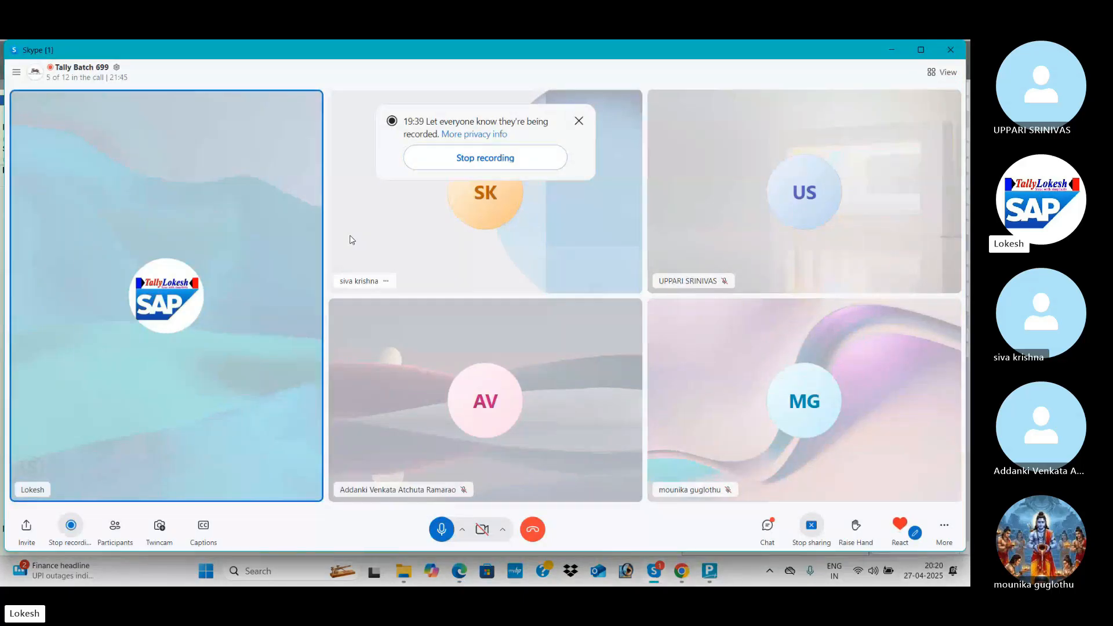
{"action": "key", "text": "alt+Tab"}
Read the depreciation entries further down, then return to TallyPrime's blank Sales voucher No. 4.
{"action": "scroll", "coordinate": [350, 238], "scroll_direction": "down", "scroll_amount": 2}
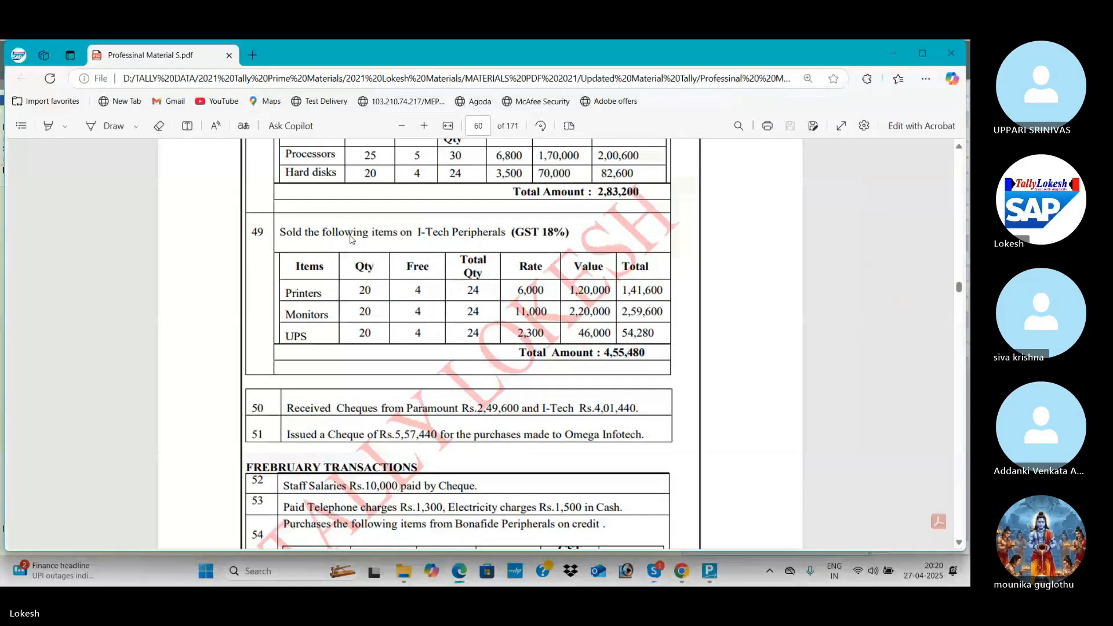
{"action": "scroll", "coordinate": [350, 239], "scroll_direction": "down", "scroll_amount": 5}
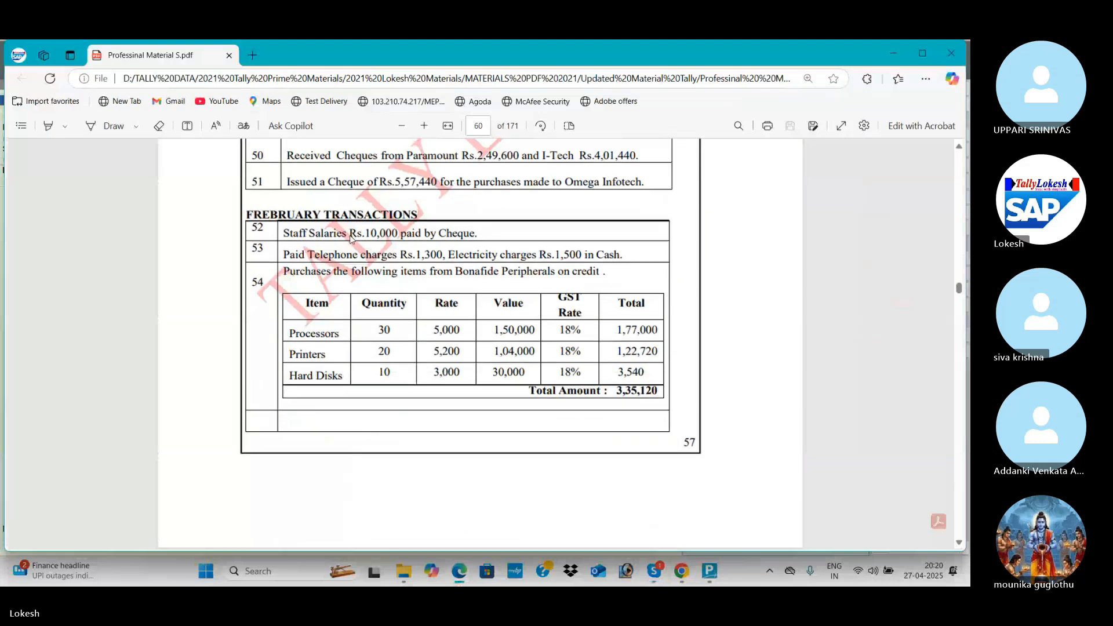
{"action": "scroll", "coordinate": [351, 239], "scroll_direction": "down", "scroll_amount": 10}
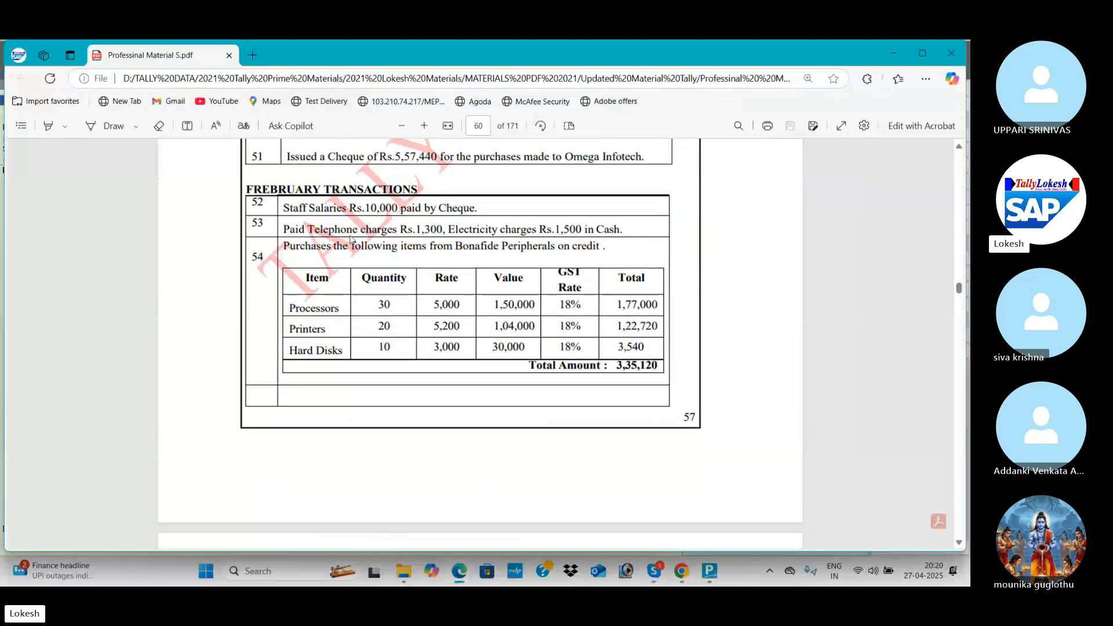
{"action": "scroll", "coordinate": [350, 239], "scroll_direction": "down", "scroll_amount": 5}
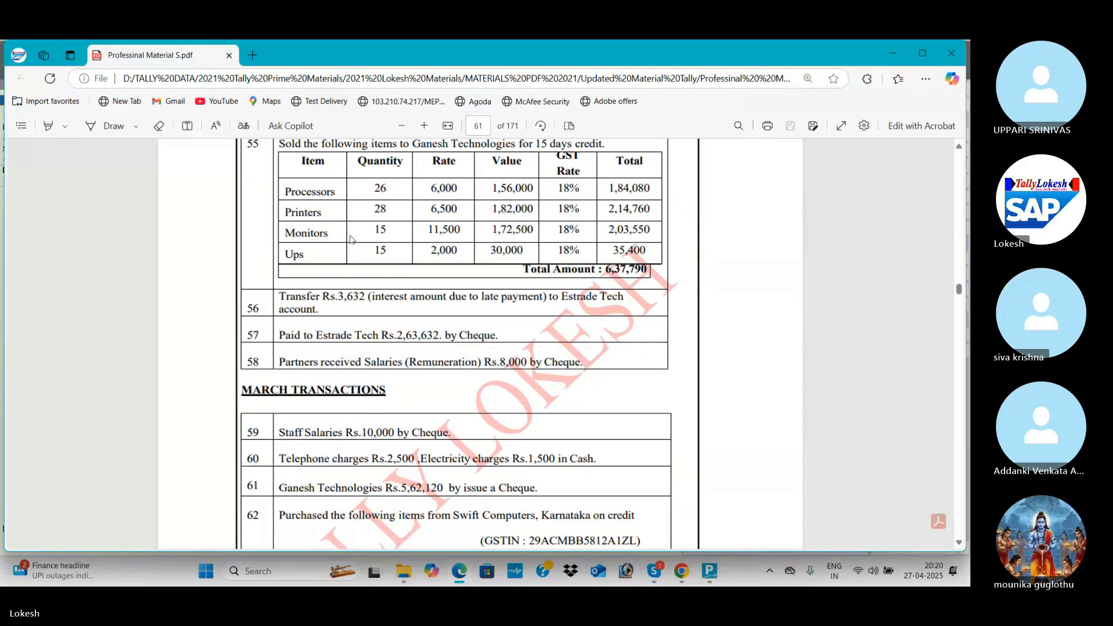
{"action": "scroll", "coordinate": [350, 239], "scroll_direction": "down", "scroll_amount": 6}
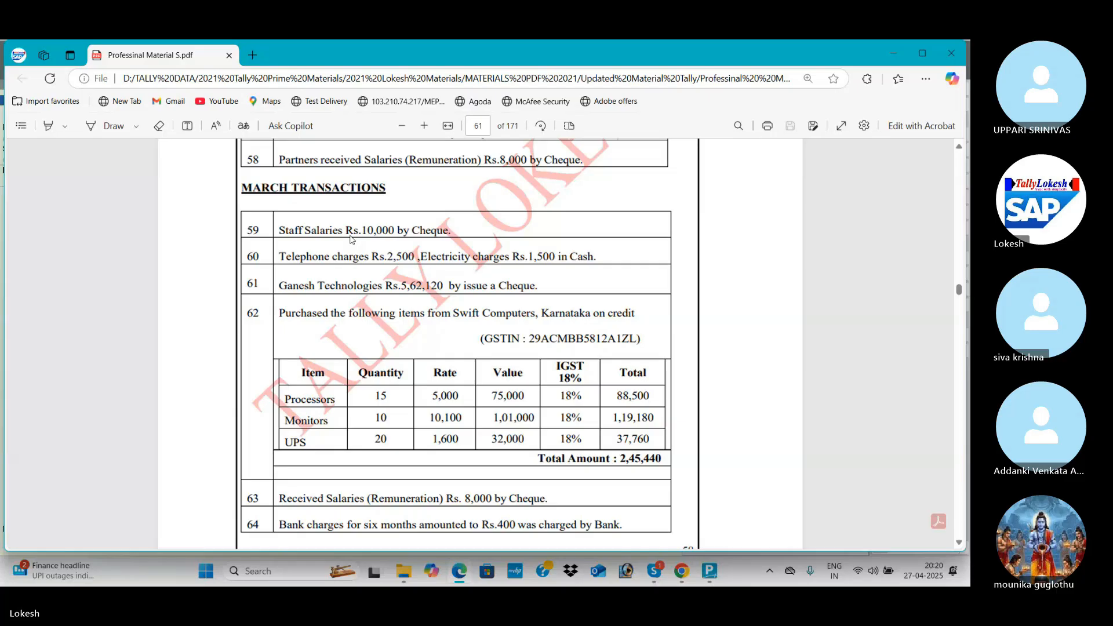
{"action": "scroll", "coordinate": [350, 239], "scroll_direction": "down", "scroll_amount": 12}
{"action": "scroll", "coordinate": [352, 240], "scroll_direction": "down", "scroll_amount": 3}
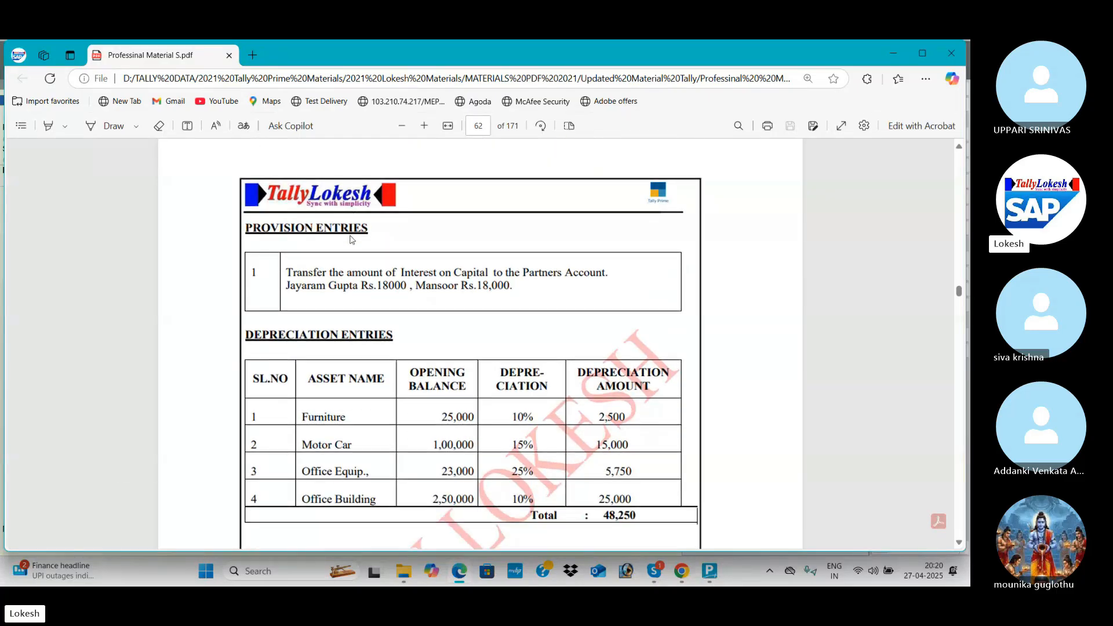
{"action": "key", "text": "alt+Tab"}
{"action": "key", "text": "alt+Tab"}
{"action": "key", "text": "Tab"}
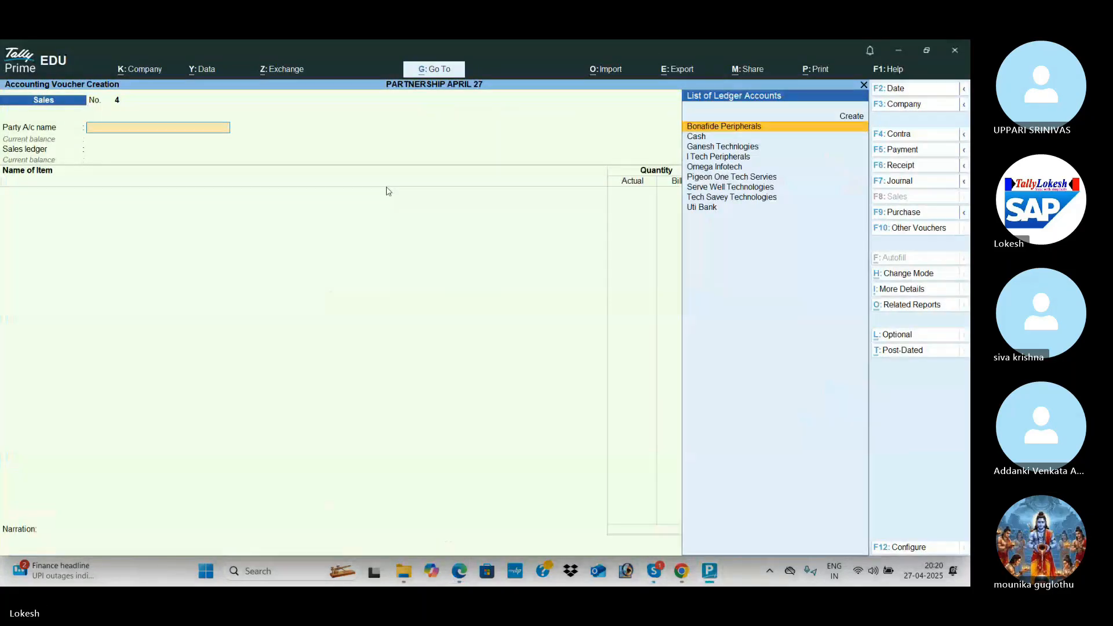
Switch to a Journal voucher and create an Interest on Capital ledger under Indirect Expenses.
{"action": "left_click", "coordinate": [932, 184]}
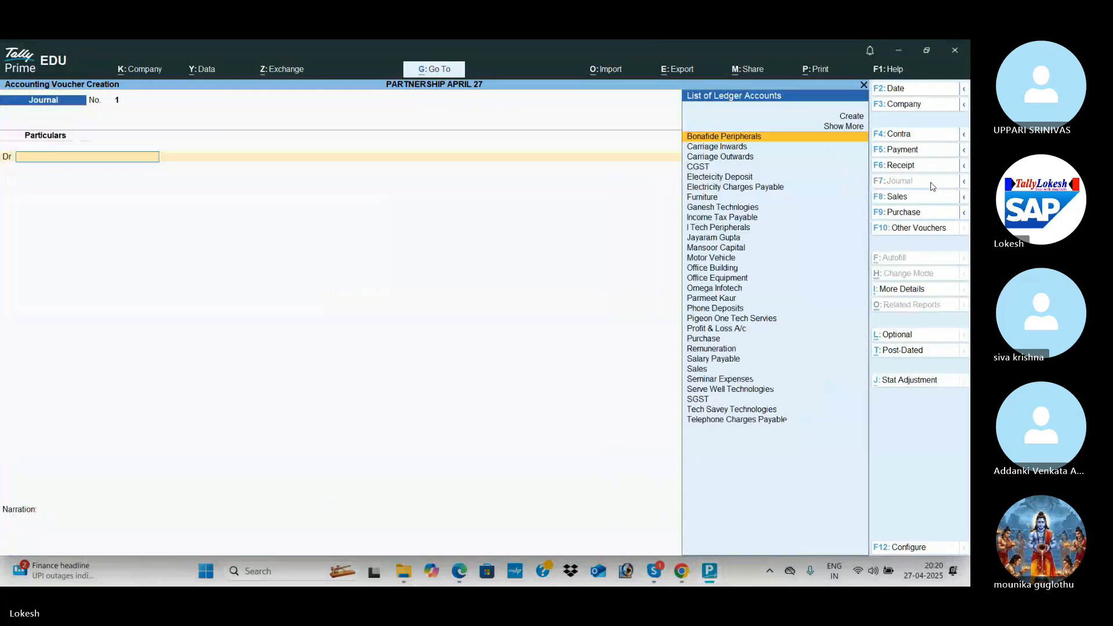
{"action": "key", "text": "alt+c"}
{"action": "type", "text": "Inter"}
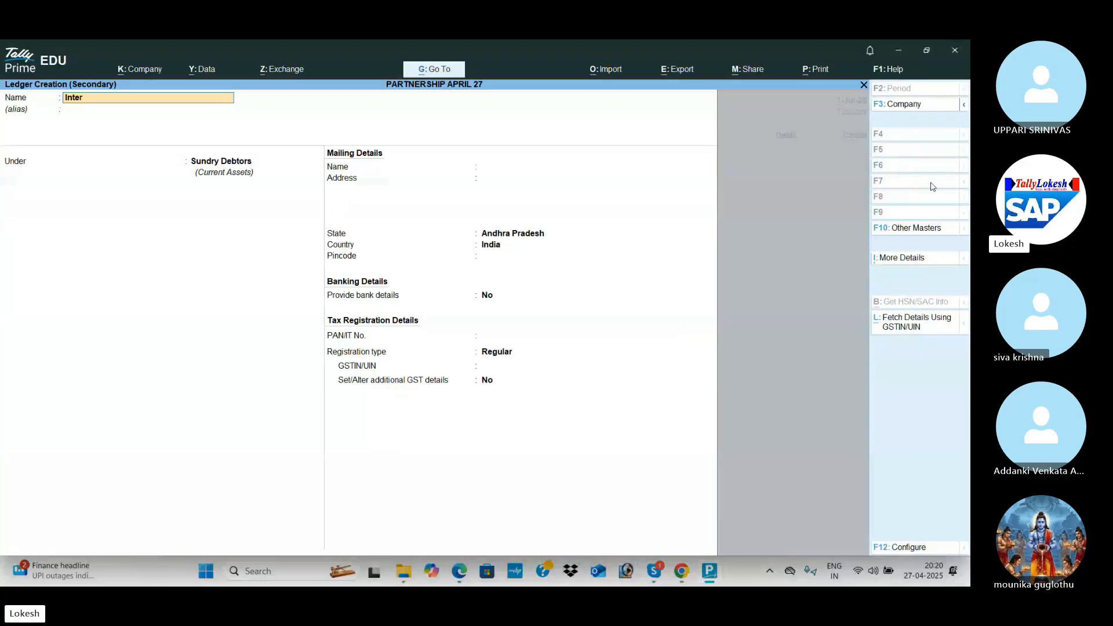
{"action": "type", "text": "est on Capita"}
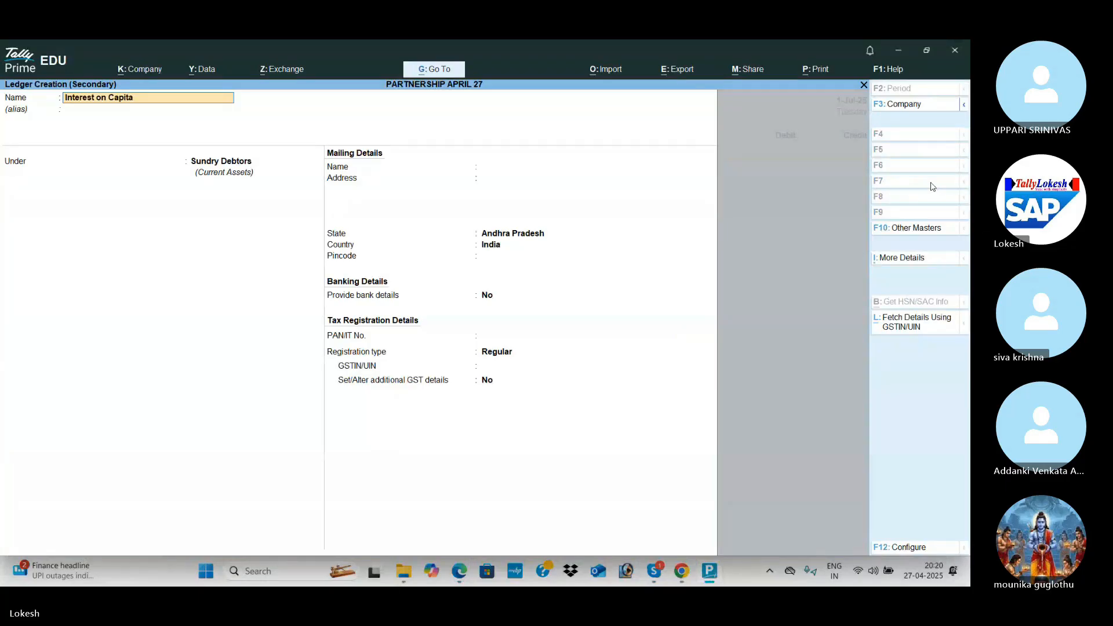
{"action": "type", "text": "l"}
{"action": "key", "text": "Return"}
{"action": "key", "text": "Return"}
{"action": "type", "text": "Ind"}
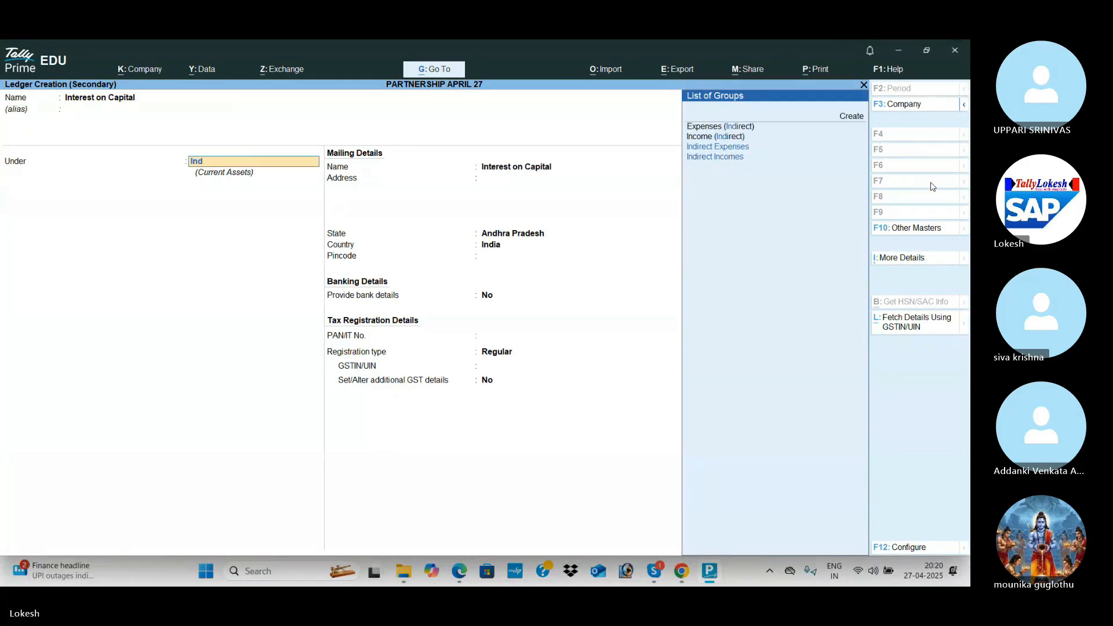
{"action": "key", "text": "Return"}
{"action": "key", "text": "ctrl+a"}
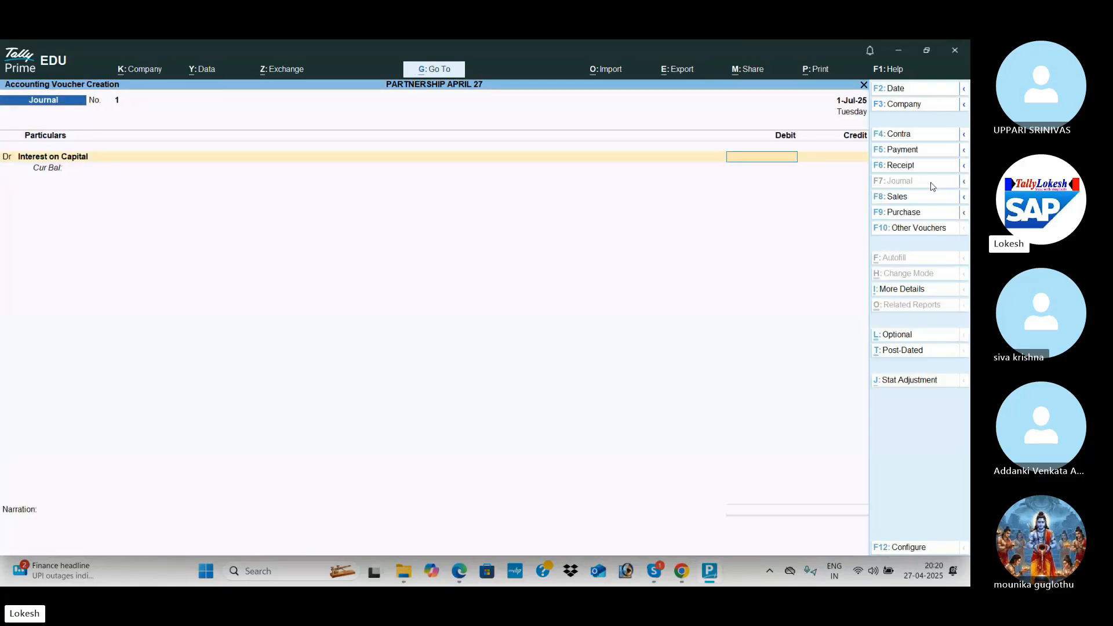
Debit Interest on Capital 36,000, credit each partner's capital 18,000, and save Journal No. 1.
{"action": "key", "text": "alt+Tab"}
{"action": "key", "text": "alt+Tab"}
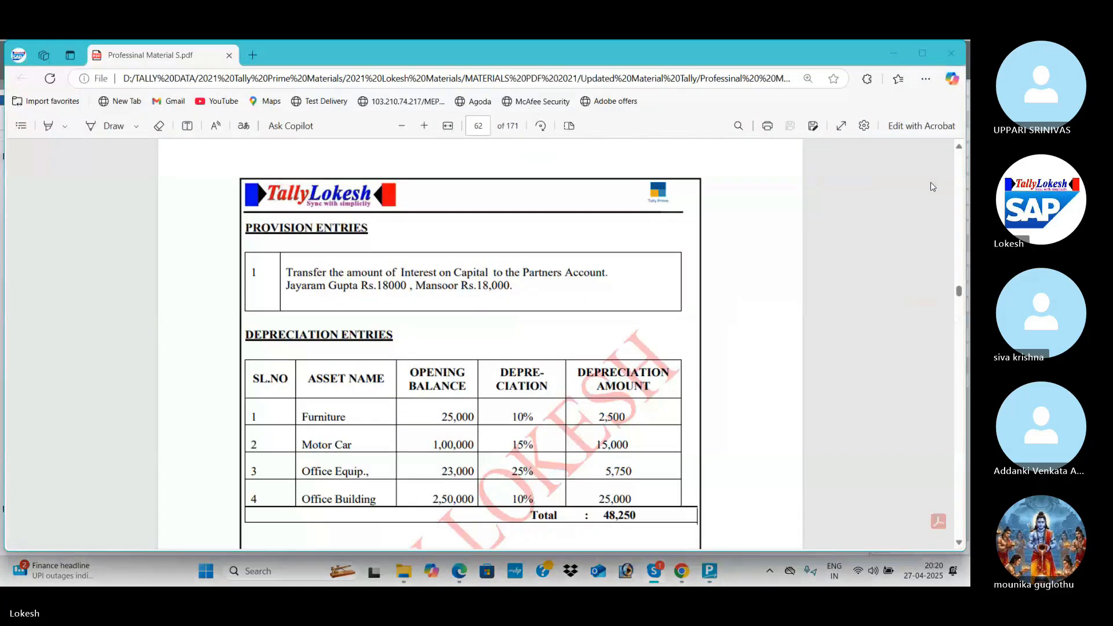
{"action": "key", "text": "alt+Tab"}
{"action": "key", "text": "alt+Tab"}
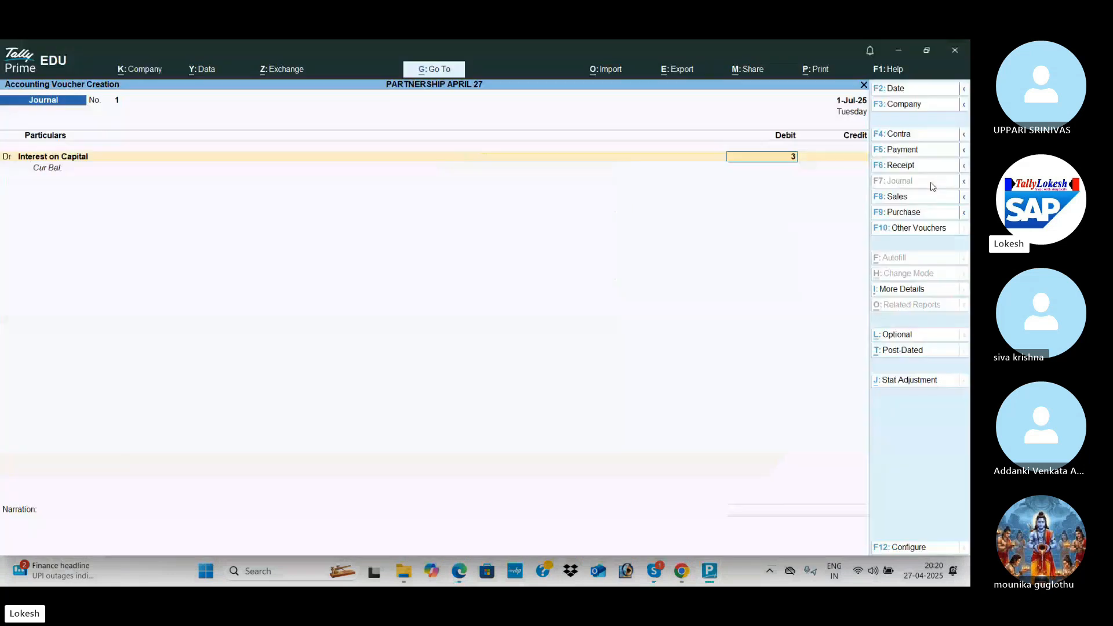
{"action": "key", "text": "Return"}
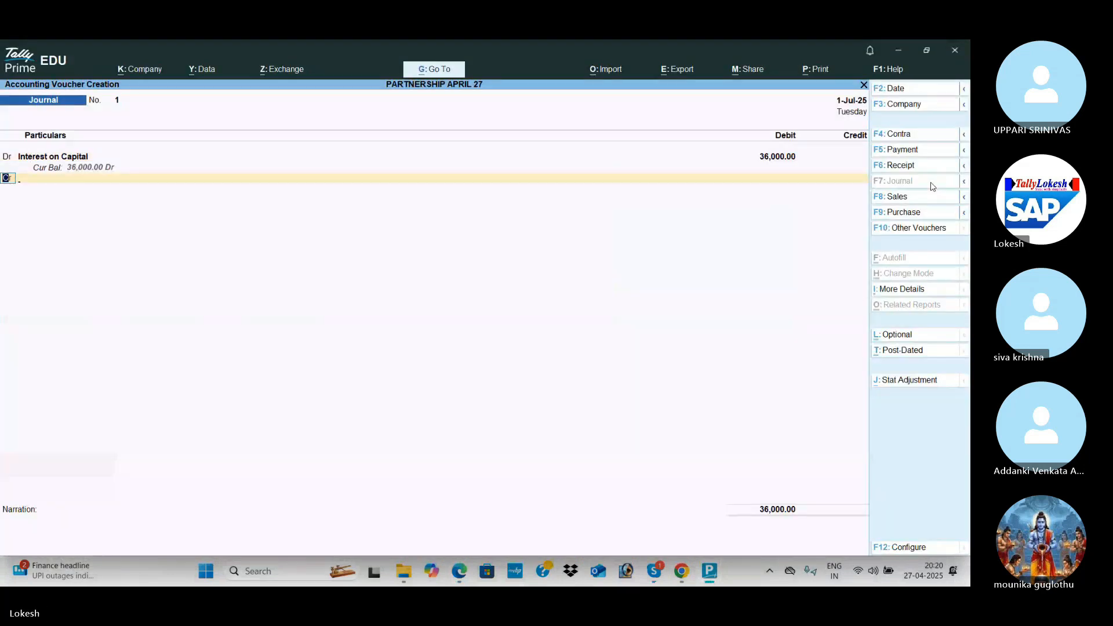
{"action": "key", "text": "Return"}
{"action": "key", "text": "Return"}
{"action": "type", "text": "180000.00"}
{"action": "key", "text": "Return"}
{"action": "key", "text": "Return"}
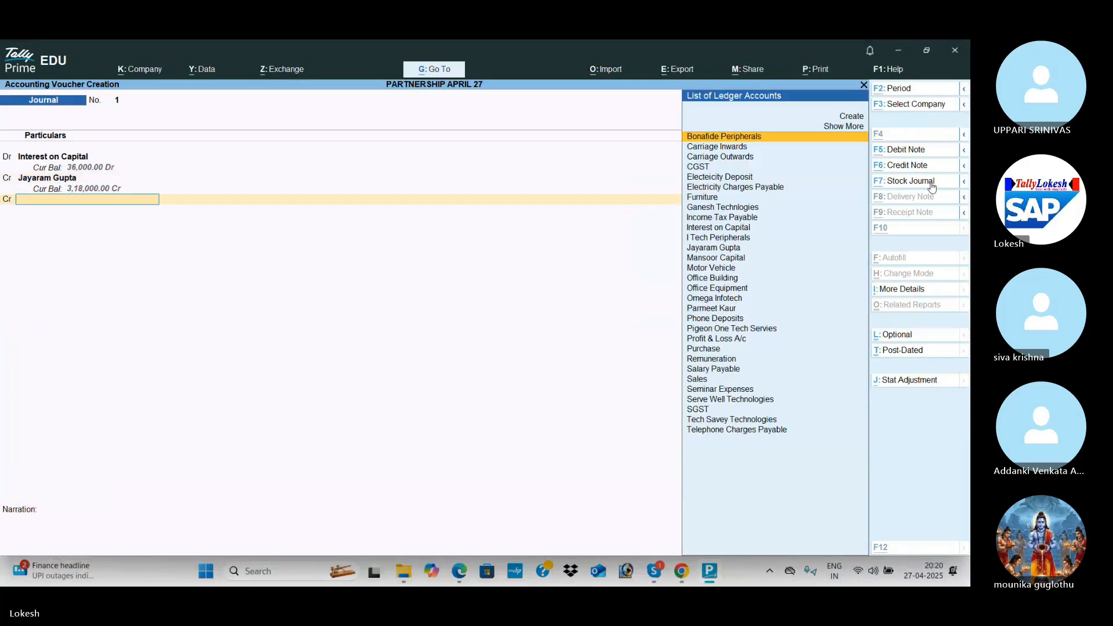
{"action": "key", "text": "alt+Tab"}
{"action": "key", "text": "alt+Tab"}
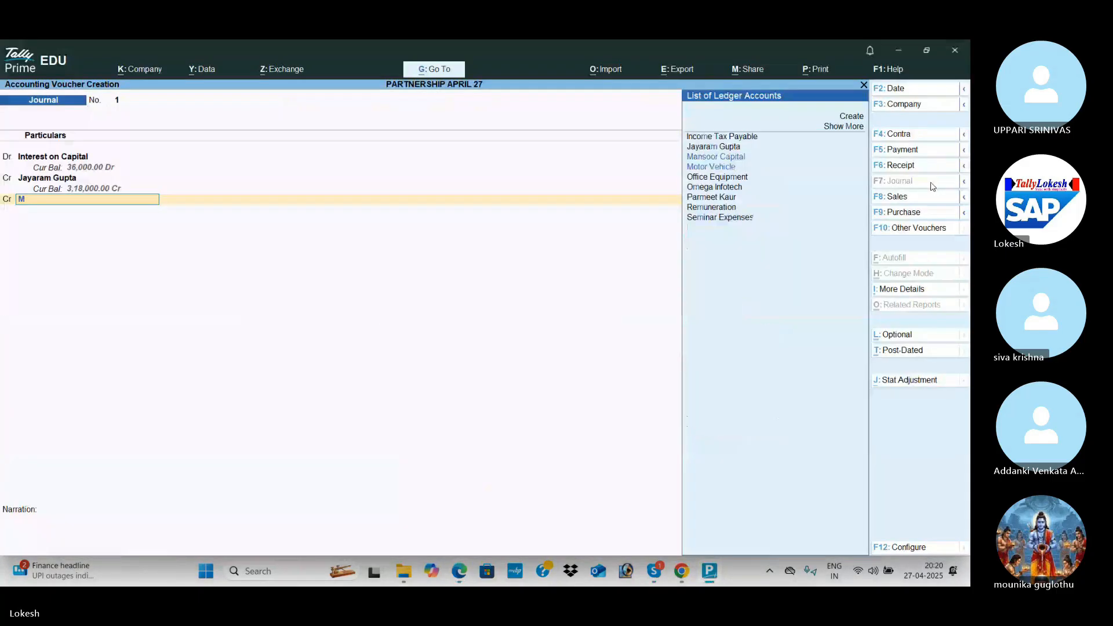
{"action": "type", "text": "M"}
{"action": "key", "text": "Return"}
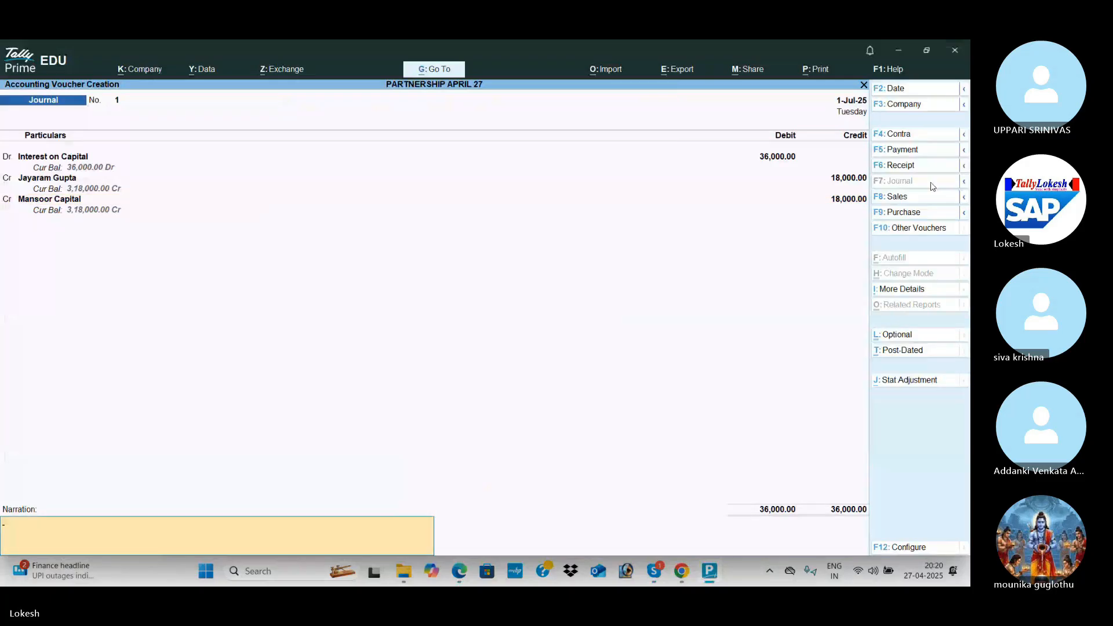
{"action": "key", "text": "Return"}
{"action": "key", "text": "alt+c"}
Create a Depreciation ledger and debit it 48,250 in the journal.
{"action": "type", "text": "Depreciati"}
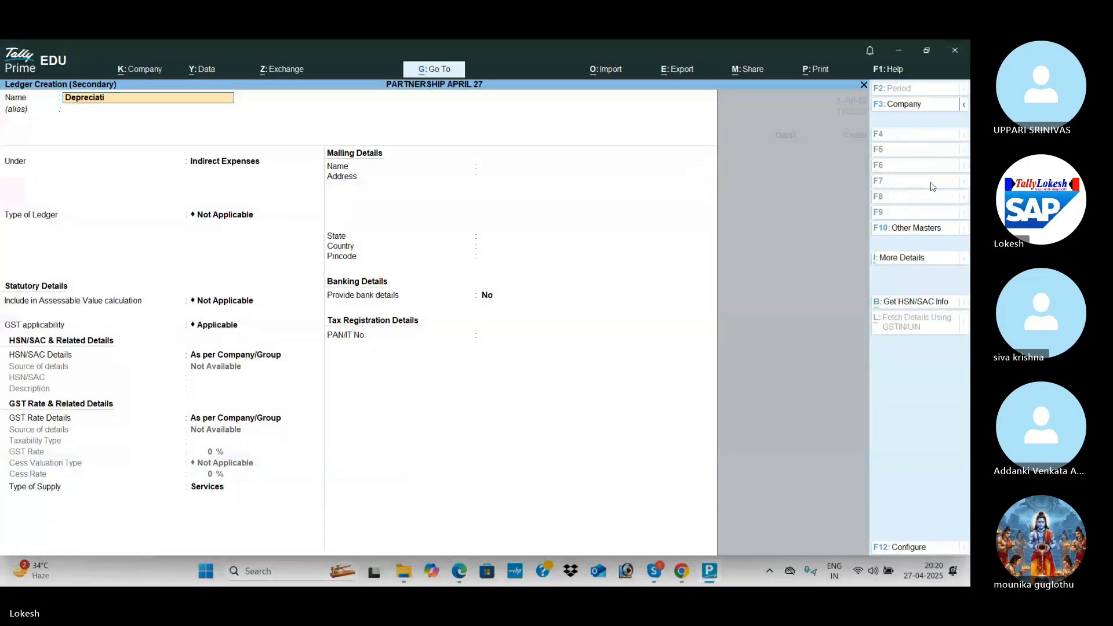
{"action": "key", "text": "ctrl+a"}
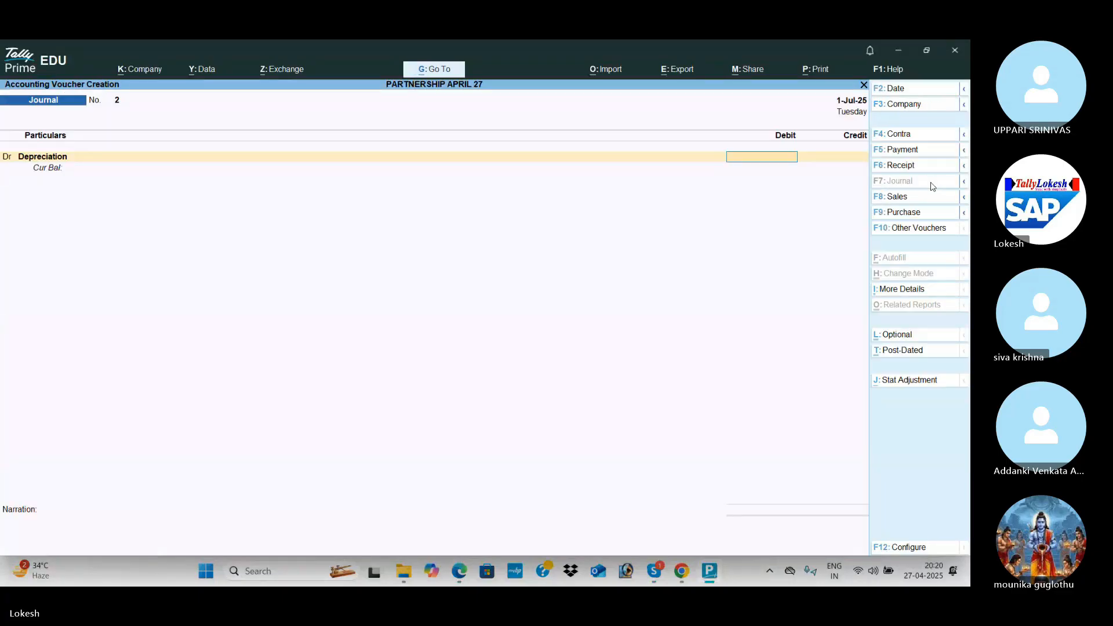
{"action": "key", "text": "alt+Tab"}
{"action": "scroll", "coordinate": [932, 187], "scroll_direction": "down", "scroll_amount": 2}
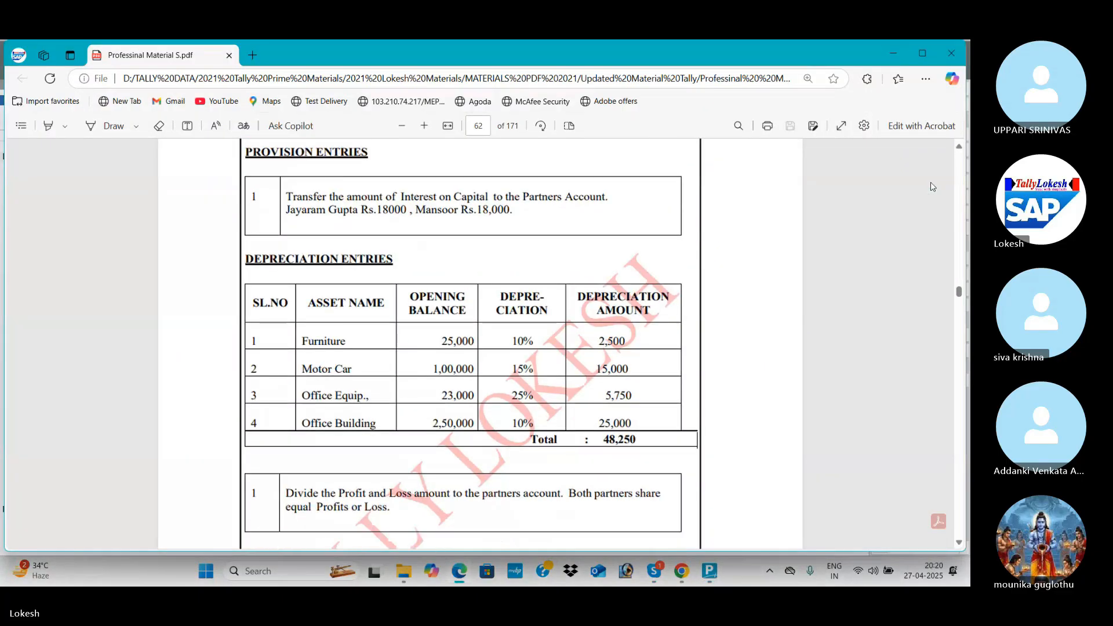
{"action": "key", "text": "alt+Tab"}
{"action": "type", "text": "48250"}
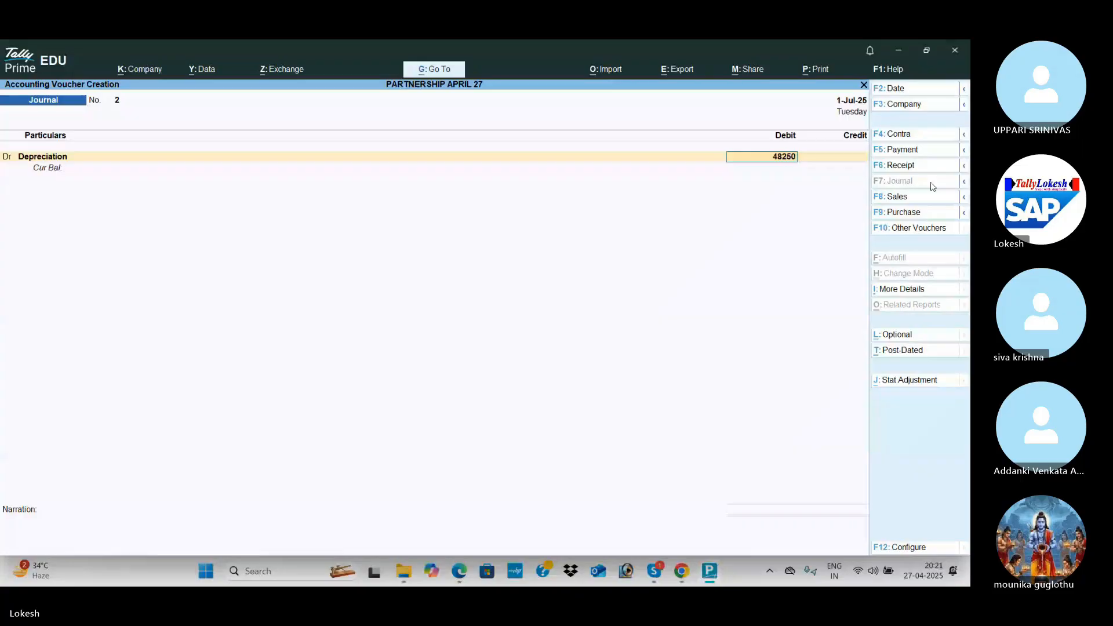
{"action": "key", "text": "Return"}
Credit Furniture 2,500 and Motor Vehicle 15,000.
{"action": "key", "text": "alt+Tab"}
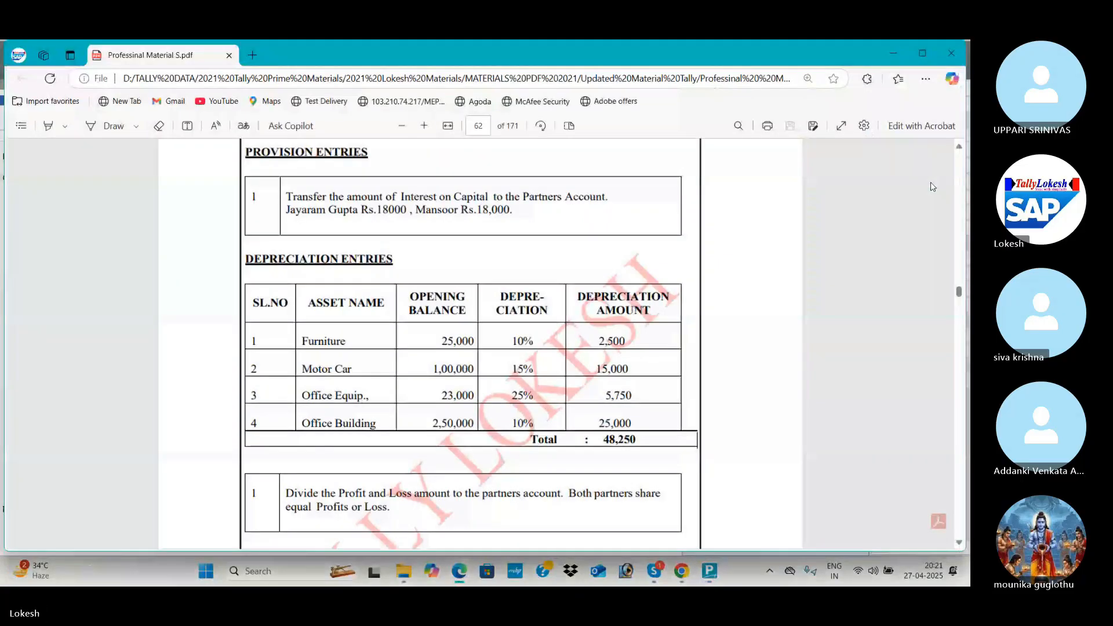
{"action": "key", "text": "alt+Tab"}
{"action": "type", "text": "f"}
{"action": "key", "text": "Return"}
{"action": "key", "text": "alt+Tab"}
{"action": "key", "text": "alt+Tab"}
{"action": "type", "text": "2500"}
{"action": "key", "text": "Return"}
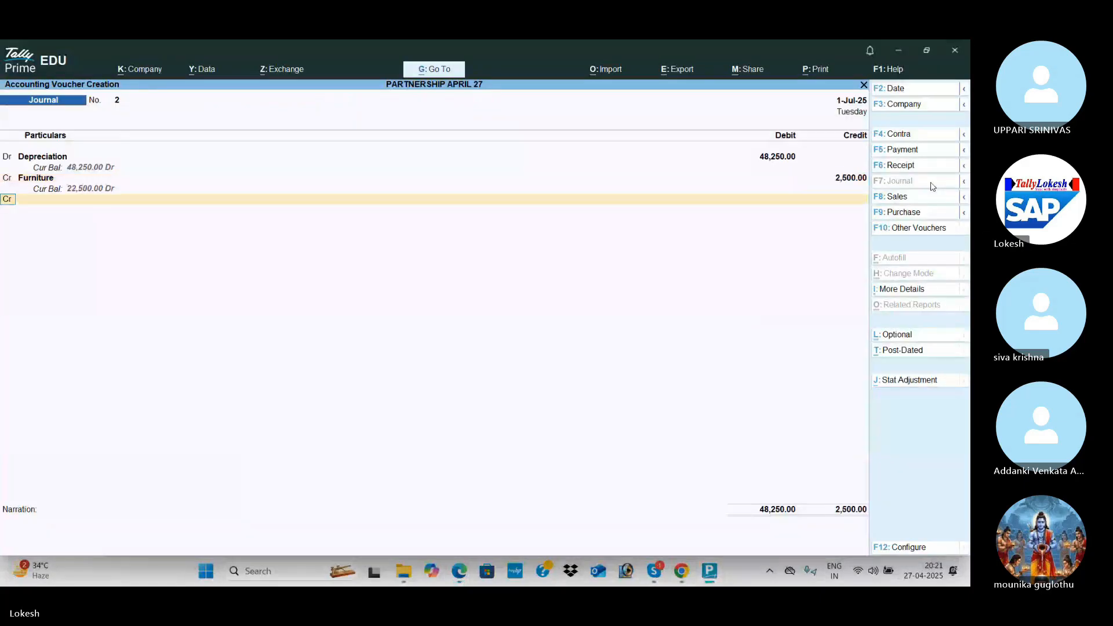
{"action": "key", "text": "alt+Tab"}
{"action": "key", "text": "alt+Tab"}
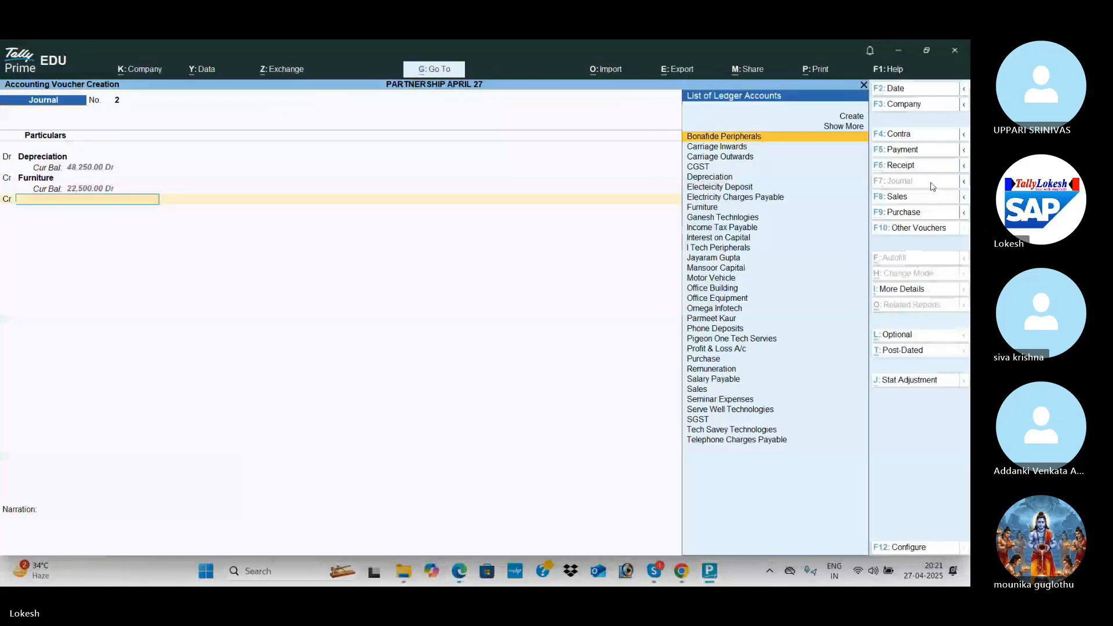
{"action": "type", "text": "mo"}
{"action": "key", "text": "Return"}
{"action": "key", "text": "alt+Tab"}
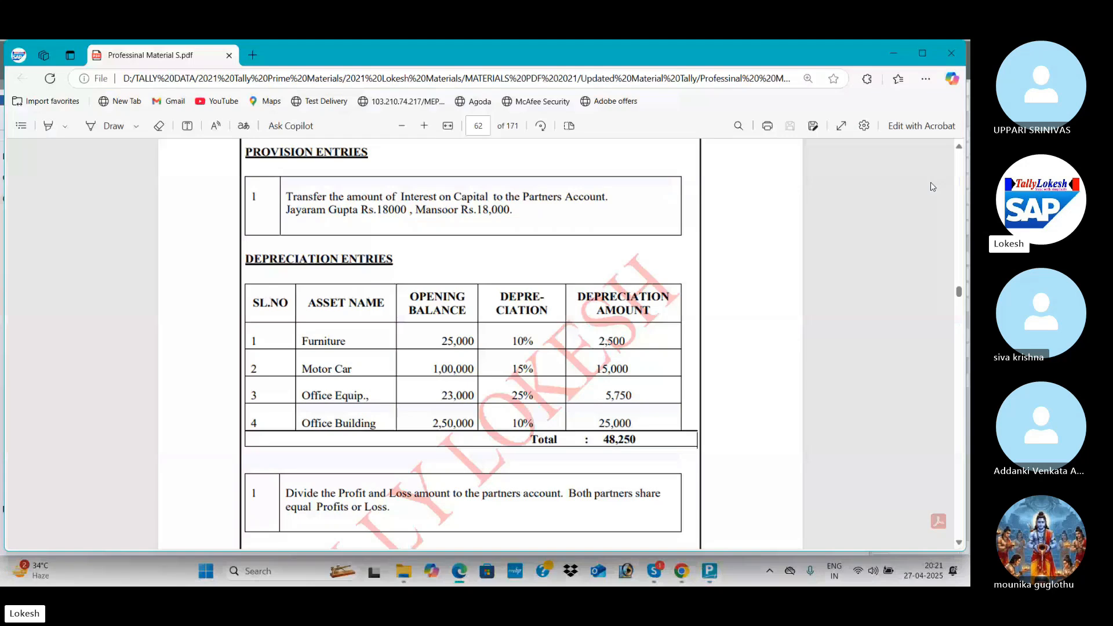
{"action": "key", "text": "alt+Tab"}
{"action": "type", "text": "15000"}
{"action": "key", "text": "Return"}
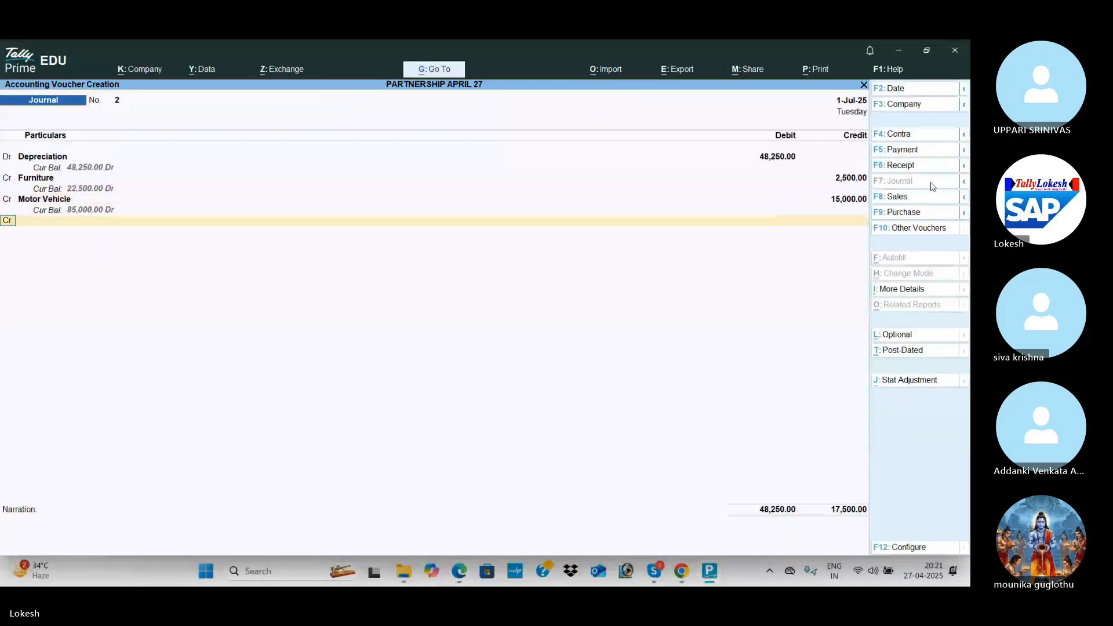
Credit Office Equipment 5,750 and Office Building 25,000 to complete the depreciation journal.
{"action": "key", "text": "alt+Tab"}
{"action": "key", "text": "alt+Tab"}
{"action": "type", "text": "Of"}
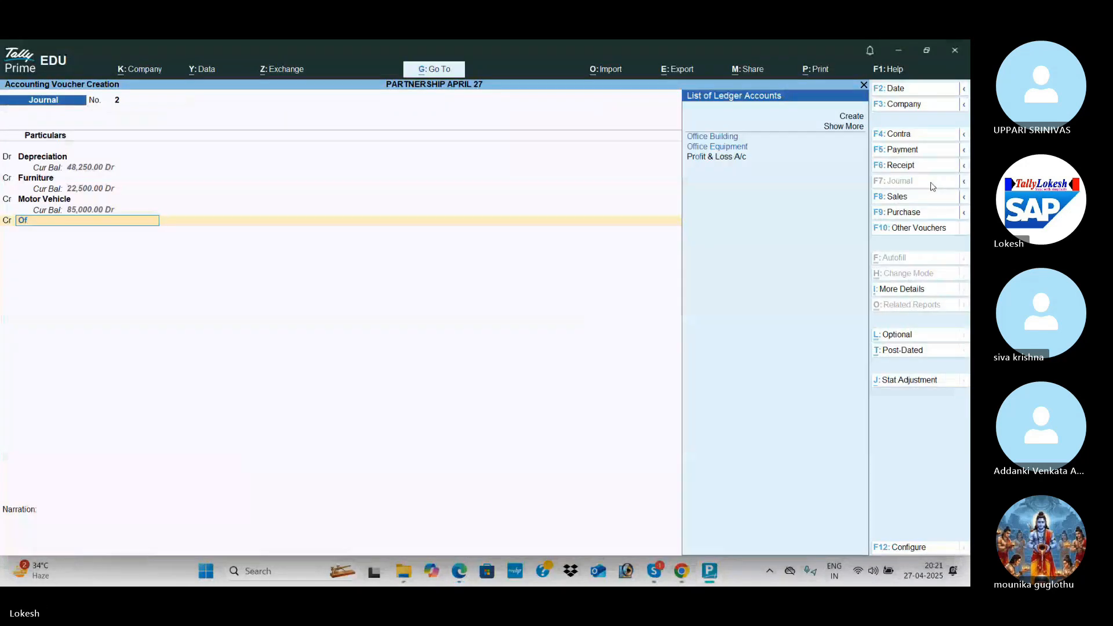
{"action": "key", "text": "Return"}
{"action": "key", "text": "BackSpace"}
{"action": "key", "text": "Down"}
{"action": "key", "text": "Return"}
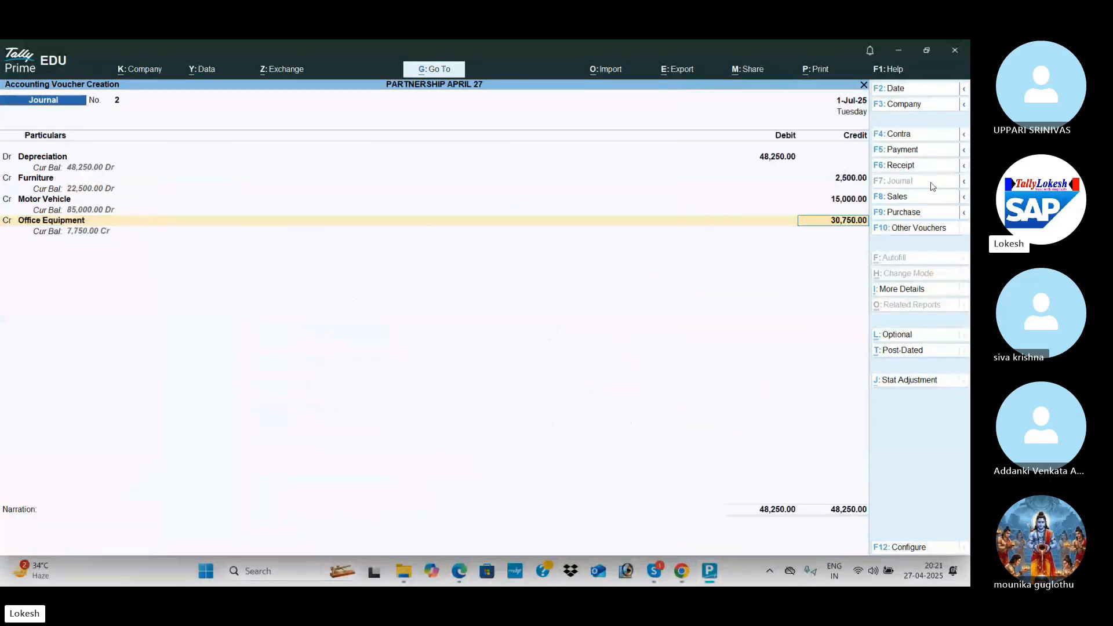
{"action": "key", "text": "alt+Tab"}
{"action": "key", "text": "alt+Tab"}
{"action": "type", "text": "5750"}
{"action": "key", "text": "Return"}
{"action": "key", "text": "alt+Tab"}
{"action": "key", "text": "alt+Tab"}
{"action": "type", "text": "Of"}
{"action": "key", "text": "Down"}
{"action": "key", "text": "Up"}
{"action": "key", "text": "Return"}
{"action": "key", "text": "Return"}
{"action": "key", "text": "Return"}
Save the depreciation journal and work out 29708.33/2 in the calculator.
{"action": "key", "text": "Return"}
{"action": "type", "text": "Profit & Loss A/c"}
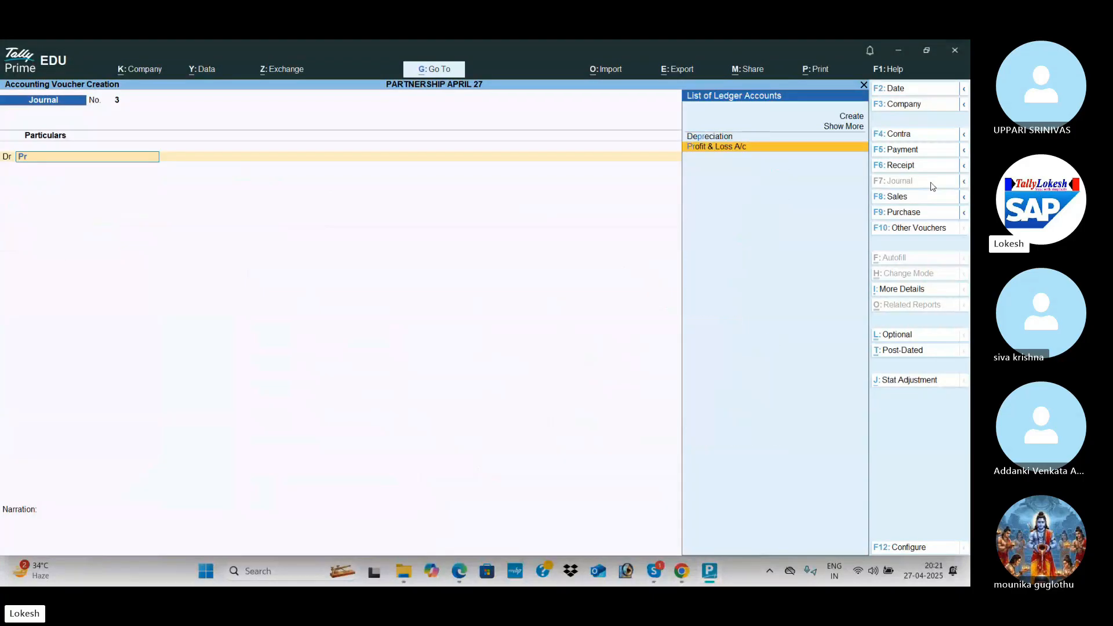
{"action": "key", "text": "Return"}
{"action": "key", "text": "ctrl"}
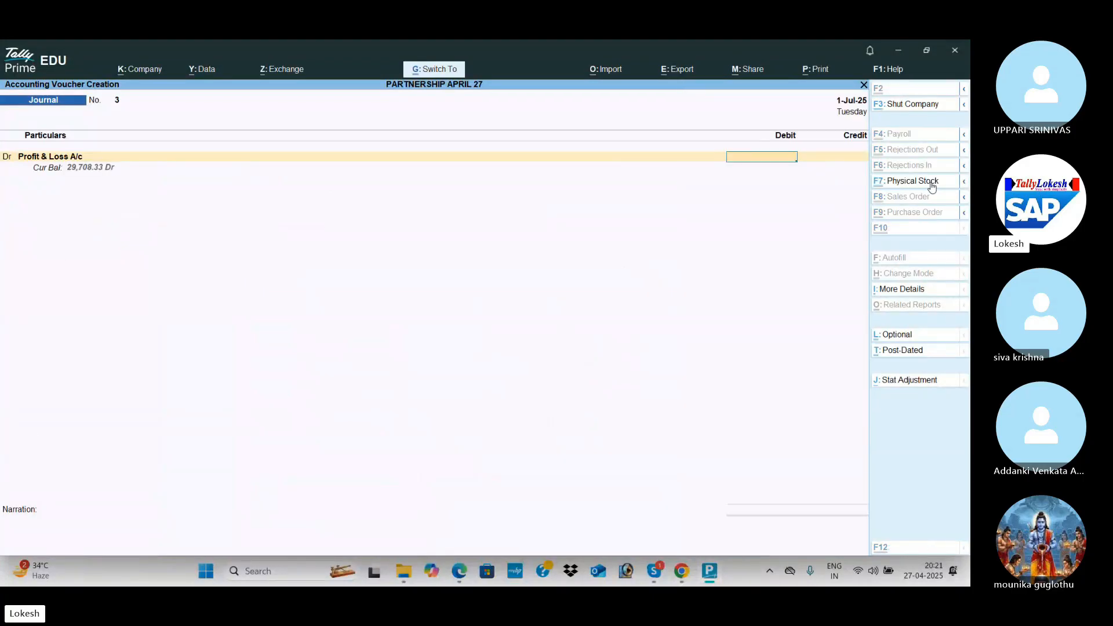
{"action": "key", "text": "ctrl+n"}
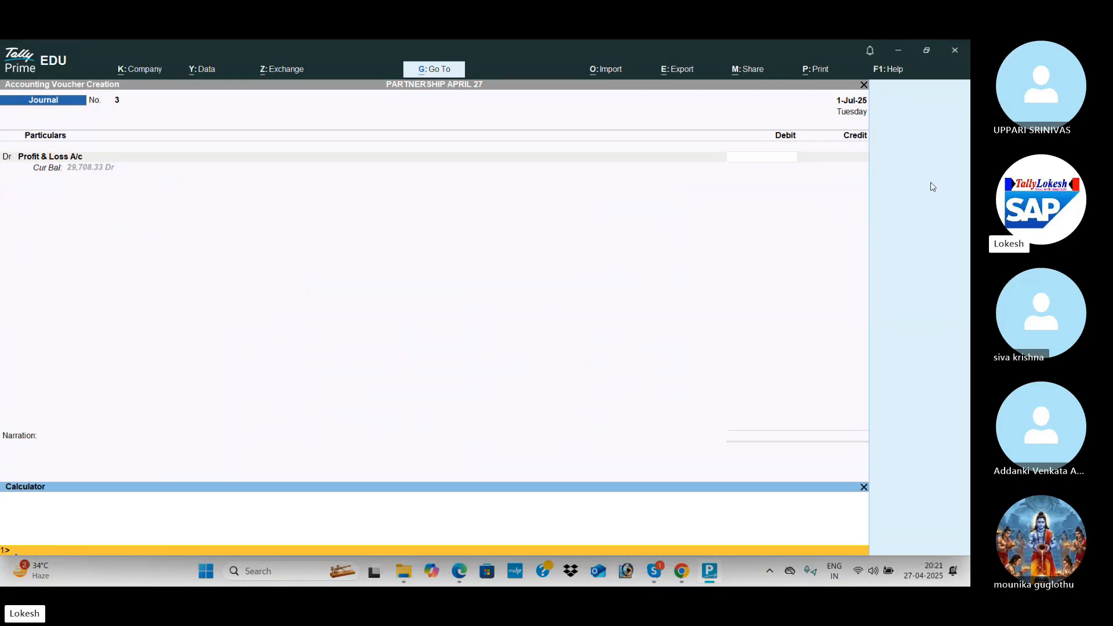
{"action": "key", "text": "alt+Tab"}
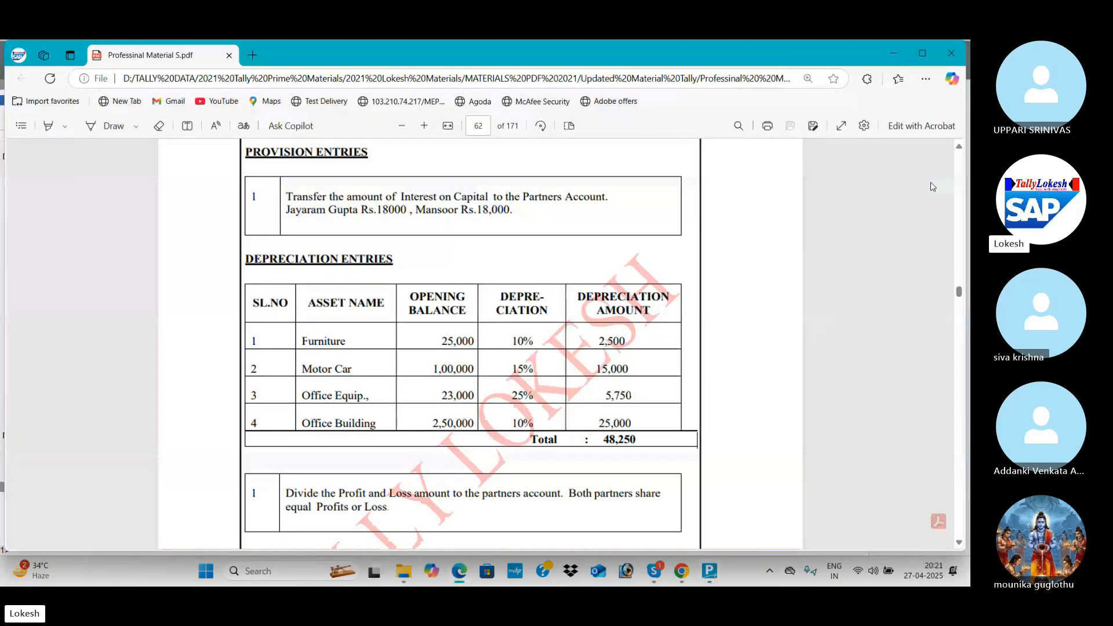
{"action": "key", "text": "alt+Tab"}
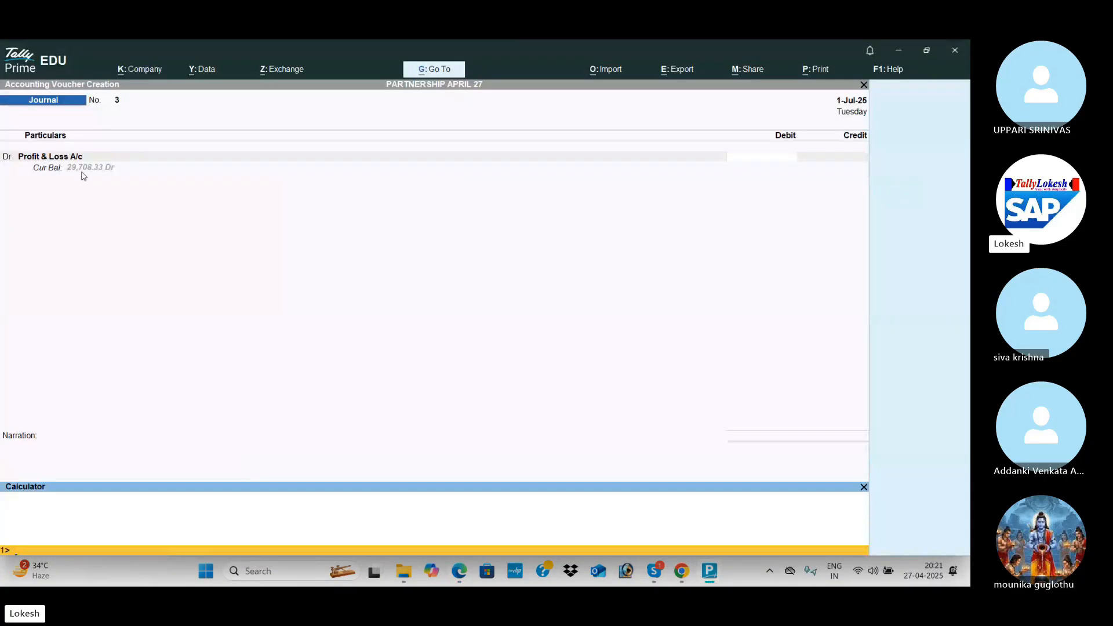
{"action": "type", "text": "29"}
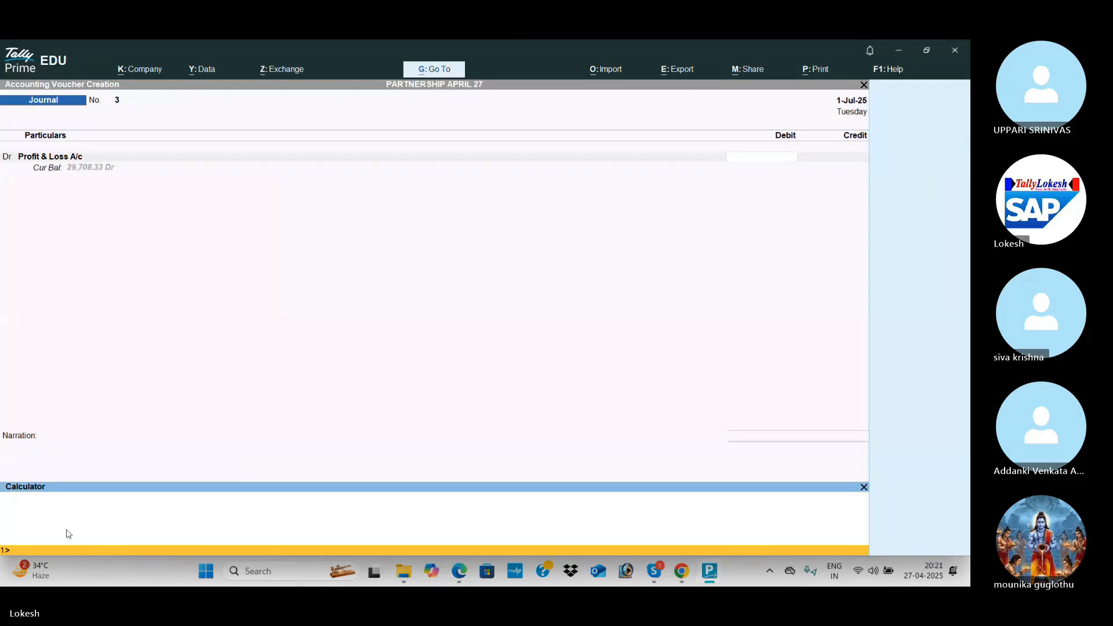
{"action": "type", "text": "708.33"}
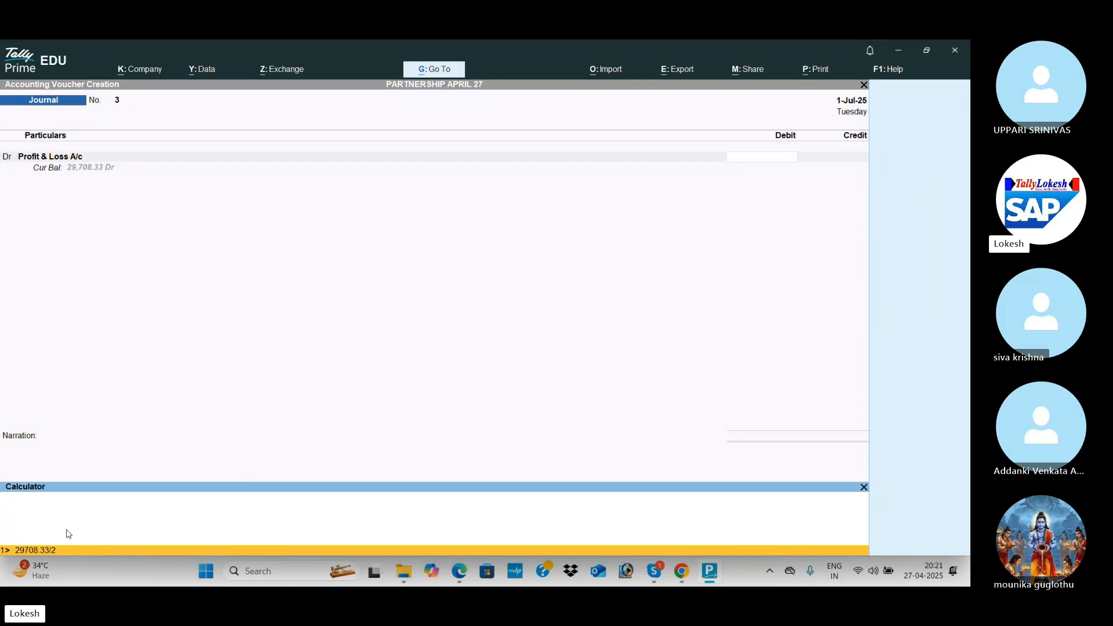
{"action": "type", "text": "/2"}
{"action": "key", "text": "Return"}
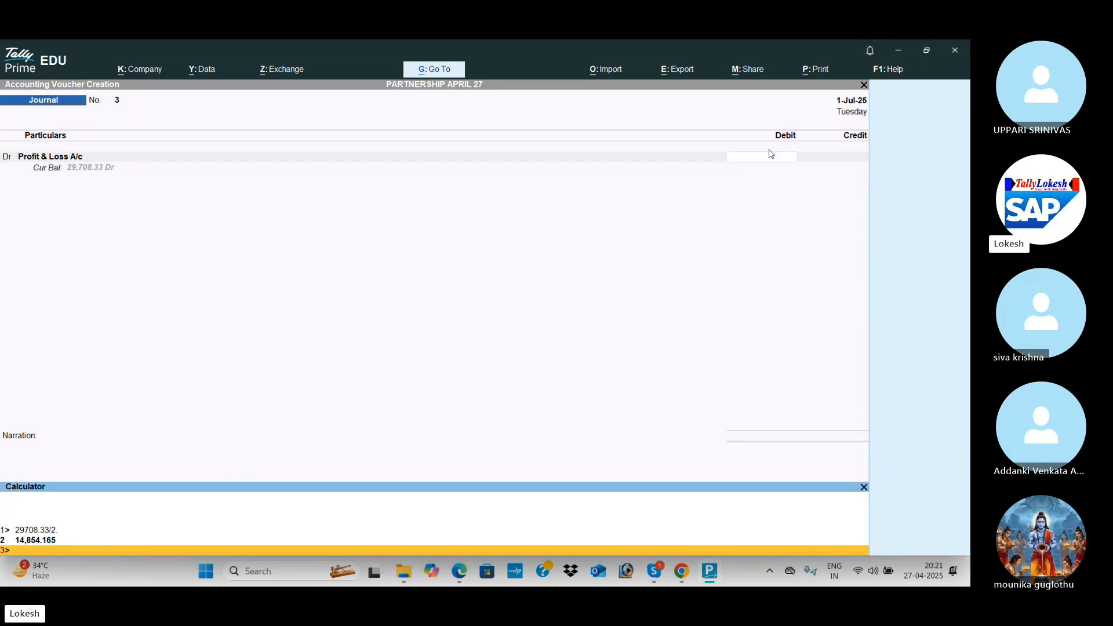
Debit Profit & Loss A/c 29,708.33 and credit the first partner's capital 14,854.17.
{"action": "left_click", "coordinate": [773, 162]}
{"action": "type", "text": "2"}
{"action": "type", "text": "9,7"}
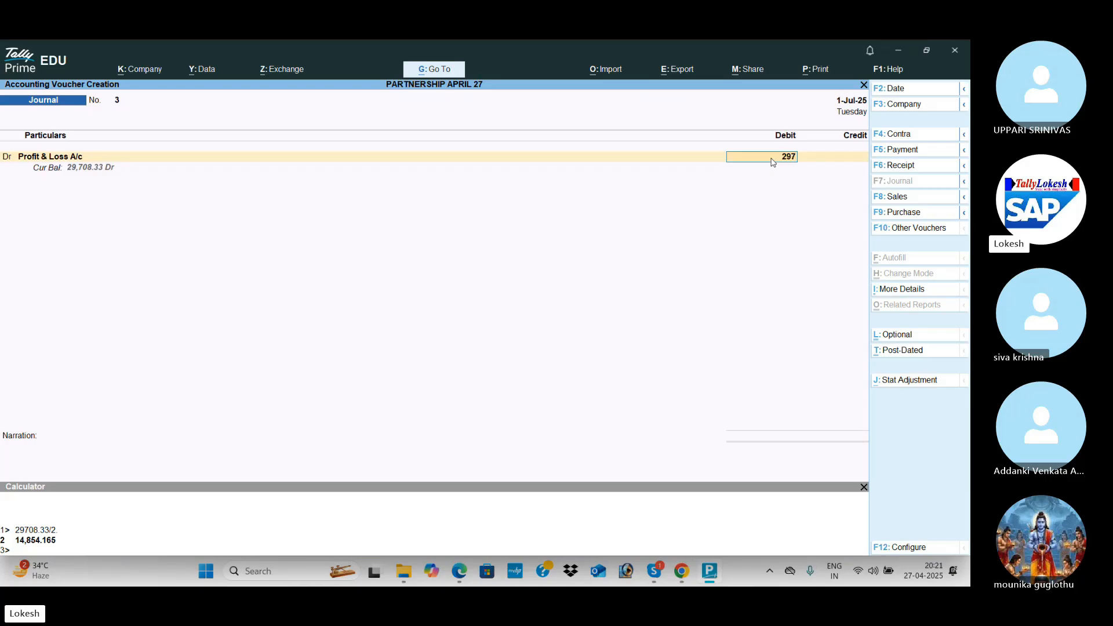
{"action": "type", "text": "08.33"}
{"action": "key", "text": "Return"}
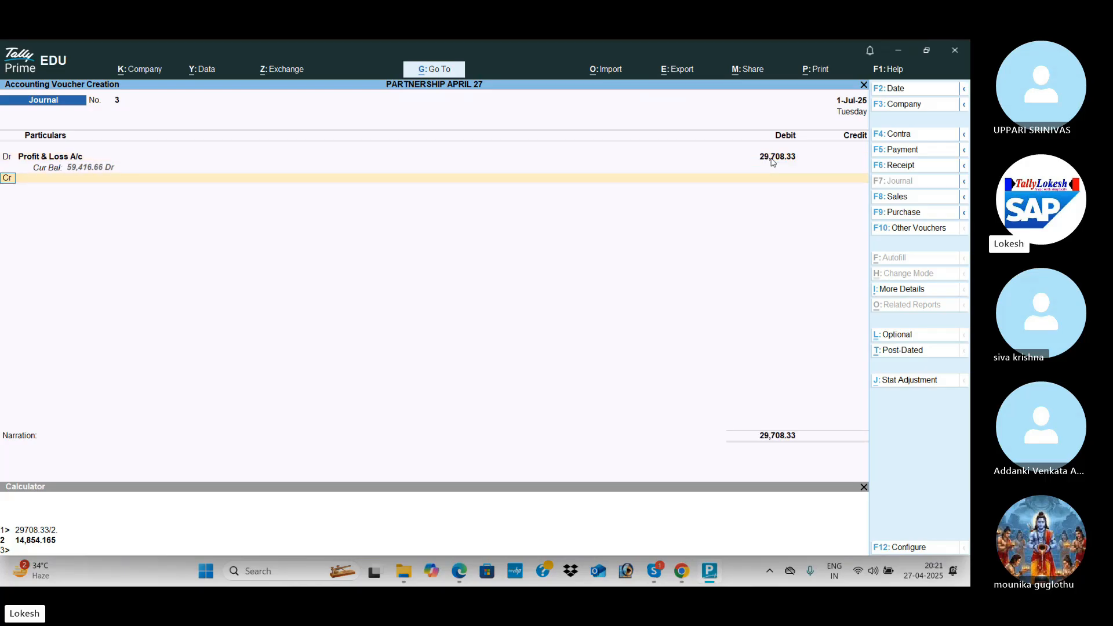
{"action": "key", "text": "Return"}
{"action": "type", "text": "Ma"}
{"action": "key", "text": "Return"}
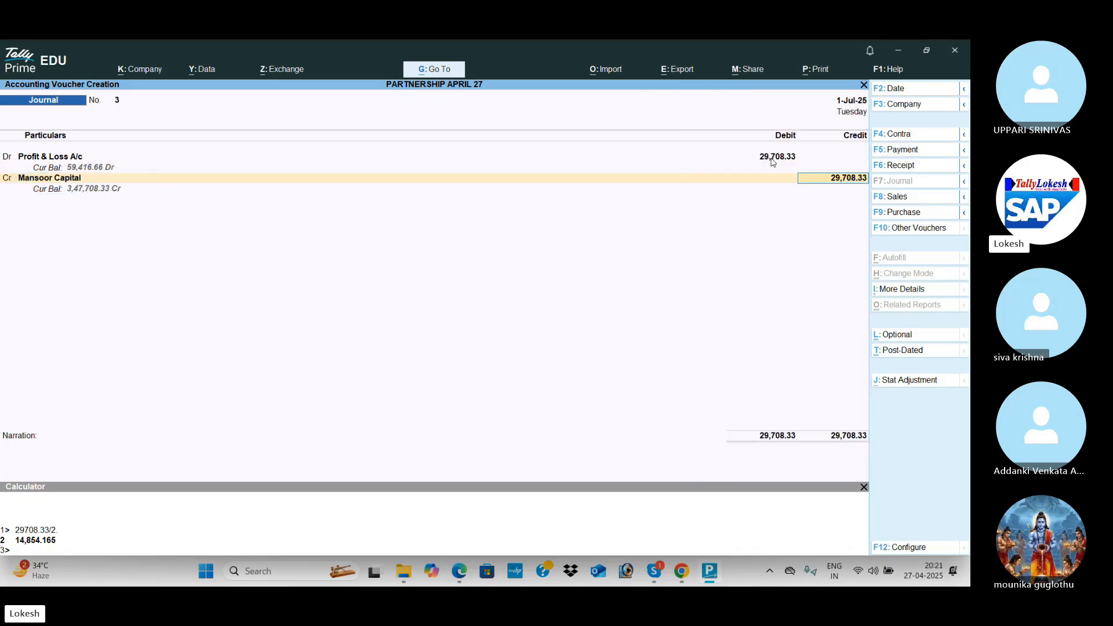
{"action": "type", "text": "14,"}
{"action": "type", "text": "854"}
{"action": "type", "text": ".17"}
{"action": "key", "text": "Return"}
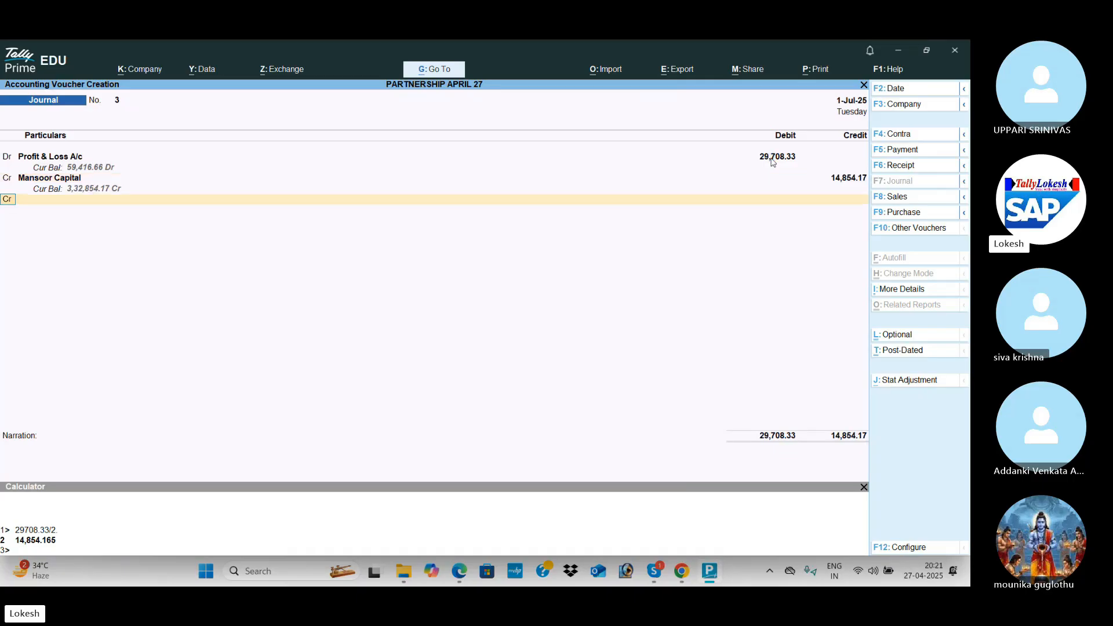
Credit the second partner's capital 14,854.16, accept Journal No. 3, and open the Balance Sheet.
{"action": "type", "text": "jay"}
{"action": "key", "text": "Return"}
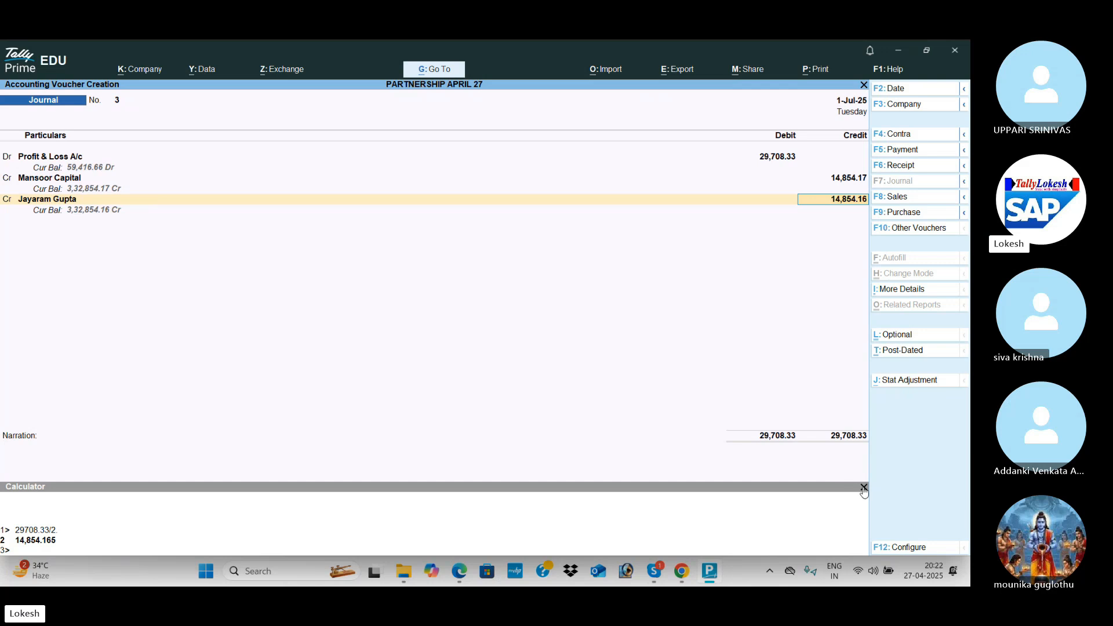
{"action": "left_click", "coordinate": [863, 489]}
{"action": "key", "text": "Return"}
{"action": "key", "text": "Return"}
{"action": "key", "text": "Return"}
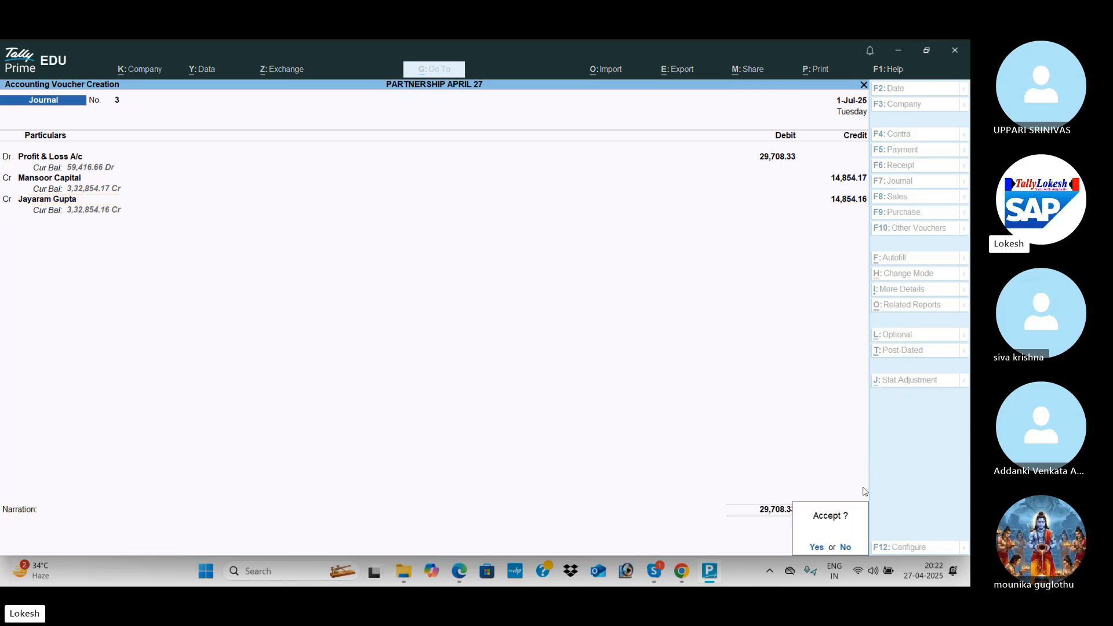
{"action": "key", "text": "Return"}
{"action": "key", "text": "Escape"}
{"action": "key", "text": "Return"}
{"action": "key", "text": "Down"}
{"action": "key", "text": "Down"}
{"action": "key", "text": "Down"}
{"action": "key", "text": "Down"}
{"action": "key", "text": "Up"}
{"action": "key", "text": "Return"}
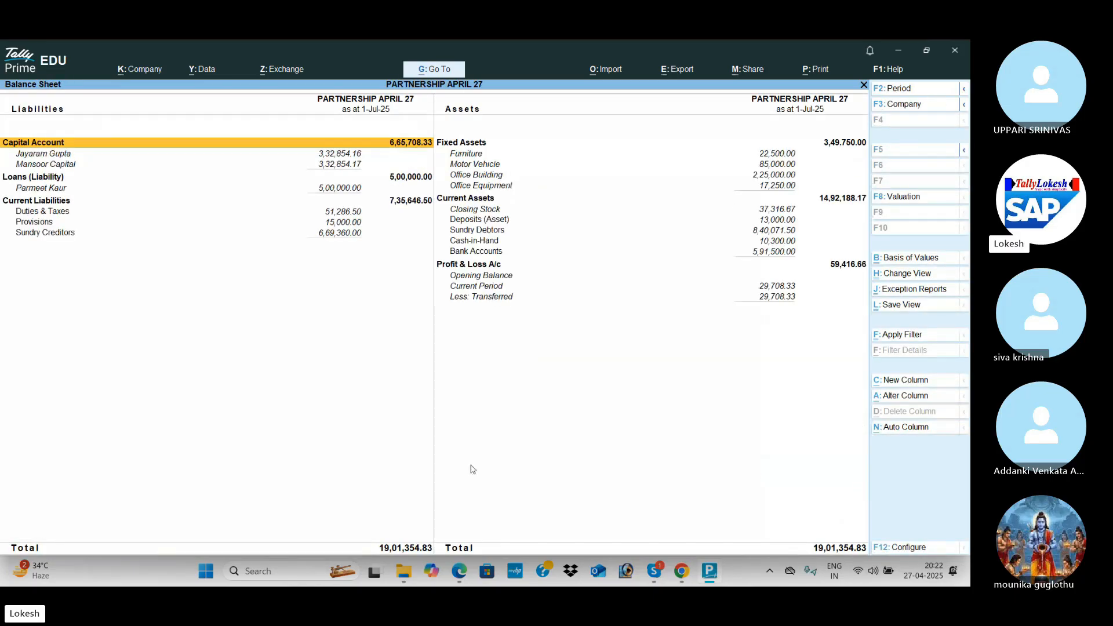
Split the company data from 1-4-26 into two companies via Data > Split.
{"action": "key", "text": "Escape"}
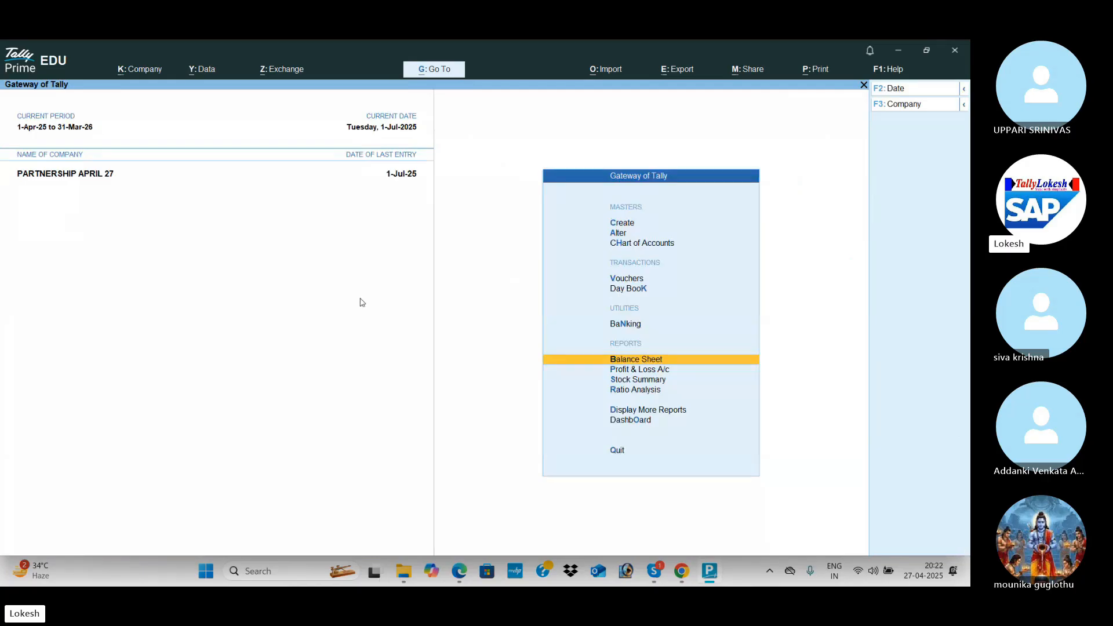
{"action": "left_click", "coordinate": [212, 69]}
{"action": "key", "text": "Down"}
{"action": "key", "text": "Down"}
{"action": "key", "text": "Return"}
{"action": "key", "text": "Return"}
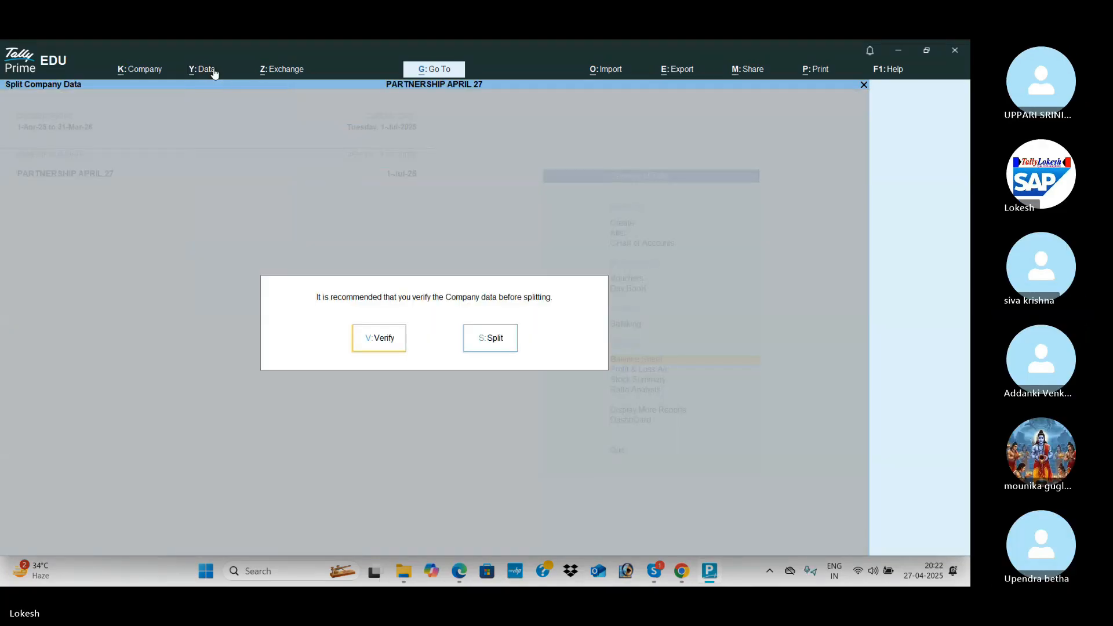
{"action": "key", "text": "s"}
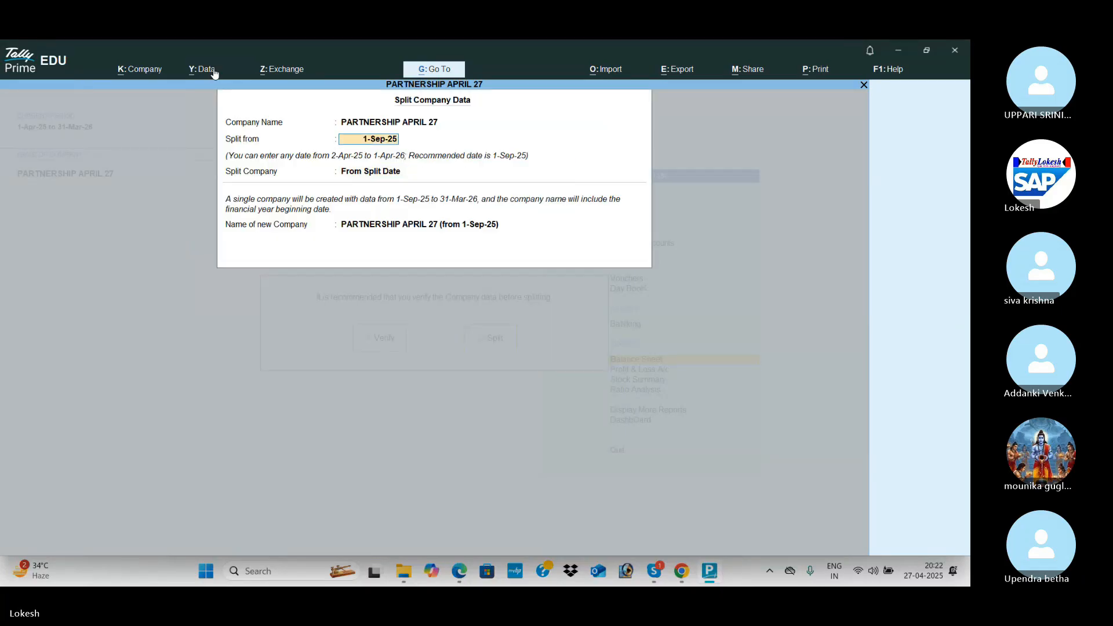
{"action": "type", "text": "1-4-26"}
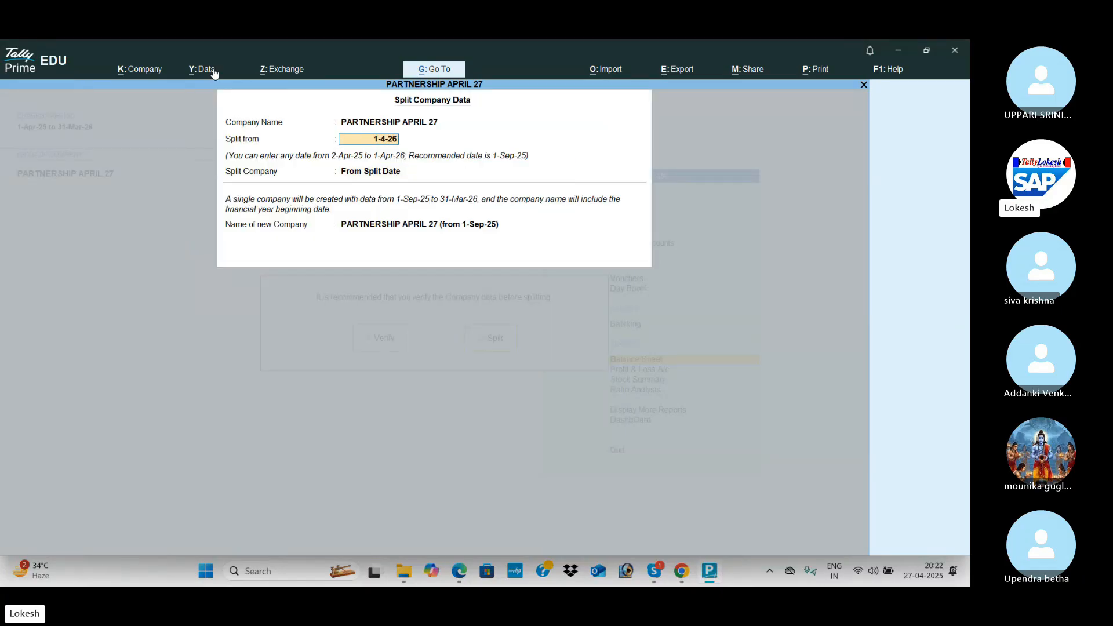
{"action": "key", "text": "Return"}
{"action": "key", "text": "Down"}
{"action": "key", "text": "Down"}
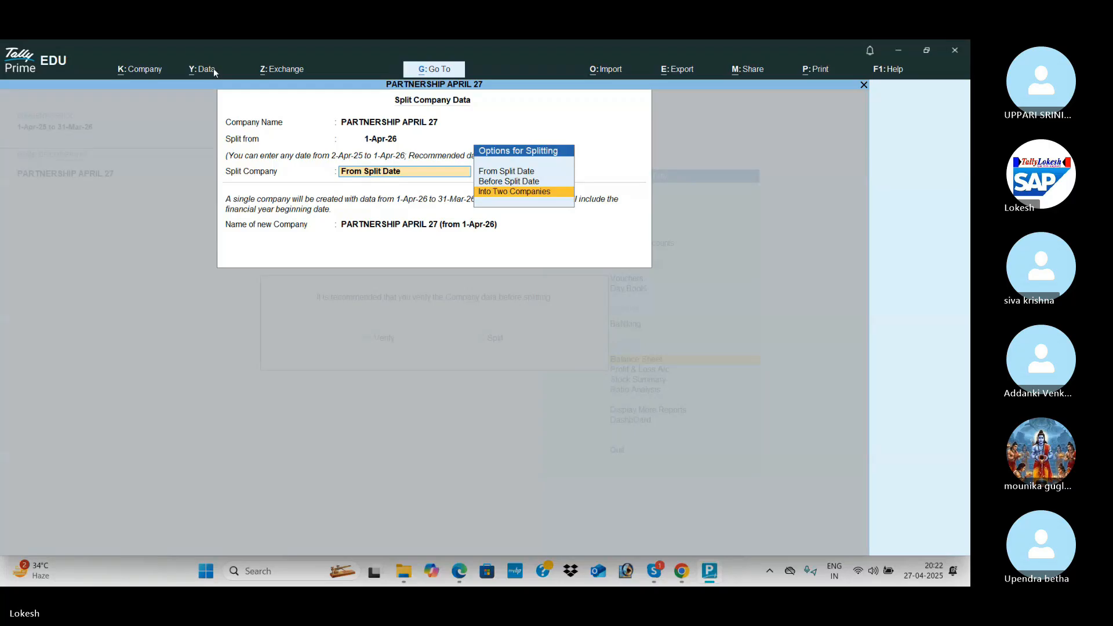
{"action": "key", "text": "Return"}
{"action": "key", "text": "Return"}
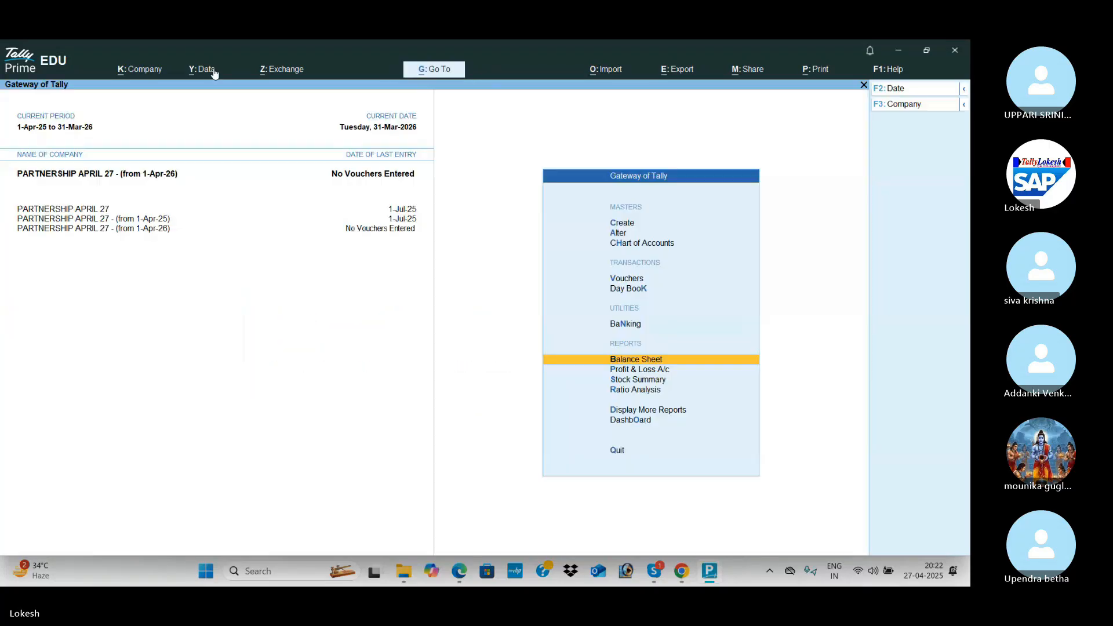
Delete the extra 'from 1-Apr-25' company.
{"action": "left_click", "coordinate": [146, 79]}
{"action": "key", "text": "a"}
{"action": "key", "text": "Up"}
{"action": "key", "text": "Return"}
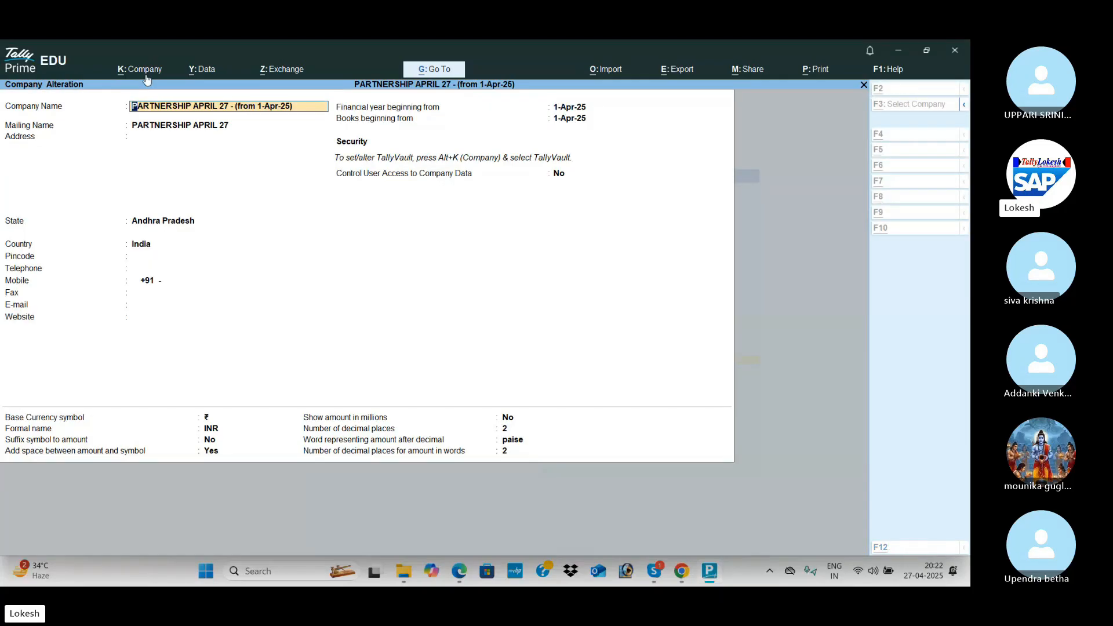
{"action": "key", "text": "alt+d"}
{"action": "key", "text": "y"}
{"action": "key", "text": "y"}
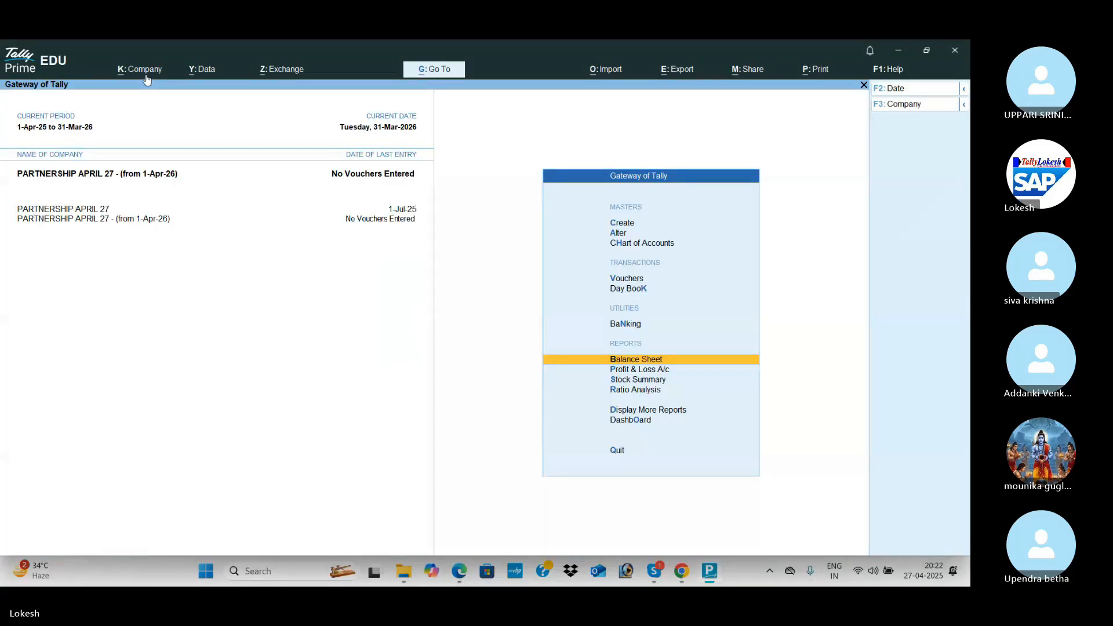
Rename the first company to PARTNERSHIP APRIL 27 (25-26).
{"action": "left_click", "coordinate": [146, 79]}
{"action": "key", "text": "a"}
{"action": "key", "text": "Up"}
{"action": "key", "text": "Return"}
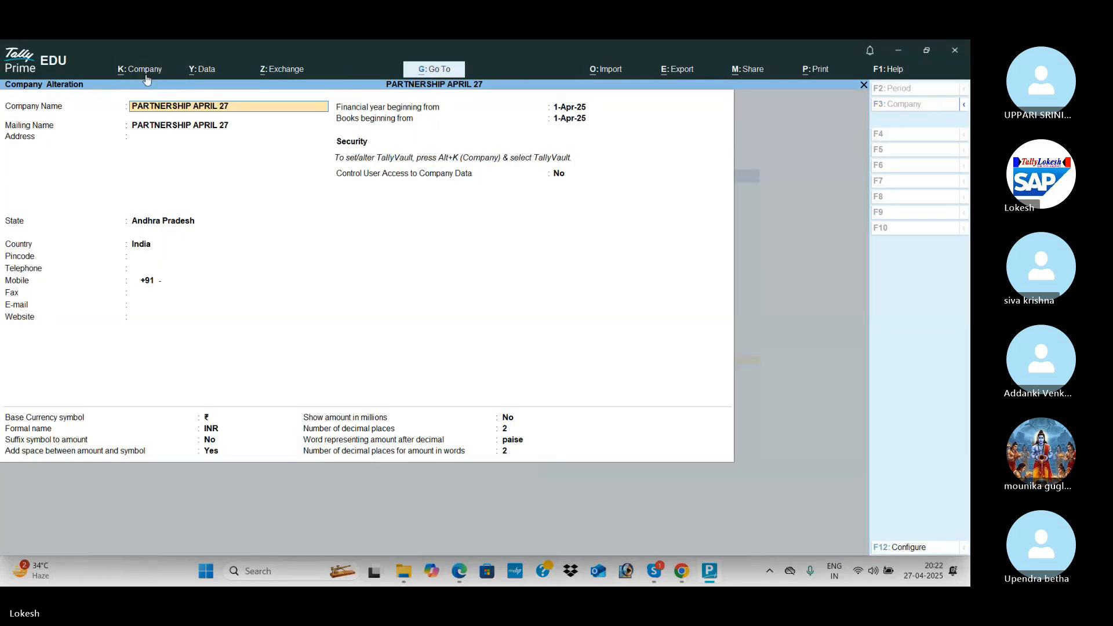
{"action": "type", "text": "(25-26)"}
{"action": "key", "text": "Return"}
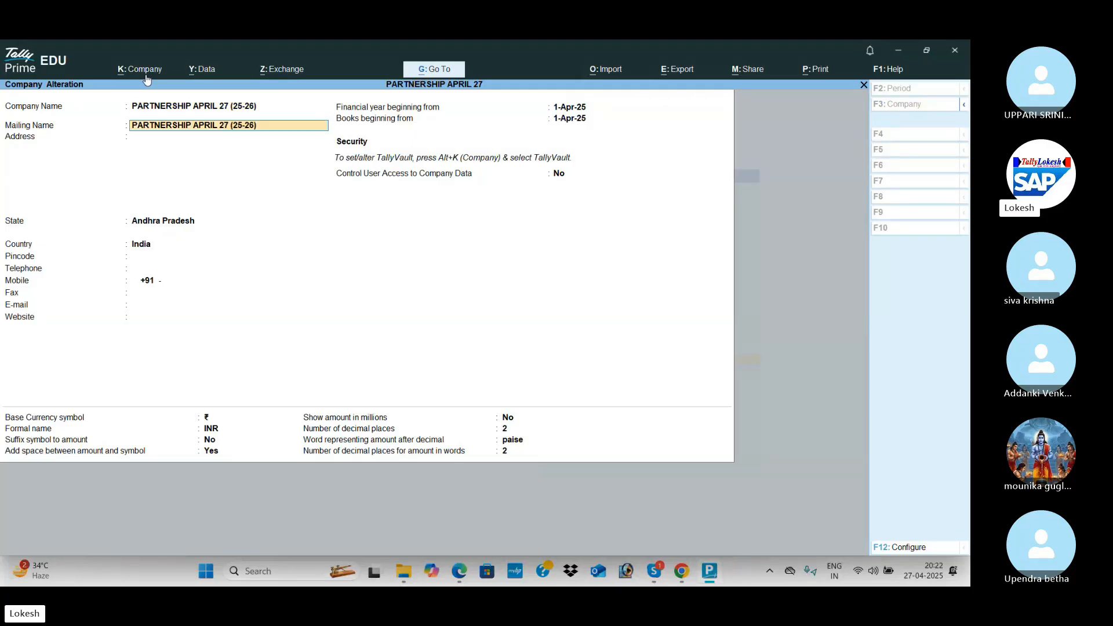
Rename the 1-Apr-26 company to PARTNERSHIP APRIL 27 (26-27) and save it.
{"action": "key", "text": "ctrl+a"}
{"action": "key", "text": "Down"}
{"action": "key", "text": "Return"}
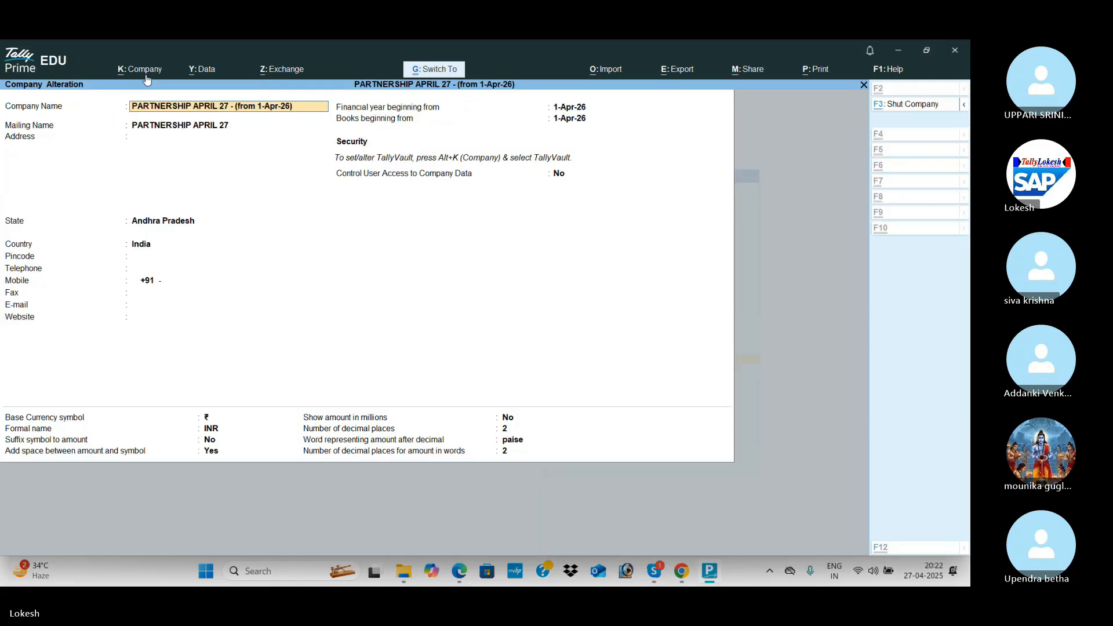
{"action": "key", "text": "BackSpace"}
{"action": "key", "text": "BackSpace"}
{"action": "key", "text": "BackSpace"}
{"action": "key", "text": "BackSpace"}
{"action": "key", "text": "BackSpace"}
{"action": "key", "text": "BackSpace"}
{"action": "key", "text": "BackSpace"}
{"action": "key", "text": "BackSpace"}
{"action": "key", "text": "BackSpace"}
{"action": "key", "text": "BackSpace"}
{"action": "key", "text": "BackSpace"}
{"action": "key", "text": "BackSpace"}
{"action": "key", "text": "BackSpace"}
{"action": "key", "text": "BackSpace"}
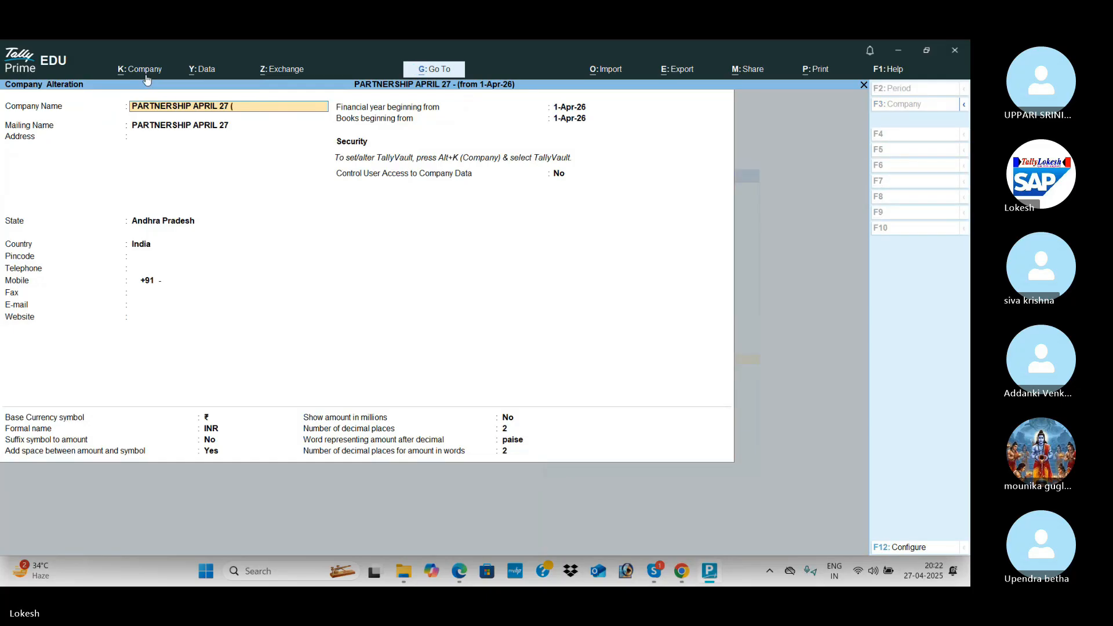
{"action": "type", "text": "26"}
{"action": "key", "text": "Return"}
{"action": "key", "text": "ctrl+a"}
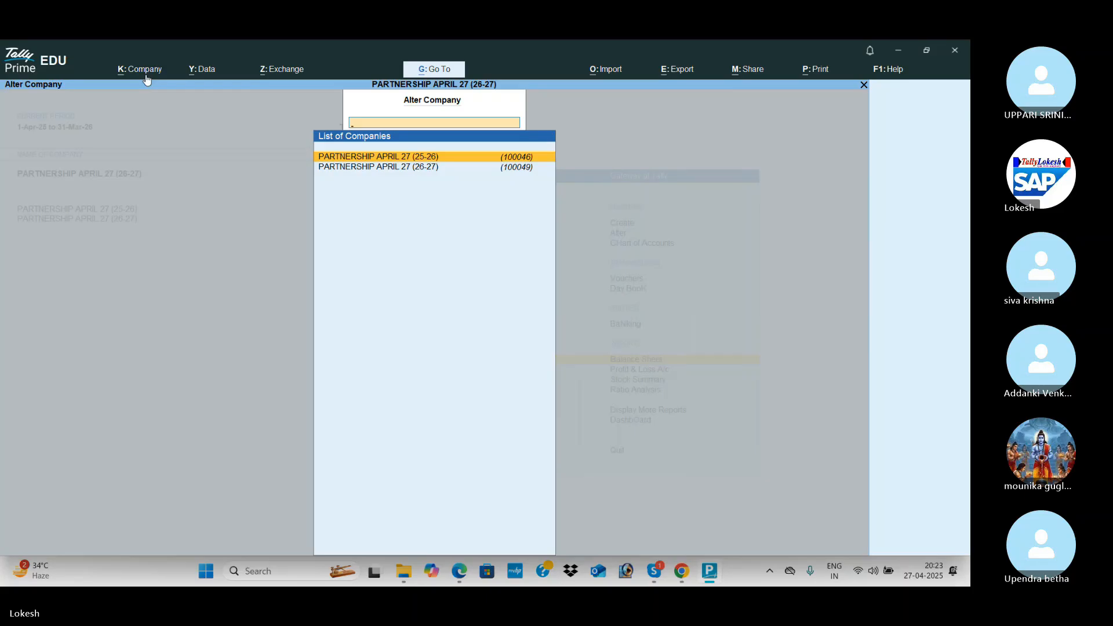
{"action": "key", "text": "Escape"}
{"action": "key", "text": "Escape"}
{"action": "key", "text": "Escape"}
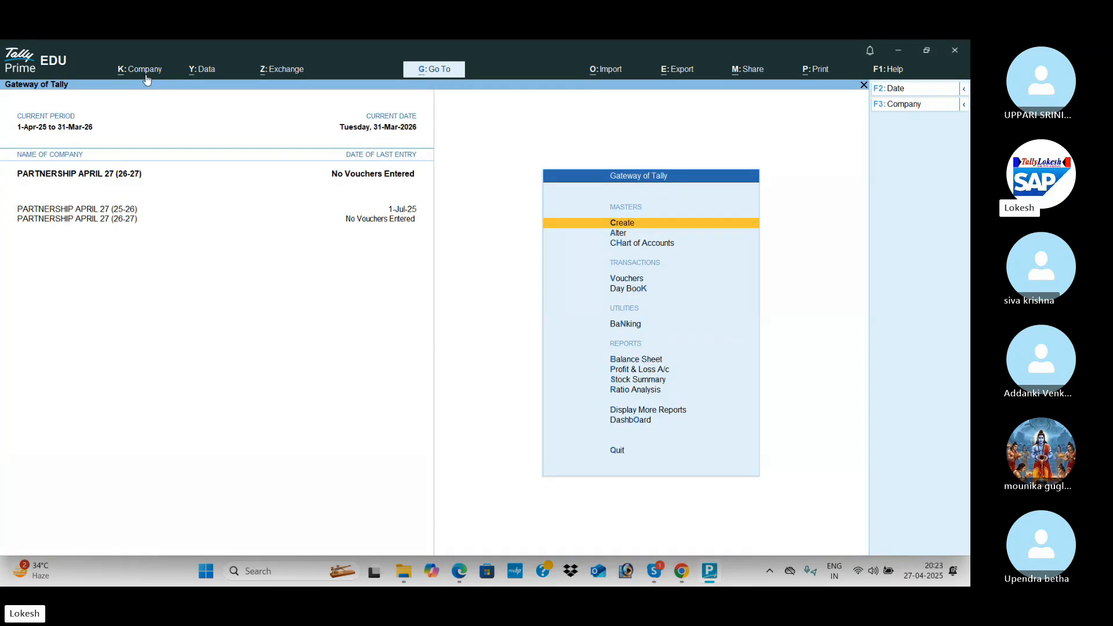
Review the (26-27) company's Balance Sheet before the reset.
{"action": "key", "text": "Down"}
{"action": "key", "text": "Down"}
{"action": "key", "text": "Down"}
{"action": "key", "text": "Down"}
{"action": "key", "text": "Down"}
{"action": "key", "text": "Down"}
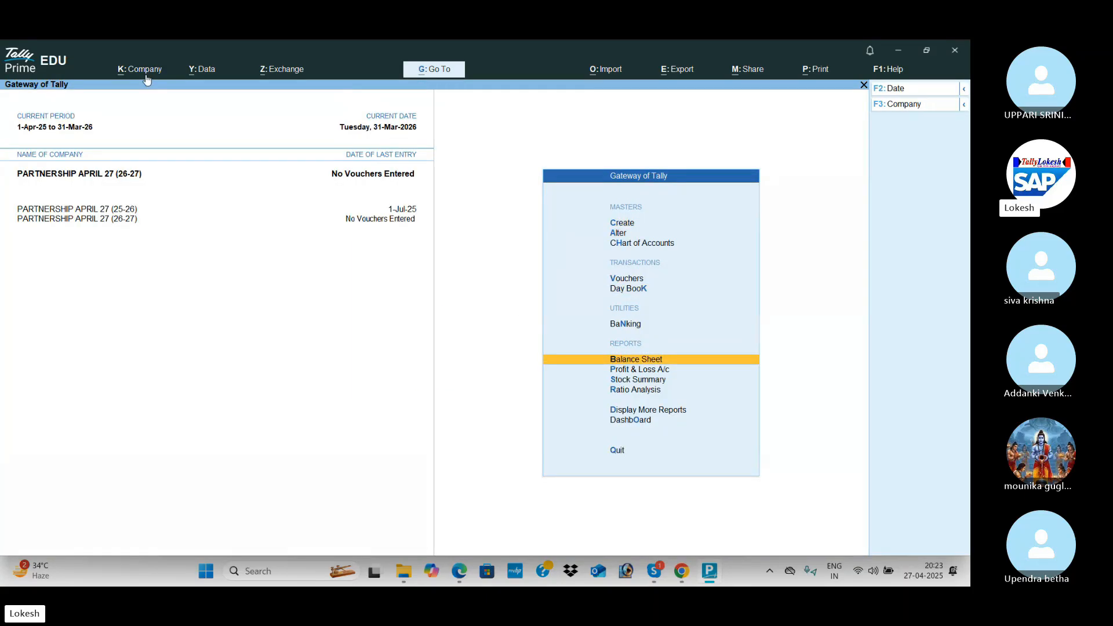
{"action": "key", "text": "Return"}
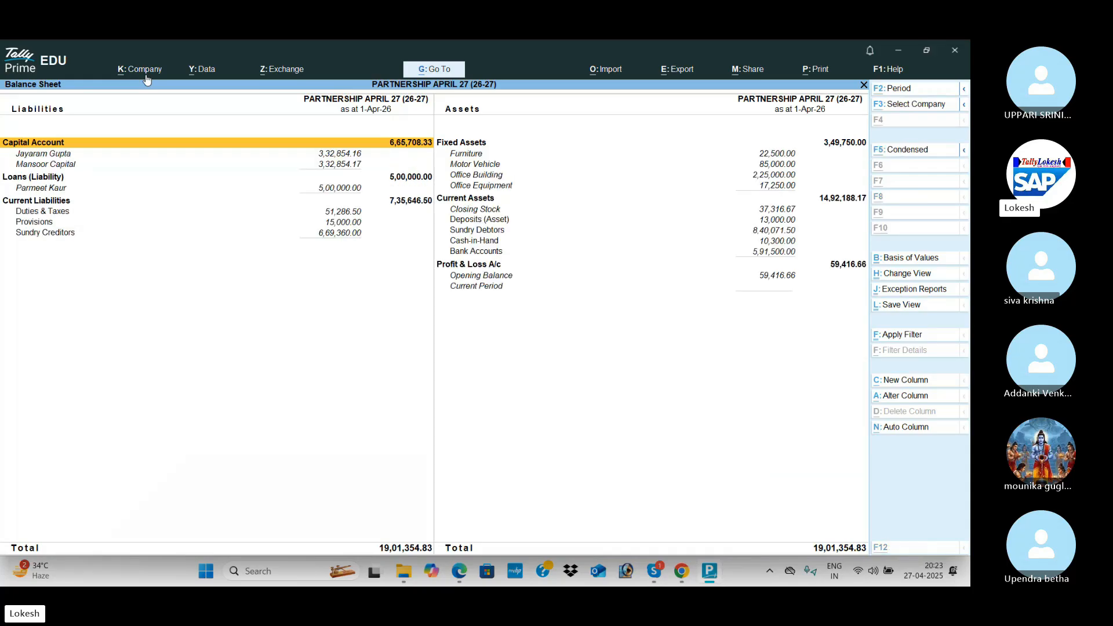
{"action": "mouse_move", "coordinate": [393, 573]}
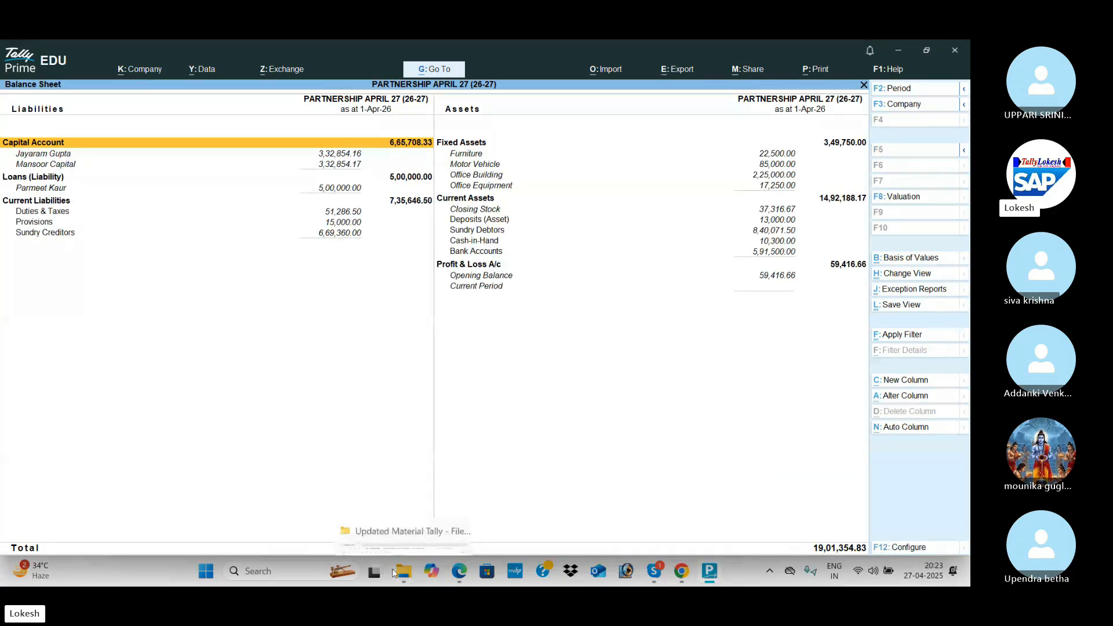
{"action": "key", "text": "Escape"}
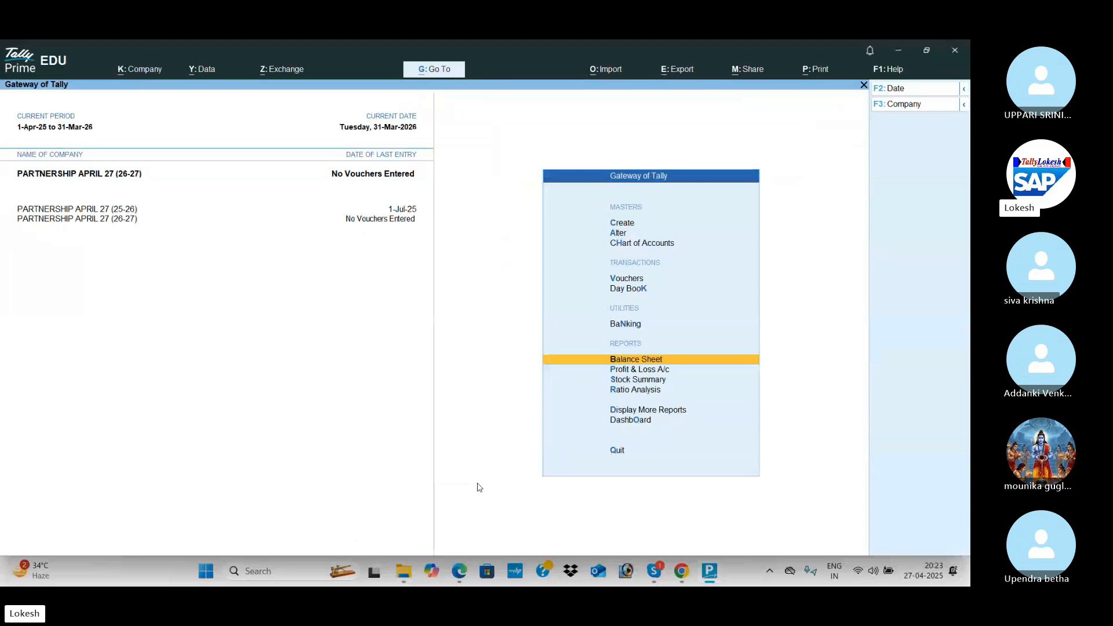
Zero the opening balance of every ledger using Multi Alter on All Items.
{"action": "key", "text": "Up"}
{"action": "key", "text": "Up"}
{"action": "key", "text": "Up"}
{"action": "key", "text": "Up"}
{"action": "key", "text": "Up"}
{"action": "key", "text": "Down"}
{"action": "key", "text": "Return"}
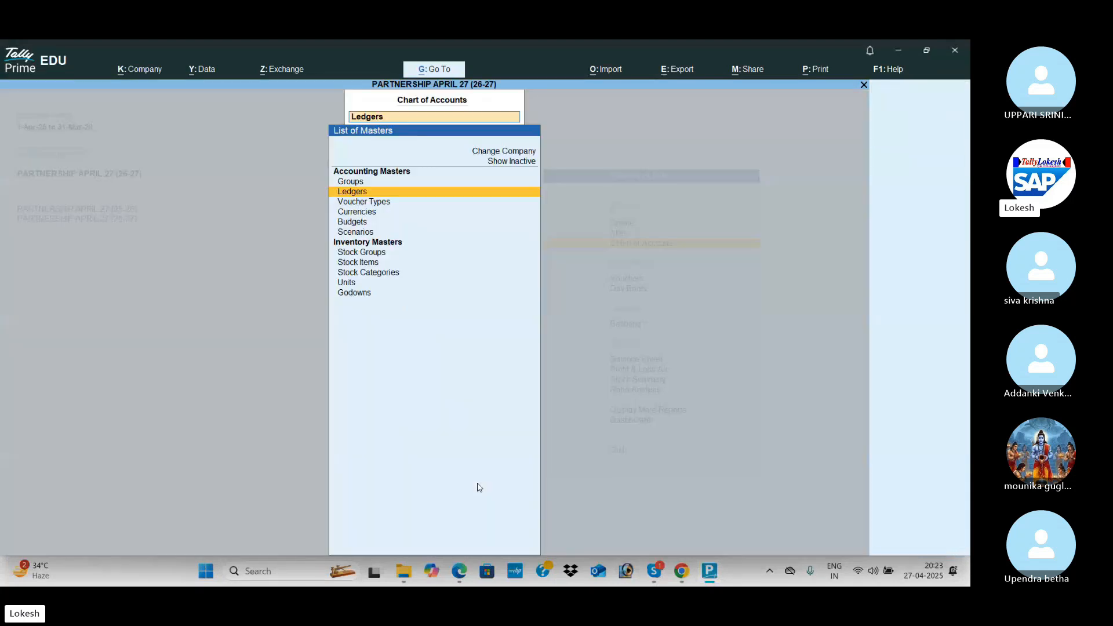
{"action": "key", "text": "Return"}
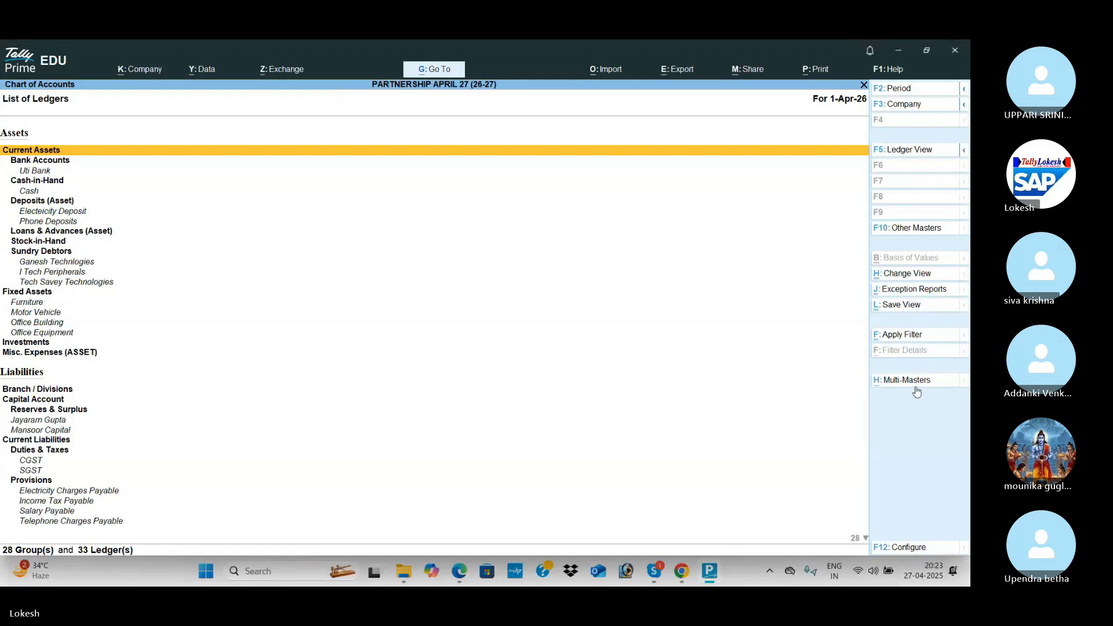
{"action": "left_click", "coordinate": [916, 386]}
{"action": "key", "text": "Down"}
{"action": "key", "text": "Down"}
{"action": "key", "text": "Return"}
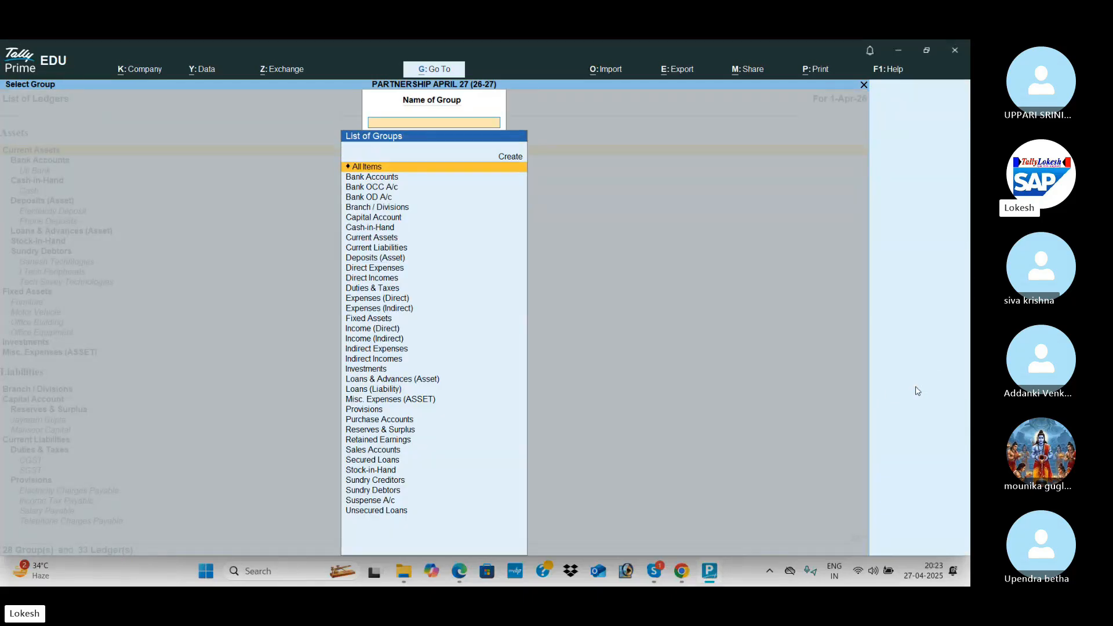
{"action": "key", "text": "Return"}
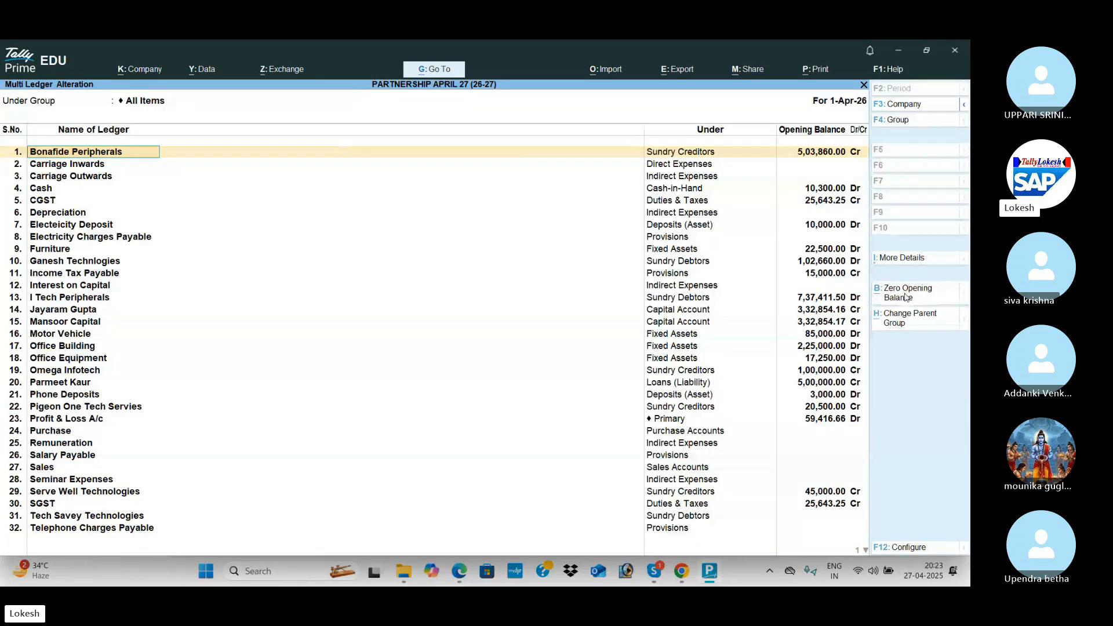
{"action": "left_click", "coordinate": [906, 297]}
{"action": "key", "text": "Escape"}
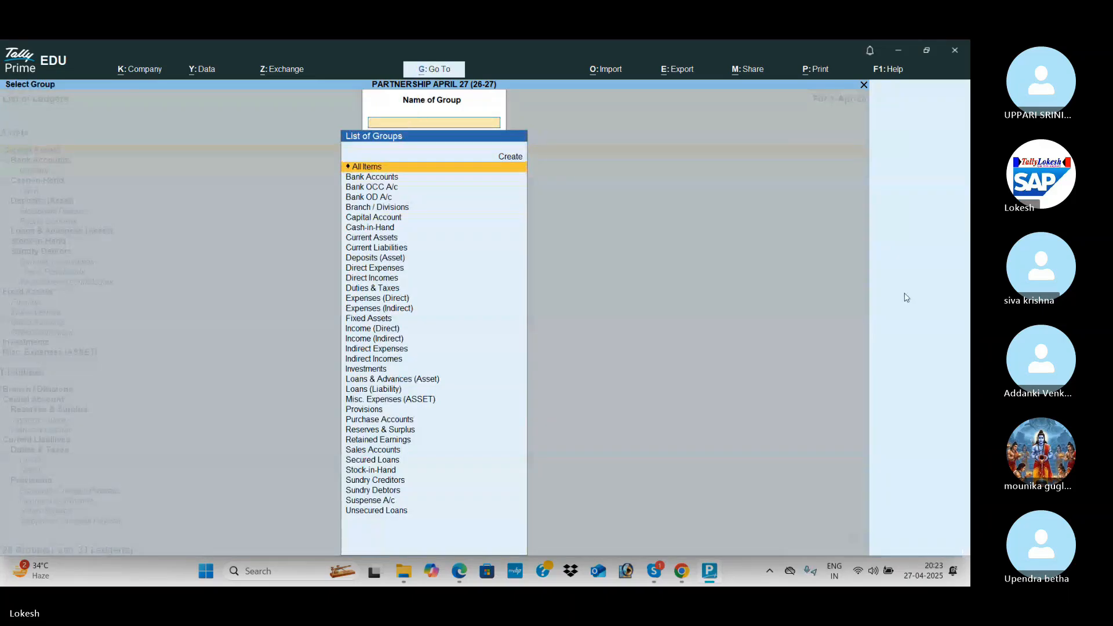
{"action": "key", "text": "Escape"}
{"action": "key", "text": "Escape"}
Clear the opening quantity, rate and amount of all stock items with Multi Alter.
{"action": "key", "text": "Down"}
{"action": "key", "text": "Down"}
{"action": "key", "text": "Down"}
{"action": "key", "text": "Down"}
{"action": "key", "text": "Down"}
{"action": "key", "text": "Down"}
{"action": "key", "text": "Return"}
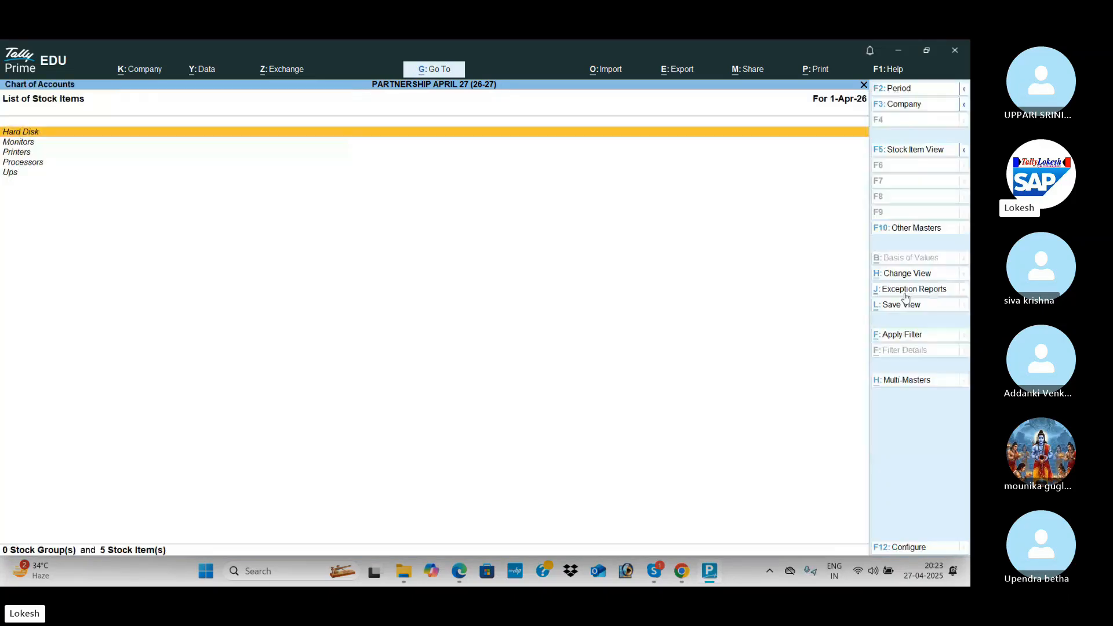
{"action": "left_click", "coordinate": [909, 382]}
{"action": "key", "text": "Up"}
{"action": "key", "text": "Return"}
{"action": "key", "text": "Return"}
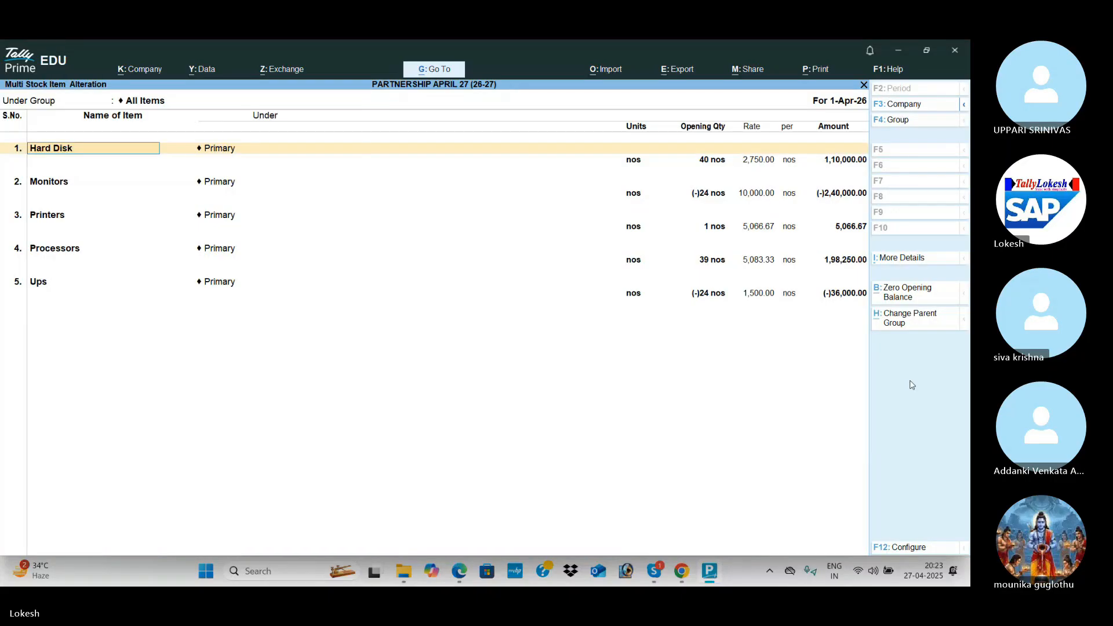
{"action": "left_click", "coordinate": [888, 302]}
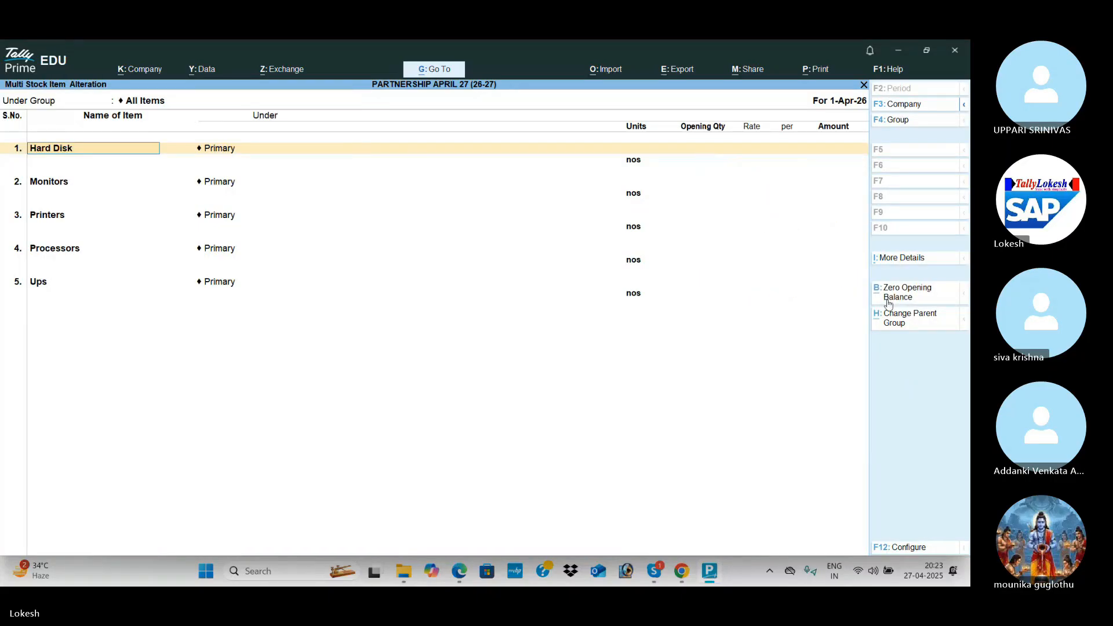
{"action": "key", "text": "Escape"}
{"action": "key", "text": "Escape"}
{"action": "key", "text": "Escape"}
View the detailed Balance Sheet to confirm it now shows no amounts.
{"action": "key", "text": "Down"}
{"action": "key", "text": "Down"}
{"action": "key", "text": "Down"}
{"action": "key", "text": "Down"}
{"action": "key", "text": "Return"}
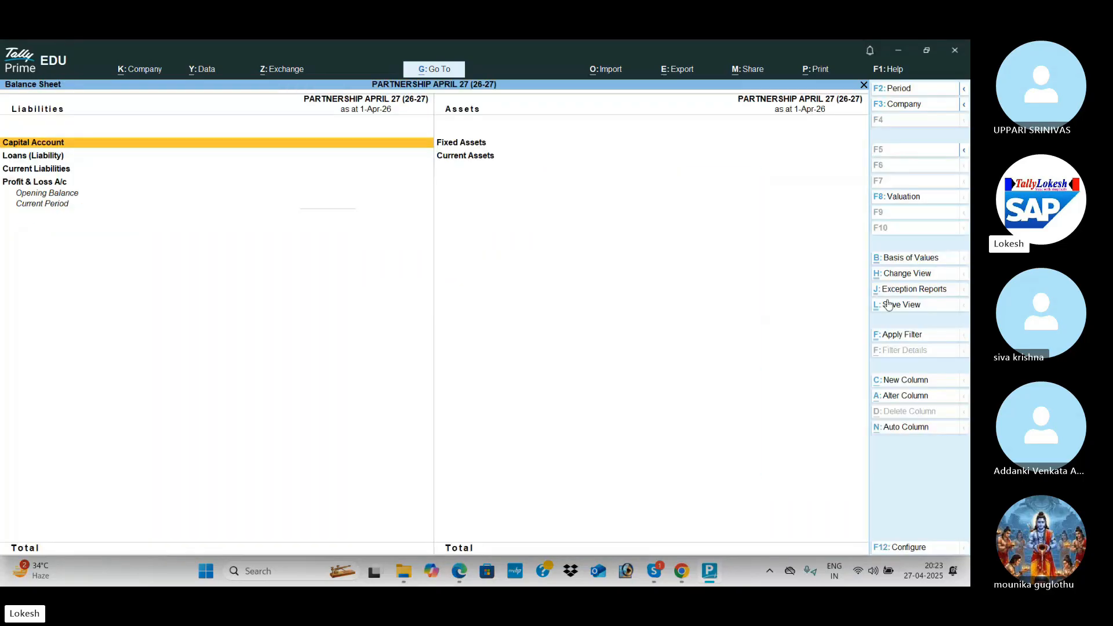
{"action": "key", "text": "alt+F5"}
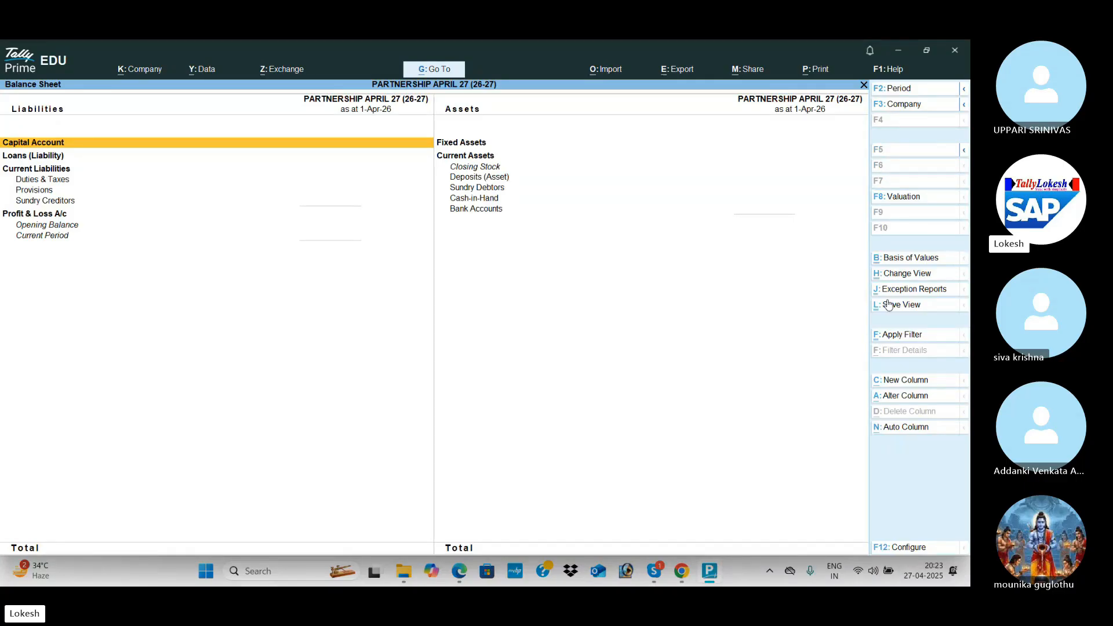
{"action": "key", "text": "Escape"}
Switch to the Tally Batch 69 Skype call and end the call.
{"action": "key", "text": "alt+Tab"}
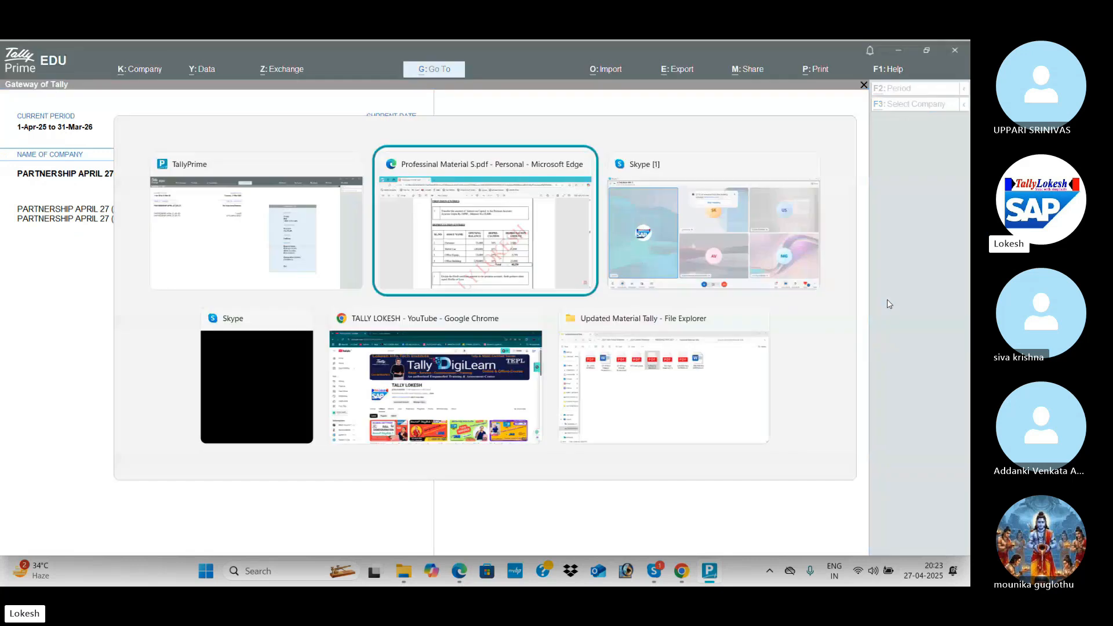
{"action": "key", "text": "alt+Tab"}
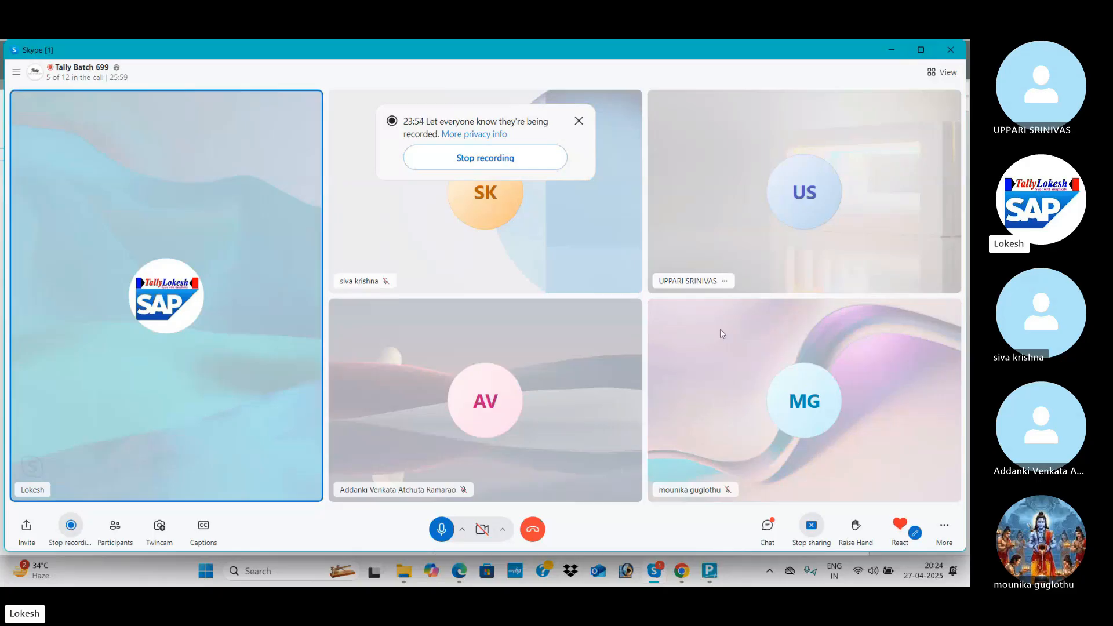
{"action": "left_click", "coordinate": [539, 529]}
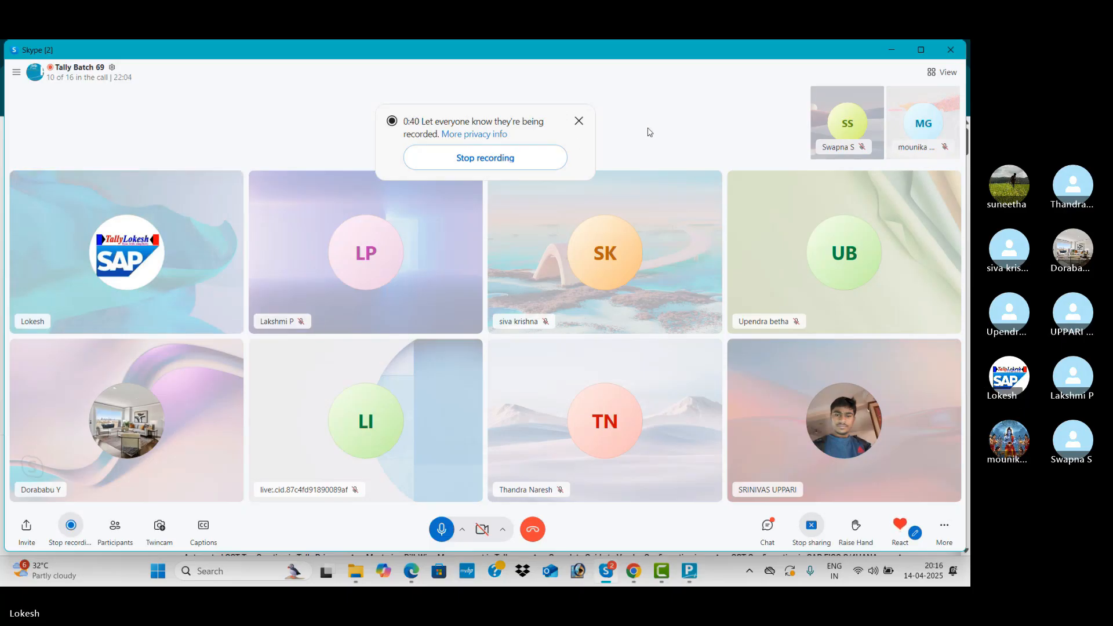
Launch Excel from Windows search and start a blank workbook.
{"action": "left_click", "coordinate": [258, 570]}
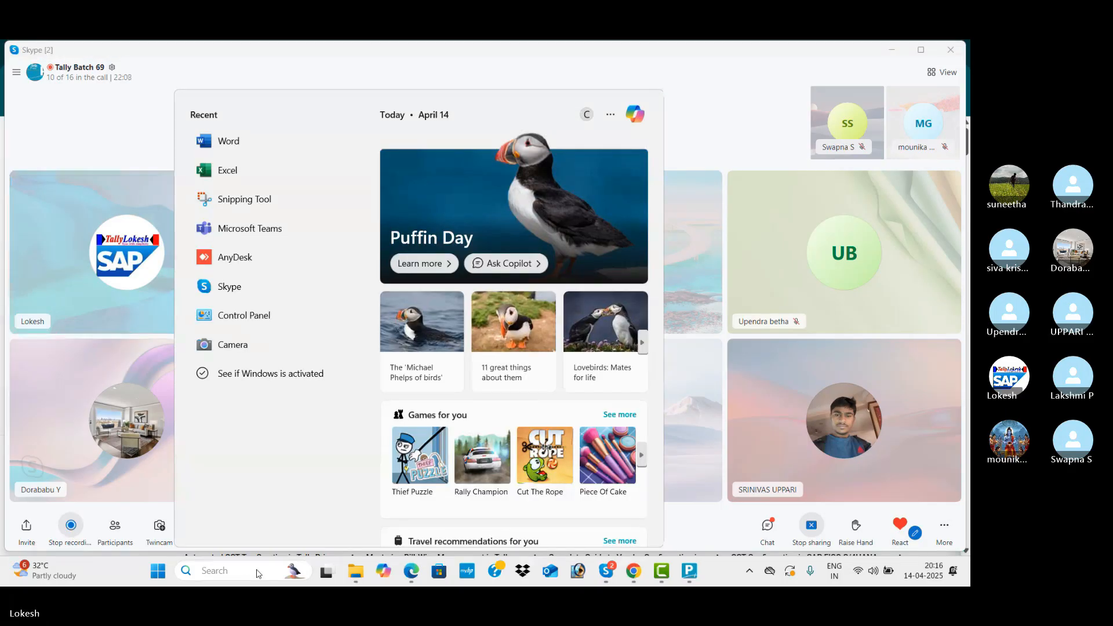
{"action": "type", "text": "excel"}
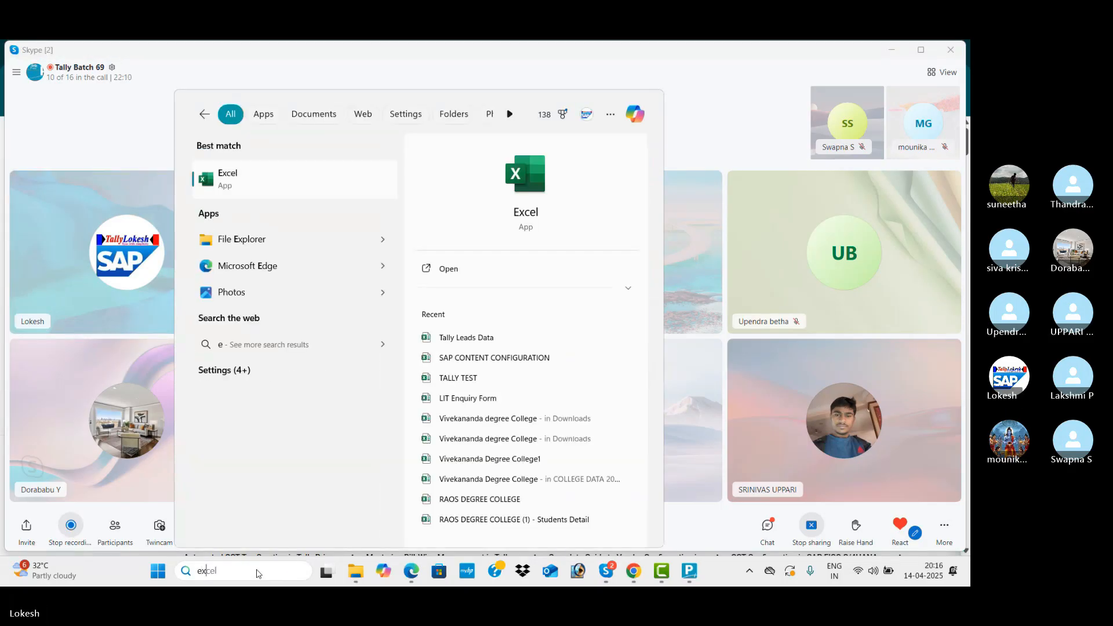
{"action": "left_click", "coordinate": [476, 271]}
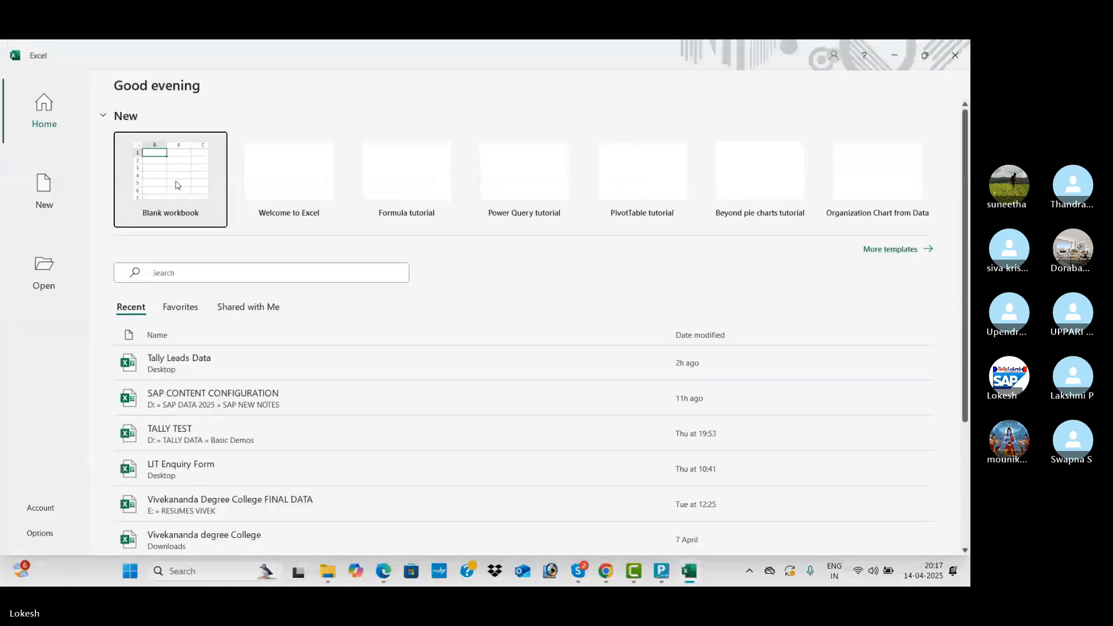
{"action": "left_click", "coordinate": [177, 185]}
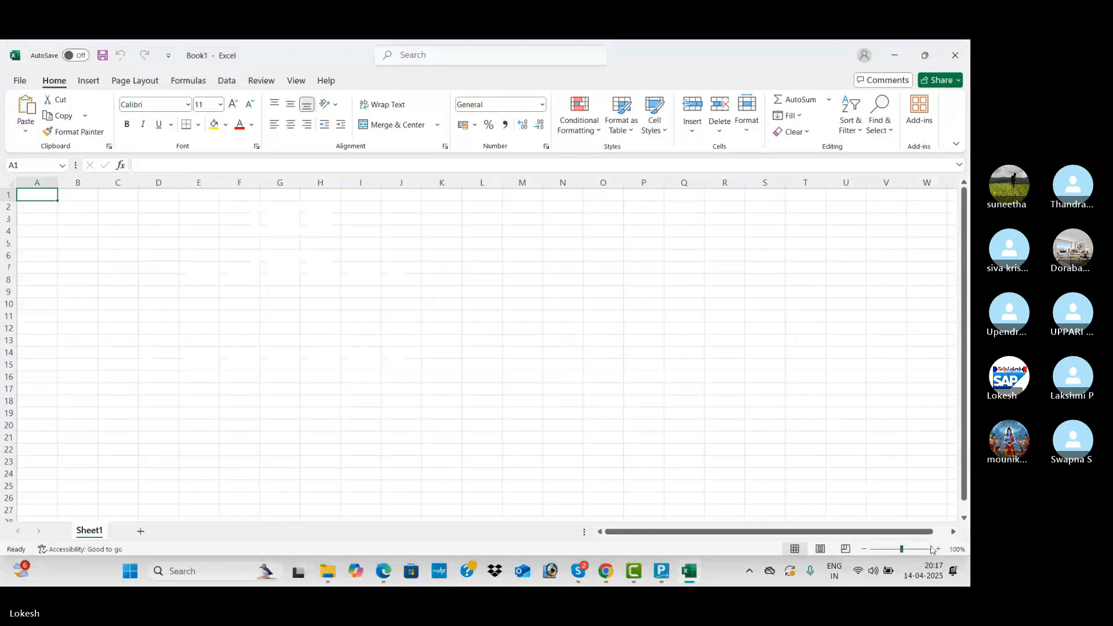
Enter 1 'Tally Vault Password' in E4:F4 and 'Control User Password' below it.
{"action": "scroll", "coordinate": [405, 293], "scroll_direction": "up", "scroll_amount": 4, "text": "ctrl"}
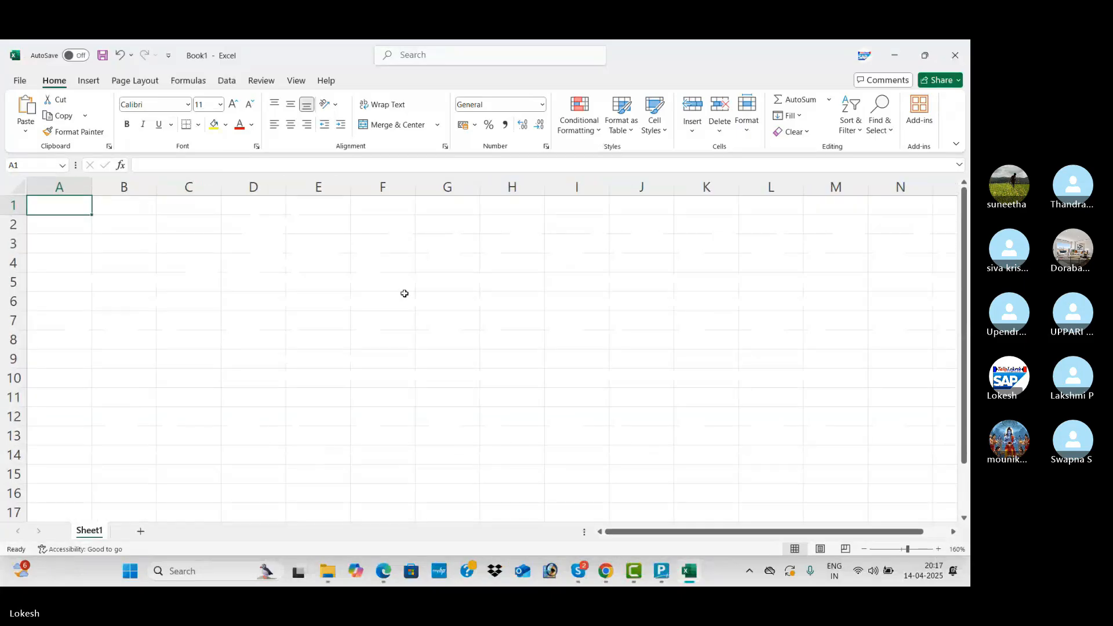
{"action": "left_click", "coordinate": [304, 266]}
{"action": "type", "text": "1"}
{"action": "key", "text": "Tab"}
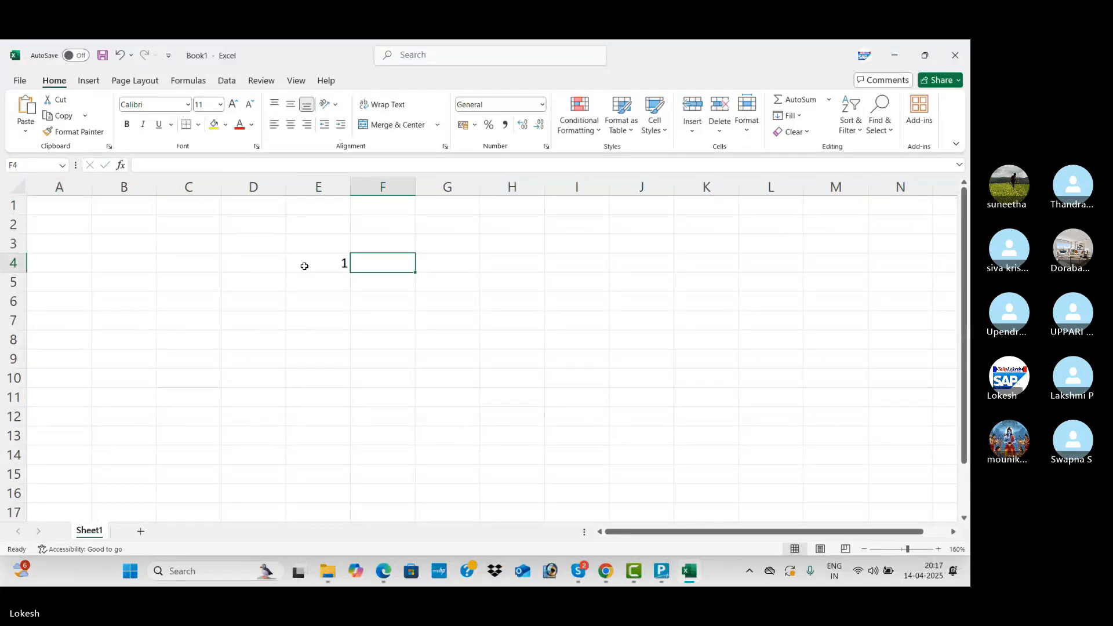
{"action": "type", "text": "Tall"}
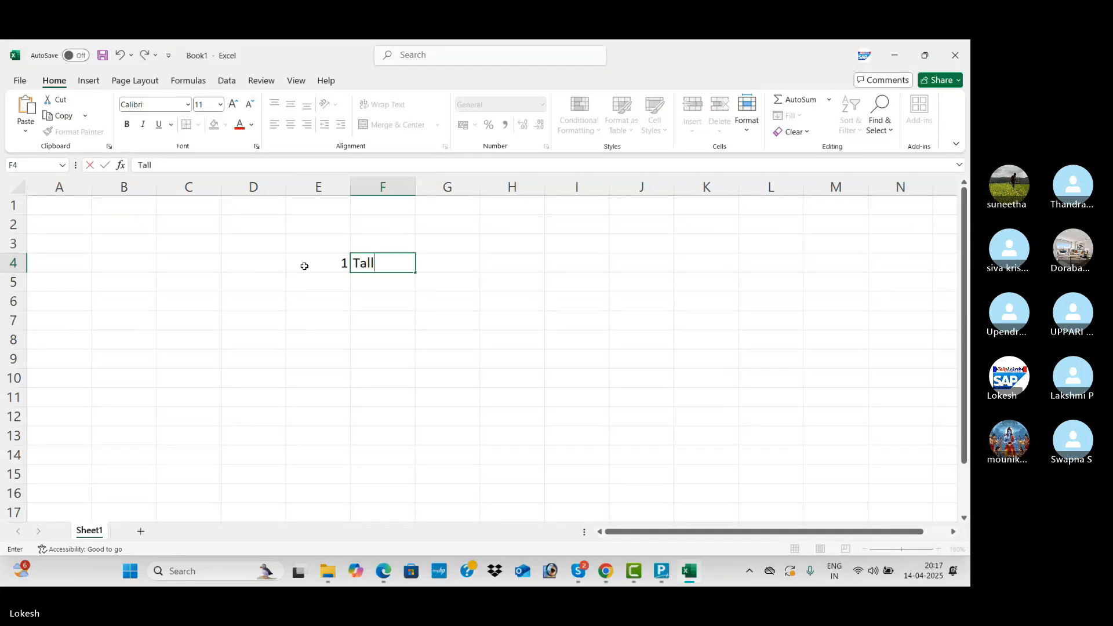
{"action": "type", "text": "y Vault Passwor"}
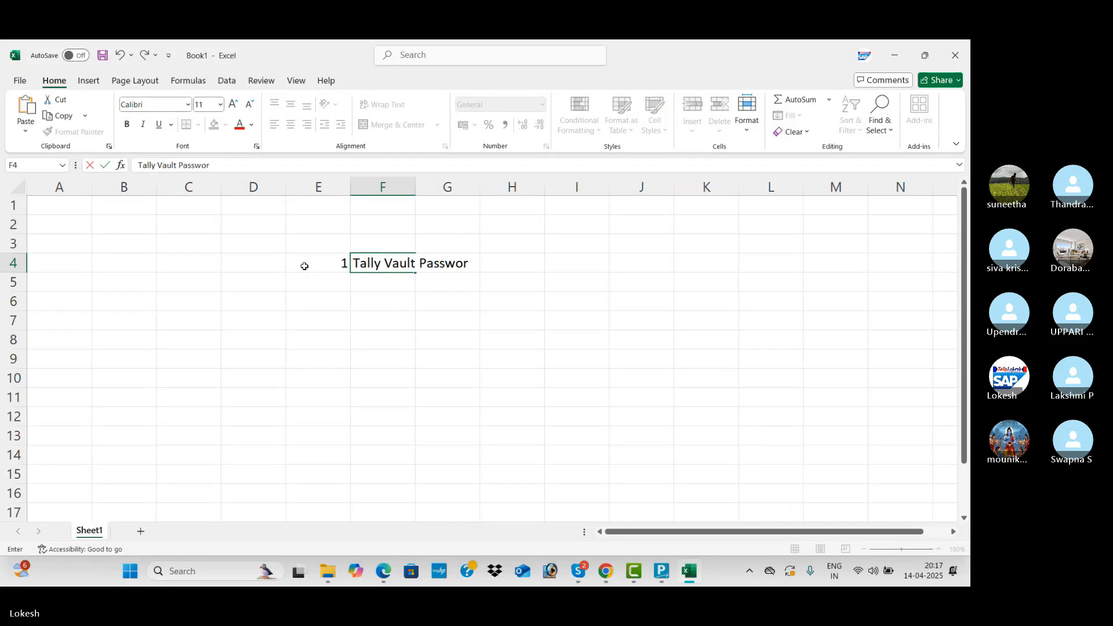
{"action": "type", "text": "d"}
{"action": "key", "text": "Return"}
{"action": "key", "text": "Return"}
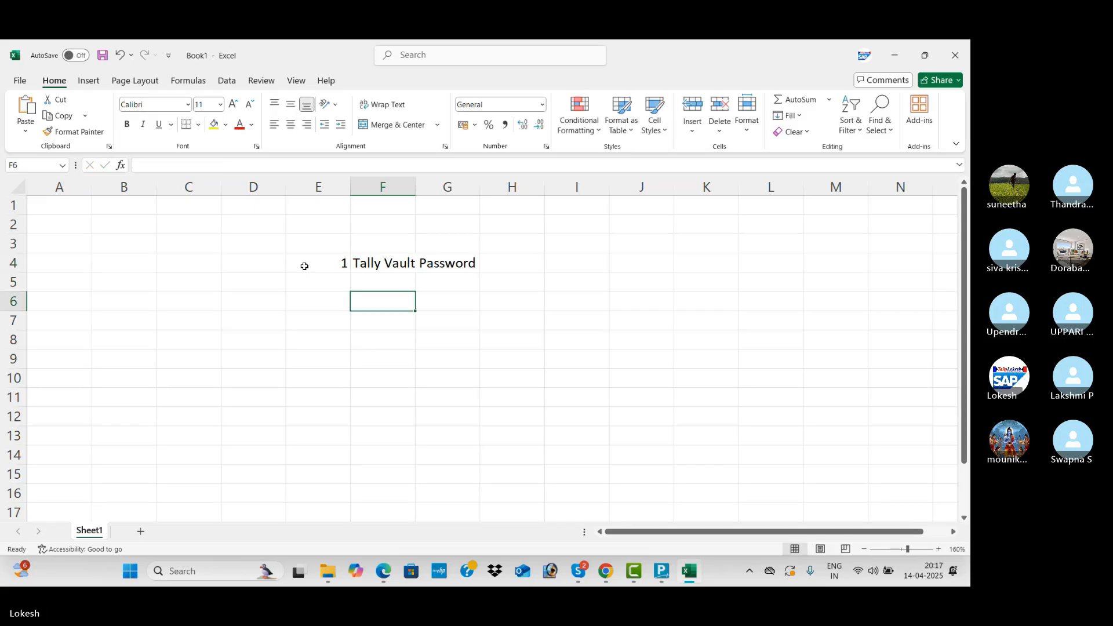
{"action": "type", "text": "C"}
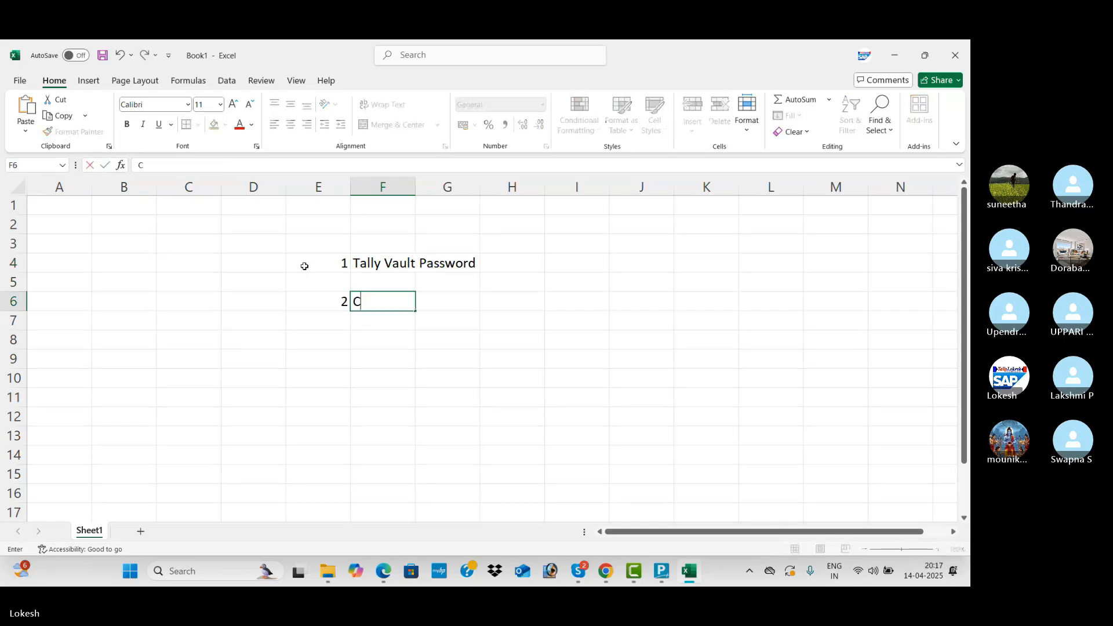
{"action": "type", "text": "ontrol User "}
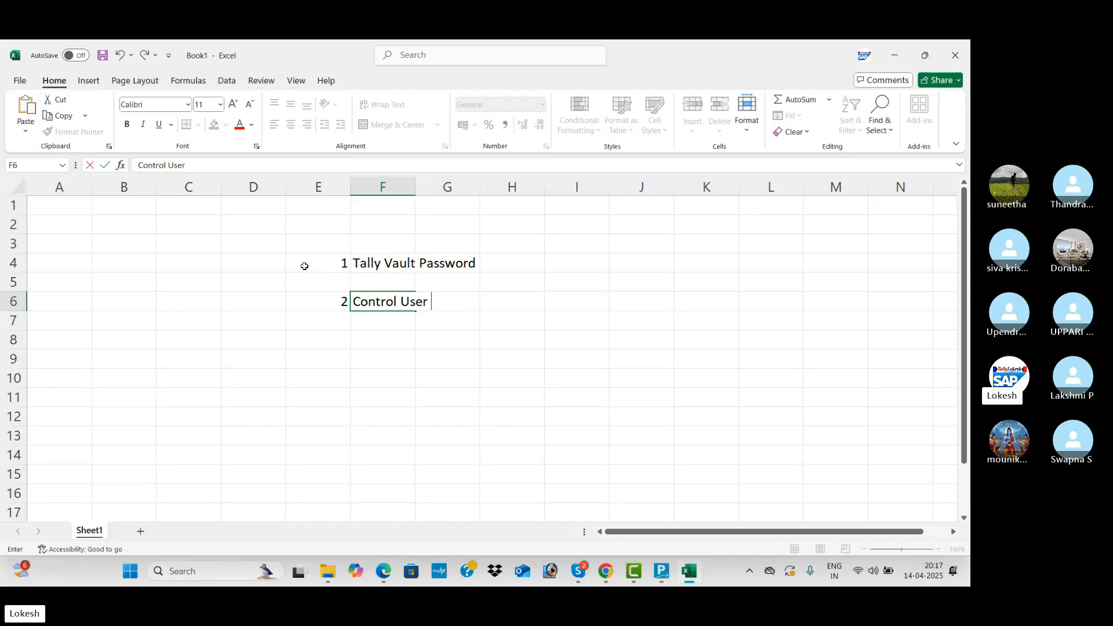
{"action": "type", "text": "Password"}
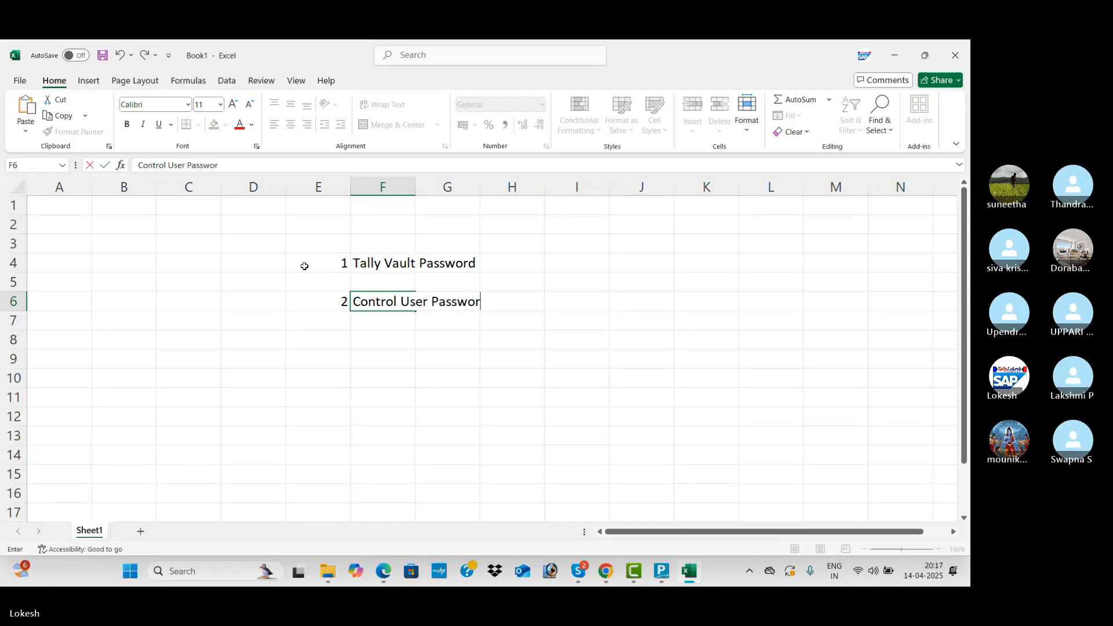
{"action": "key", "text": "Right"}
{"action": "key", "text": "Up"}
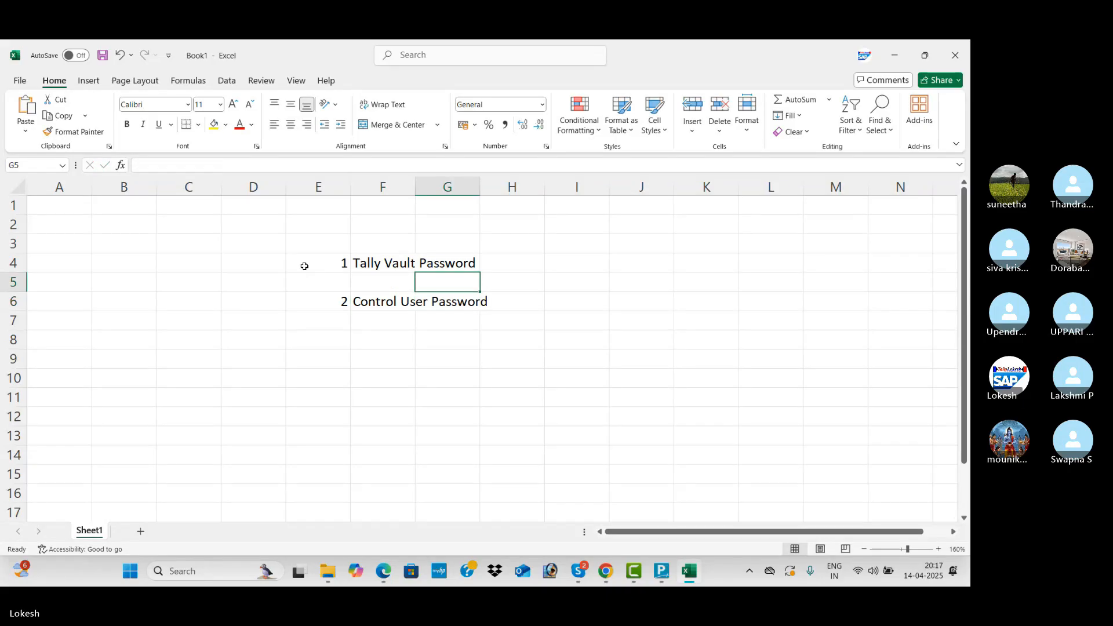
{"action": "key", "text": "Right"}
{"action": "key", "text": "Up"}
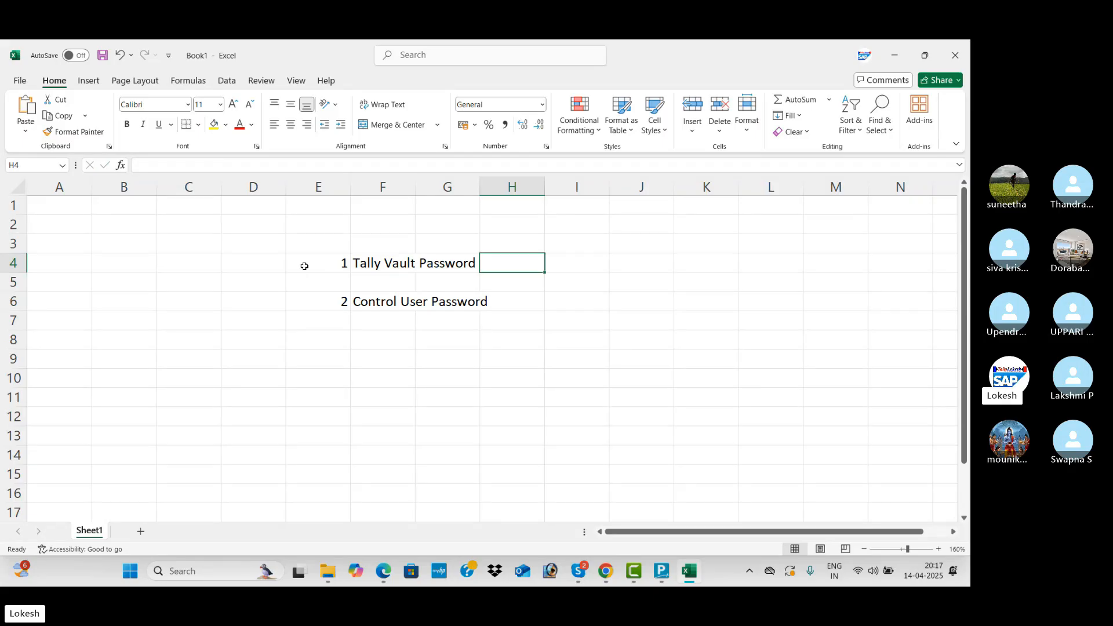
{"action": "left_click_drag", "start_coordinate": [479, 187], "coordinate": [539, 218]}
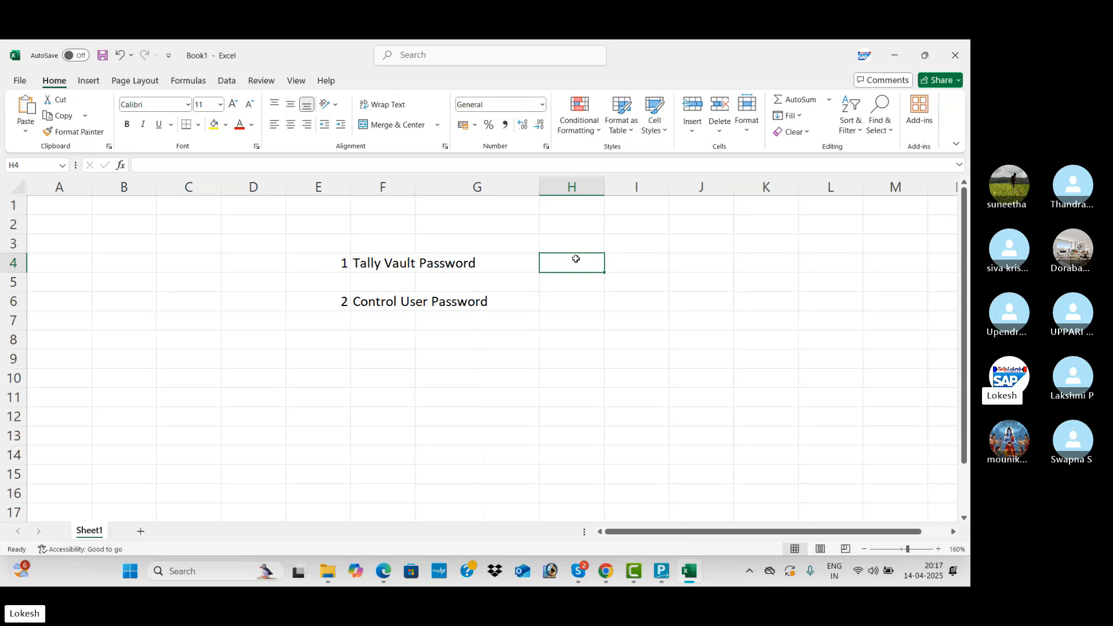
{"action": "type", "text": "12"}
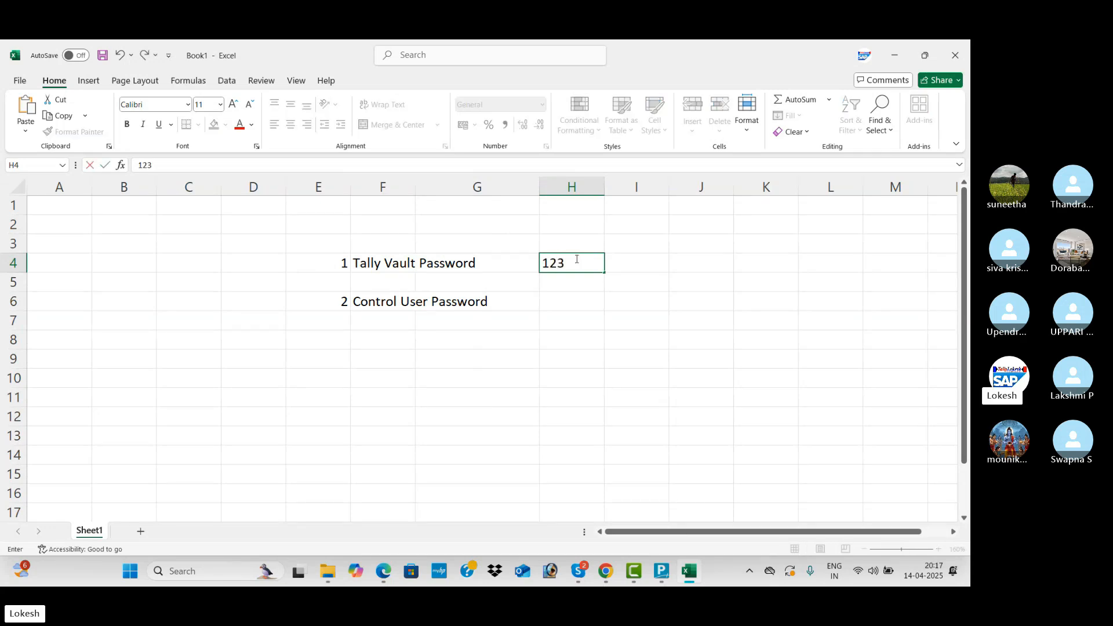
{"action": "type", "text": "3"}
{"action": "key", "text": "Tab"}
{"action": "left_click", "coordinate": [575, 260]}
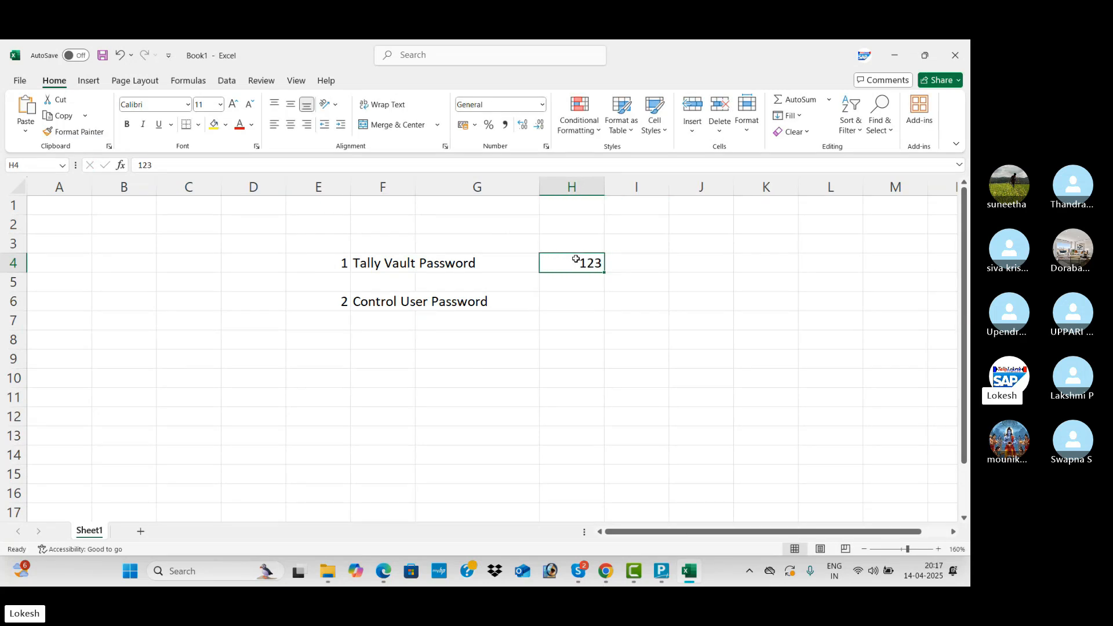
Fill the F4 label yellow, then widen columns F and I.
{"action": "left_click", "coordinate": [392, 257]}
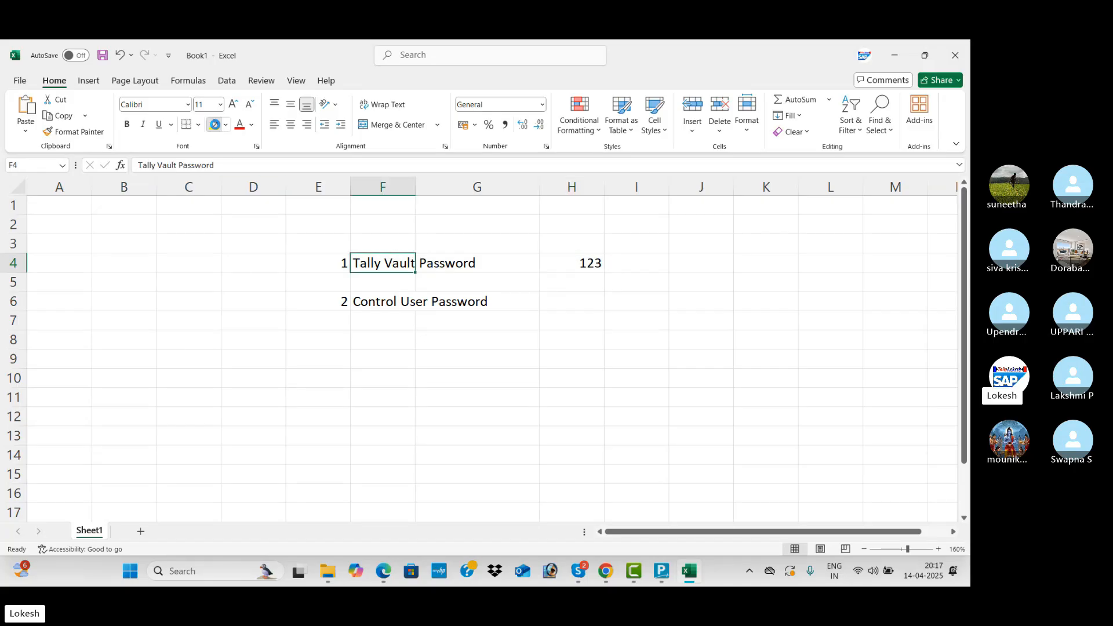
{"action": "left_click", "coordinate": [214, 124]}
{"action": "left_click_drag", "start_coordinate": [415, 187], "coordinate": [506, 187]}
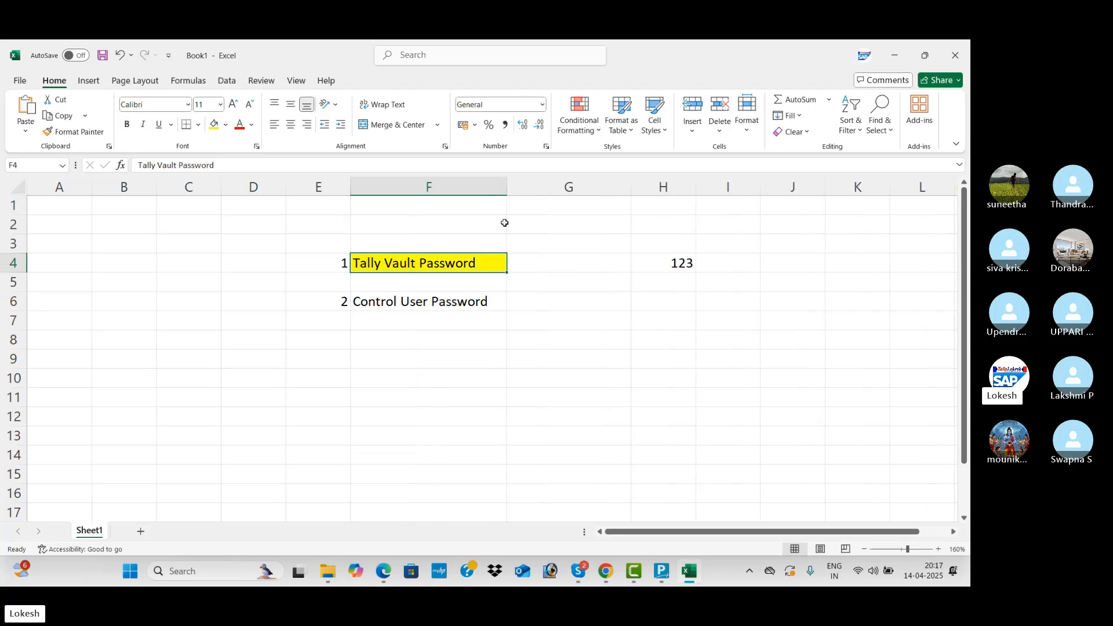
{"action": "left_click", "coordinate": [658, 259]}
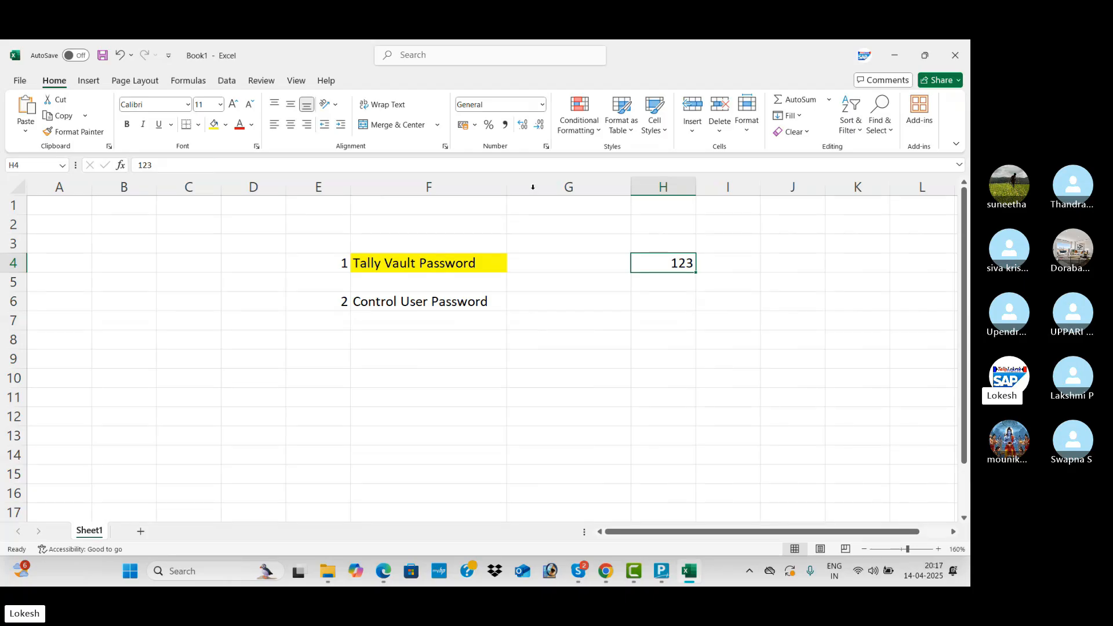
{"action": "left_click_drag", "start_coordinate": [760, 186], "coordinate": [798, 187]}
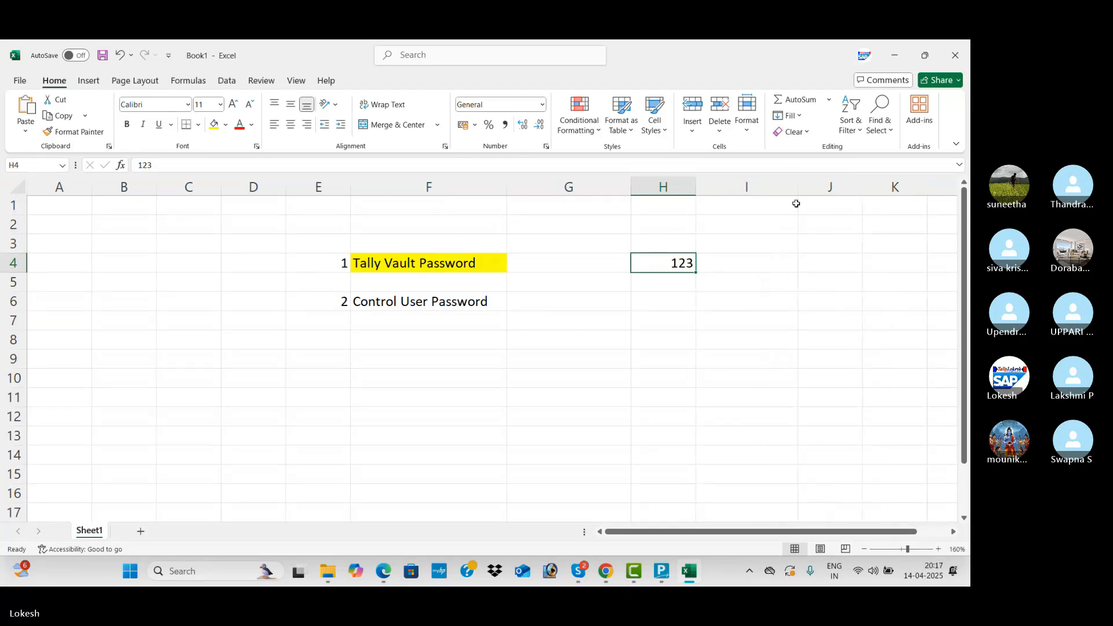
{"action": "left_click", "coordinate": [756, 262]}
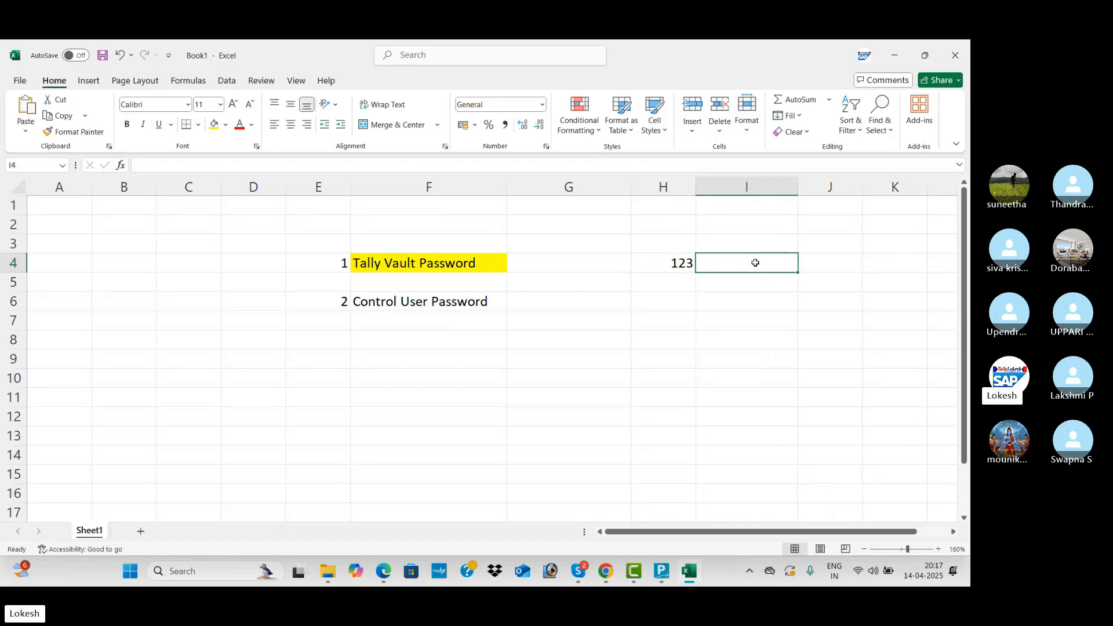
Enter 'VARA IT SOLUTONS' in I4, widen column I and narrow column G.
{"action": "type", "text": "VARA IT SOLUTOPMS"}
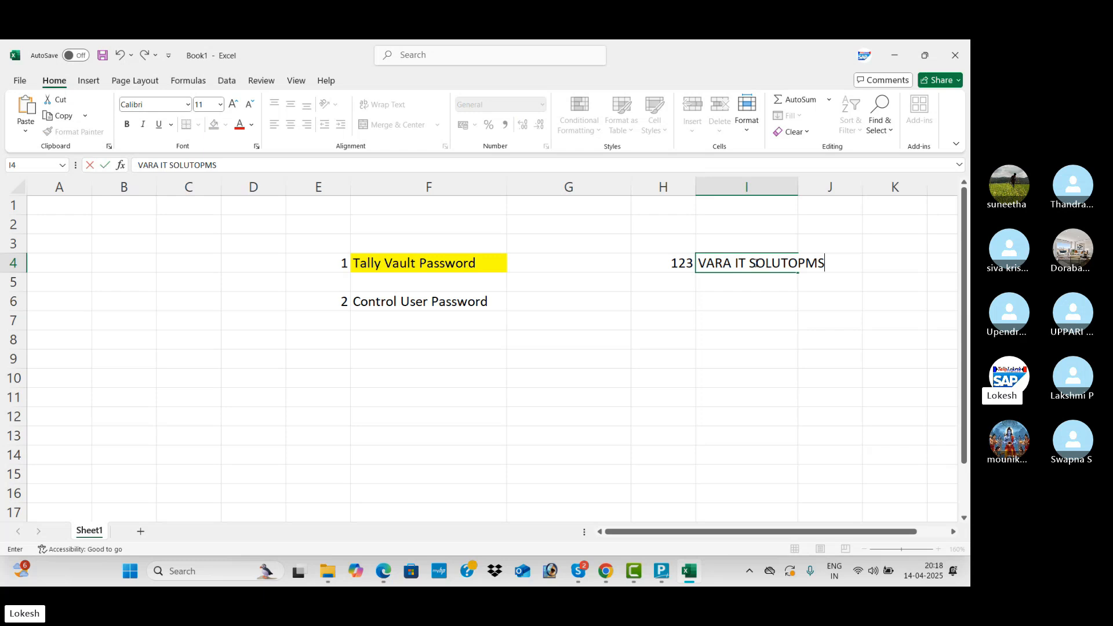
{"action": "key", "text": "BackSpace"}
{"action": "key", "text": "BackSpace"}
{"action": "type", "text": "NS"}
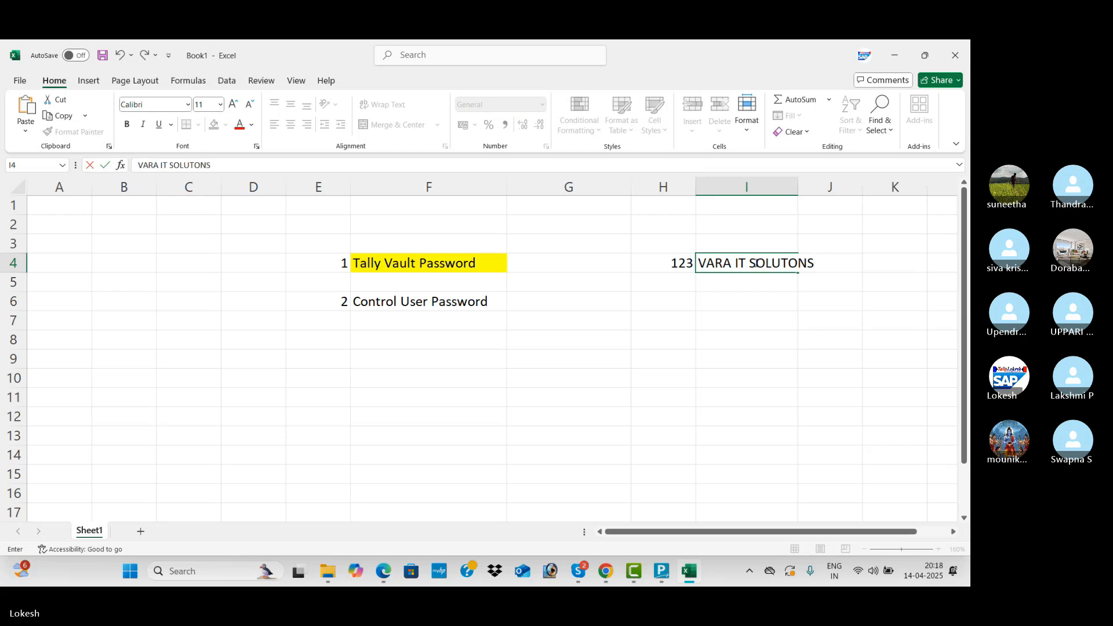
{"action": "key", "text": "Tab"}
{"action": "left_click", "coordinate": [783, 256]}
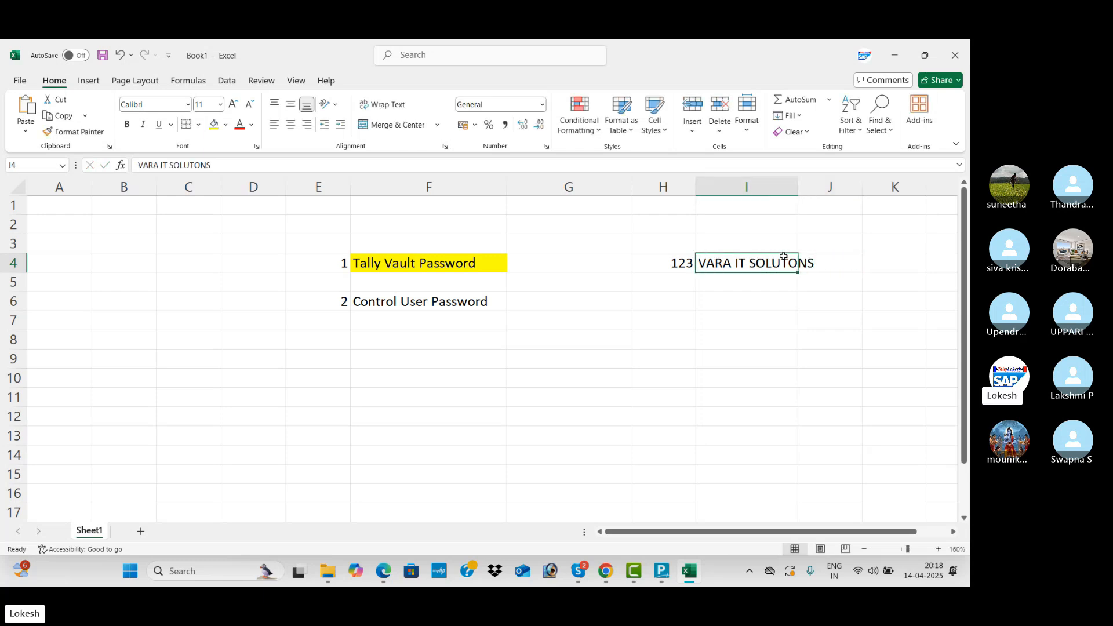
{"action": "left_click_drag", "start_coordinate": [799, 192], "coordinate": [860, 206]}
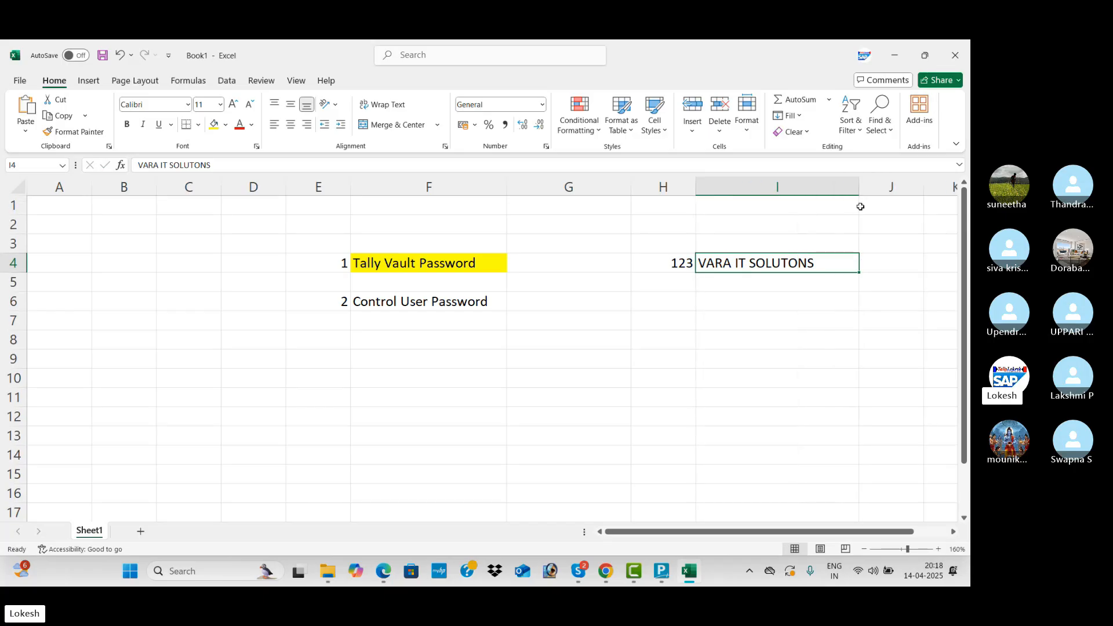
{"action": "left_click_drag", "start_coordinate": [631, 192], "coordinate": [543, 193]}
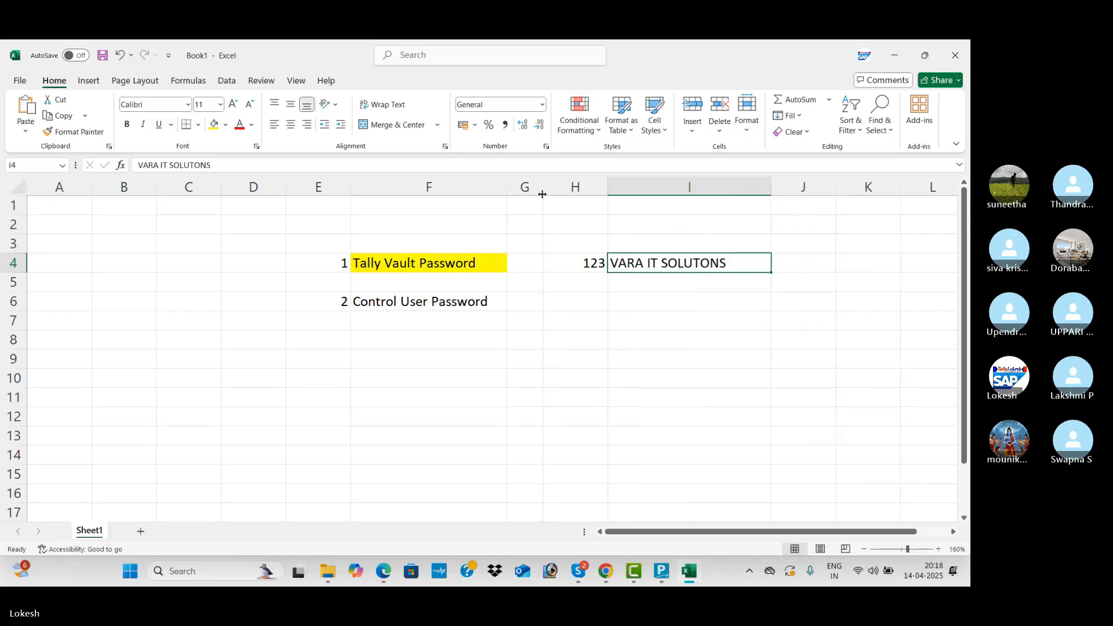
Add a COMPANY NAME heading in I3, fill I4 yellow, and type ******** in I5.
{"action": "left_click", "coordinate": [661, 243]}
{"action": "type", "text": "CO"}
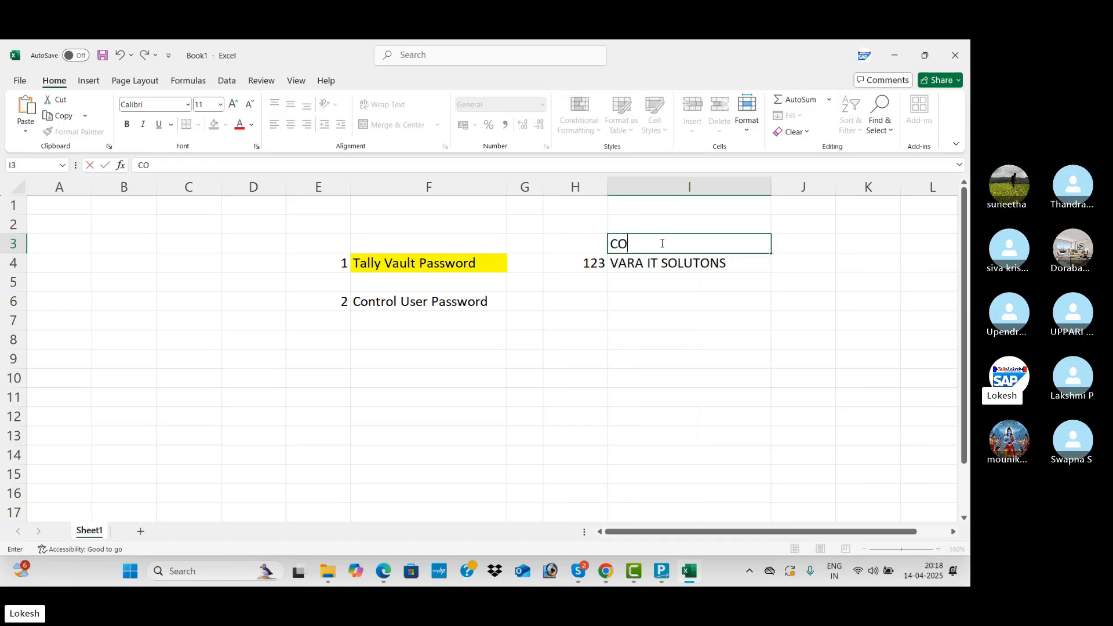
{"action": "type", "text": "MPANY NAME"}
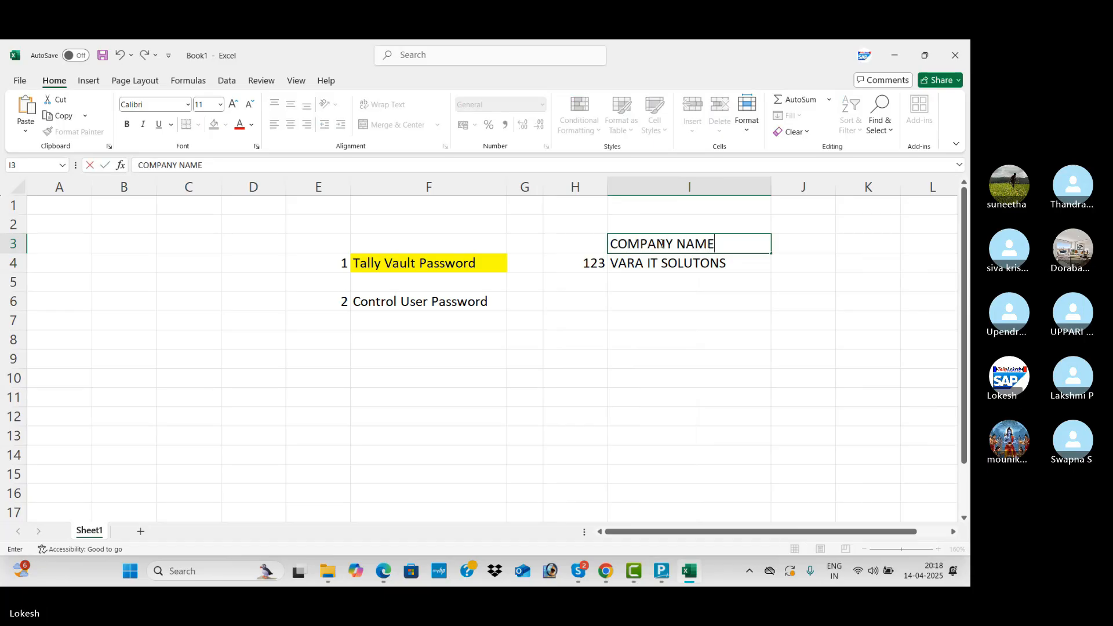
{"action": "key", "text": "Tab"}
{"action": "key", "text": "Return"}
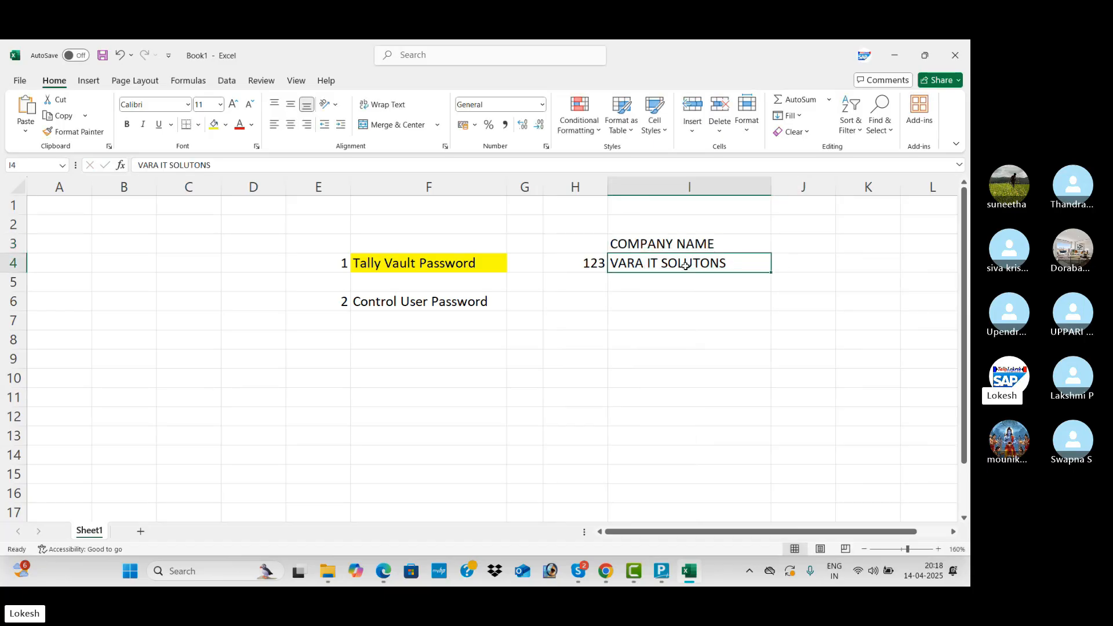
{"action": "left_click", "coordinate": [214, 124]}
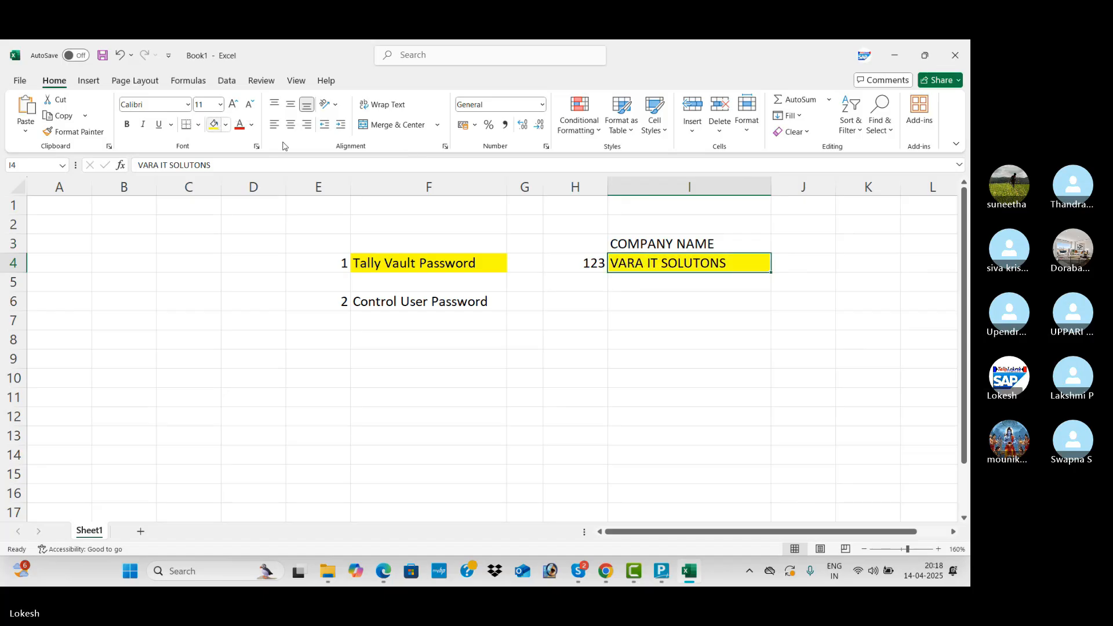
{"action": "left_click", "coordinate": [651, 287]}
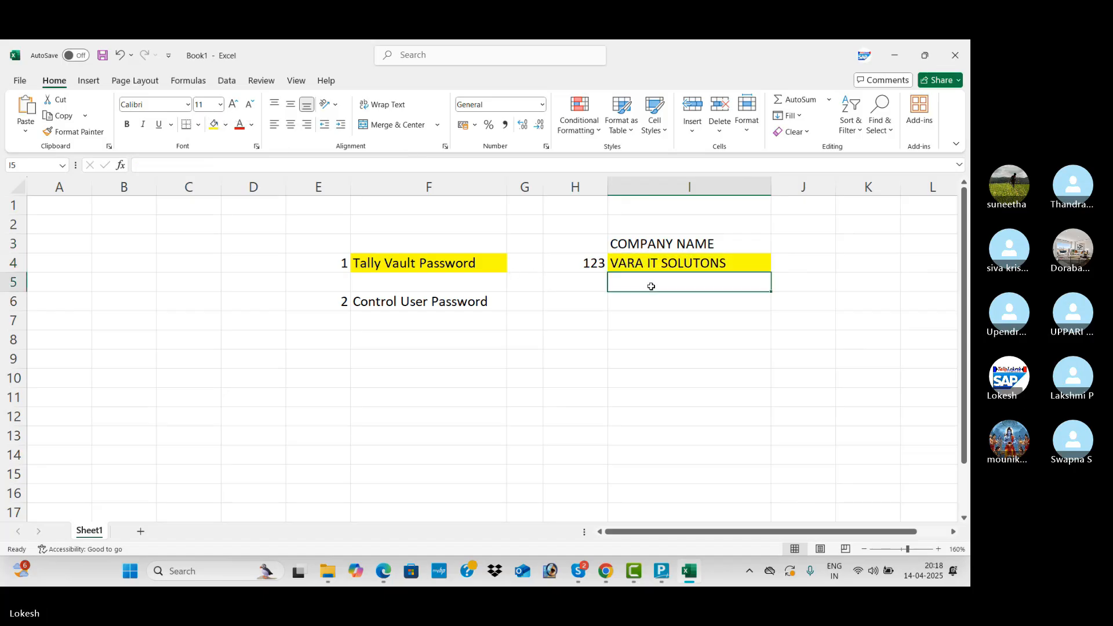
{"action": "type", "text": "********"}
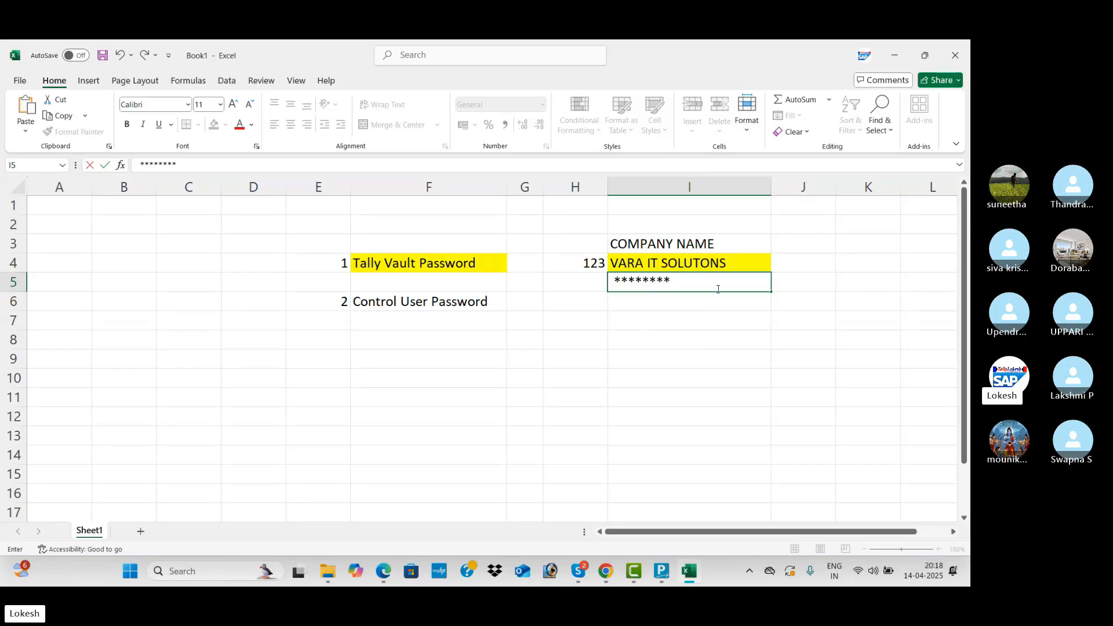
Centre the contents of the F3:I5 block.
{"action": "left_click", "coordinate": [784, 286]}
{"action": "left_click_drag", "start_coordinate": [473, 261], "coordinate": [685, 273]}
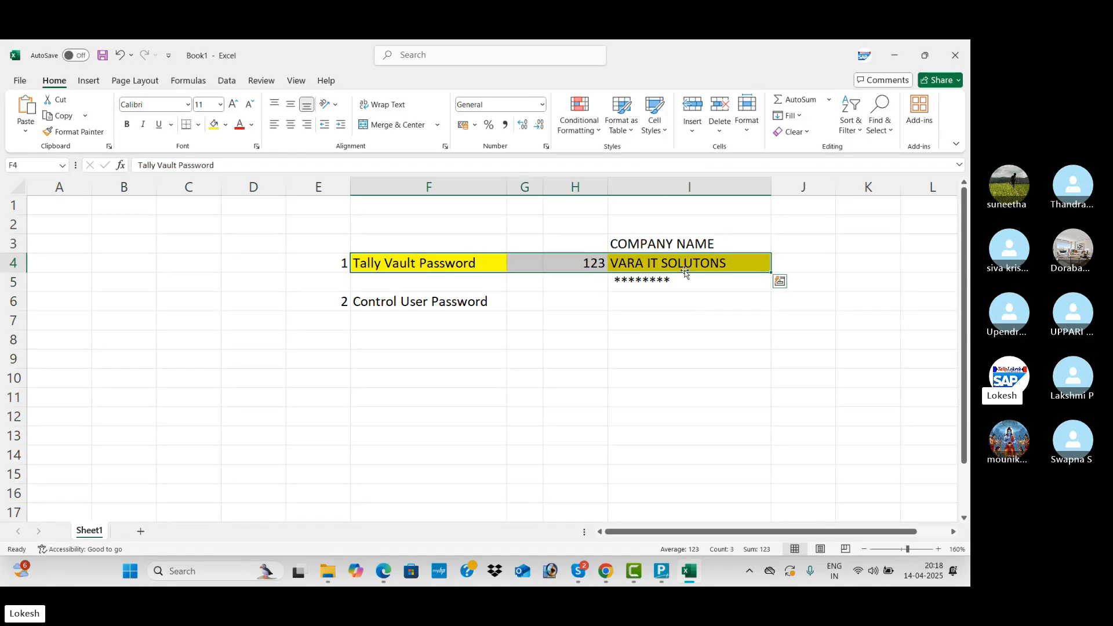
{"action": "left_click_drag", "start_coordinate": [499, 238], "coordinate": [667, 274]}
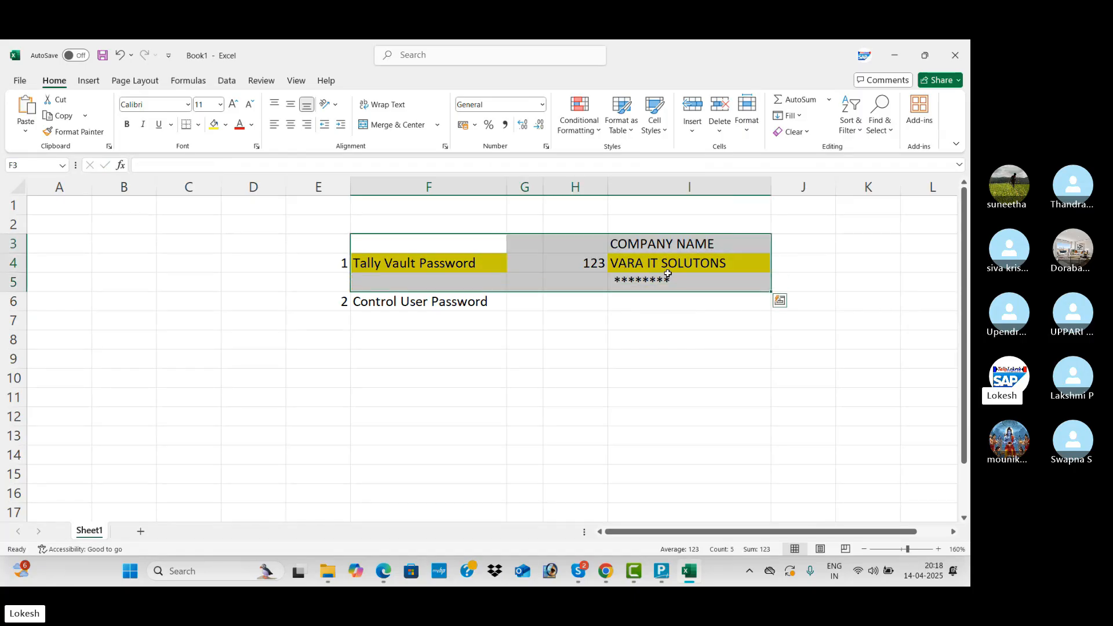
{"action": "left_click", "coordinate": [296, 128]}
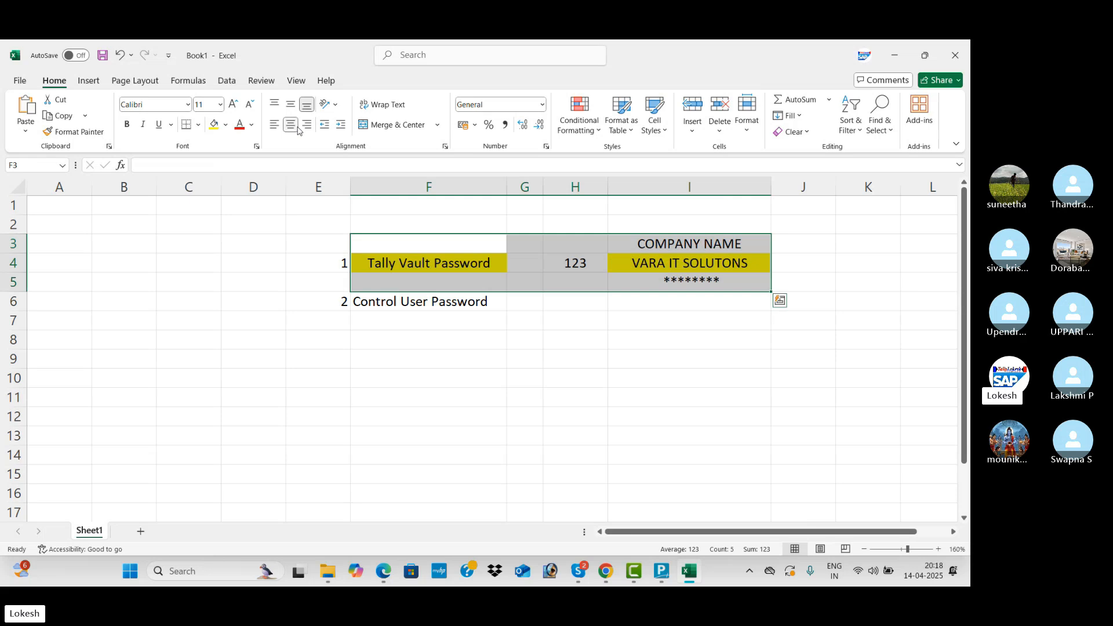
{"action": "left_click", "coordinate": [698, 281]}
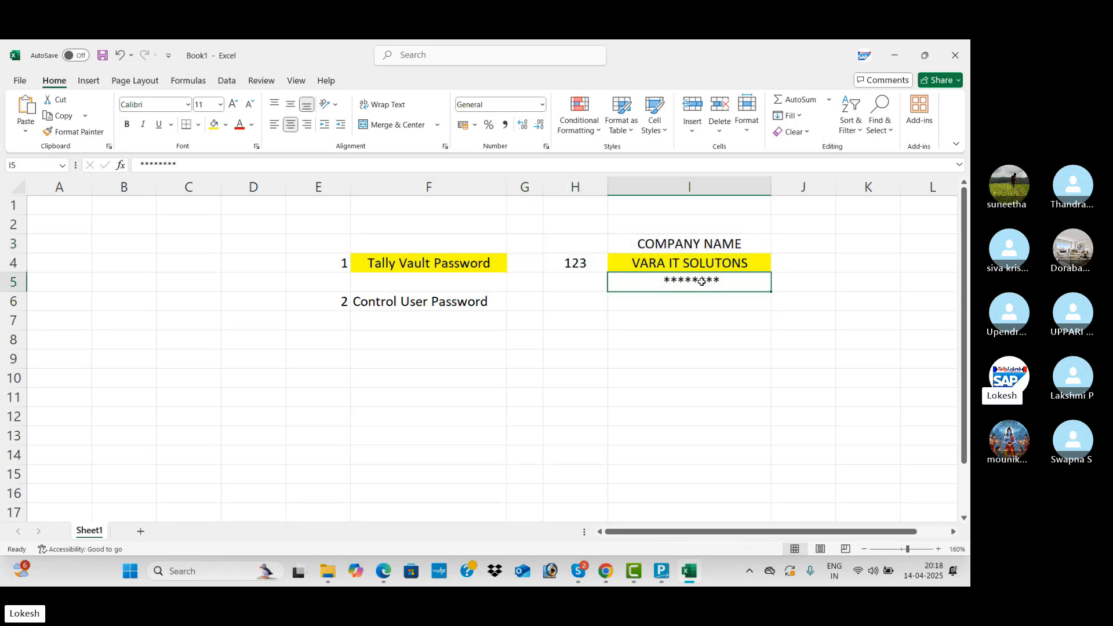
{"action": "left_click", "coordinate": [577, 264]}
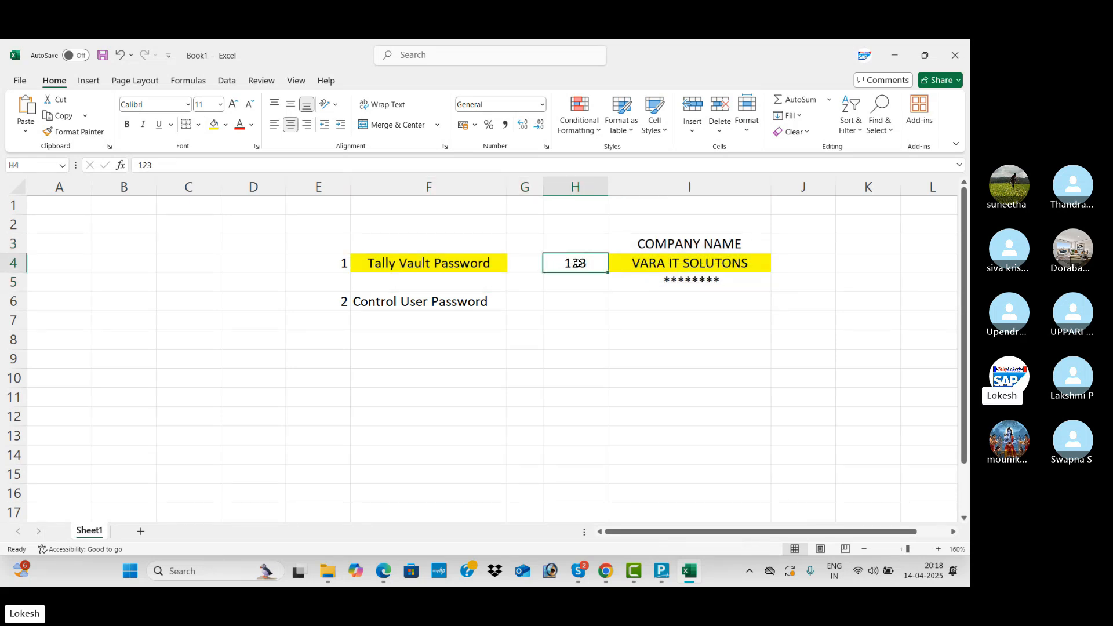
{"action": "left_click", "coordinate": [584, 282]}
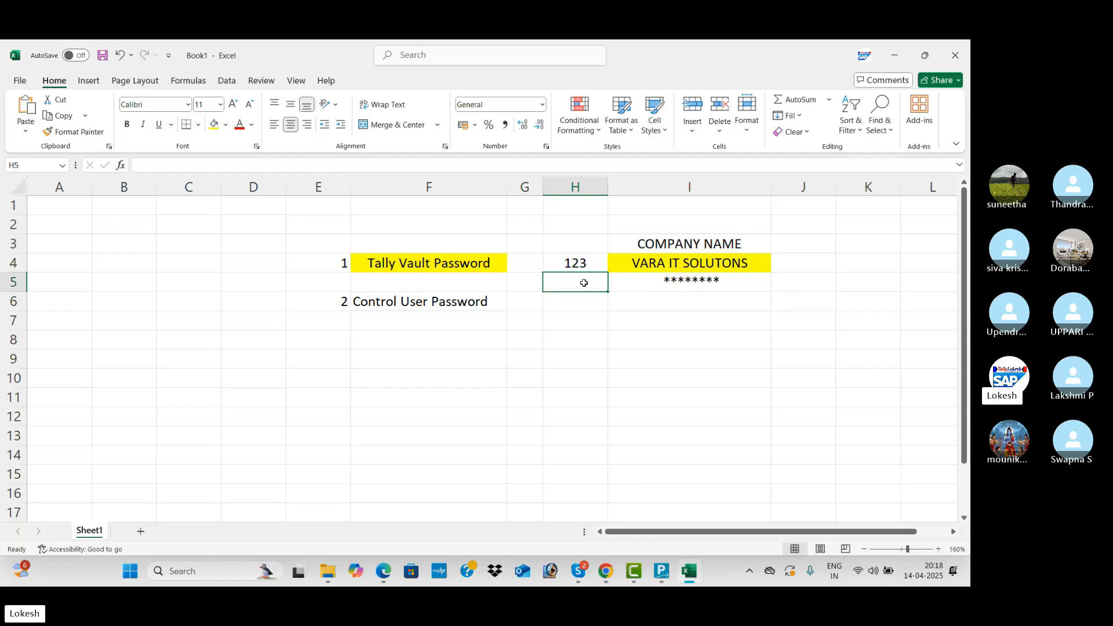
{"action": "type", "text": "12345"}
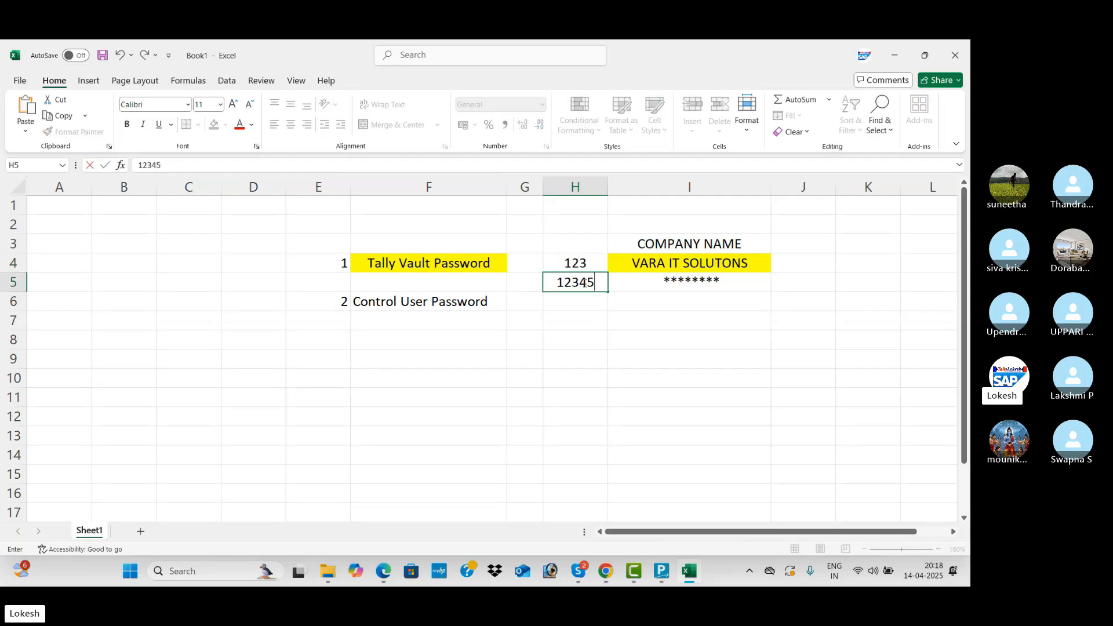
{"action": "left_click", "coordinate": [634, 295]}
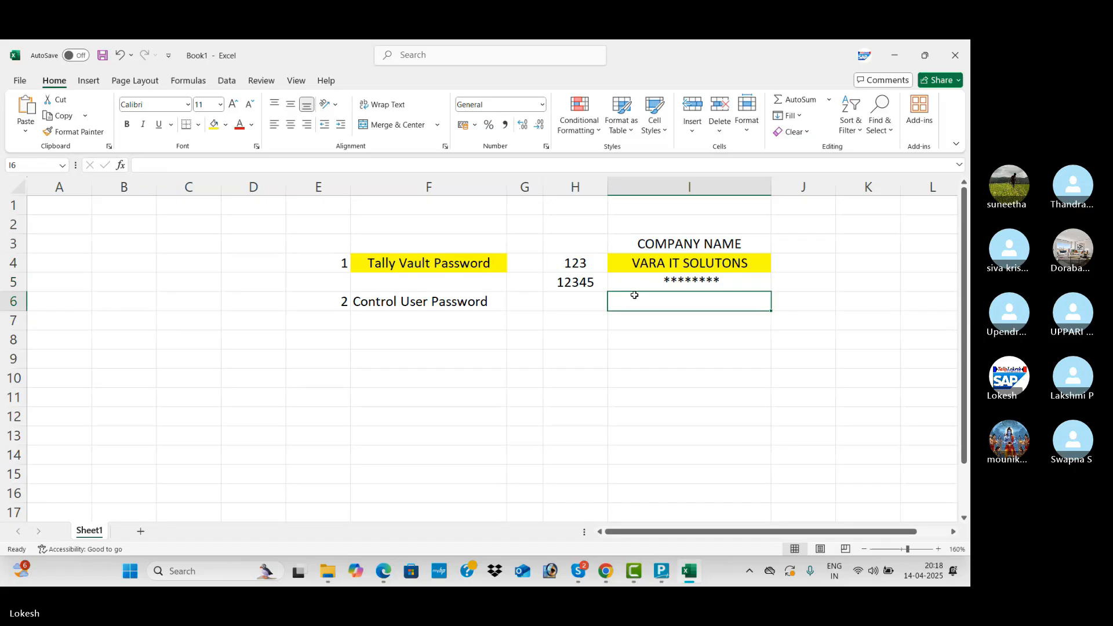
{"action": "left_click", "coordinate": [584, 264]}
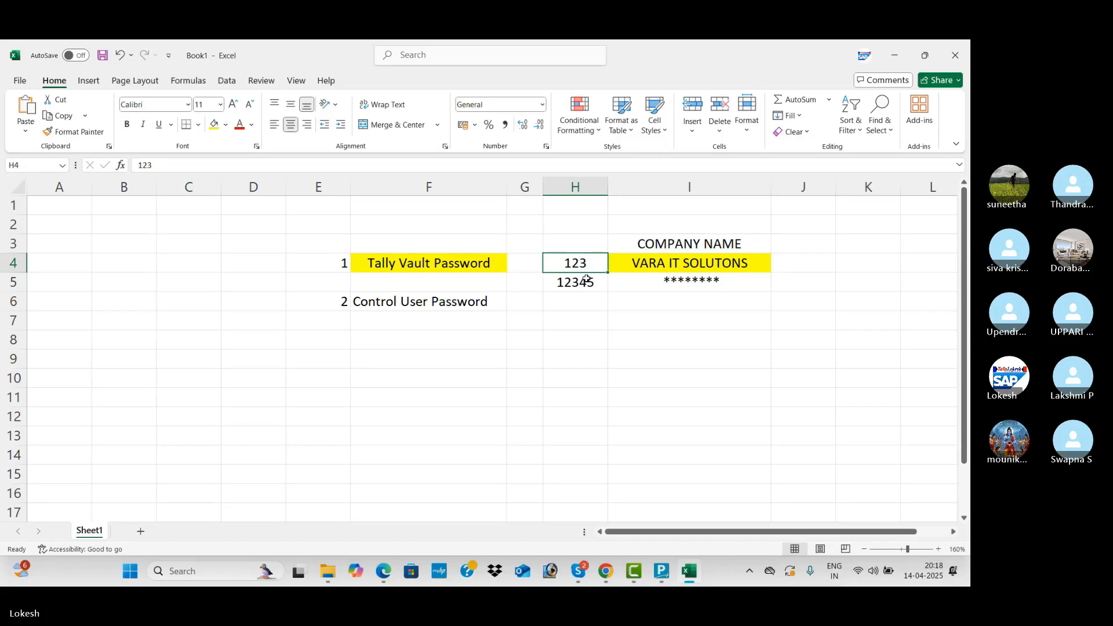
{"action": "left_click", "coordinate": [585, 282]}
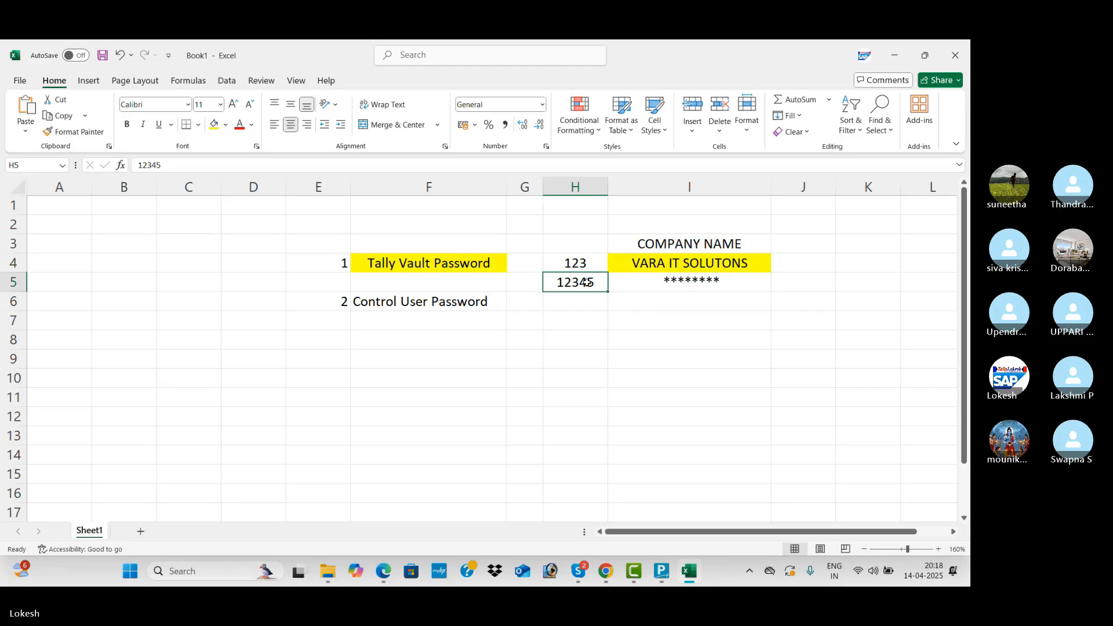
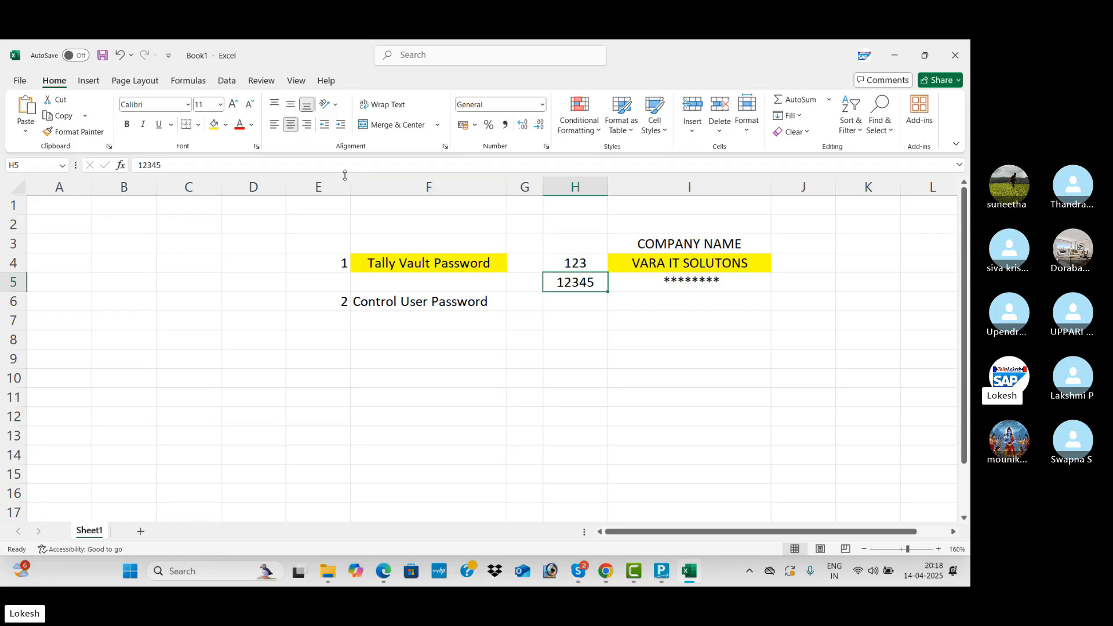
Fill H5 yellow, then check the highlighted cells H4, H5, I4 and I5.
{"action": "left_click", "coordinate": [217, 128]}
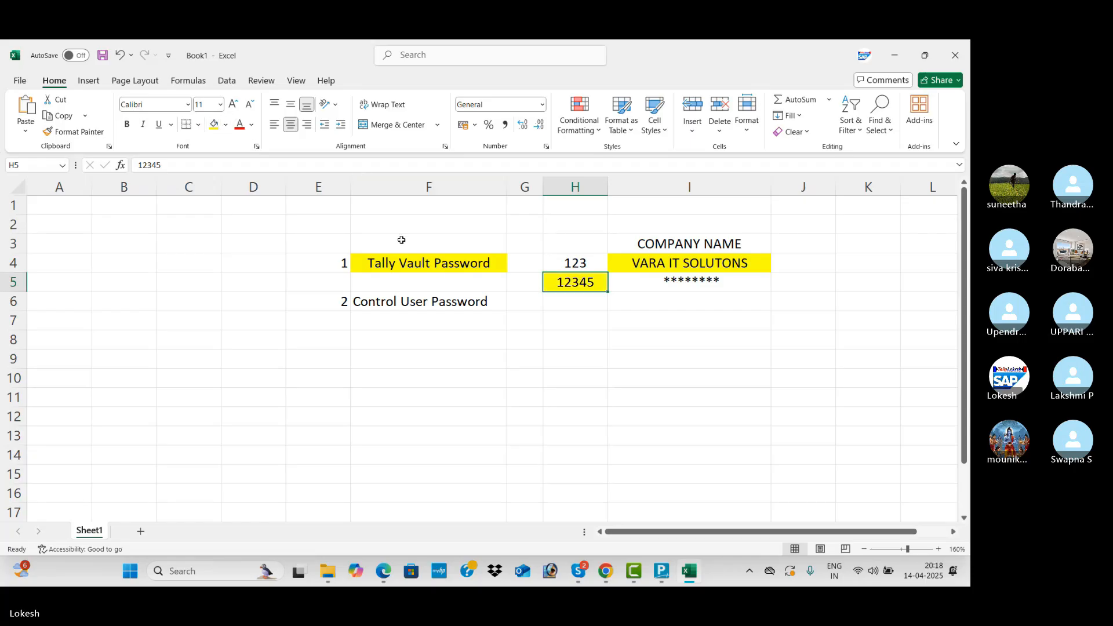
{"action": "left_click", "coordinate": [461, 296]}
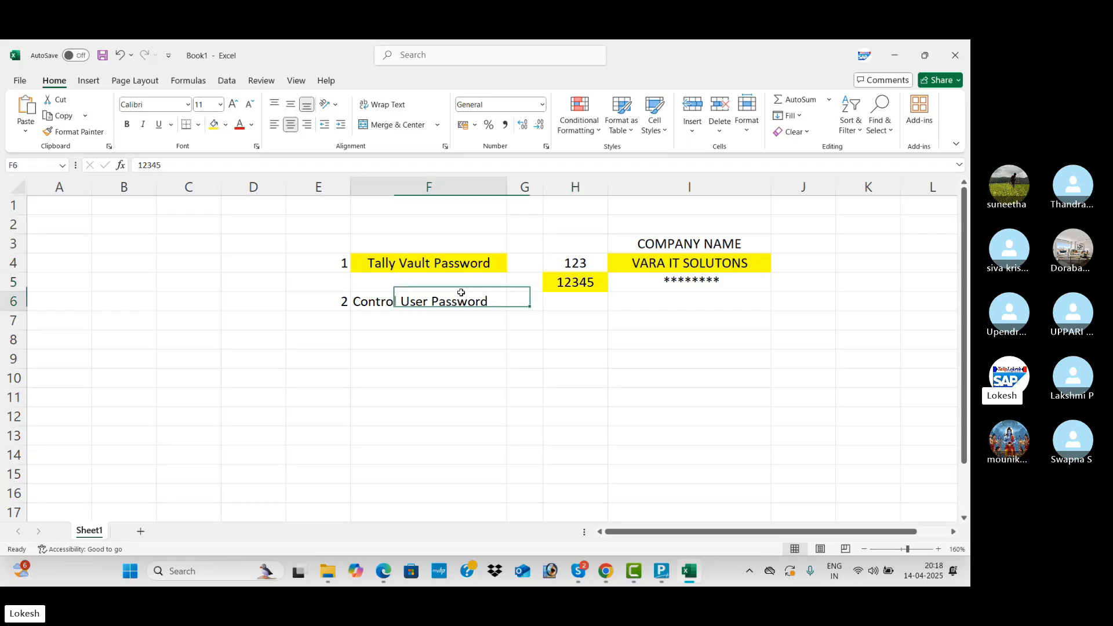
{"action": "left_click", "coordinate": [686, 265]}
{"action": "left_click", "coordinate": [685, 286]}
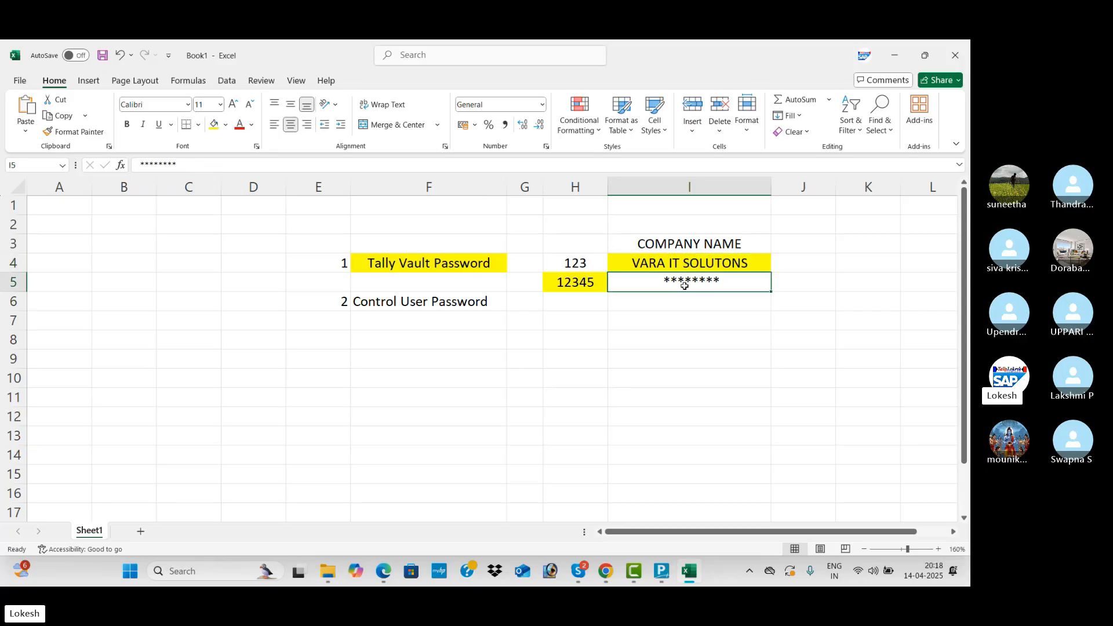
{"action": "left_click", "coordinate": [585, 262]}
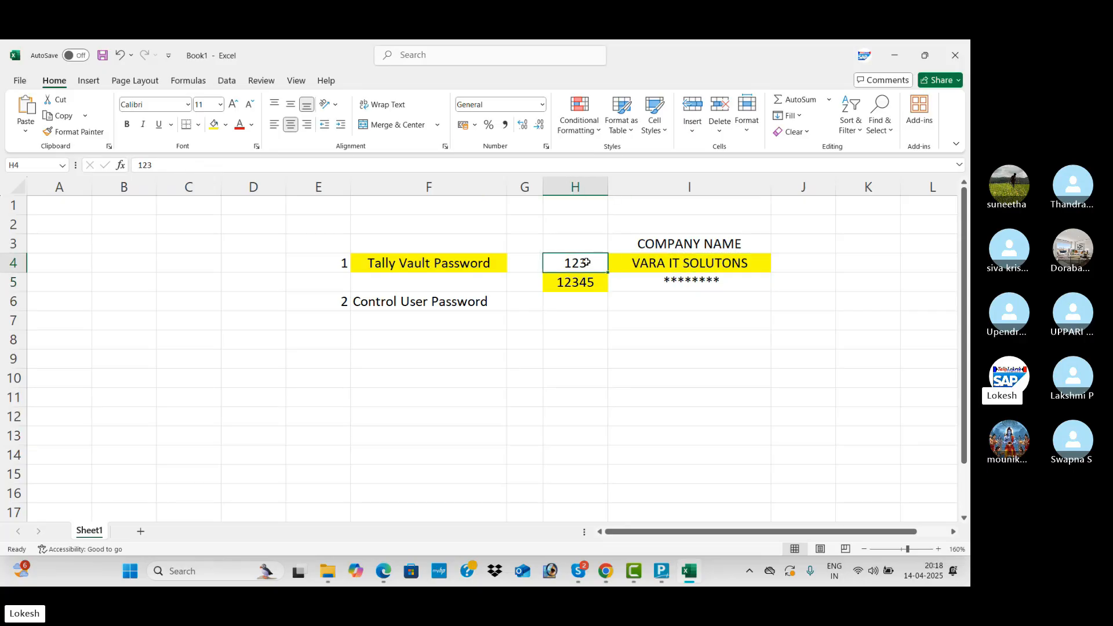
{"action": "left_click", "coordinate": [597, 281]}
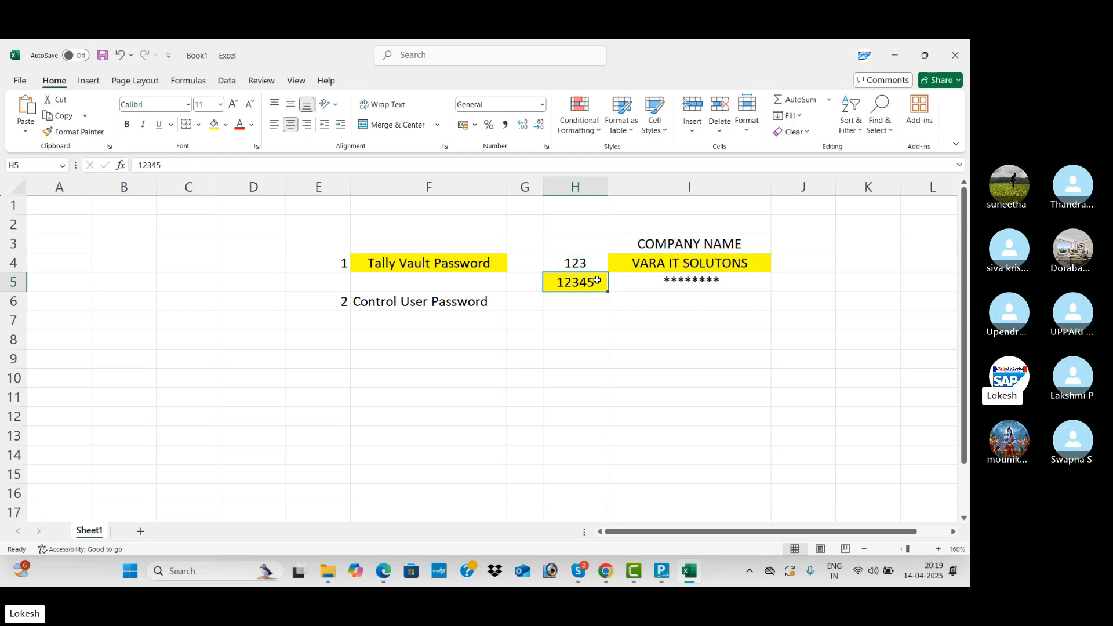
{"action": "left_click", "coordinate": [594, 260]}
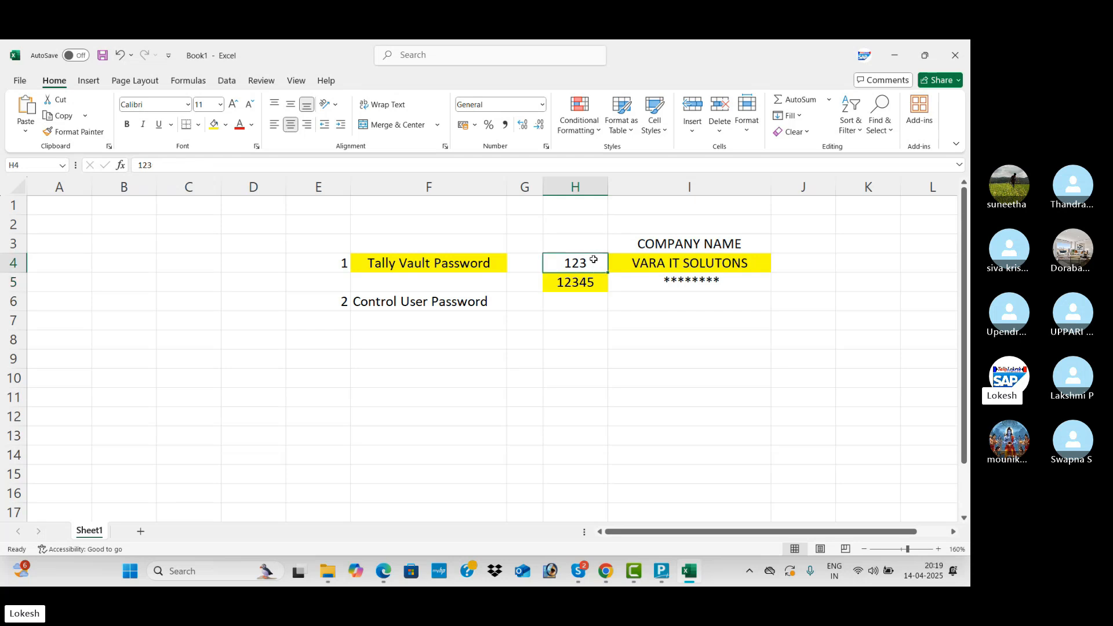
Move the Control User Password entry from row 6 down to E8.
{"action": "left_click_drag", "start_coordinate": [338, 300], "coordinate": [425, 302]}
{"action": "key", "text": "ctrl+c"}
{"action": "left_click", "coordinate": [341, 335]}
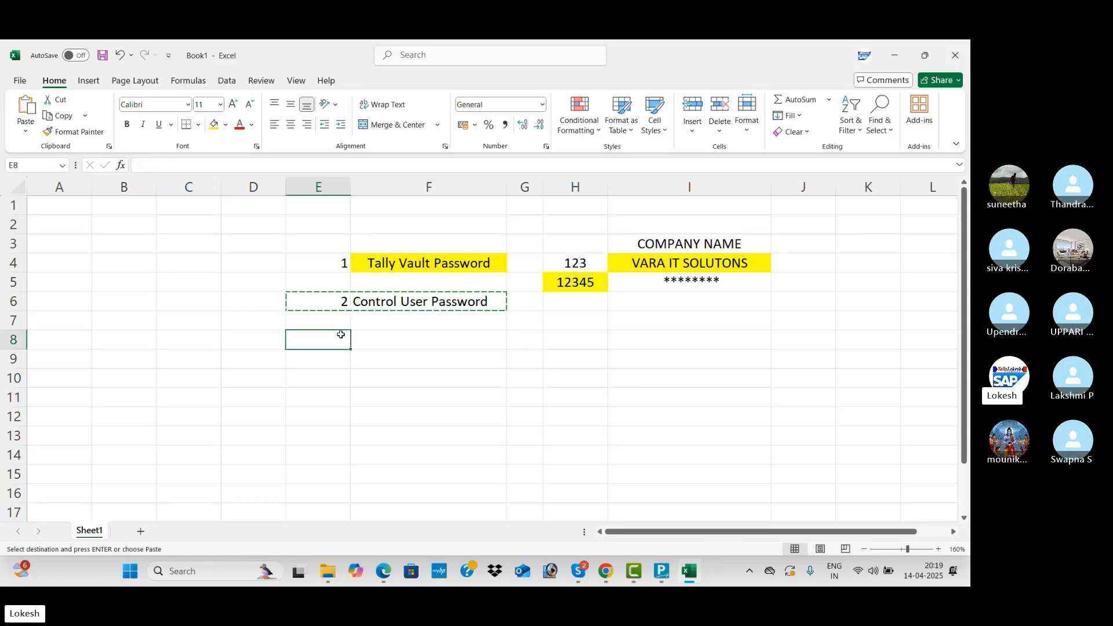
{"action": "key", "text": "ctrl+v"}
Enter a 'User Name' label in H8 with a sample user name in I8.
{"action": "left_click", "coordinate": [571, 339]}
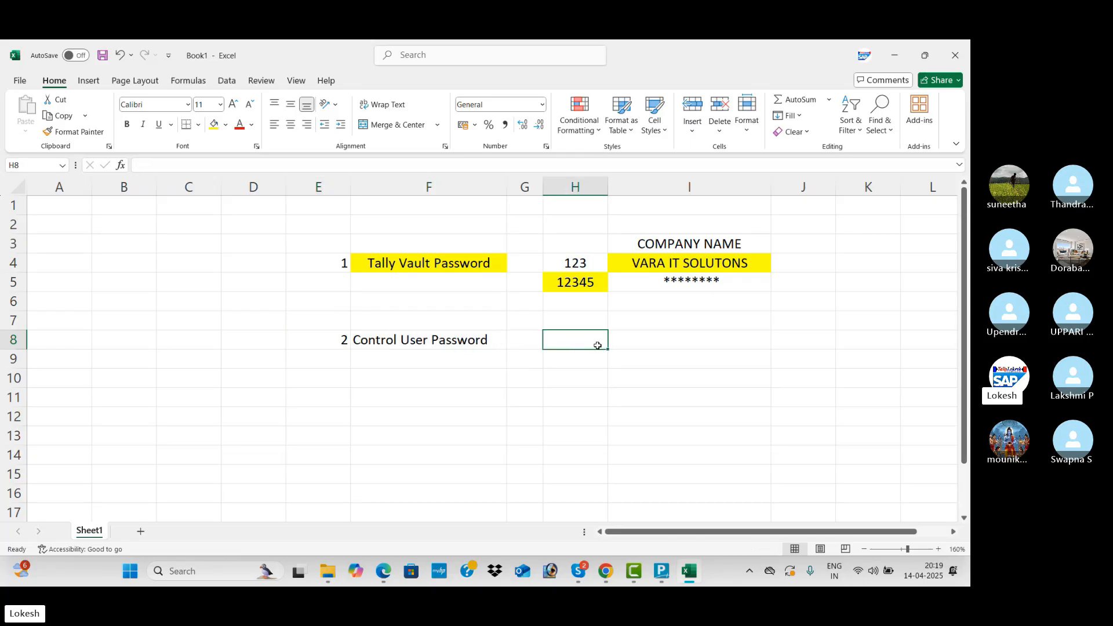
{"action": "type", "text": "123"}
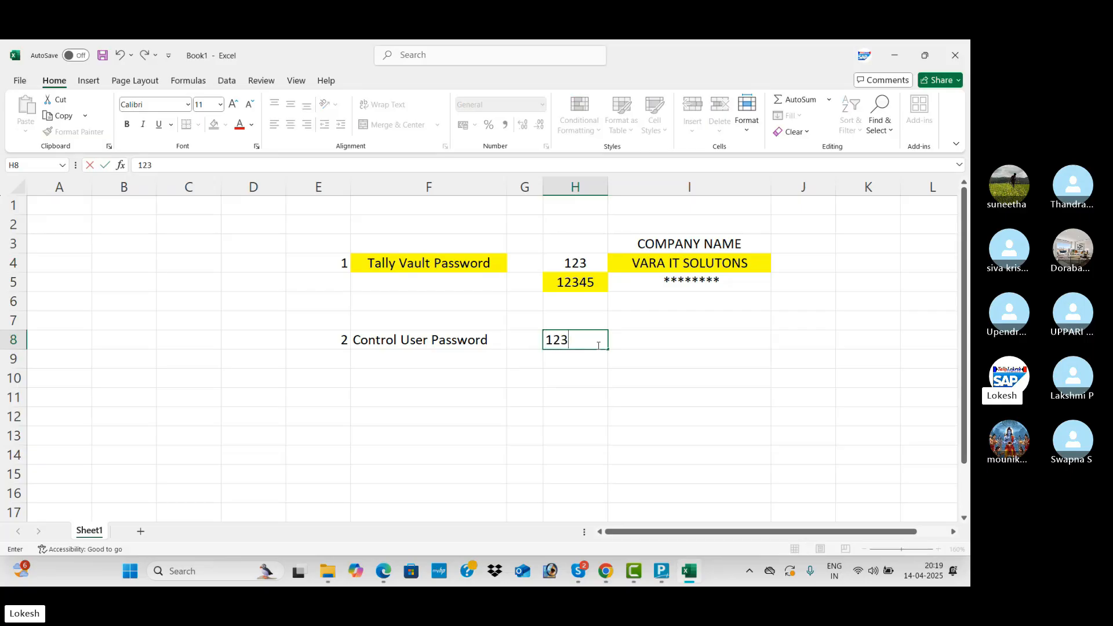
{"action": "key", "text": "BackSpace"}
{"action": "key", "text": "BackSpace"}
{"action": "left_click", "coordinate": [604, 361]}
{"action": "left_click", "coordinate": [585, 344]}
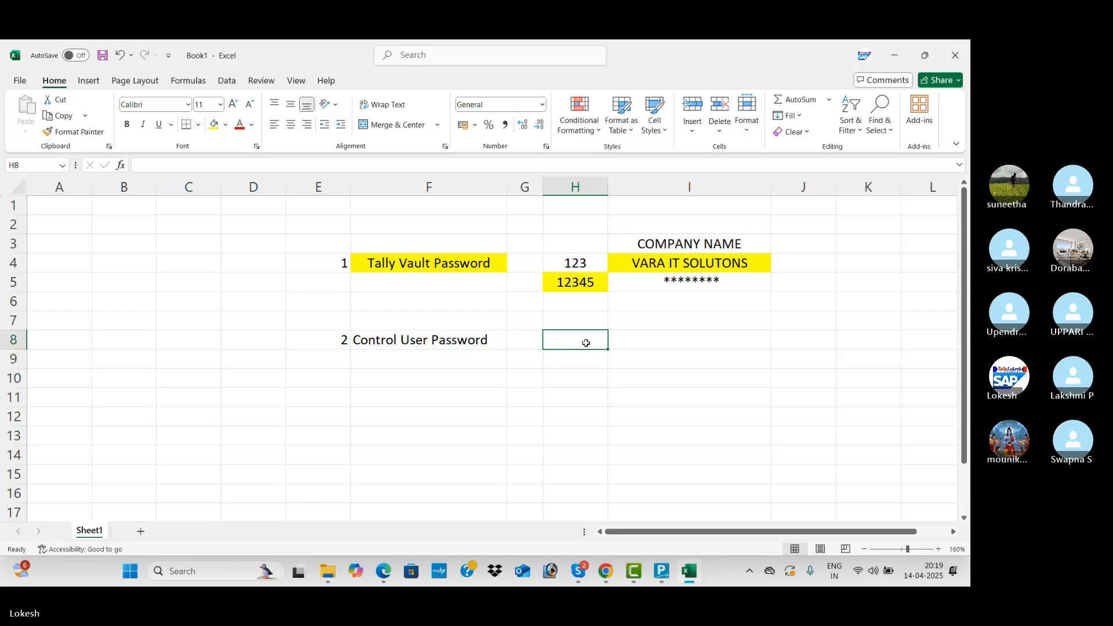
{"action": "type", "text": "uSE"}
{"action": "key", "text": "BackSpace"}
{"action": "key", "text": "BackSpace"}
{"action": "key", "text": "BackSpace"}
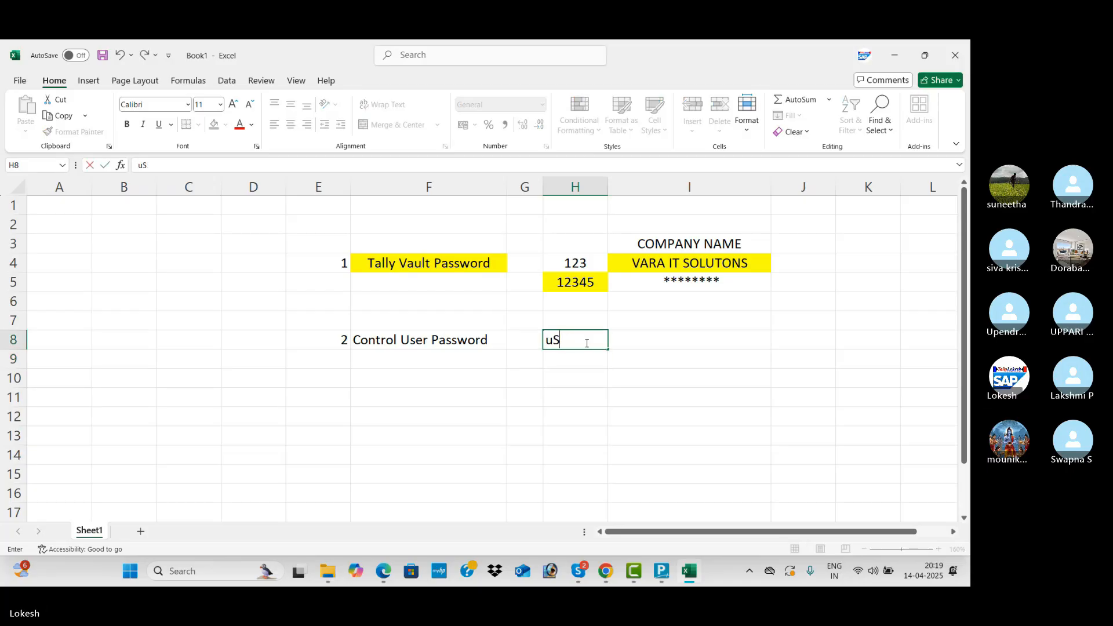
{"action": "type", "text": "U"}
{"action": "type", "text": "ser Name"}
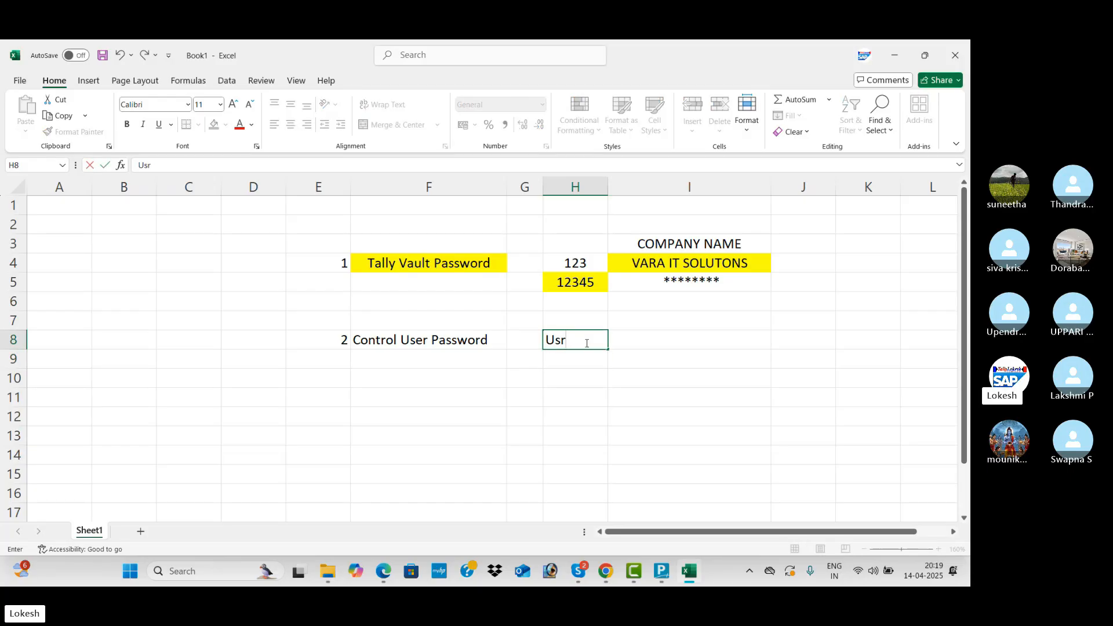
{"action": "key", "text": "BackSpace"}
{"action": "type", "text": "er Name"}
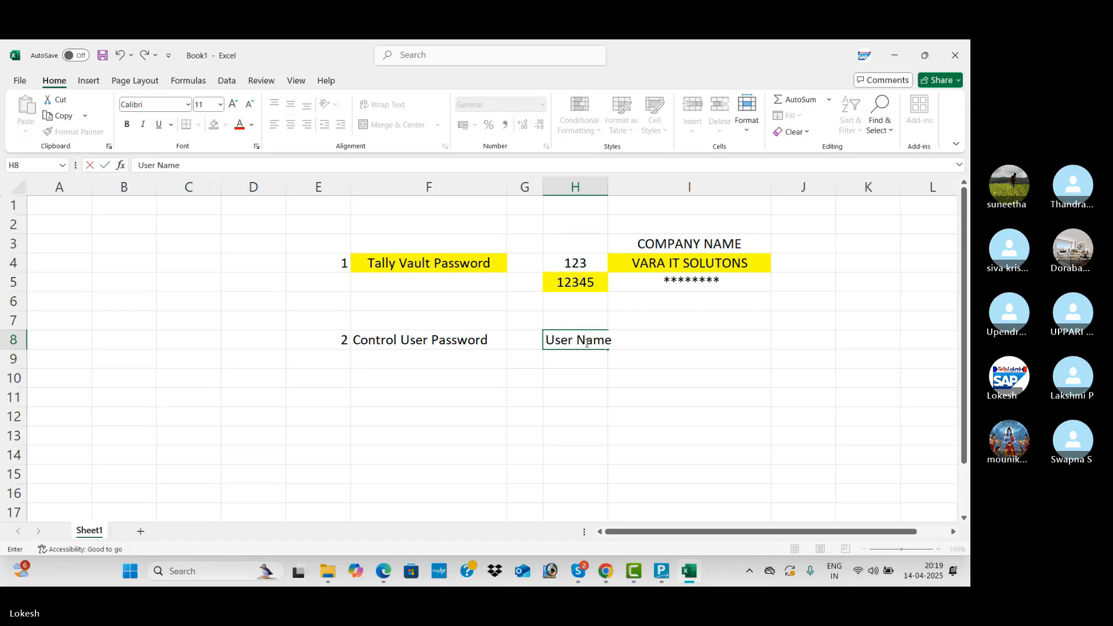
{"action": "key", "text": "Tab"}
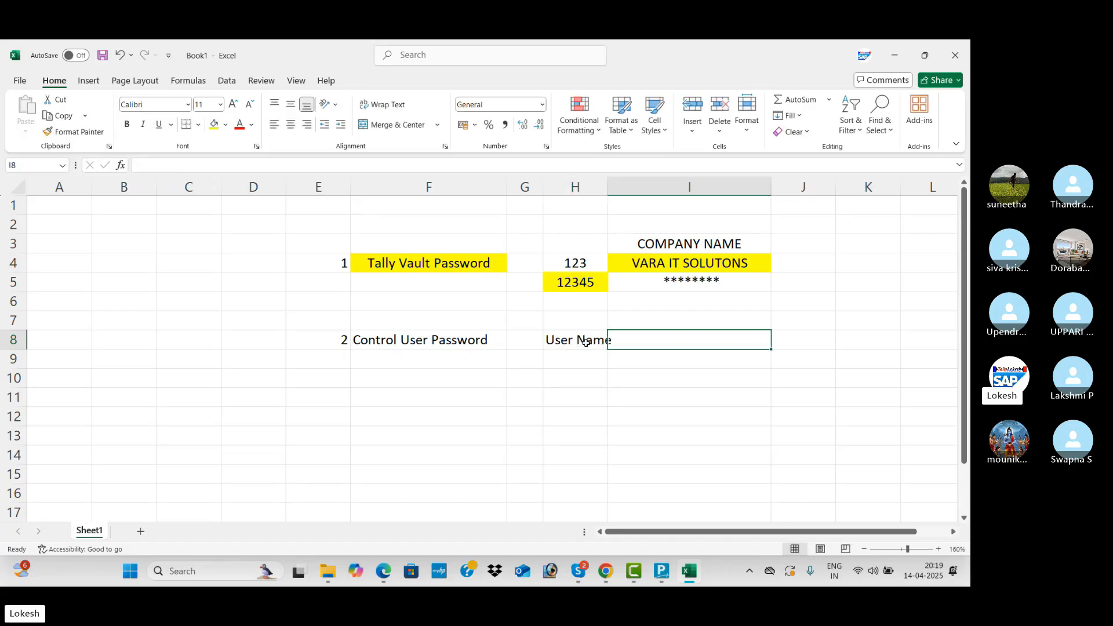
{"action": "type", "text": "tally"}
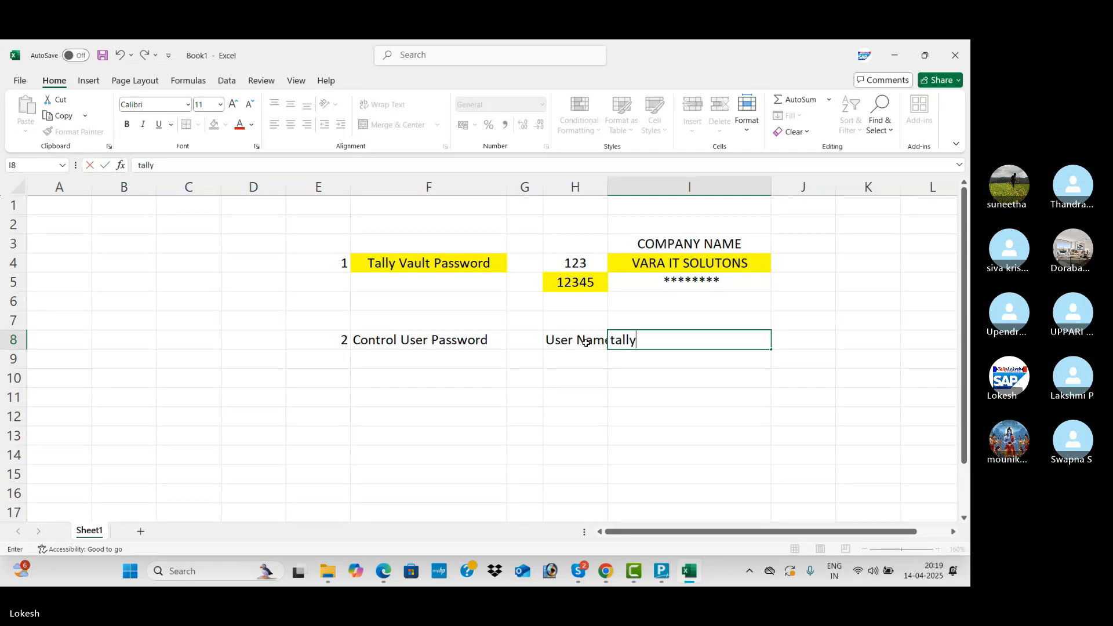
{"action": "key", "text": "Return"}
Add a 'Password' label in H9 with a sample password, and autofit column H.
{"action": "key", "text": "Left"}
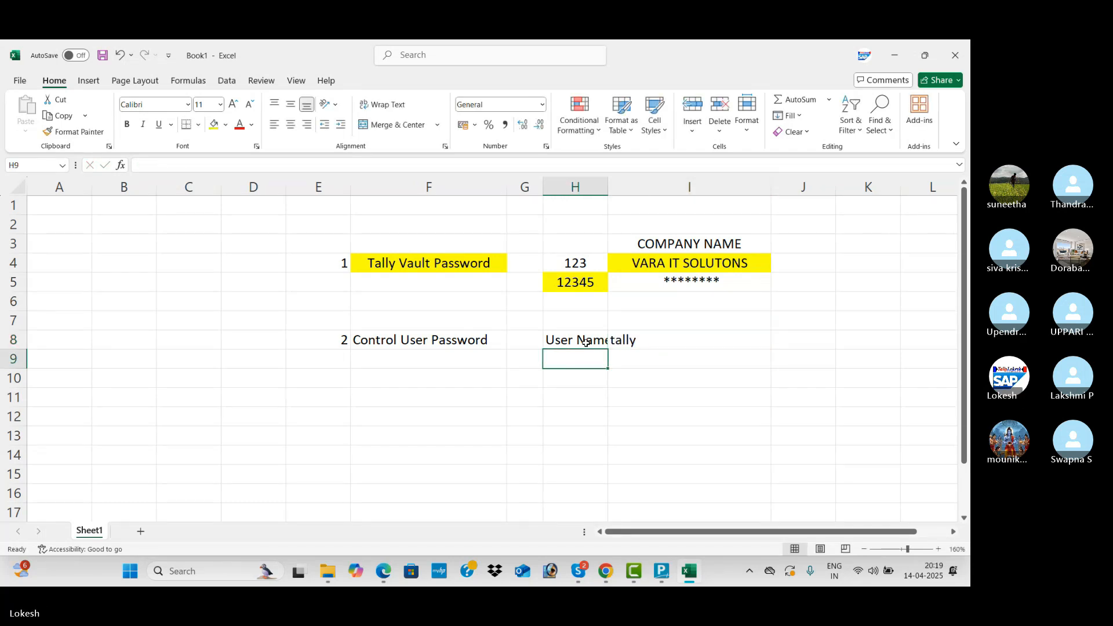
{"action": "type", "text": "Password"}
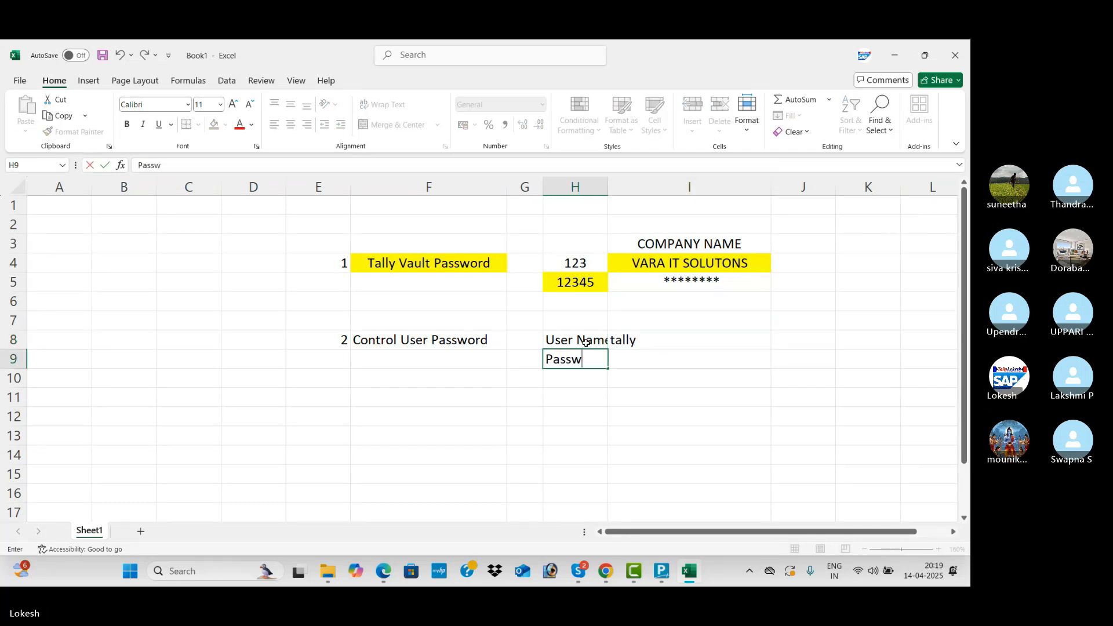
{"action": "key", "text": "Tab"}
{"action": "type", "text": "123"}
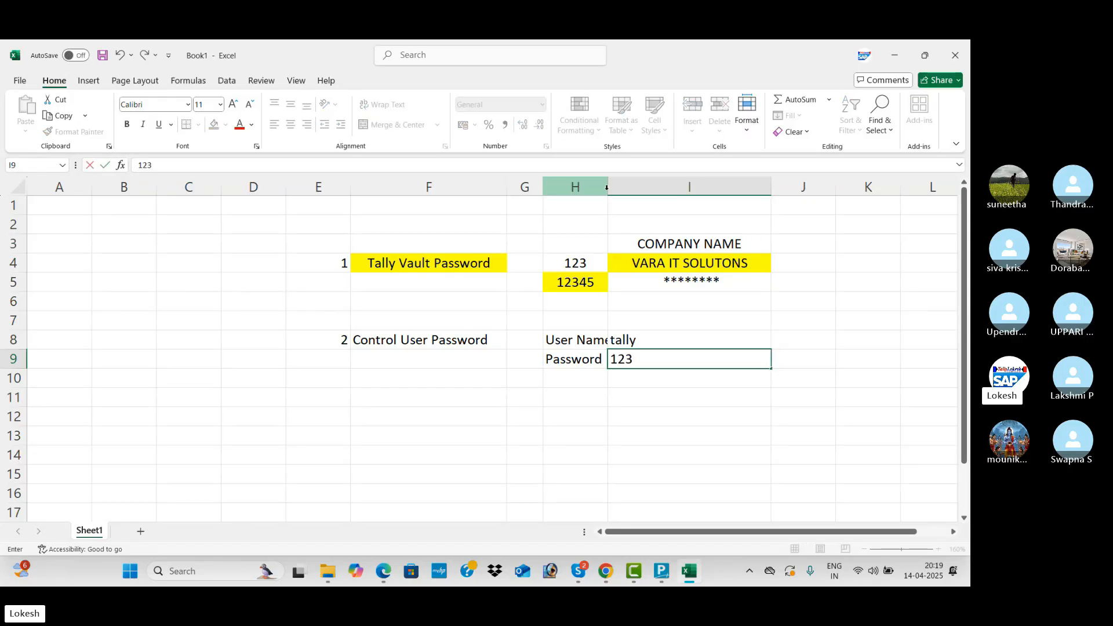
{"action": "left_click", "coordinate": [603, 187]}
{"action": "double_click", "coordinate": [607, 188]}
{"action": "left_click", "coordinate": [653, 336]}
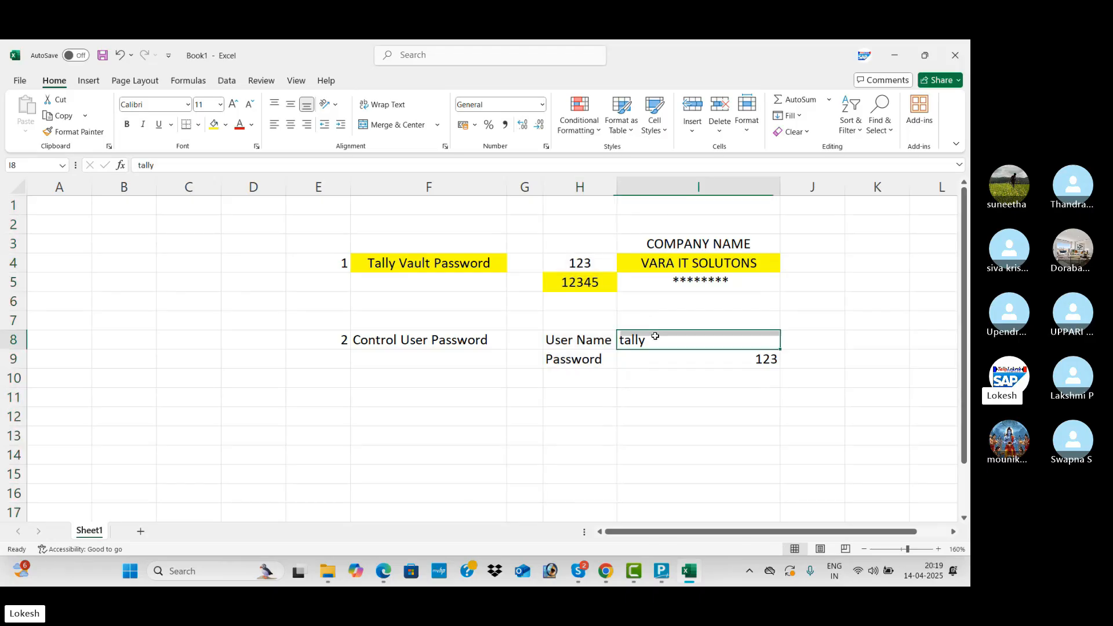
{"action": "left_click_drag", "start_coordinate": [597, 338], "coordinate": [690, 373]}
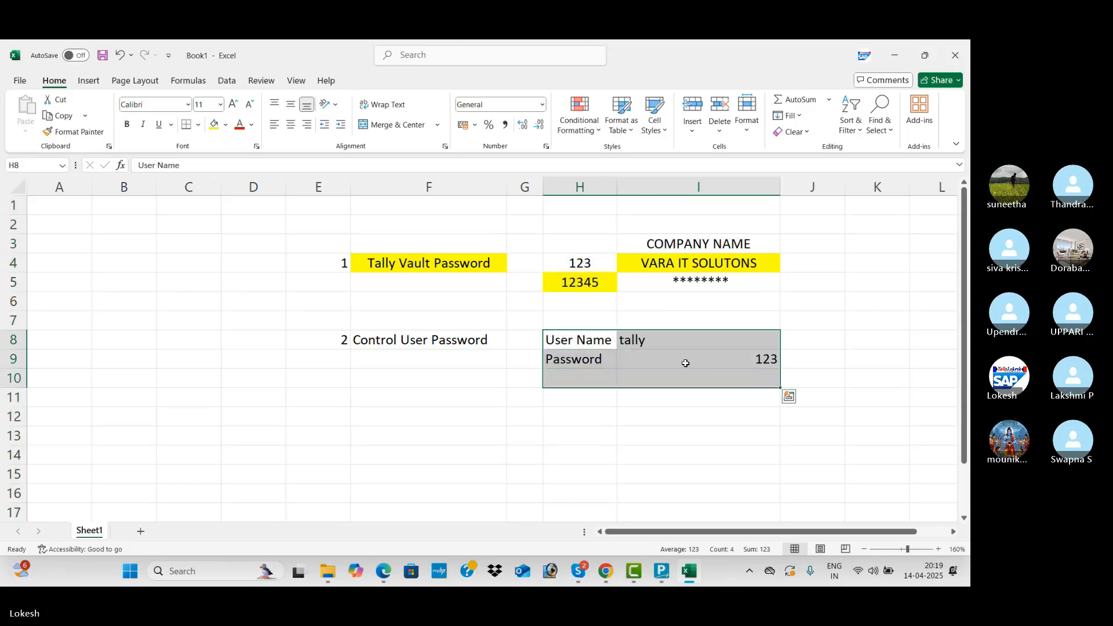
{"action": "left_click", "coordinate": [293, 129]}
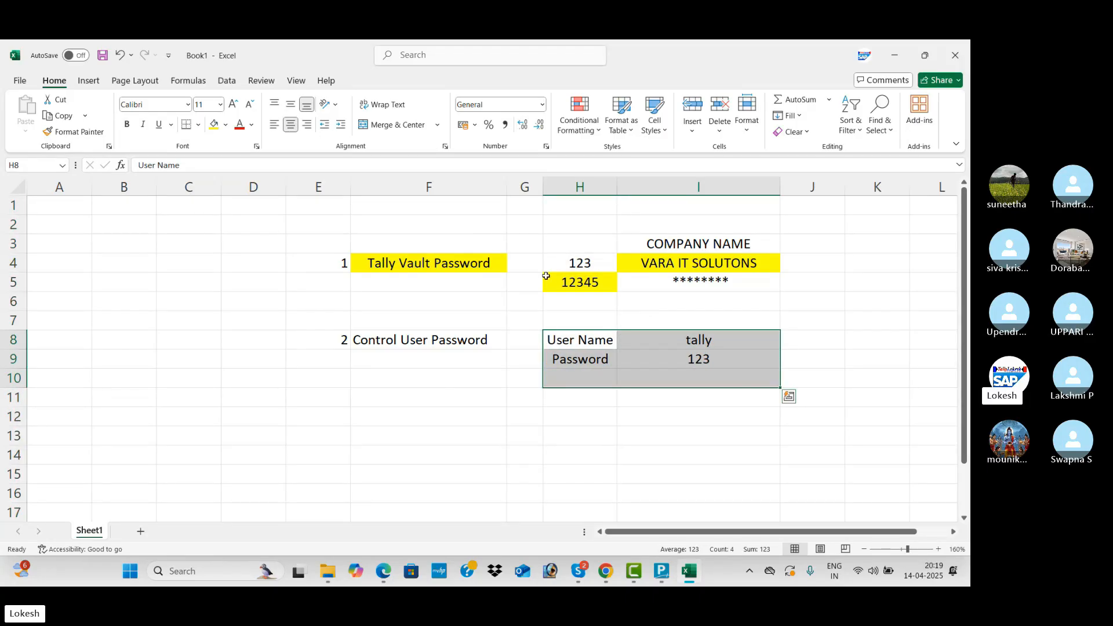
{"action": "left_click", "coordinate": [648, 342]}
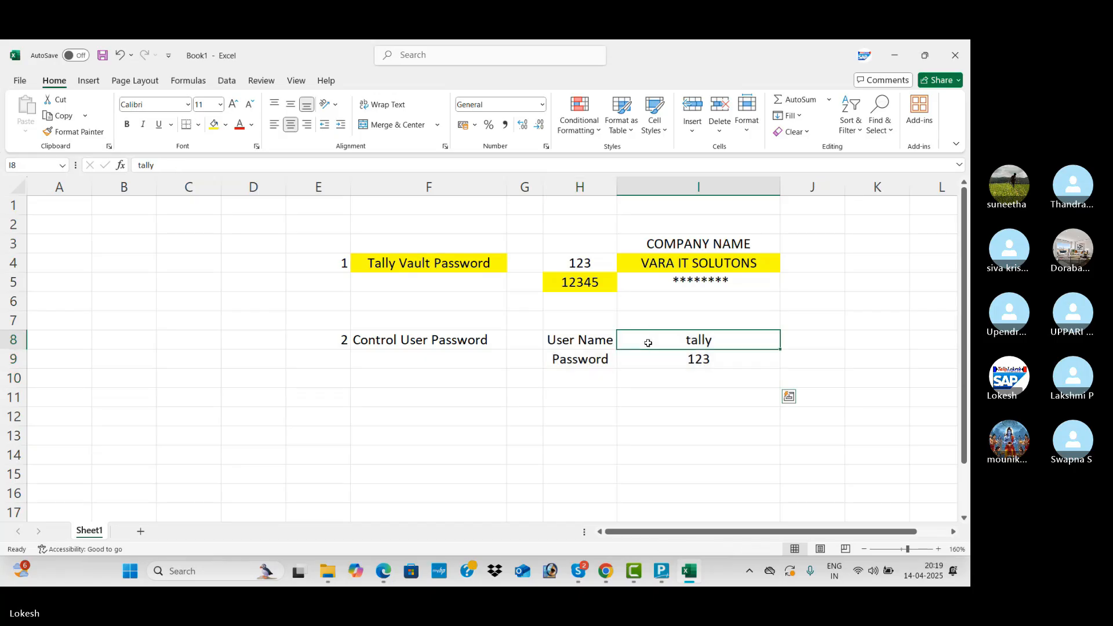
{"action": "left_click", "coordinate": [606, 340]}
{"action": "left_click", "coordinate": [666, 344]}
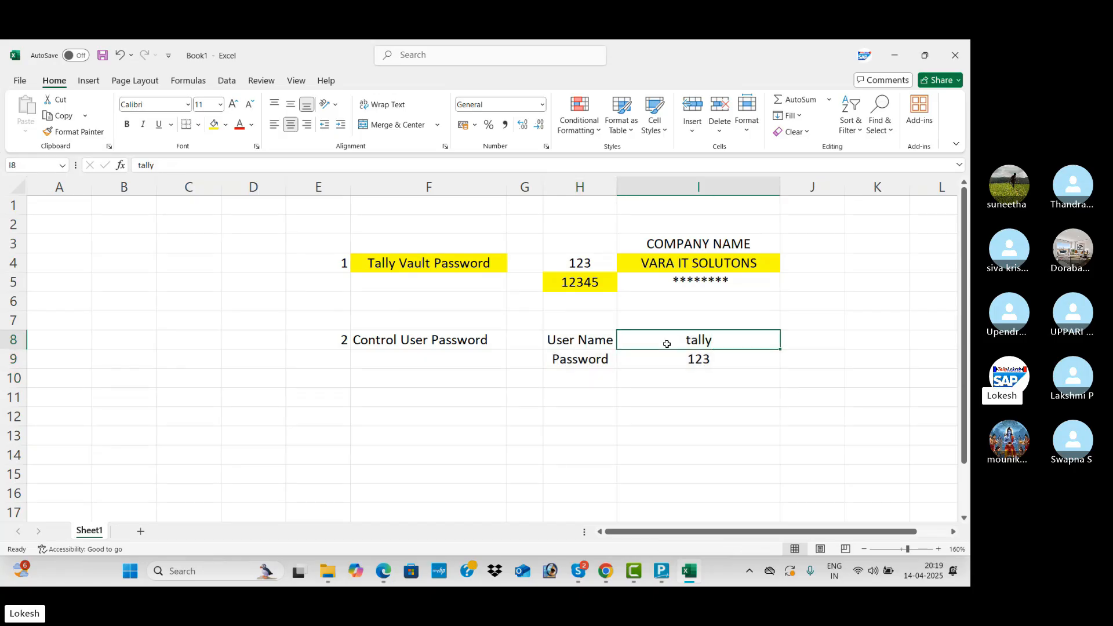
{"action": "left_click", "coordinate": [596, 357]}
{"action": "left_click", "coordinate": [596, 258]}
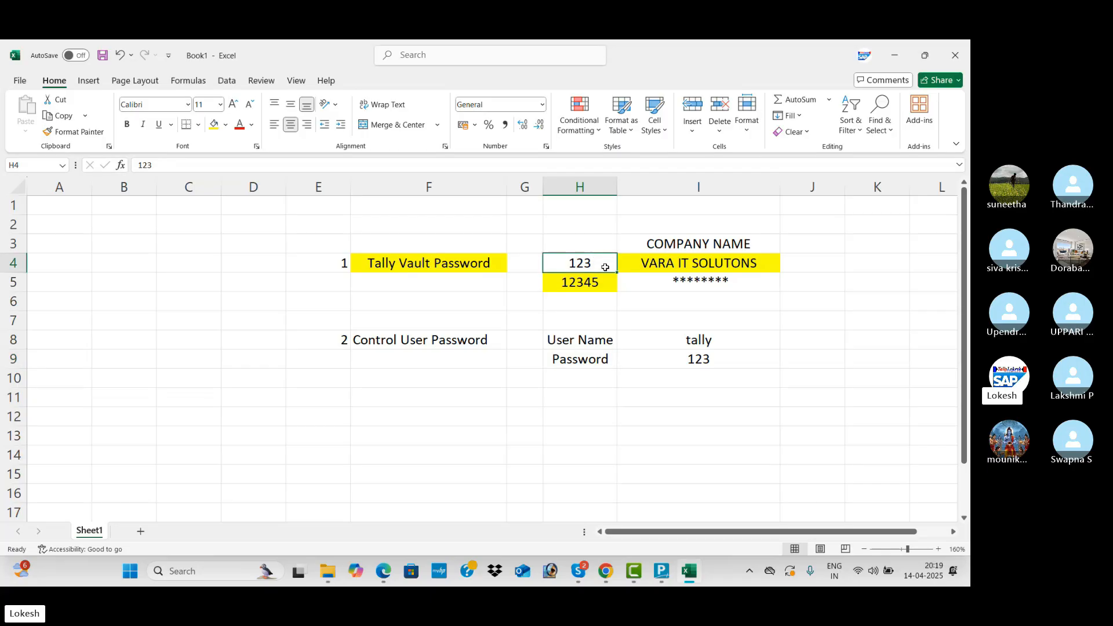
{"action": "double_click", "coordinate": [606, 267]}
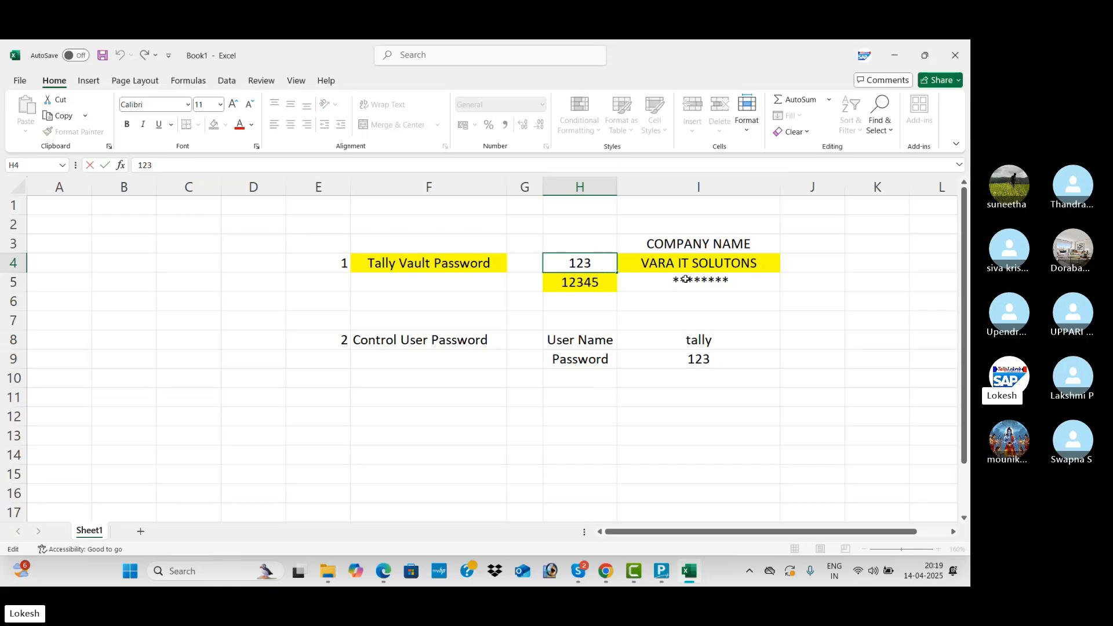
{"action": "left_click", "coordinate": [674, 338]}
{"action": "left_click", "coordinate": [599, 338]}
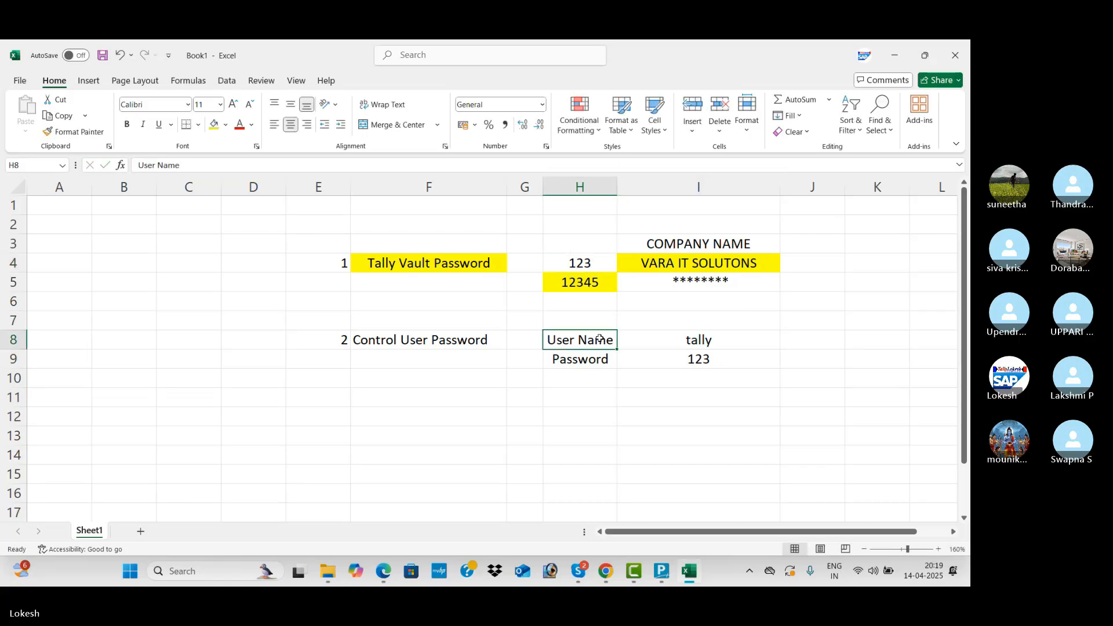
{"action": "left_click_drag", "start_coordinate": [599, 338], "coordinate": [675, 358]}
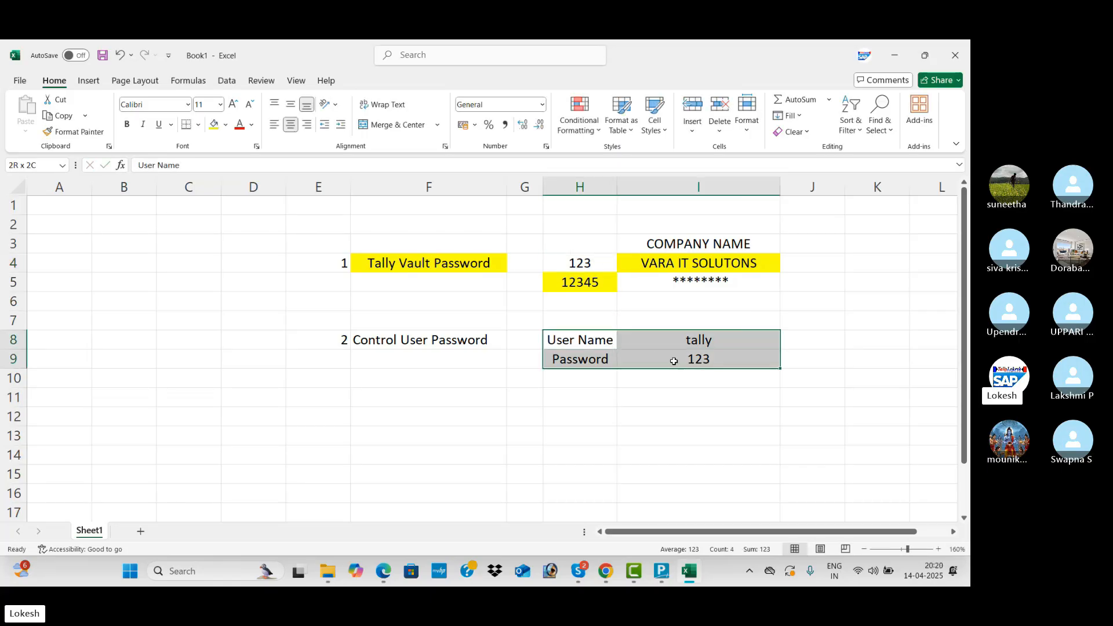
{"action": "left_click", "coordinate": [218, 127]}
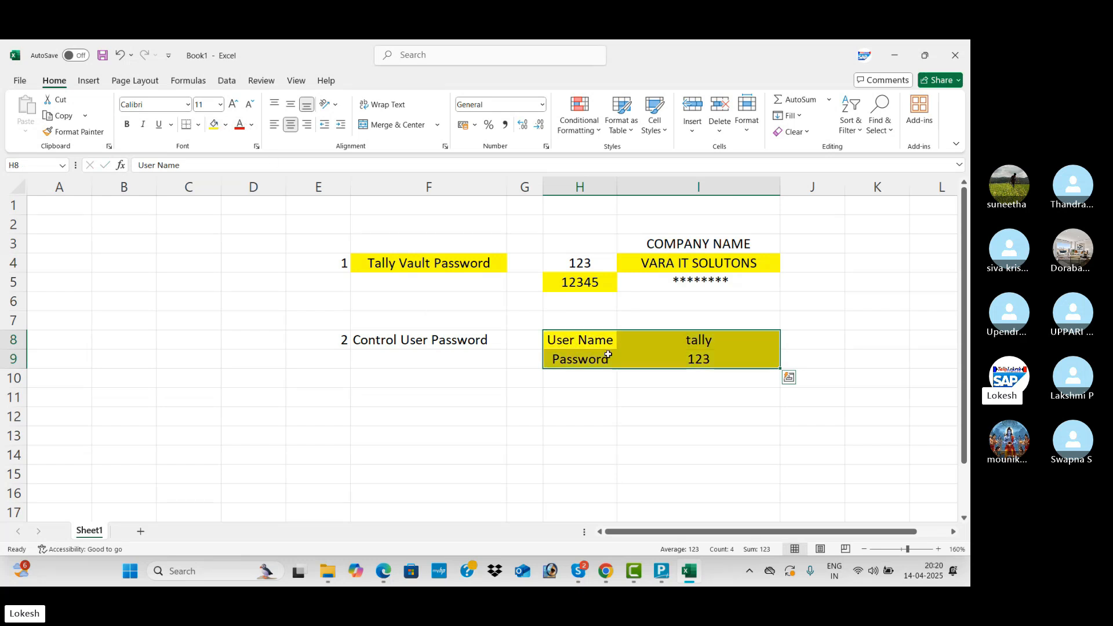
{"action": "left_click", "coordinate": [665, 345]}
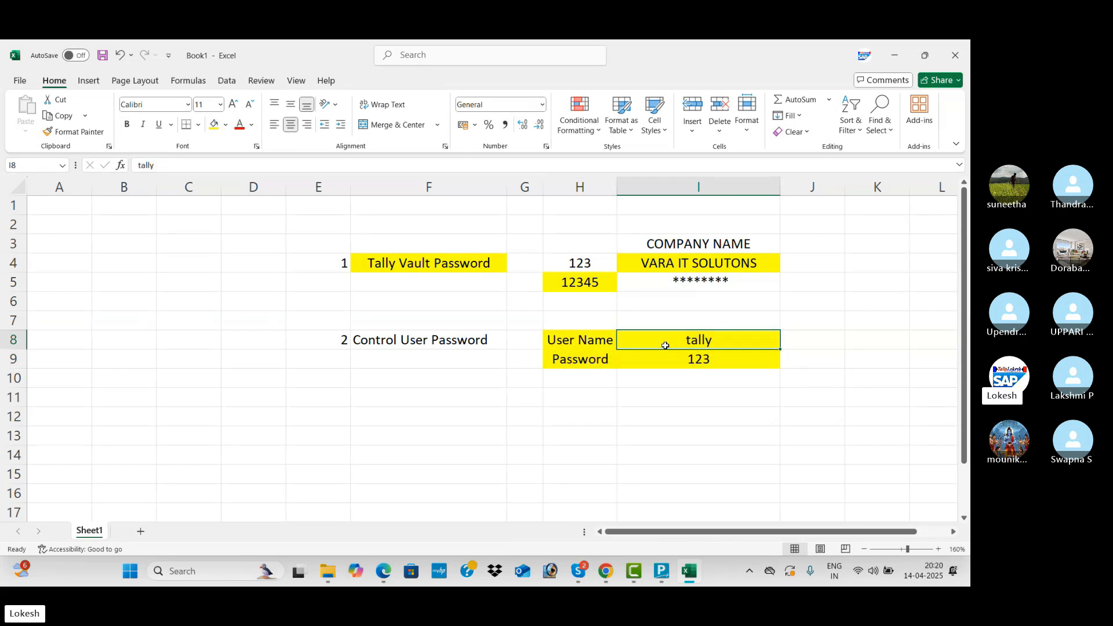
{"action": "left_click", "coordinate": [675, 366]}
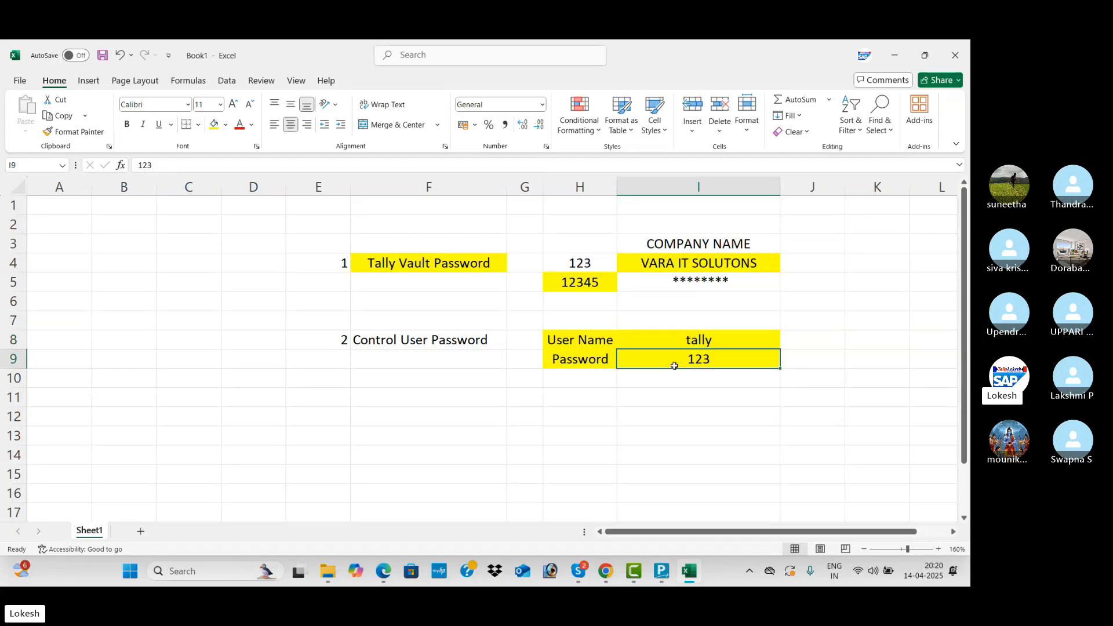
{"action": "left_click", "coordinate": [628, 396]}
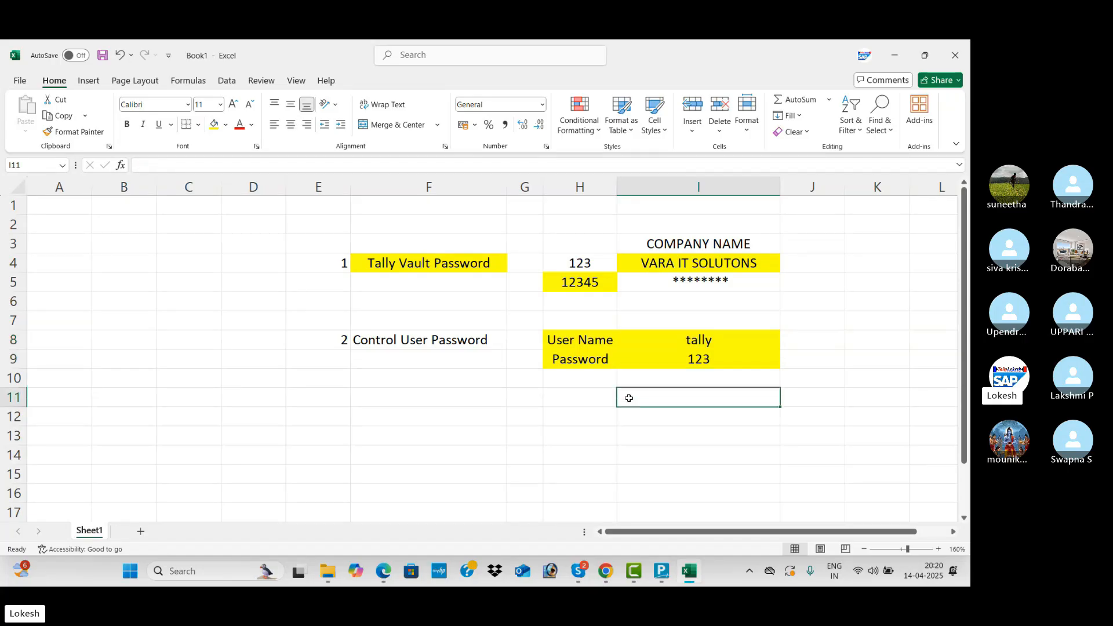
Note 'Remove' in I11 and 'Alter' in I12, each with its password in column J.
{"action": "type", "text": "Remove"}
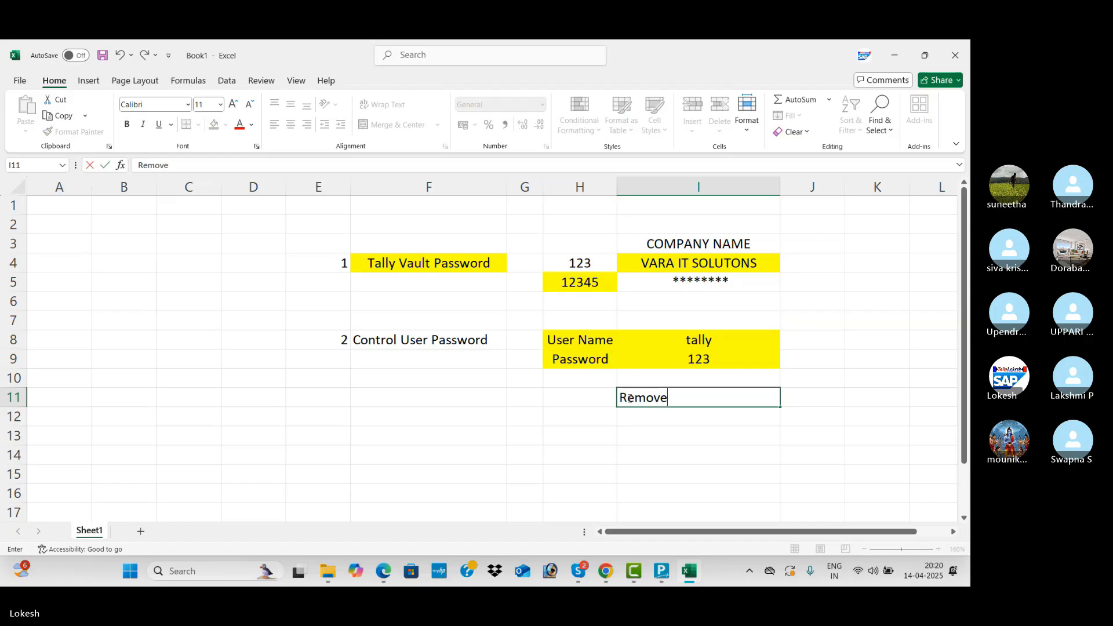
{"action": "left_click", "coordinate": [660, 428]}
{"action": "left_click", "coordinate": [793, 405]}
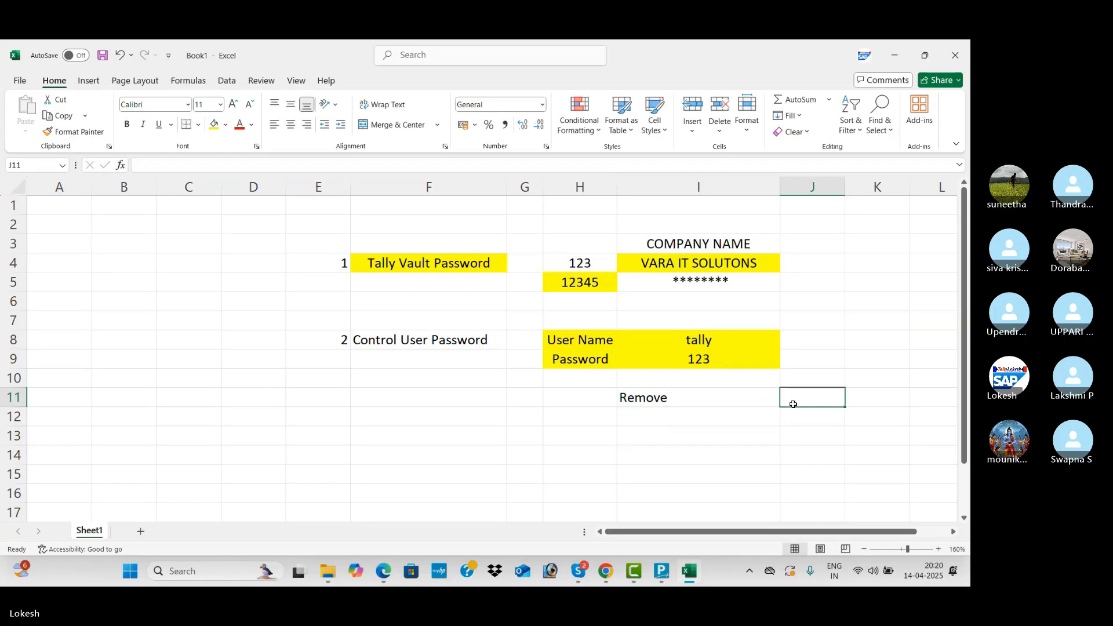
{"action": "type", "text": "123"}
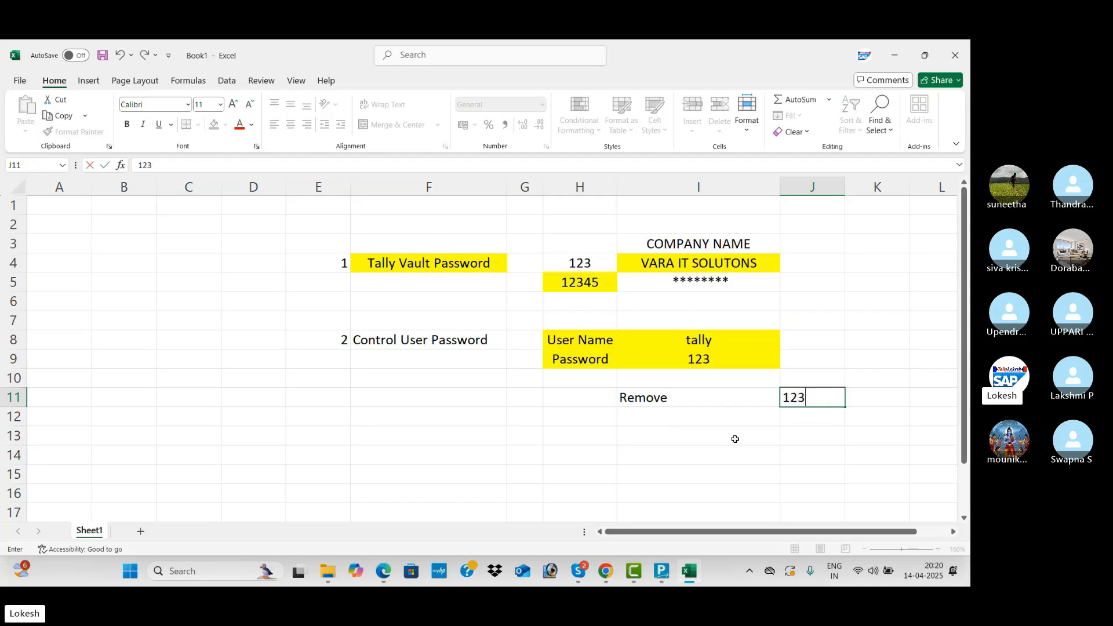
{"action": "left_click", "coordinate": [734, 439]}
{"action": "left_click", "coordinate": [717, 413]}
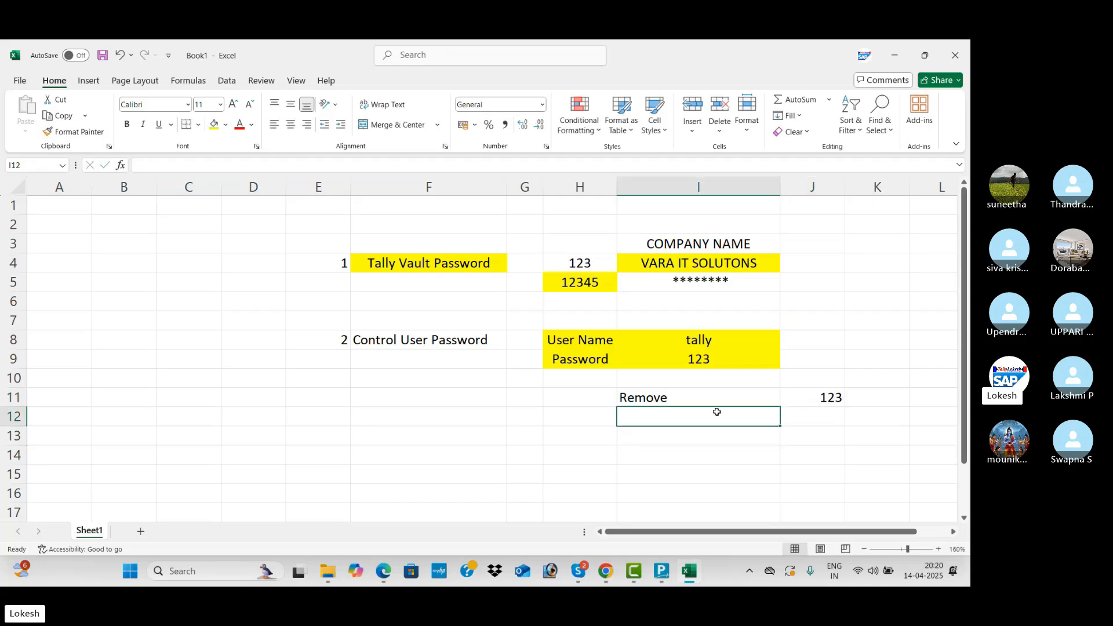
{"action": "type", "text": "a"}
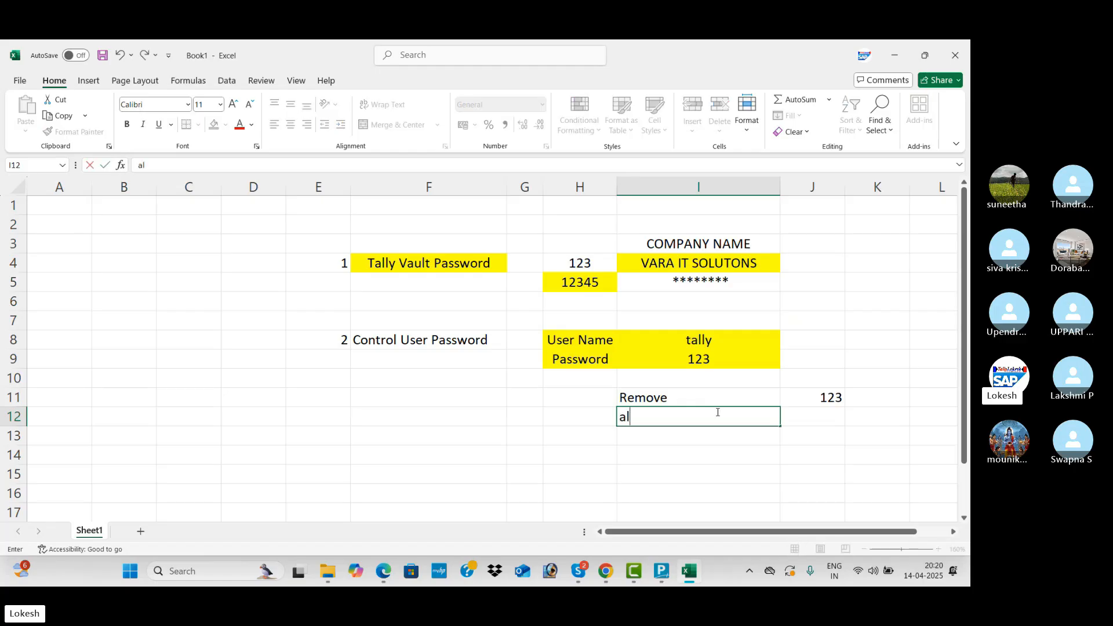
{"action": "type", "text": "L"}
{"action": "key", "text": "BackSpace"}
{"action": "key", "text": "BackSpace"}
{"action": "type", "text": "Alter"}
{"action": "key", "text": "Tab"}
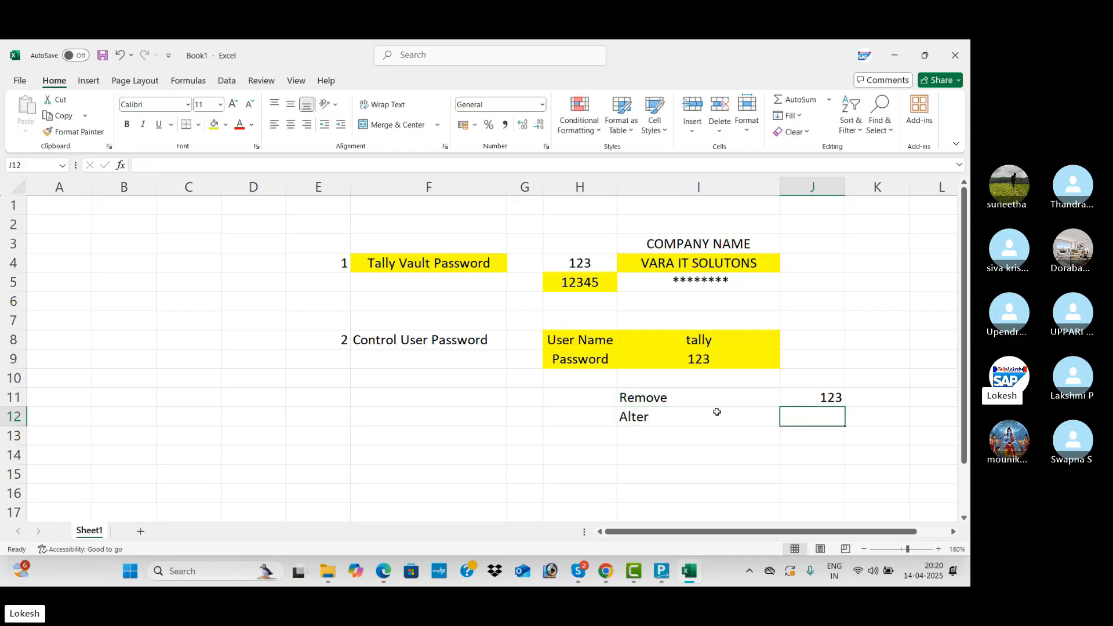
{"action": "type", "text": "1235"}
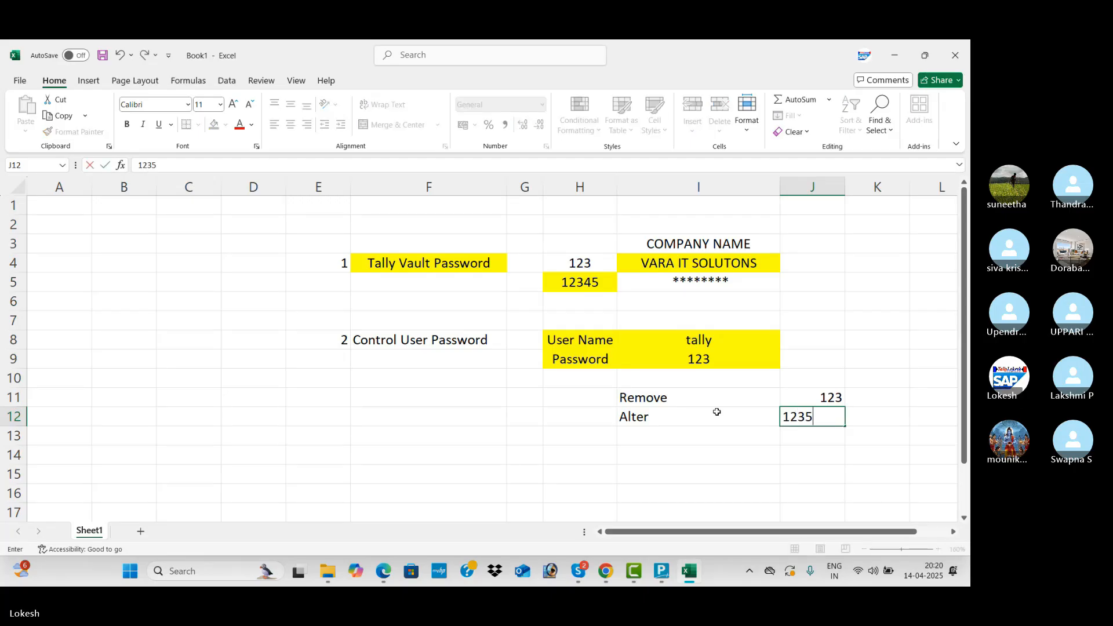
{"action": "type", "text": "45"}
{"action": "left_click", "coordinate": [666, 454]}
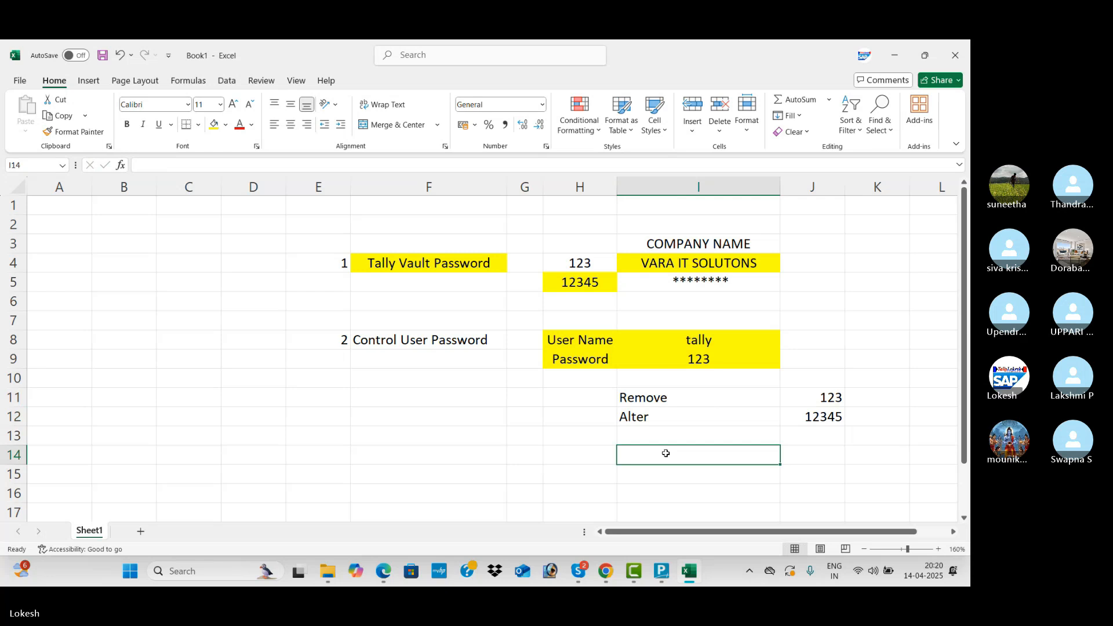
Review the password notes block, then bring TallyPrime to the front.
{"action": "left_click", "coordinate": [614, 288]}
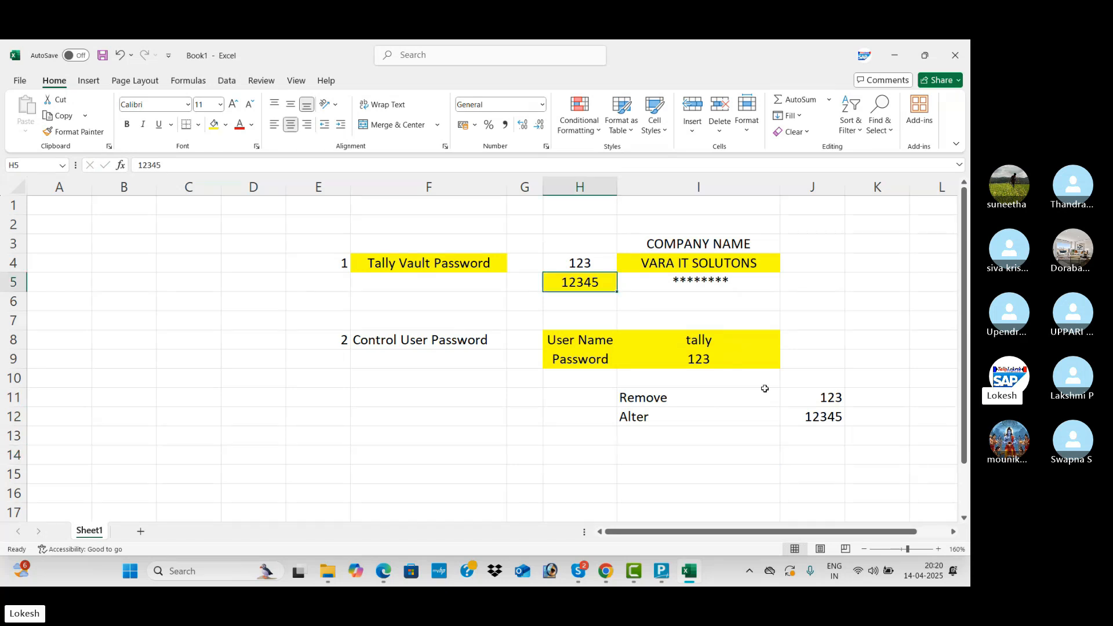
{"action": "left_click", "coordinate": [789, 417]}
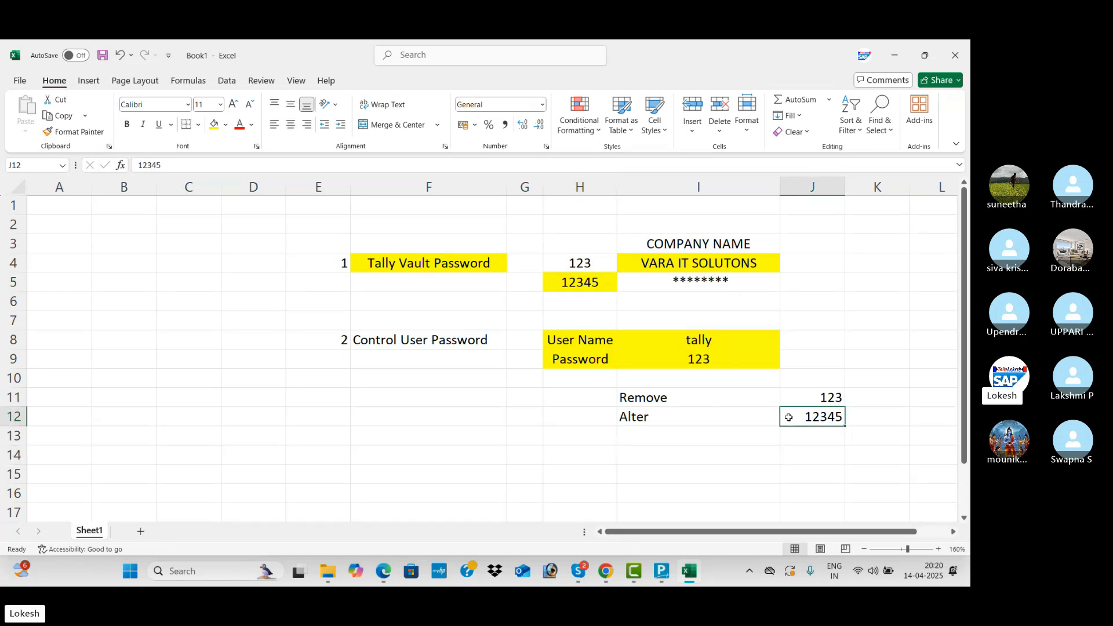
{"action": "left_click", "coordinate": [639, 398]}
{"action": "left_click_drag", "start_coordinate": [342, 243], "coordinate": [687, 371]}
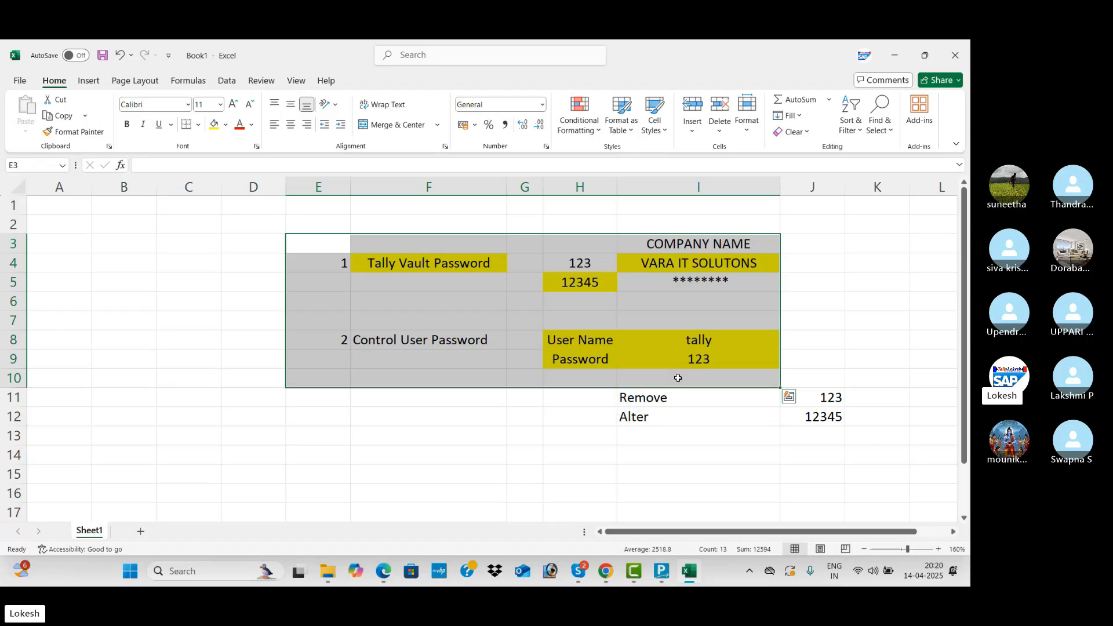
{"action": "left_click", "coordinate": [725, 374]}
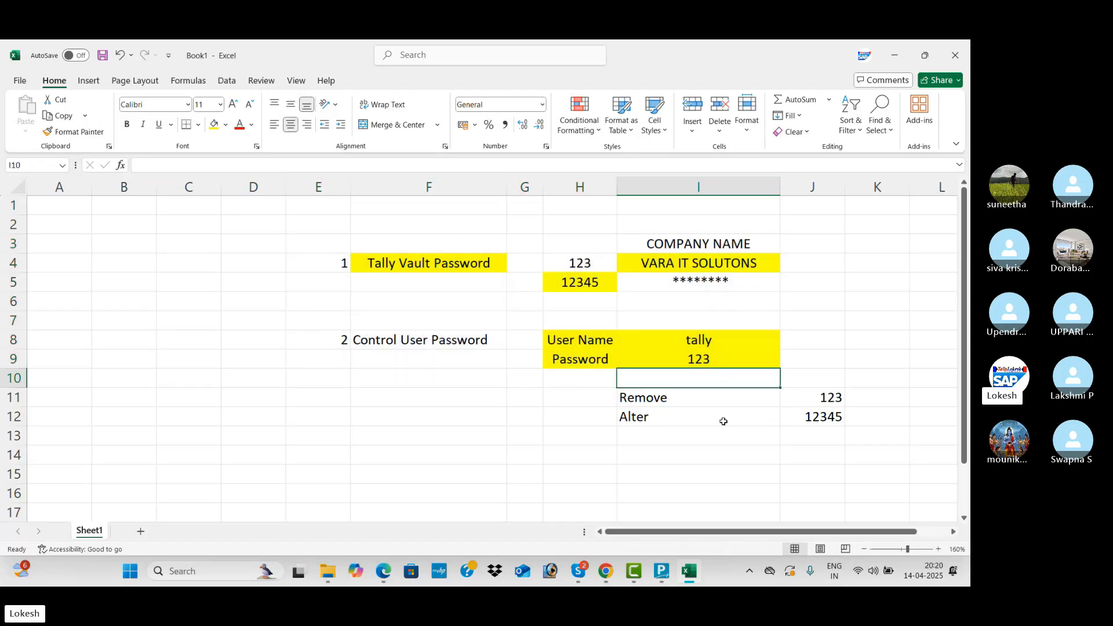
{"action": "left_click", "coordinate": [661, 573]}
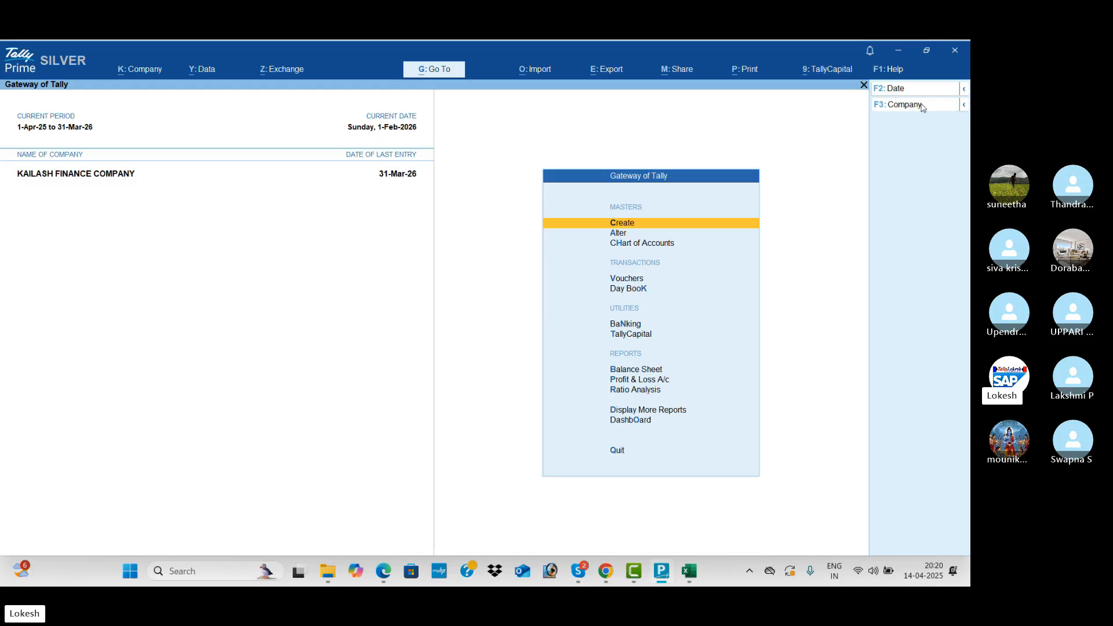
Shut KAILASH FINANCE COMPANY from the F3 company options.
{"action": "left_click", "coordinate": [904, 104]}
{"action": "key", "text": "Up"}
{"action": "key", "text": "Return"}
{"action": "key", "text": "Return"}
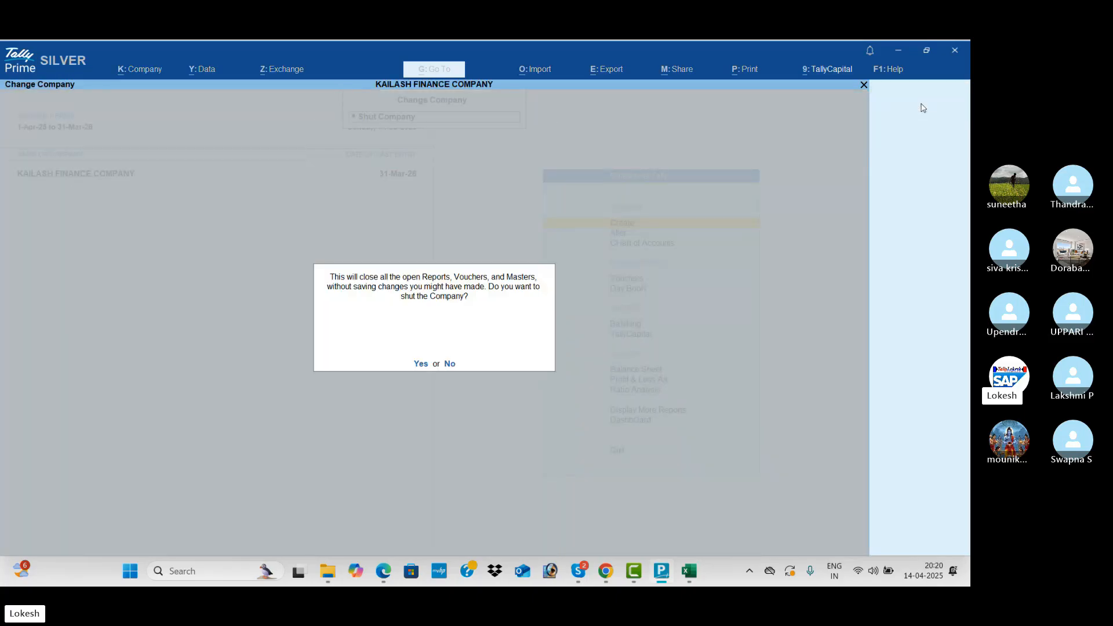
{"action": "key", "text": "Return"}
{"action": "key", "text": "Up"}
{"action": "key", "text": "Up"}
{"action": "key", "text": "Up"}
{"action": "key", "text": "Up"}
{"action": "key", "text": "Up"}
{"action": "key", "text": "Return"}
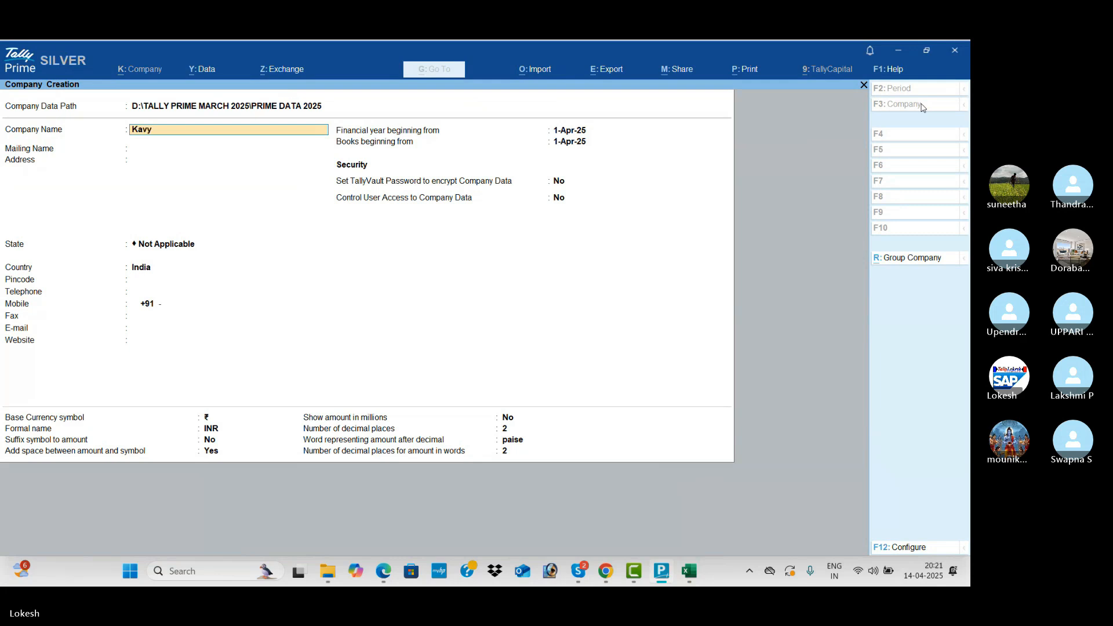
Start a new company named Kavya Solutions in Andhra Pradesh and bring up F12 Configure.
{"action": "type", "text": "a Solutions"}
{"action": "key", "text": "Return"}
{"action": "key", "text": "Return"}
{"action": "key", "text": "Return"}
{"action": "key", "text": "Down"}
{"action": "key", "text": "Down"}
{"action": "key", "text": "Return"}
{"action": "key", "text": "Return"}
{"action": "key", "text": "Return"}
{"action": "key", "text": "Return"}
{"action": "key", "text": "Return"}
{"action": "key", "text": "Return"}
{"action": "key", "text": "Return"}
{"action": "key", "text": "Return"}
{"action": "key", "text": "Return"}
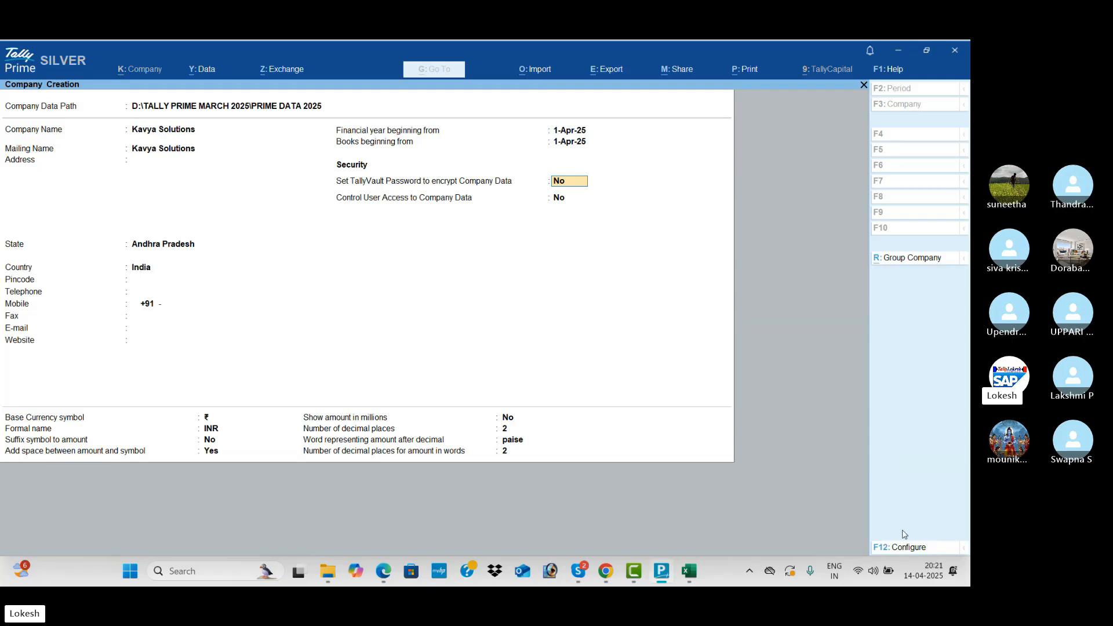
{"action": "left_click", "coordinate": [908, 547]}
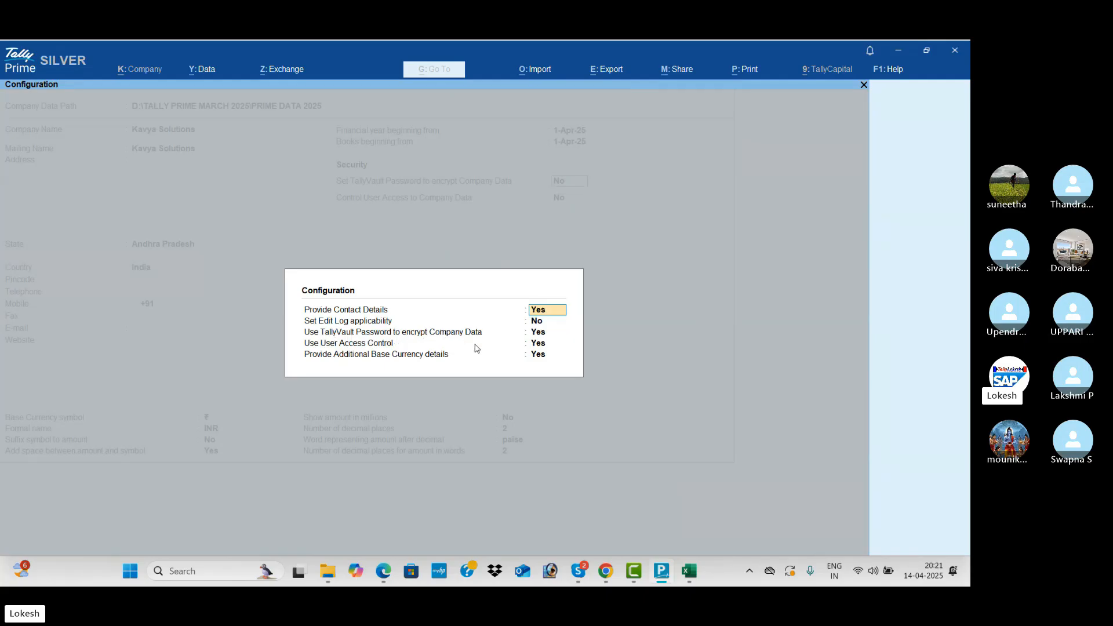
Set TallyVault encryption and User Access Control to No in the creation configuration.
{"action": "key", "text": "Return"}
{"action": "key", "text": "Return"}
{"action": "type", "text": "n"}
{"action": "key", "text": "Return"}
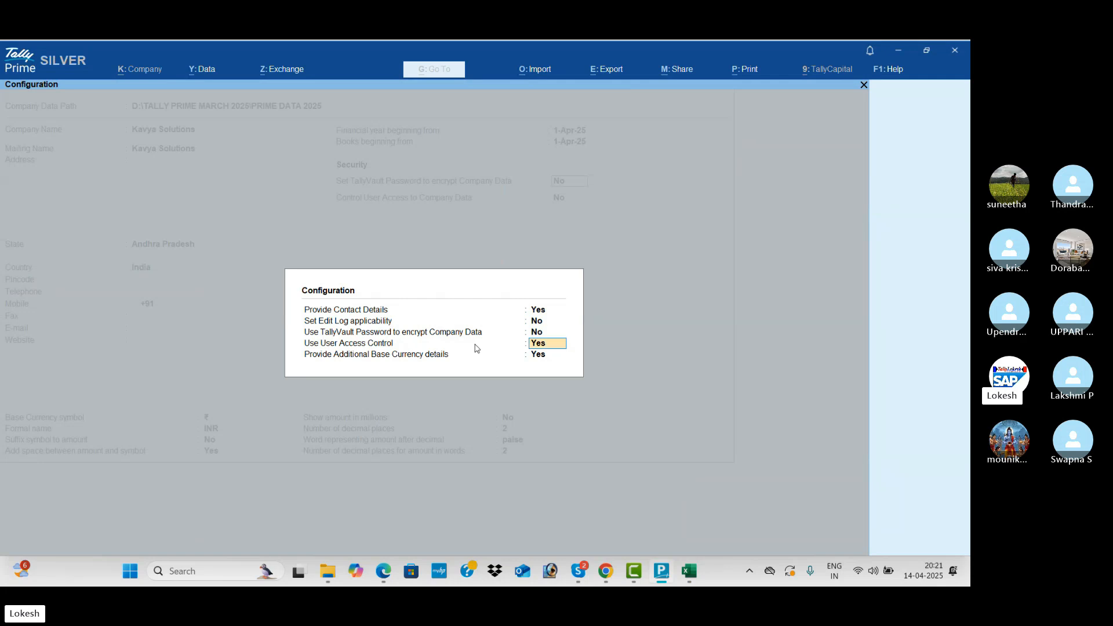
{"action": "key", "text": "Return"}
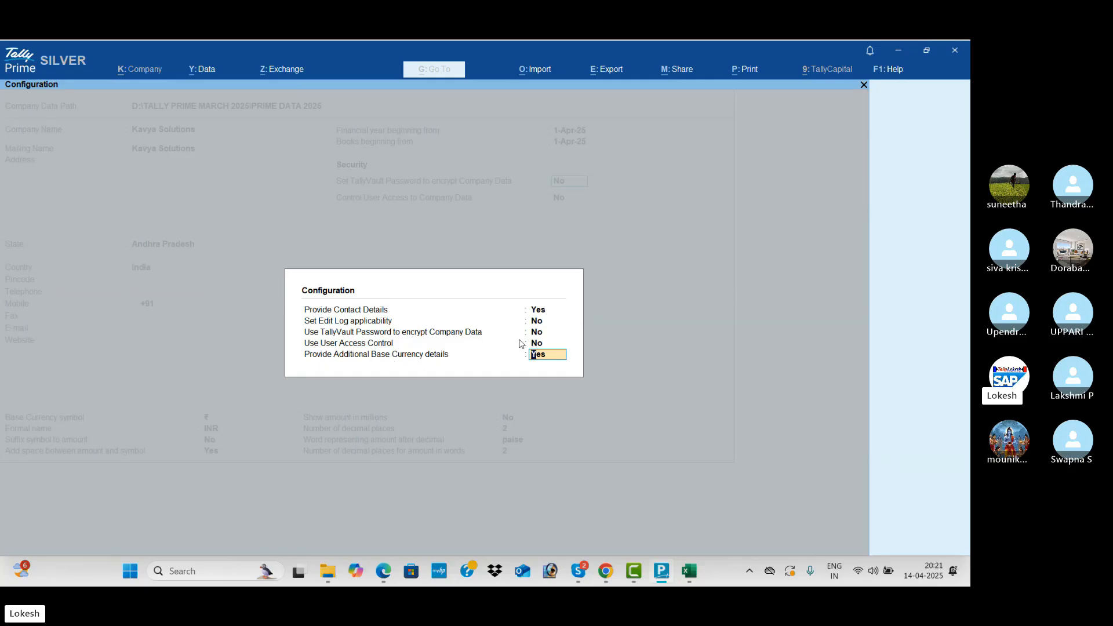
{"action": "key", "text": "Return"}
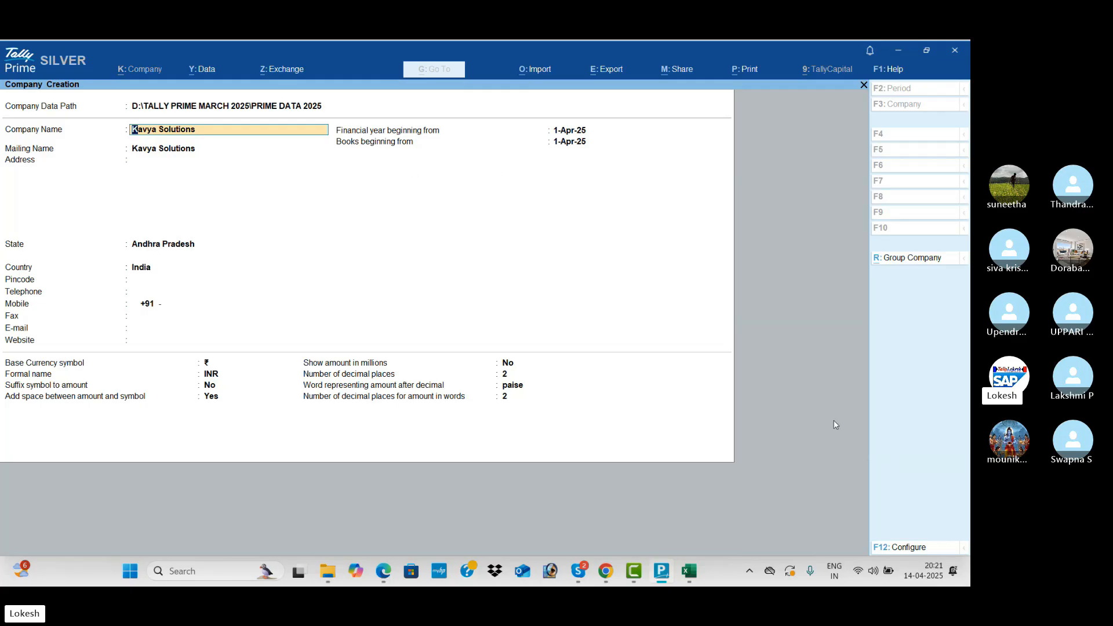
Switch TallyVault encryption and User Access Control back to Yes, then go to the TallyVault field.
{"action": "left_click", "coordinate": [910, 547]}
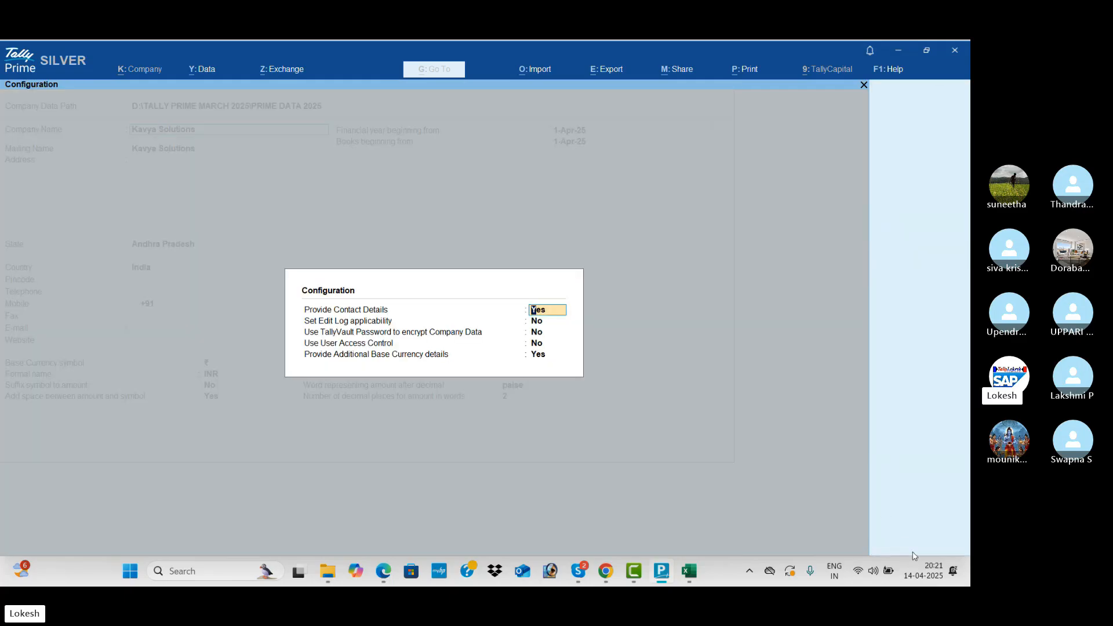
{"action": "key", "text": "Return"}
{"action": "key", "text": "Return"}
{"action": "key", "text": "y"}
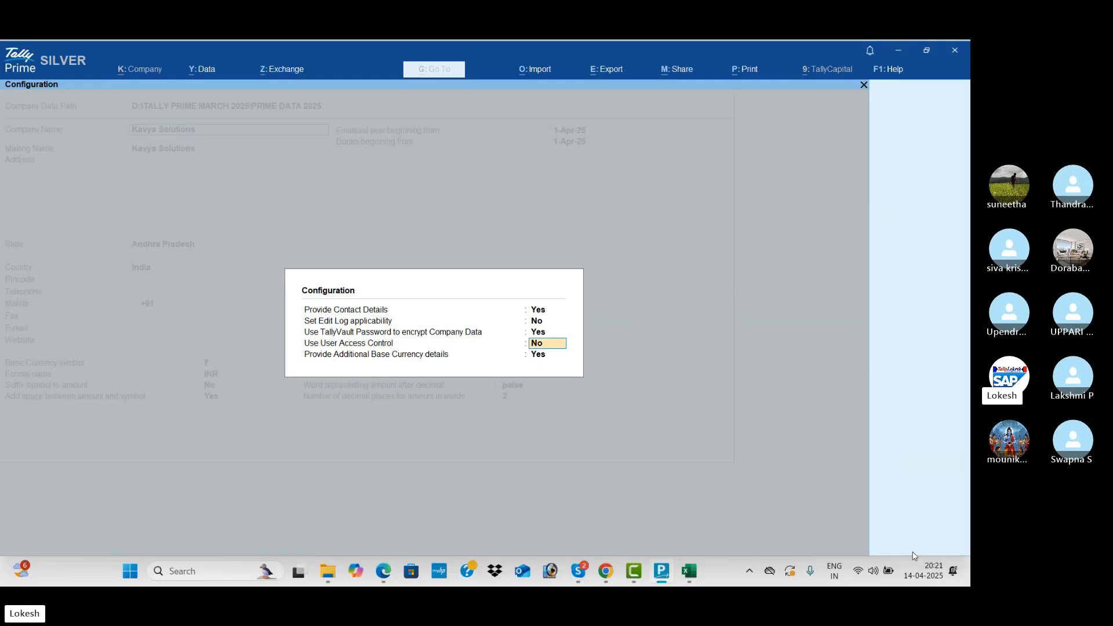
{"action": "key", "text": "y"}
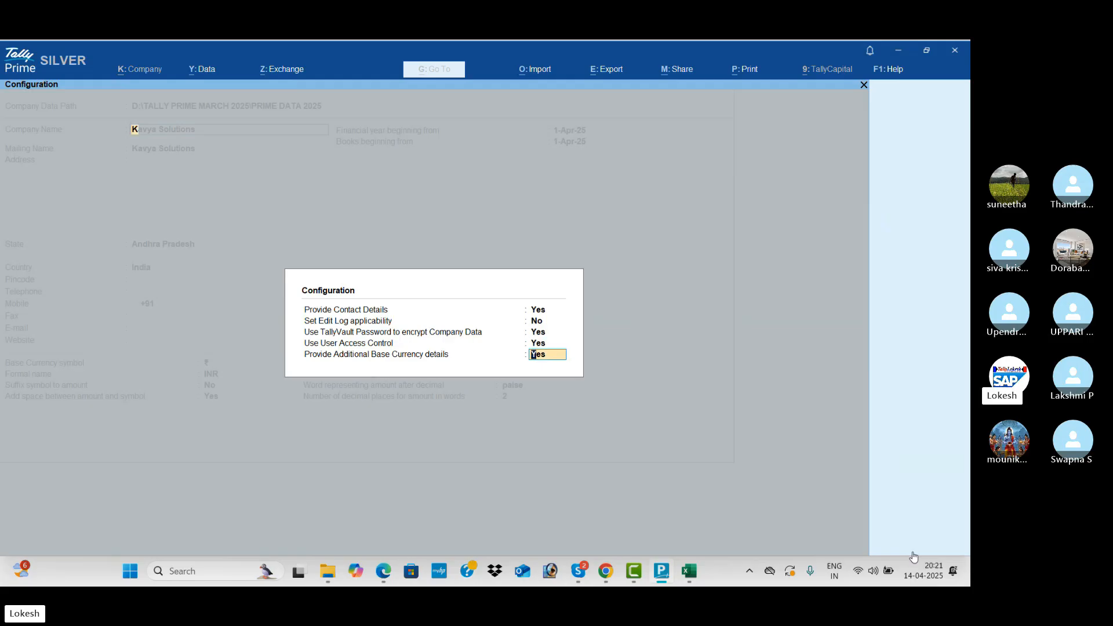
{"action": "key", "text": "Return"}
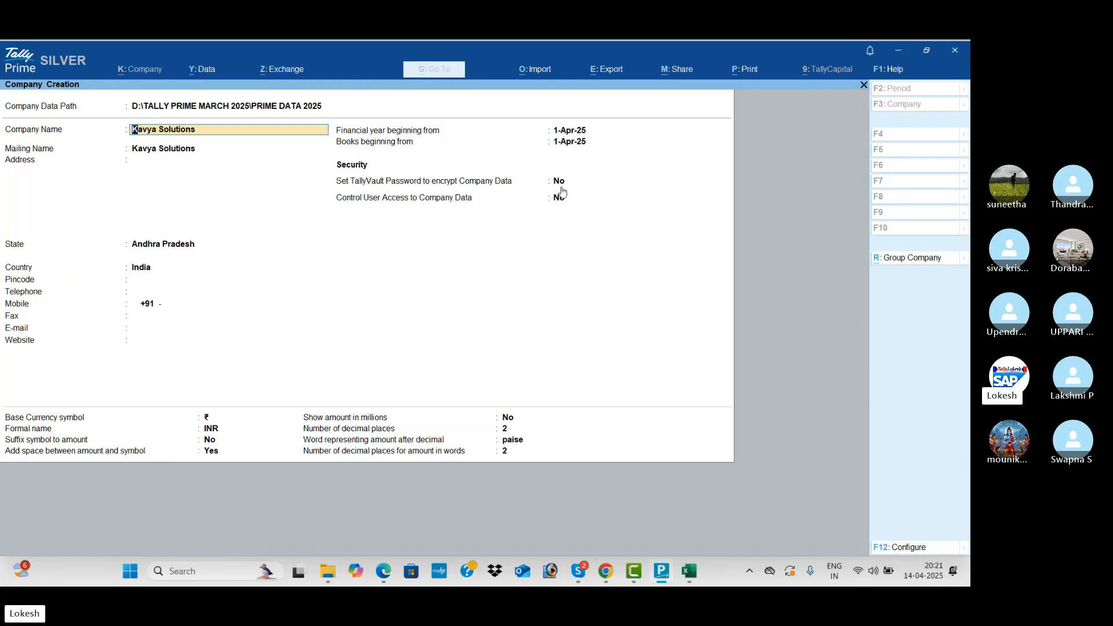
{"action": "left_click", "coordinate": [559, 186]}
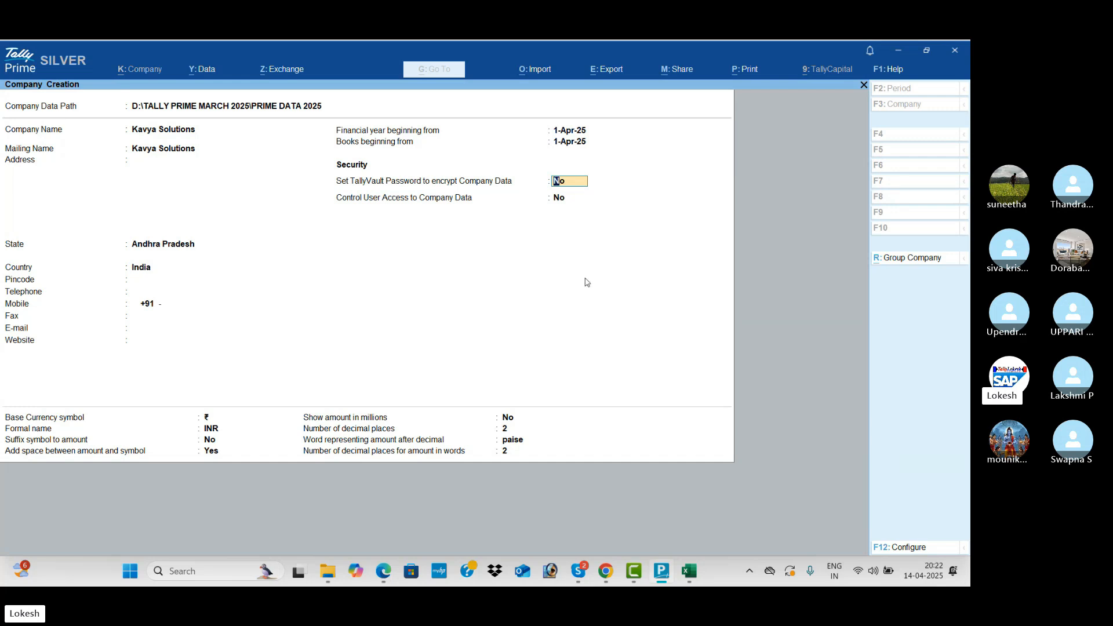
Enable a TallyVault password for Kavya Solutions, confirm it, and accept the company.
{"action": "key", "text": "y"}
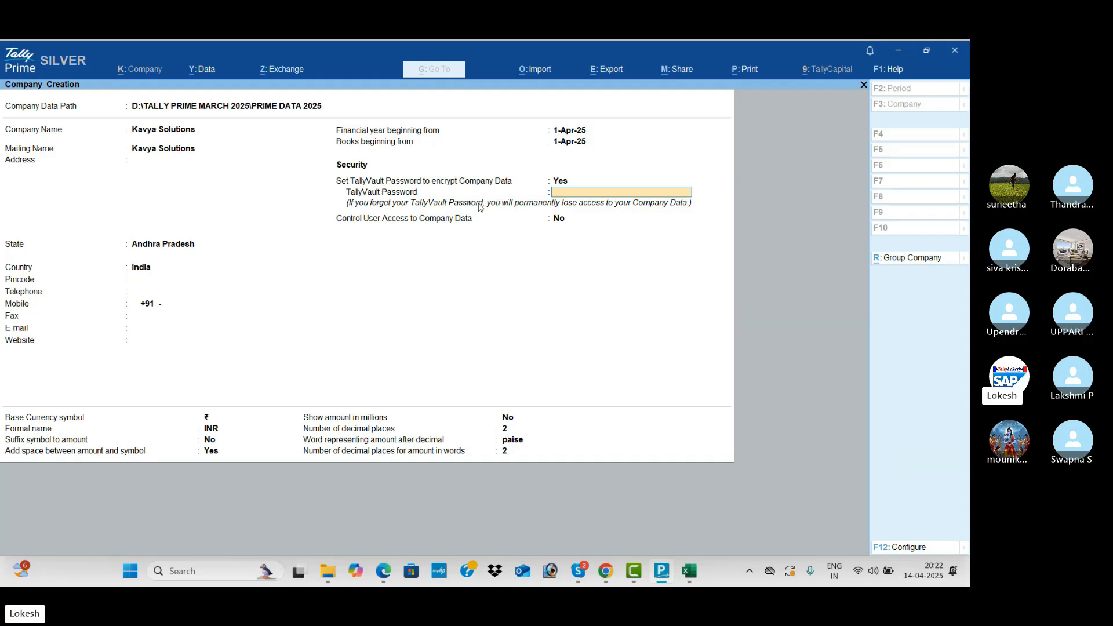
{"action": "key", "text": "Return"}
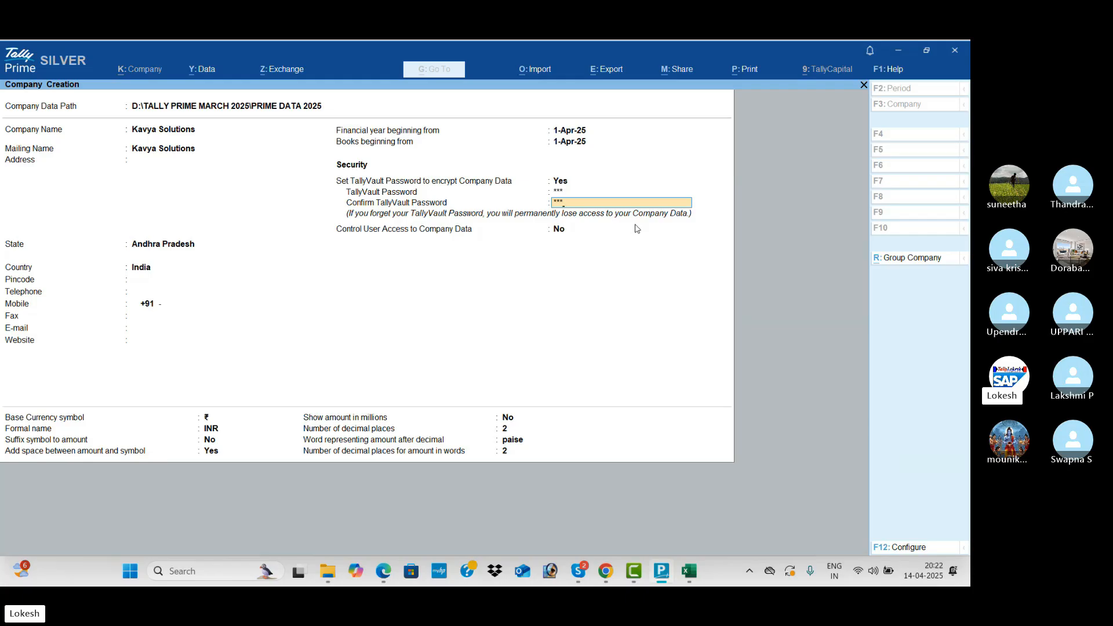
{"action": "key", "text": "Return"}
{"action": "key", "text": "Return"}
{"action": "key", "text": "Return"}
{"action": "key", "text": "Return"}
{"action": "key", "text": "Return"}
{"action": "key", "text": "Return"}
{"action": "key", "text": "Return"}
{"action": "key", "text": "Return"}
{"action": "key", "text": "Return"}
{"action": "key", "text": "Return"}
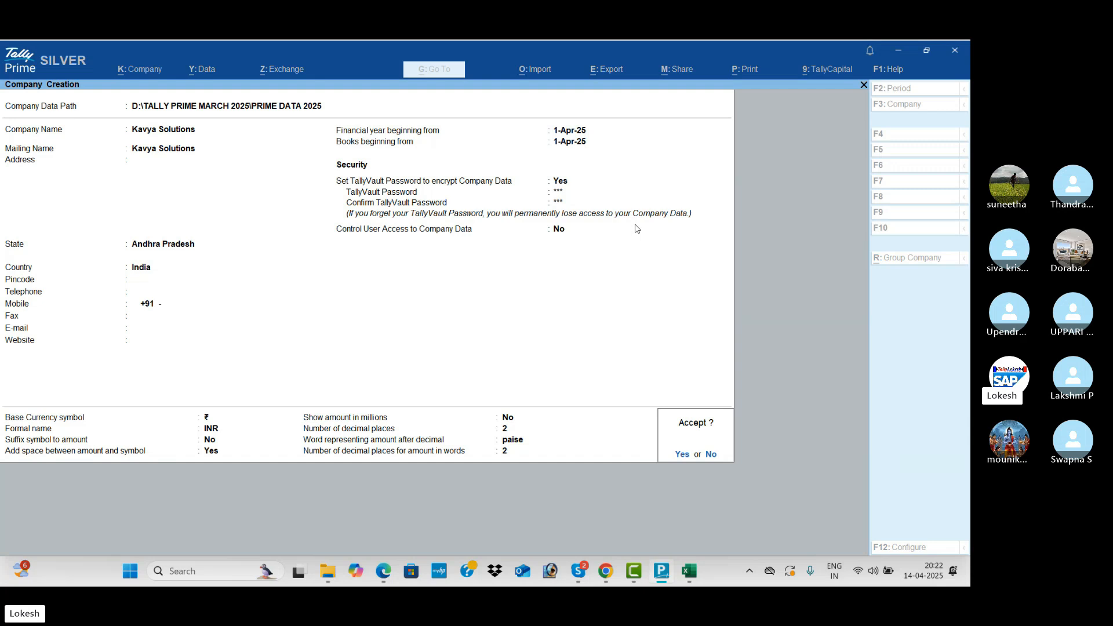
{"action": "key", "text": "Return"}
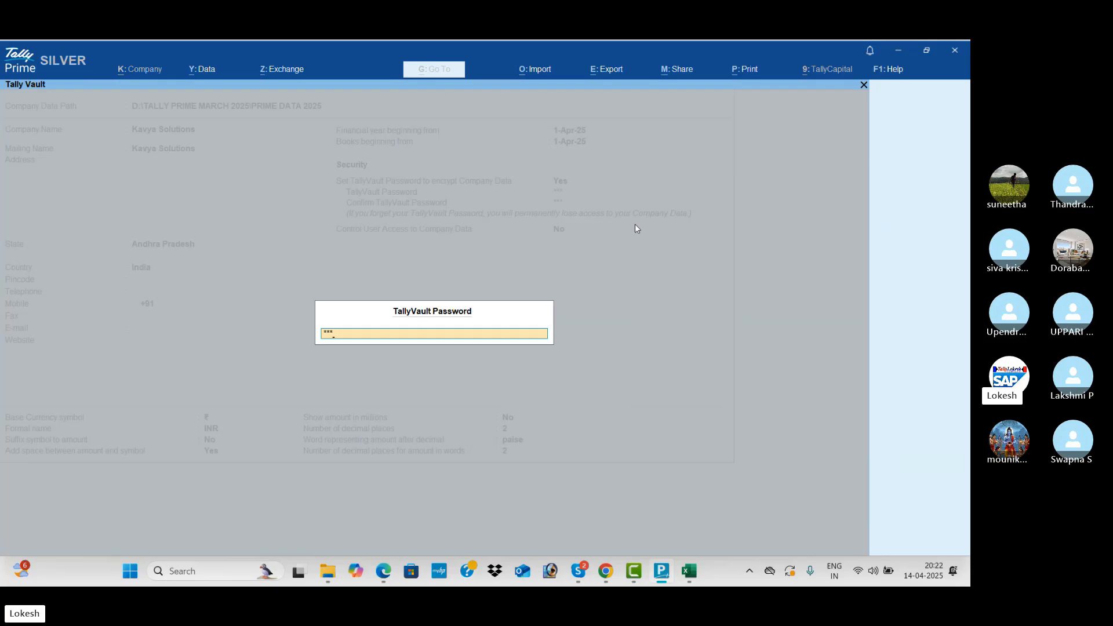
{"action": "key", "text": "Return"}
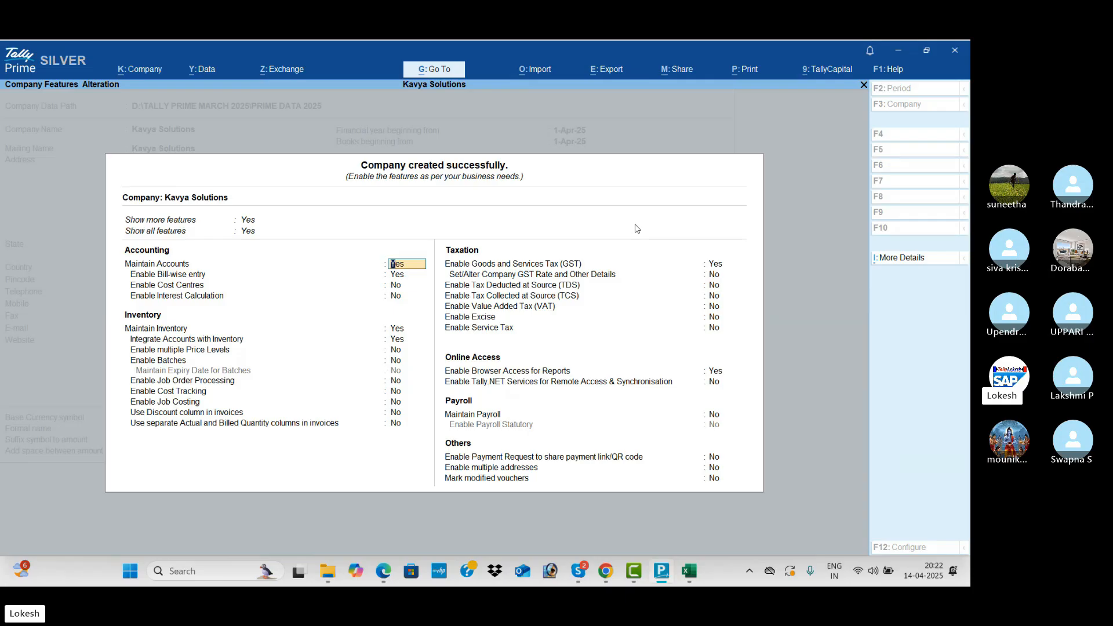
Set Bill-wise, Inventory, GST and Browser Access to No, then view the company list.
{"action": "key", "text": "Return"}
{"action": "type", "text": "n"}
{"action": "key", "text": "Return"}
{"action": "key", "text": "Return"}
{"action": "key", "text": "Return"}
{"action": "key", "text": "Return"}
{"action": "type", "text": "n"}
{"action": "key", "text": "Return"}
{"action": "type", "text": "n"}
{"action": "key", "text": "Return"}
{"action": "key", "text": "Return"}
{"action": "key", "text": "Return"}
{"action": "key", "text": "Return"}
{"action": "key", "text": "Return"}
{"action": "type", "text": "n"}
{"action": "key", "text": "Return"}
{"action": "key", "text": "Return"}
{"action": "key", "text": "Return"}
{"action": "key", "text": "Return"}
{"action": "key", "text": "Return"}
{"action": "key", "text": "Return"}
{"action": "key", "text": "Return"}
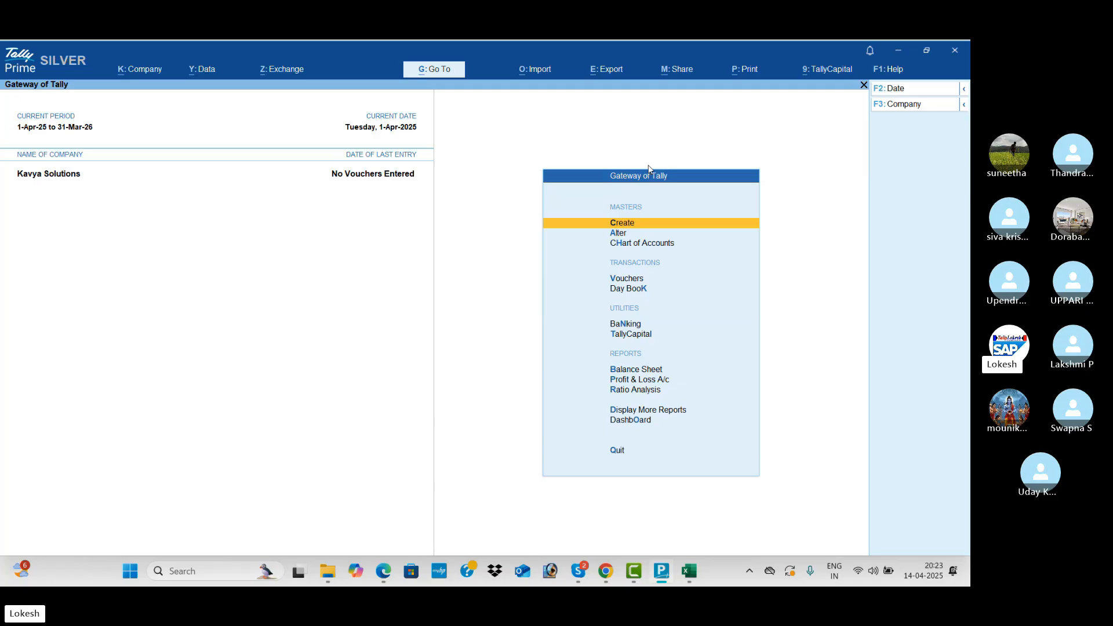
{"action": "left_click", "coordinate": [912, 110]}
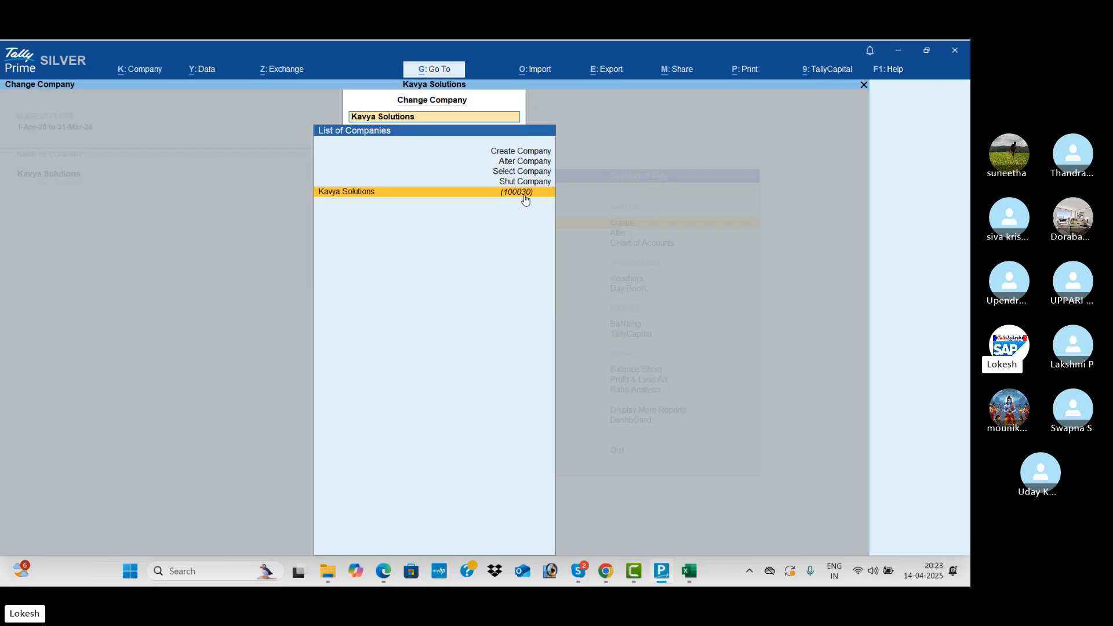
{"action": "key", "text": "alt+Tab"}
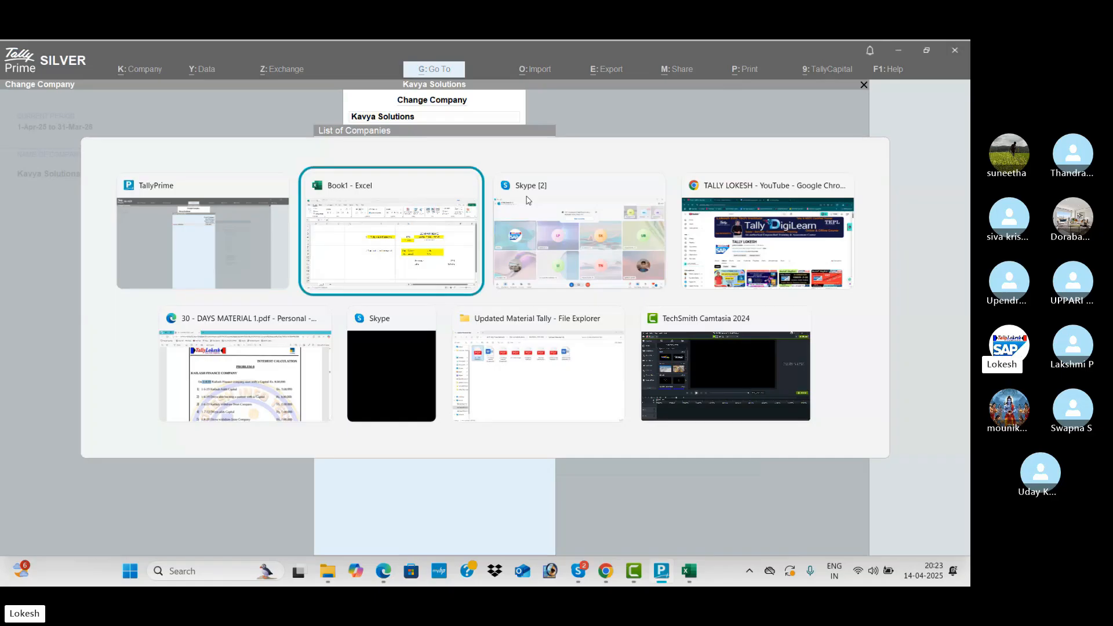
Enter company number 100030 in K4 and KAVYA SOLUTIONS in I6.
{"action": "left_click", "coordinate": [857, 263]}
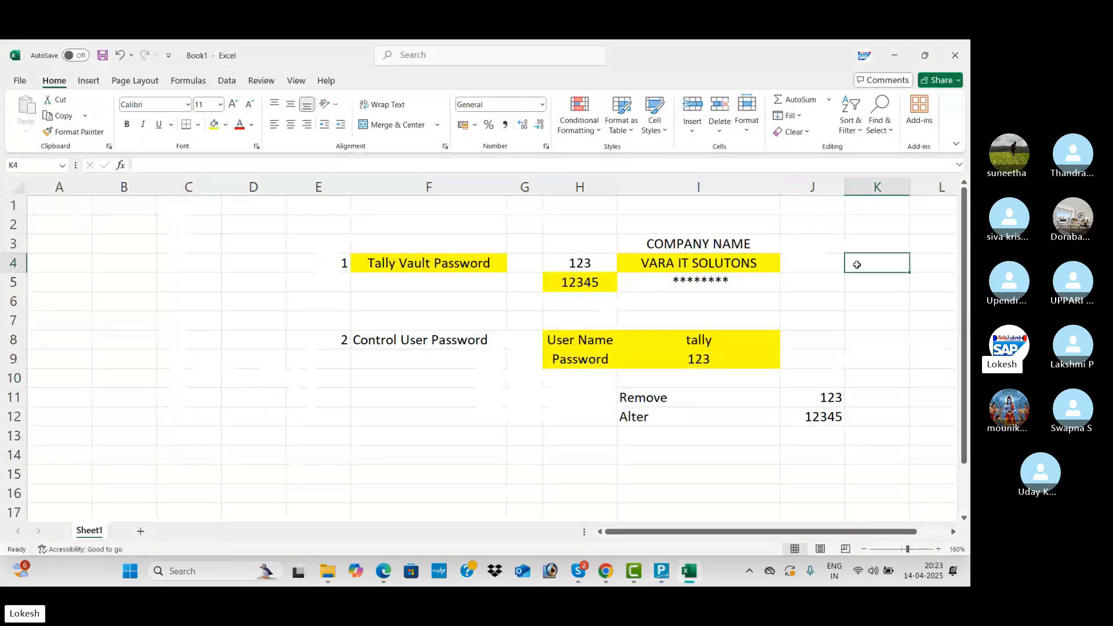
{"action": "type", "text": "100030"}
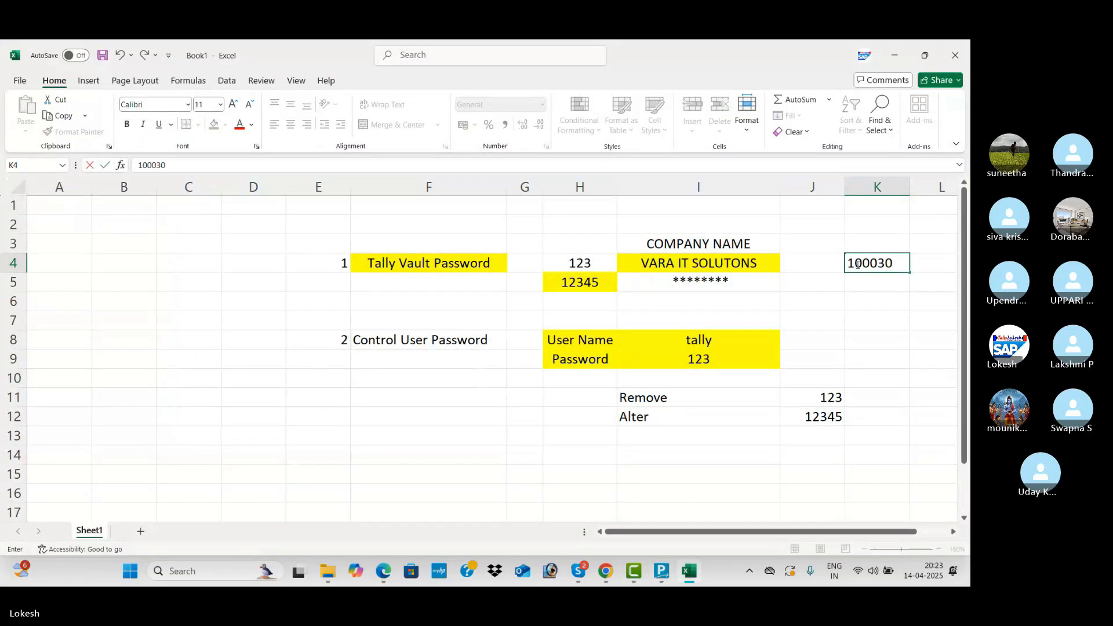
{"action": "left_click", "coordinate": [861, 303]}
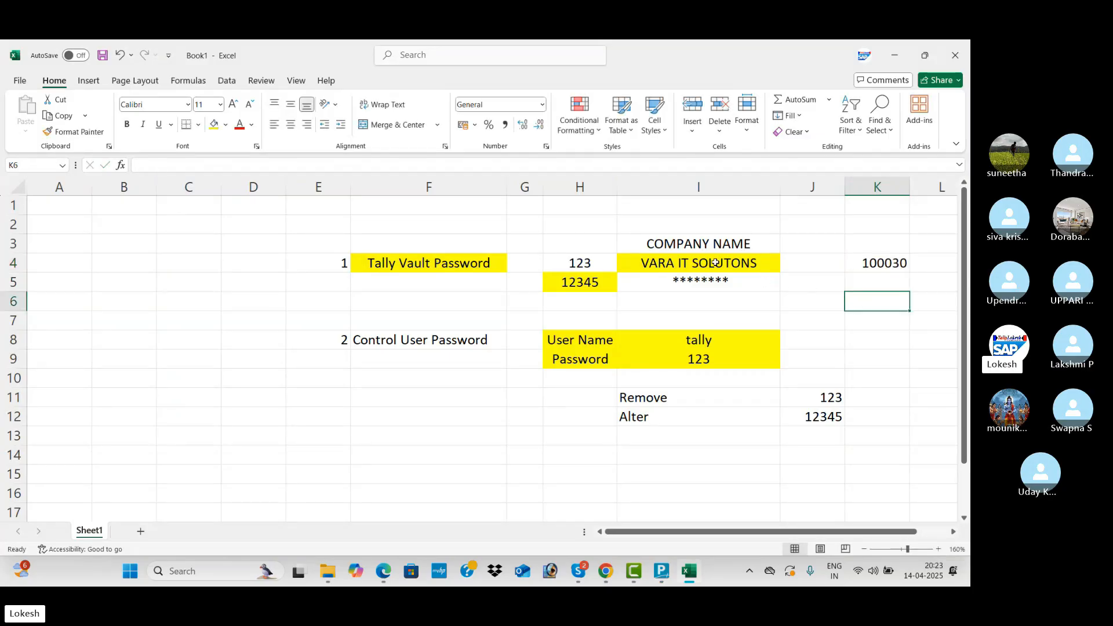
{"action": "left_click", "coordinate": [664, 262]}
{"action": "double_click", "coordinate": [664, 262]}
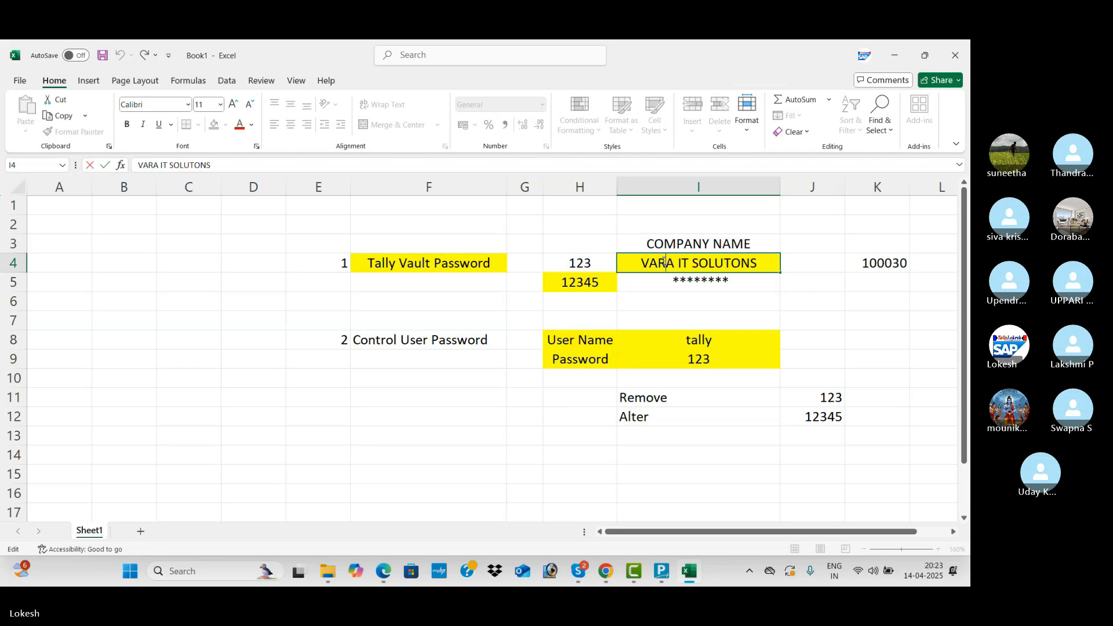
{"action": "left_click", "coordinate": [683, 300]}
{"action": "type", "text": "kal"}
{"action": "key", "text": "BackSpace"}
{"action": "key", "text": "BackSpace"}
{"action": "key", "text": "BackSpace"}
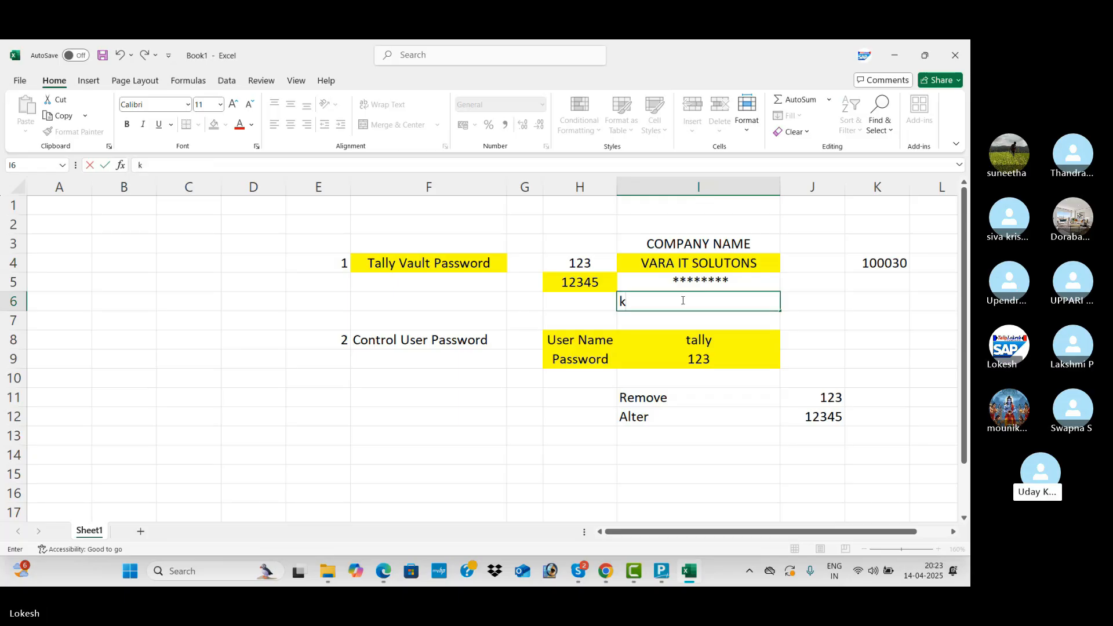
{"action": "key", "text": "BackSpace"}
{"action": "type", "text": "K"}
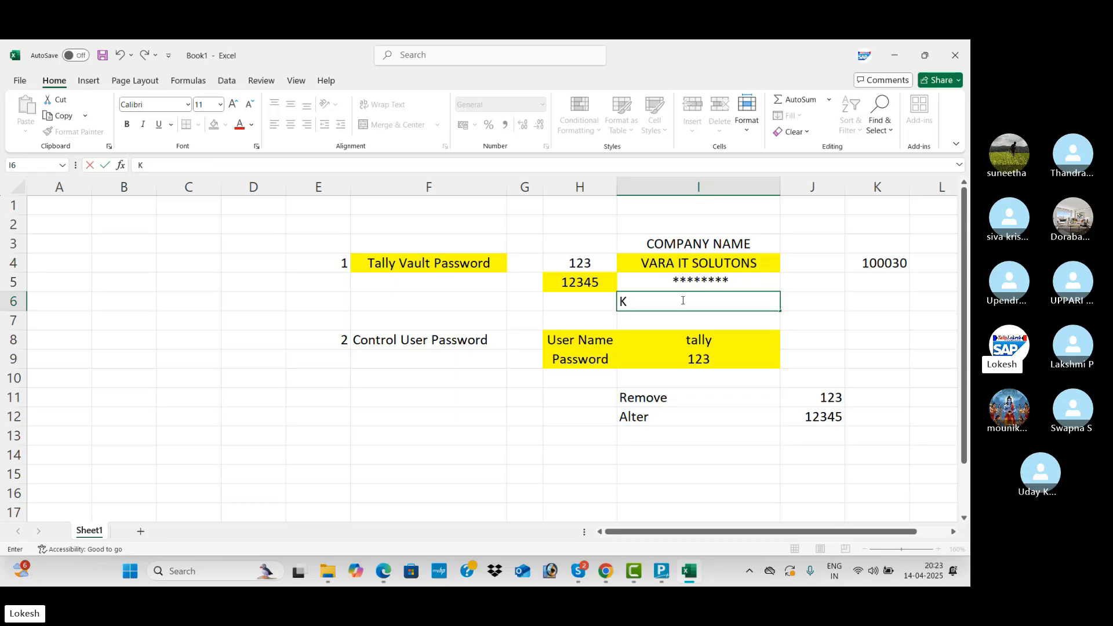
{"action": "type", "text": "AVYA SOLUTI"}
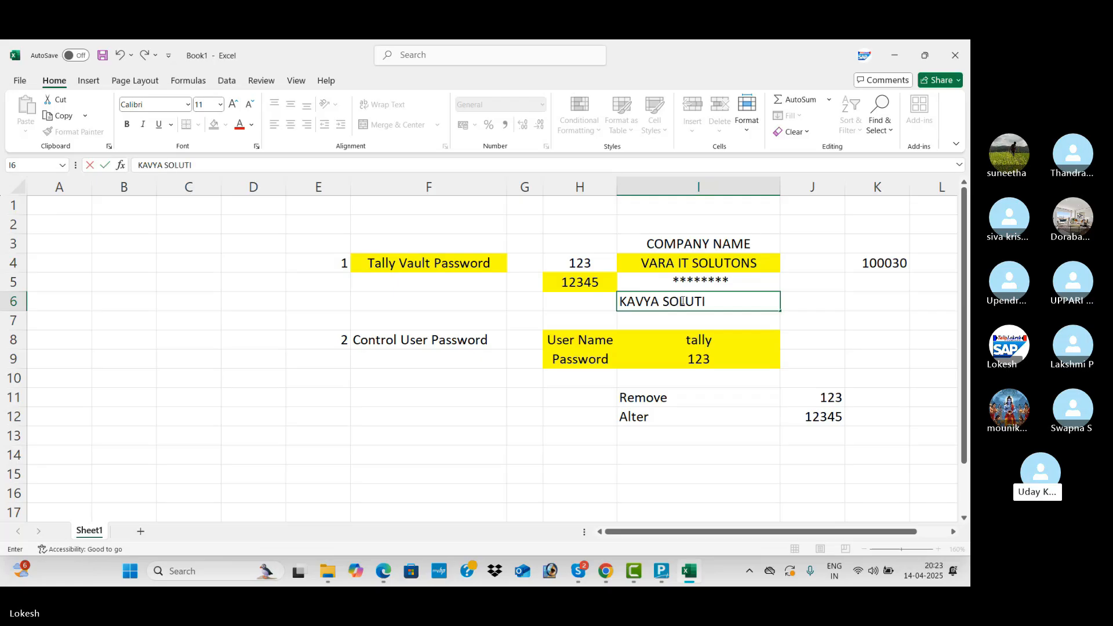
{"action": "type", "text": "ONS"}
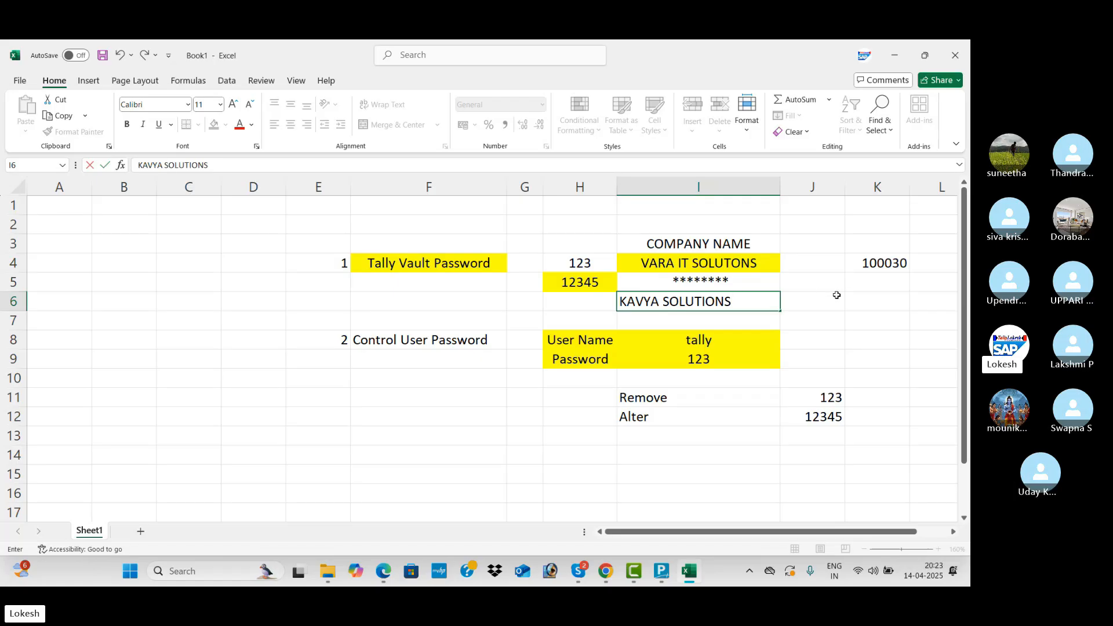
{"action": "left_click", "coordinate": [837, 297]}
Copy 100030 from K4 into K6 beside KAVYA SOLUTIONS.
{"action": "left_click", "coordinate": [741, 302]}
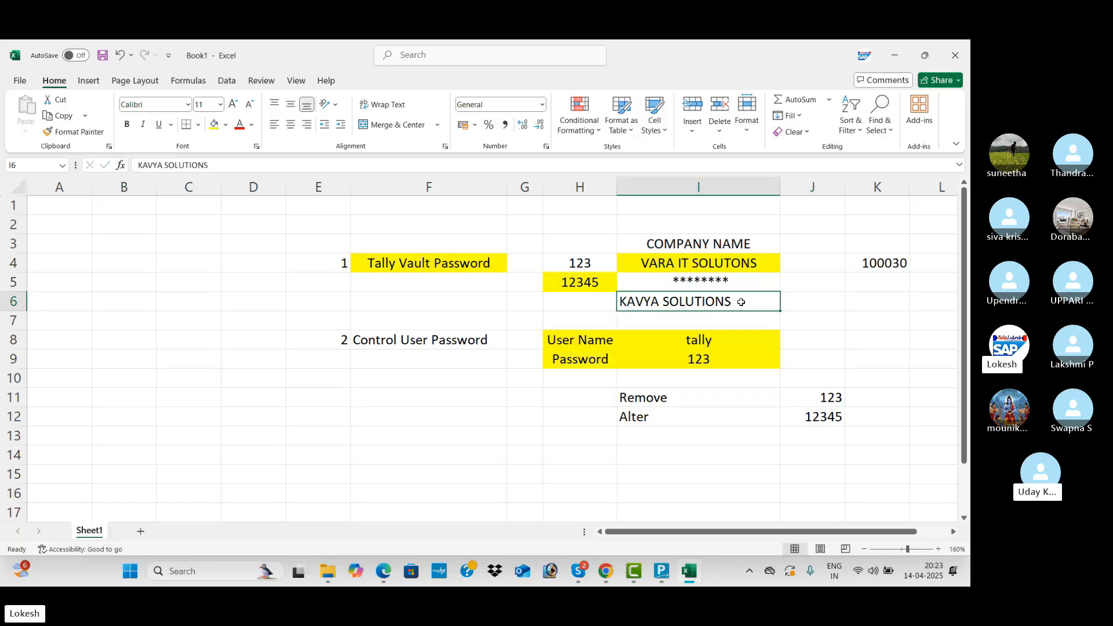
{"action": "left_click", "coordinate": [865, 263]}
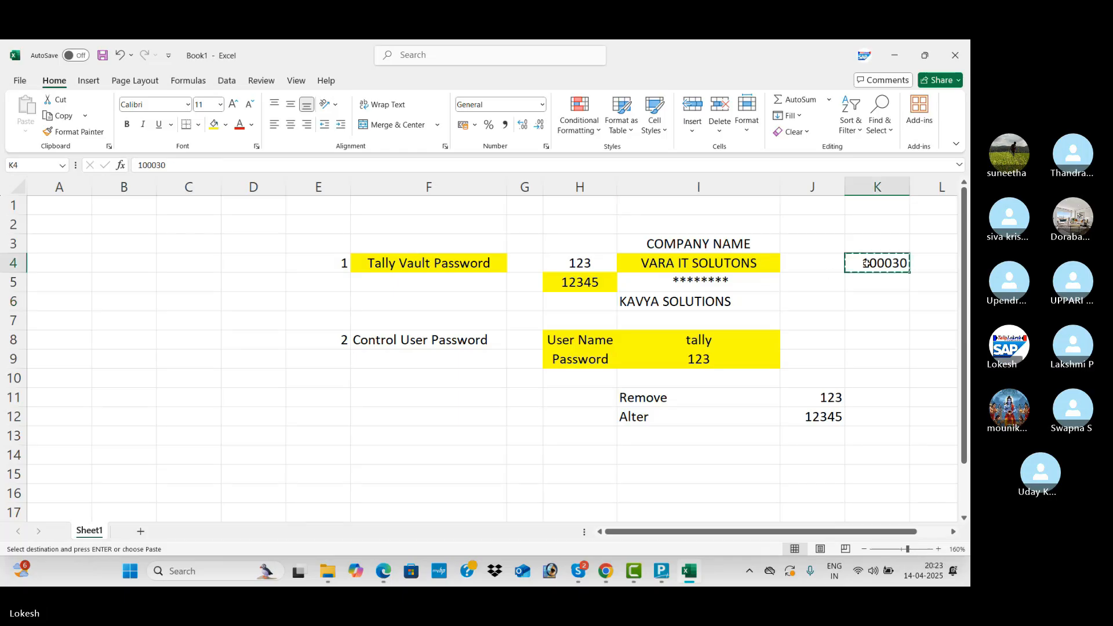
{"action": "key", "text": "ctrl+c"}
{"action": "left_click", "coordinate": [869, 304]}
{"action": "key", "text": "Return"}
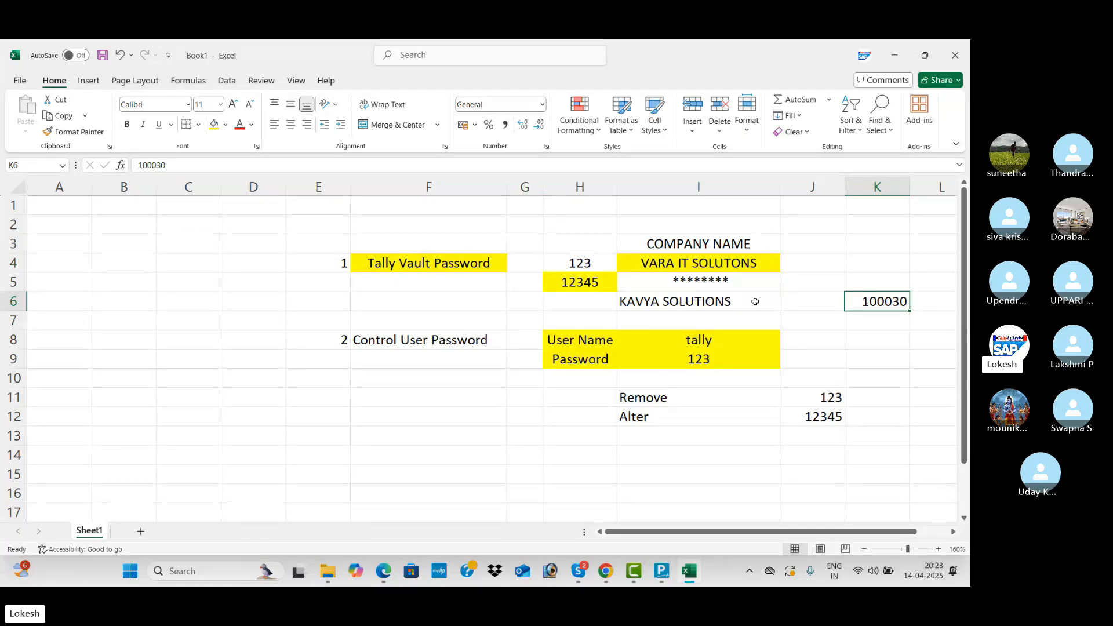
{"action": "left_click", "coordinate": [755, 301]}
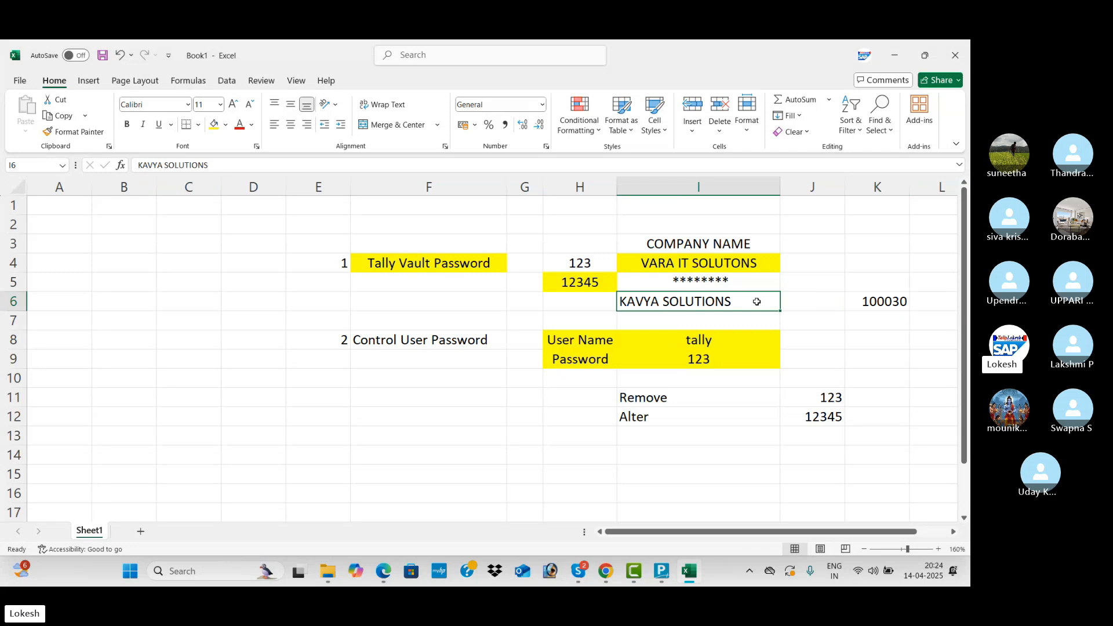
{"action": "left_click", "coordinate": [866, 302]}
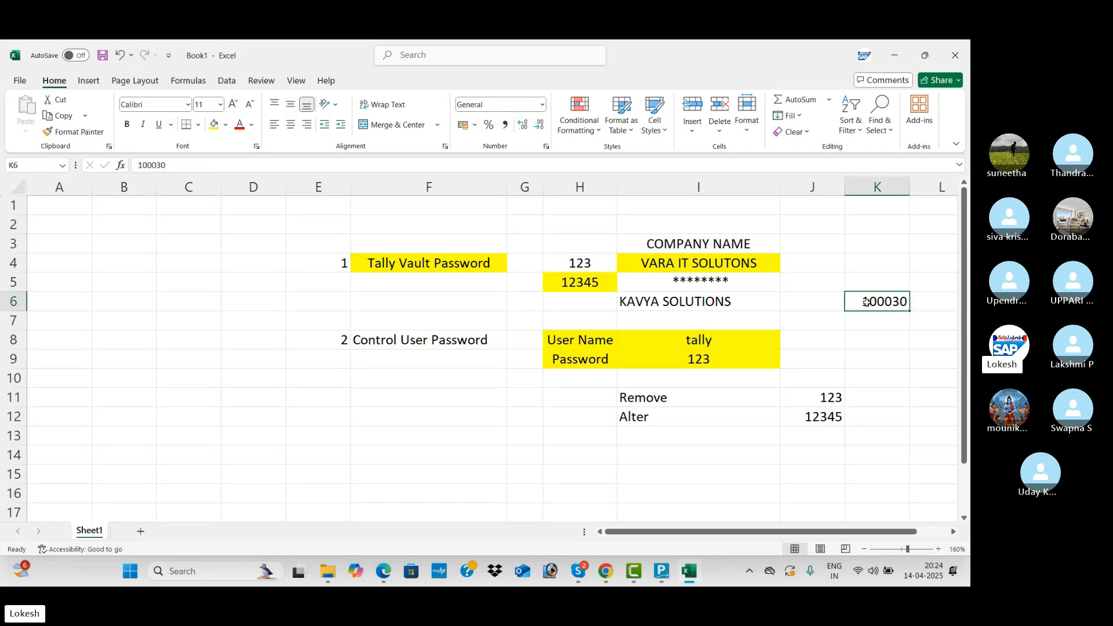
{"action": "left_click", "coordinate": [692, 302]}
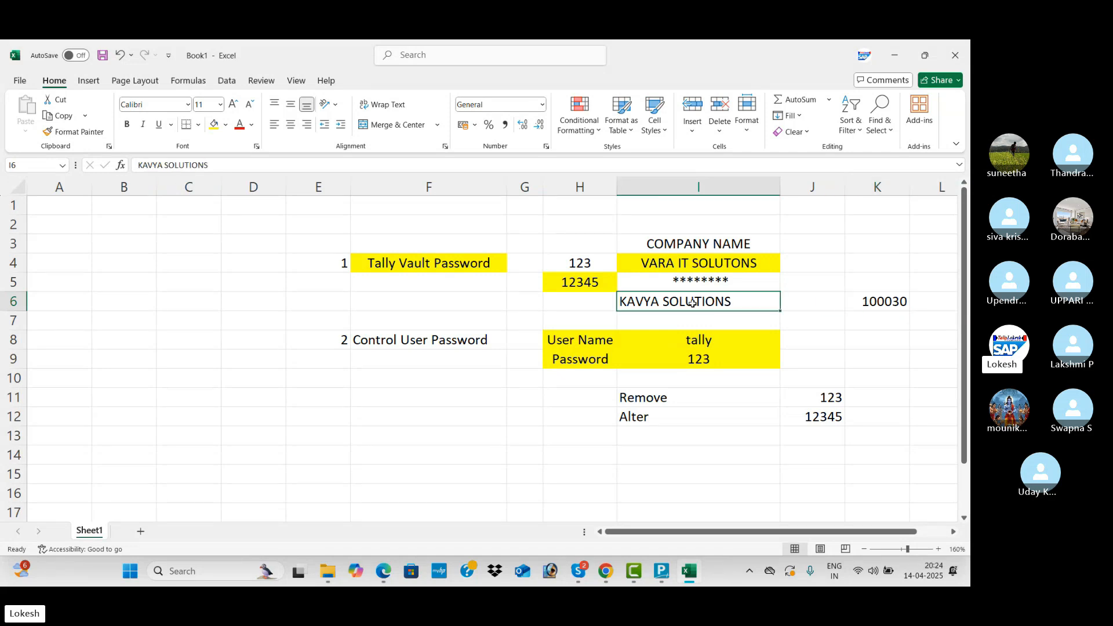
{"action": "left_click", "coordinate": [725, 284]}
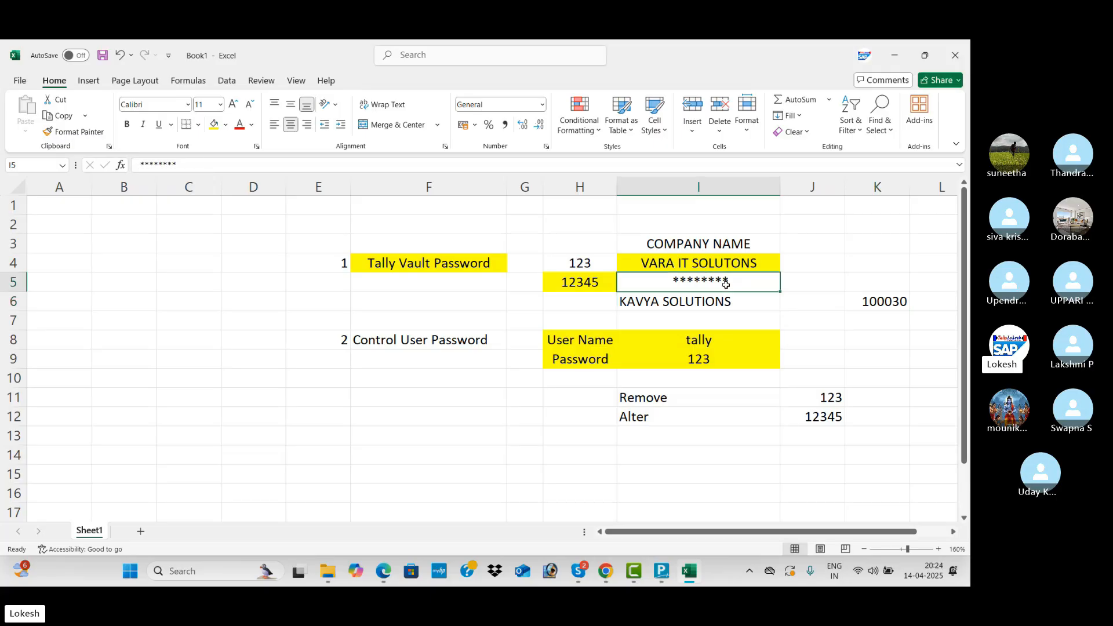
{"action": "left_click", "coordinate": [862, 299]}
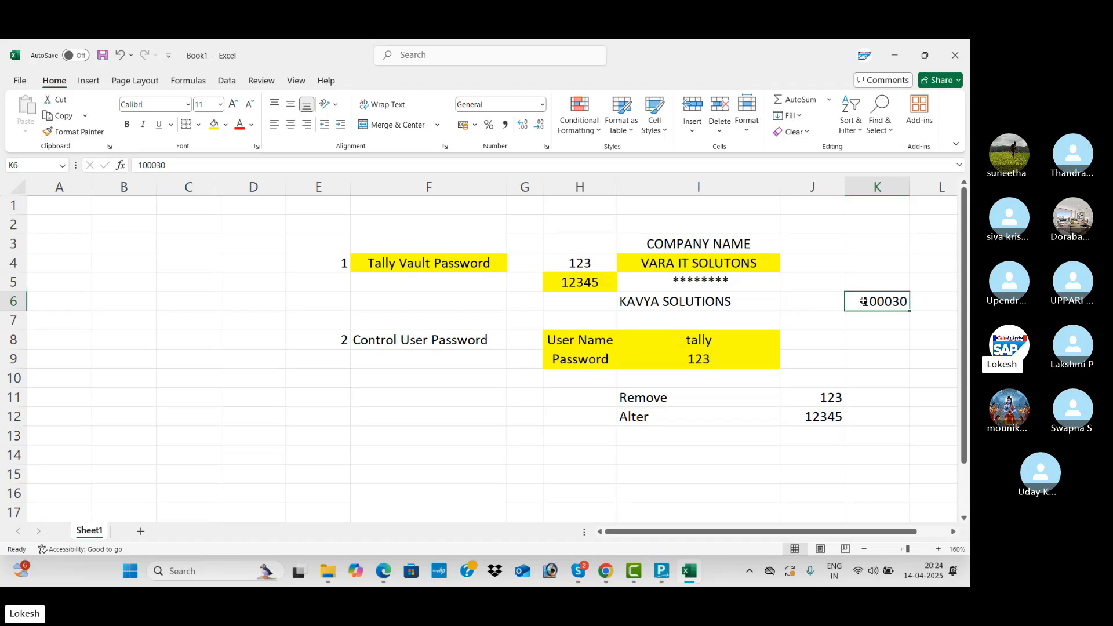
{"action": "left_click", "coordinate": [728, 302]}
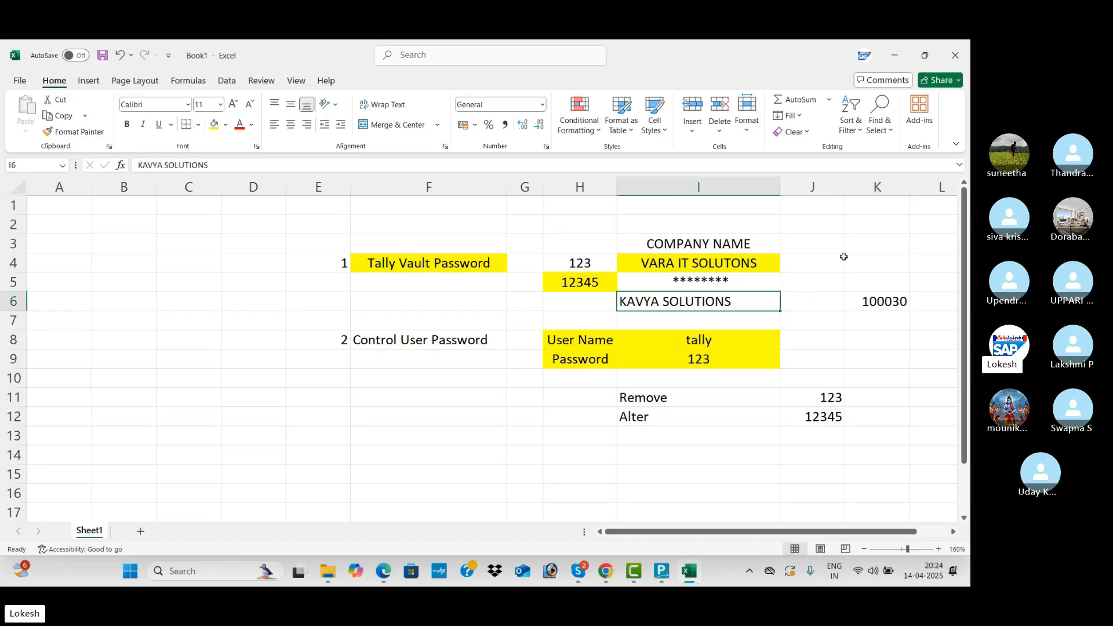
Change K4 to 100040 and return to TallyPrime.
{"action": "left_click", "coordinate": [862, 261]}
{"action": "type", "text": "100"}
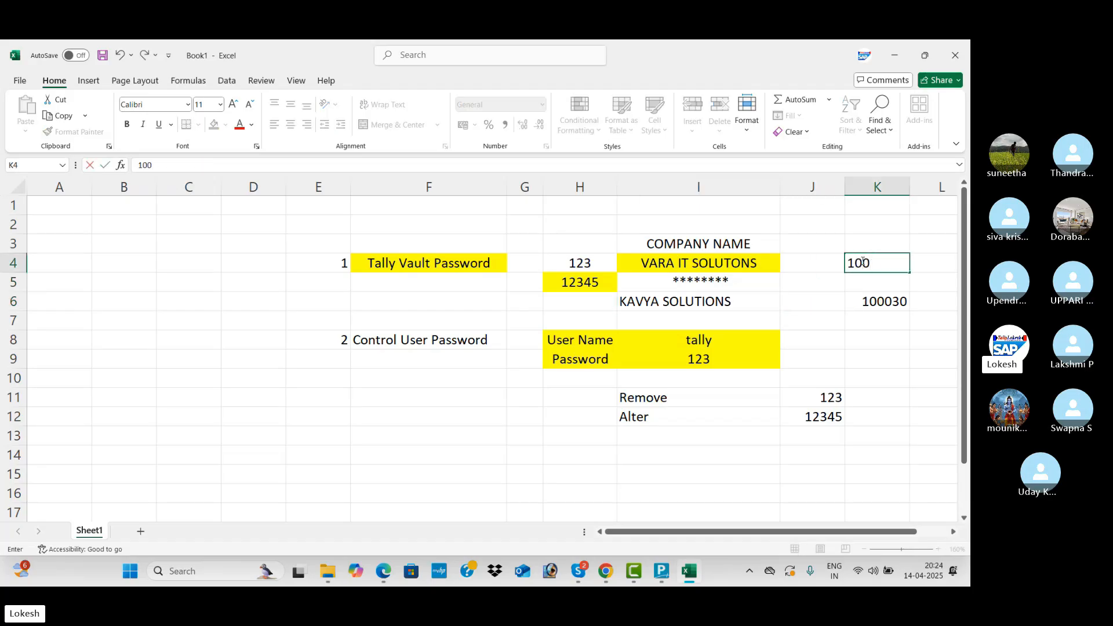
{"action": "type", "text": "040"}
{"action": "key", "text": "Return"}
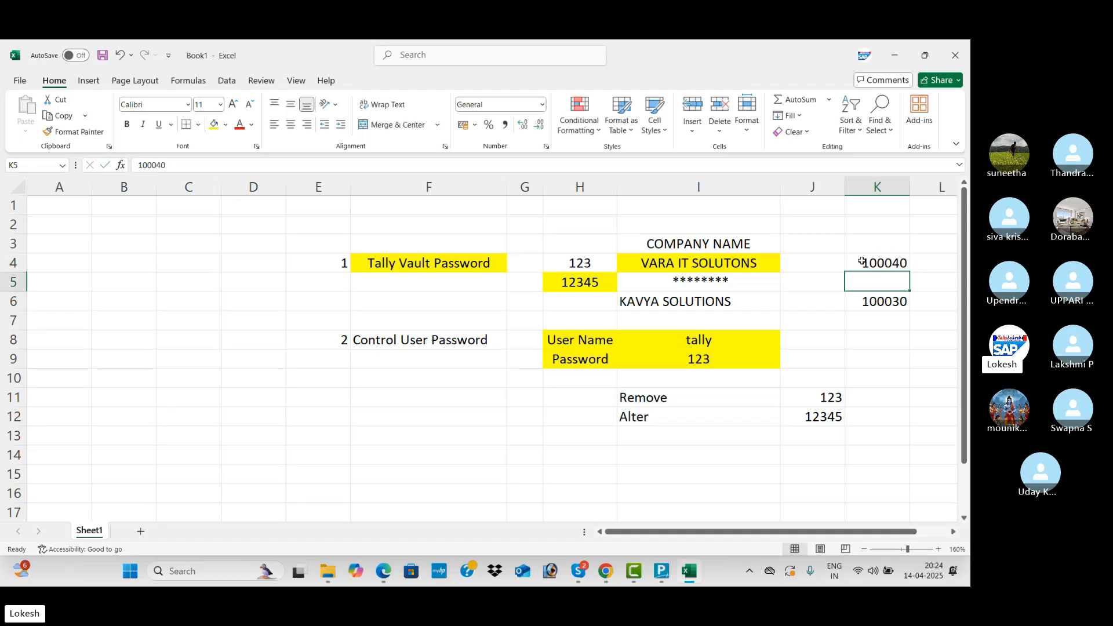
{"action": "left_click", "coordinate": [856, 261]}
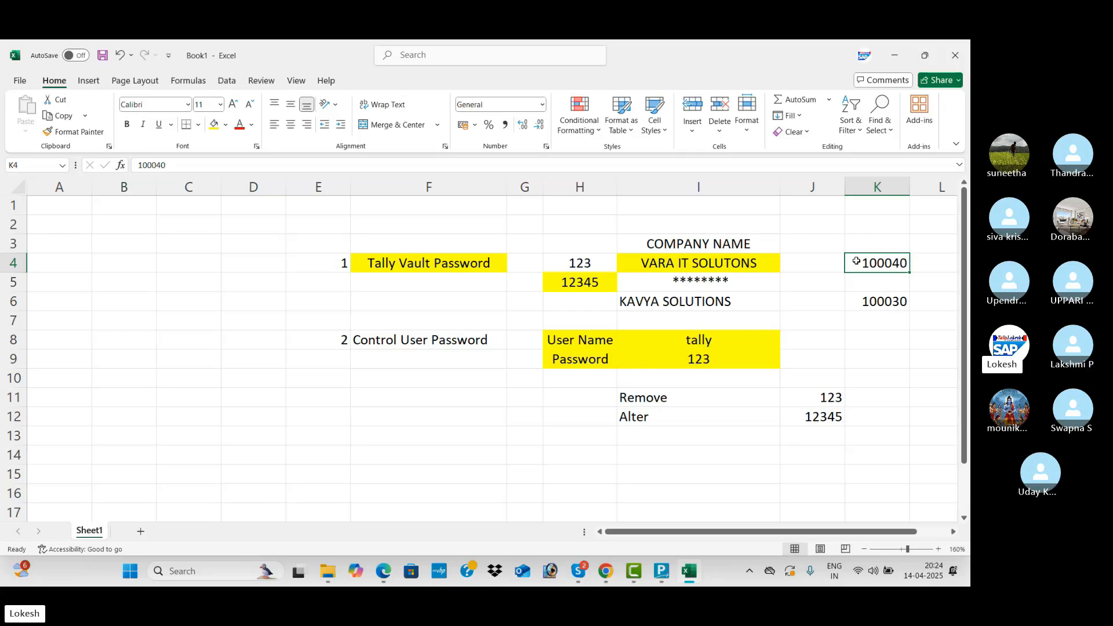
{"action": "key", "text": "alt+Tab"}
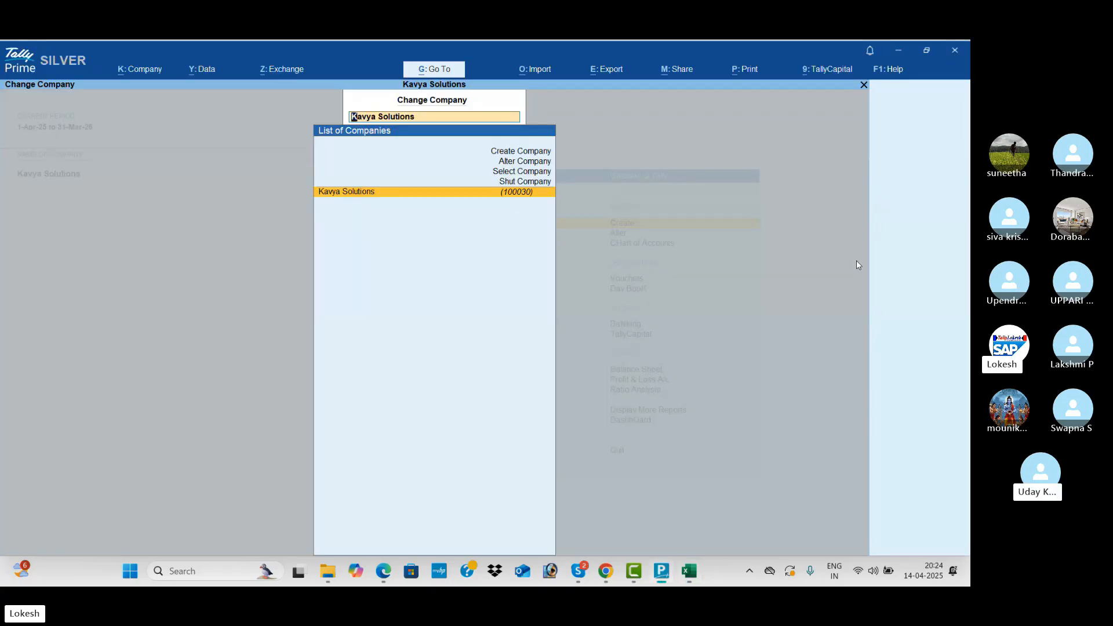
Shut Kavya Solutions and browse the Select Company list, filtering by 'KA'.
{"action": "key", "text": "Up"}
{"action": "key", "text": "Return"}
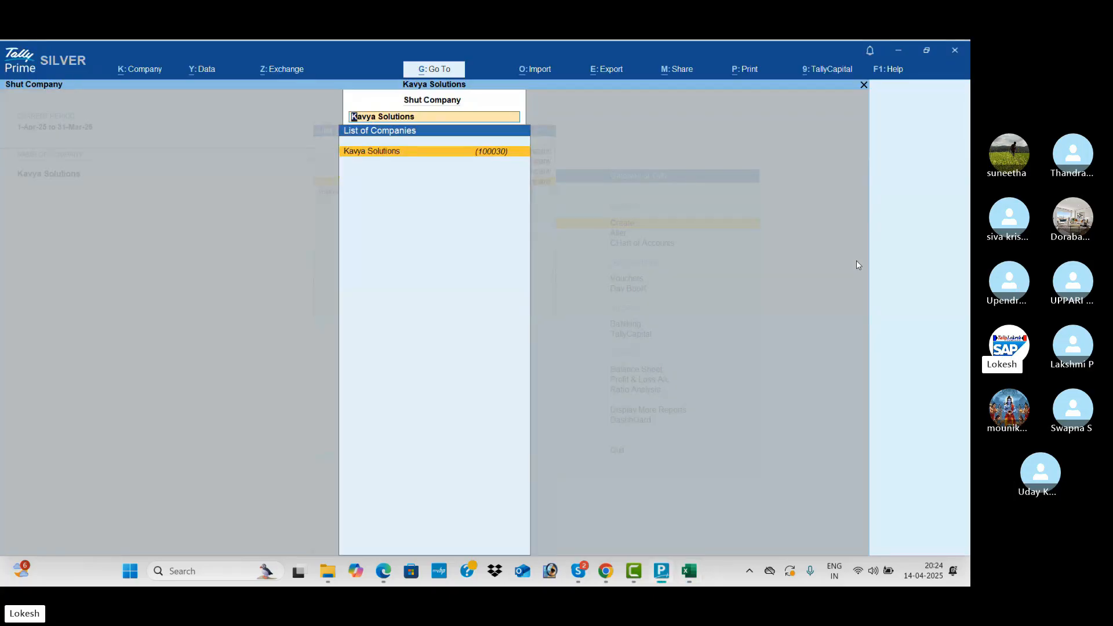
{"action": "key", "text": "Return"}
{"action": "key", "text": "Return"}
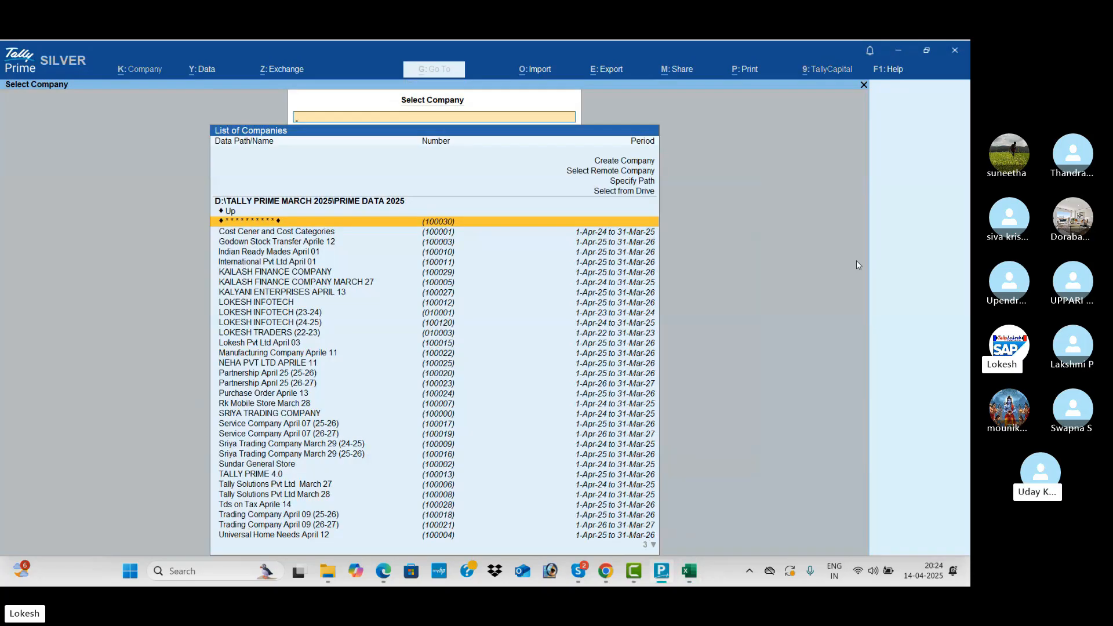
{"action": "key", "text": "Down"}
{"action": "key", "text": "Down"}
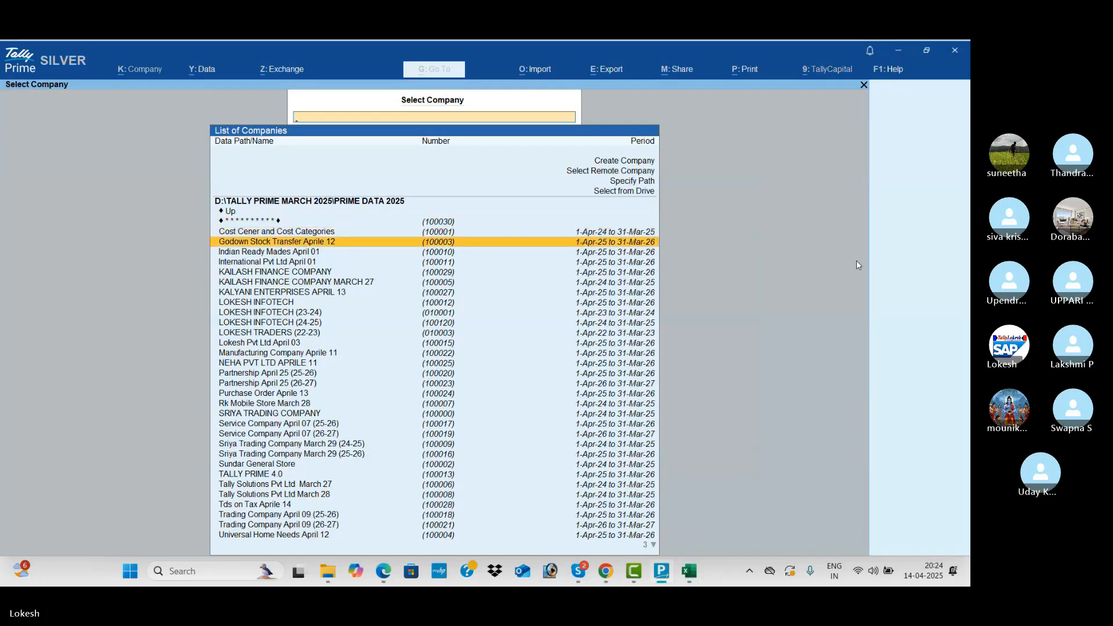
{"action": "type", "text": "KA"}
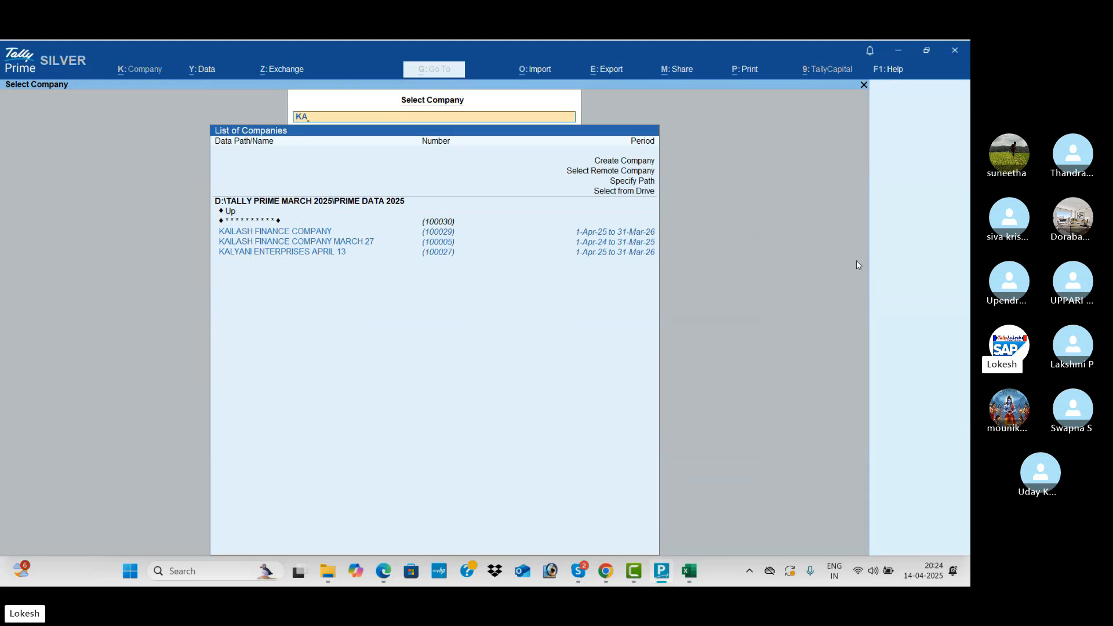
{"action": "key", "text": "Down"}
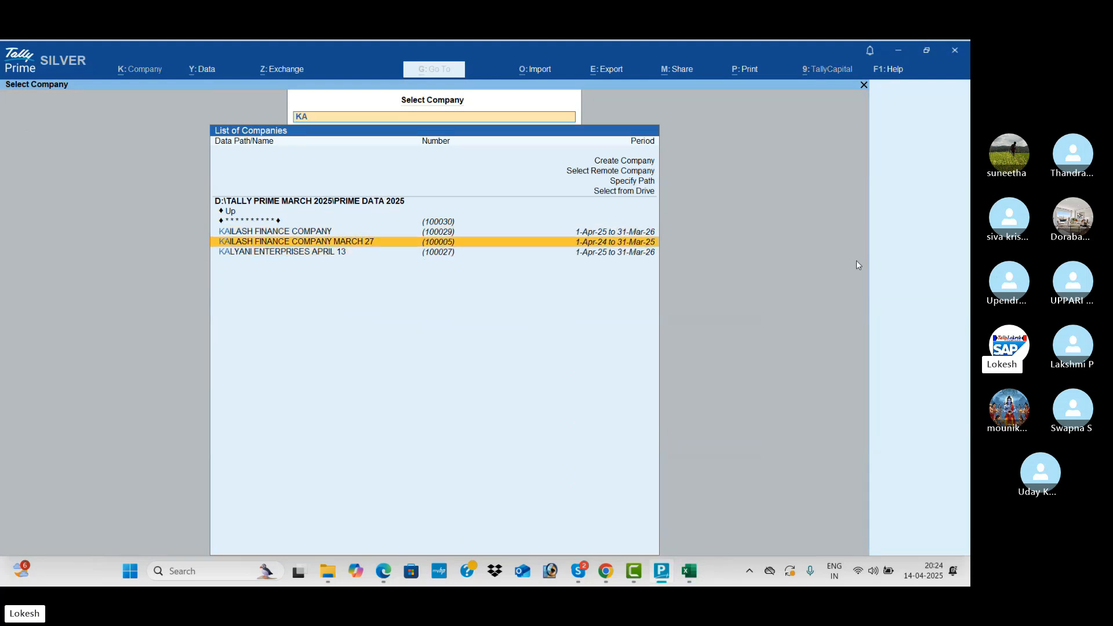
{"action": "key", "text": "Up"}
{"action": "key", "text": "BackSpace"}
{"action": "key", "text": "BackSpace"}
{"action": "key", "text": "Down"}
{"action": "key", "text": "Down"}
{"action": "key", "text": "Down"}
{"action": "key", "text": "Down"}
{"action": "key", "text": "Down"}
{"action": "key", "text": "Down"}
{"action": "key", "text": "Down"}
{"action": "key", "text": "Down"}
{"action": "key", "text": "Down"}
{"action": "key", "text": "Down"}
{"action": "key", "text": "Down"}
{"action": "key", "text": "Down"}
{"action": "key", "text": "Down"}
{"action": "key", "text": "Down"}
{"action": "key", "text": "Down"}
{"action": "key", "text": "Down"}
{"action": "key", "text": "Down"}
{"action": "key", "text": "Down"}
{"action": "key", "text": "Down"}
{"action": "key", "text": "Down"}
{"action": "key", "text": "Down"}
{"action": "key", "text": "Down"}
{"action": "key", "text": "Down"}
{"action": "key", "text": "Down"}
{"action": "key", "text": "Down"}
{"action": "key", "text": "Down"}
{"action": "key", "text": "Down"}
{"action": "key", "text": "Down"}
{"action": "key", "text": "Down"}
{"action": "key", "text": "Down"}
{"action": "key", "text": "Down"}
{"action": "key", "text": "Down"}
{"action": "key", "text": "Down"}
{"action": "key", "text": "Down"}
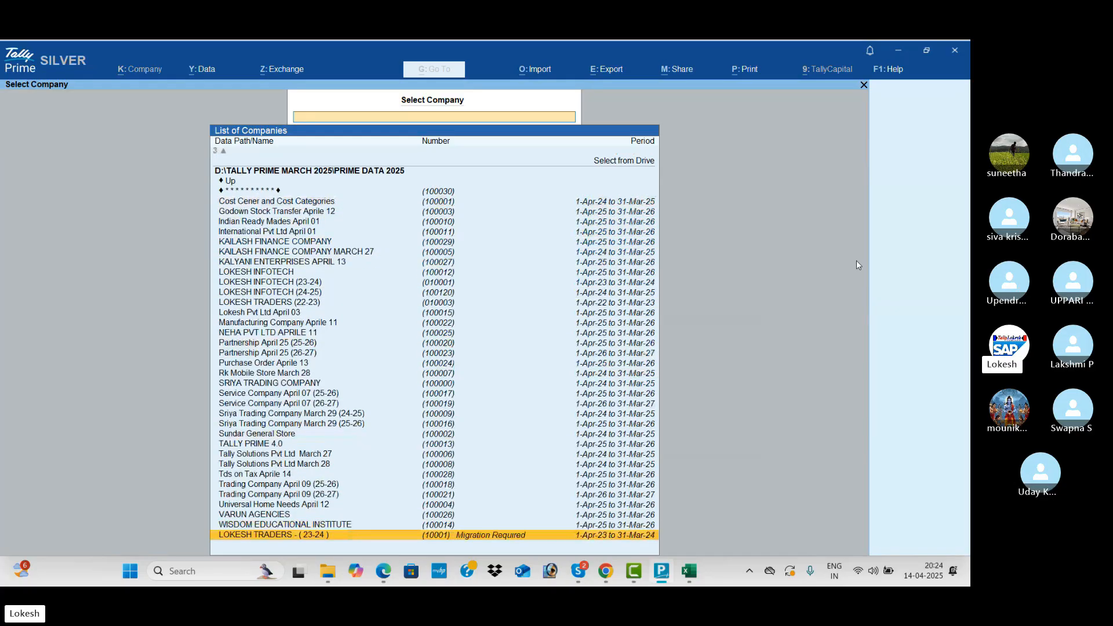
{"action": "key", "text": "Up"}
{"action": "key", "text": "Up"}
{"action": "key", "text": "Up"}
{"action": "key", "text": "Up"}
{"action": "key", "text": "Up"}
{"action": "key", "text": "Up"}
{"action": "key", "text": "Up"}
{"action": "key", "text": "Up"}
{"action": "key", "text": "Up"}
{"action": "key", "text": "Up"}
{"action": "key", "text": "Up"}
{"action": "key", "text": "Up"}
{"action": "key", "text": "Up"}
{"action": "key", "text": "Up"}
{"action": "key", "text": "Up"}
{"action": "key", "text": "Up"}
{"action": "key", "text": "Up"}
{"action": "key", "text": "Up"}
{"action": "key", "text": "Up"}
{"action": "key", "text": "Up"}
{"action": "key", "text": "Up"}
{"action": "key", "text": "Up"}
{"action": "key", "text": "Up"}
{"action": "key", "text": "Up"}
{"action": "key", "text": "Up"}
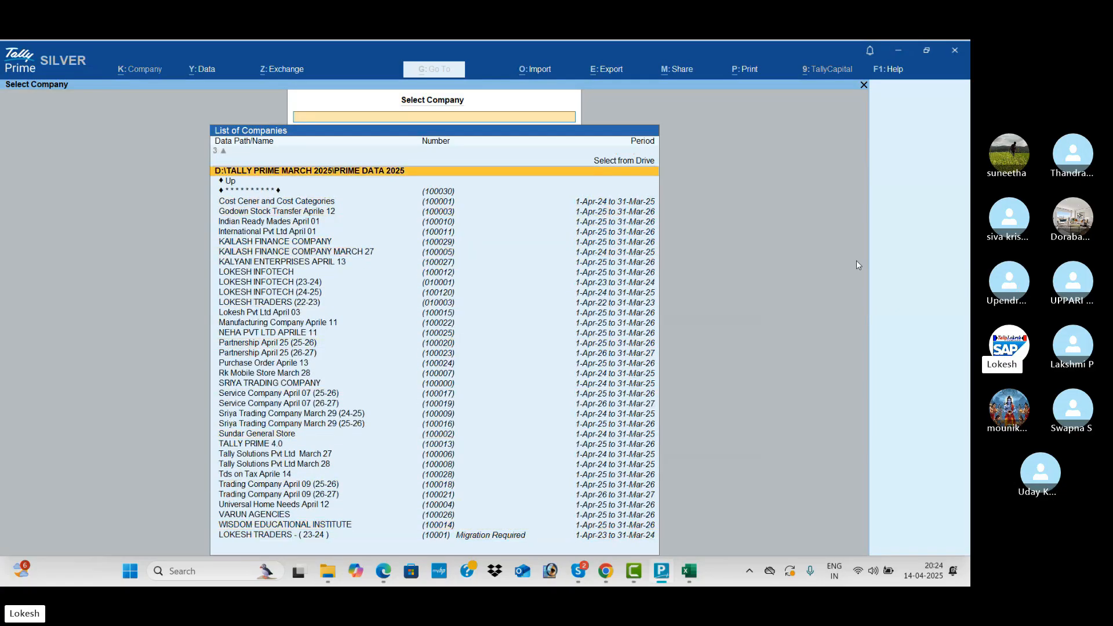
{"action": "key", "text": "Down"}
{"action": "key", "text": "Down"}
{"action": "key", "text": "Down"}
{"action": "key", "text": "Down"}
{"action": "key", "text": "Down"}
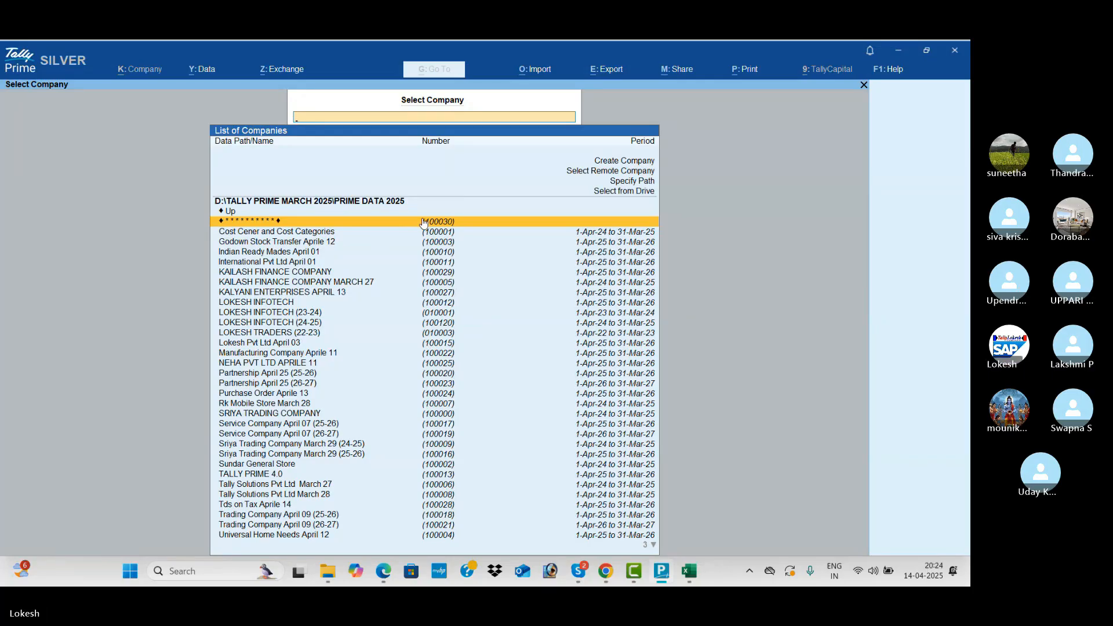
Open the masked company 100030 by entering its TallyVault password.
{"action": "key", "text": "alt+Tab"}
{"action": "key", "text": "alt+Tab"}
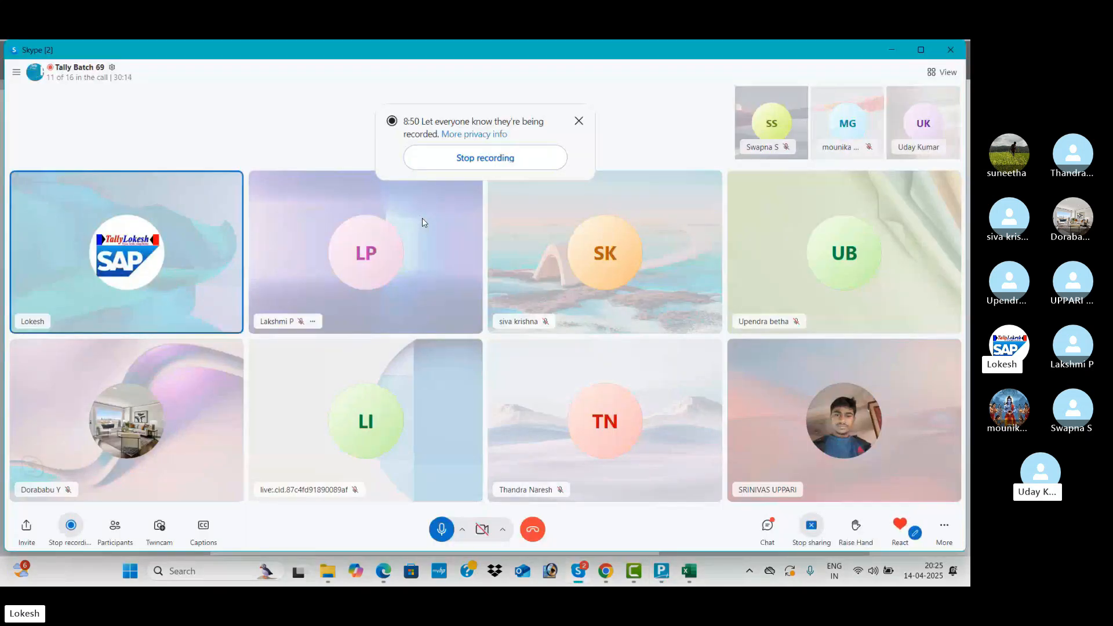
{"action": "key", "text": "alt+Tab"}
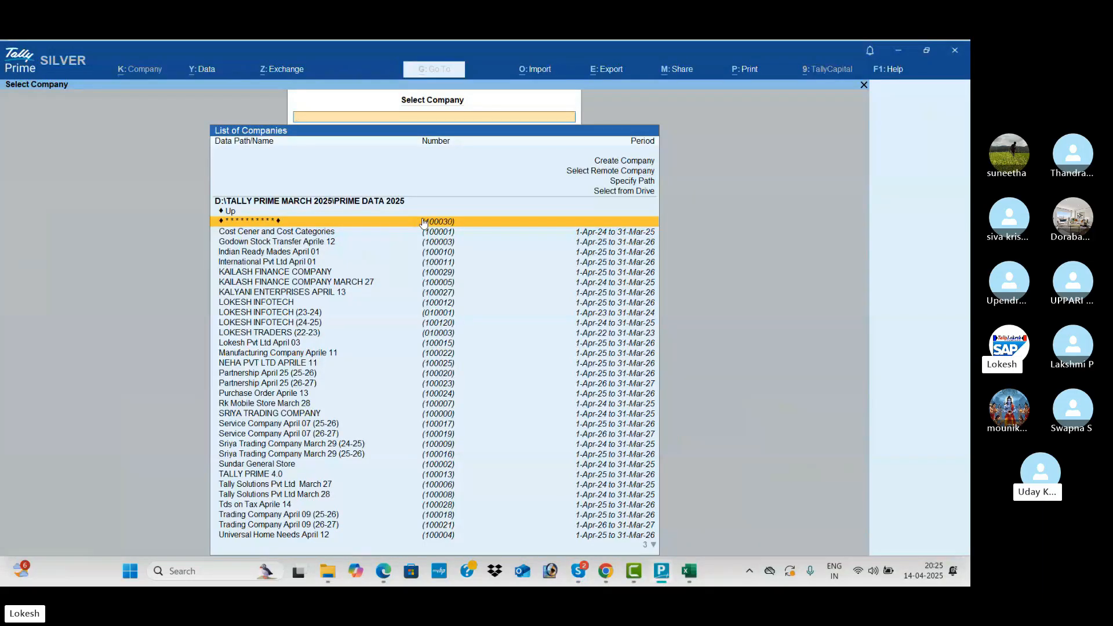
{"action": "left_click", "coordinate": [424, 223]}
{"action": "type", "text": "**"}
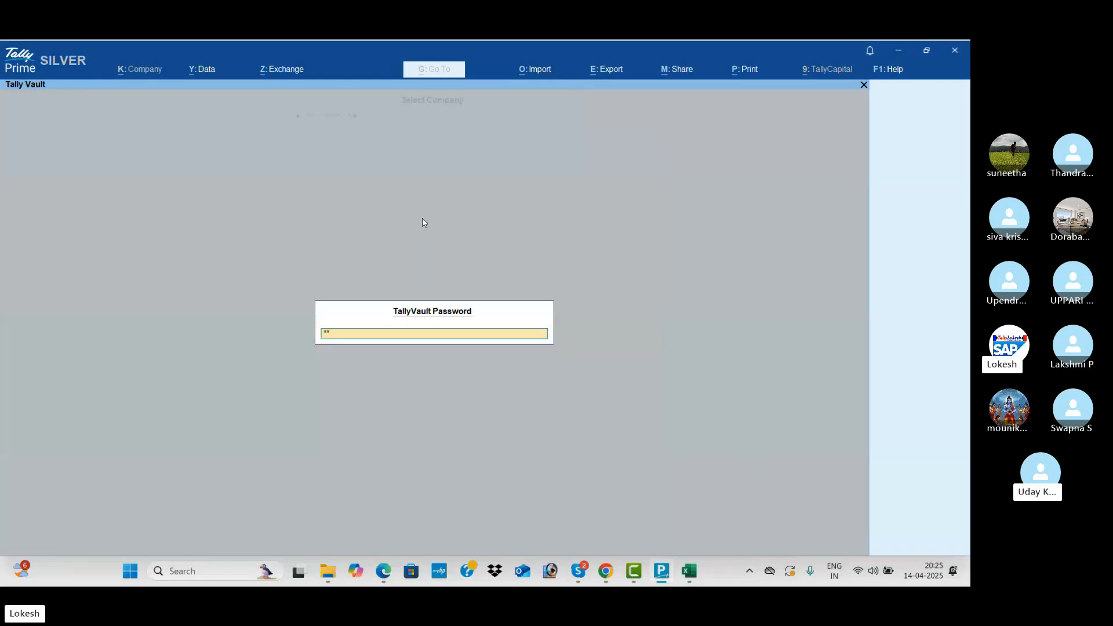
{"action": "key", "text": "Return"}
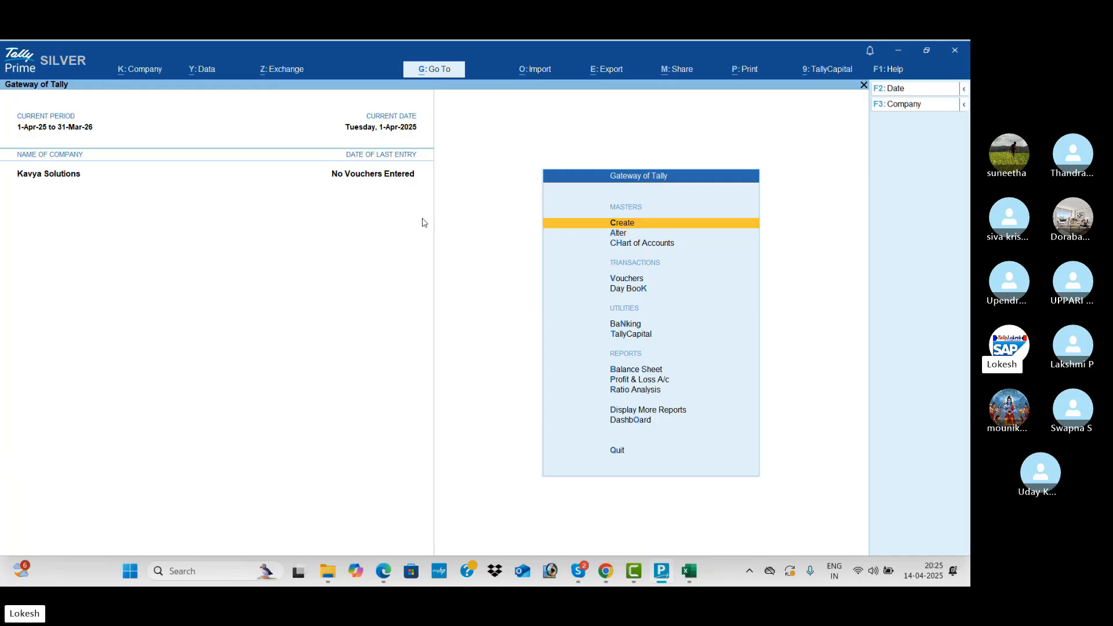
Open the Company options and mute a participant in the video call.
{"action": "left_click", "coordinate": [154, 71]}
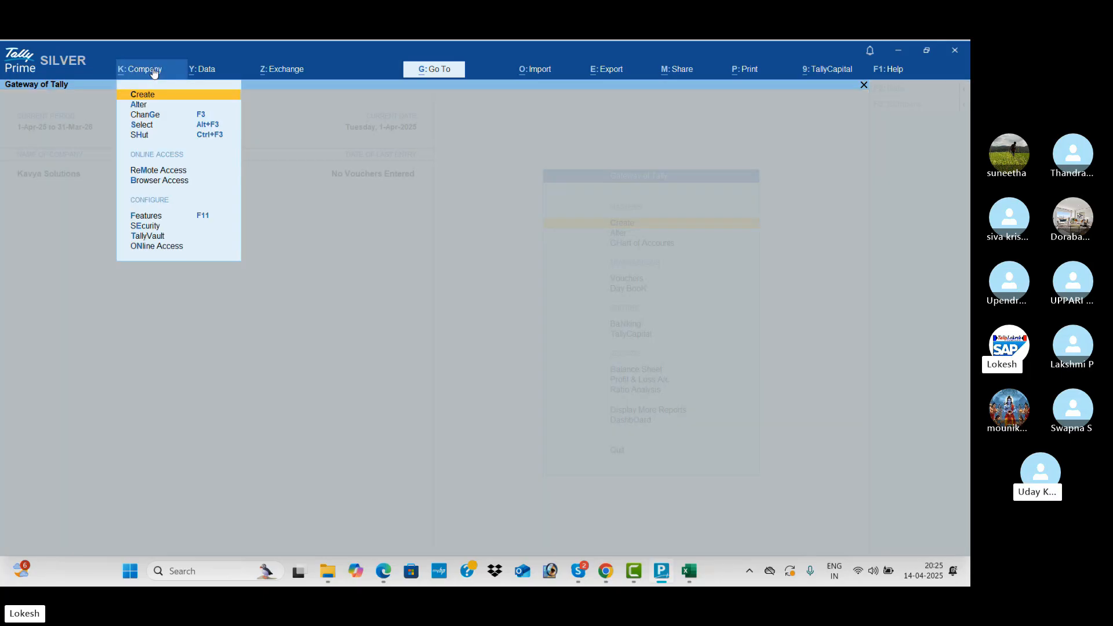
{"action": "key", "text": "alt+Tab"}
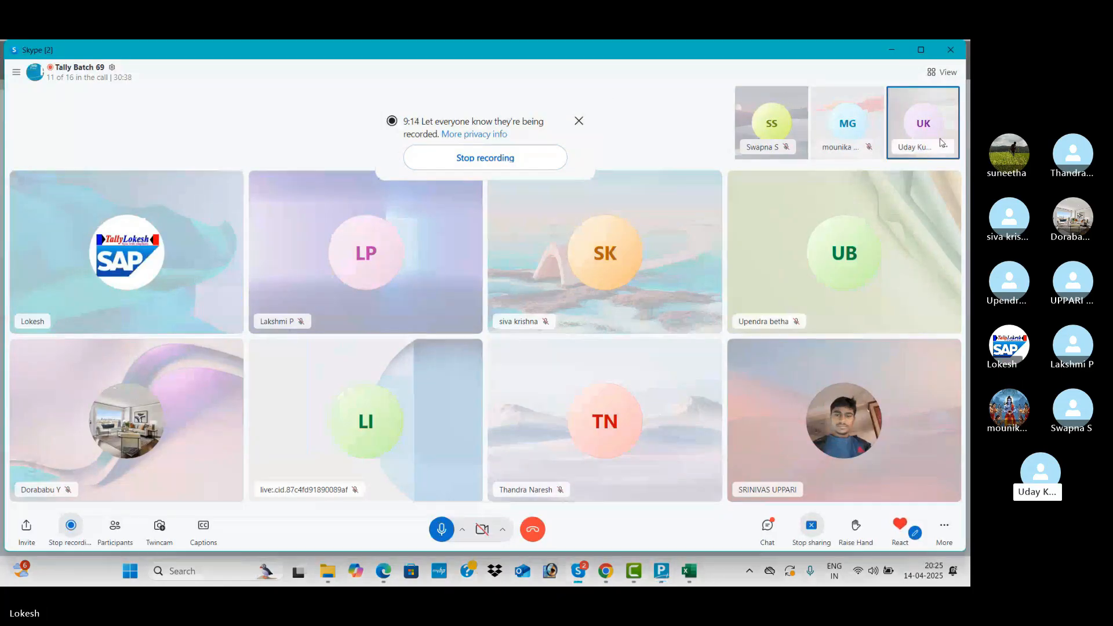
{"action": "left_click", "coordinate": [944, 146]}
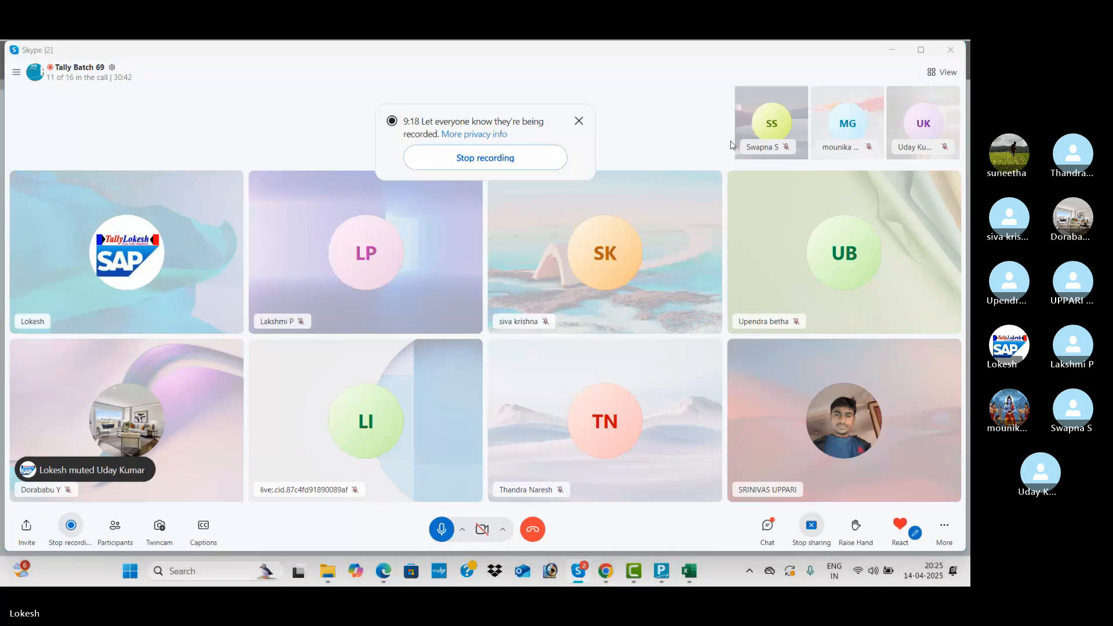
{"action": "key", "text": "alt+Tab"}
Change the Kavya Solutions TallyVault password, entering old, new and confirmation, and accept.
{"action": "key", "text": "Down"}
{"action": "key", "text": "Down"}
{"action": "key", "text": "Down"}
{"action": "key", "text": "Down"}
{"action": "key", "text": "Down"}
{"action": "key", "text": "Down"}
{"action": "key", "text": "Down"}
{"action": "key", "text": "Down"}
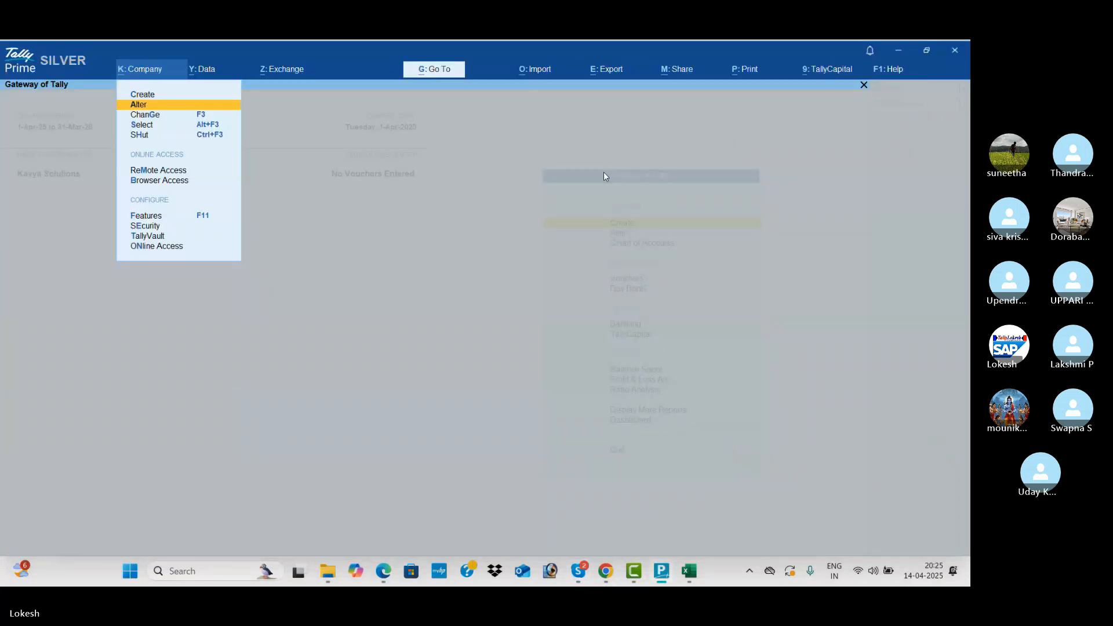
{"action": "key", "text": "Down"}
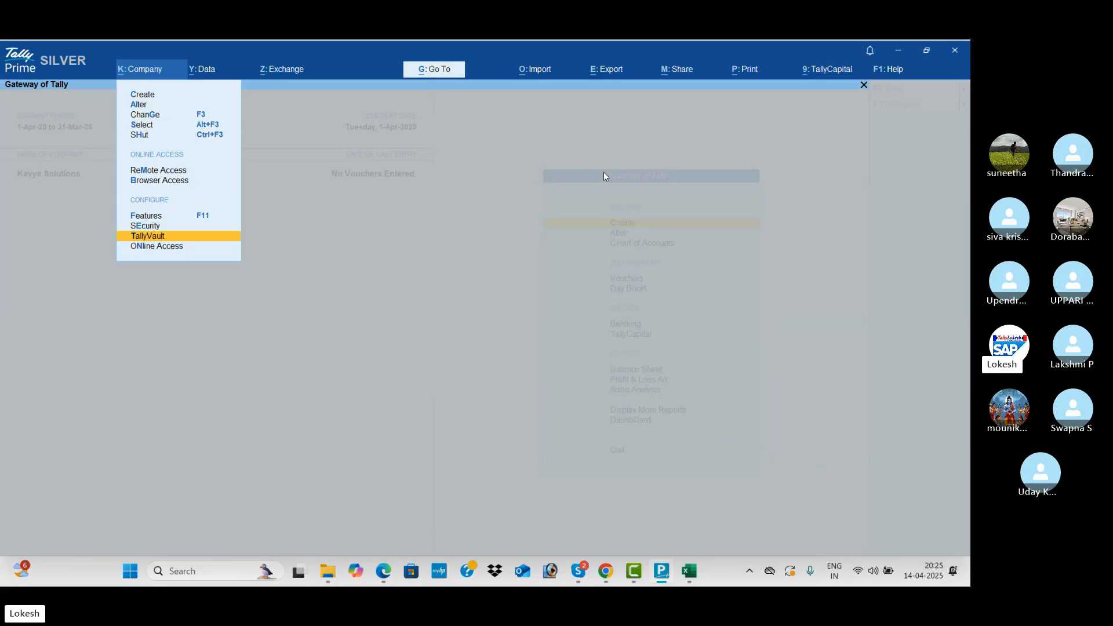
{"action": "key", "text": "Return"}
{"action": "key", "text": "Return"}
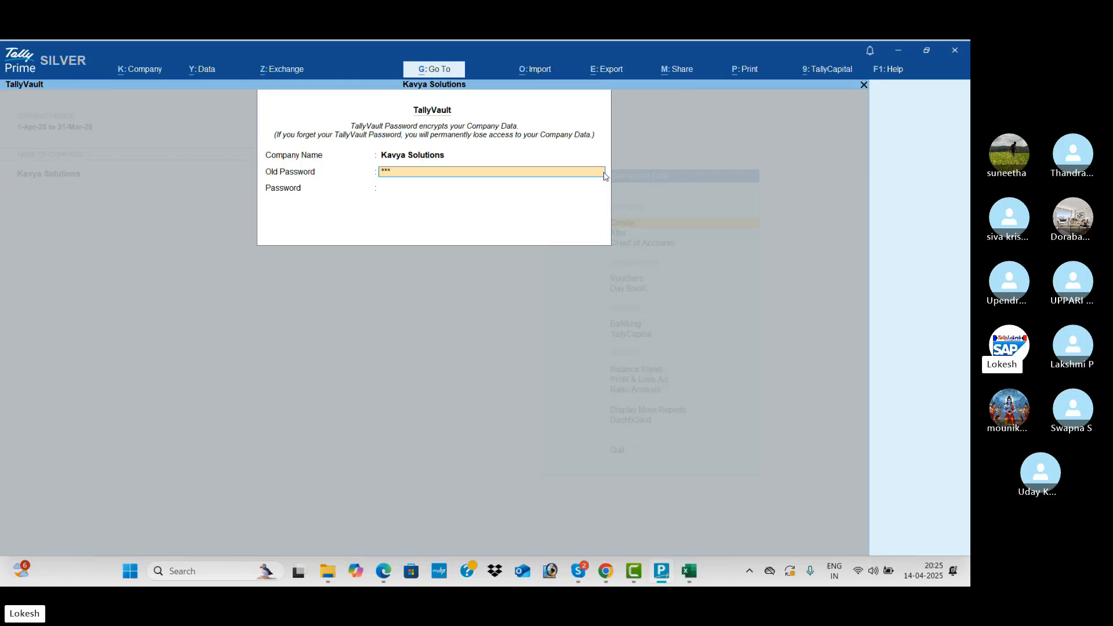
{"action": "key", "text": "Return"}
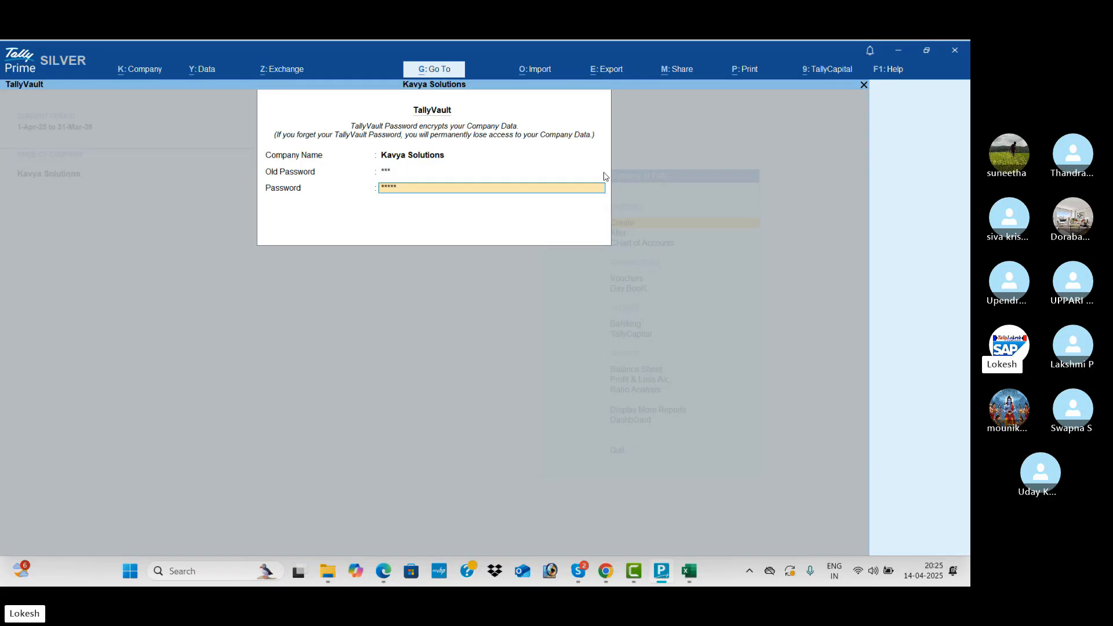
{"action": "key", "text": "Return"}
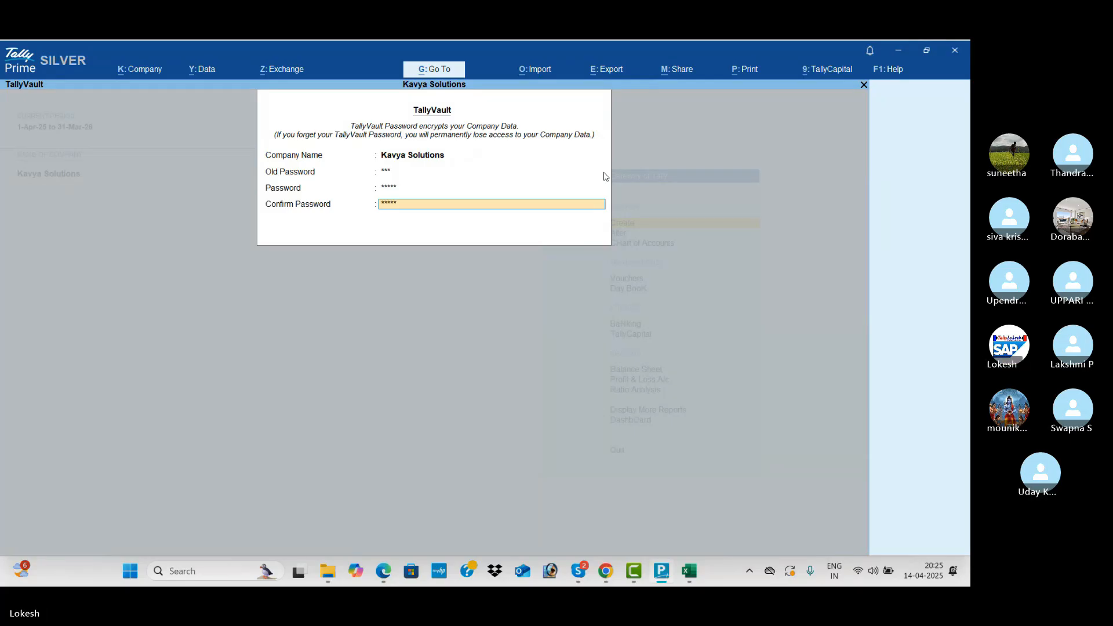
{"action": "key", "text": "Return"}
{"action": "key", "text": "Return"}
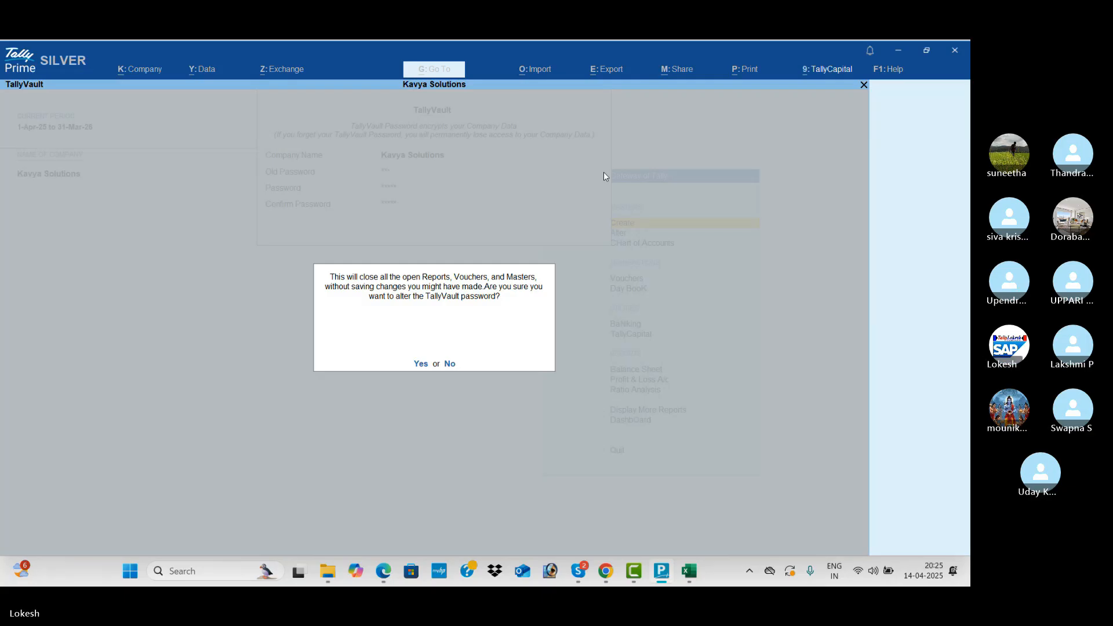
{"action": "key", "text": "Return"}
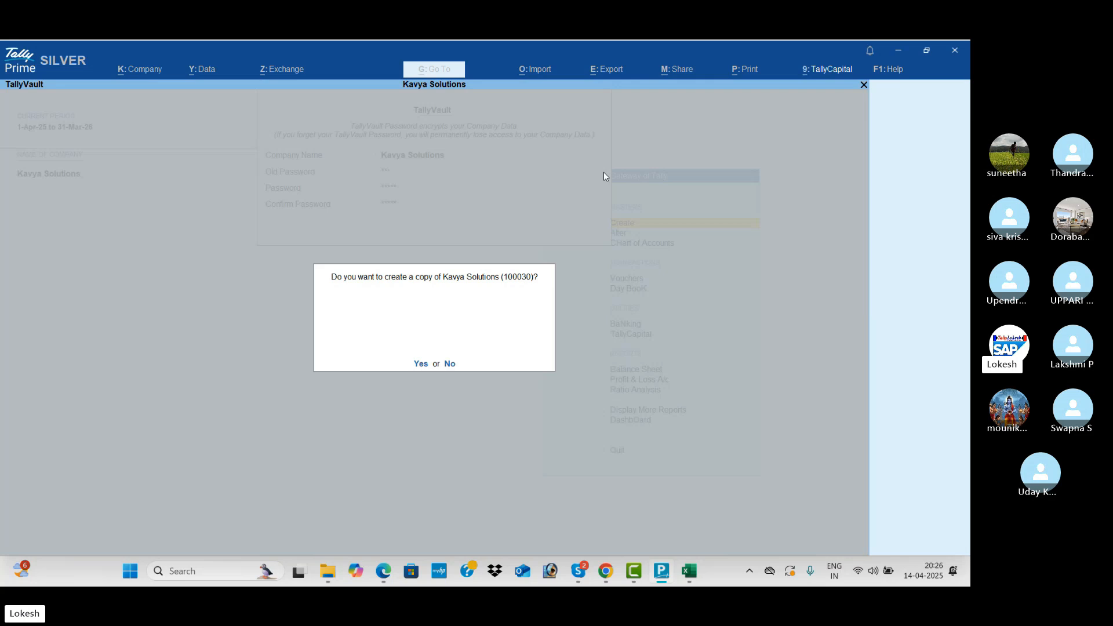
{"action": "key", "text": "Return"}
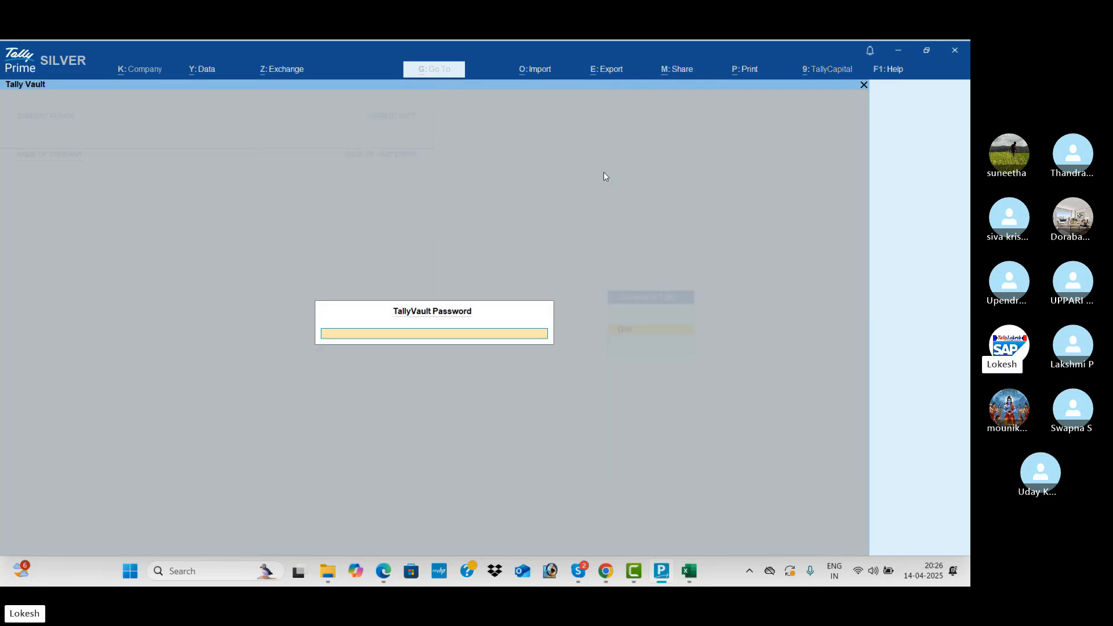
Unlock Kavya Solutions with its new TallyVault password, then shut the company.
{"action": "type", "text": "*****"}
{"action": "key", "text": "Return"}
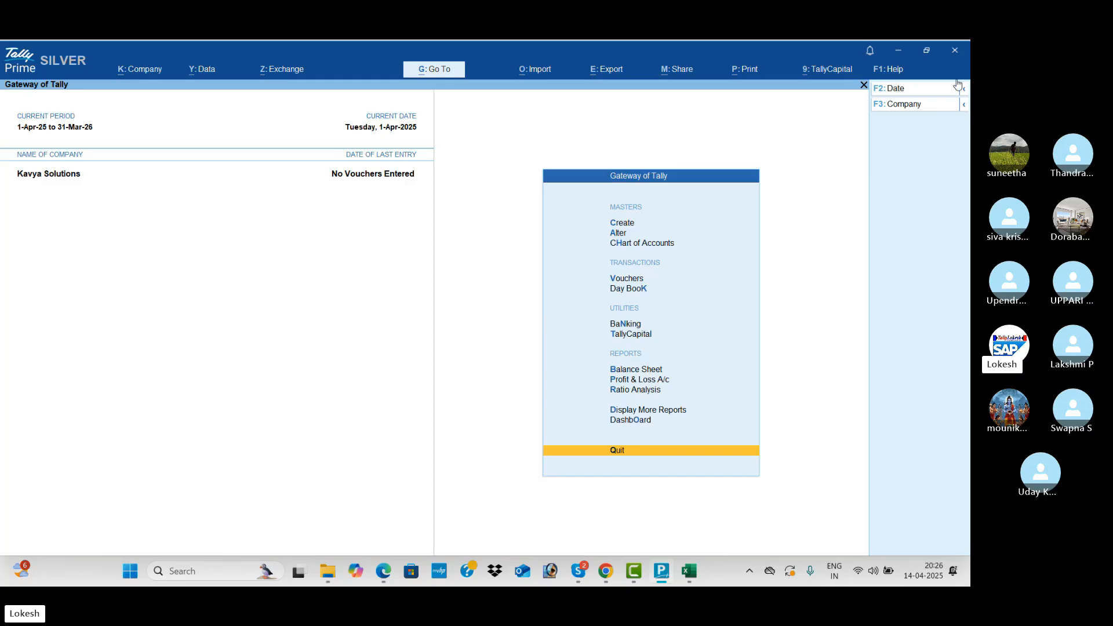
{"action": "left_click", "coordinate": [912, 109]}
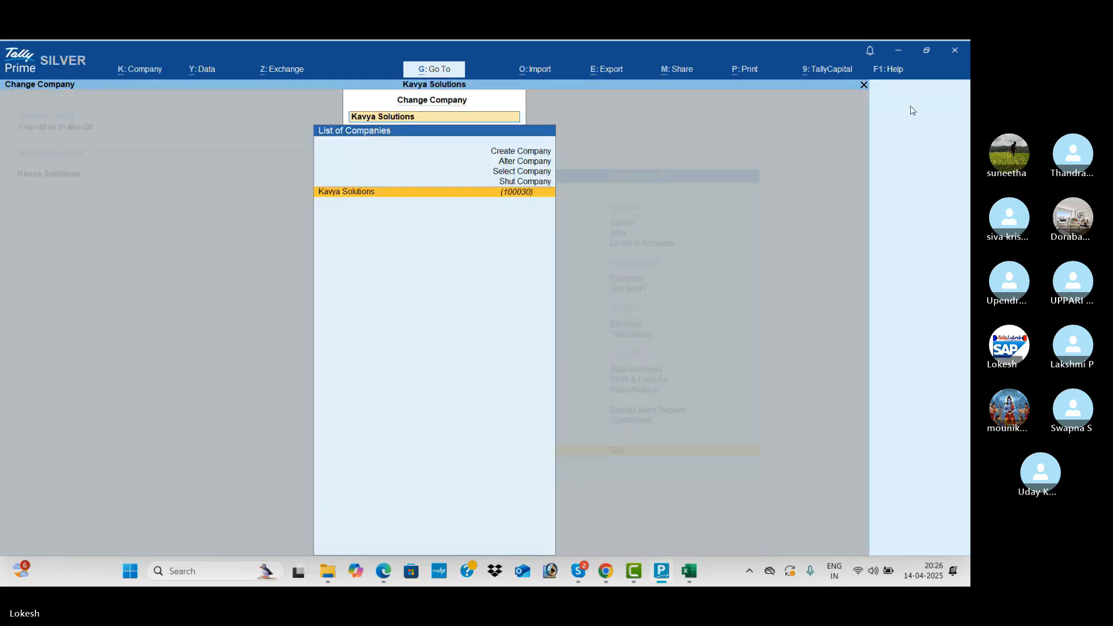
{"action": "key", "text": "Up"}
{"action": "key", "text": "Return"}
{"action": "key", "text": "Return"}
{"action": "key", "text": "Return"}
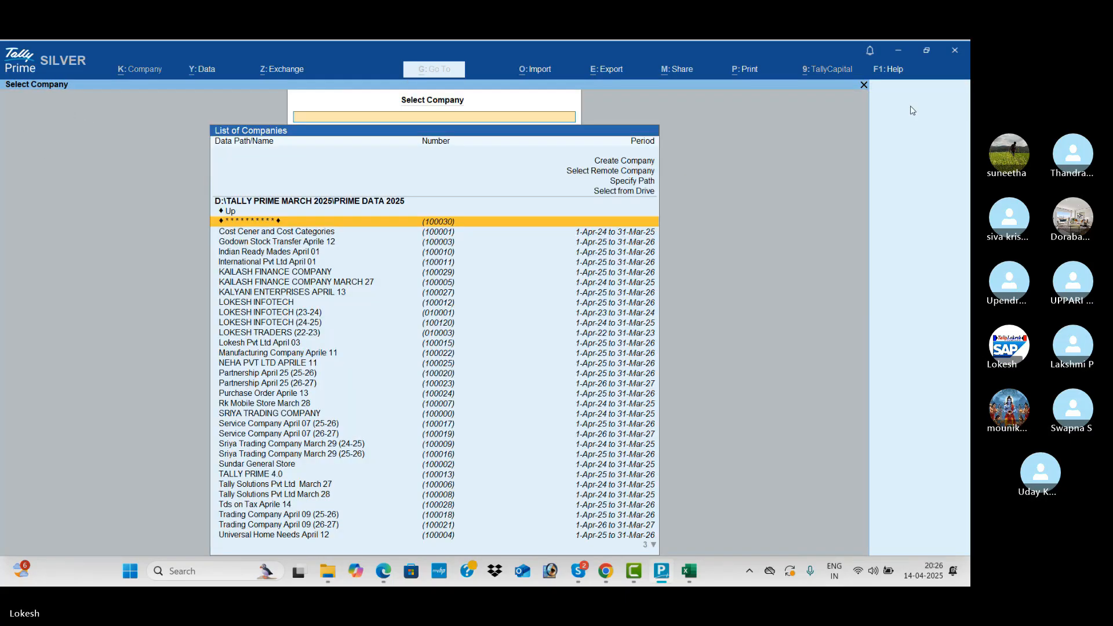
Reopen vault company 100030 and bring the Excel password notes back up.
{"action": "key", "text": "Return"}
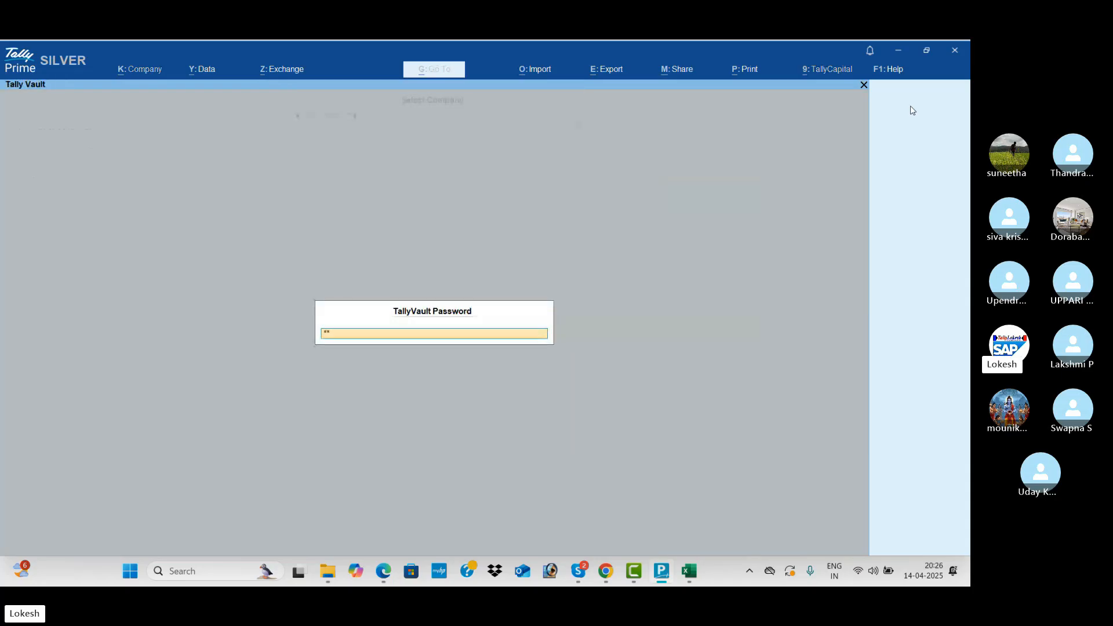
{"action": "key", "text": "Return"}
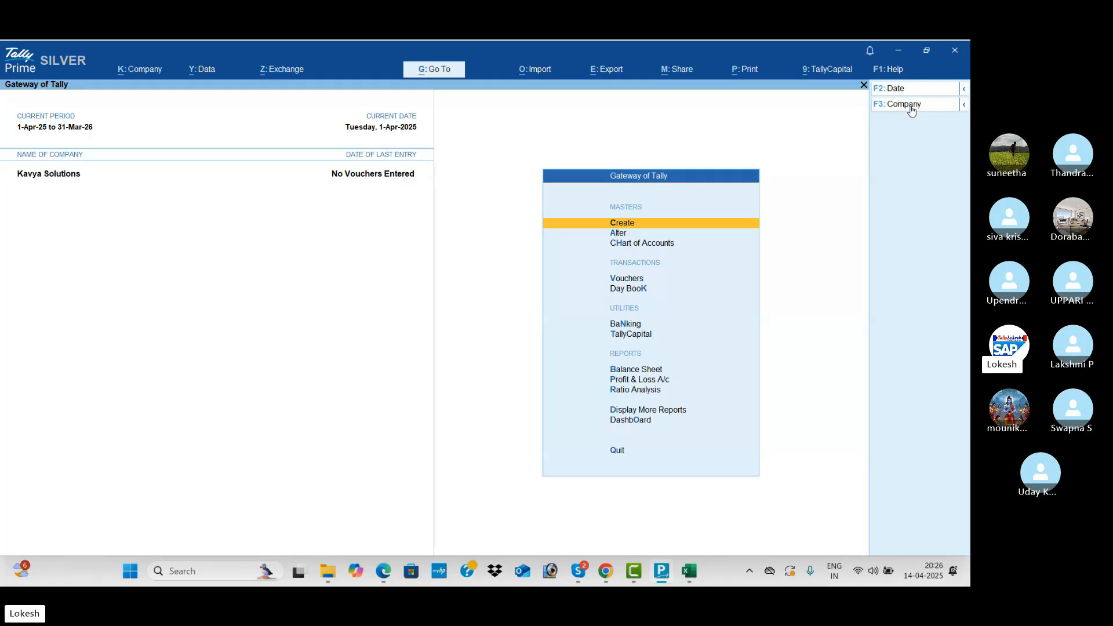
{"action": "key", "text": "alt"}
{"action": "key", "text": "alt+Tab"}
{"action": "key", "text": "alt+Tab"}
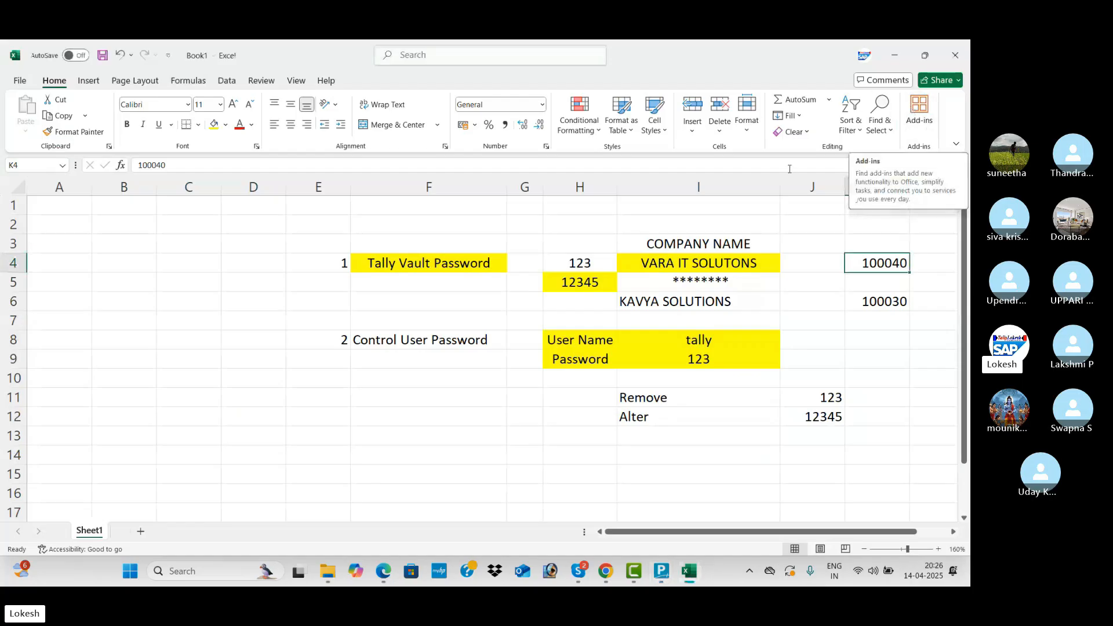
Fill the KAVYA SOLUTIONS cell I6 yellow and centre it, then check the VARA IT SOLUTONS entry.
{"action": "left_click", "coordinate": [709, 299]}
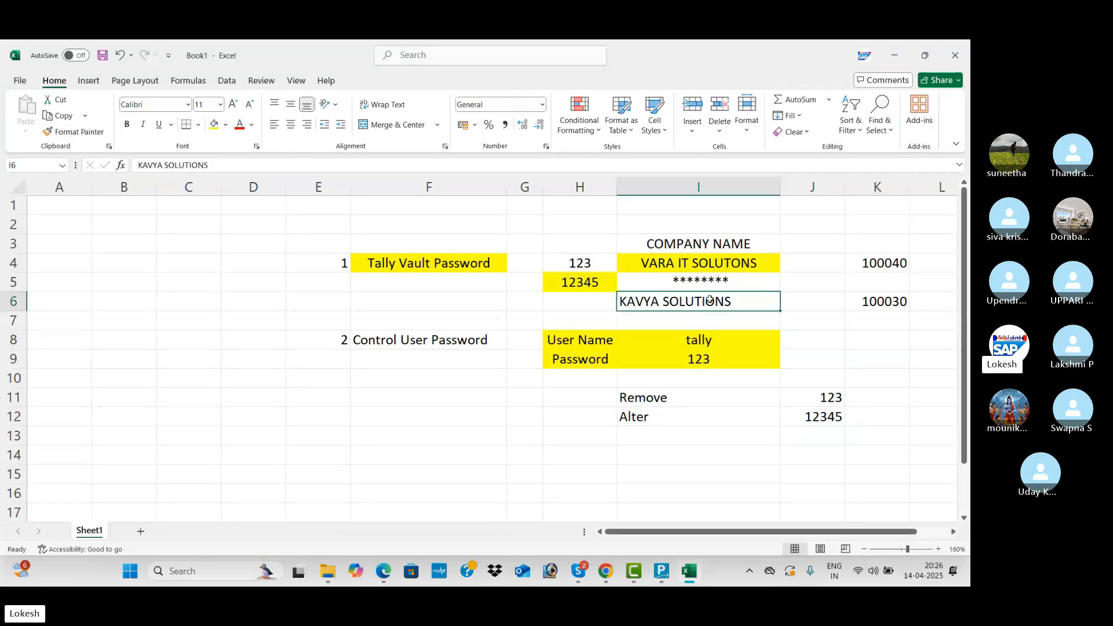
{"action": "left_click", "coordinate": [214, 128]}
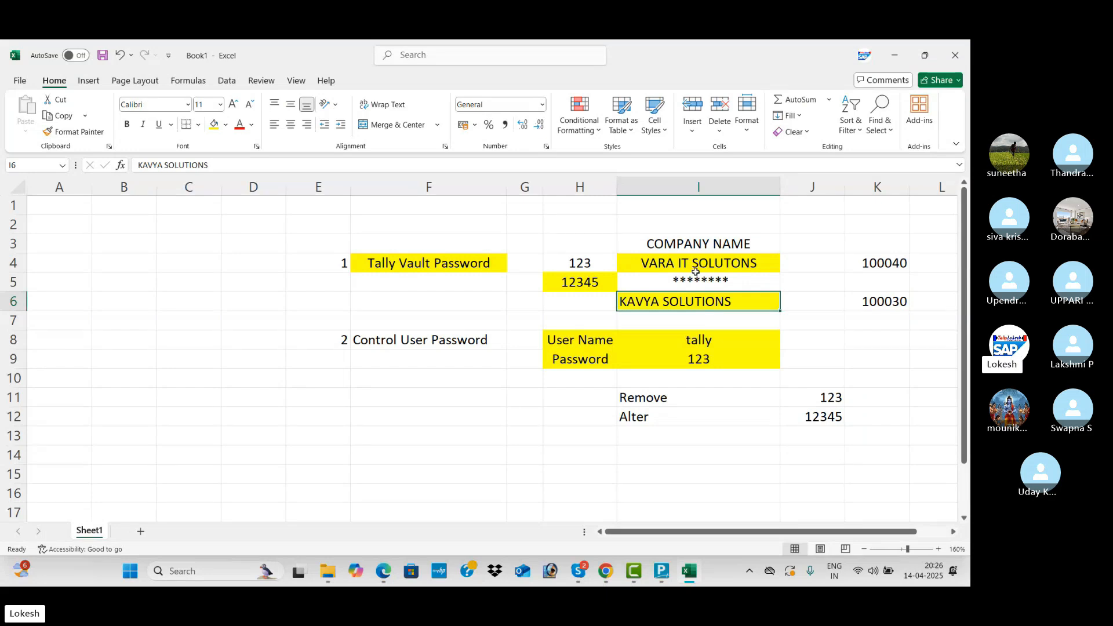
{"action": "left_click", "coordinate": [290, 125]}
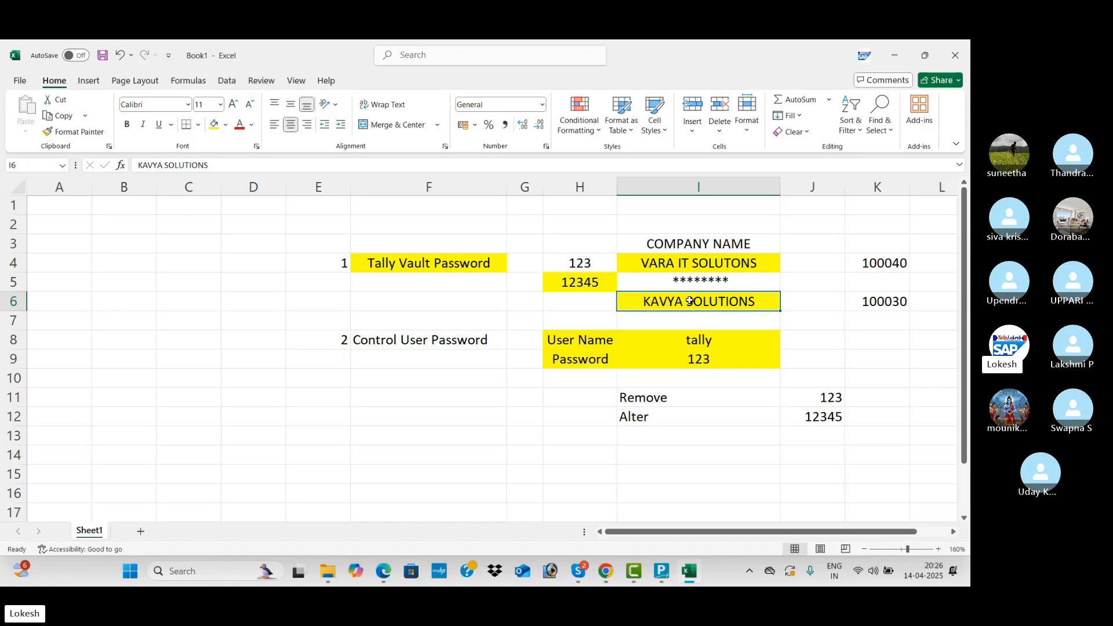
{"action": "left_click", "coordinate": [668, 262]}
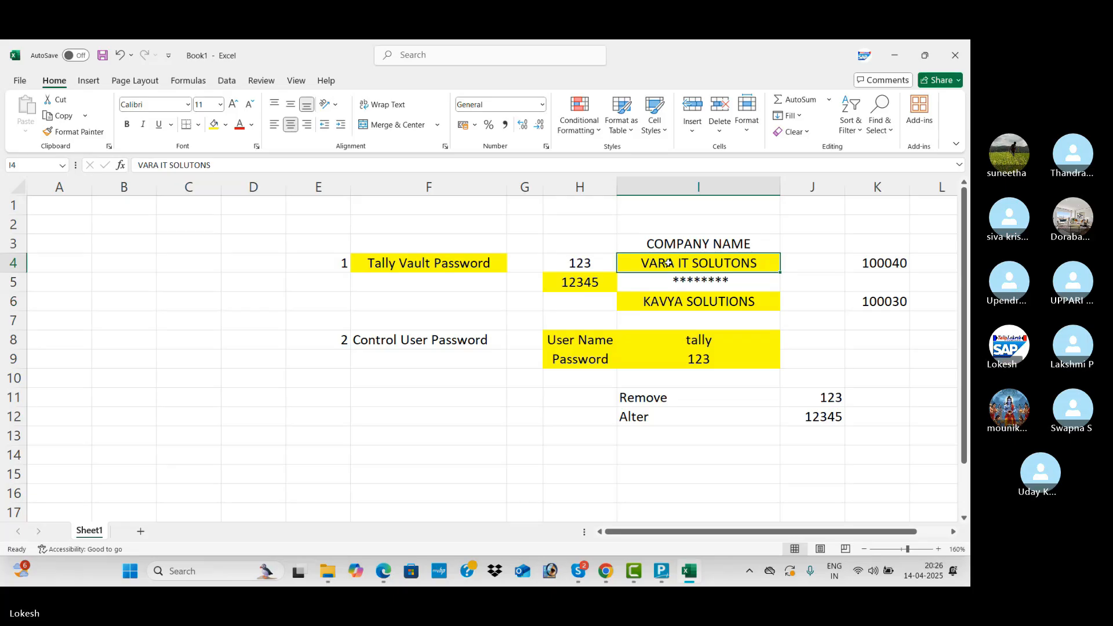
Back in TallyPrime, bring up the company options with Alter highlighted.
{"action": "key", "text": "alt+Tab"}
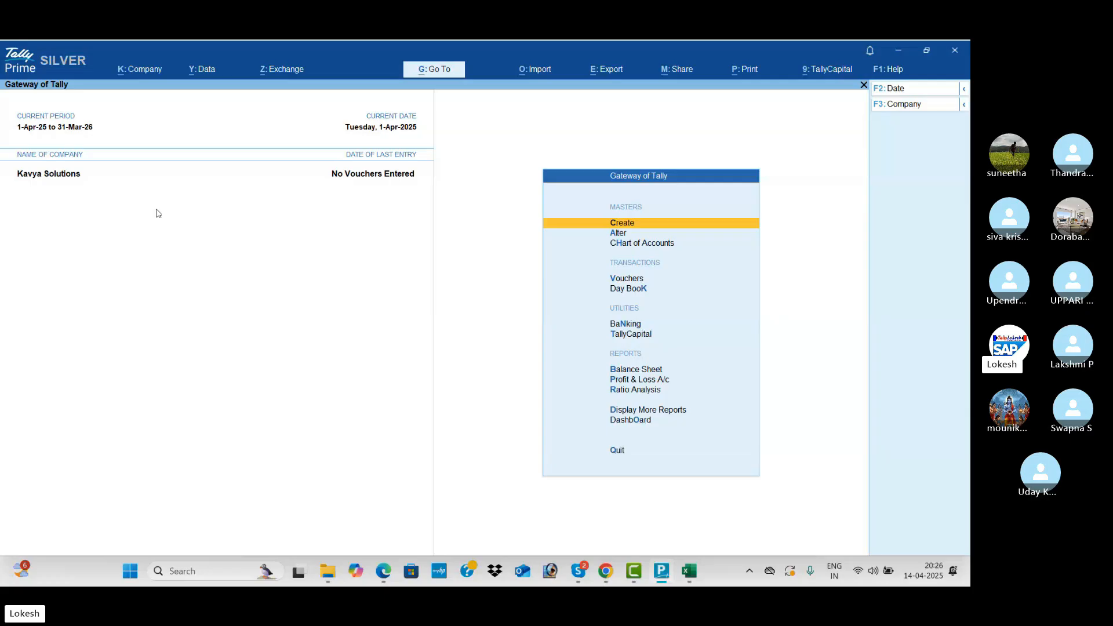
{"action": "left_click", "coordinate": [152, 75]}
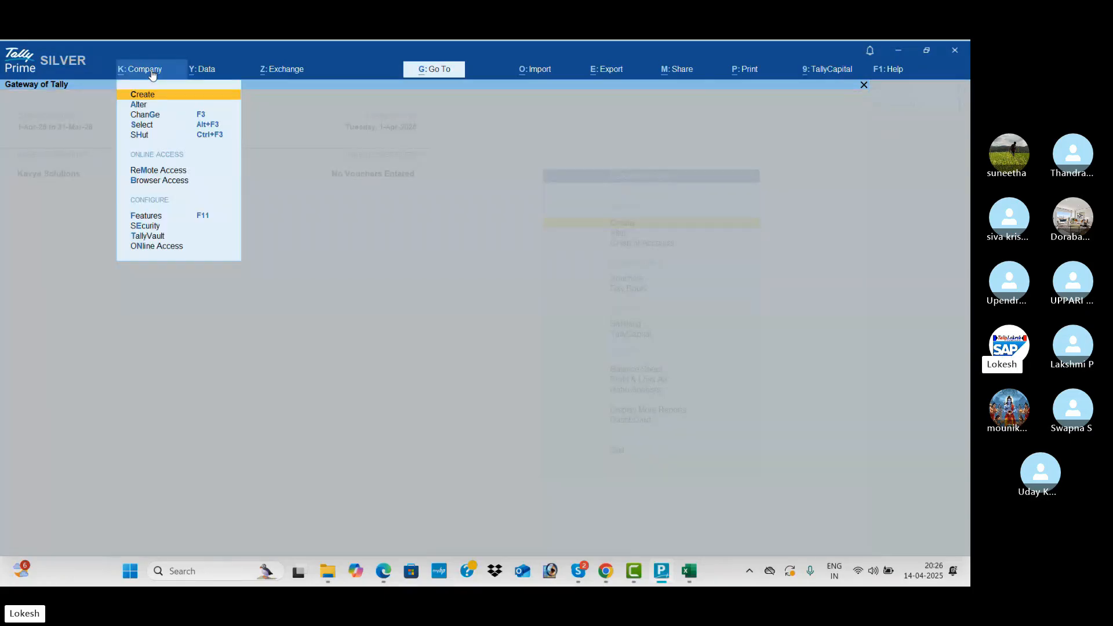
{"action": "key", "text": "Down"}
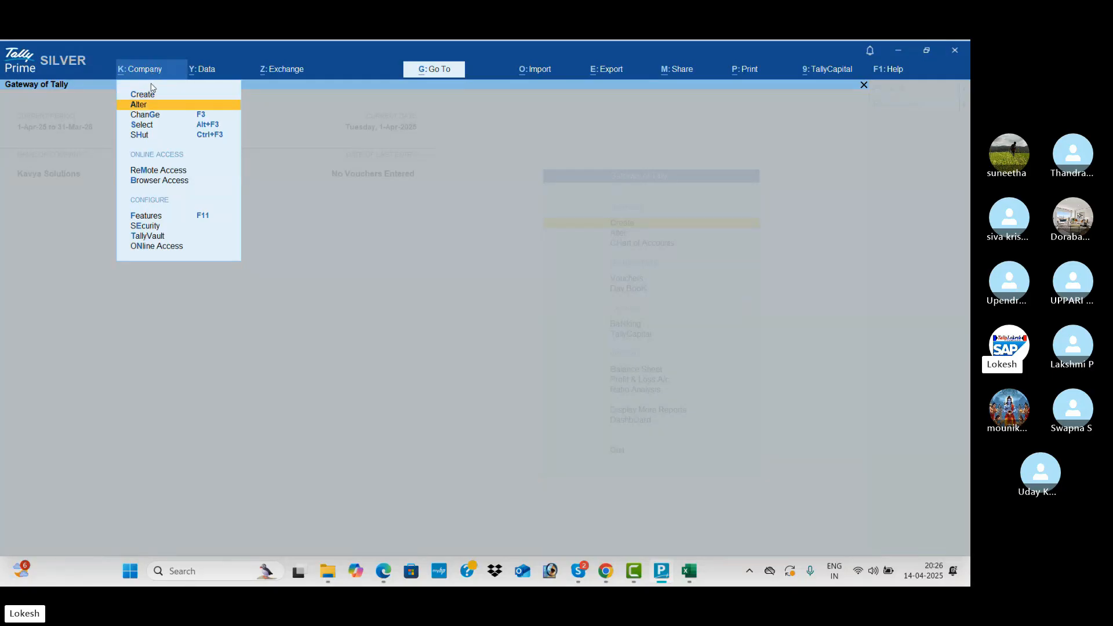
Rename Kavya Solutions to VARA IT SOLUTIONS, with the mailing name following, then return to Excel.
{"action": "left_click", "coordinate": [153, 106]}
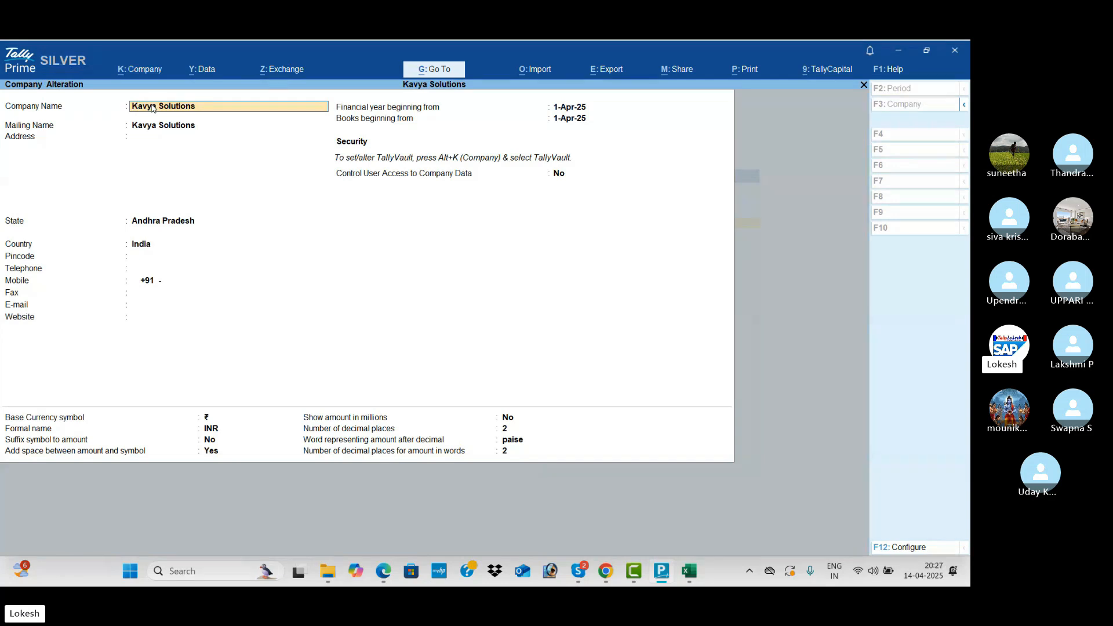
{"action": "type", "text": "VARA IT SOLUTIONS"}
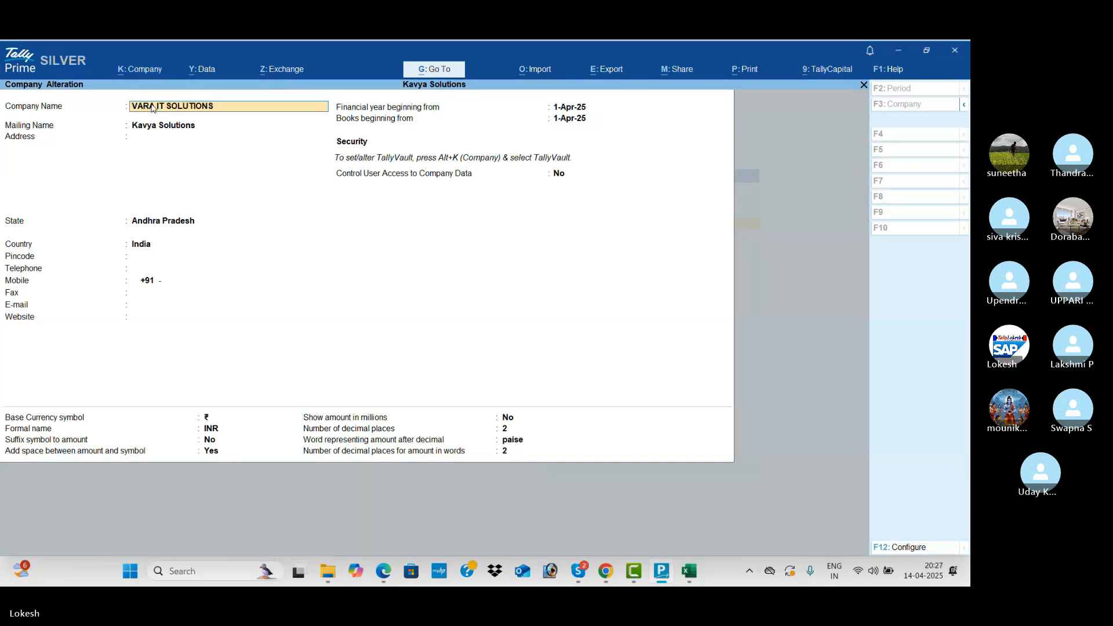
{"action": "key", "text": "Return"}
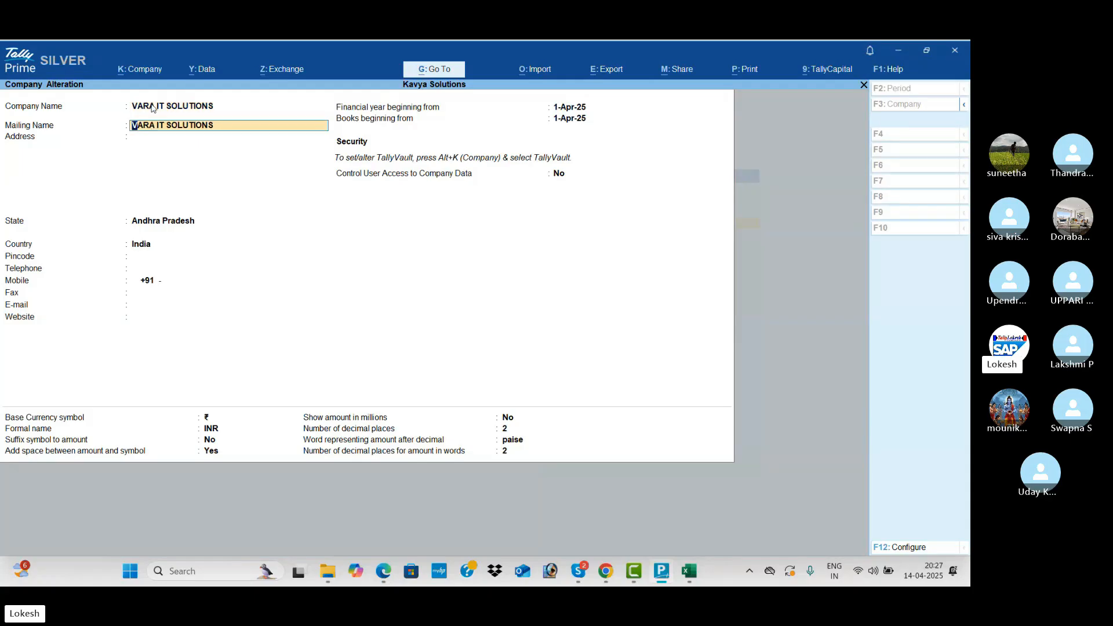
{"action": "key", "text": "Return"}
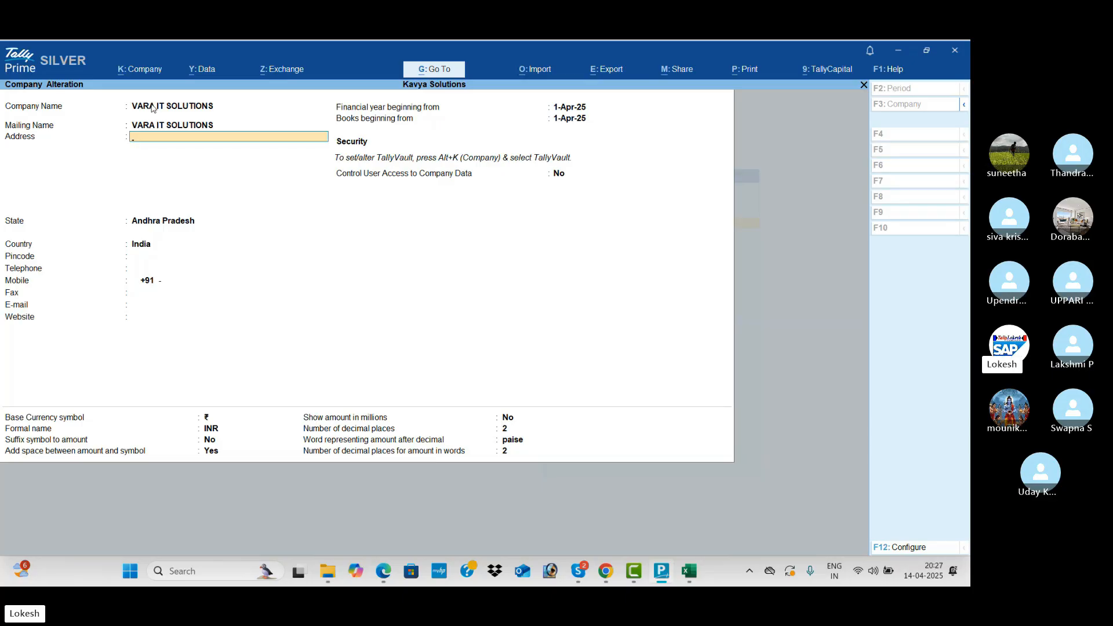
{"action": "key", "text": "alt+Tab"}
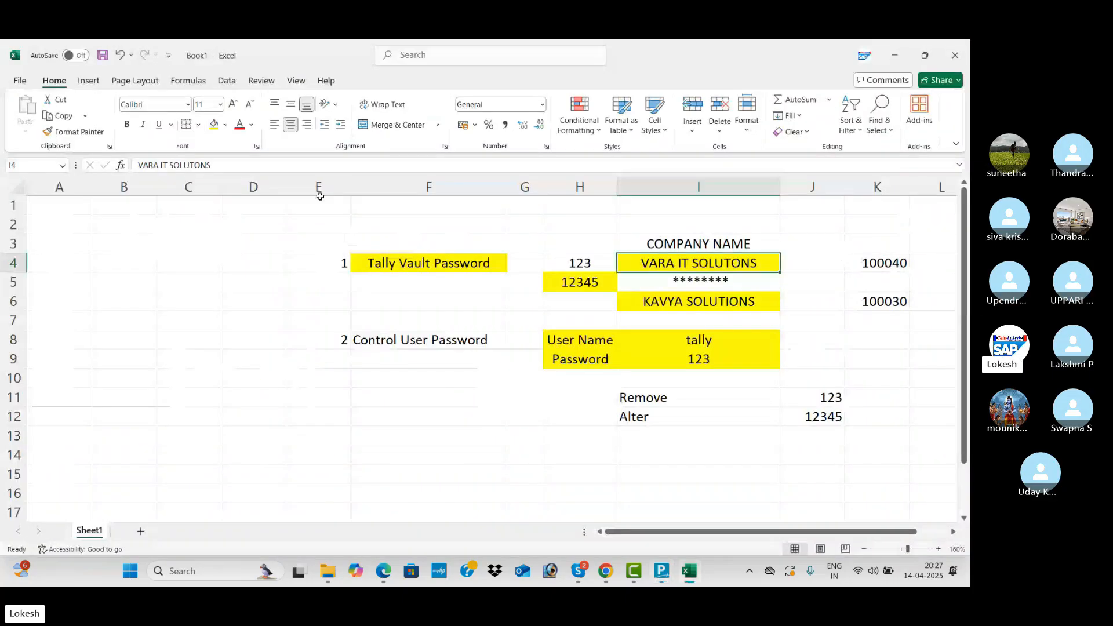
Enter SAVE in cell F14 and CTRL+A in cell H14.
{"action": "left_click", "coordinate": [422, 453]}
{"action": "type", "text": "S"}
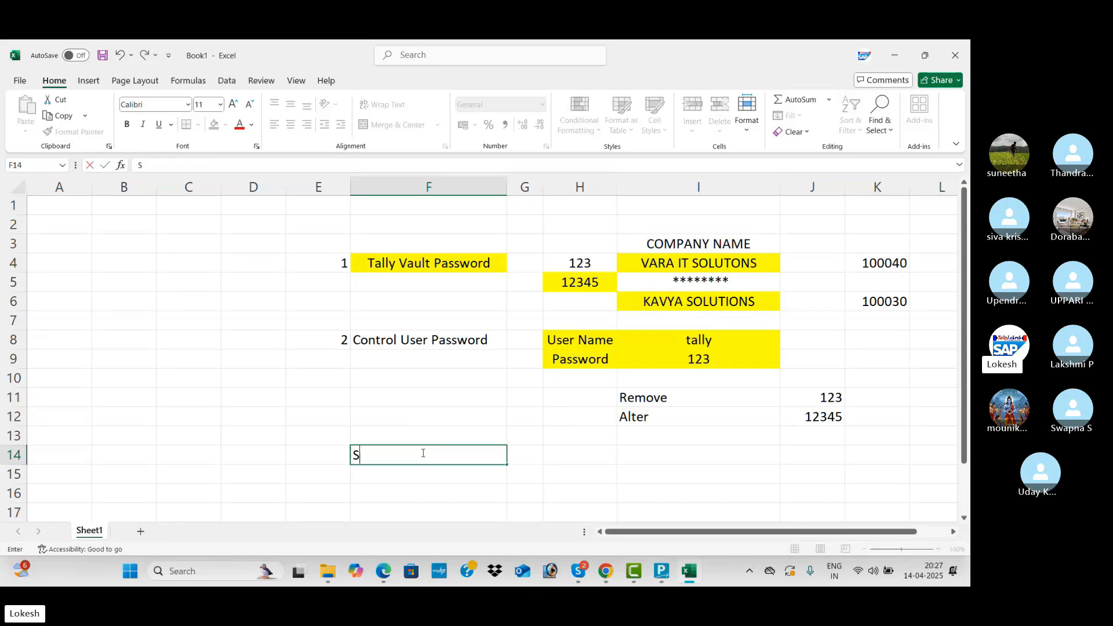
{"action": "type", "text": "AVE"}
{"action": "key", "text": "Tab"}
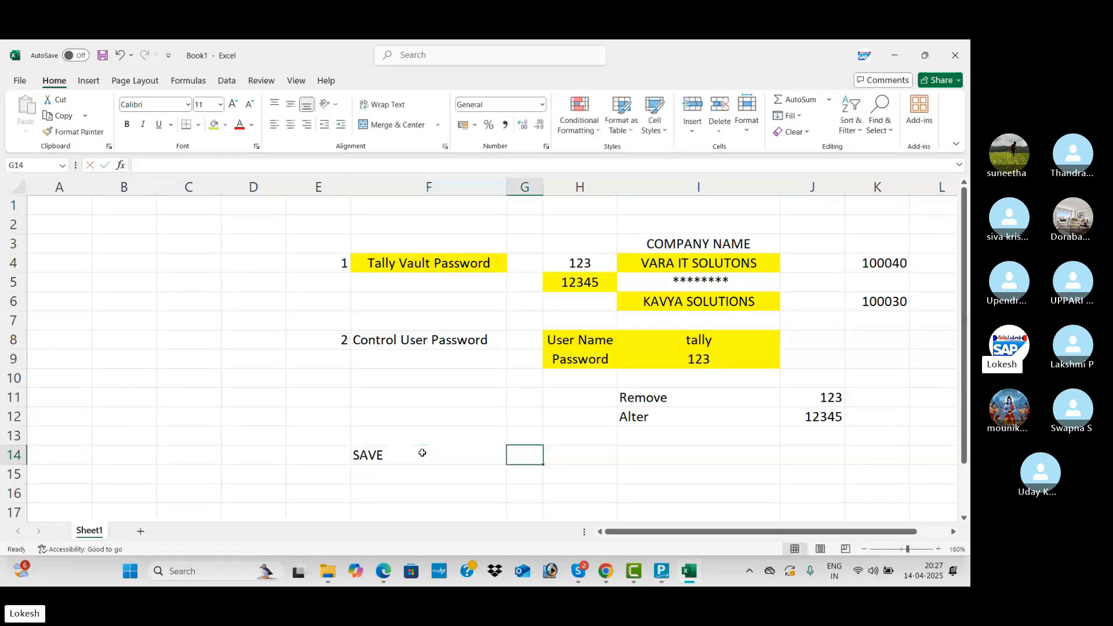
{"action": "key", "text": "Tab"}
{"action": "type", "text": "CTR"}
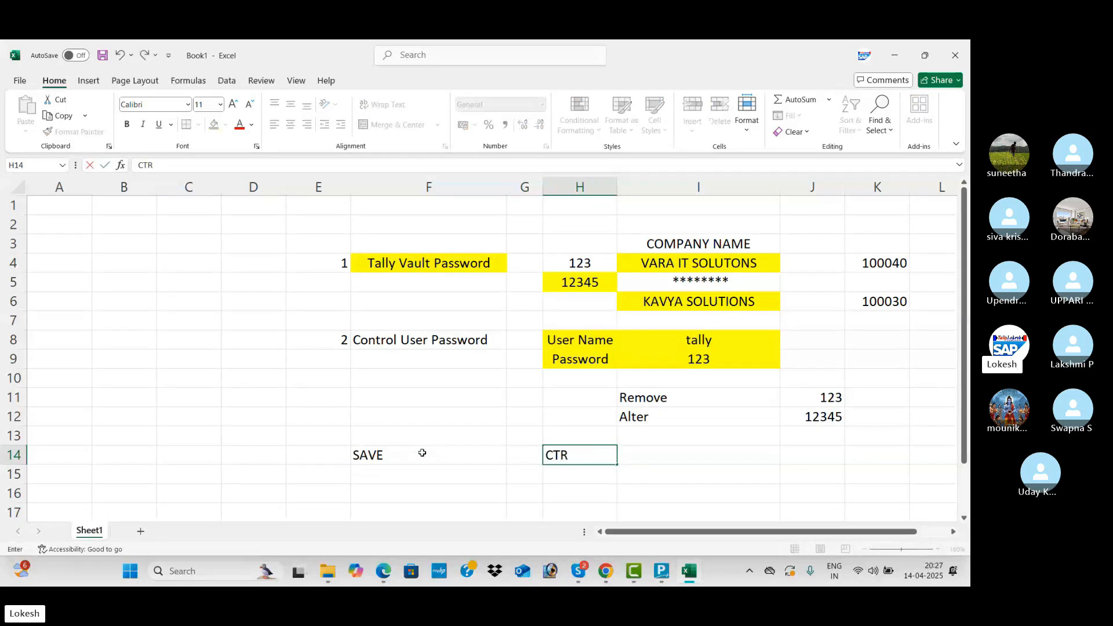
{"action": "type", "text": "L+A"}
{"action": "left_click", "coordinate": [662, 456]}
Give F14:H14 a yellow fill and centre alignment, then return to TallyPrime.
{"action": "left_click_drag", "start_coordinate": [433, 454], "coordinate": [564, 454]}
{"action": "left_click", "coordinate": [216, 125]}
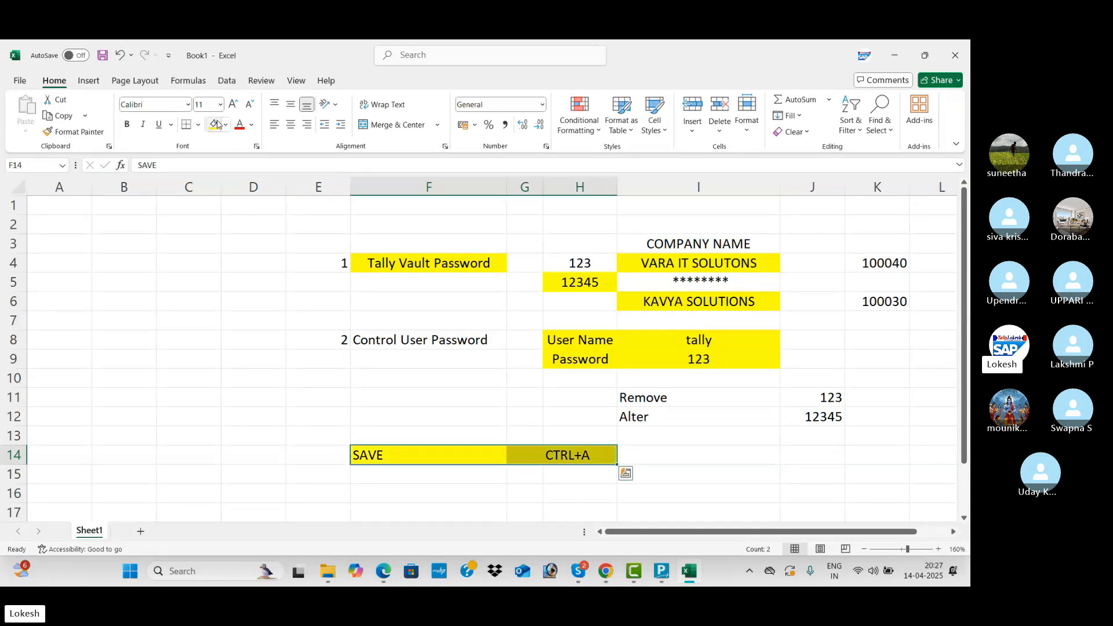
{"action": "left_click", "coordinate": [290, 124]}
{"action": "left_click", "coordinate": [388, 280]}
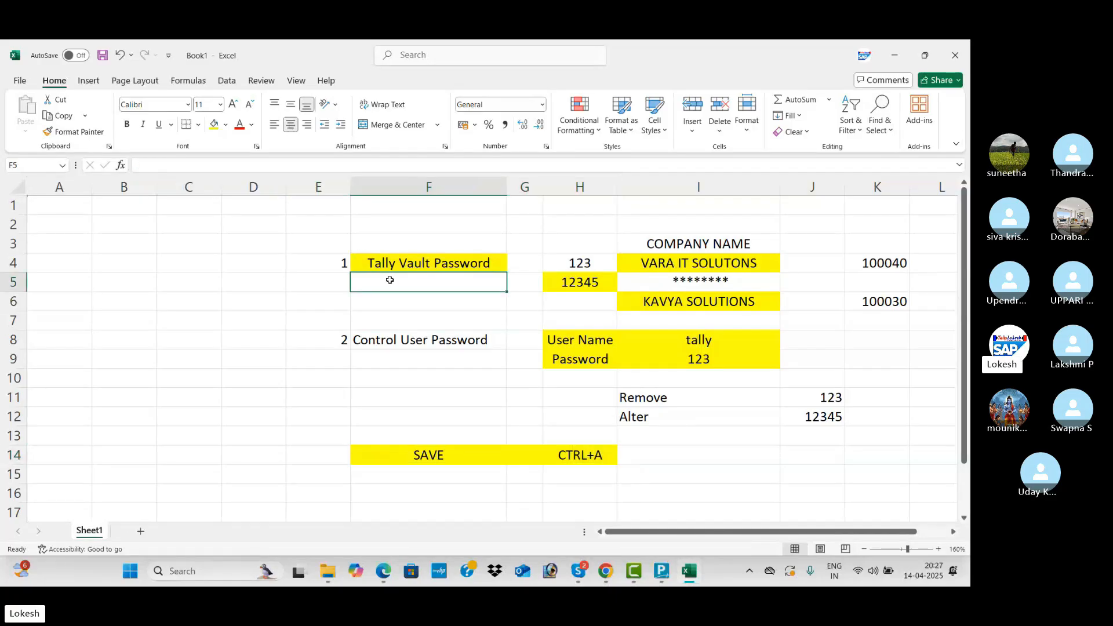
{"action": "key", "text": "alt+Tab"}
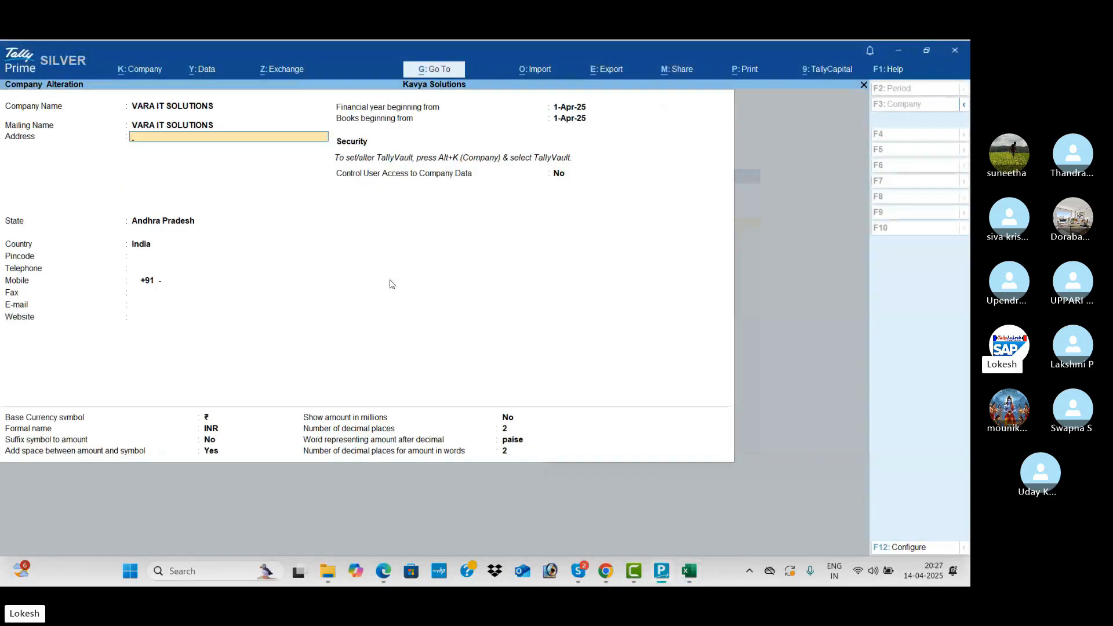
Save the rename to VARA IT SOLUTIONS and shut the company.
{"action": "key", "text": "ctrl+a"}
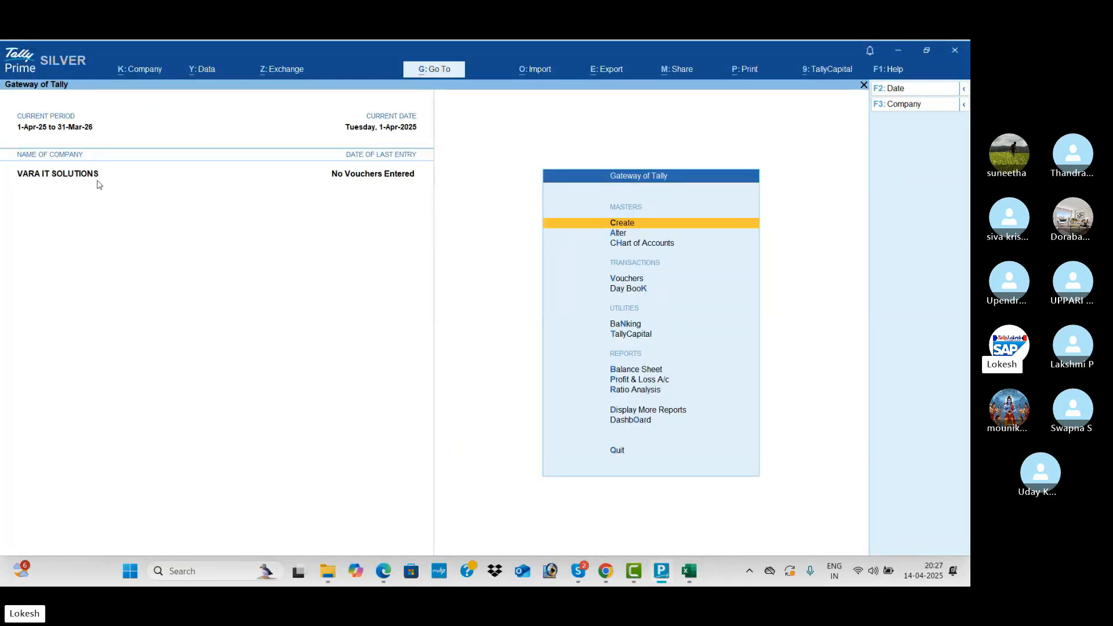
{"action": "left_click", "coordinate": [912, 105]}
{"action": "key", "text": "Up"}
{"action": "key", "text": "Return"}
{"action": "key", "text": "Return"}
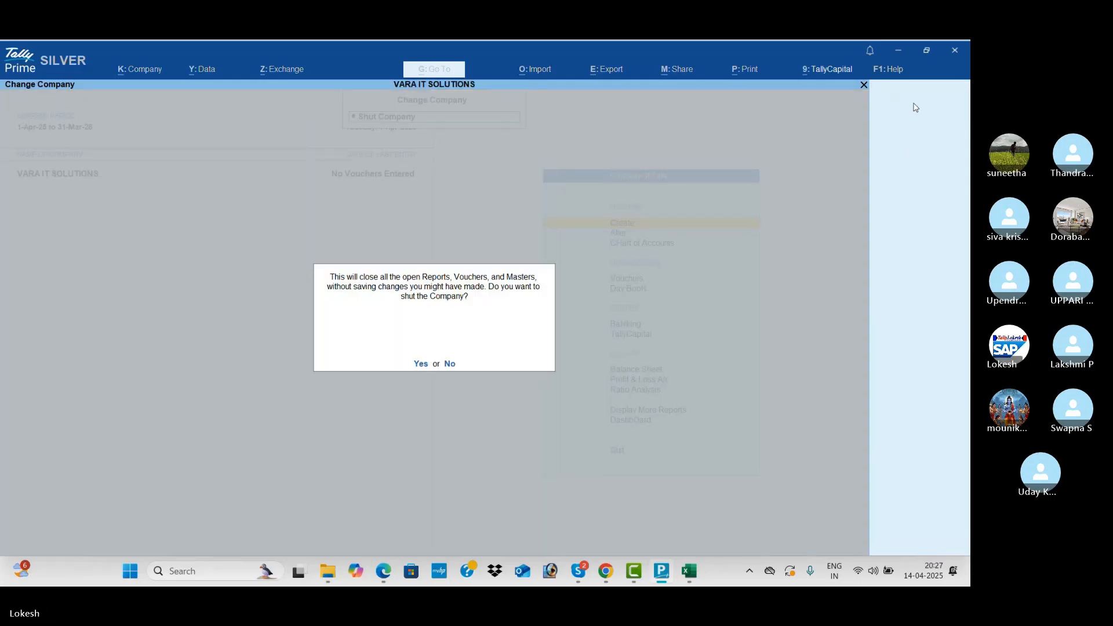
{"action": "key", "text": "Return"}
Reopen the encrypted company with its TallyVault password, then switch to the Excel notes.
{"action": "key", "text": "Return"}
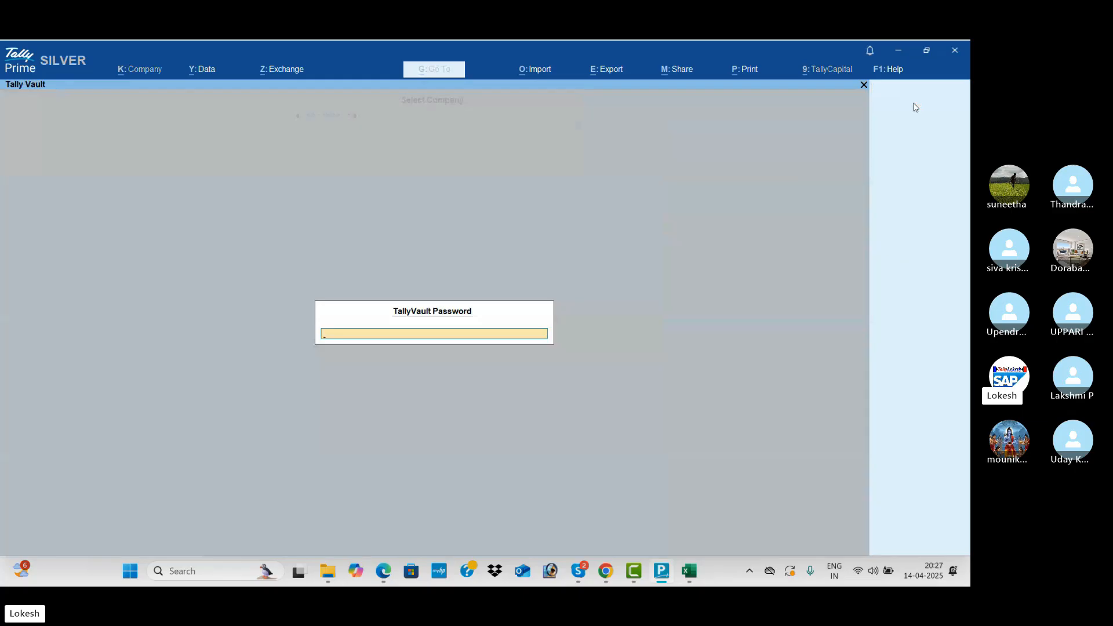
{"action": "type", "text": "***"}
{"action": "key", "text": "Return"}
{"action": "type", "text": "*****"}
{"action": "key", "text": "Return"}
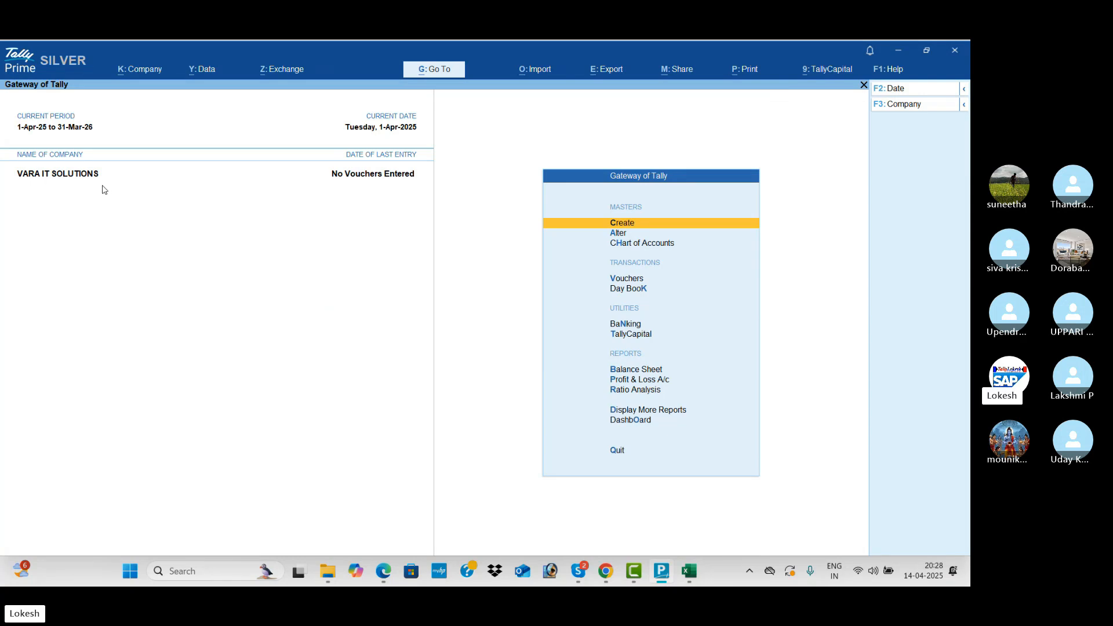
{"action": "key", "text": "alt+Tab"}
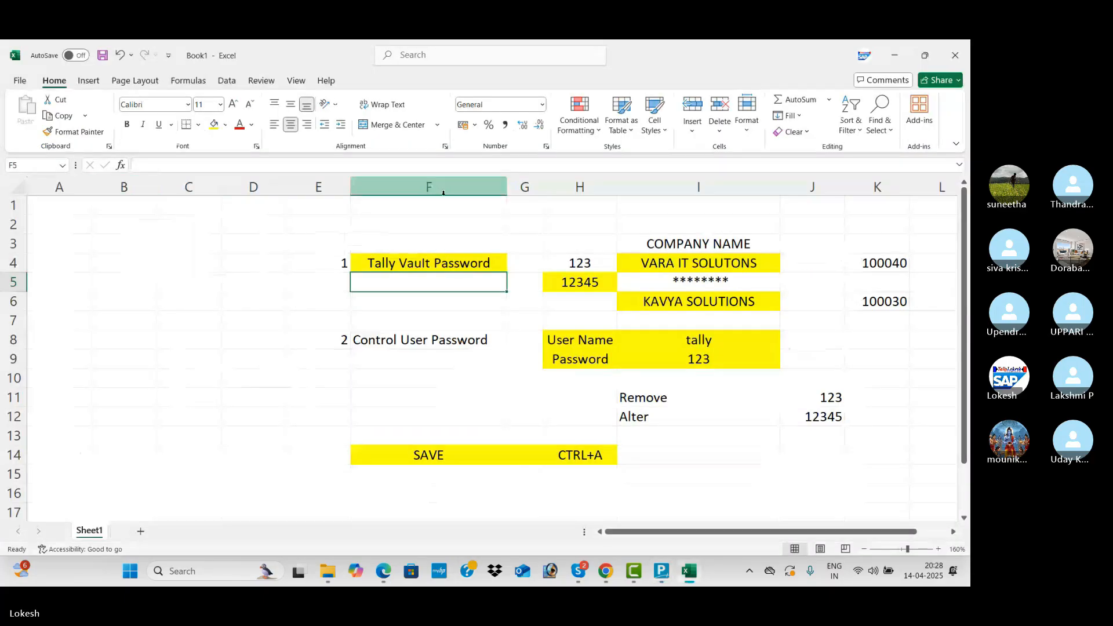
Look over the Tally Vault password notes block F3:K6, then return to TallyPrime.
{"action": "left_click_drag", "start_coordinate": [418, 244], "coordinate": [886, 302]}
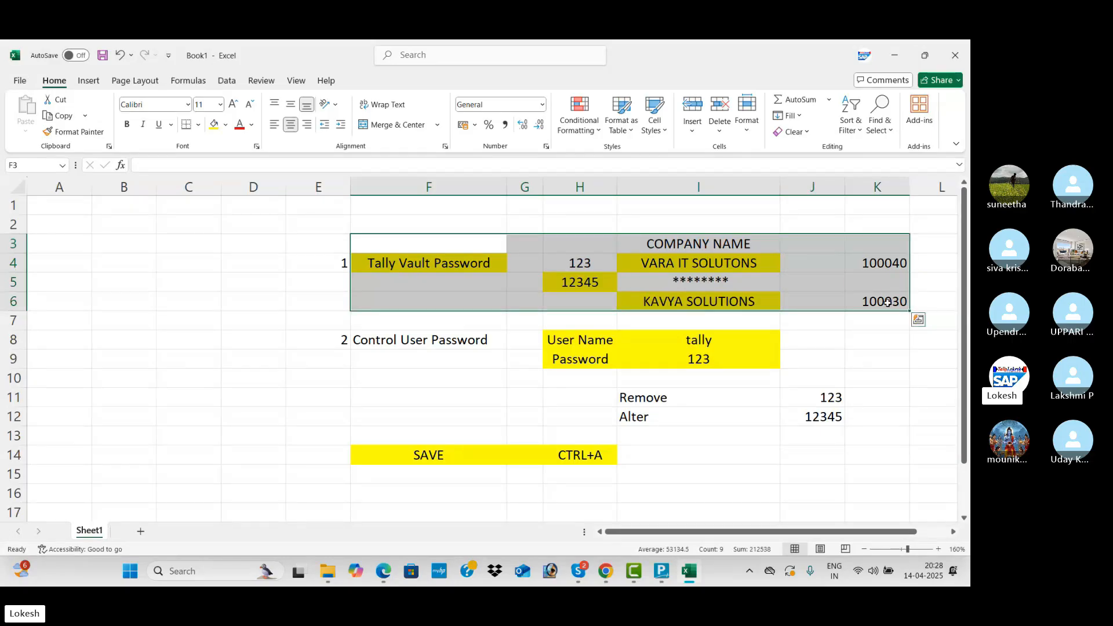
{"action": "left_click", "coordinate": [783, 305]}
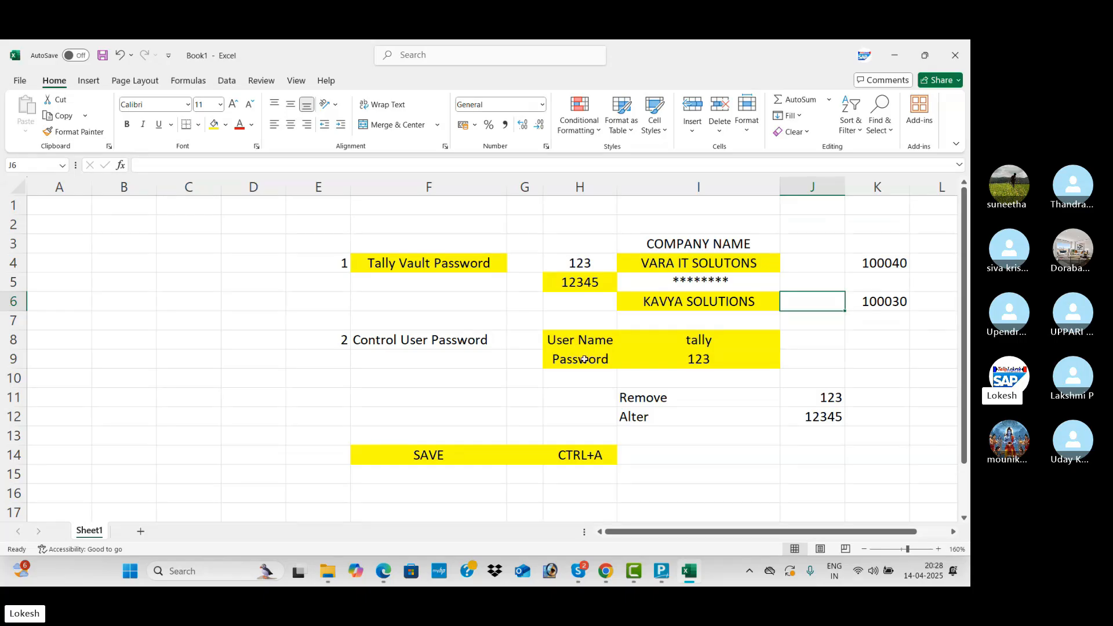
{"action": "left_click", "coordinate": [618, 380]}
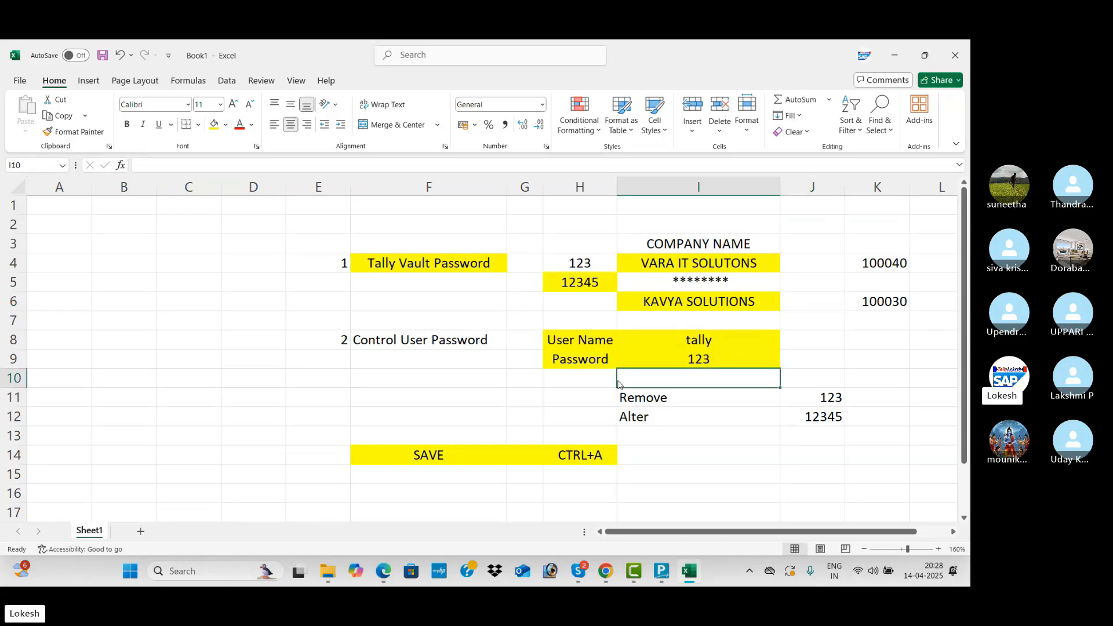
{"action": "key", "text": "alt+Tab"}
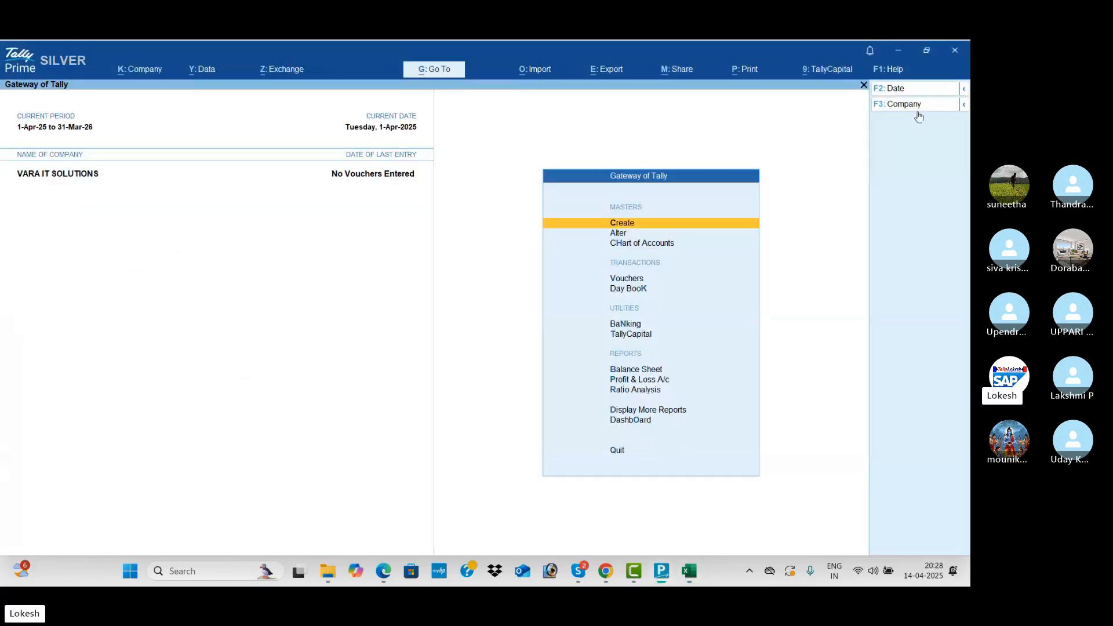
Shut VARA IT SOLUTIONS, confirming with Yes.
{"action": "left_click", "coordinate": [917, 110]}
{"action": "key", "text": "Up"}
{"action": "key", "text": "Return"}
{"action": "key", "text": "Return"}
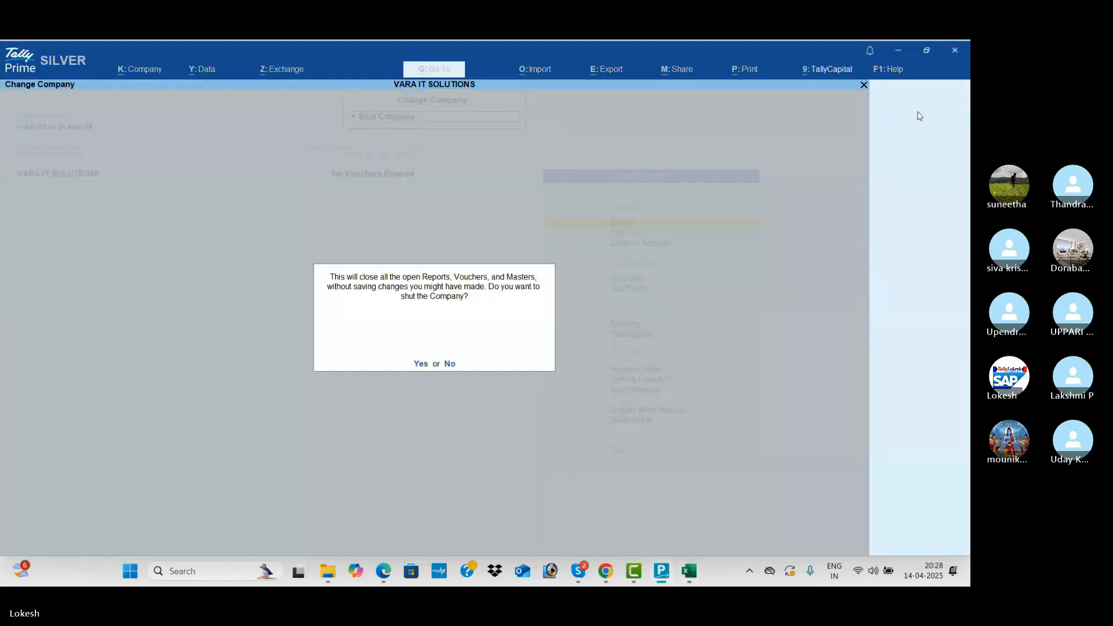
{"action": "key", "text": "y"}
Start a new company named ARJUN PVT LTD in the creation form, then switch to Excel.
{"action": "key", "text": "Up"}
{"action": "key", "text": "Up"}
{"action": "key", "text": "Up"}
{"action": "key", "text": "Up"}
{"action": "key", "text": "Up"}
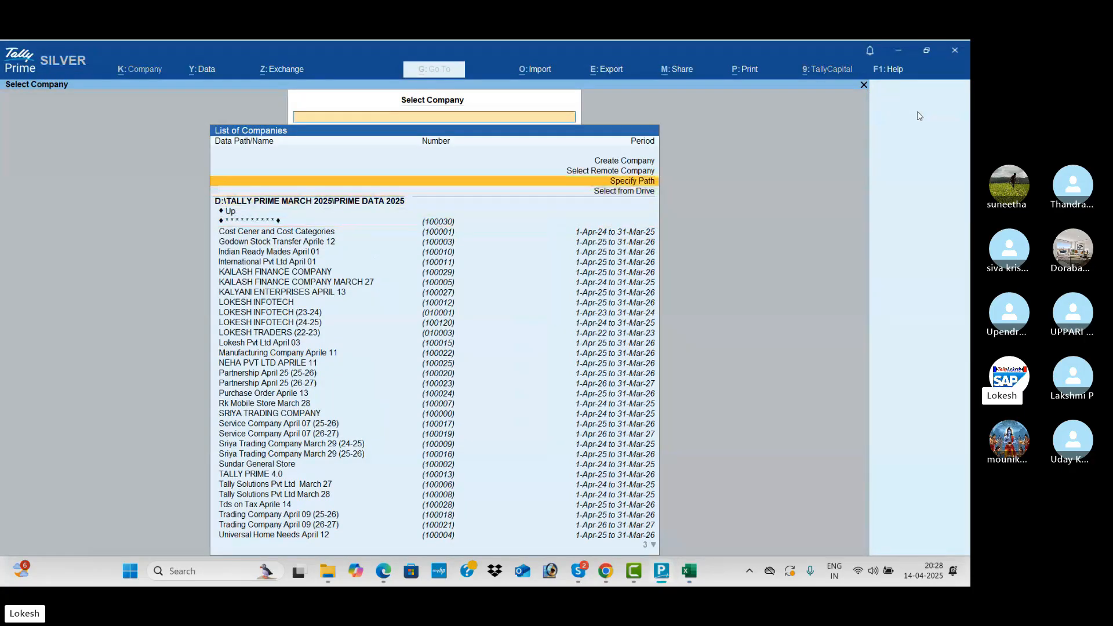
{"action": "key", "text": "Return"}
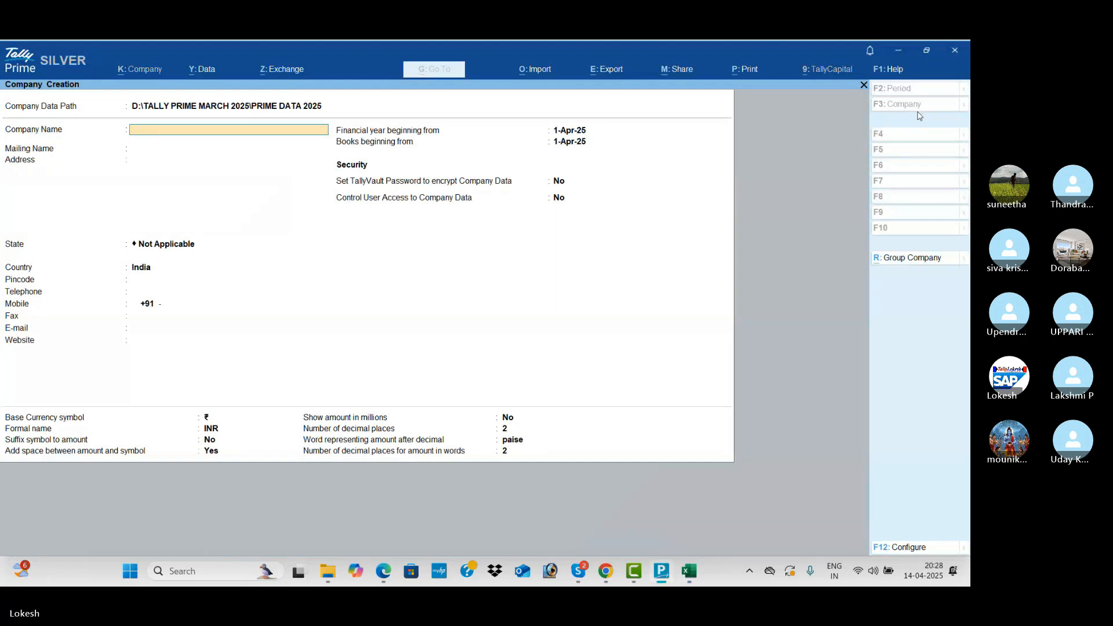
{"action": "type", "text": "ARJUN PVT LTD"}
{"action": "key", "text": "alt+Tab"}
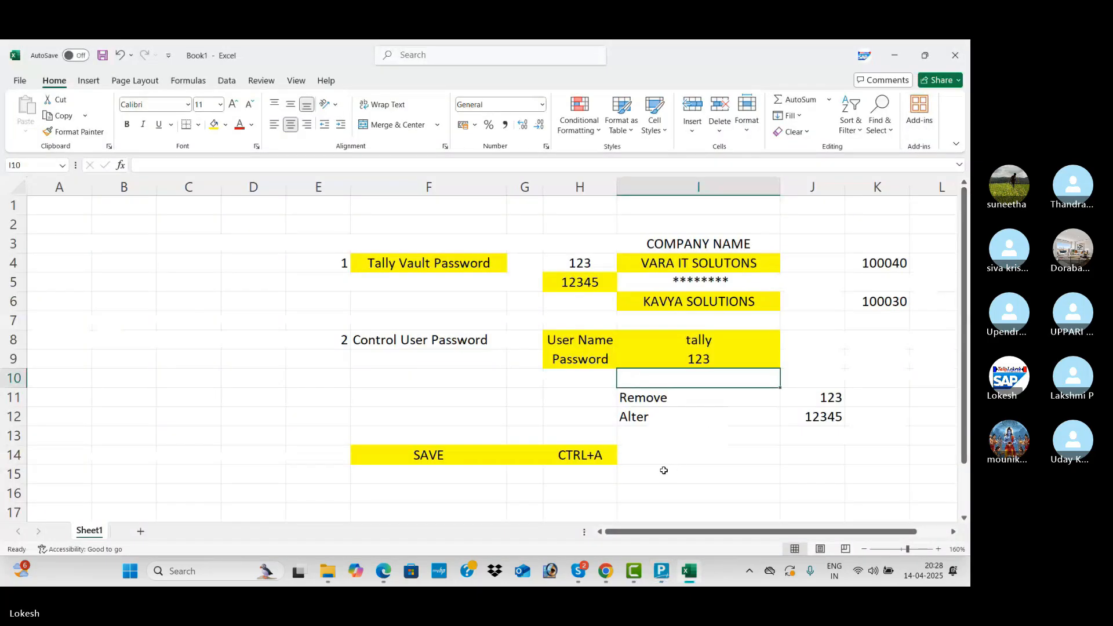
Note ARJUN PVT LTD in Excel cell I16 and return to TallyPrime's Company Creation screen.
{"action": "left_click", "coordinate": [637, 500]}
{"action": "type", "text": "ARJUN PV"}
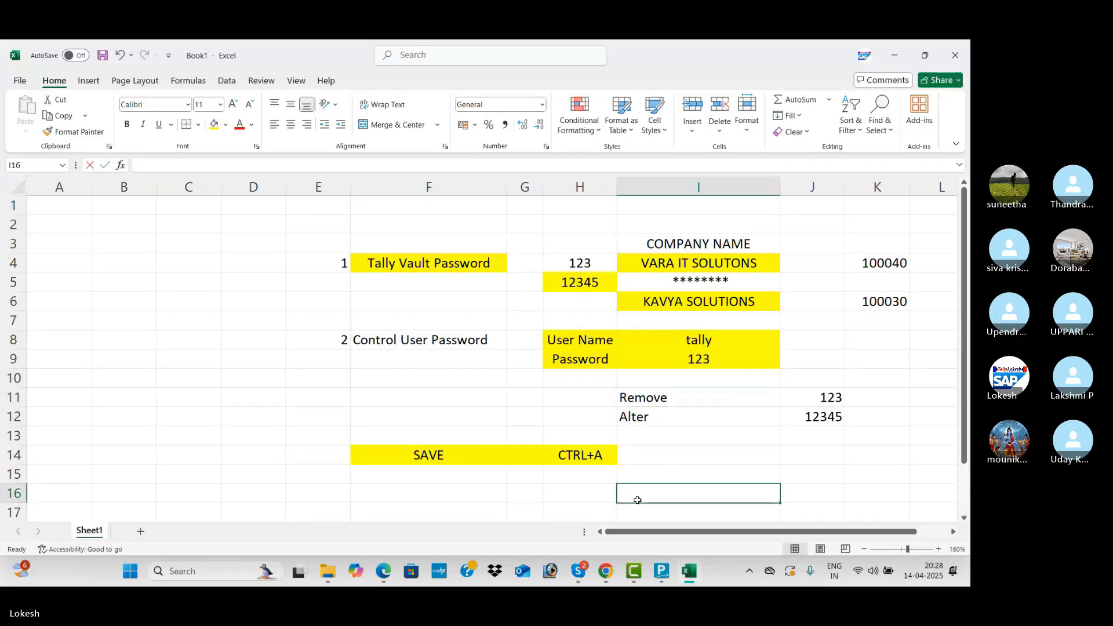
{"action": "type", "text": "T LTD"}
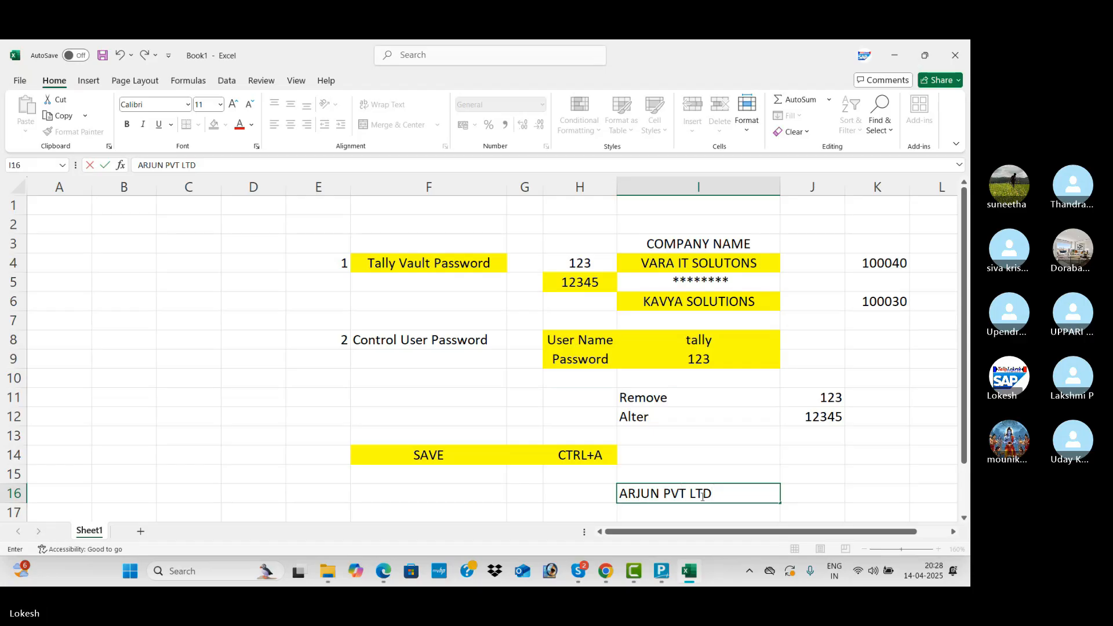
{"action": "left_click", "coordinate": [715, 506]}
{"action": "key", "text": "Return"}
{"action": "key", "text": "Return"}
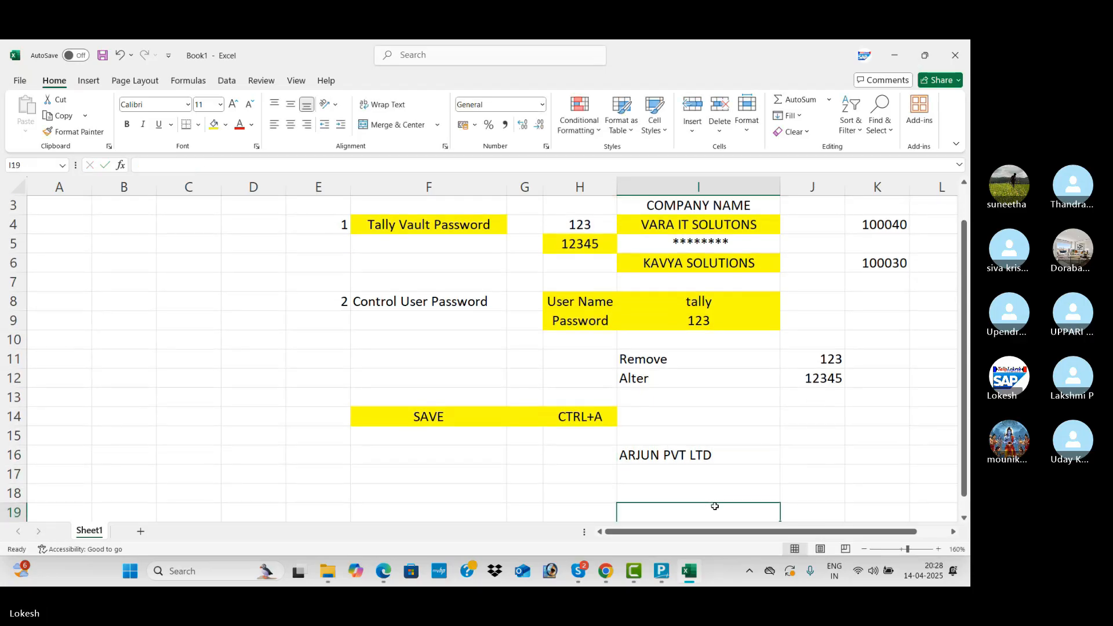
{"action": "key", "text": "alt+Tab"}
Set the state to Andhra Pradesh and Control User Access to Yes.
{"action": "key", "text": "Return"}
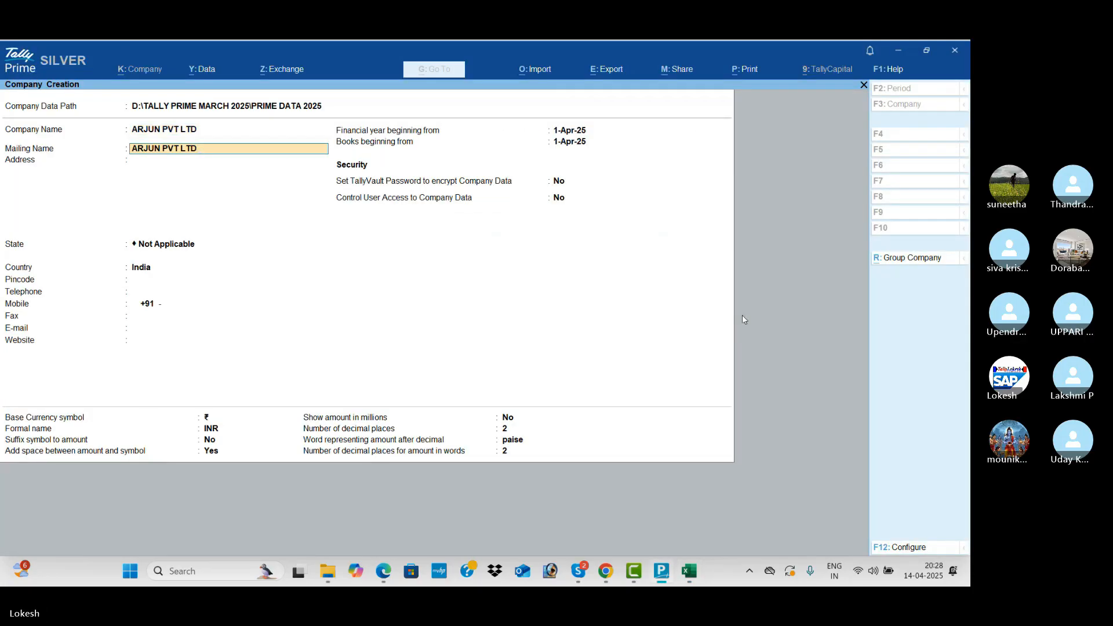
{"action": "key", "text": "Return"}
{"action": "key", "text": "Return"}
{"action": "key", "text": "Down"}
{"action": "key", "text": "Down"}
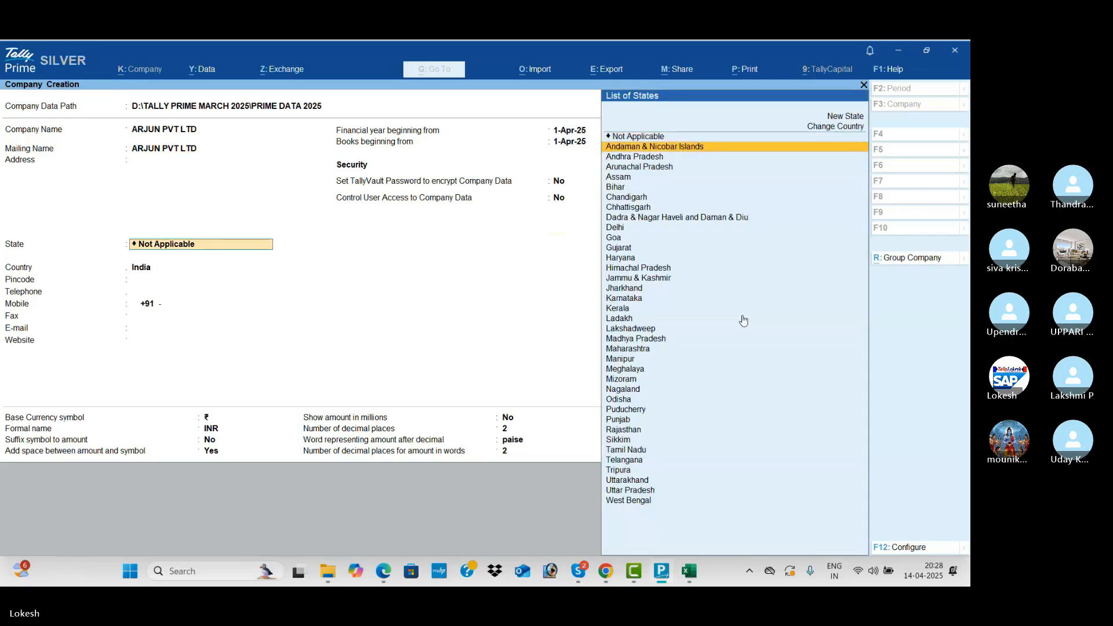
{"action": "key", "text": "Return"}
{"action": "key", "text": "Return"}
{"action": "key", "text": "Return"}
{"action": "key", "text": "Return"}
{"action": "key", "text": "Return"}
{"action": "key", "text": "Return"}
{"action": "key", "text": "Return"}
{"action": "key", "text": "Return"}
{"action": "key", "text": "Return"}
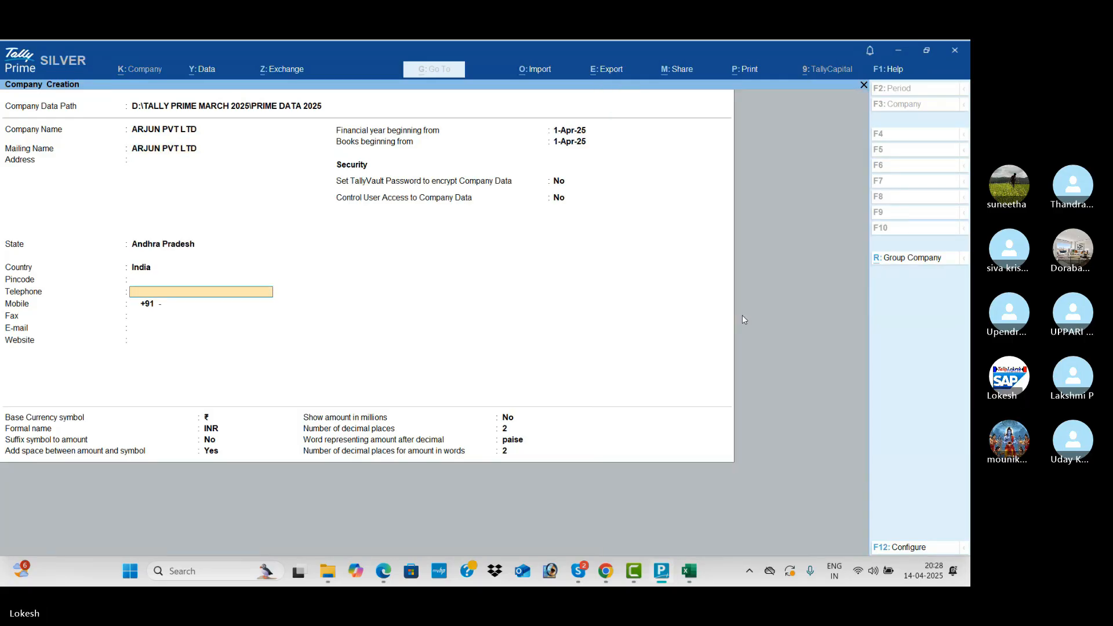
{"action": "key", "text": "Return"}
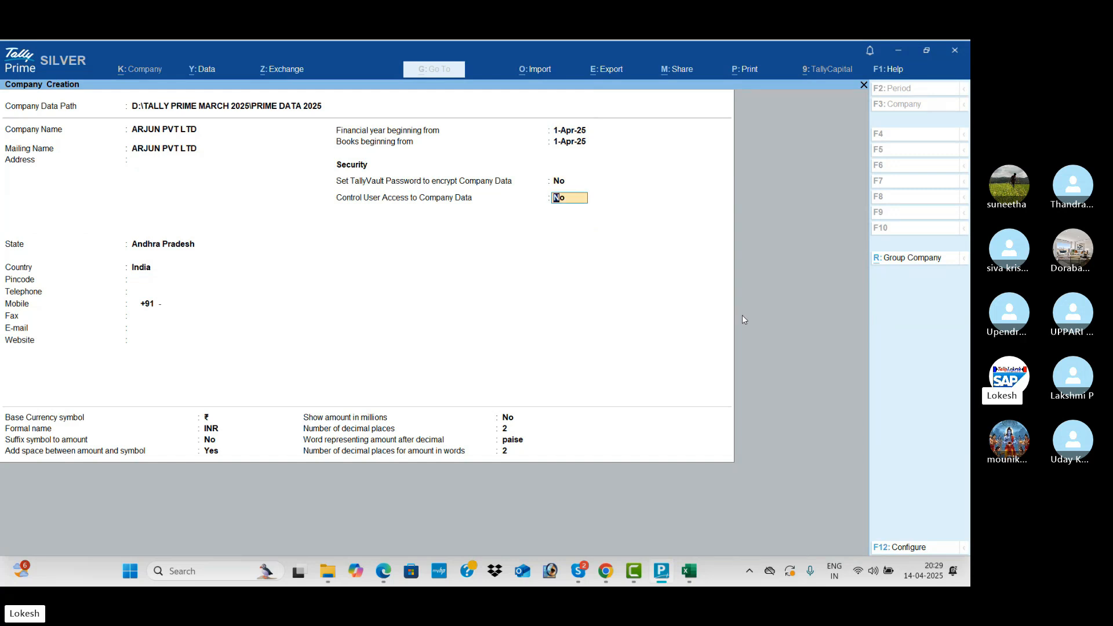
{"action": "type", "text": "Y"}
{"action": "key", "text": "Return"}
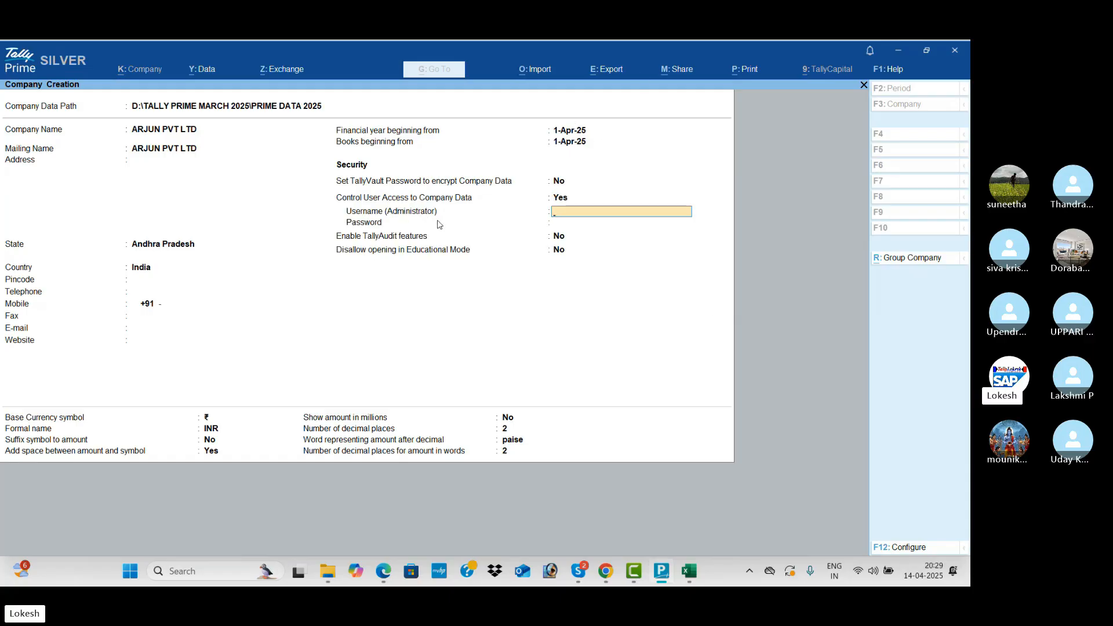
Check the noted administrator username and password in the Excel notes, then return to TallyPrime.
{"action": "key", "text": "alt+Tab"}
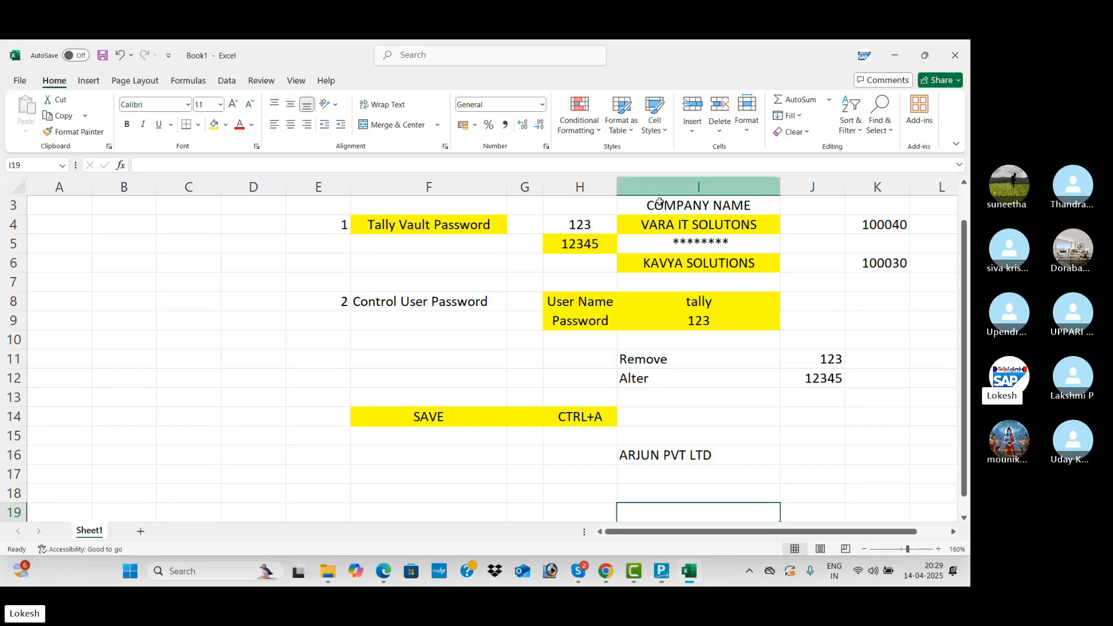
{"action": "left_click", "coordinate": [713, 299]}
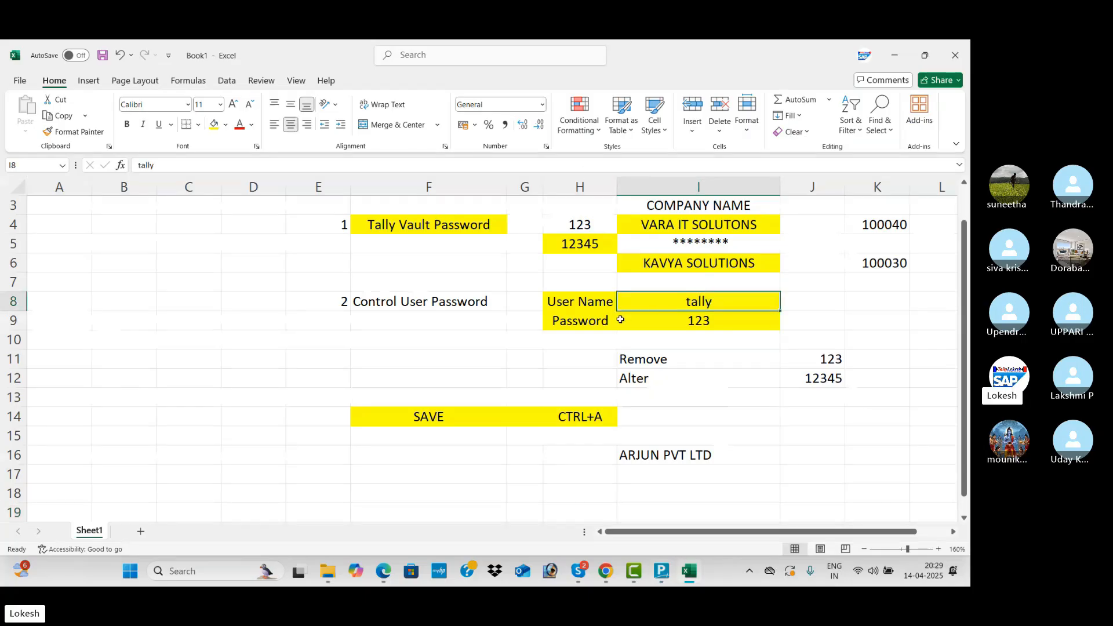
{"action": "left_click", "coordinate": [705, 319]}
{"action": "key", "text": "alt+Tab"}
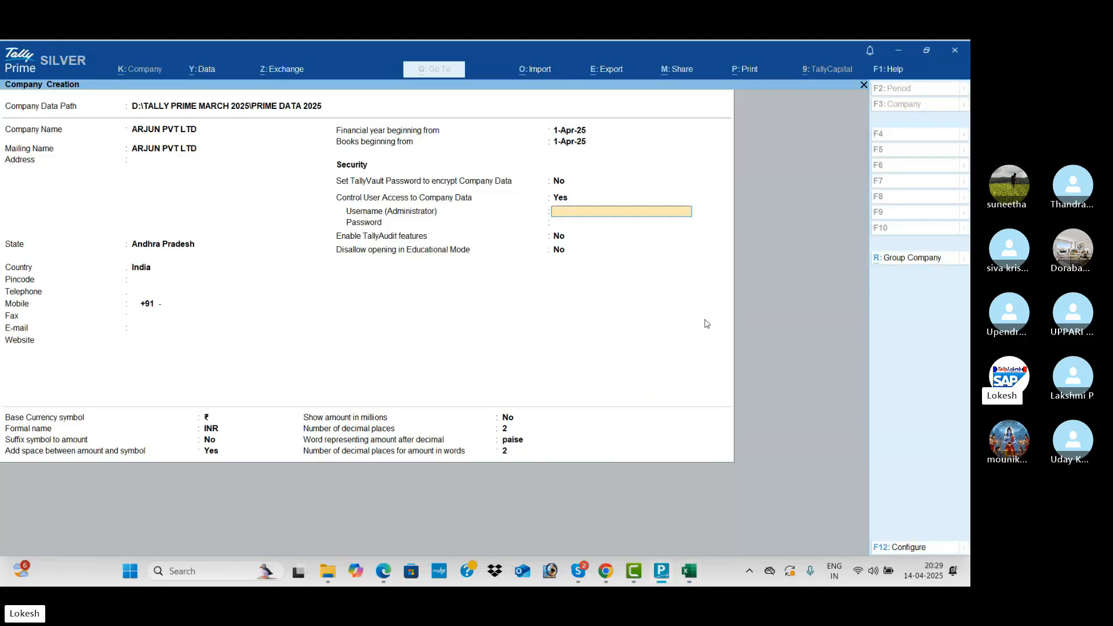
Make tally the administrator username, enter and confirm its password, and dismiss the warning.
{"action": "type", "text": "tally"}
{"action": "key", "text": "Return"}
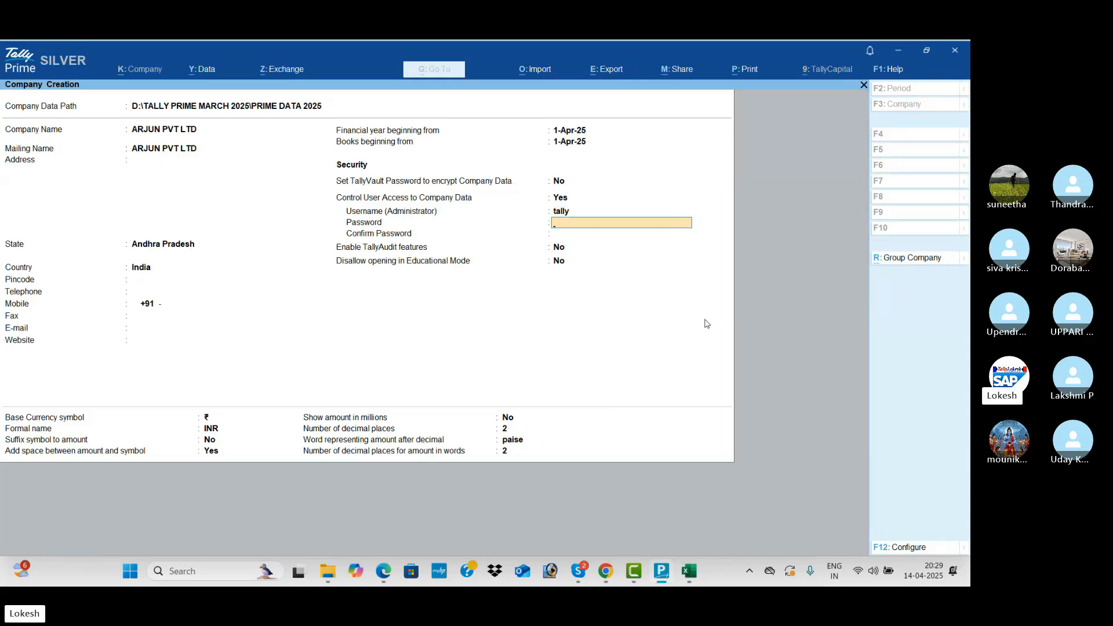
{"action": "type", "text": "t"}
{"action": "key", "text": "Return"}
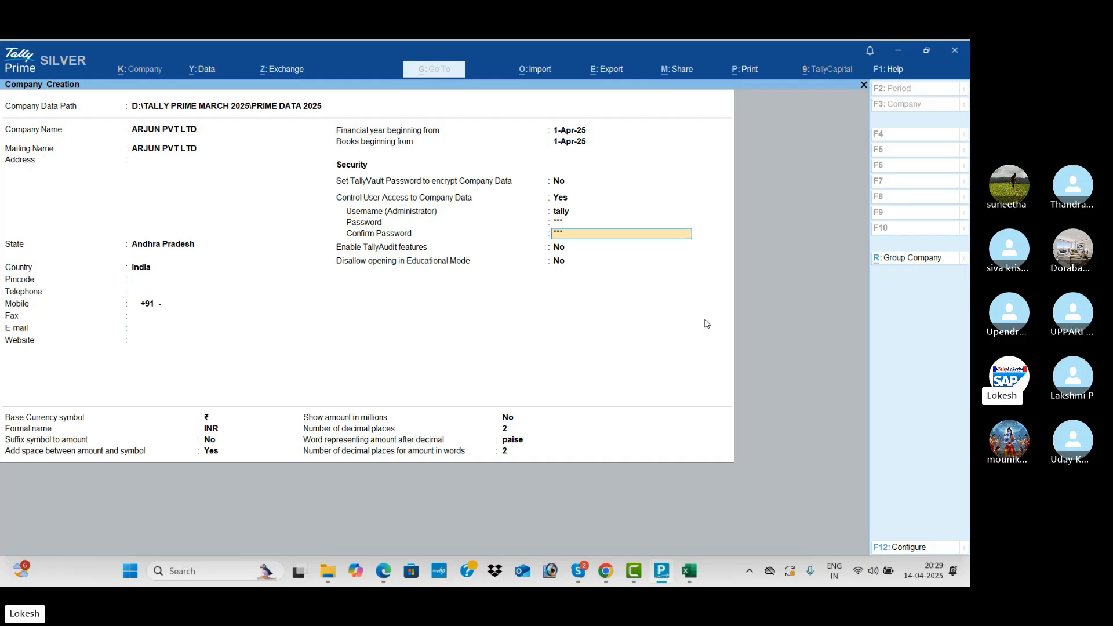
{"action": "key", "text": "Return"}
{"action": "key", "text": "Return"}
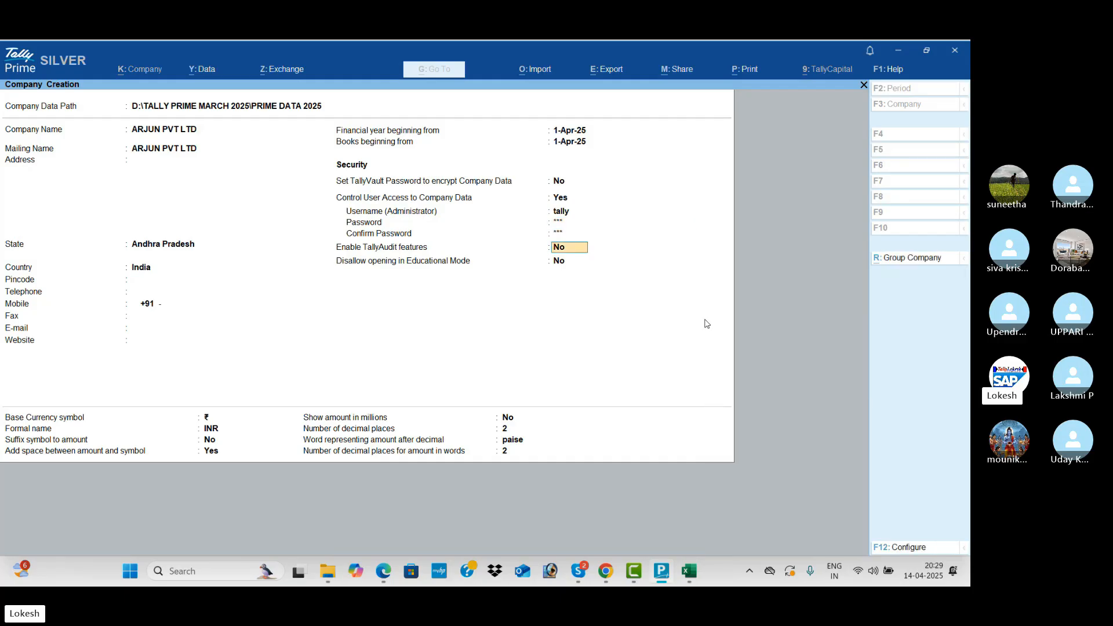
{"action": "key", "text": "Return"}
{"action": "key", "text": "Return"}
{"action": "key", "text": "Return"}
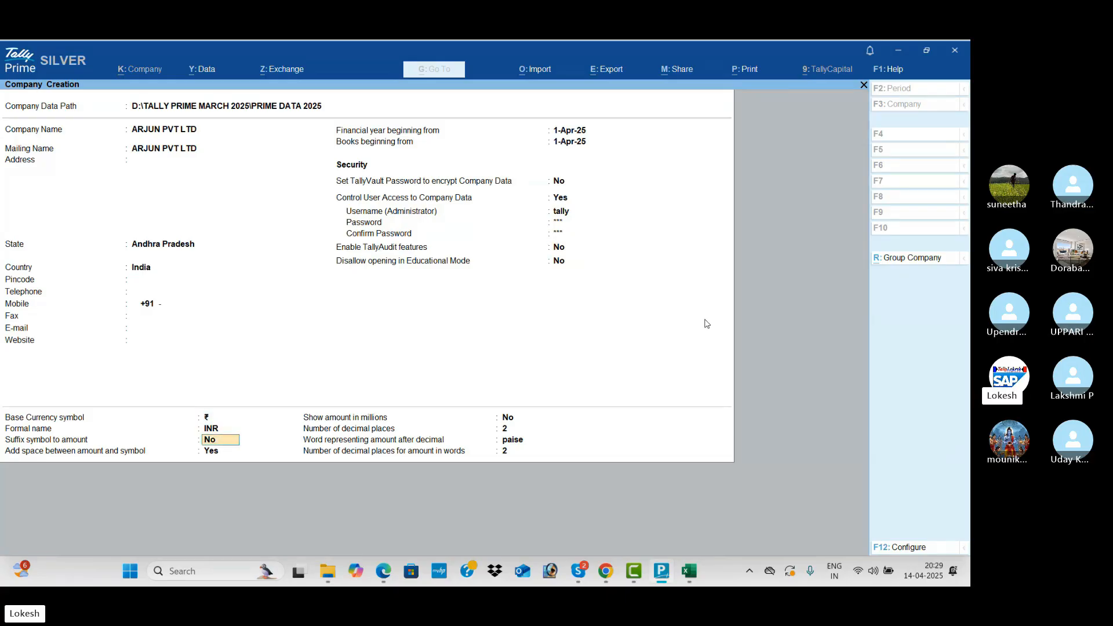
{"action": "key", "text": "Return"}
{"action": "key", "text": "Return"}
{"action": "key", "text": "Return"}
{"action": "key", "text": "Return"}
{"action": "key", "text": "Return"}
{"action": "key", "text": "Return"}
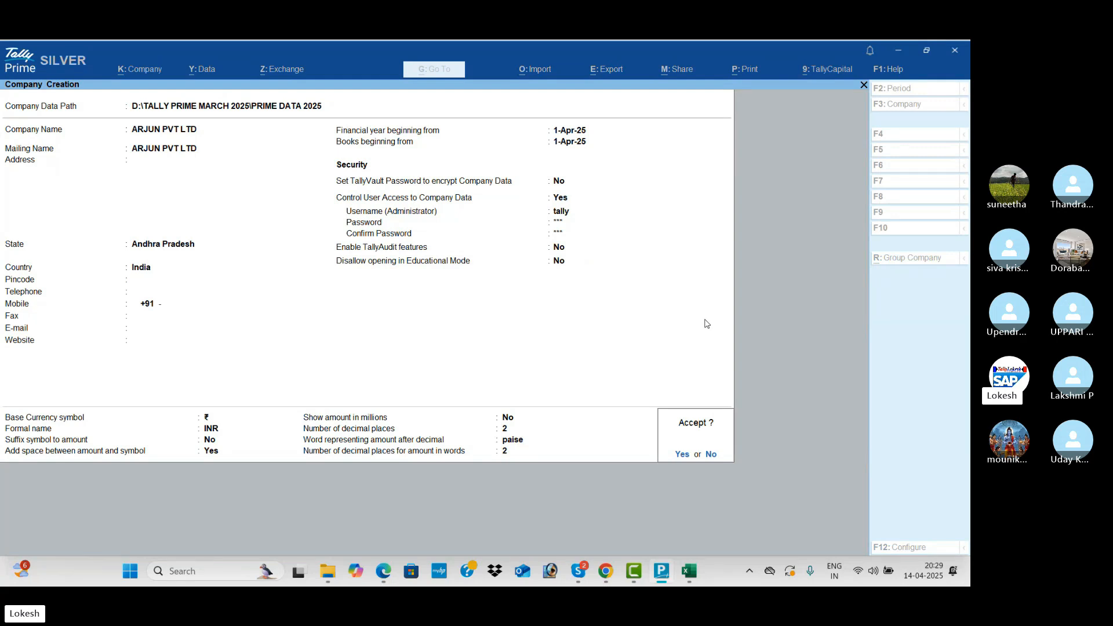
Create ARJUN PVT LTD and log into it as tally with its password.
{"action": "key", "text": "Return"}
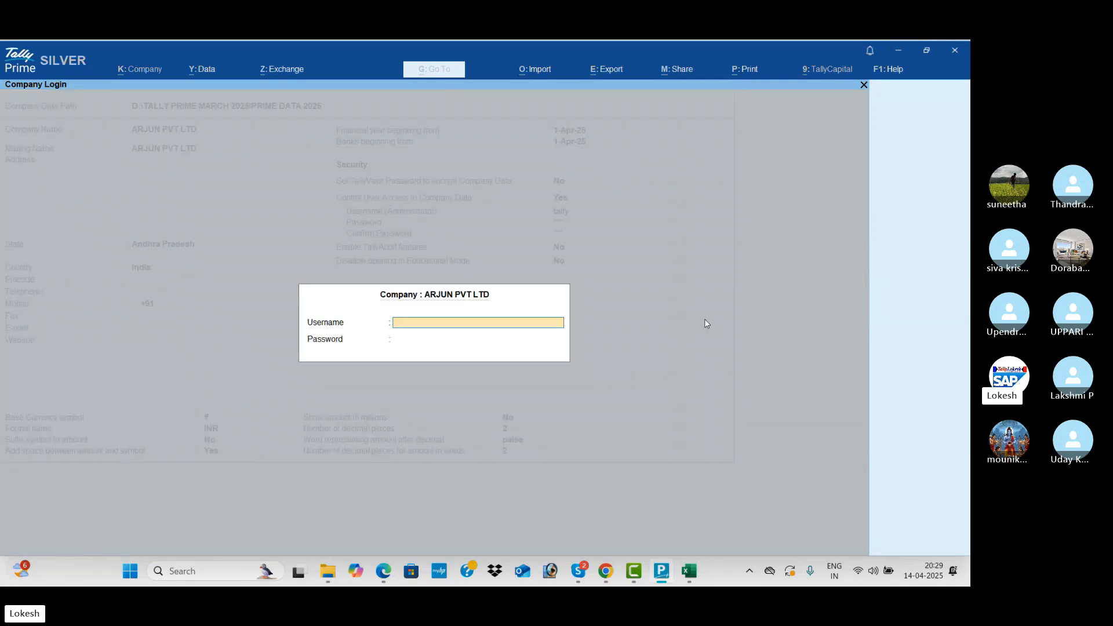
{"action": "type", "text": "tally"}
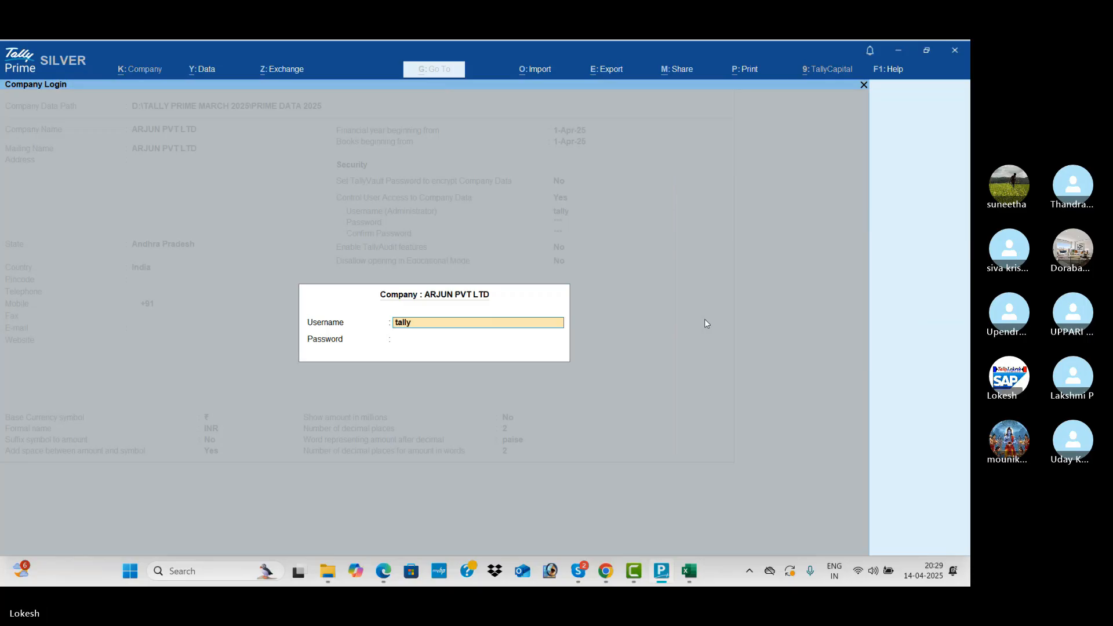
{"action": "key", "text": "Return"}
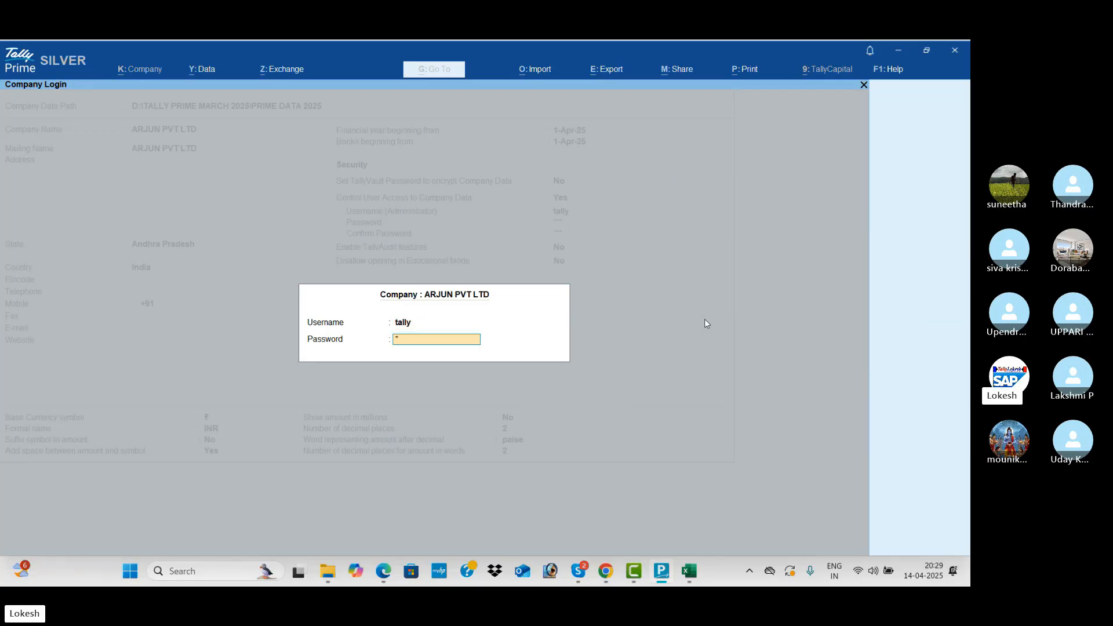
{"action": "key", "text": "Return"}
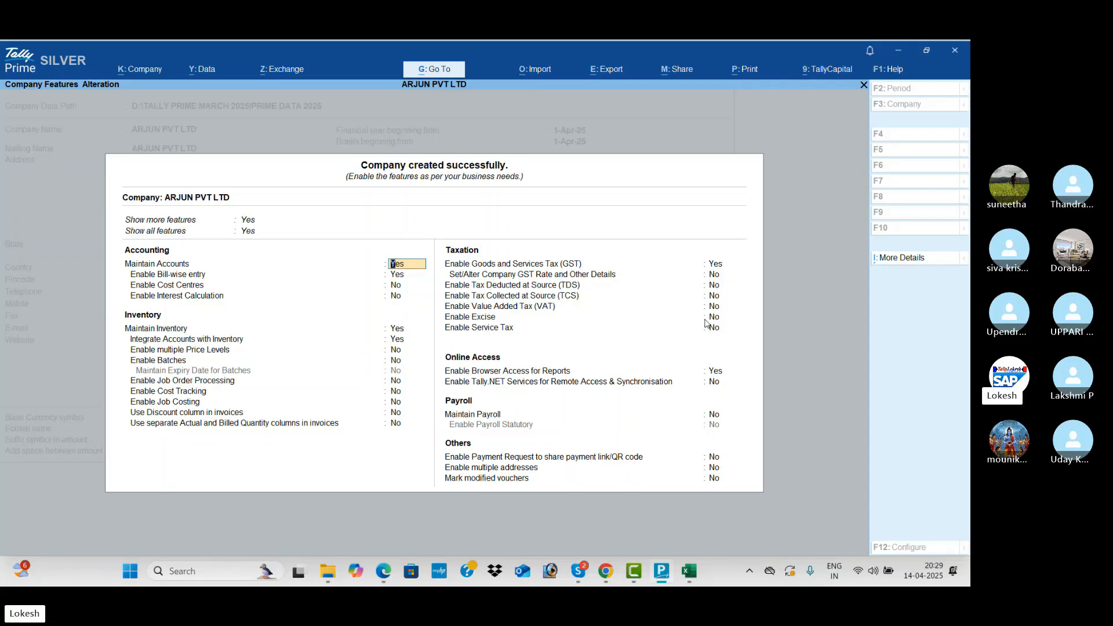
Set Inventory, GST and Browser Access features to No, then check company number 100031 in the company list.
{"action": "key", "text": "Return"}
{"action": "type", "text": "n"}
{"action": "key", "text": "Return"}
{"action": "key", "text": "Return"}
{"action": "key", "text": "Return"}
{"action": "type", "text": "n"}
{"action": "key", "text": "Return"}
{"action": "type", "text": "n"}
{"action": "key", "text": "Return"}
{"action": "key", "text": "Return"}
{"action": "key", "text": "Return"}
{"action": "key", "text": "Return"}
{"action": "key", "text": "Return"}
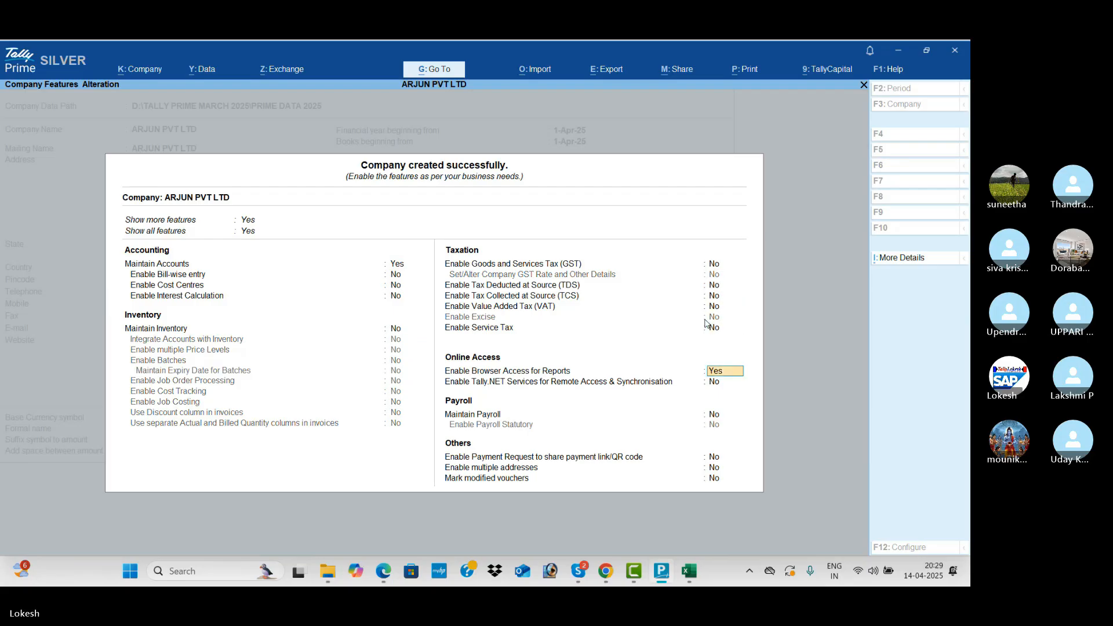
{"action": "type", "text": "n"}
{"action": "key", "text": "Return"}
{"action": "key", "text": "Return"}
{"action": "key", "text": "Return"}
{"action": "key", "text": "Return"}
{"action": "key", "text": "Return"}
{"action": "key", "text": "Return"}
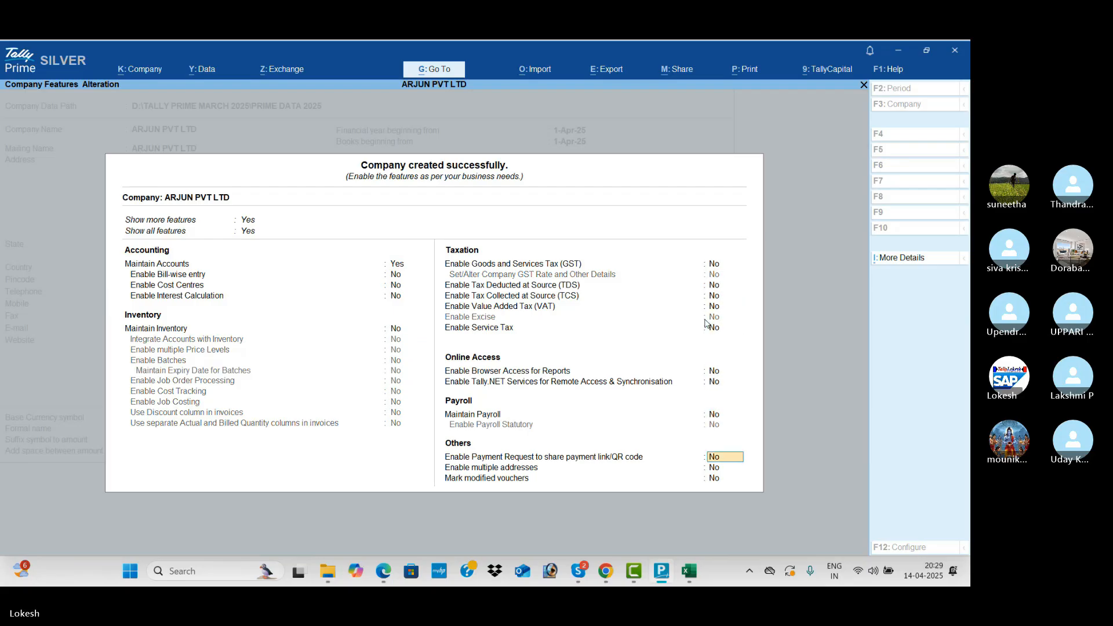
{"action": "key", "text": "Return"}
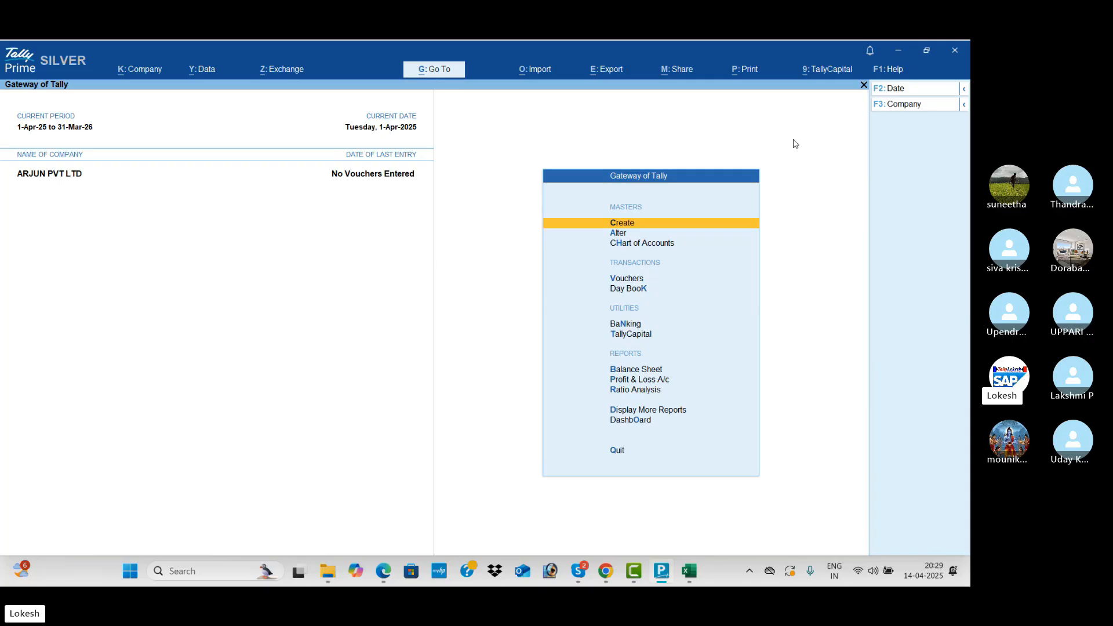
{"action": "left_click", "coordinate": [921, 107]}
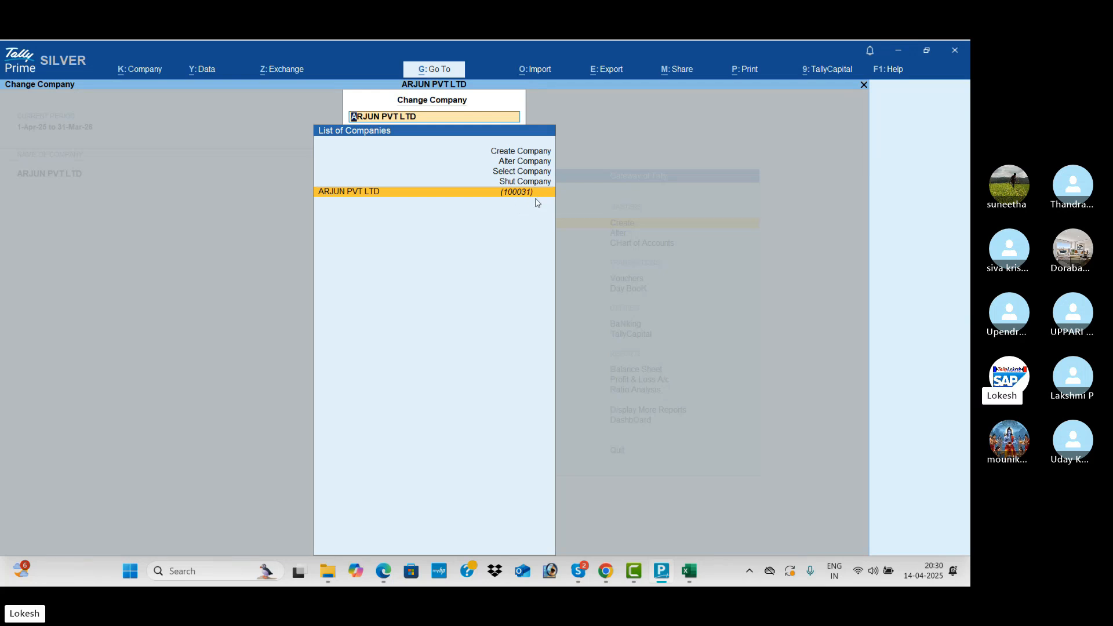
{"action": "key", "text": "alt+Tab"}
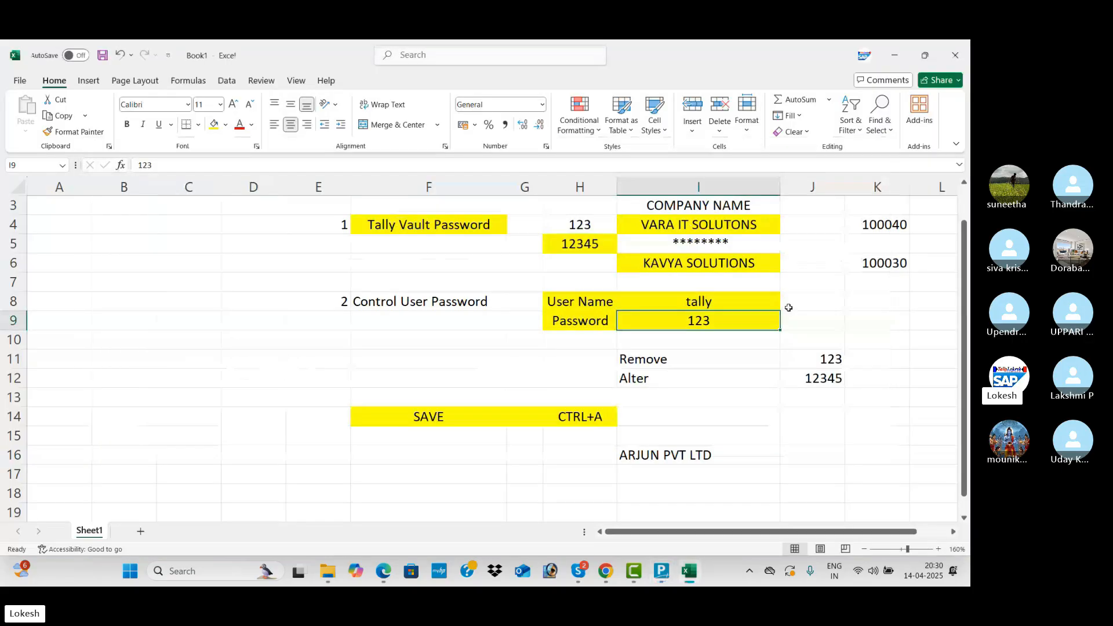
Enter company number 100031 in cell K9.
{"action": "left_click", "coordinate": [890, 324]}
{"action": "type", "text": "10"}
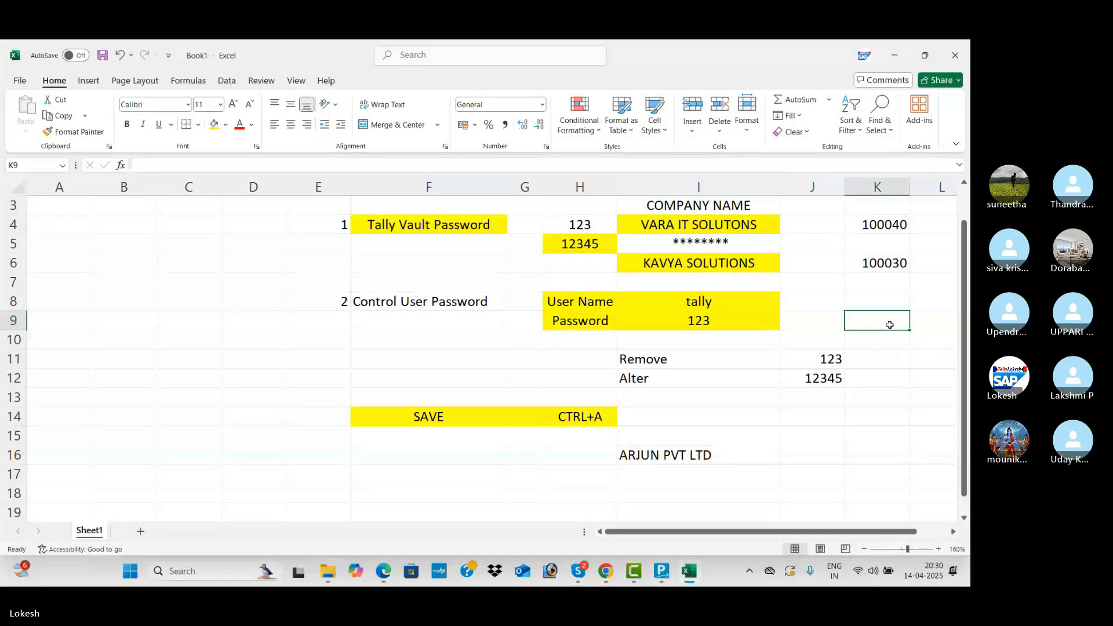
{"action": "type", "text": "0031"}
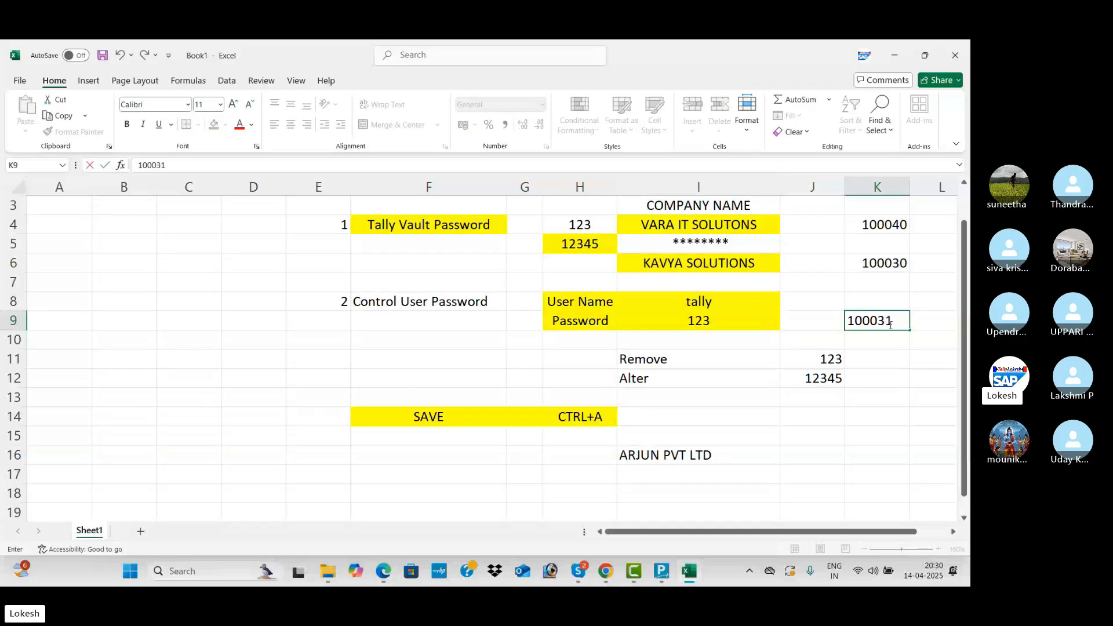
{"action": "left_click", "coordinate": [882, 376]}
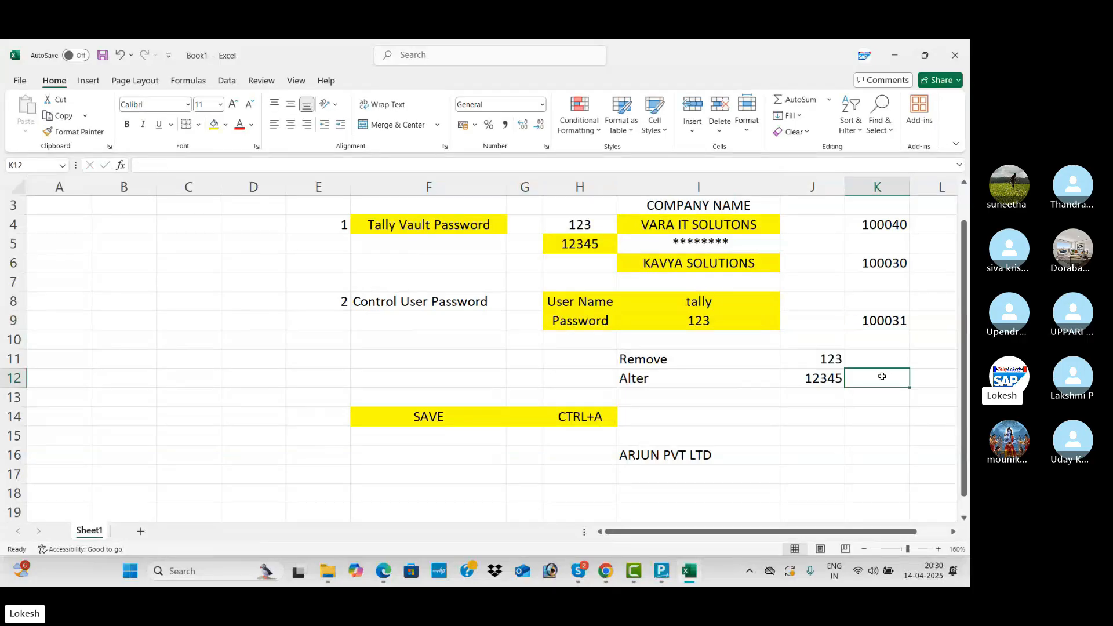
Give K9 a yellow fill and centre it, then select the F8:I10 password notes block.
{"action": "left_click", "coordinate": [874, 326]}
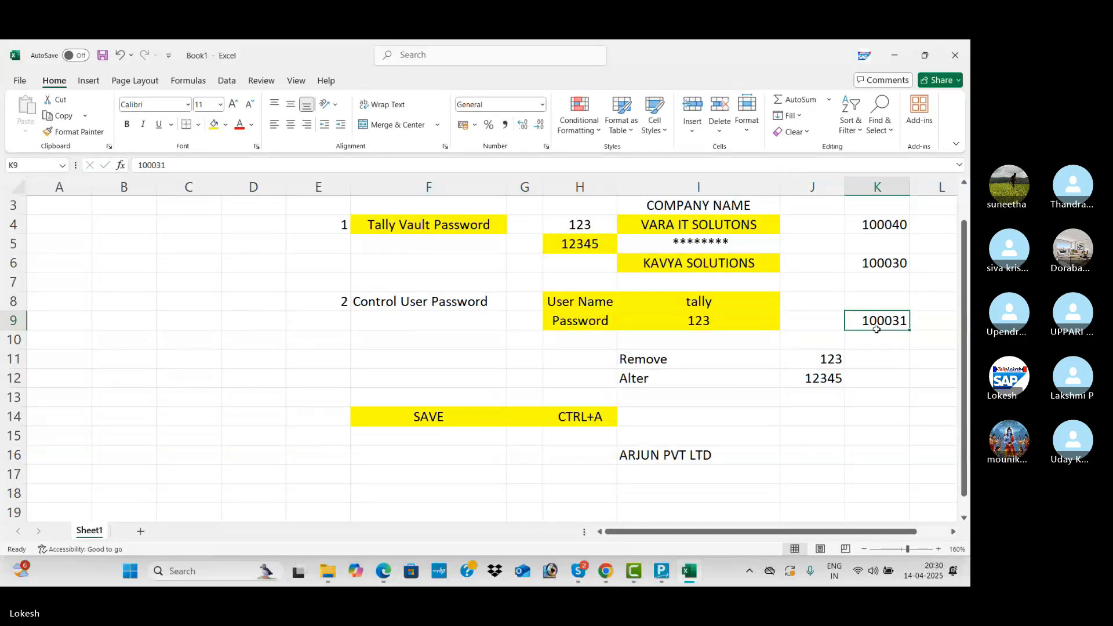
{"action": "left_click", "coordinate": [214, 125]}
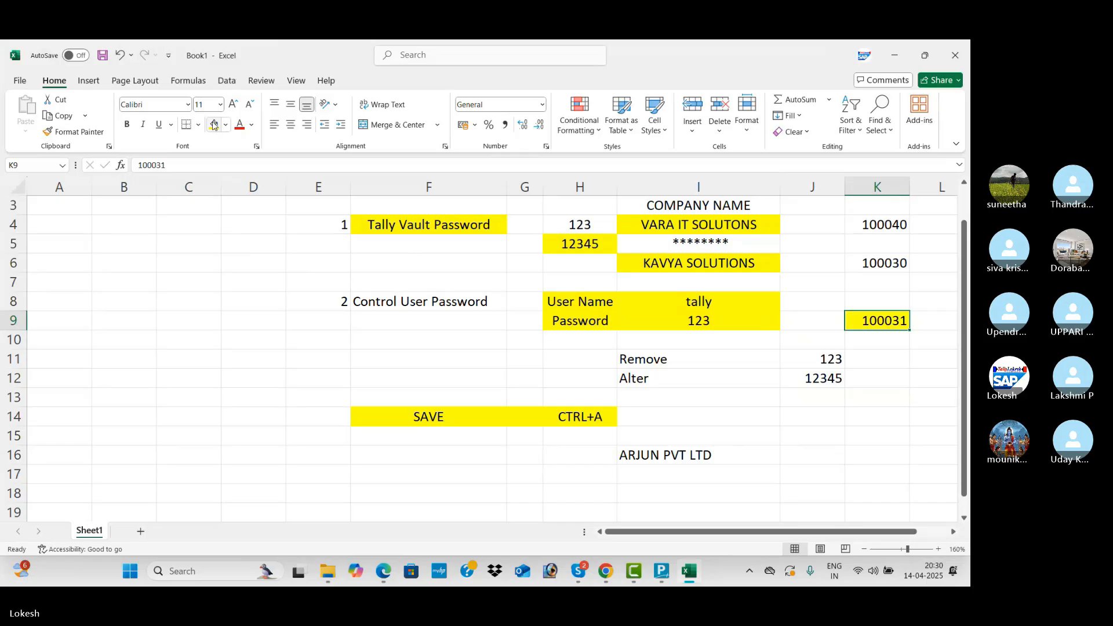
{"action": "left_click", "coordinate": [296, 127]}
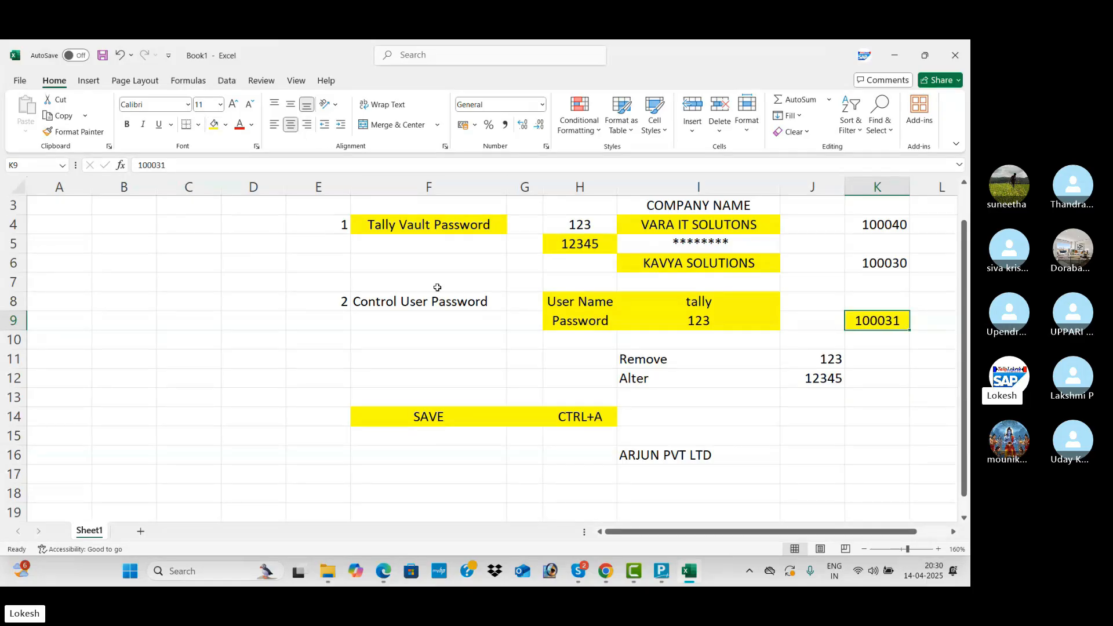
{"action": "left_click", "coordinate": [453, 325]}
{"action": "left_click_drag", "start_coordinate": [464, 307], "coordinate": [726, 329]}
Shut ARJUN PVT LTD in TallyPrime and confirm with Yes.
{"action": "key", "text": "alt+Tab"}
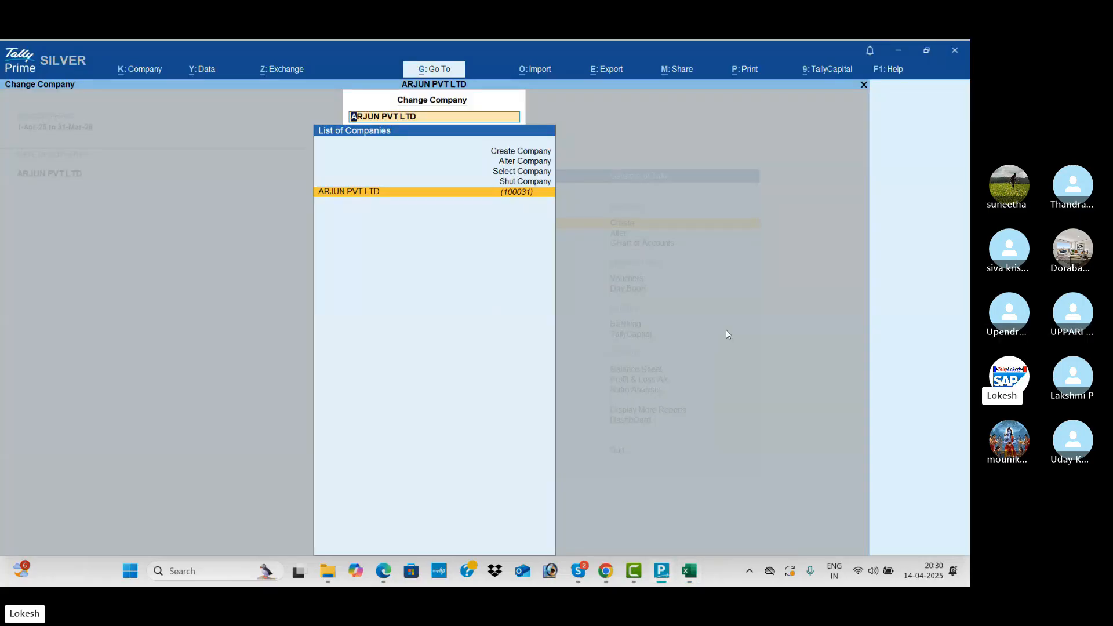
{"action": "key", "text": "Up"}
{"action": "key", "text": "Return"}
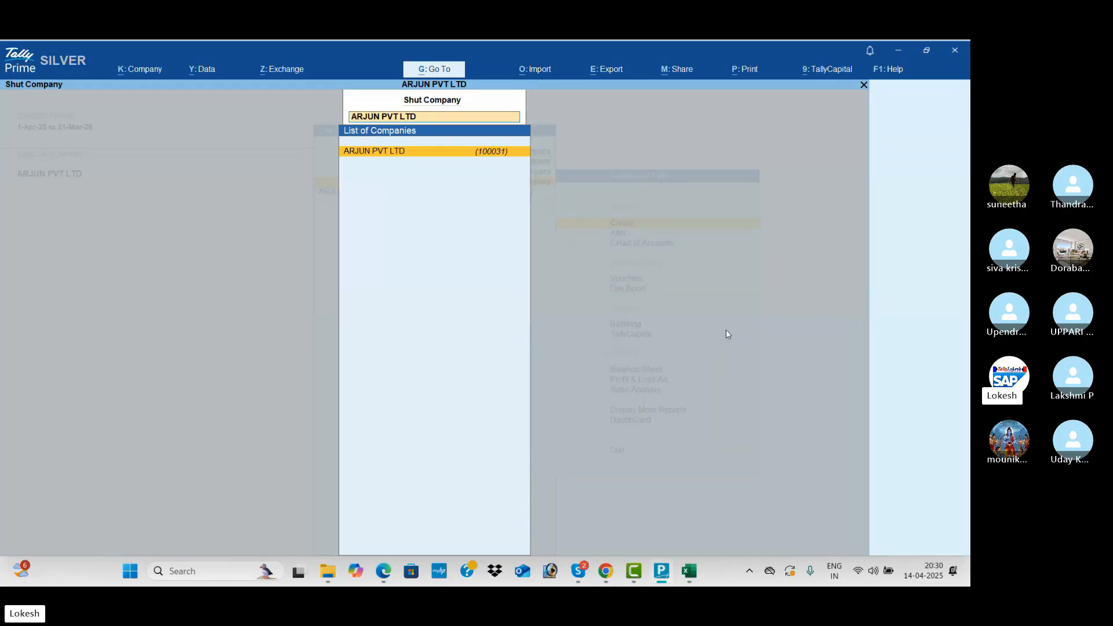
{"action": "key", "text": "Return"}
{"action": "key", "text": "y"}
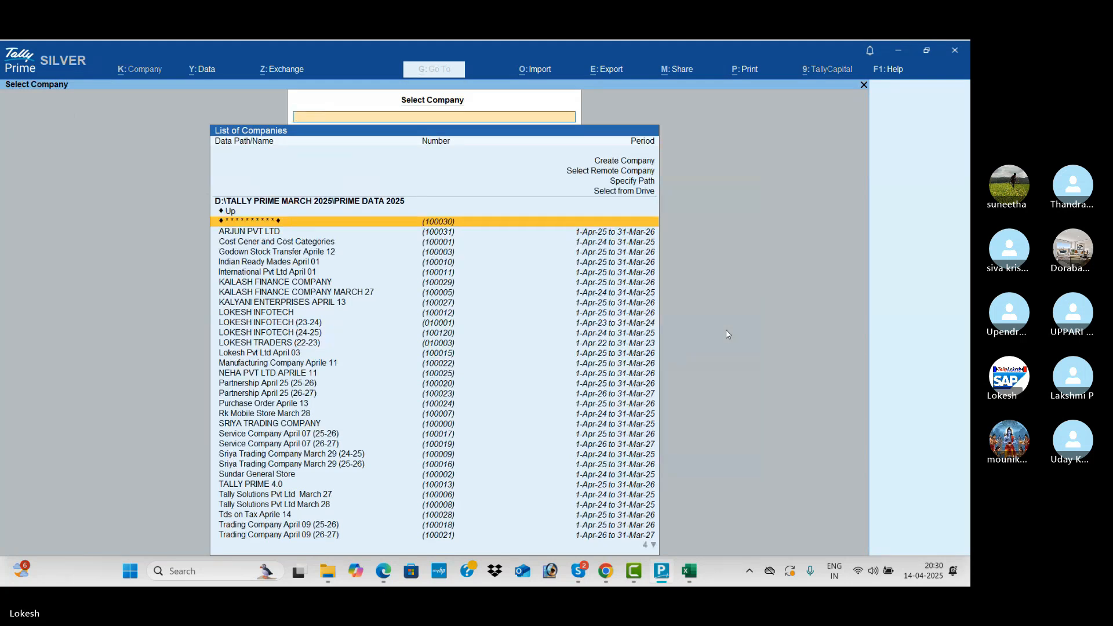
Reopen ARJUN PVT LTD from the company list, logging in as tally with the password.
{"action": "key", "text": "Down"}
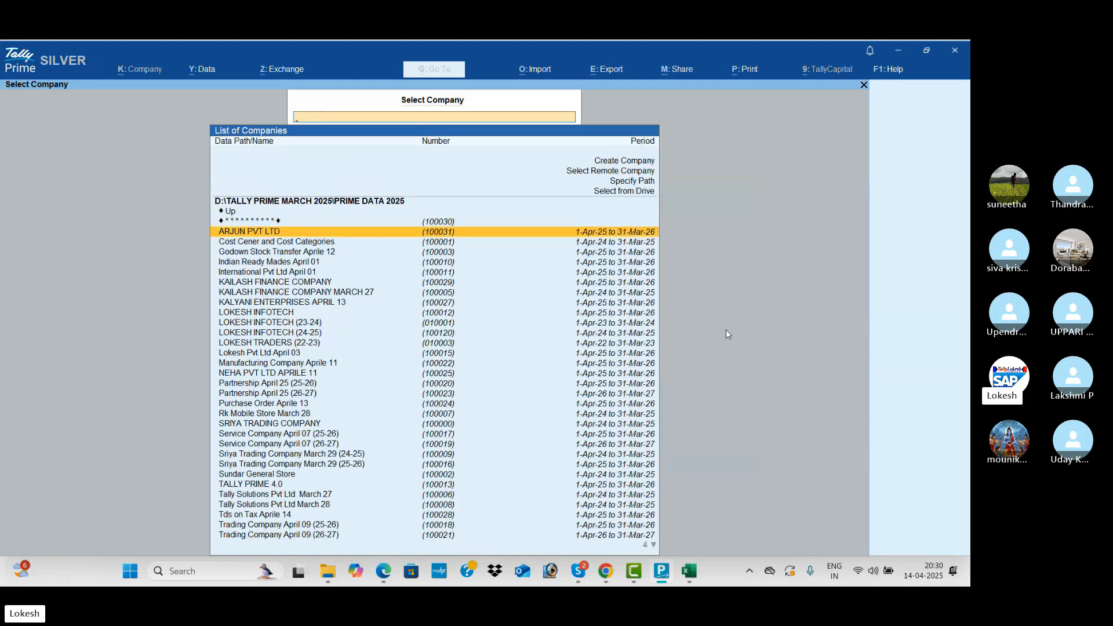
{"action": "key", "text": "Up"}
{"action": "key", "text": "Down"}
{"action": "key", "text": "Return"}
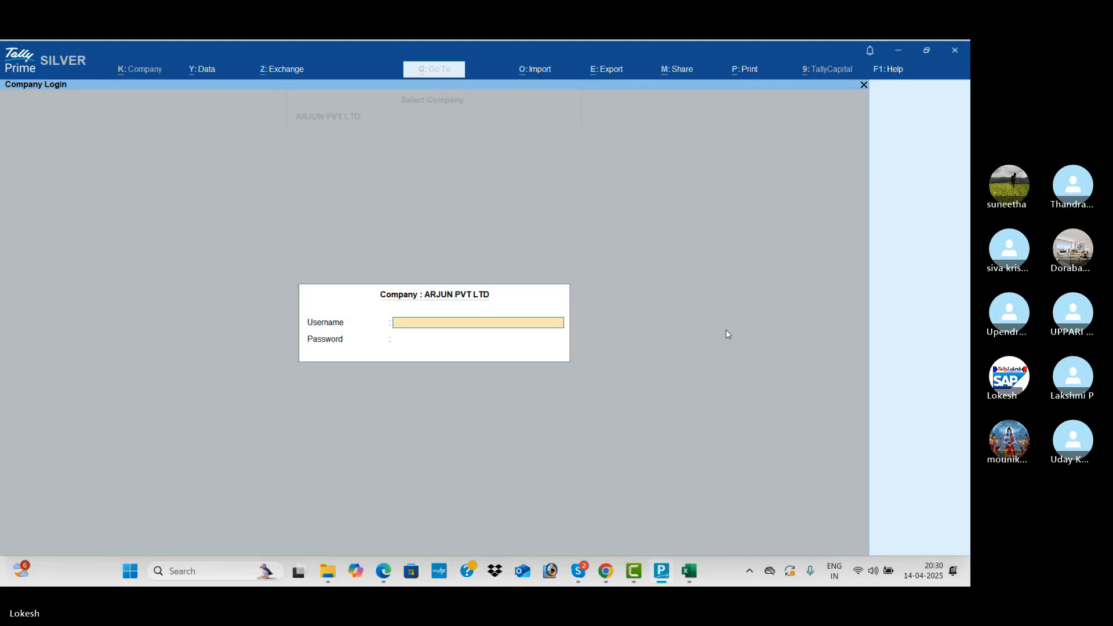
{"action": "type", "text": "ta"}
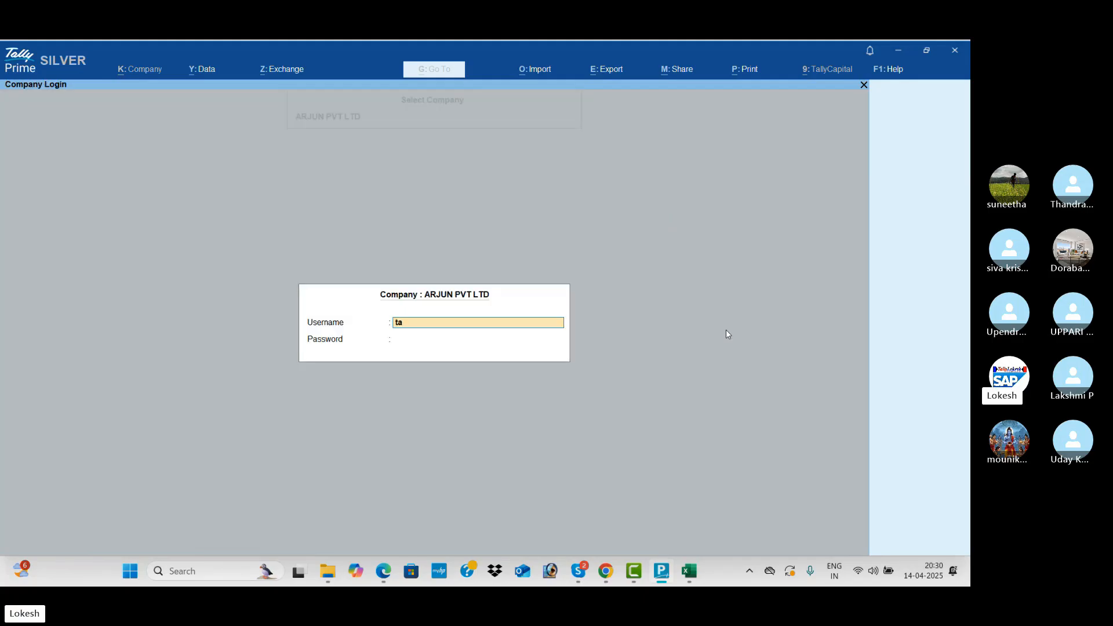
{"action": "type", "text": "lly"}
{"action": "key", "text": "Return"}
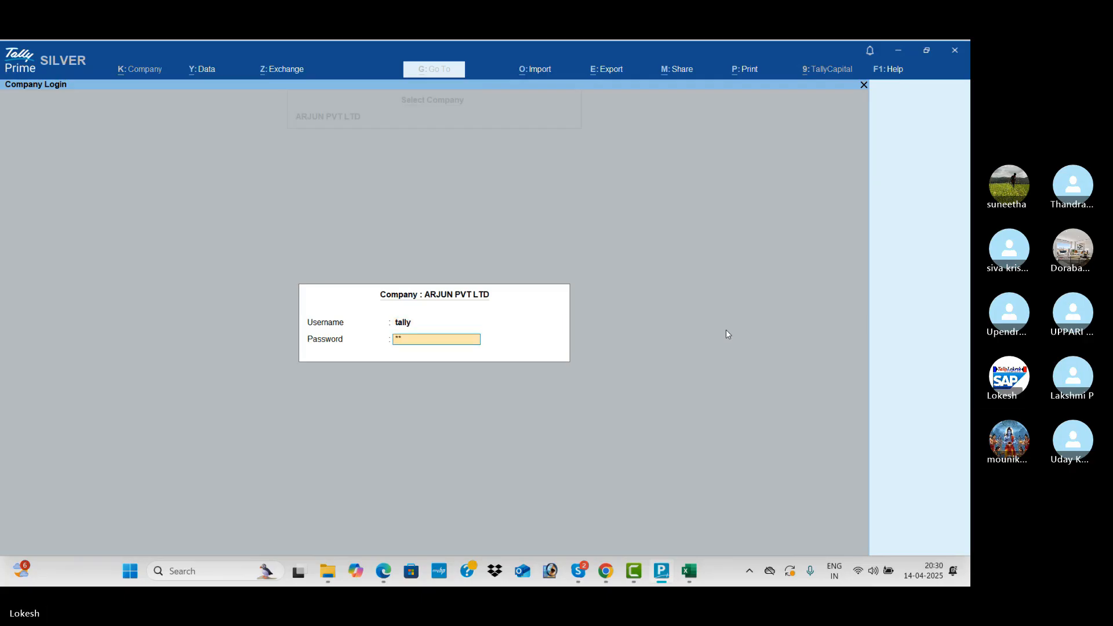
{"action": "key", "text": "Return"}
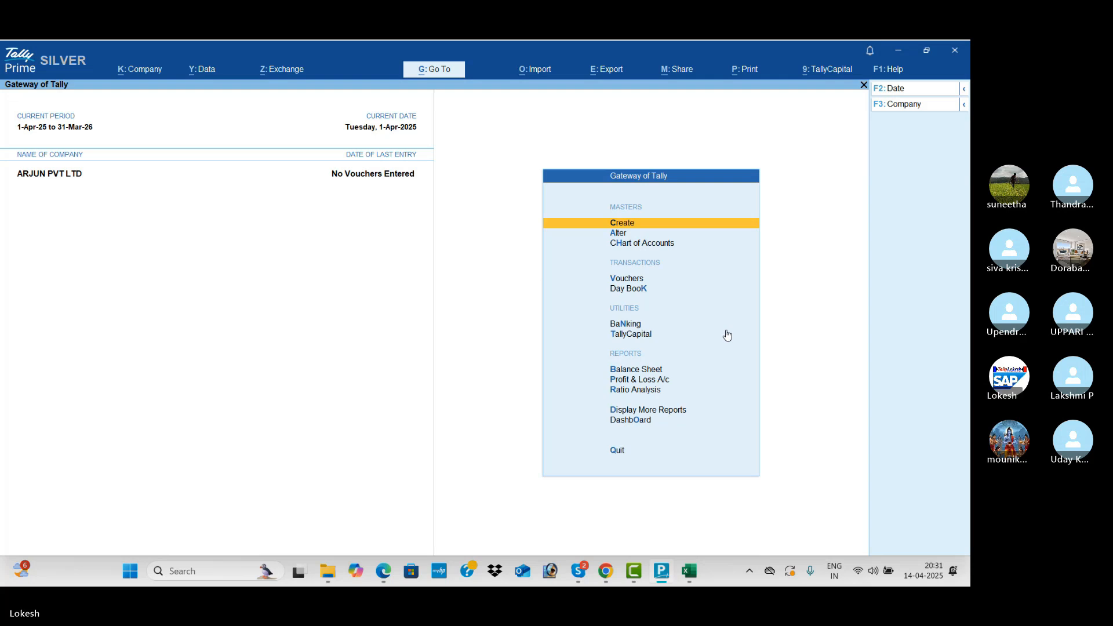
Alter ARJUN PVT LTD to set Control User Access to Company Data to No and save.
{"action": "left_click", "coordinate": [156, 71]}
{"action": "key", "text": "Down"}
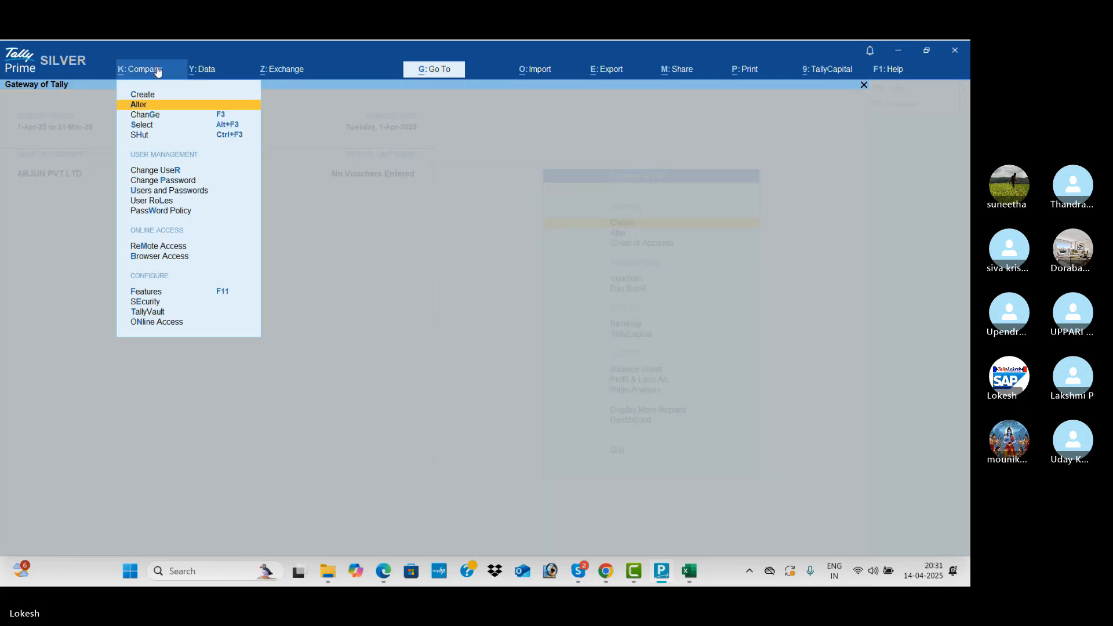
{"action": "key", "text": "Return"}
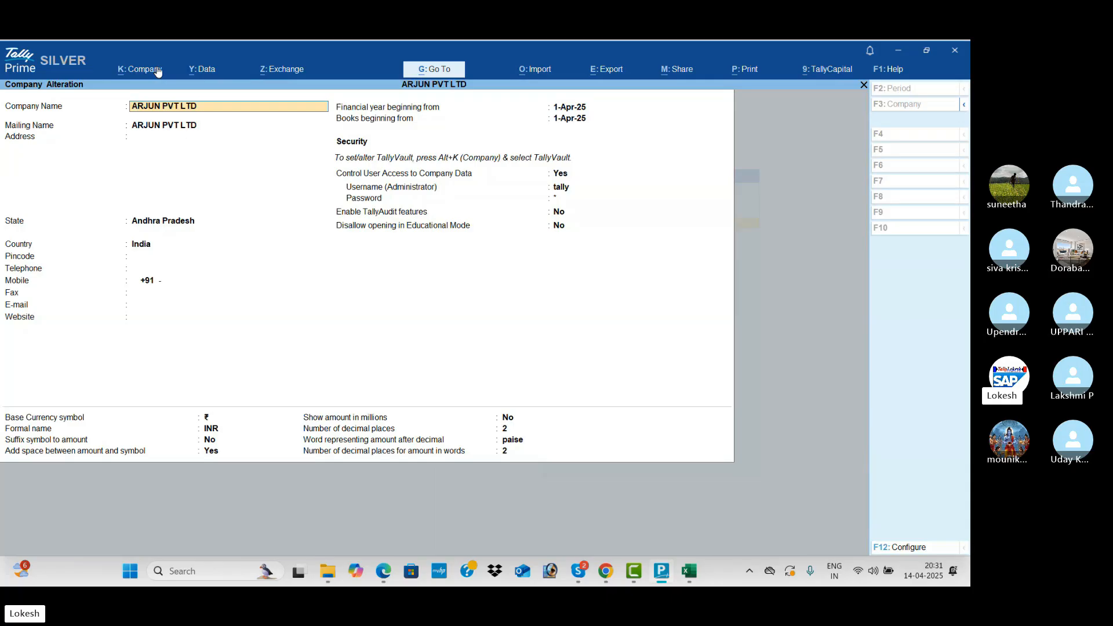
{"action": "key", "text": "Return"}
{"action": "key", "text": "Return"}
{"action": "key", "text": "Return"}
{"action": "key", "text": "Return"}
{"action": "key", "text": "Return"}
{"action": "key", "text": "Return"}
{"action": "key", "text": "Return"}
{"action": "key", "text": "Return"}
{"action": "key", "text": "Return"}
{"action": "key", "text": "Return"}
{"action": "key", "text": "Return"}
{"action": "key", "text": "Return"}
{"action": "key", "text": "Return"}
{"action": "key", "text": "Return"}
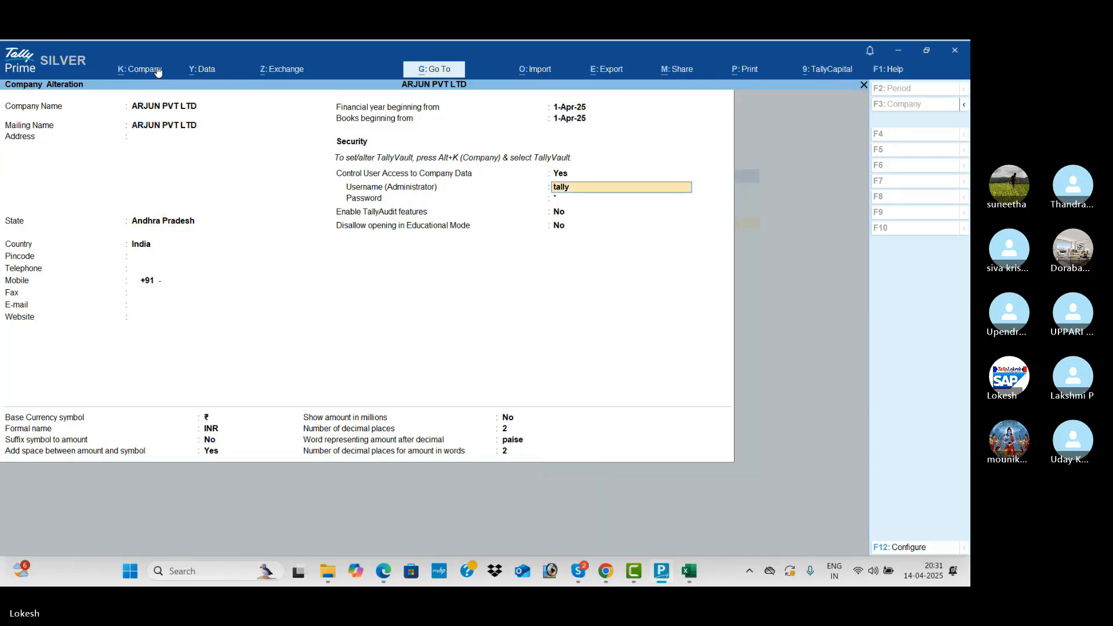
{"action": "key", "text": "Up"}
{"action": "key", "text": "n"}
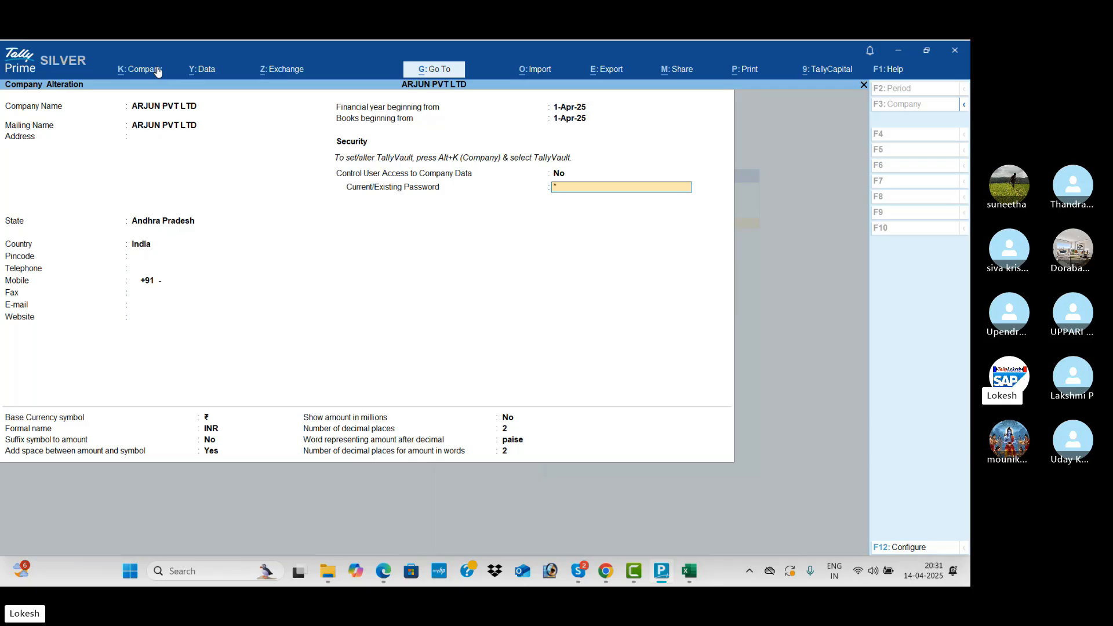
{"action": "key", "text": "Return"}
{"action": "key", "text": "Return"}
{"action": "key", "text": "Return"}
{"action": "key", "text": "Return"}
{"action": "key", "text": "Return"}
{"action": "key", "text": "Return"}
{"action": "key", "text": "Return"}
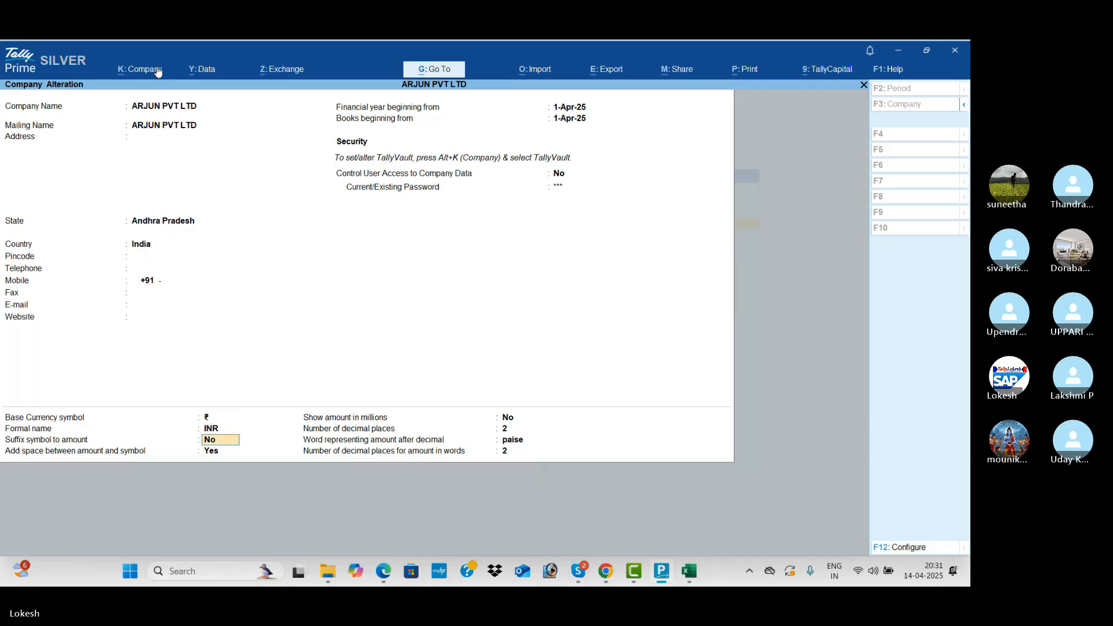
{"action": "key", "text": "Return"}
{"action": "key", "text": "Return"}
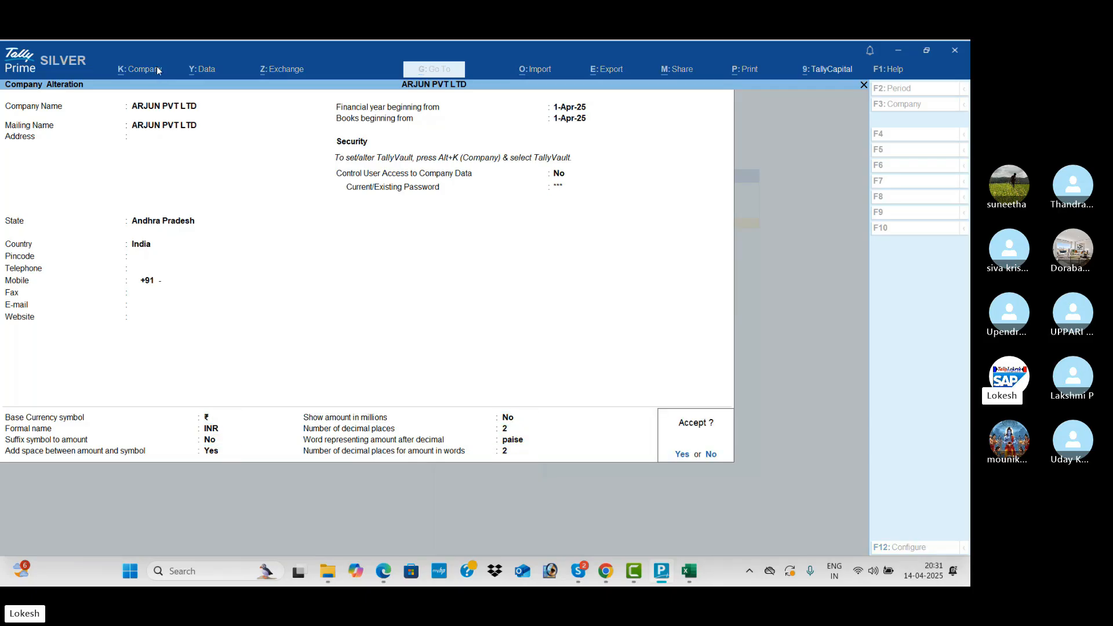
{"action": "key", "text": "Return"}
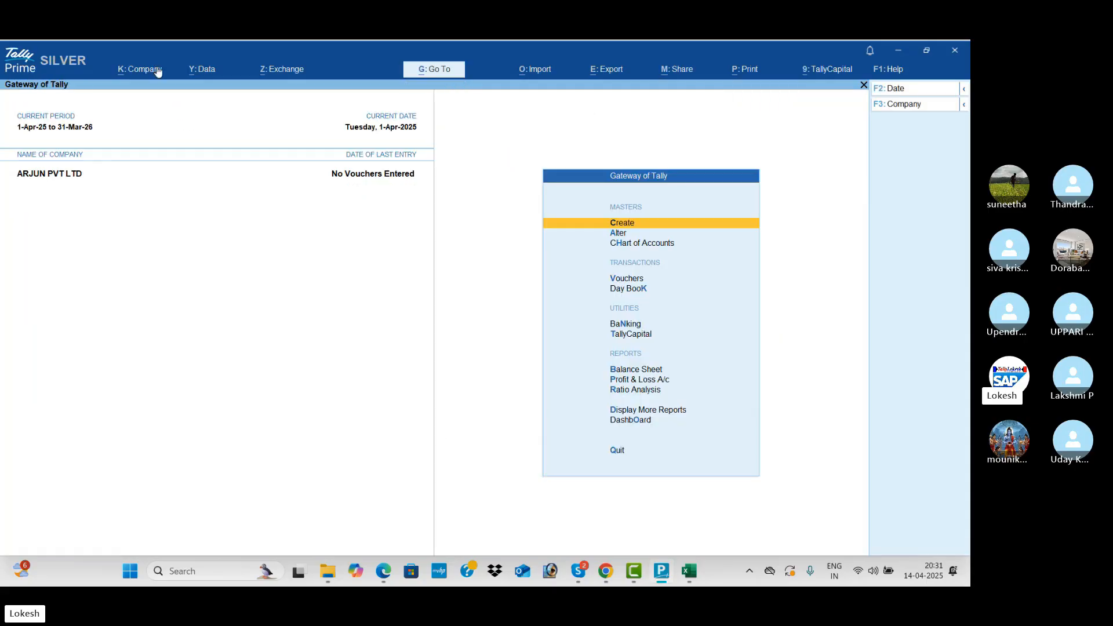
Shut ARJUN PVT LTD via the company options and switch back to the Excel notes.
{"action": "left_click", "coordinate": [904, 106]}
{"action": "key", "text": "Up"}
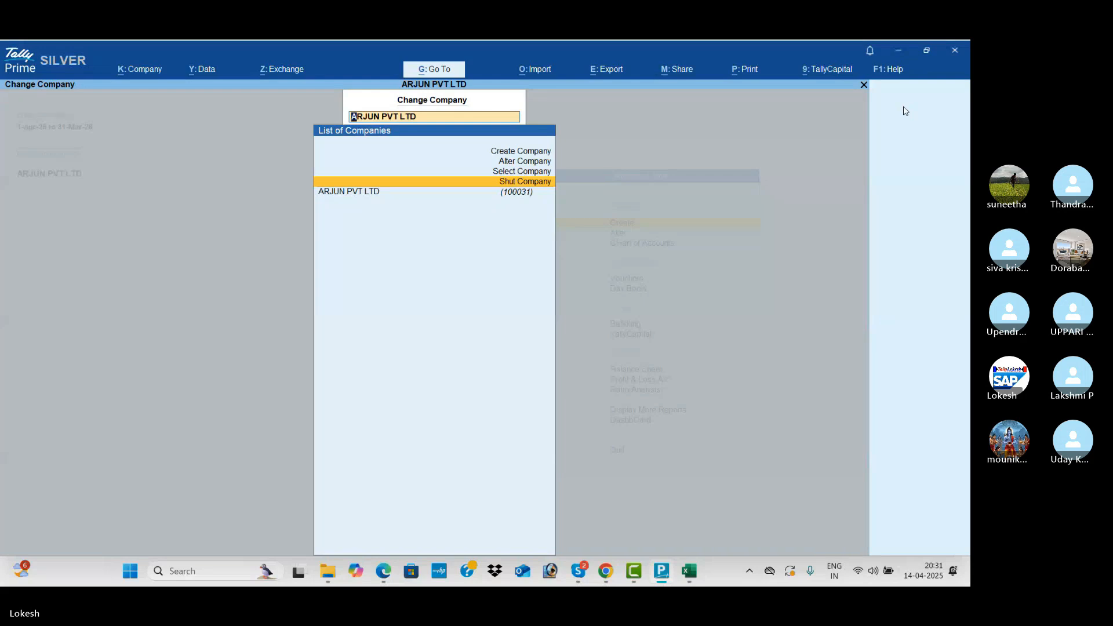
{"action": "key", "text": "Return"}
{"action": "key", "text": "Return"}
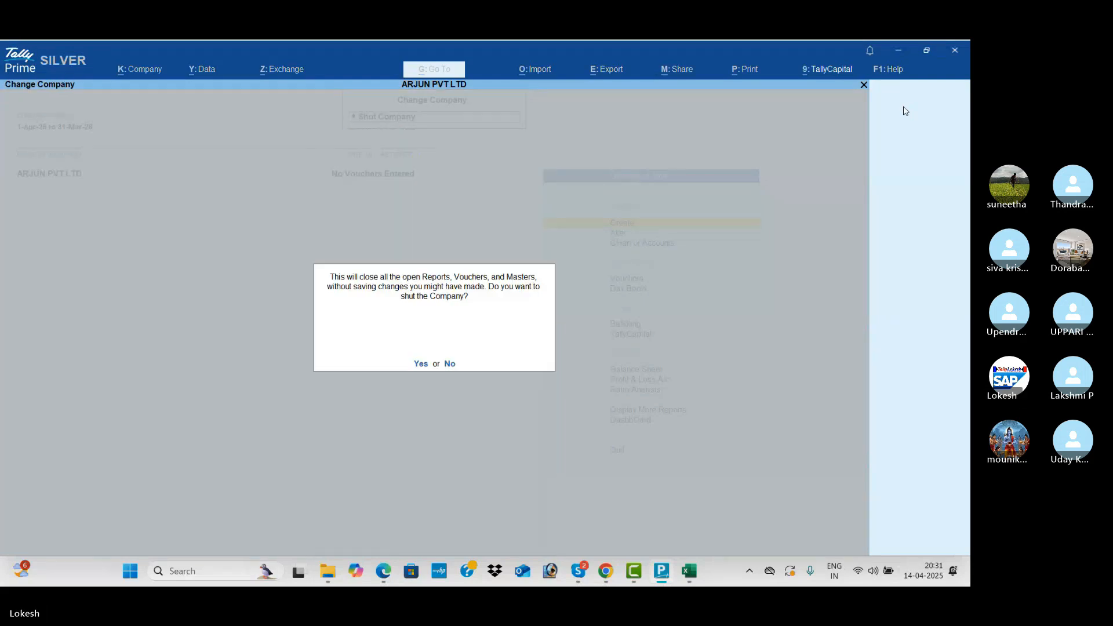
{"action": "key", "text": "Return"}
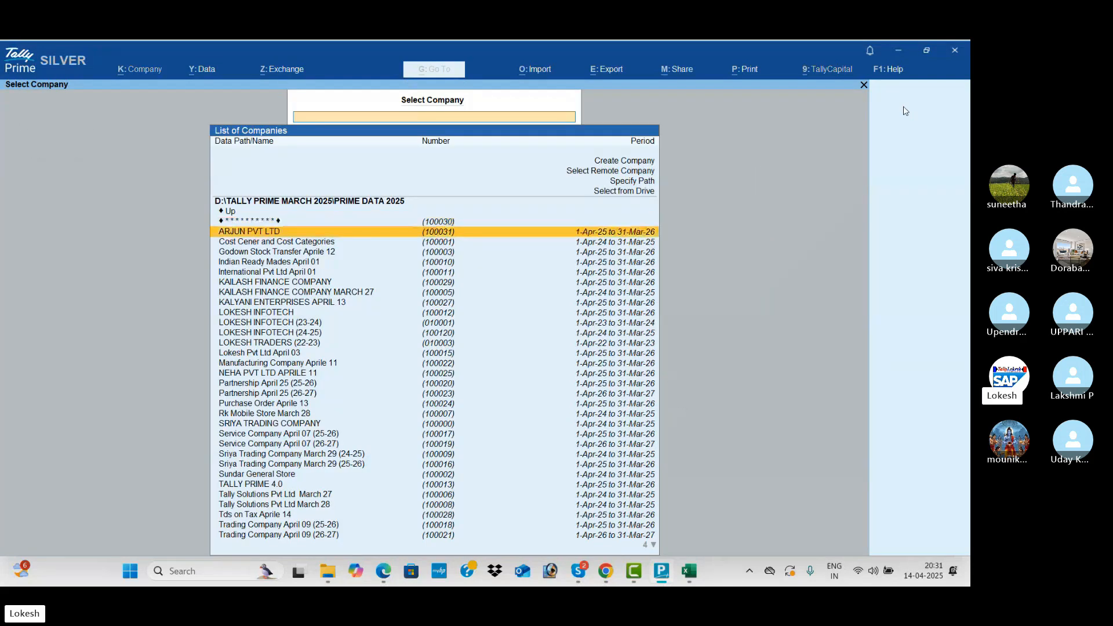
{"action": "key", "text": "Return"}
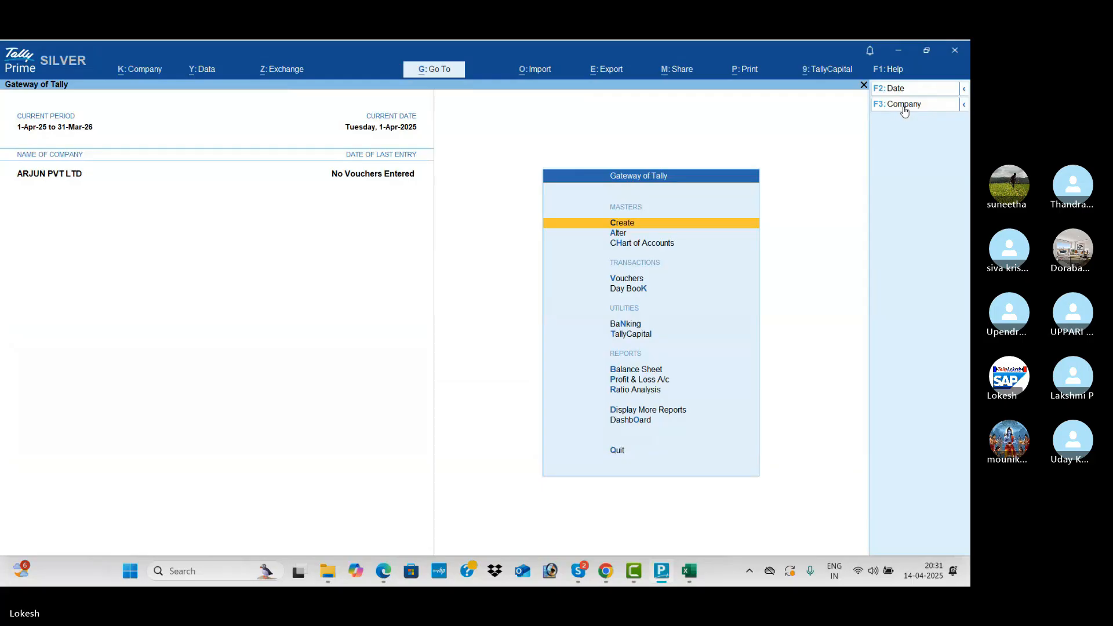
{"action": "key", "text": "alt+Tab"}
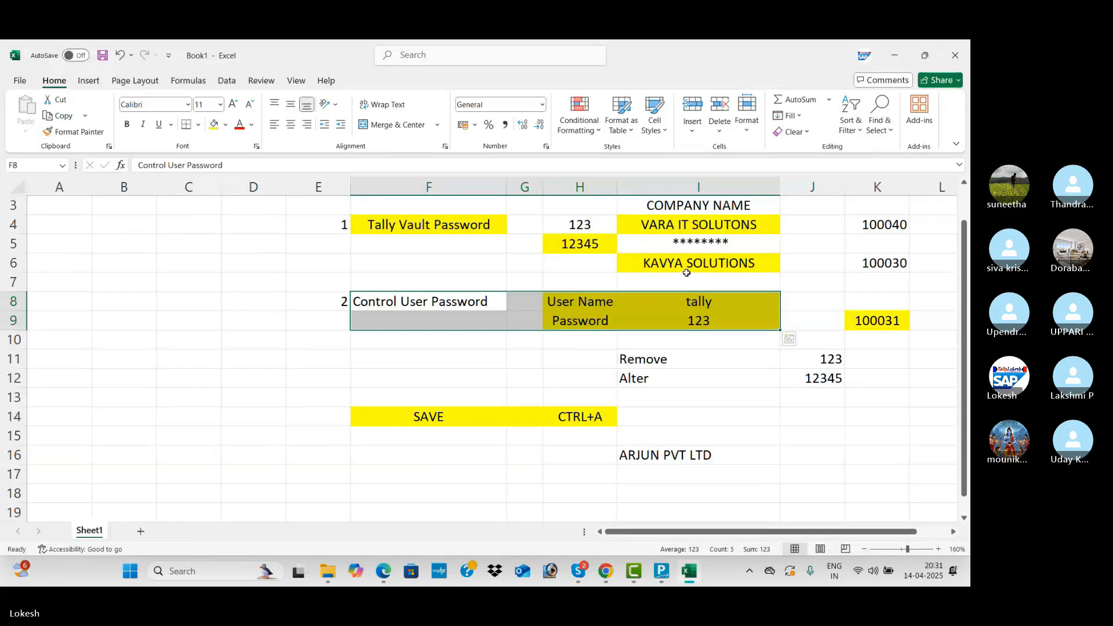
Select the password note in cell I9, then switch past TallyPrime to the Skype call.
{"action": "left_click", "coordinate": [664, 314]}
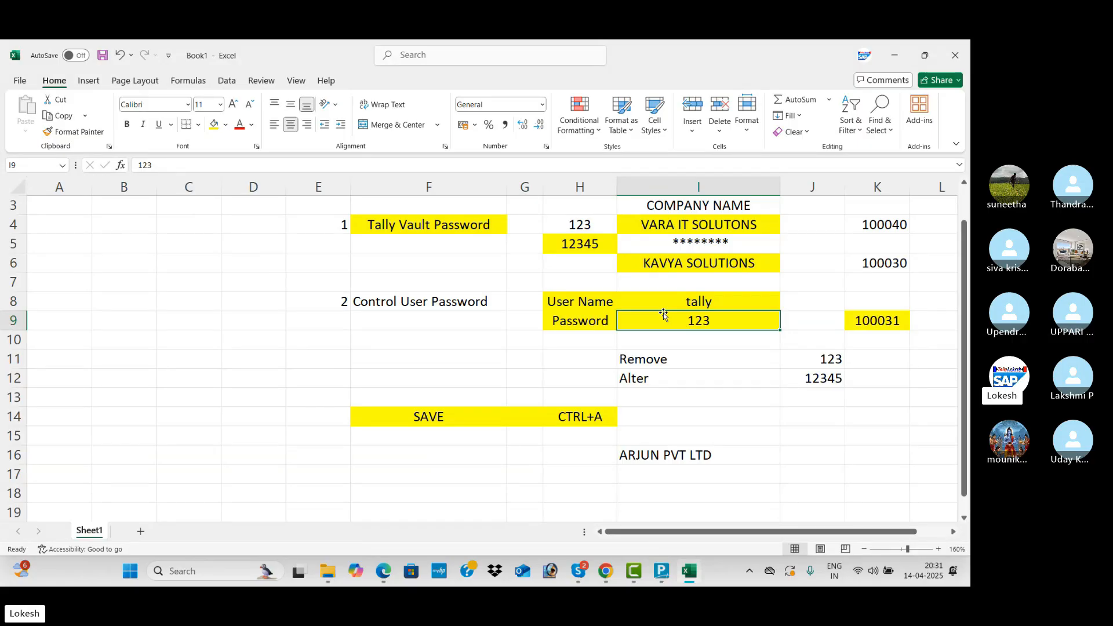
{"action": "key", "text": "alt+Tab"}
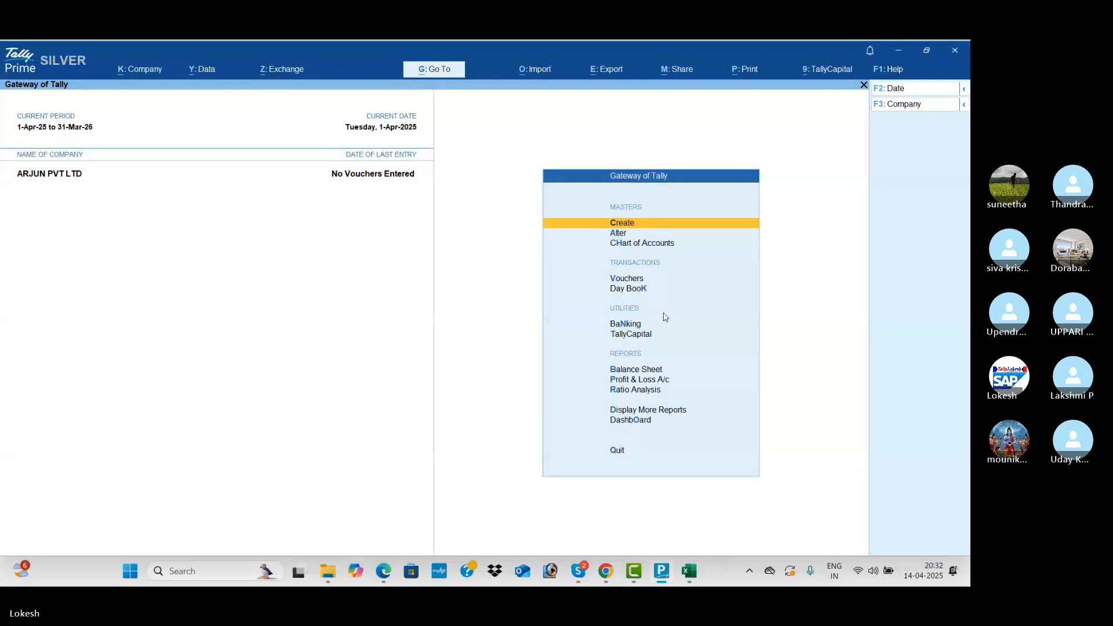
{"action": "key", "text": "alt+Tab"}
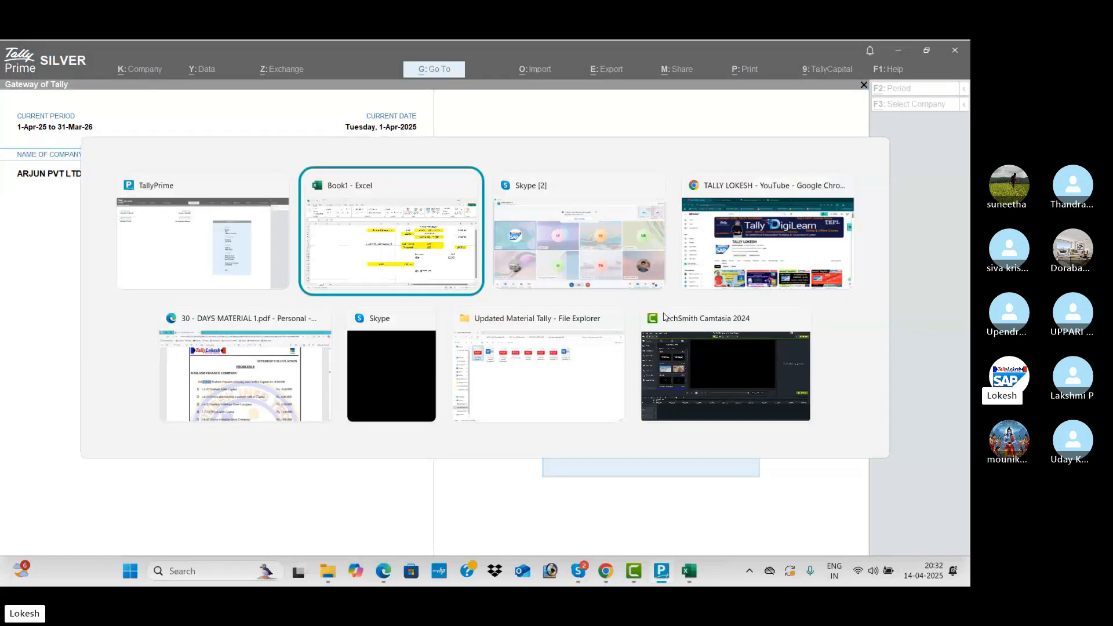
{"action": "key", "text": "alt+Tab"}
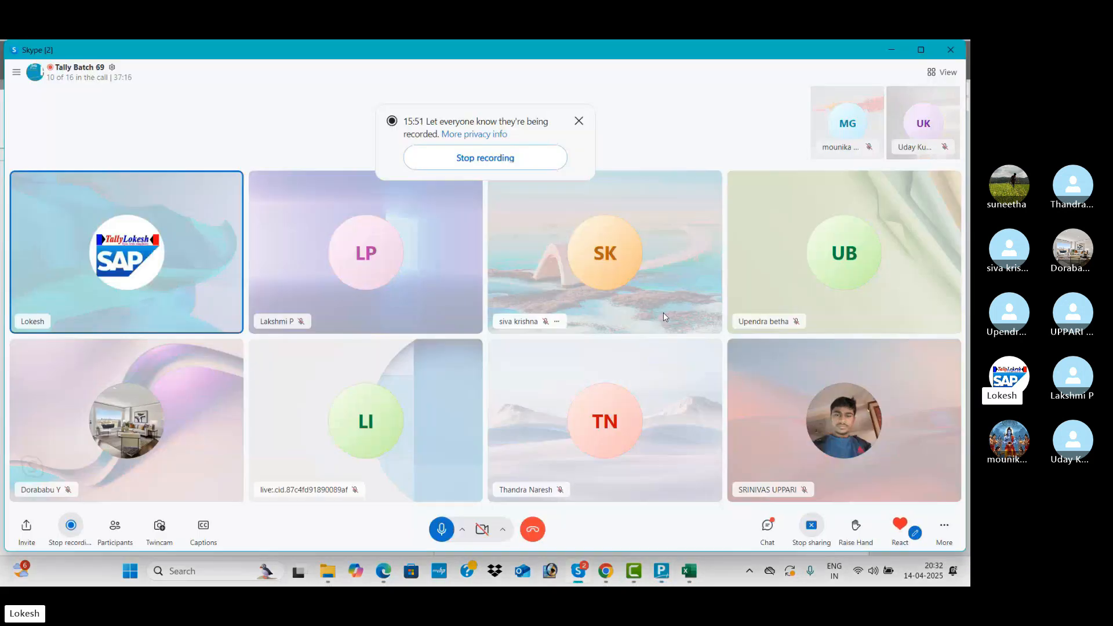